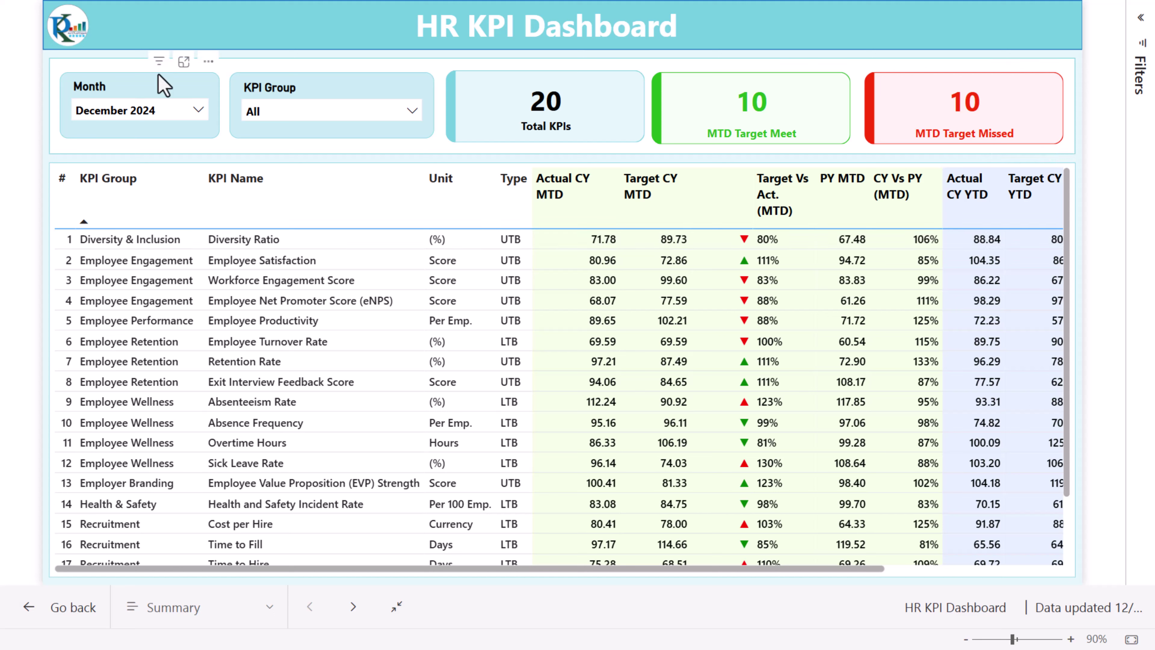
Set the Month filter to November 2024 and look over the available KPI groups.
left_click(199, 119)
left_click(154, 150)
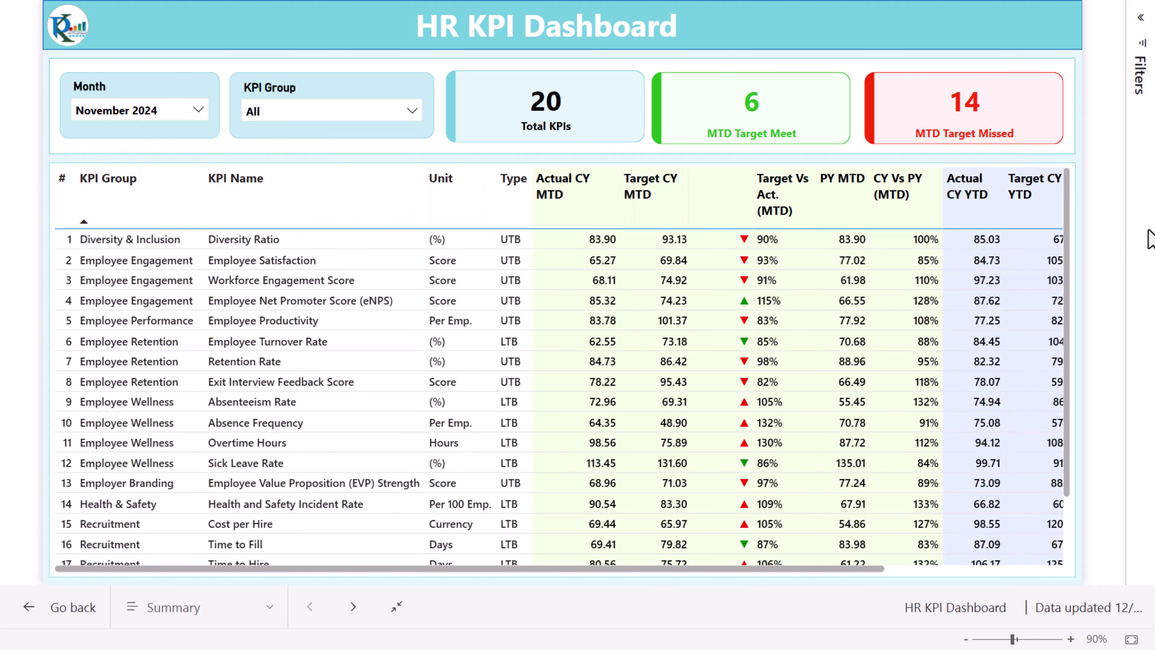
left_click(328, 113)
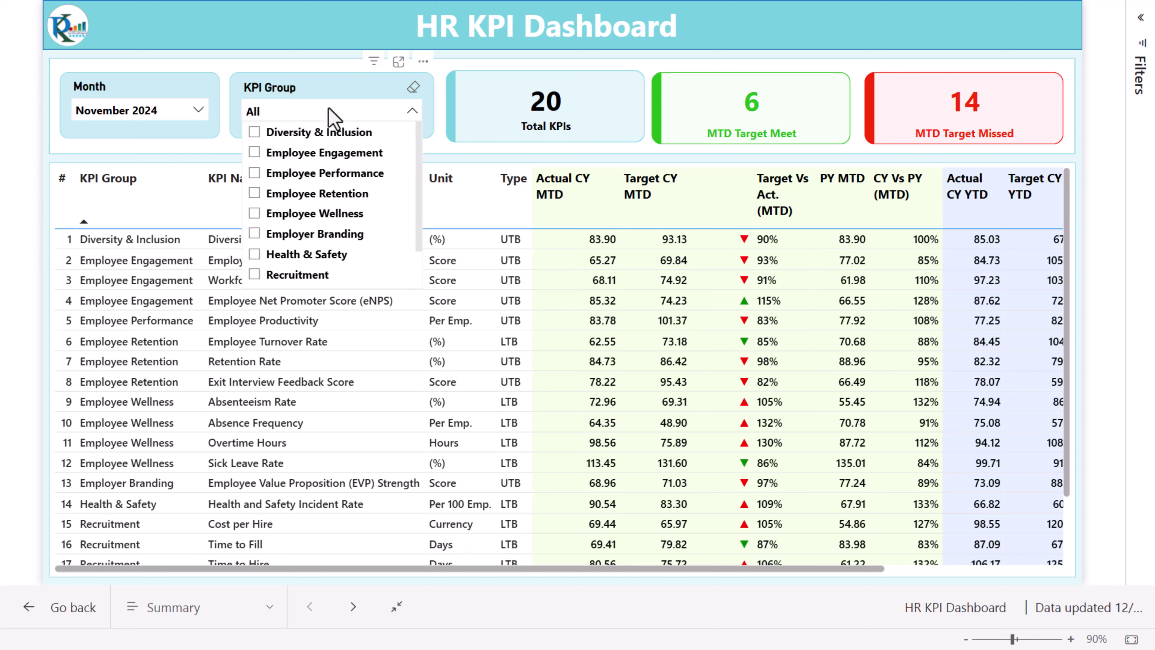
left_click(303, 84)
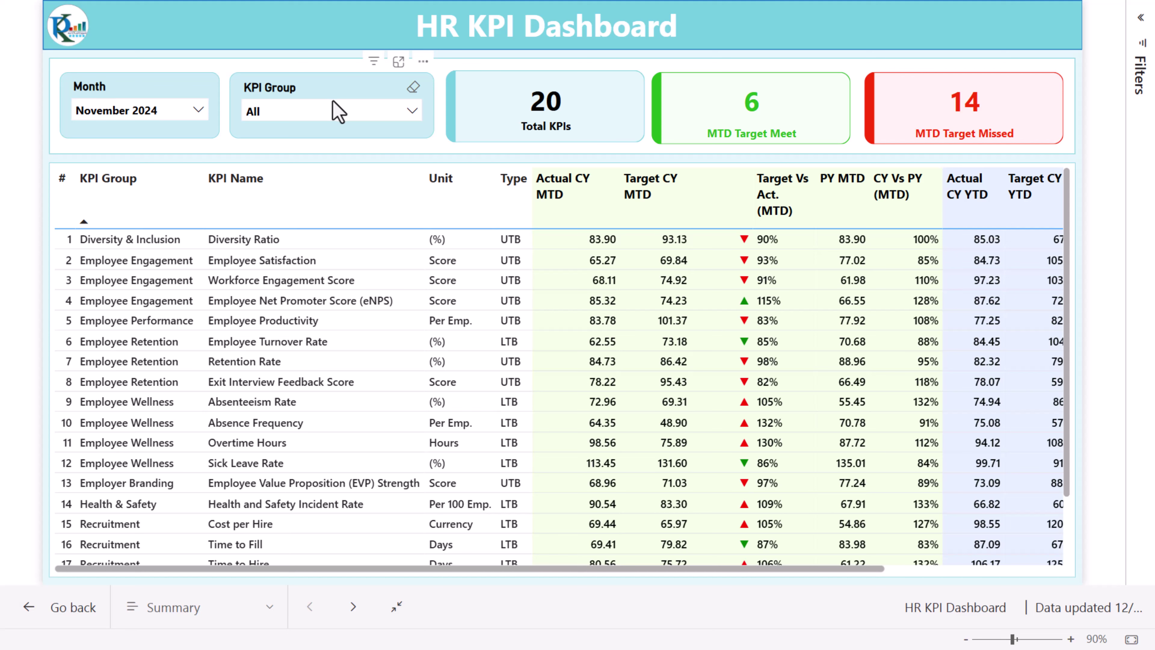
Filter the KPIs by Recruitment, Employee Retention and Employee Engagement one after another, and clear the KPI Group filter.
left_click(335, 115)
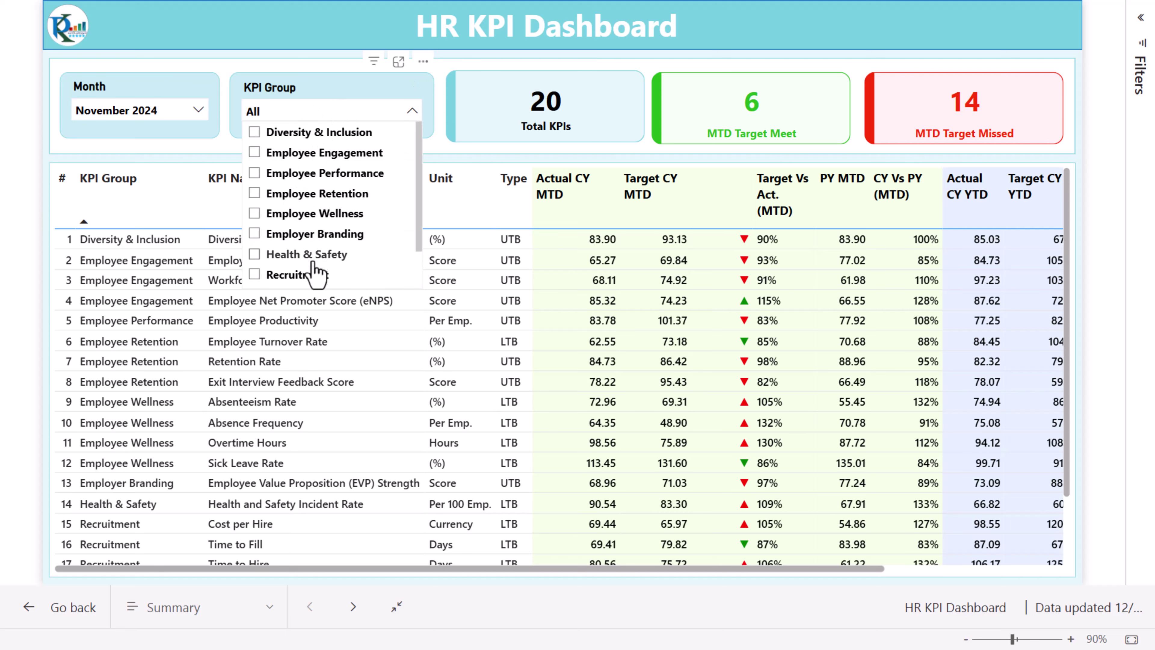
left_click(302, 275)
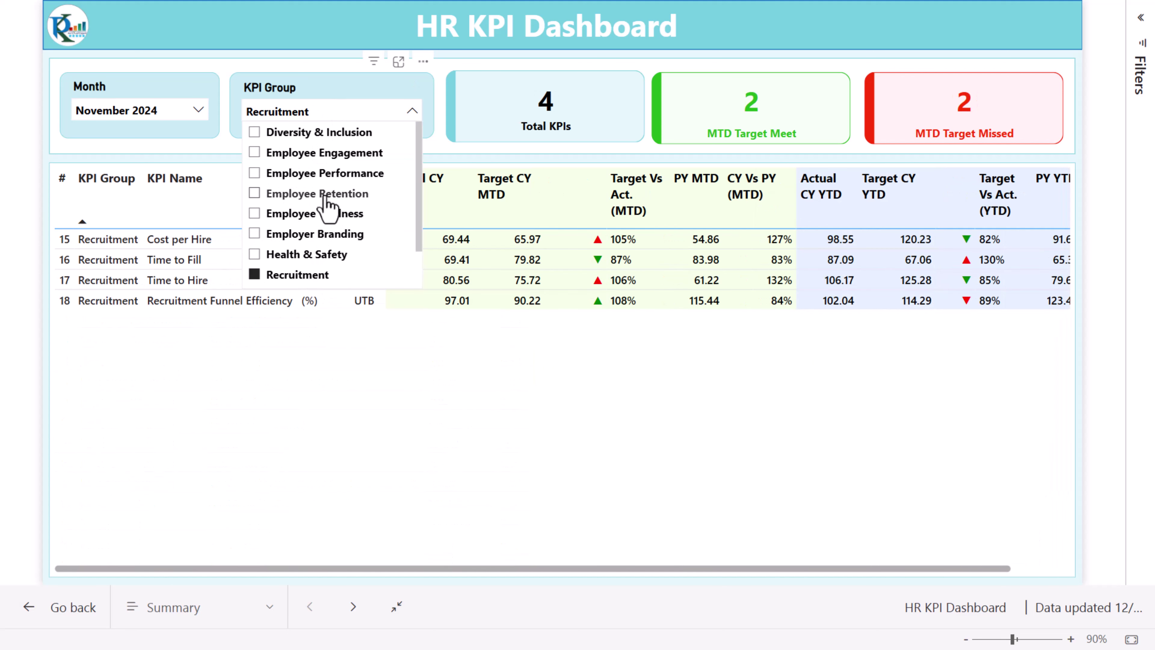
left_click(318, 194)
left_click(327, 148)
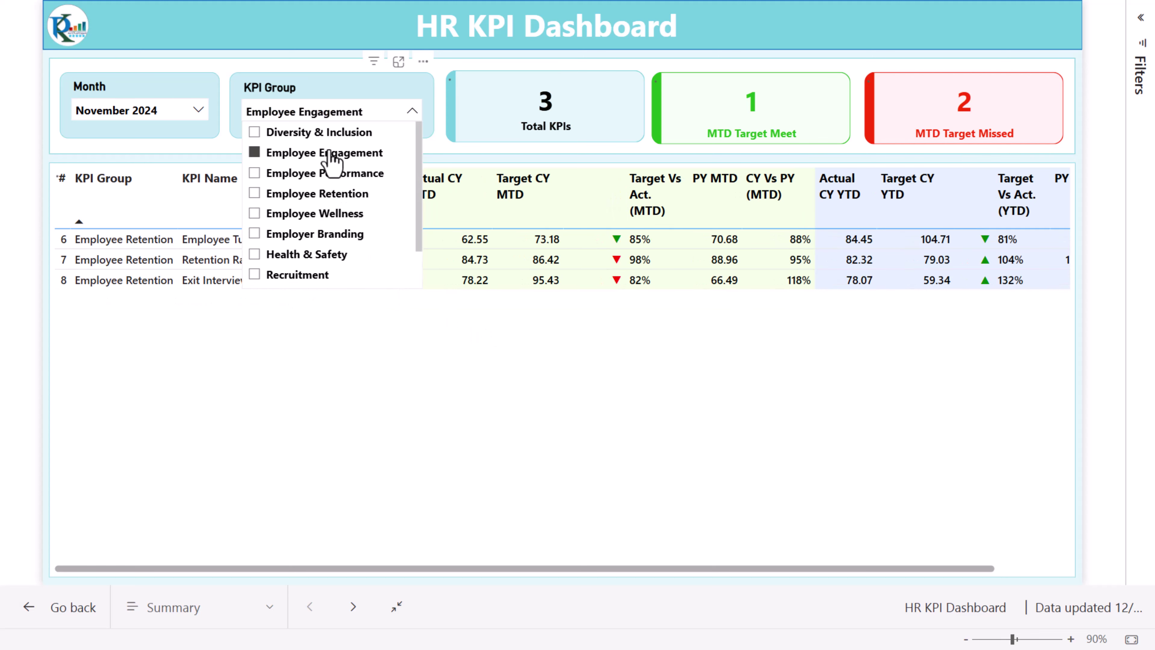
left_click(302, 155)
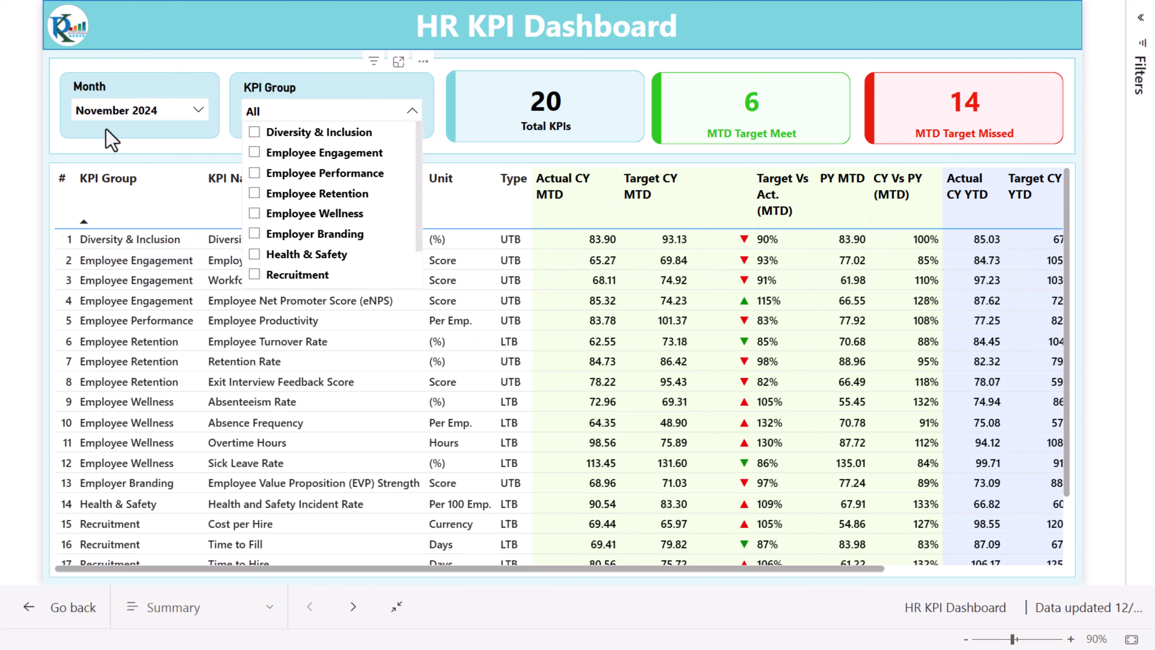
left_click(342, 94)
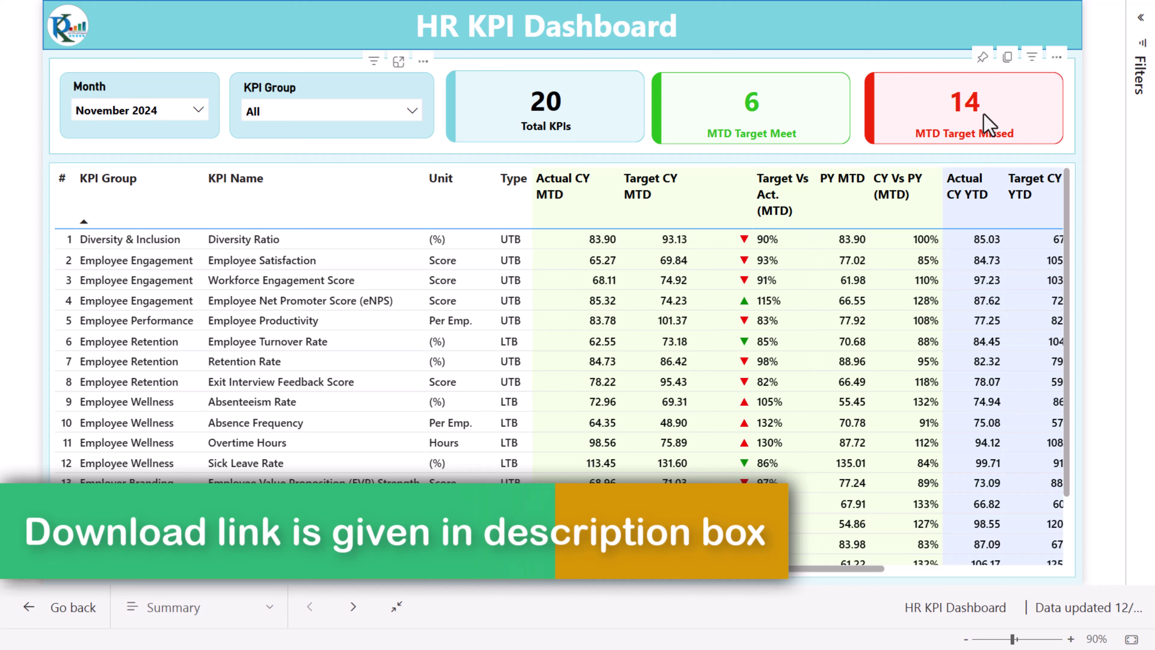
Filter the KPI Group to Recruitment and view the year-to-date columns of the KPI table.
left_click(345, 111)
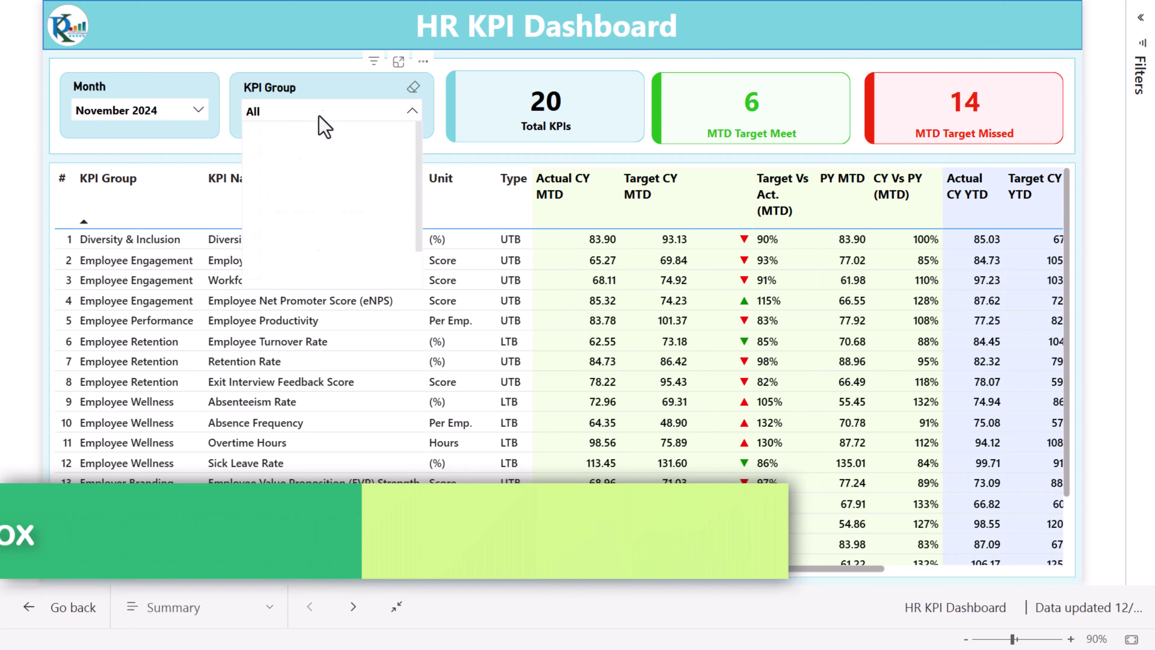
left_click(324, 274)
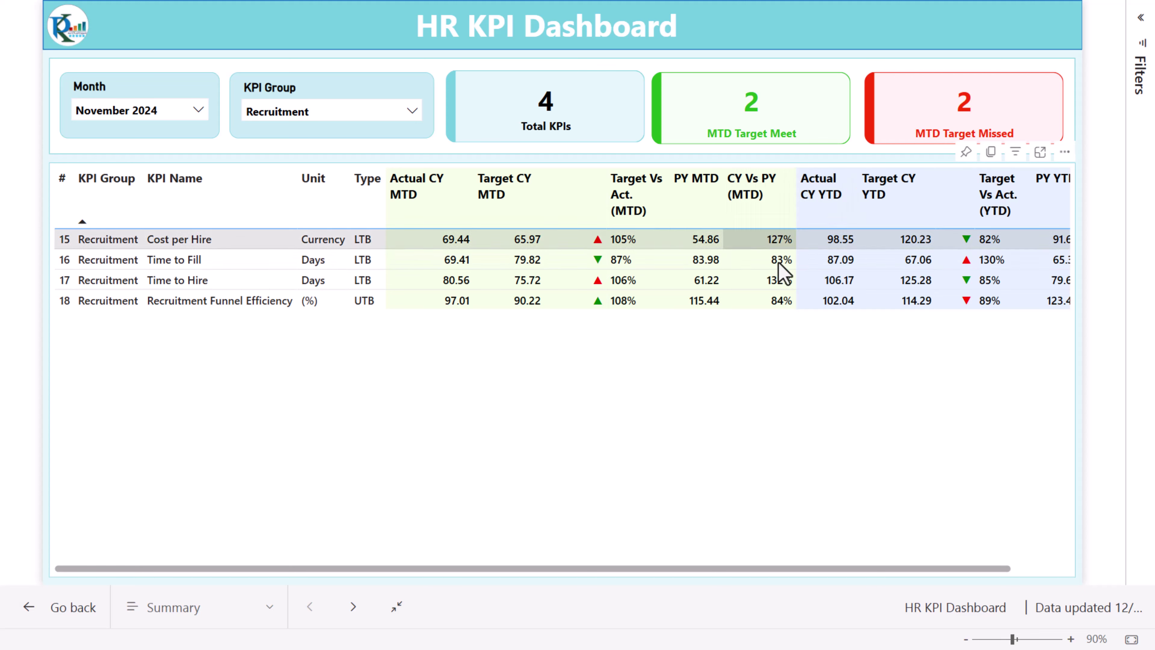
left_click_drag(849, 568, 908, 569)
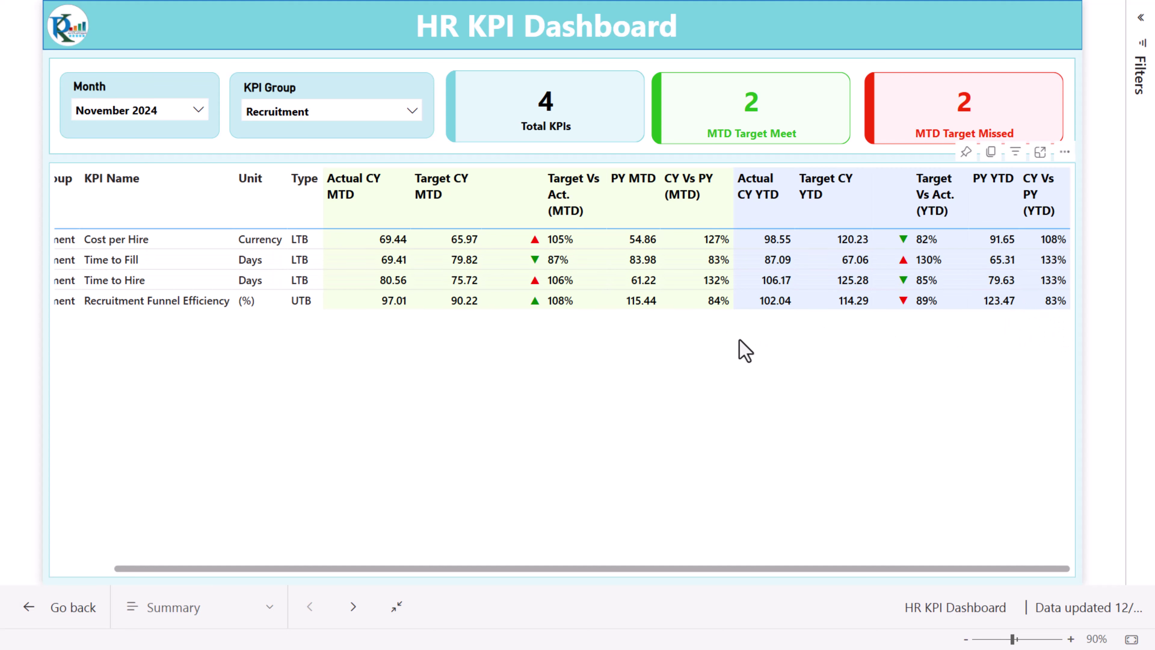
left_click_drag(261, 569, 159, 571)
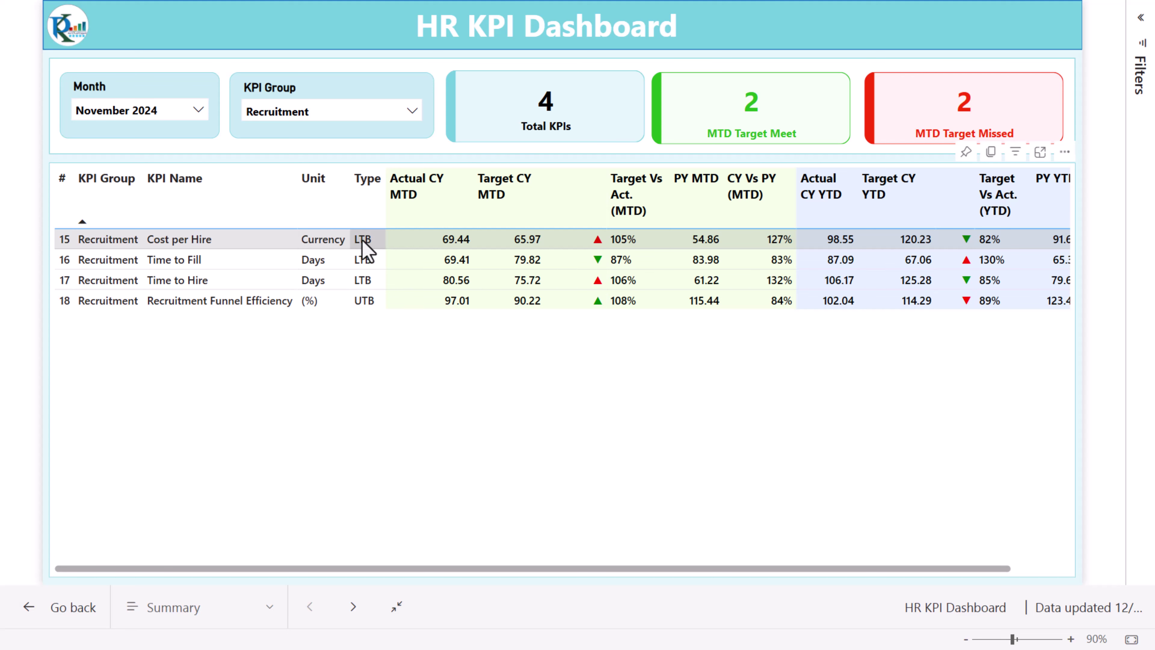
Drill through from the Cost per Hire row to its KPI Definition page and return to the summary.
mouse_move(366, 250)
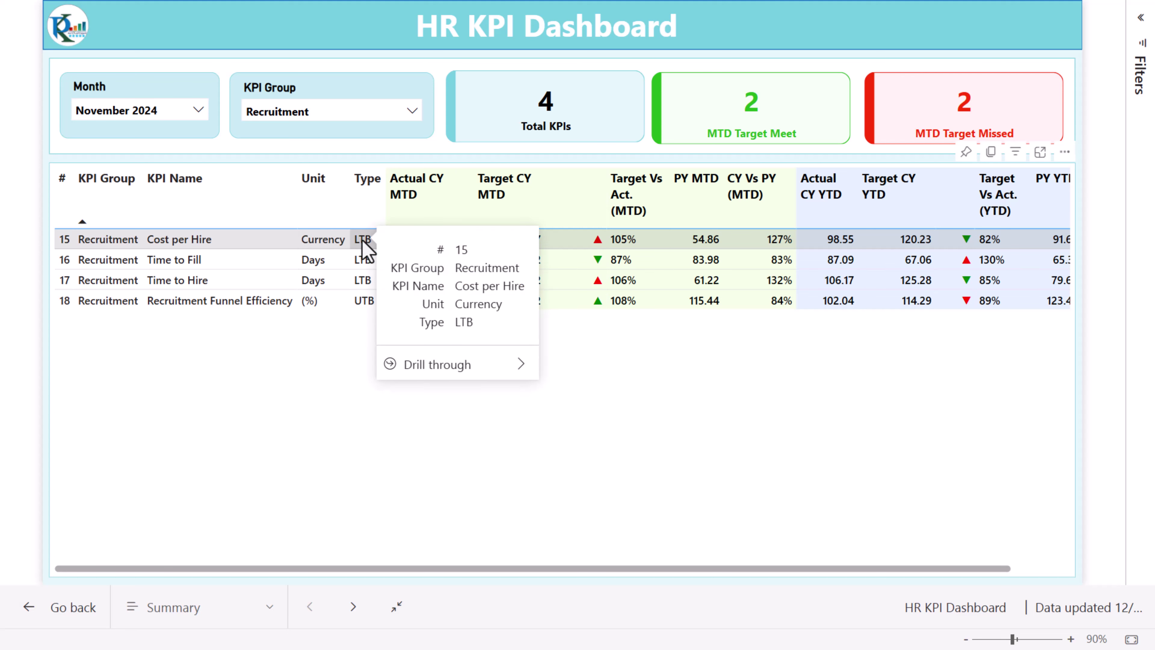
mouse_move(430, 371)
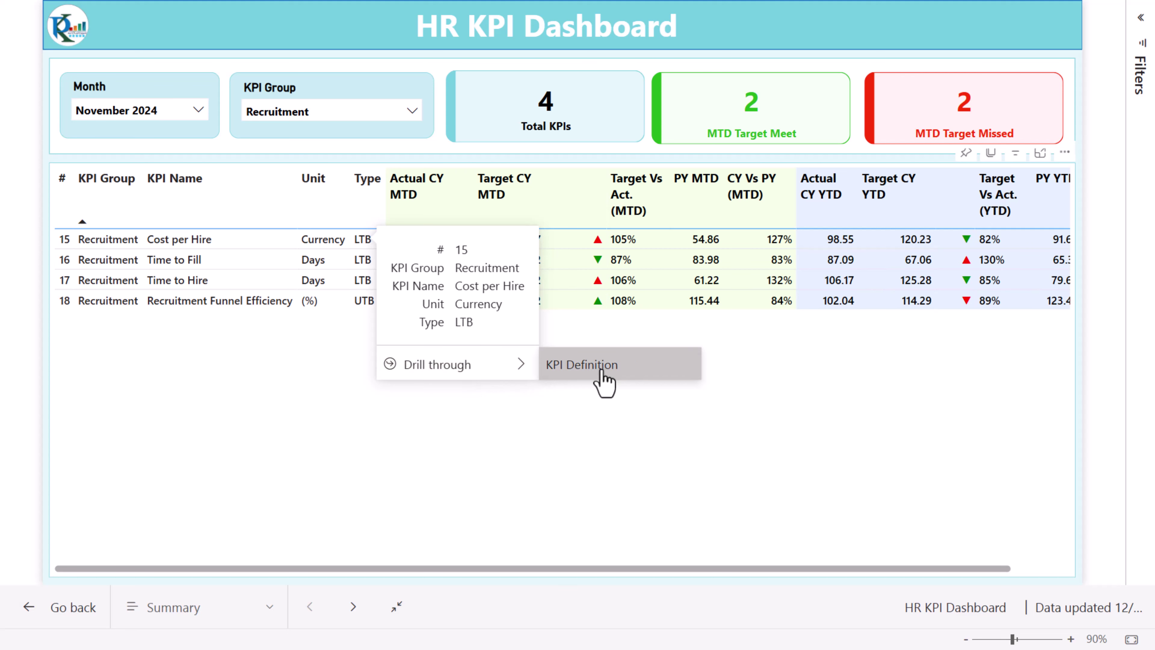
right_click(266, 239)
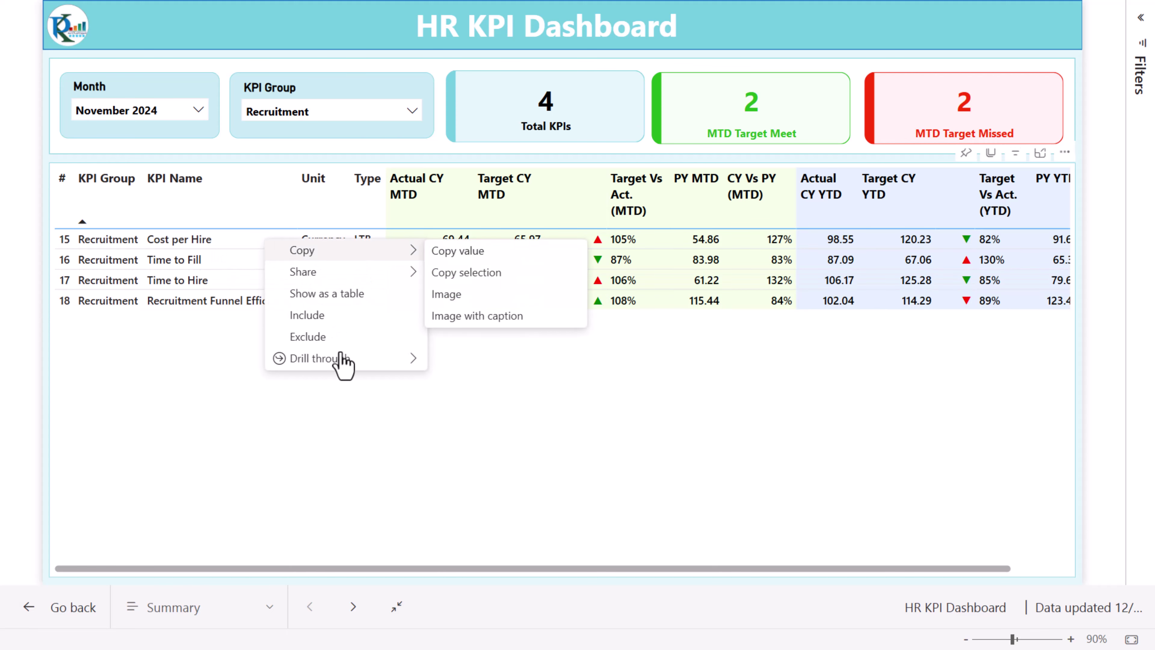
mouse_move(342, 362)
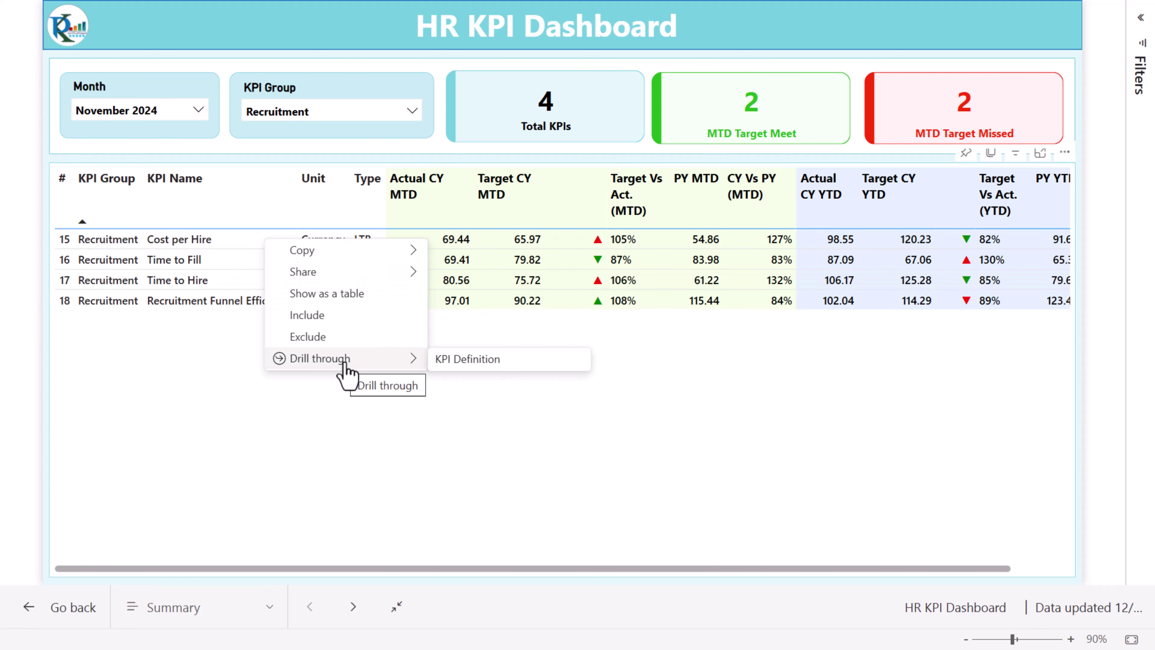
left_click(495, 364)
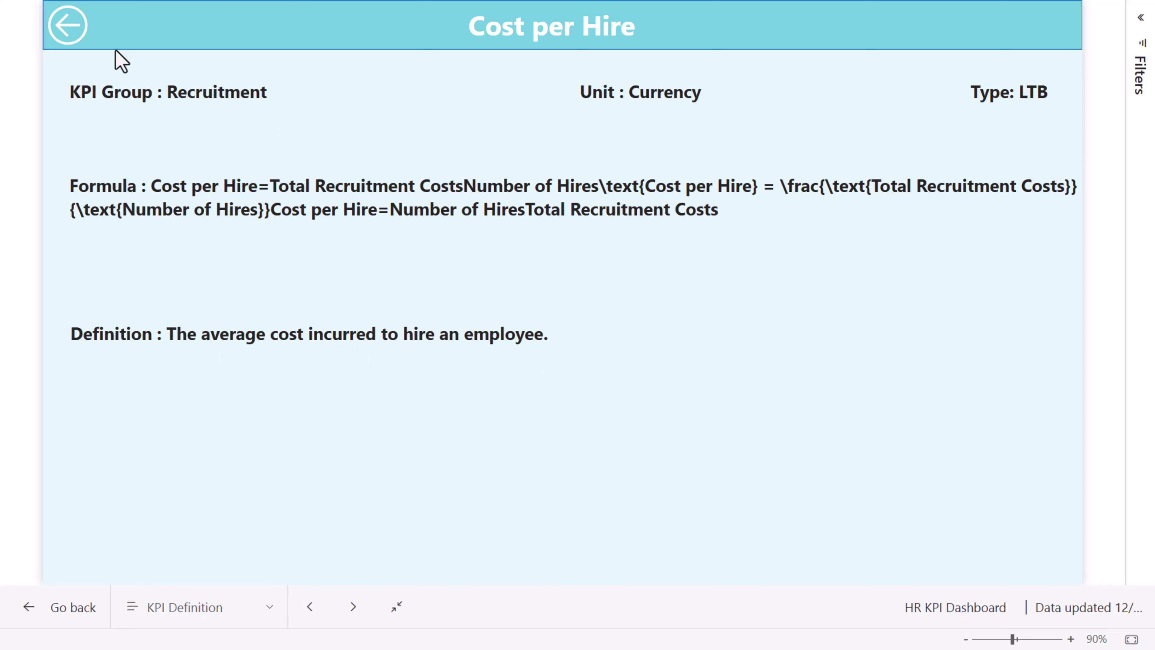
left_click(70, 31)
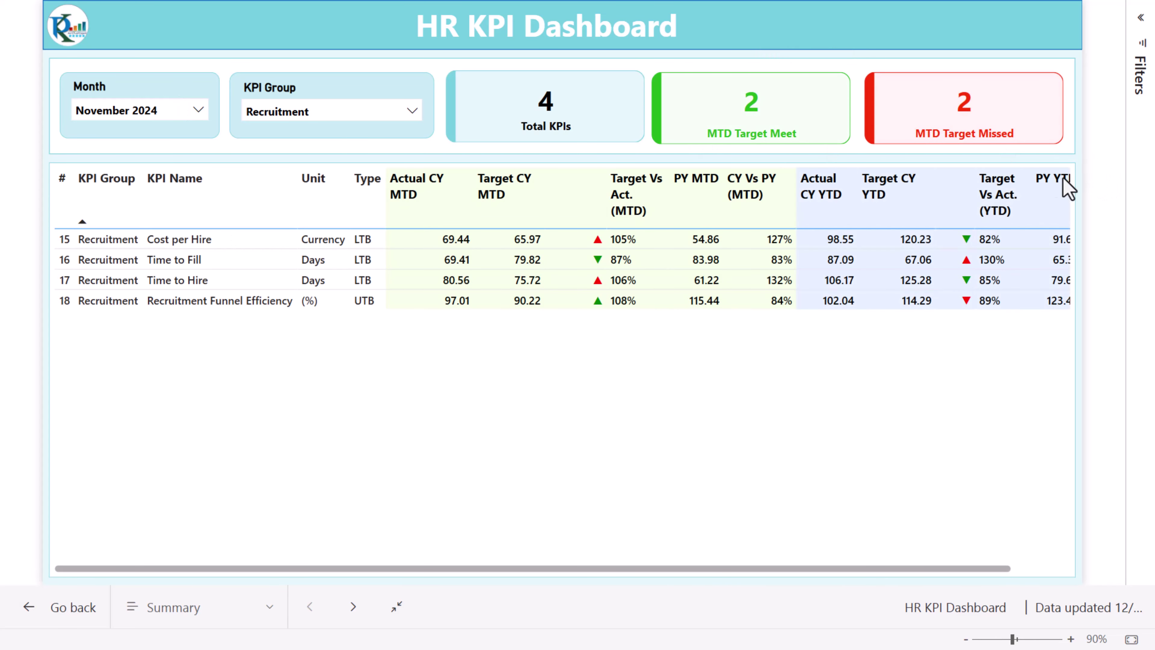
View the Trend page charts for Absenteeism Rate, Diversity Ratio and Employee Satisfaction, and return to the Summary page.
left_click(265, 607)
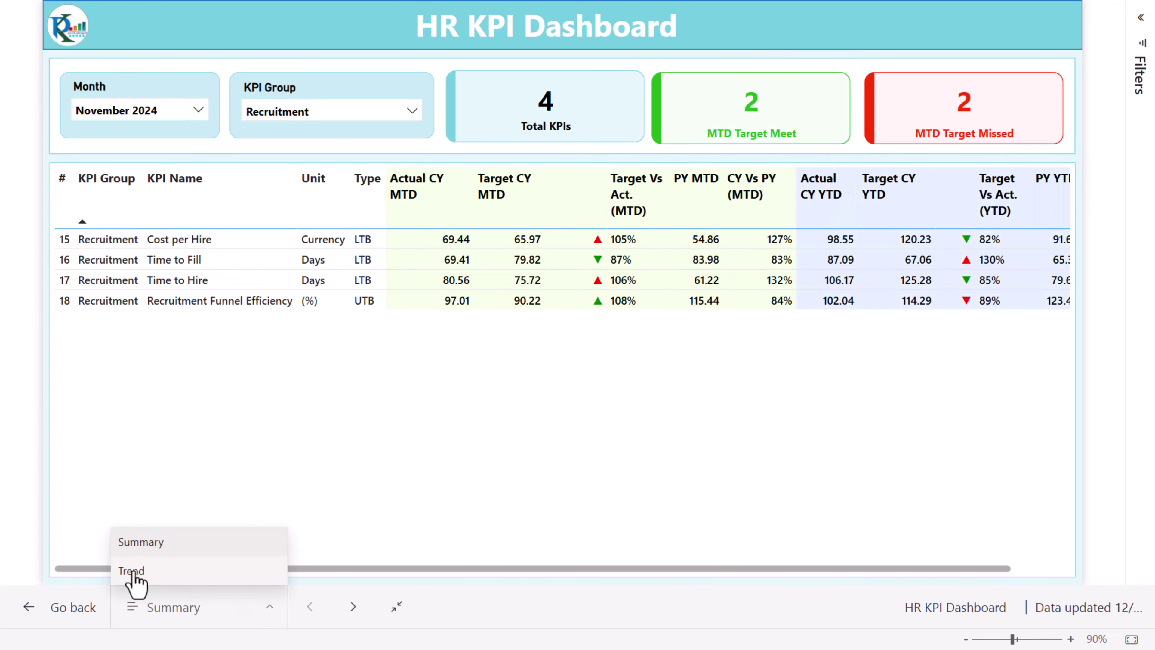
left_click(157, 572)
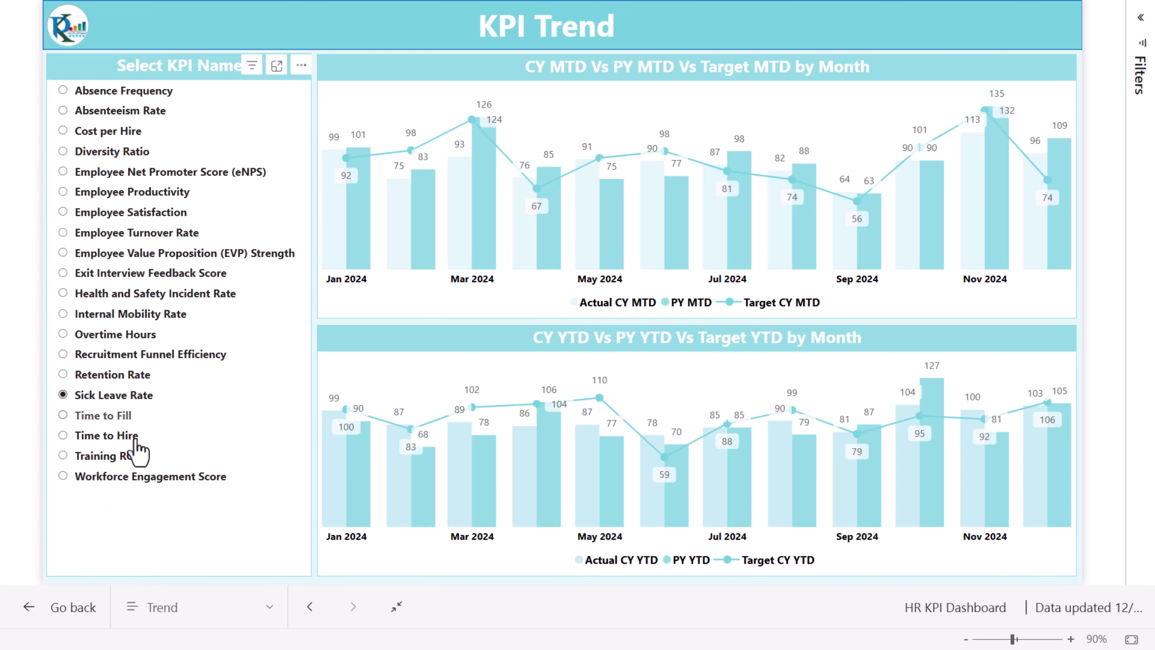
left_click(114, 112)
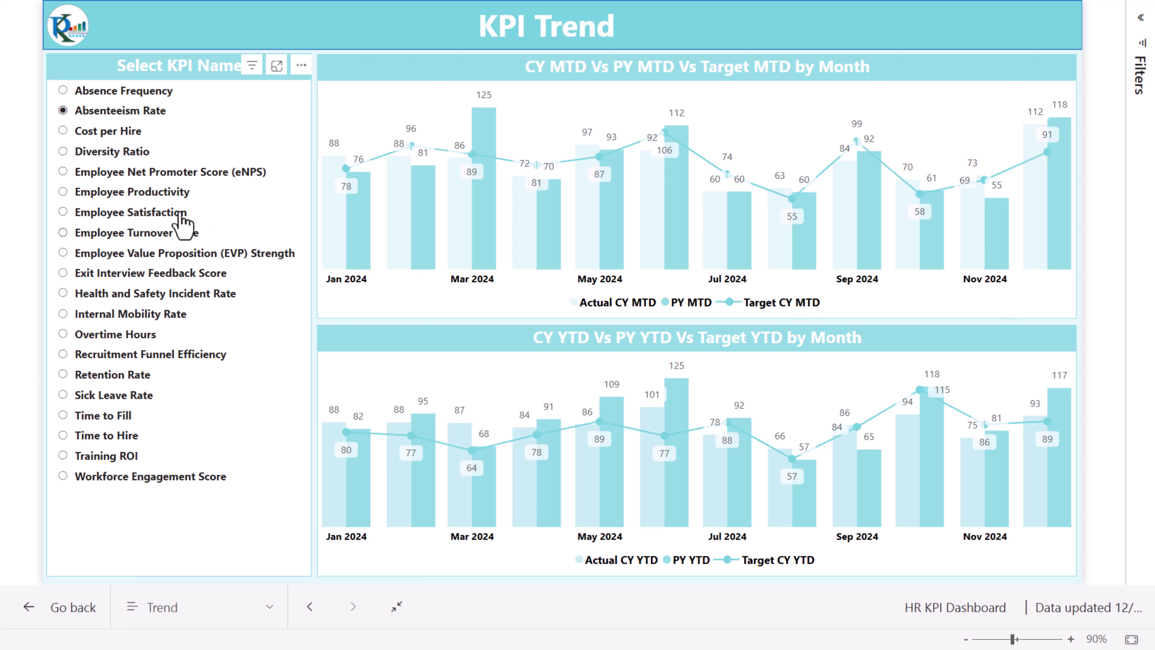
left_click(113, 173)
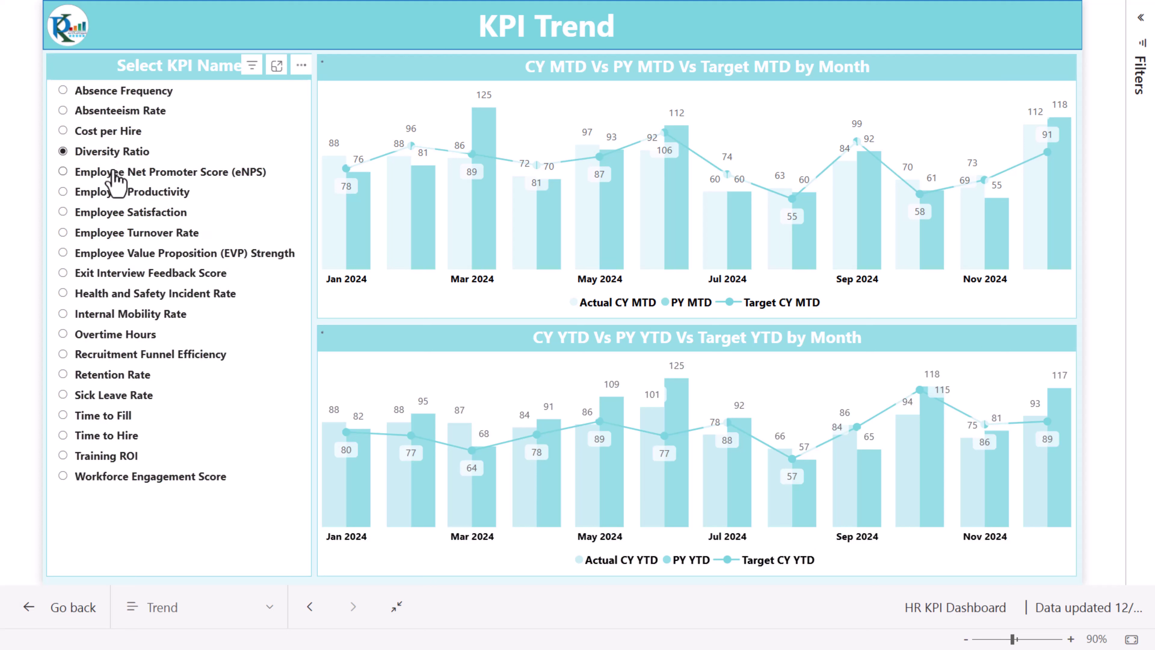
left_click(109, 216)
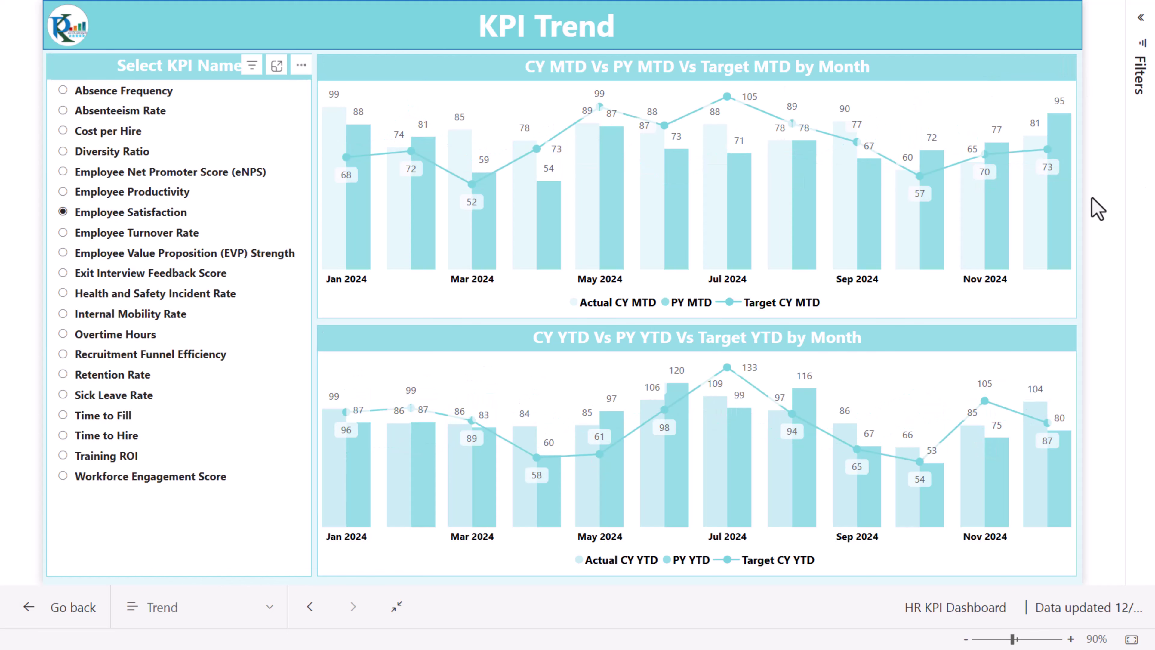
left_click(233, 606)
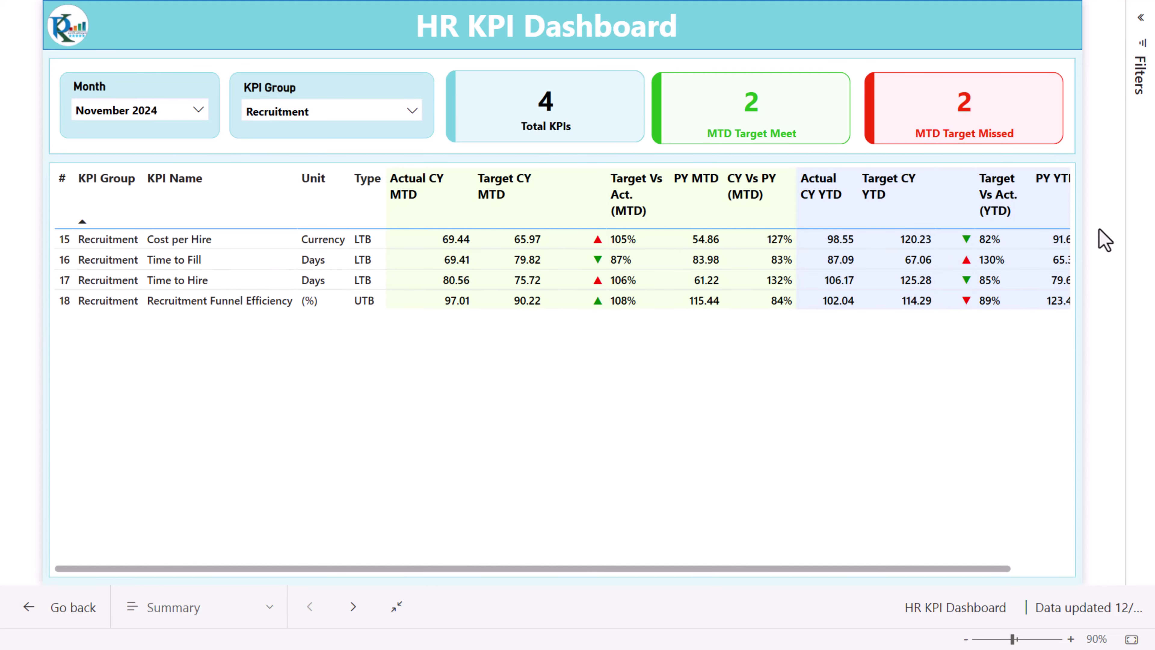
Switch to the source workbook in Excel and inspect the KPI Name column of Input_ Actual from its header to the last row.
left_click(577, 57)
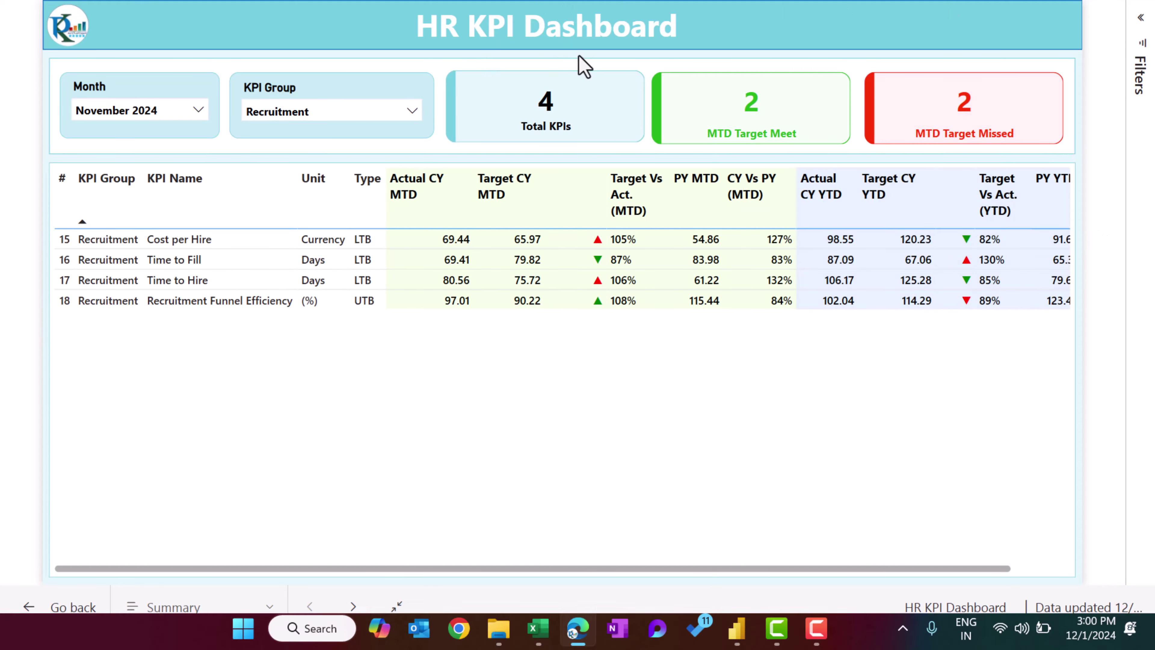
left_click(538, 627)
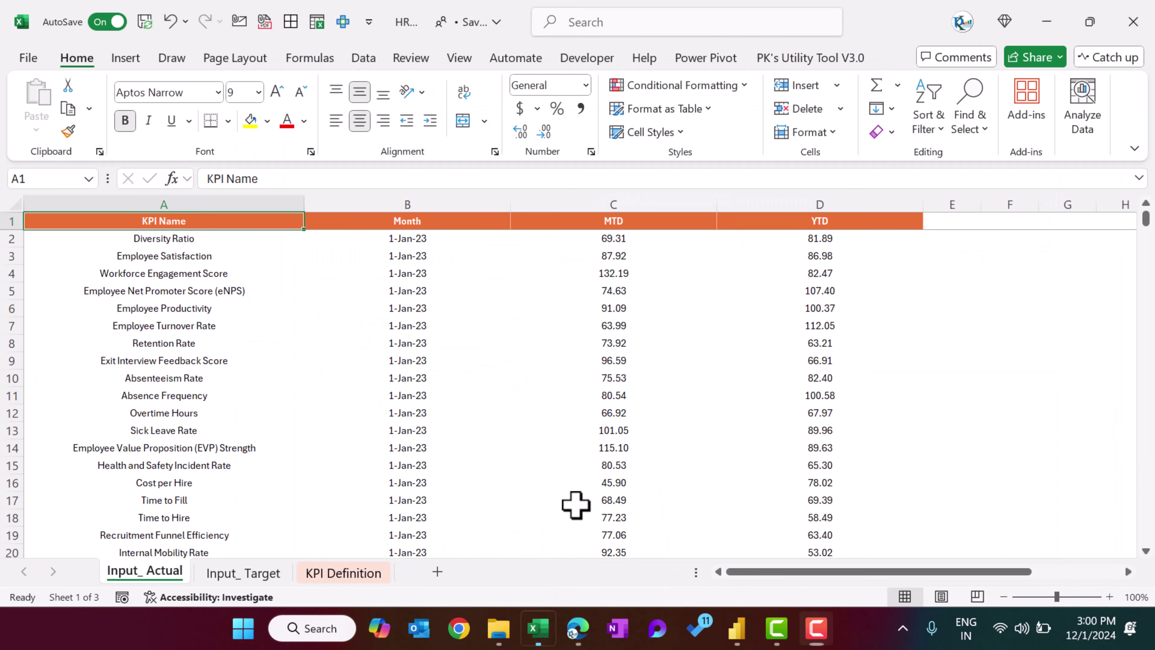
left_click(405, 340)
left_click(199, 223)
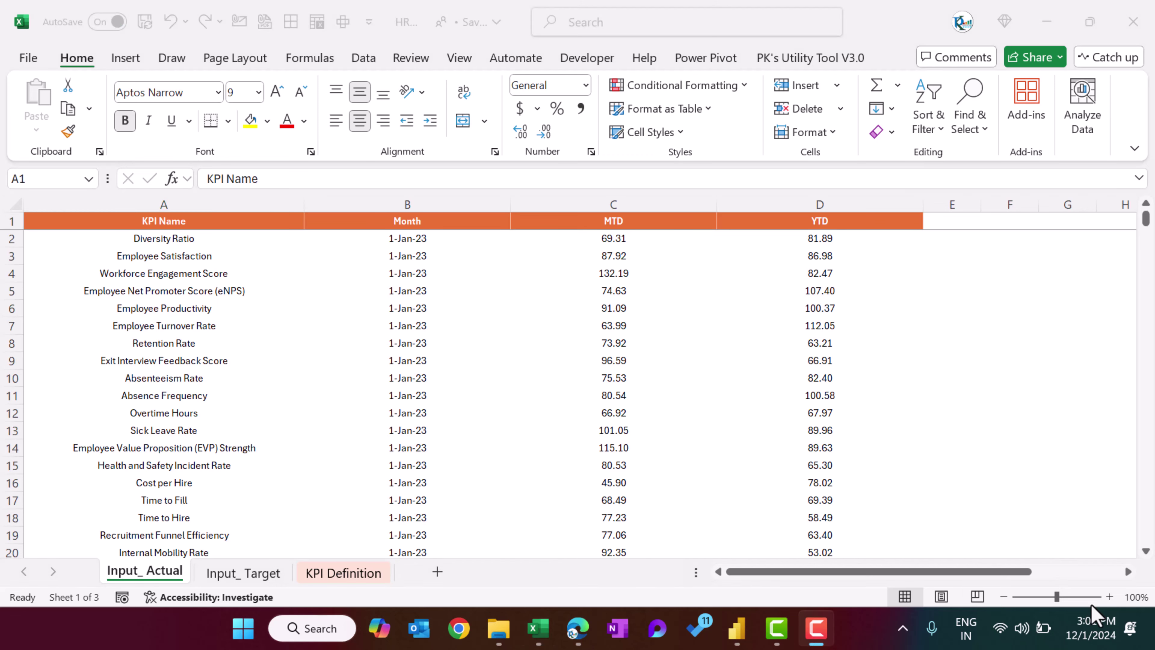
left_click(182, 221)
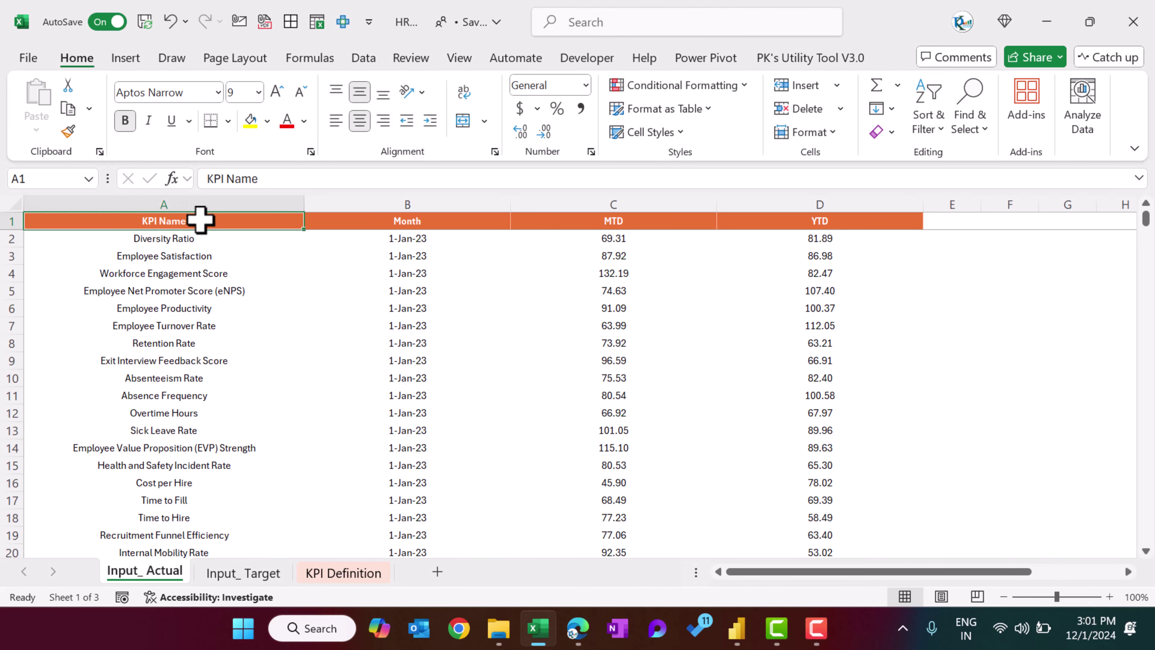
key("Down")
key("ctrl+Down")
key("ctrl+Up")
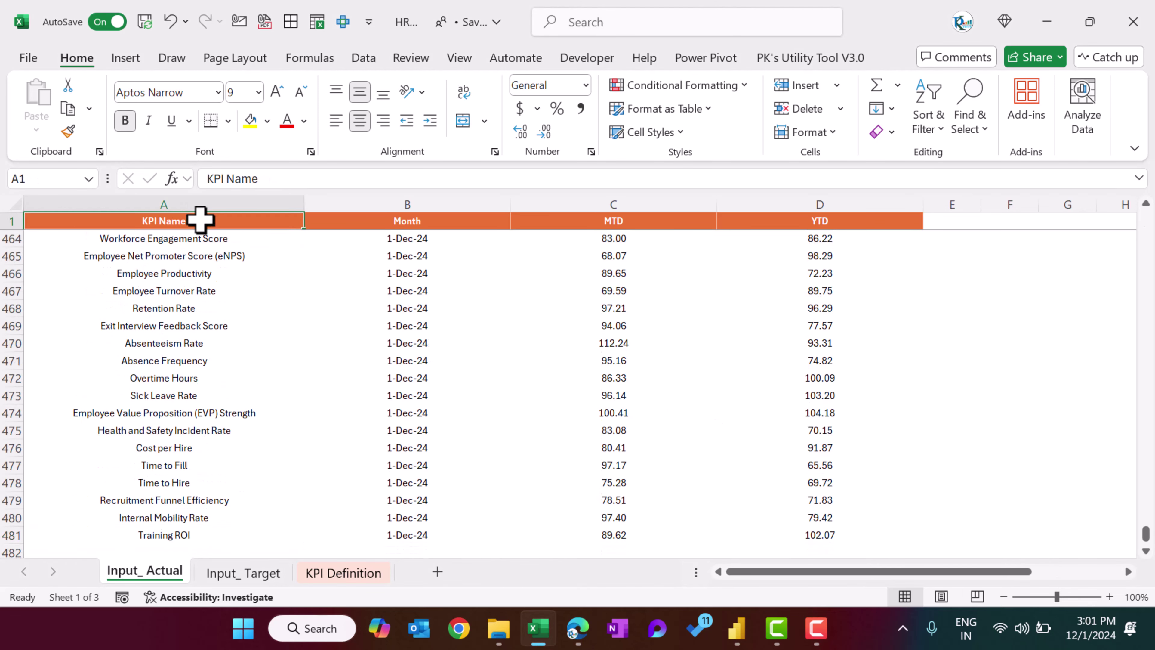
Review the Month, MTD and YTD columns of the Input_ Actual sheet by highlighting each one from its header.
key("Down")
key("Right")
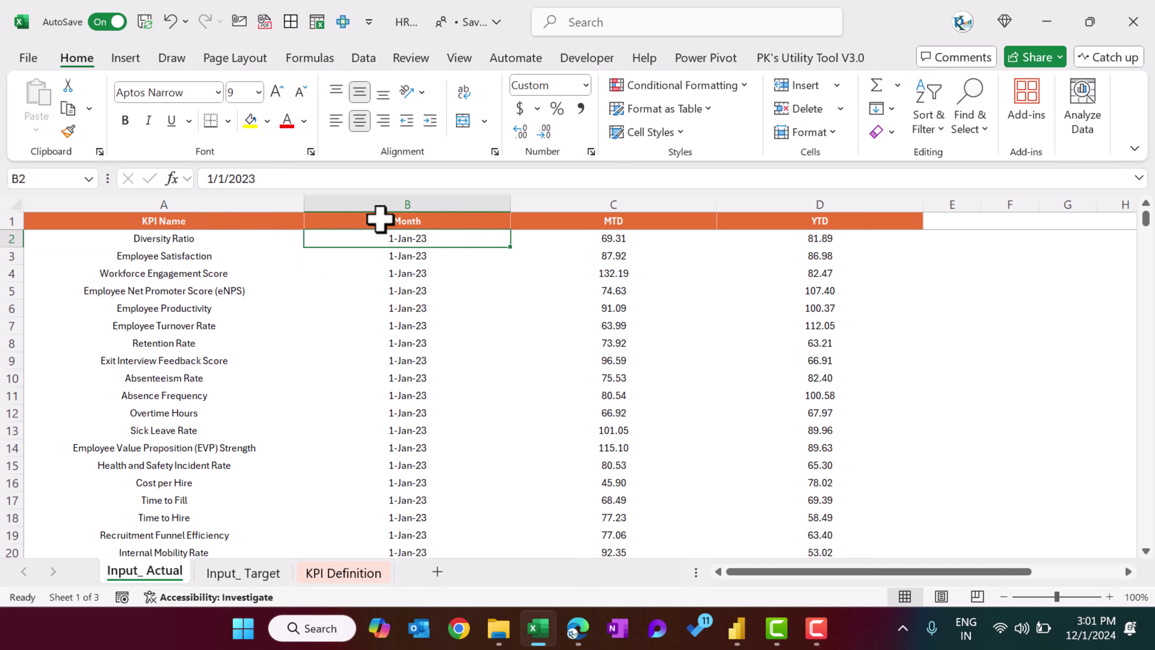
left_click_drag(382, 219, 409, 415)
left_click(633, 221)
left_click_drag(643, 335, 647, 358)
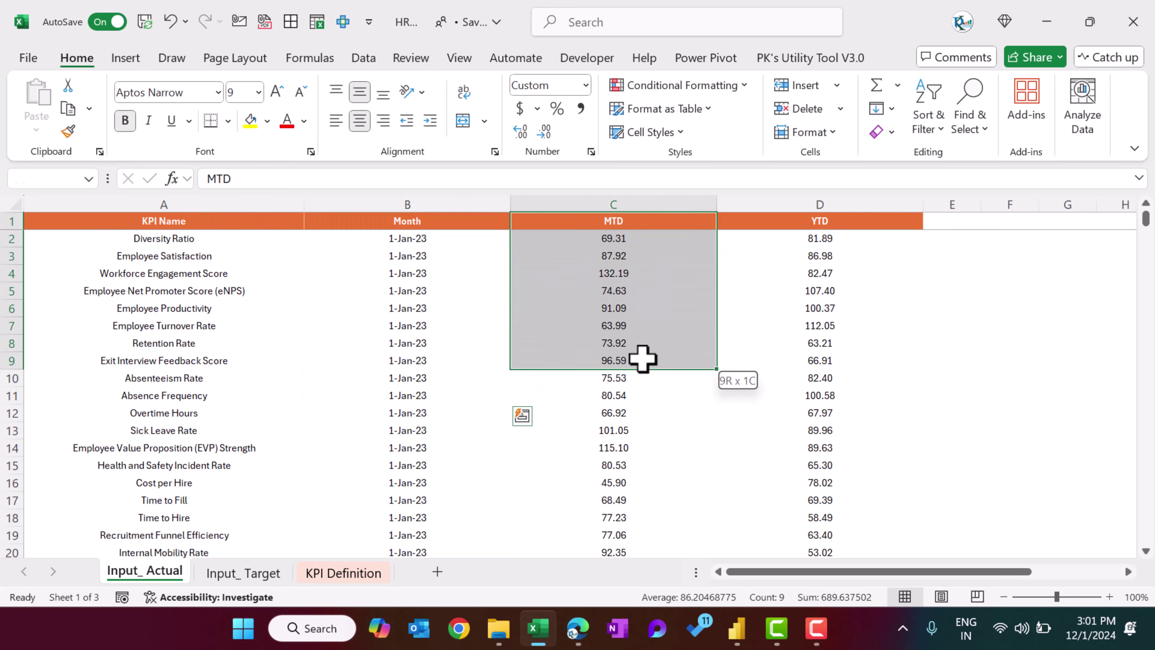
left_click_drag(828, 227, 814, 378)
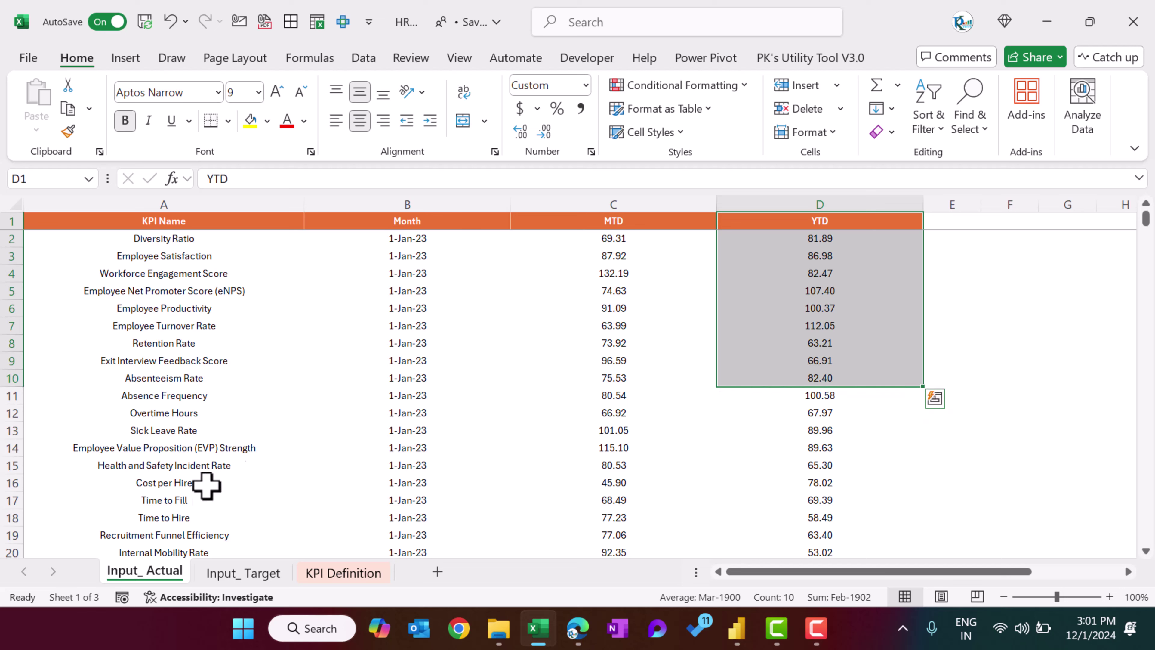
Check the first and last dates in the Month column of the Input_ Actual sheet.
left_click(452, 292)
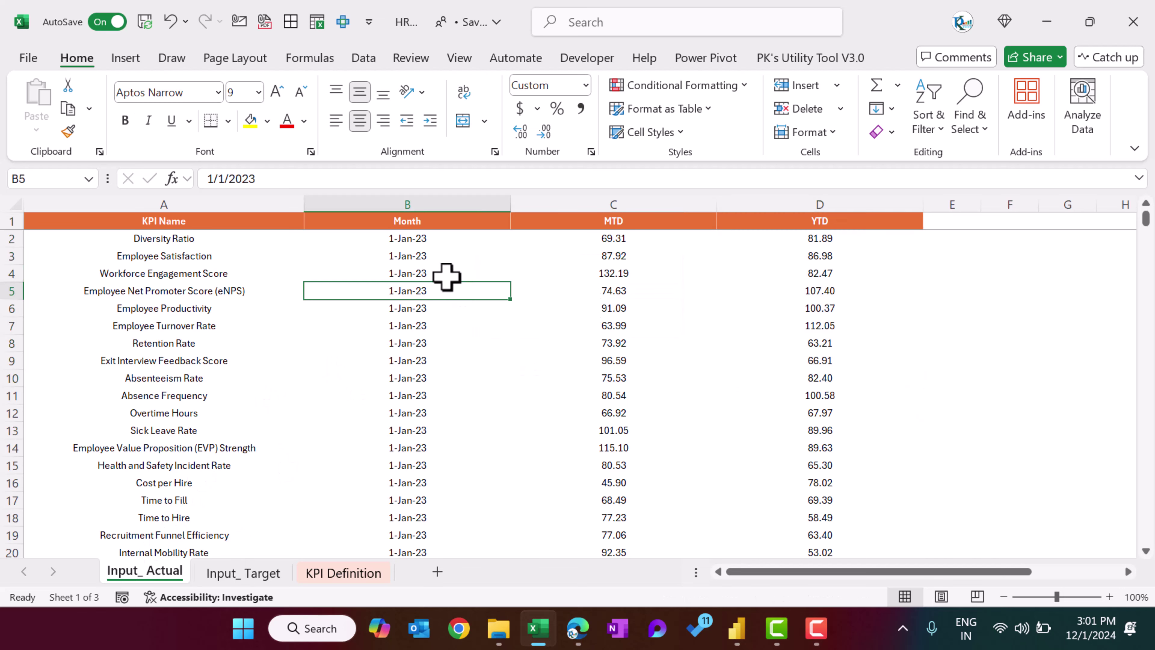
key("Up")
key("Up")
key("Up")
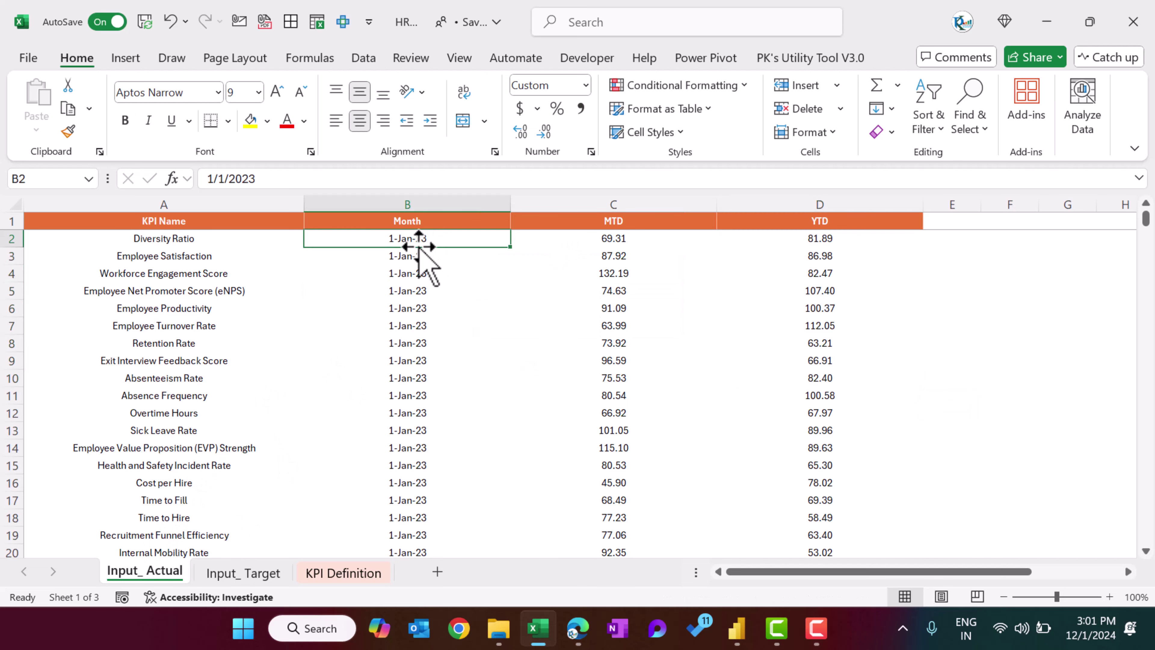
key("ctrl+Down")
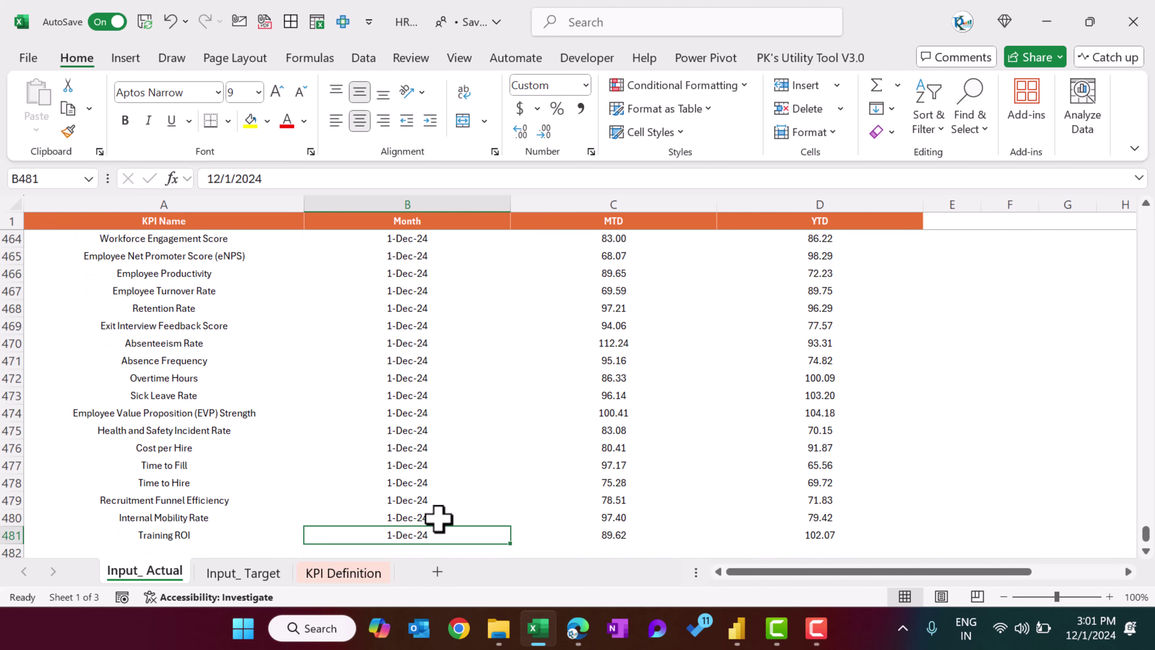
Return to the first data rows of Input_ Actual and inspect the Month and MTD entries there.
key("ctrl+Up")
key("Down")
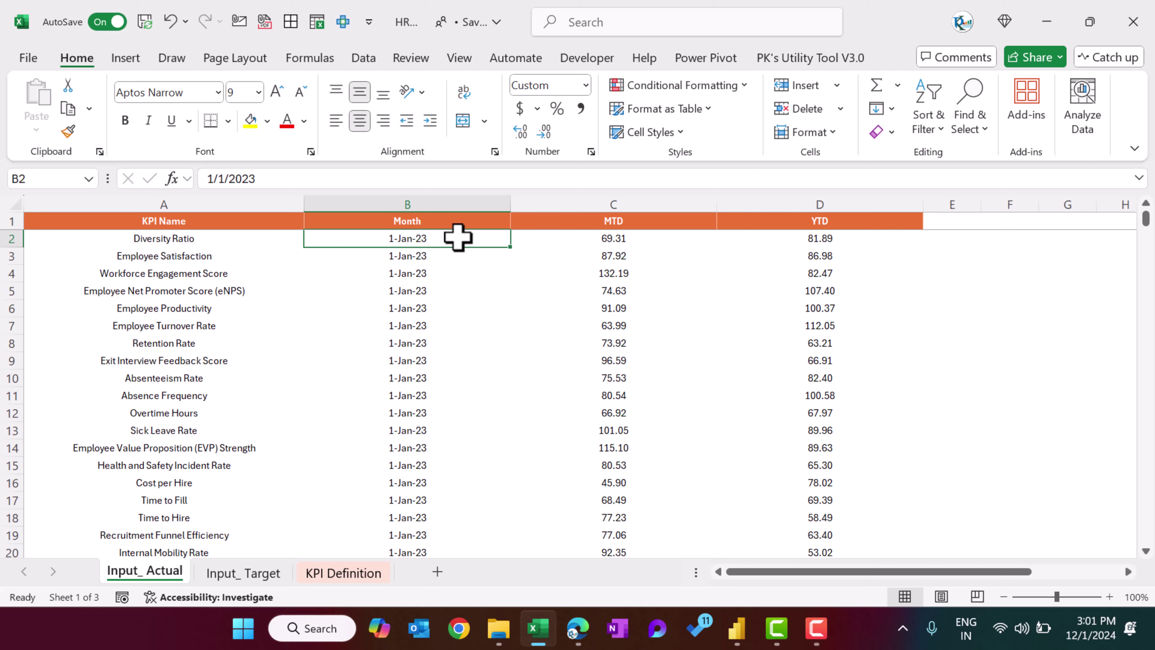
left_click(418, 273)
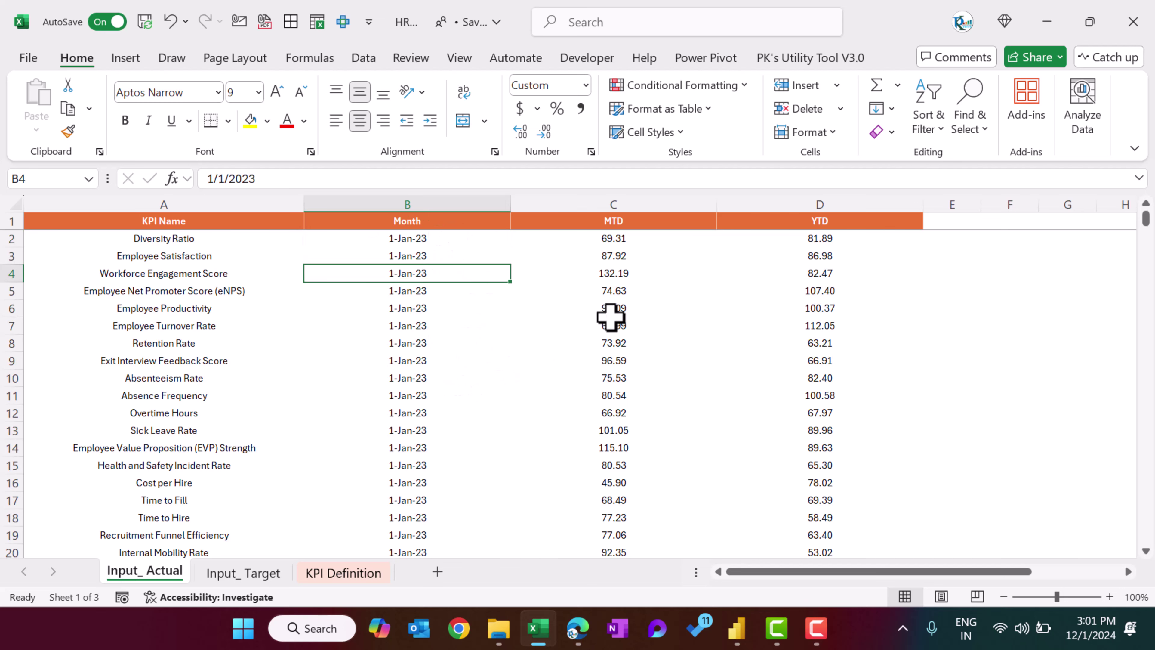
left_click(614, 257)
Review the KPI Name, Month, MTD and YTD columns of the Input_ Target sheet by highlighting their first rows.
left_click(243, 572)
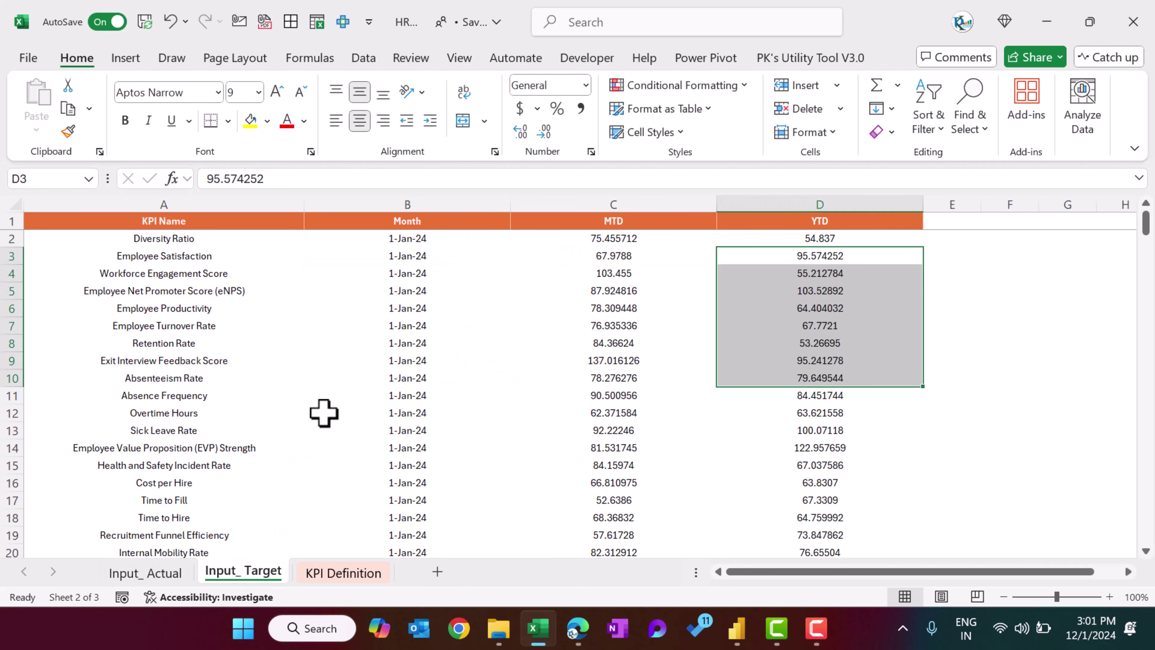
left_click(407, 293)
left_click_drag(191, 243, 183, 348)
left_click_drag(419, 238, 415, 344)
left_click_drag(635, 238, 646, 346)
left_click_drag(822, 242, 826, 323)
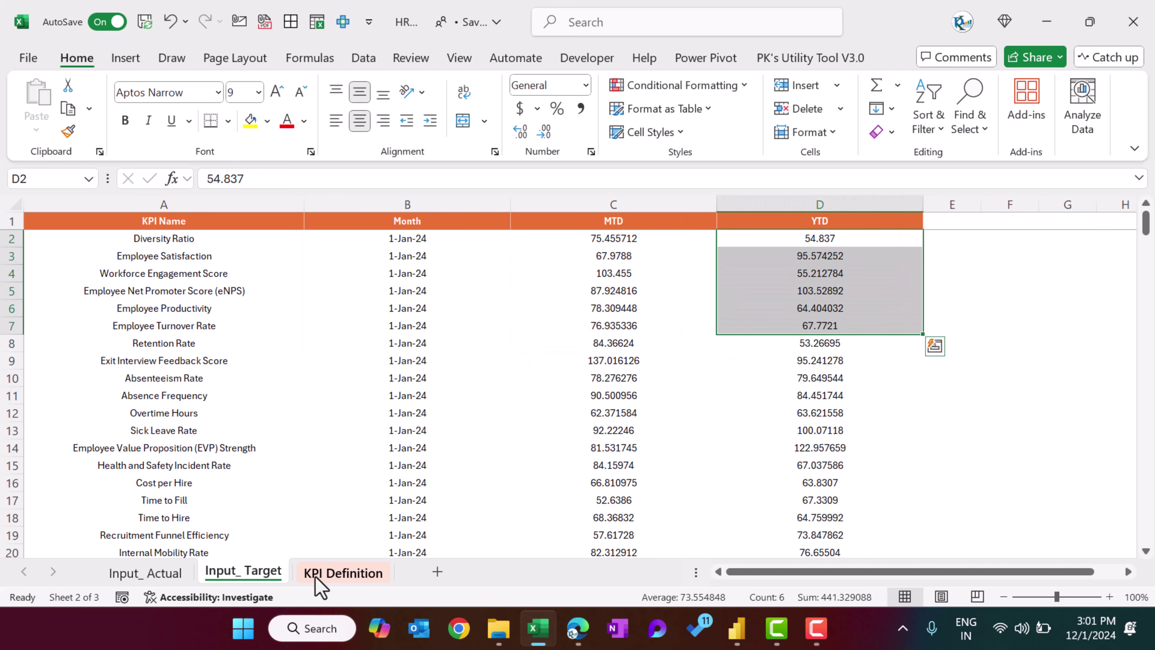
Review the KPI Definition sheet's columns from # through KPI Group, KPI Name, Unit, Formula, Definition and Type.
left_click(362, 587)
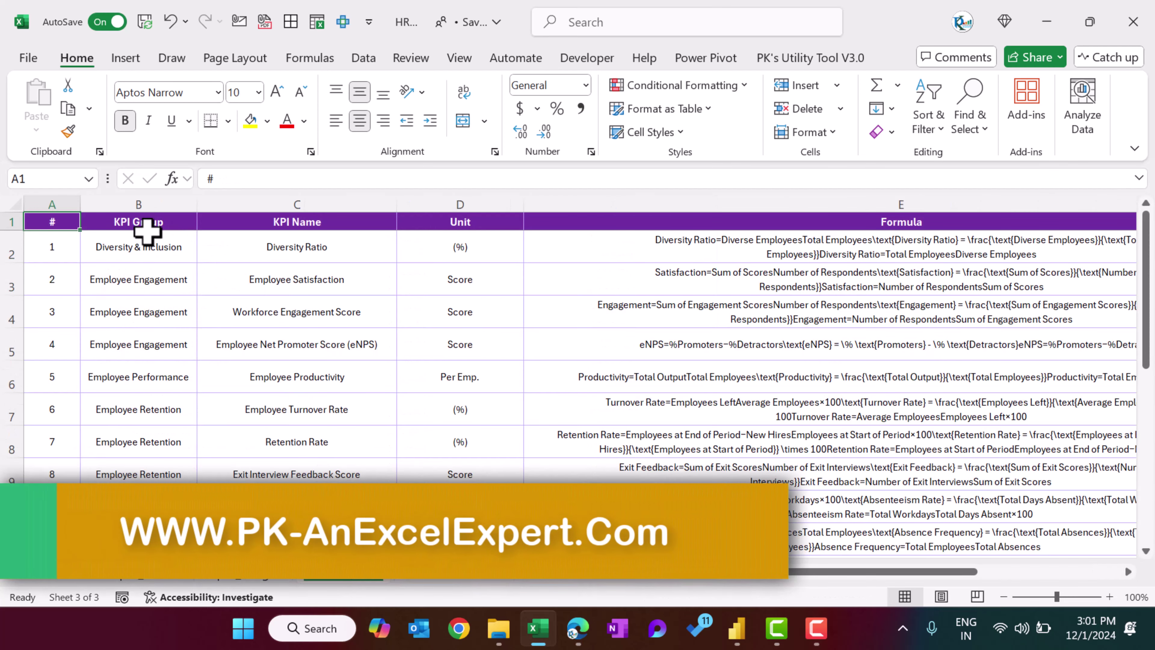
left_click(90, 243)
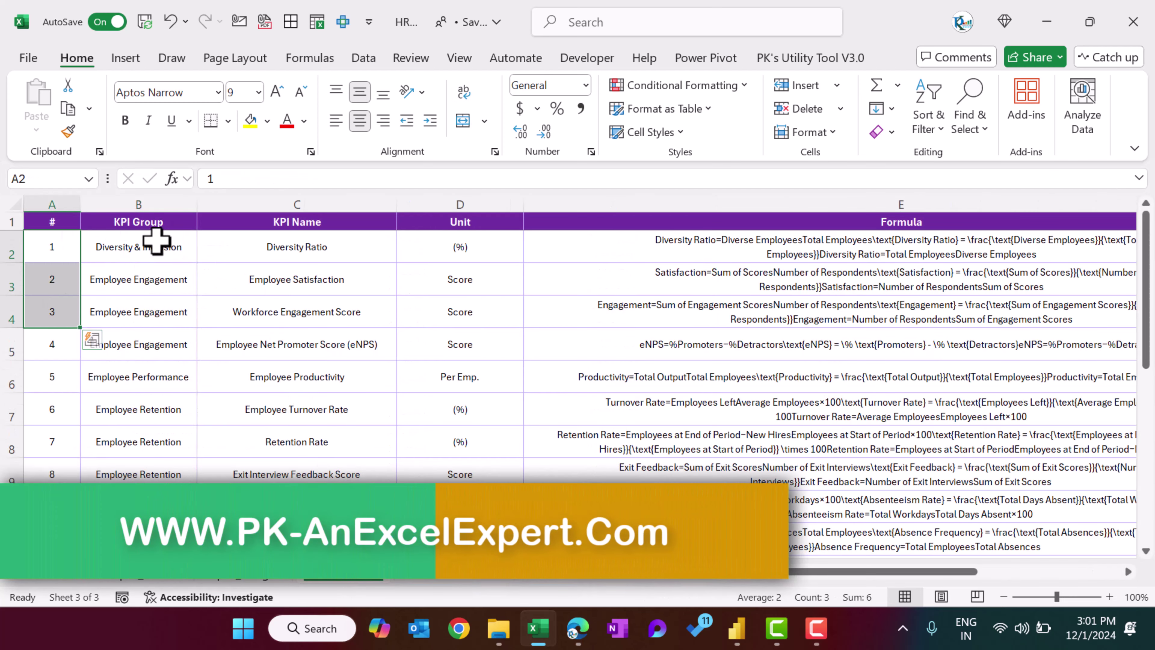
left_click_drag(160, 240, 194, 275)
left_click_drag(255, 245, 273, 277)
left_click_drag(418, 240, 432, 278)
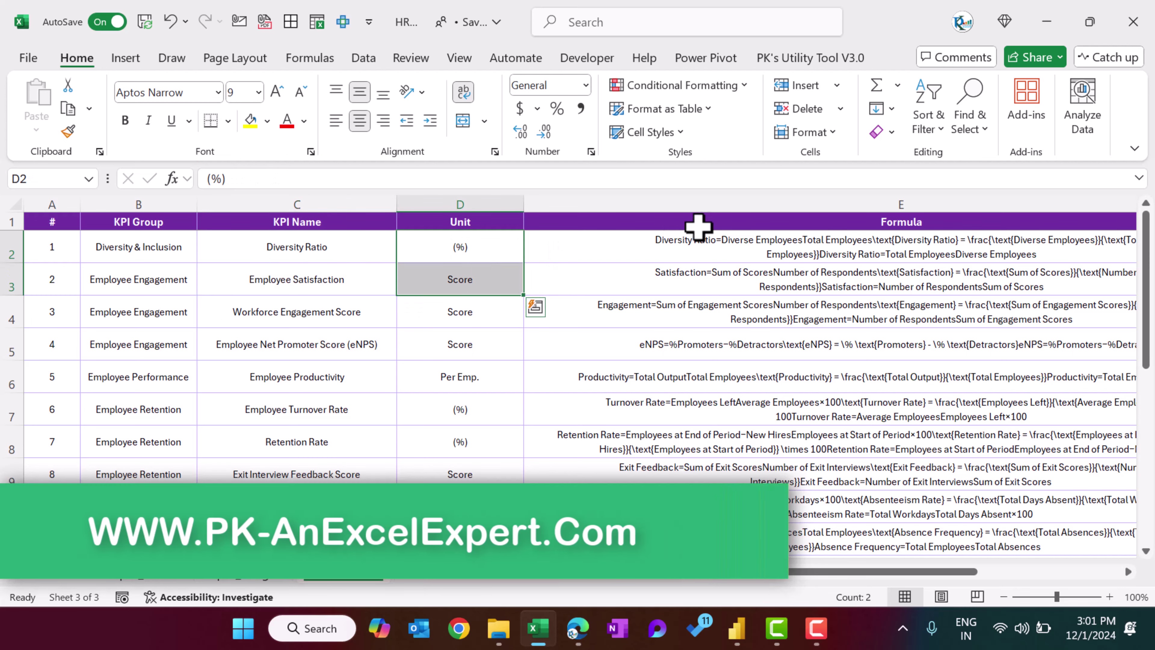
left_click(696, 227)
key("Right")
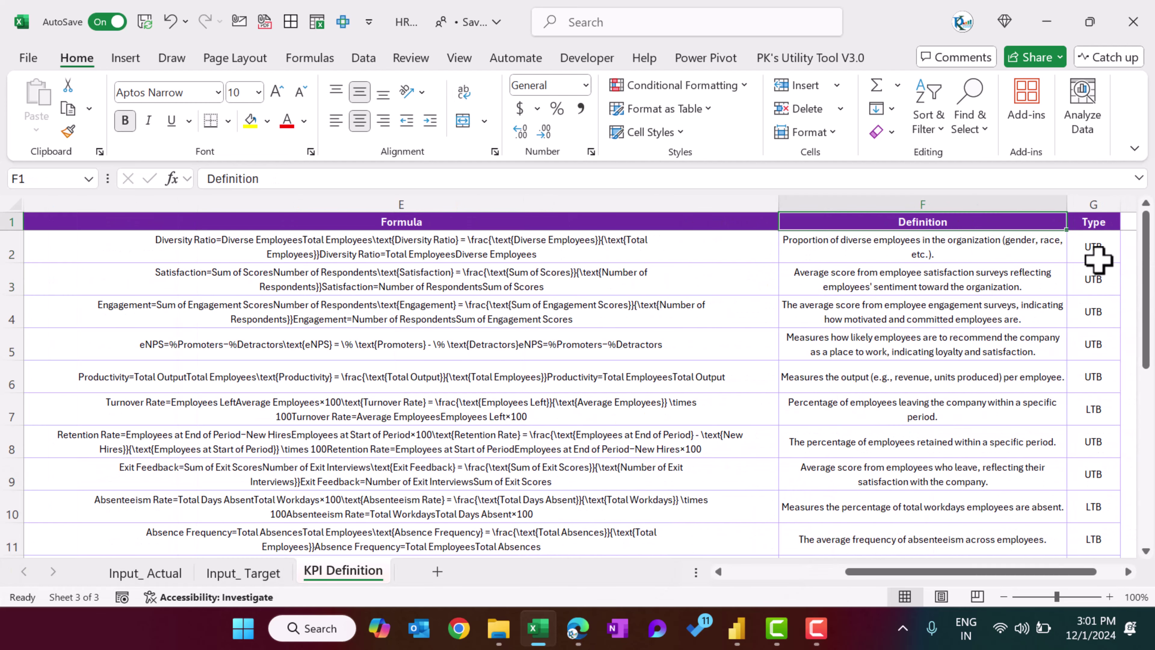
left_click_drag(1099, 258, 1086, 320)
Check the last KPI row of the KPI Definition sheet and return to the first rows.
key("ctrl+Home")
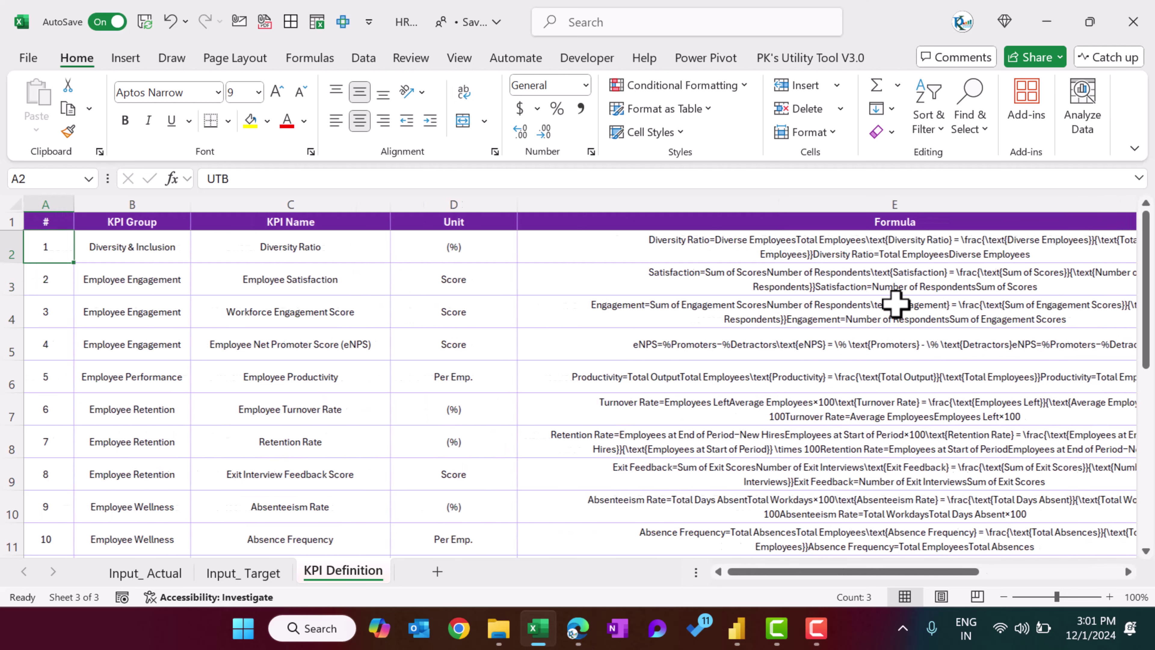
key("ctrl+Down")
key("Down")
key("Up")
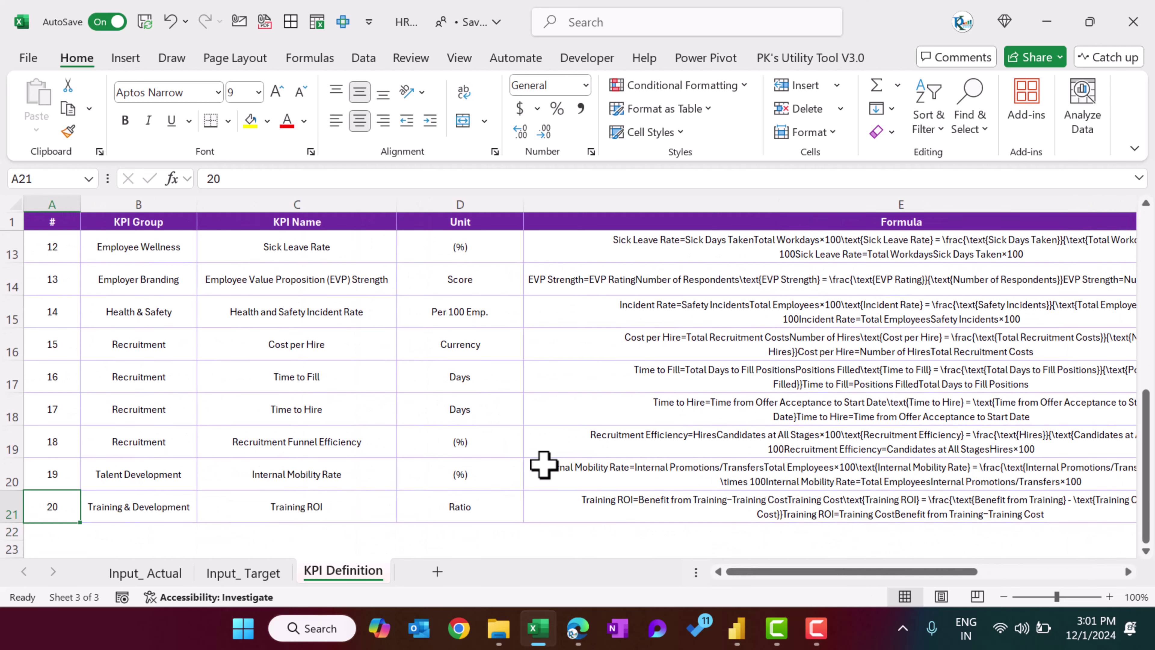
scroll(548, 464, "up", 4)
Switch to the blank Power BI Desktop report and connect it to the HR Data Excel workbook.
left_click(816, 628)
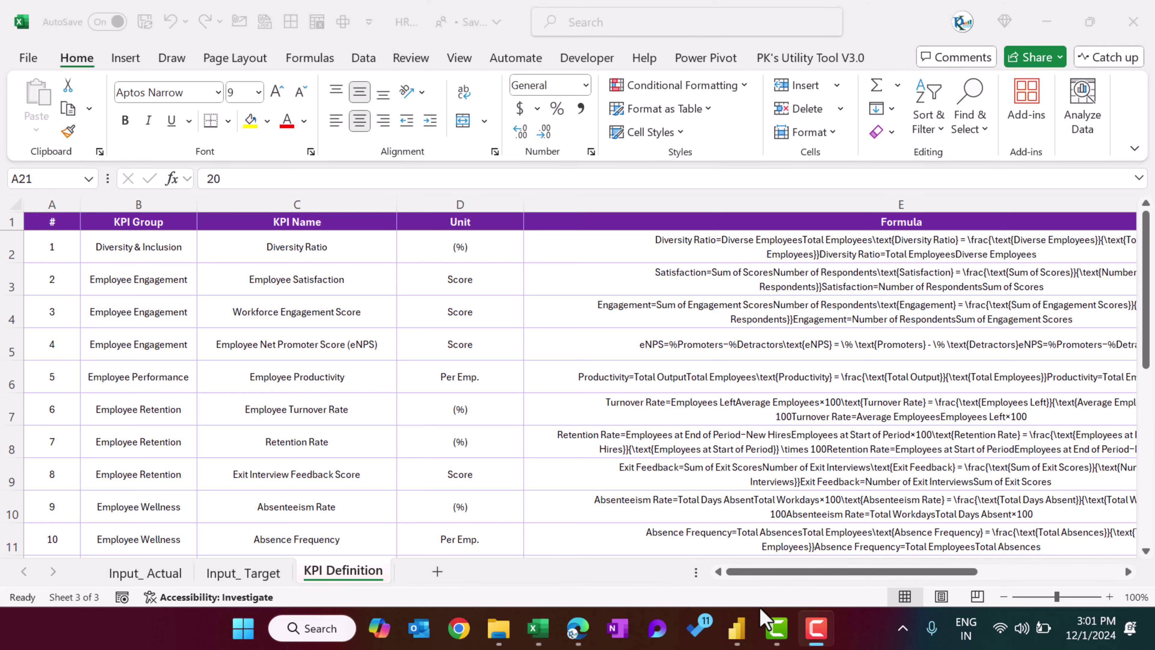
left_click(744, 638)
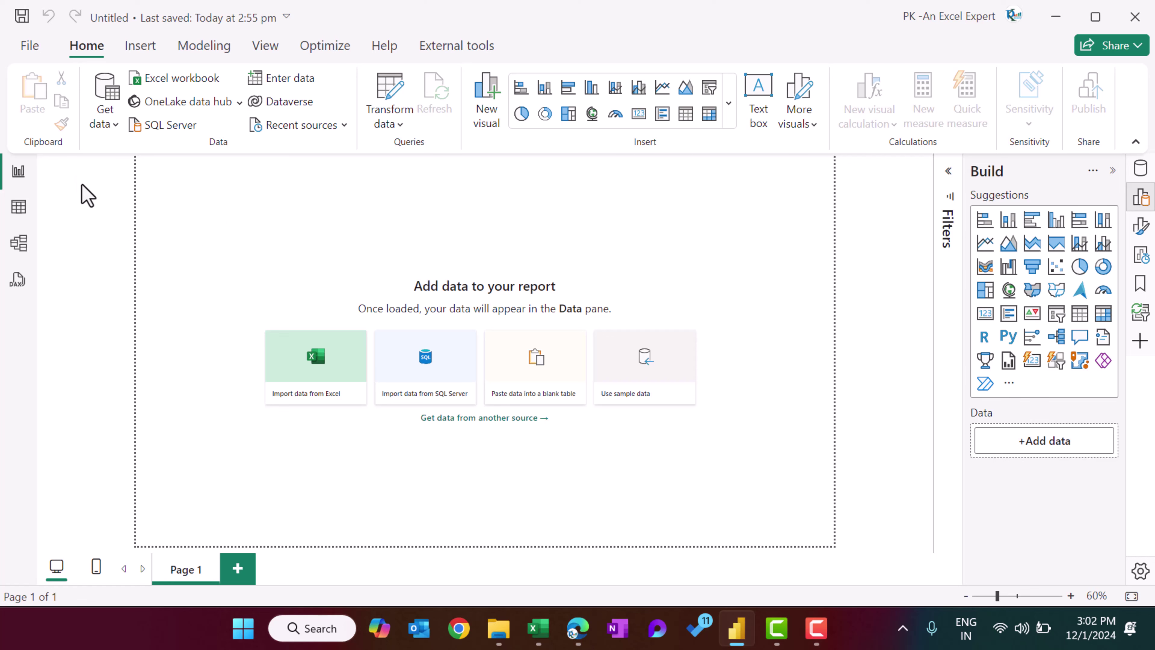
left_click(114, 123)
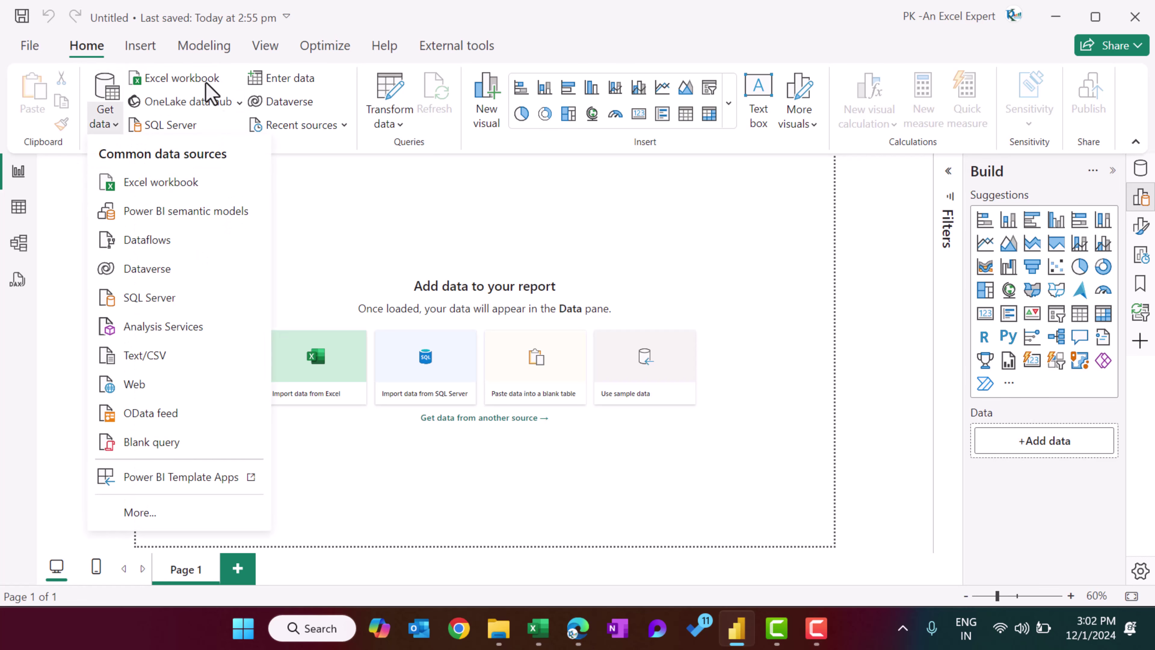
left_click(195, 86)
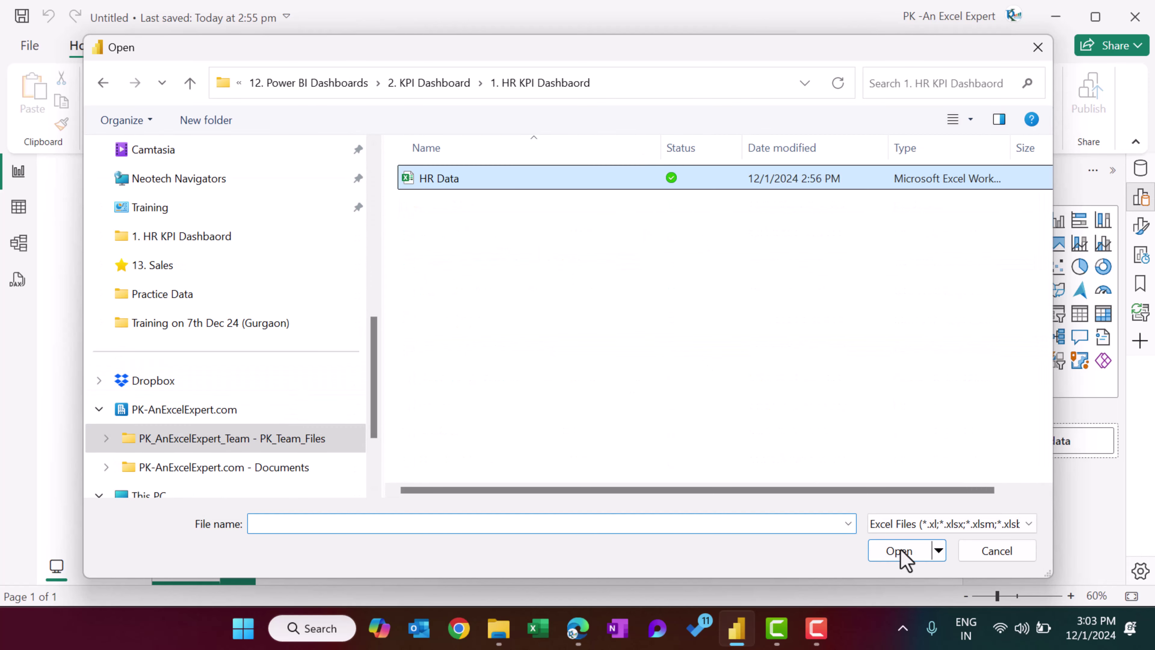
left_click(901, 551)
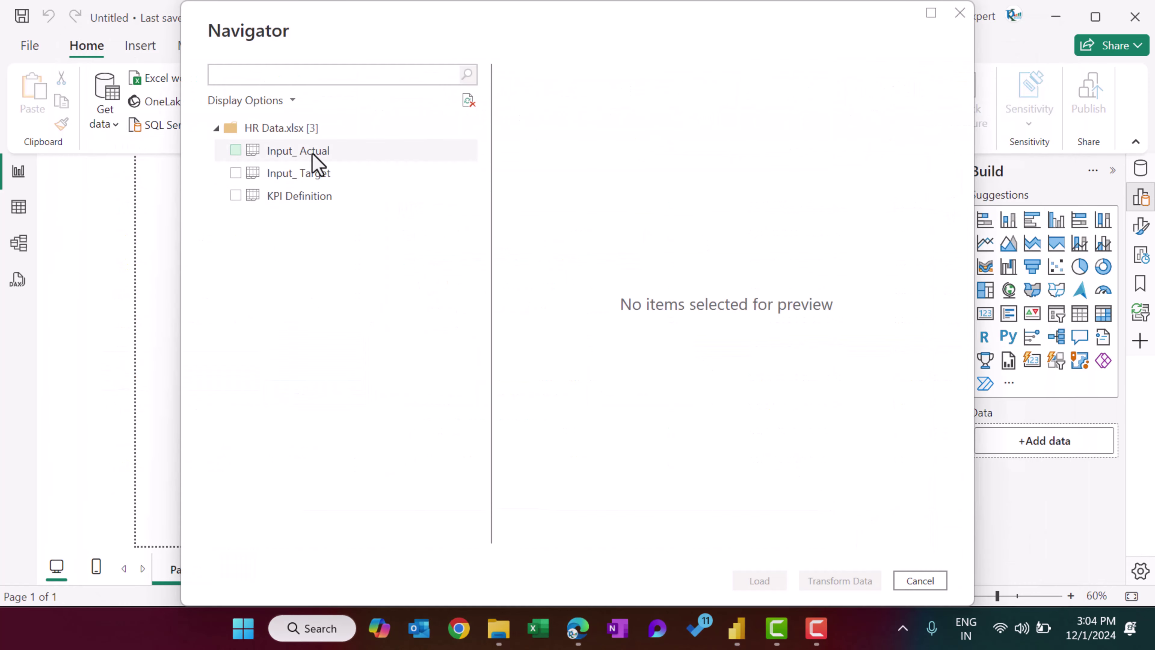
Choose the Input_ Actual, Input_ Target and KPI Definition sheets for import and open them in Power Query for transformation.
left_click(236, 150)
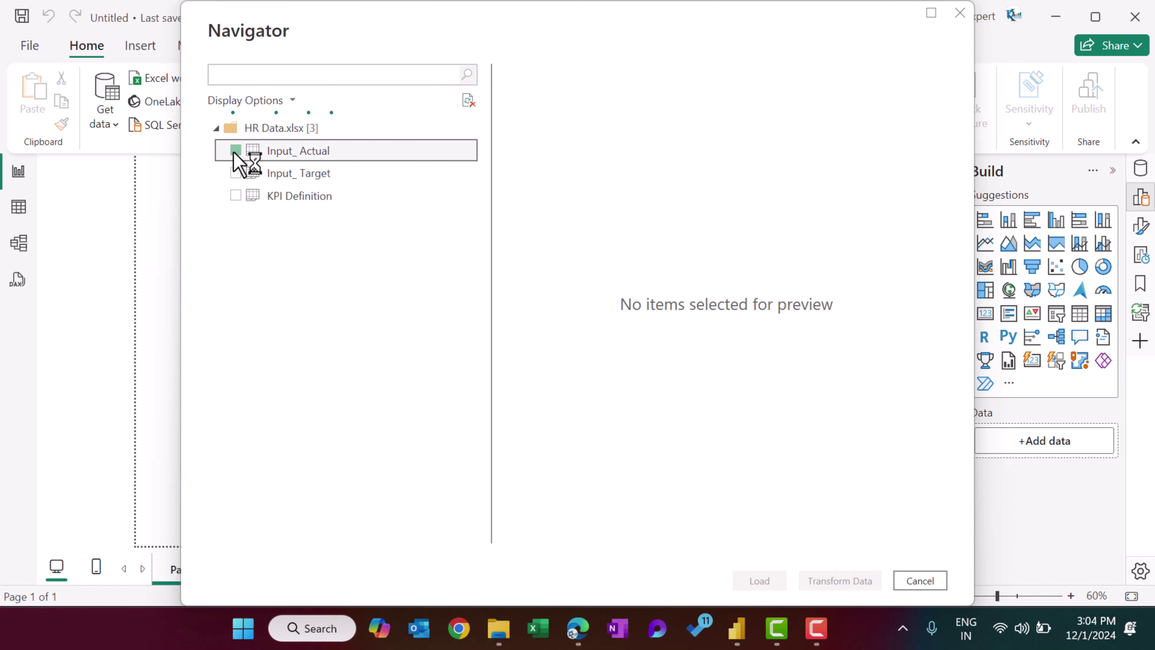
left_click(236, 173)
left_click(235, 196)
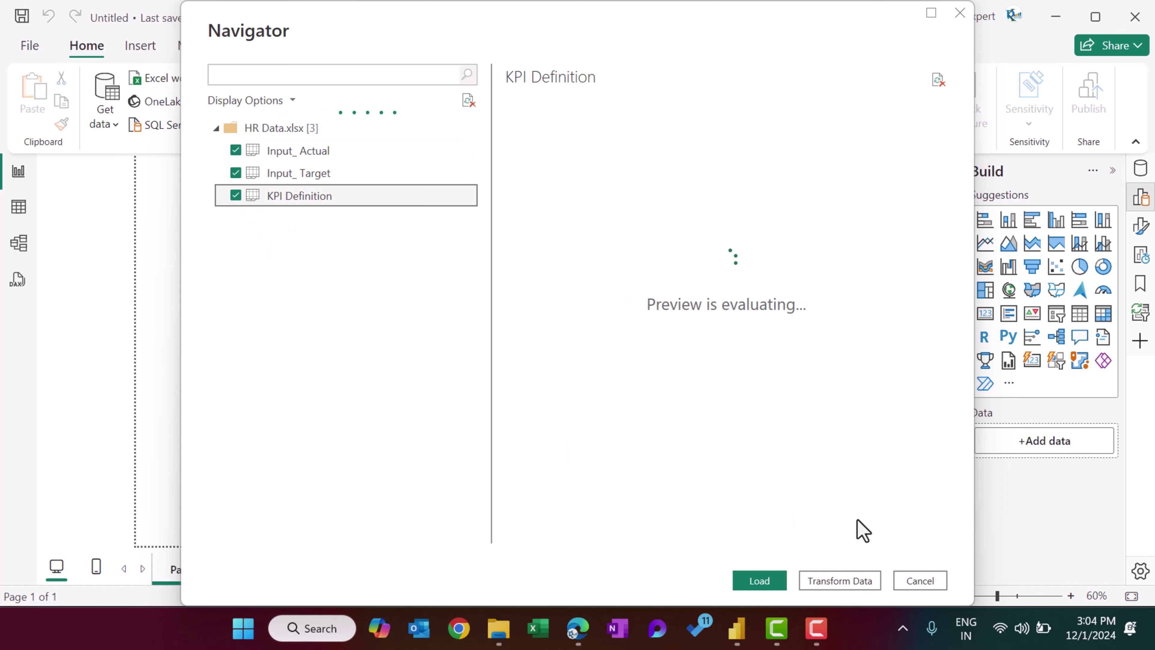
left_click(849, 585)
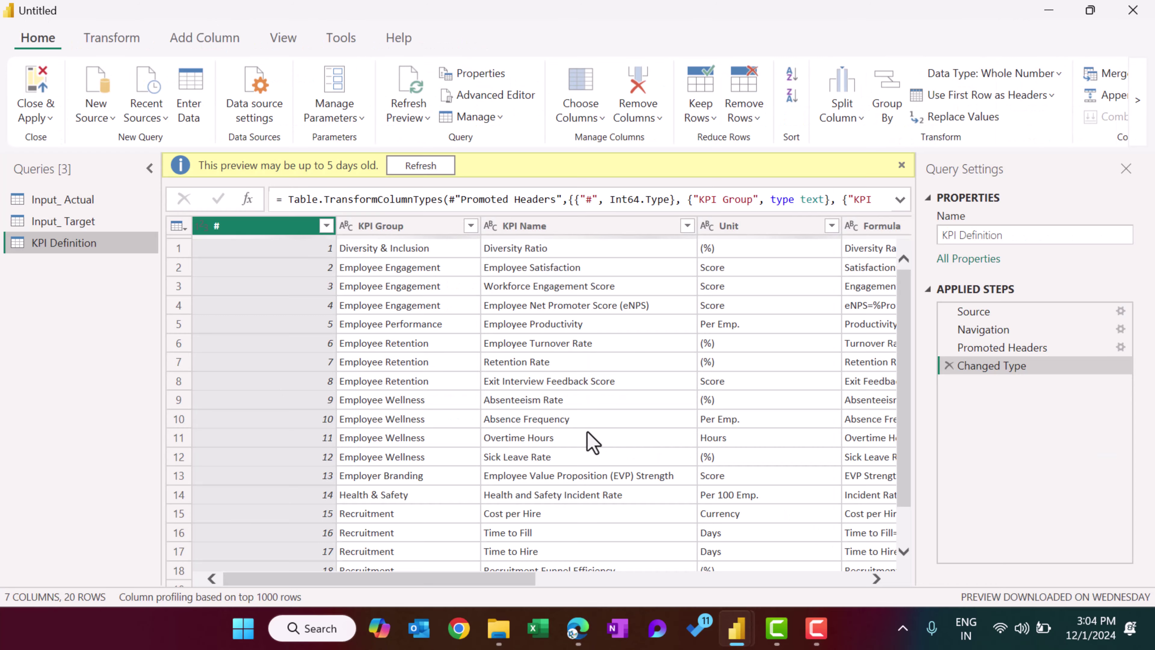
Create a reference query from Input_ Actual and name it Months.
left_click(85, 200)
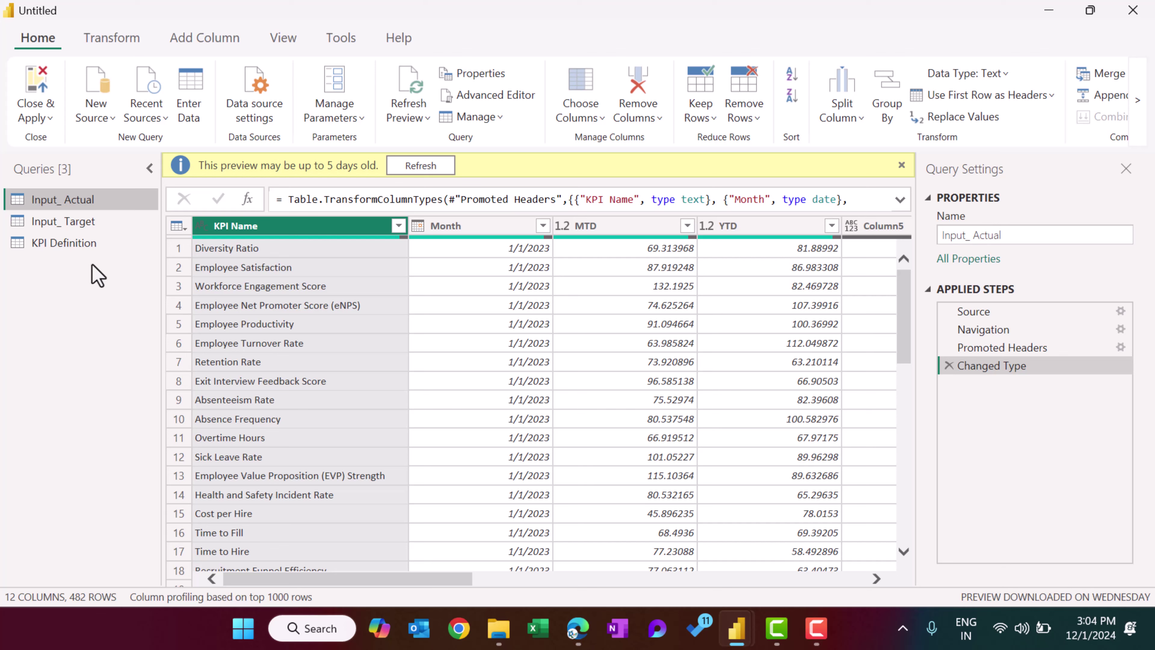
right_click(78, 204)
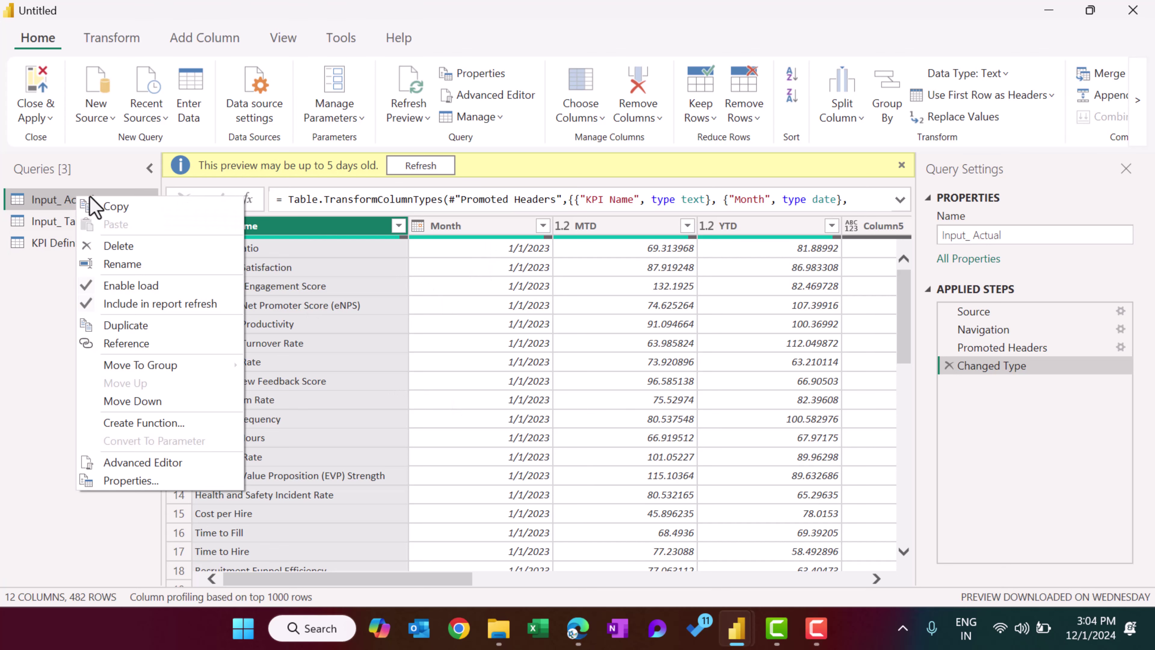
left_click(137, 344)
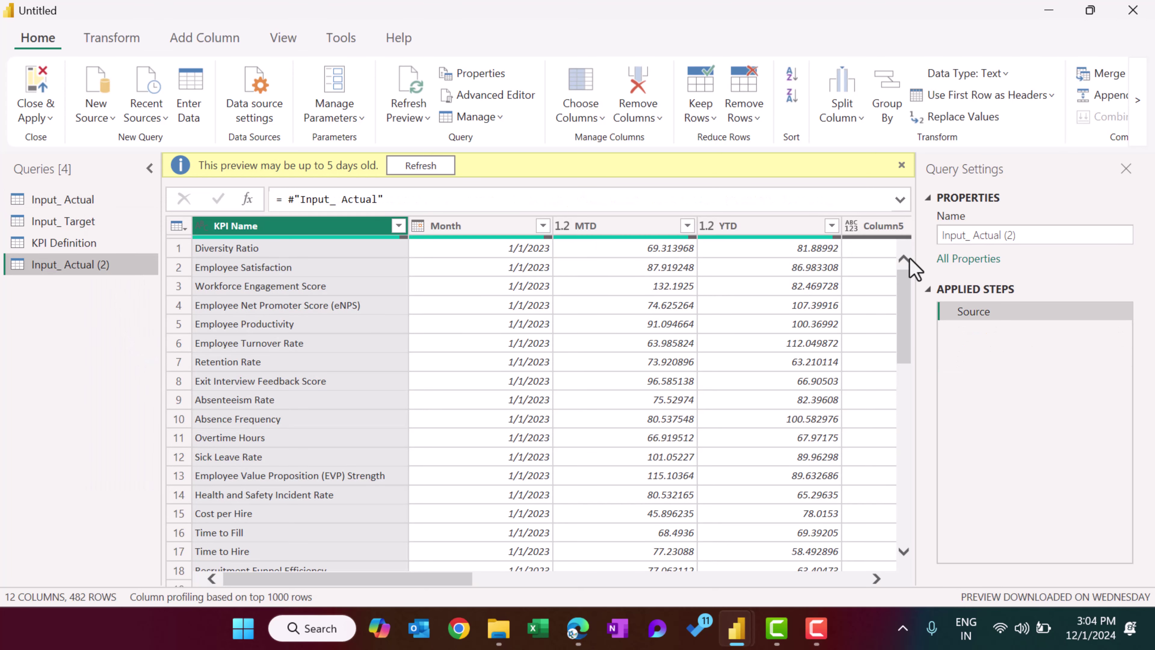
left_click(1046, 236)
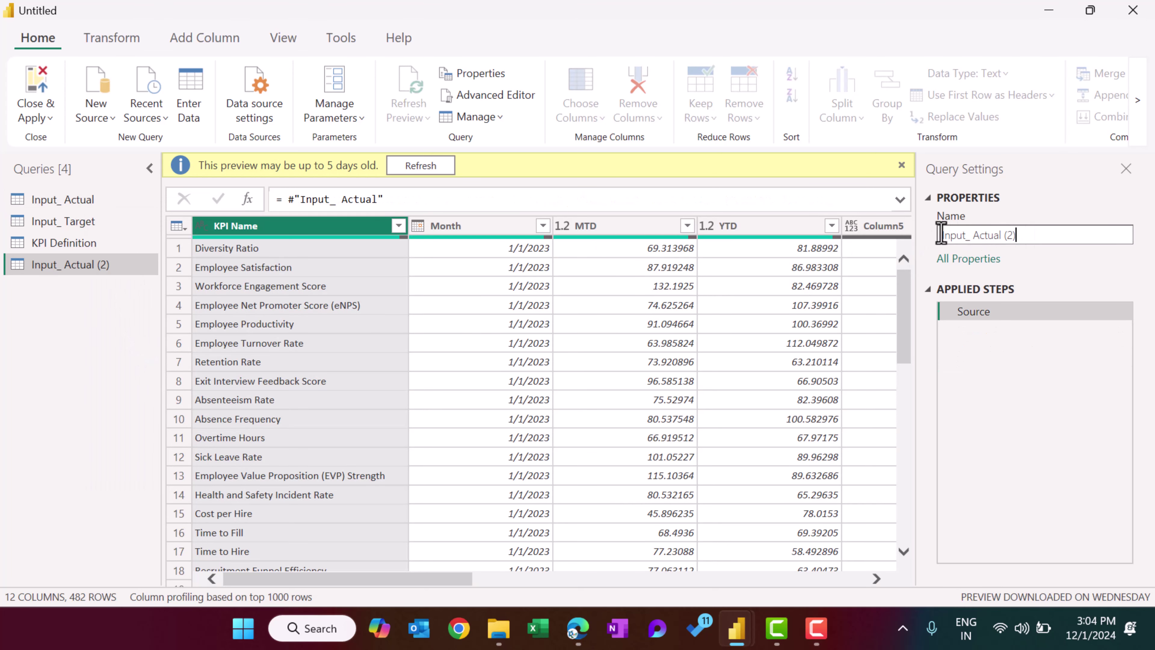
key("ctrl+a")
type("Months")
key("Return")
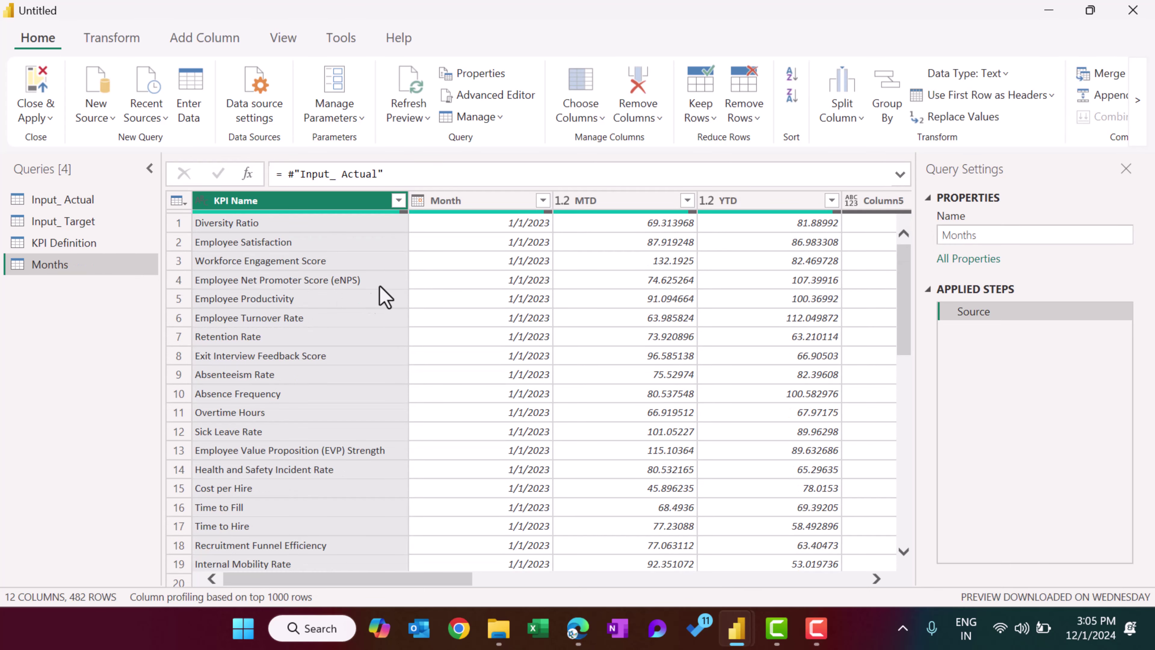
Keep only the Month column in the Months query and remove its duplicate values.
left_click(478, 204)
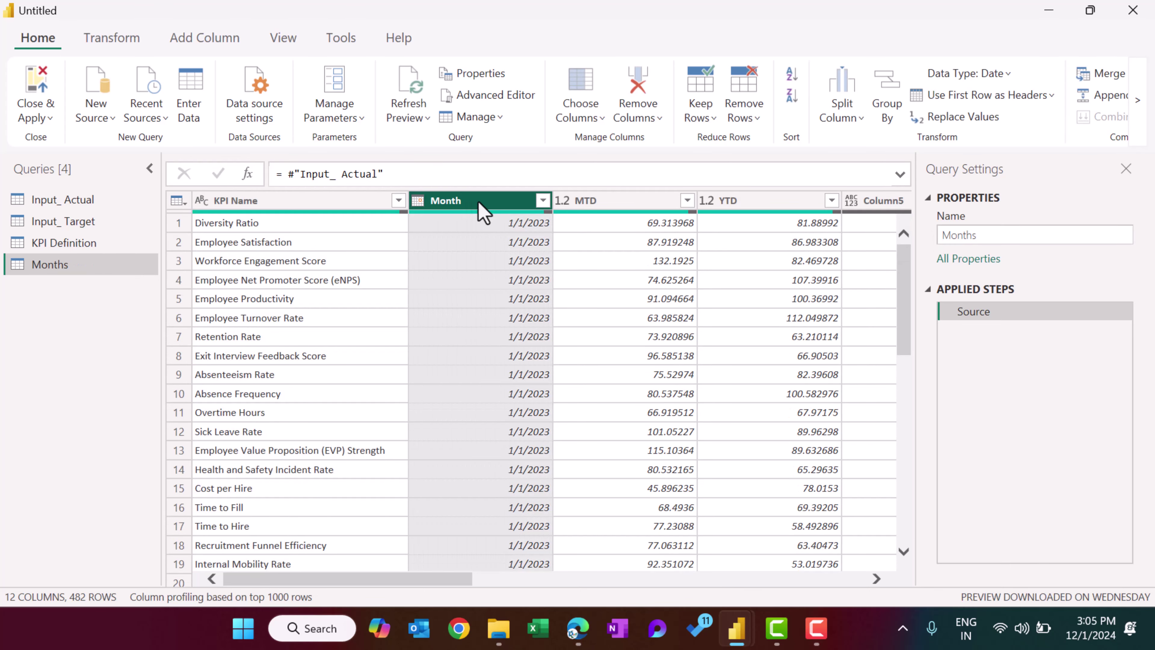
right_click(482, 212)
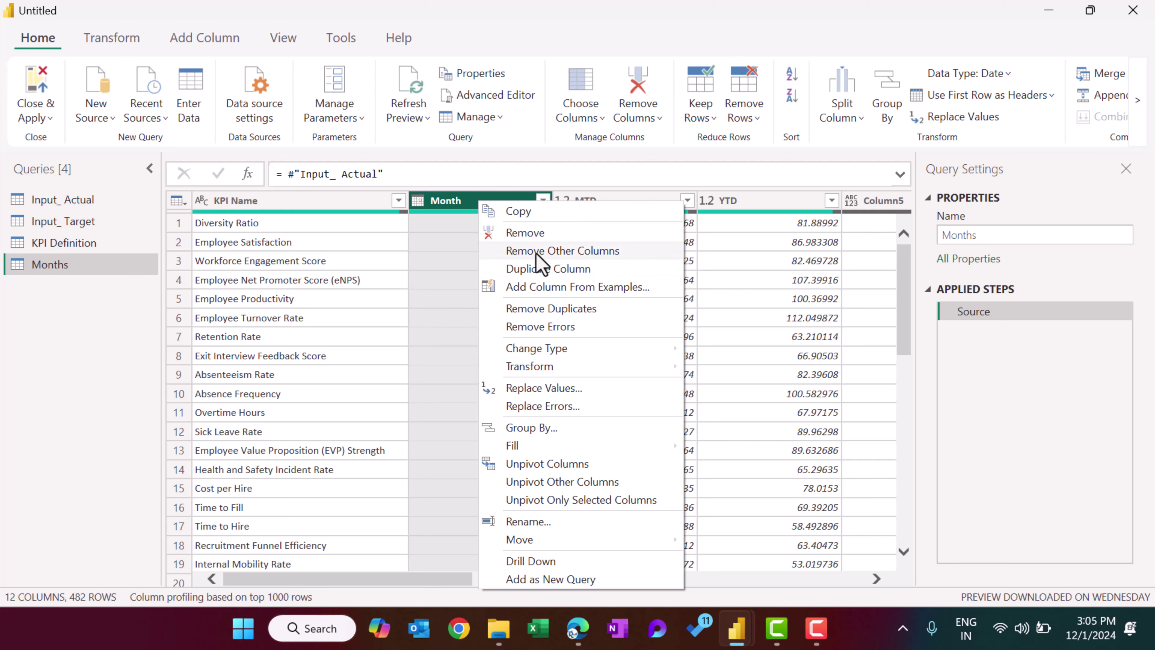
left_click(584, 251)
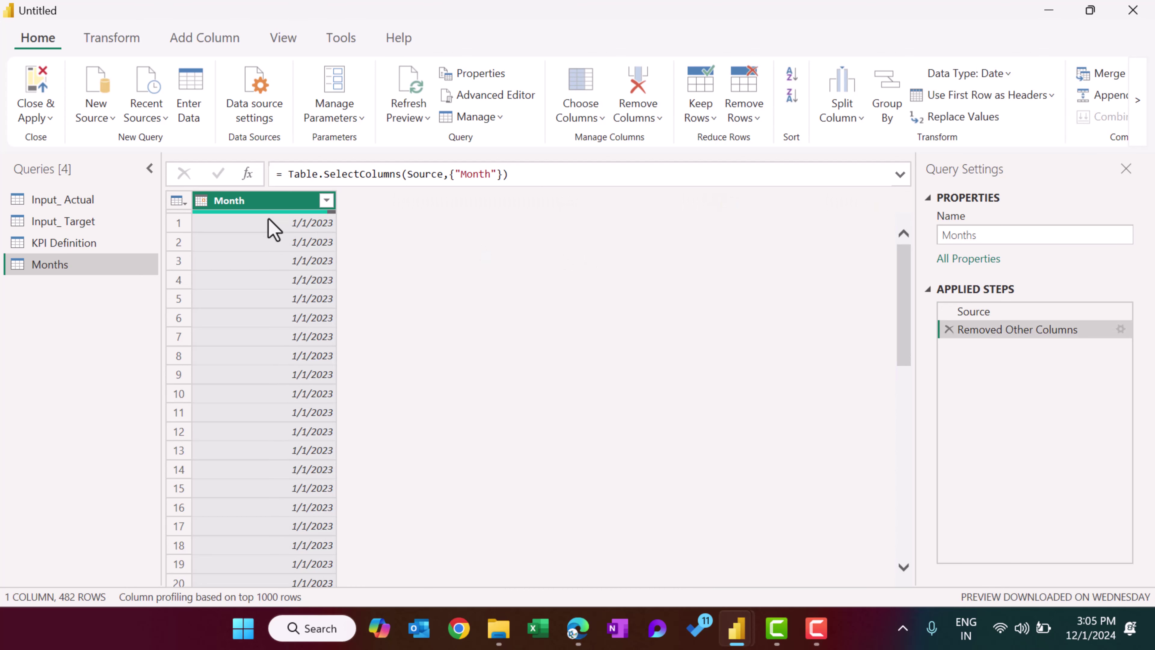
right_click(285, 213)
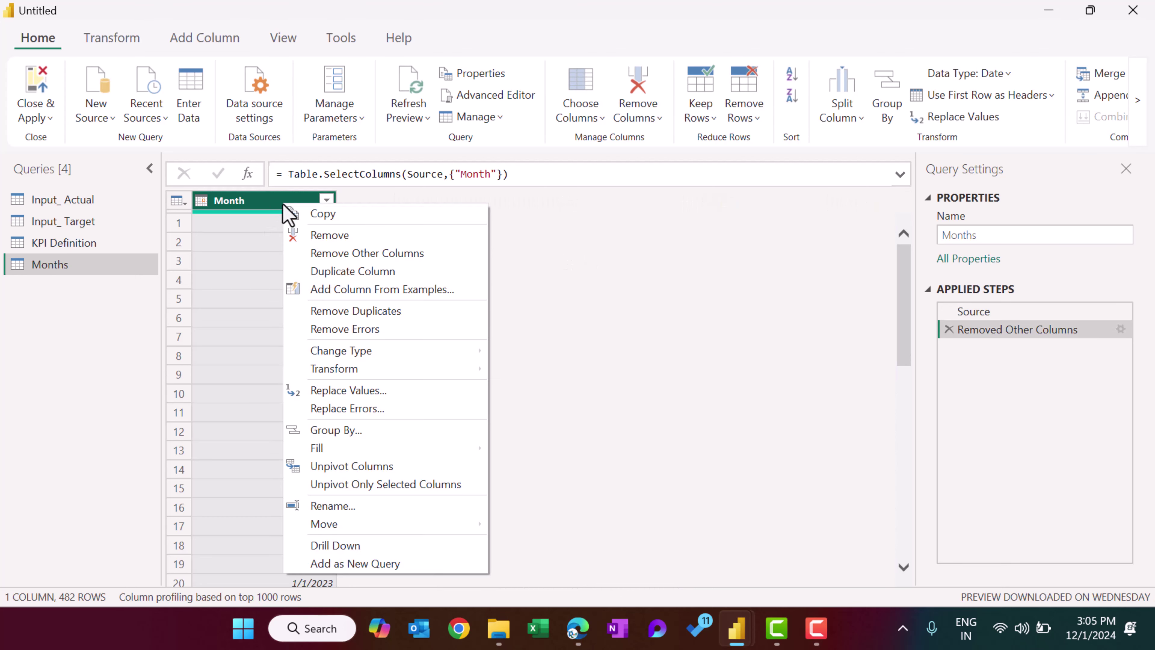
left_click(364, 310)
Filter the empty value out of the Month column, then close Power Query and apply the changes to the report.
scroll(908, 369, "down", 2)
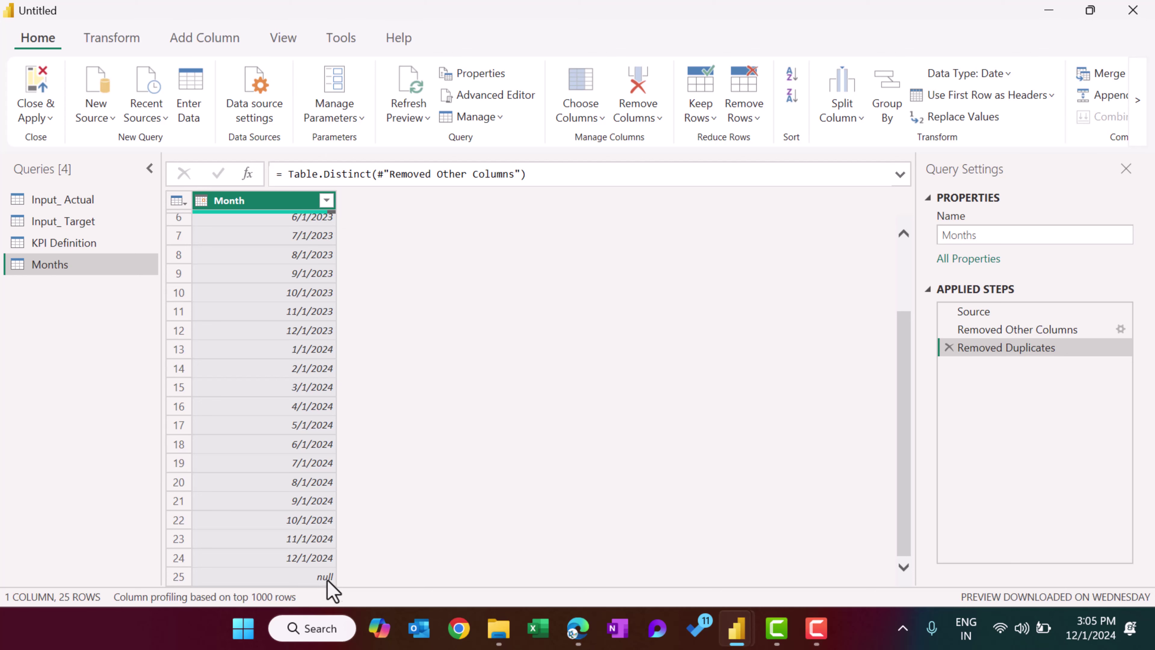
left_click(327, 200)
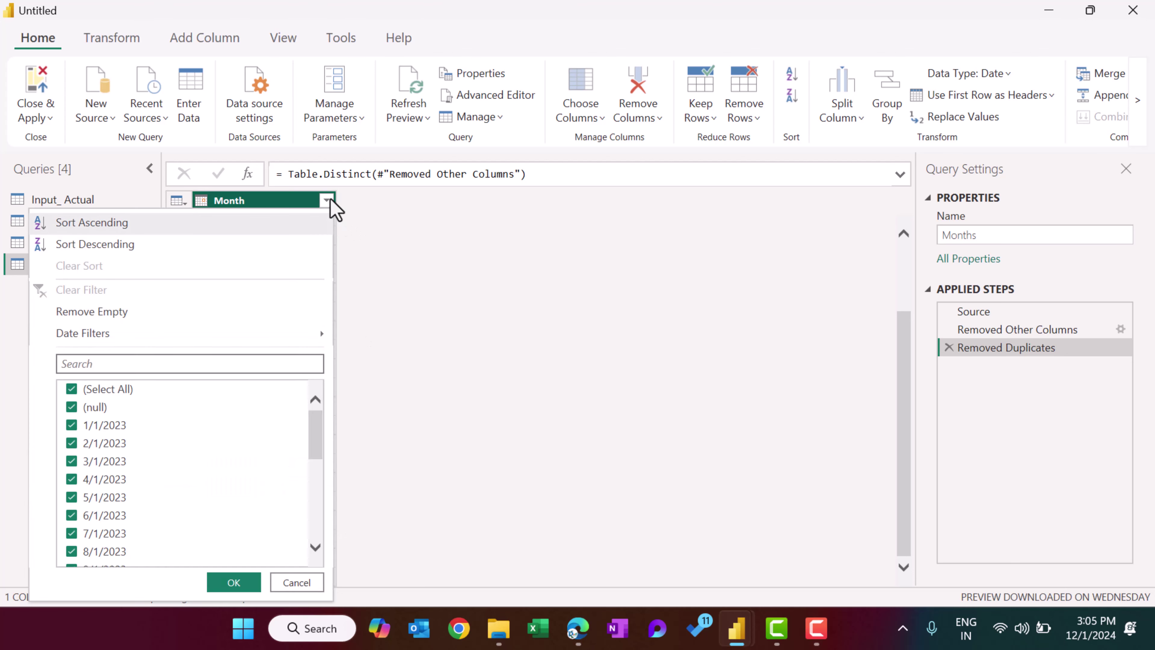
left_click(124, 315)
left_click_drag(903, 336, 911, 256)
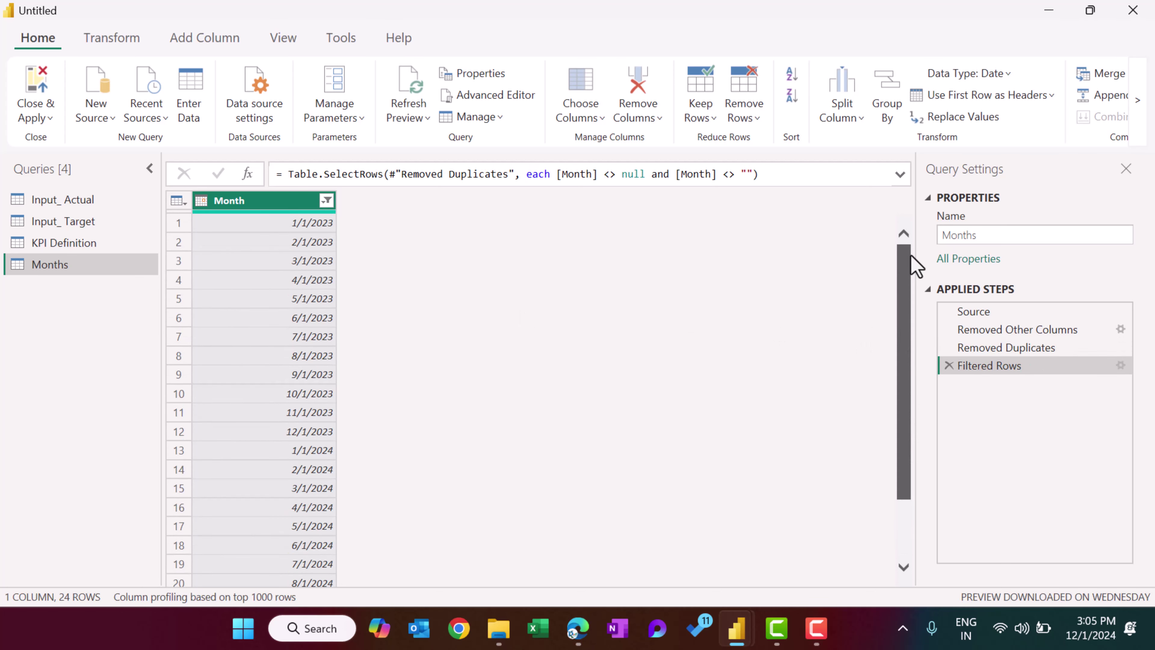
left_click(50, 118)
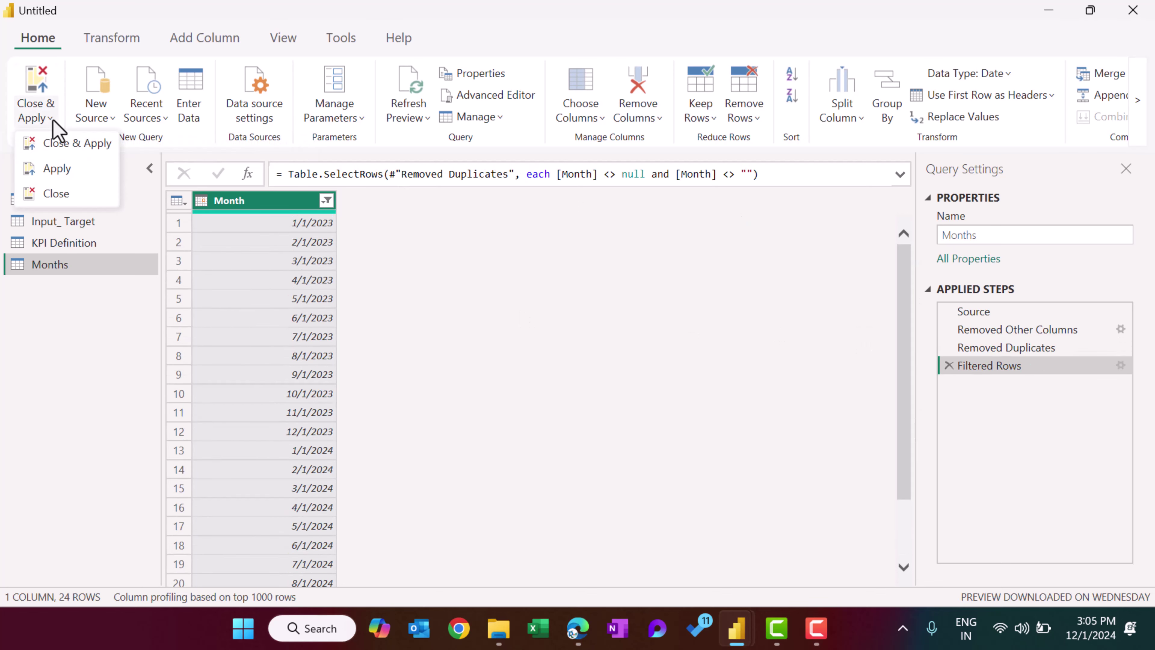
left_click(60, 145)
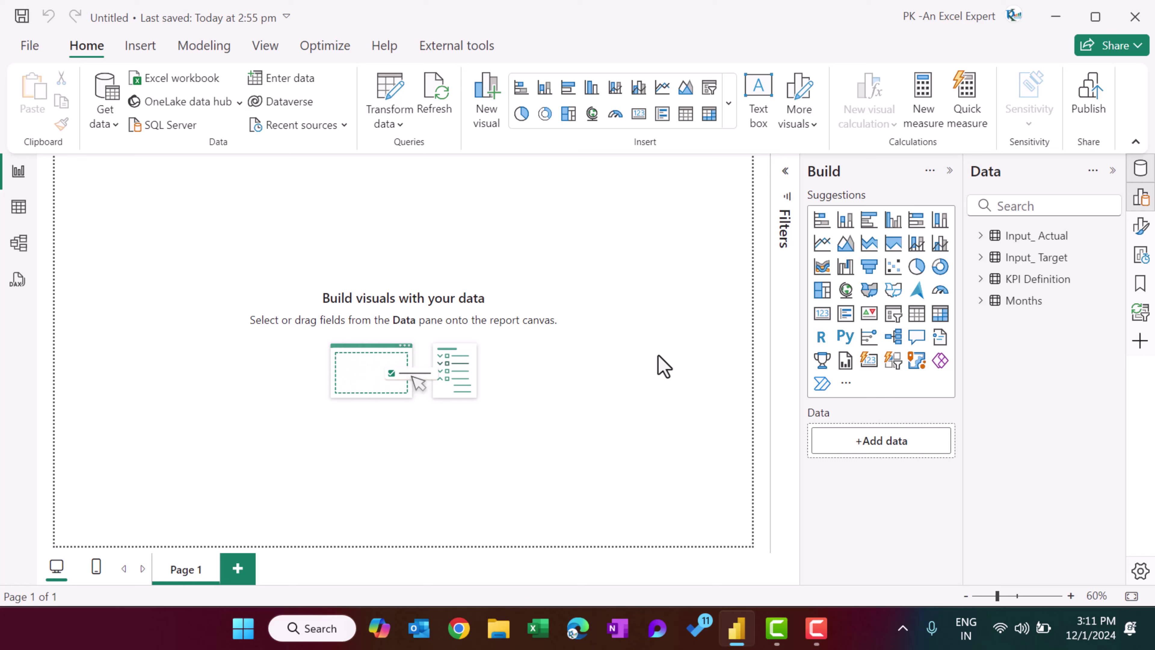
Expand the Input_ Actual, Input_ Target and KPI Definition tables to examine their loaded fields.
left_click(981, 235)
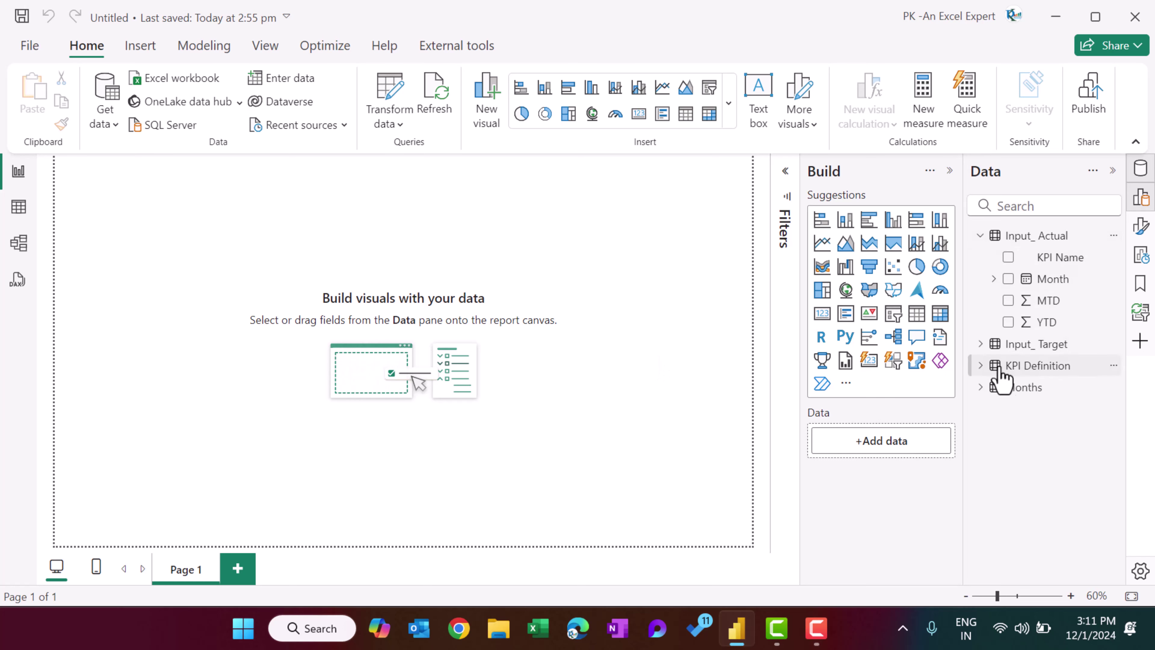
left_click(987, 344)
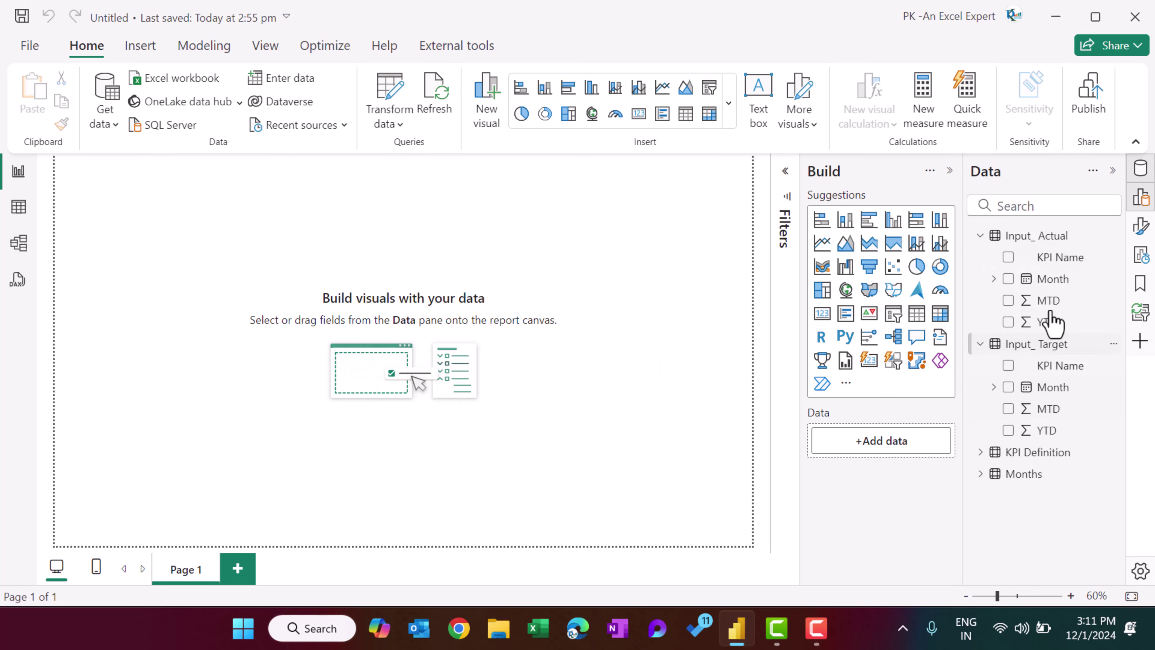
left_click(983, 453)
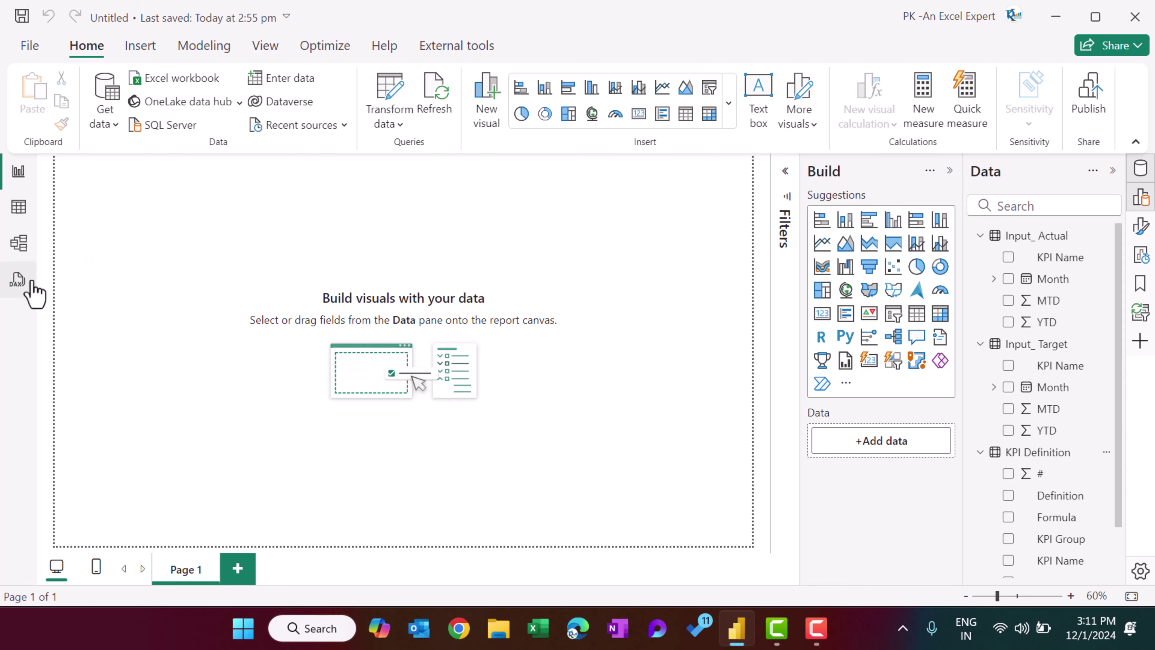
Open the model view and arrange the related tables with Input_ Target and Input_ Actual on either side below KPI Definition.
left_click(19, 243)
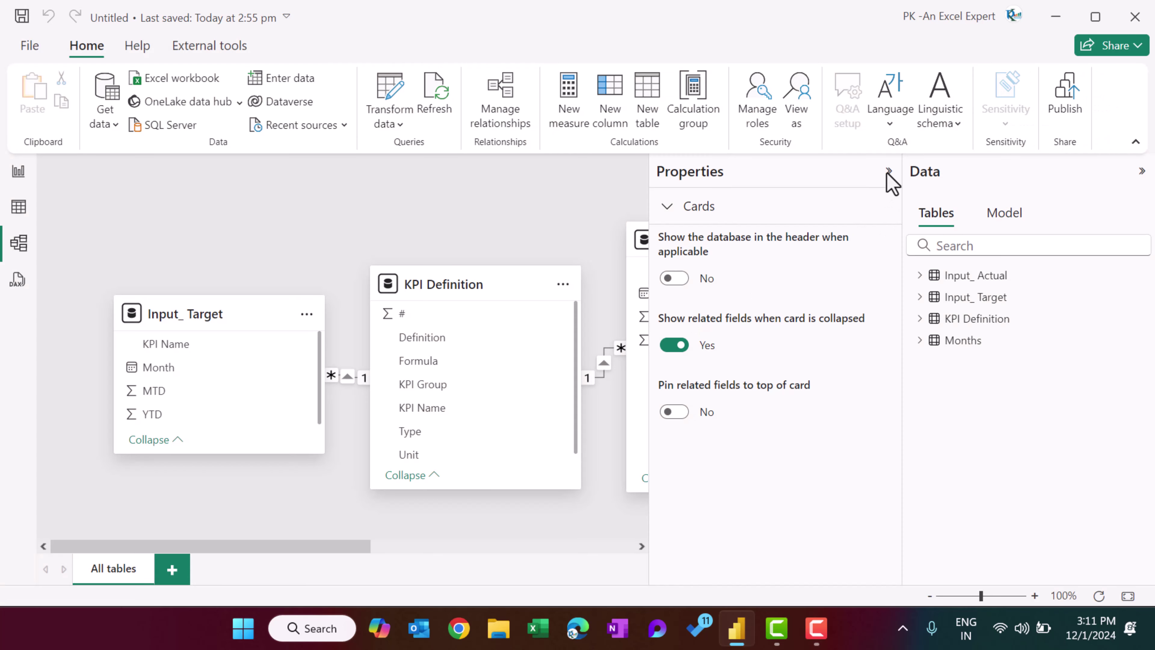
left_click(890, 175)
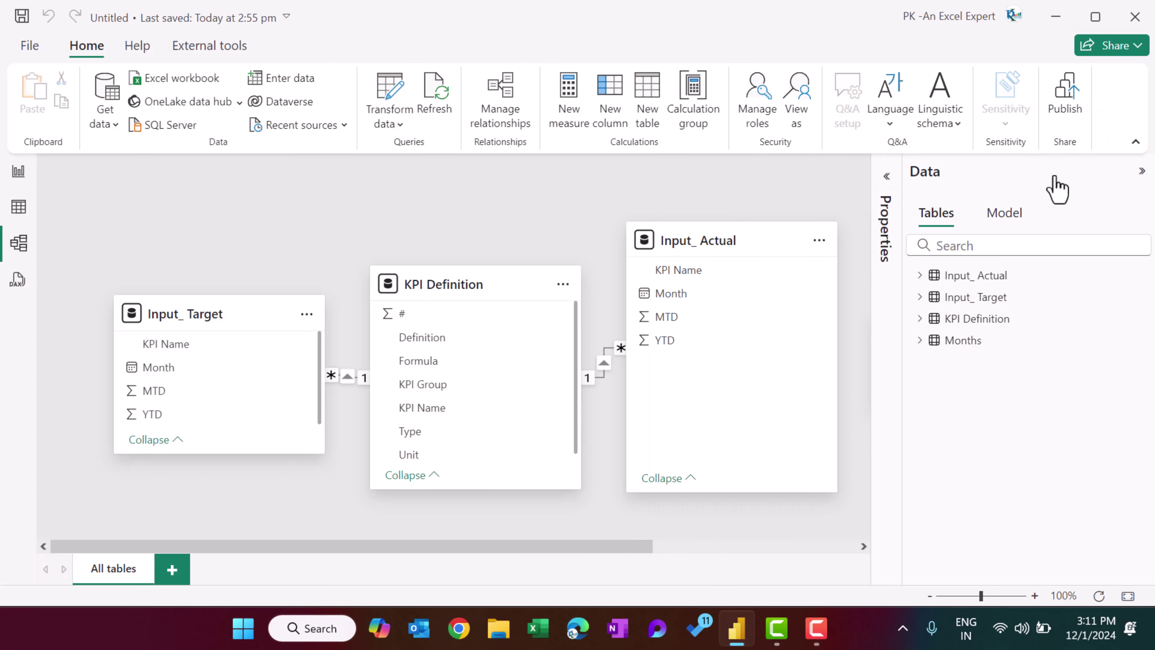
left_click(1142, 173)
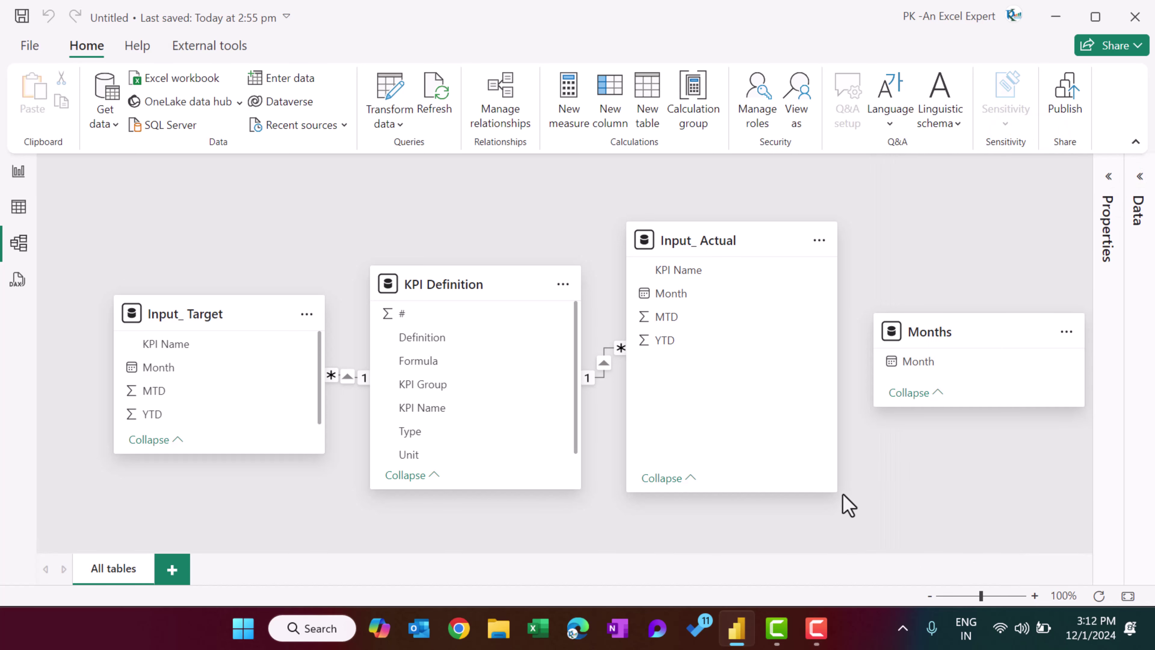
left_click_drag(467, 278, 477, 207)
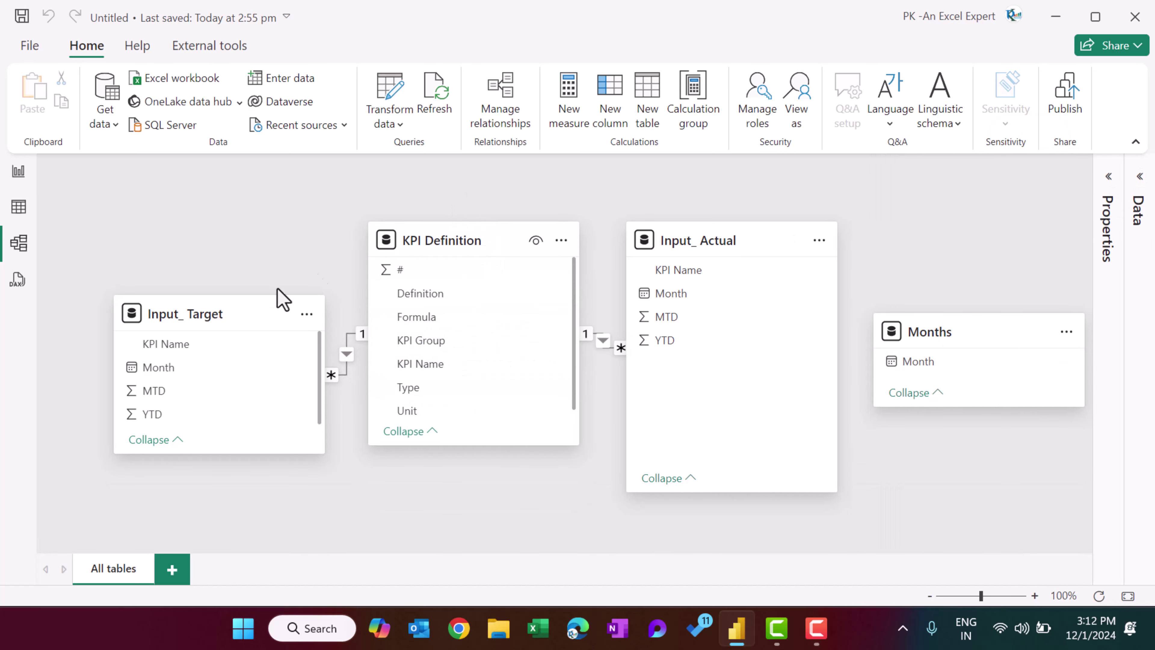
left_click_drag(233, 324, 224, 457)
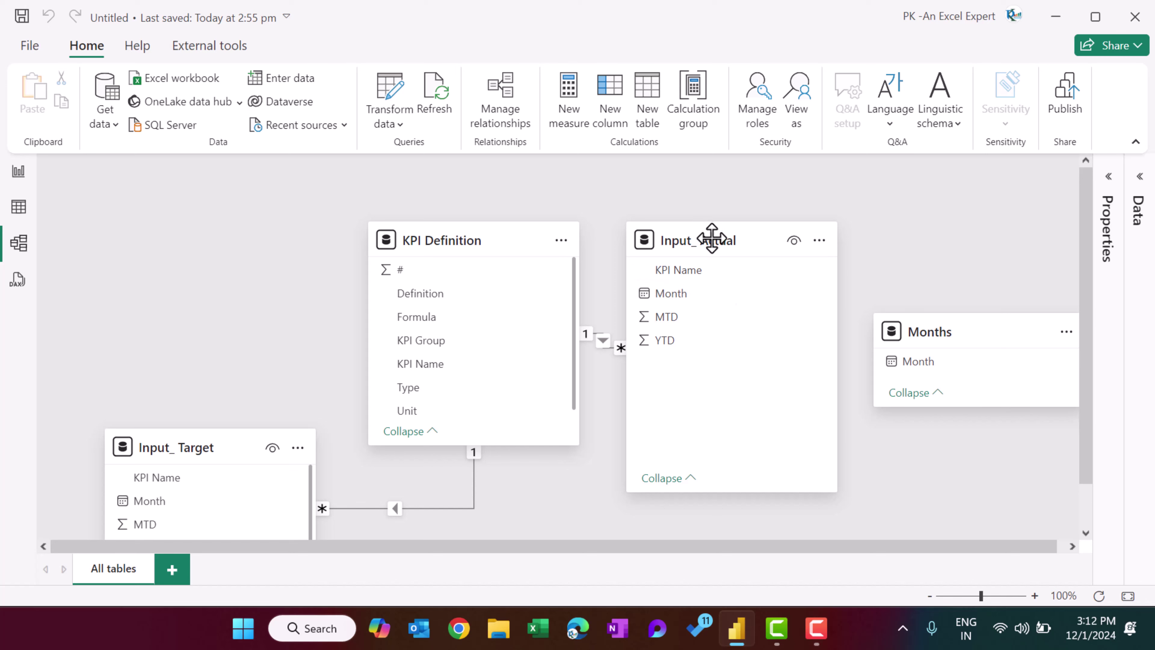
left_click_drag(712, 239, 719, 437)
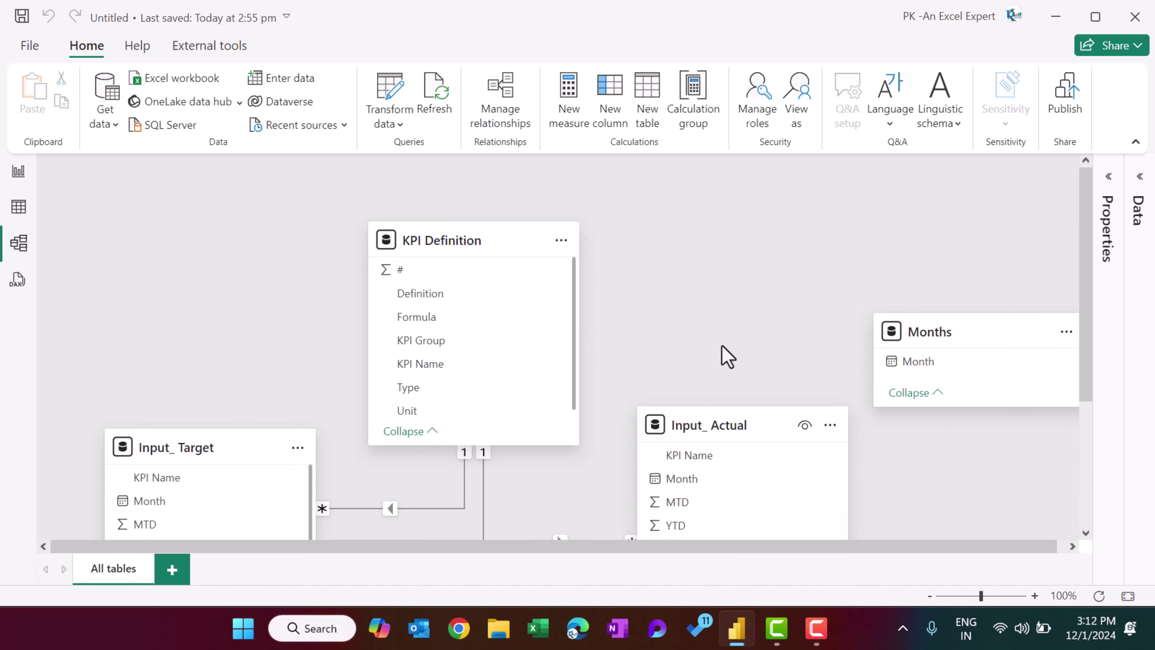
scroll(707, 352, "down", 2)
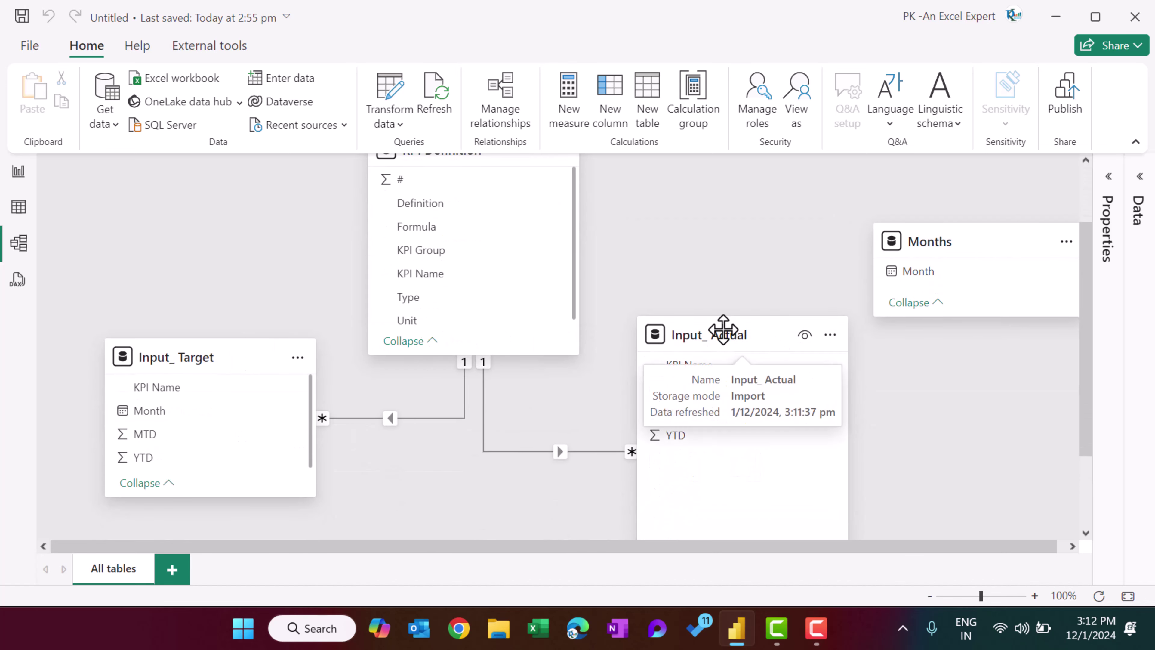
left_click_drag(725, 331, 727, 350)
left_click_drag(242, 364, 245, 382)
scroll(644, 310, "up", 2)
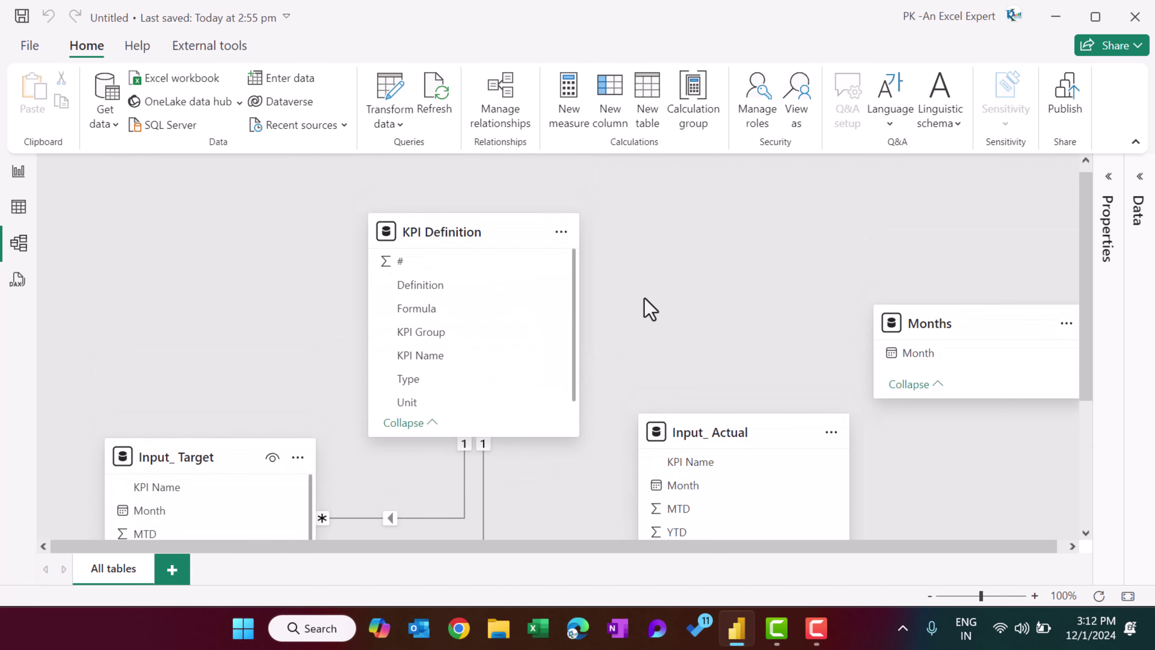
Shift the KPI Definition table slightly and place the Months table beside it, above Input_ Actual.
left_click_drag(470, 227, 428, 236)
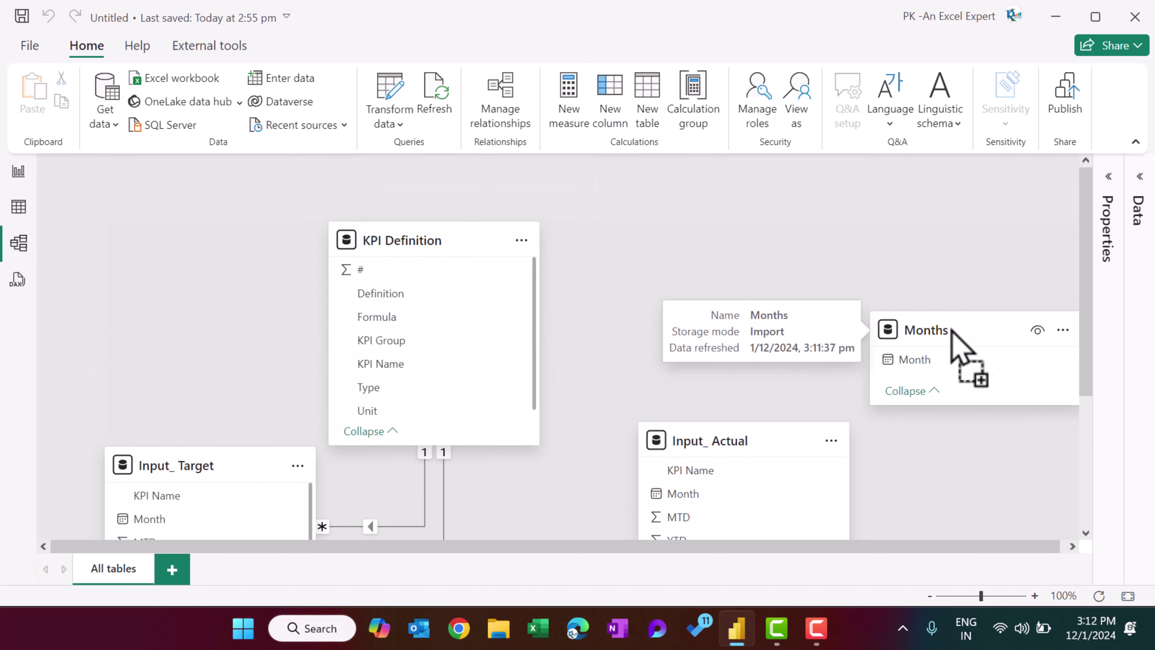
left_click_drag(967, 337, 689, 259)
scroll(958, 323, "down", 2)
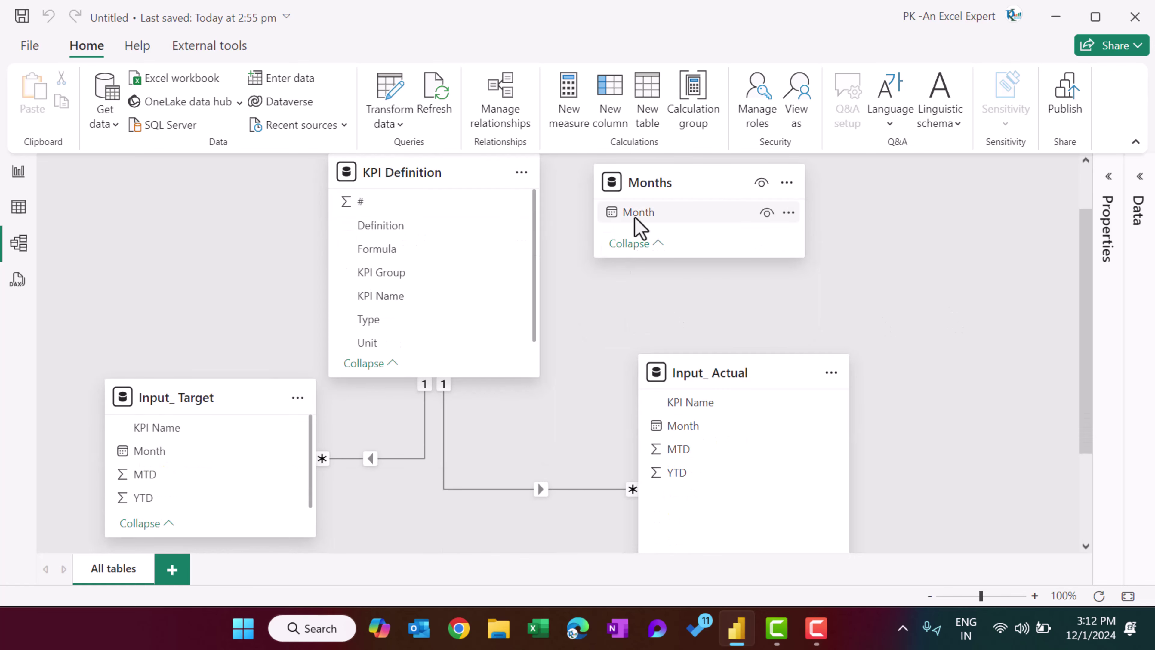
Create one-to-many relationships from Month in Months to Month in Input_ Actual and Month in Input_ Target.
left_click_drag(648, 223, 689, 426)
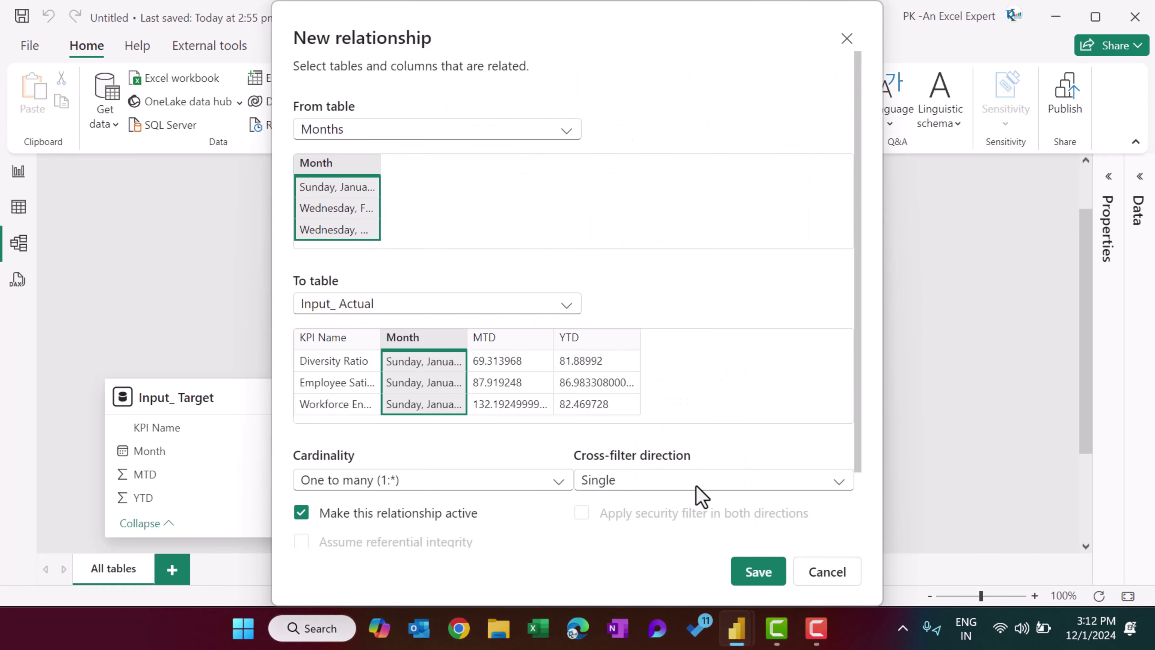
left_click(771, 580)
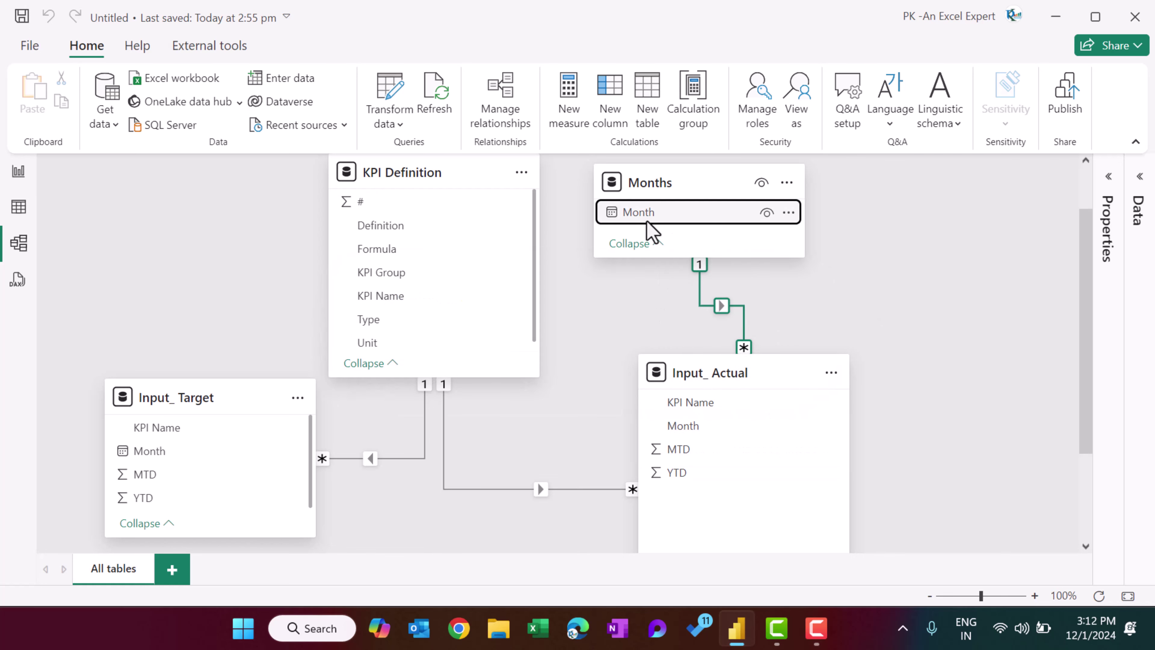
left_click_drag(644, 217, 205, 456)
left_click(753, 587)
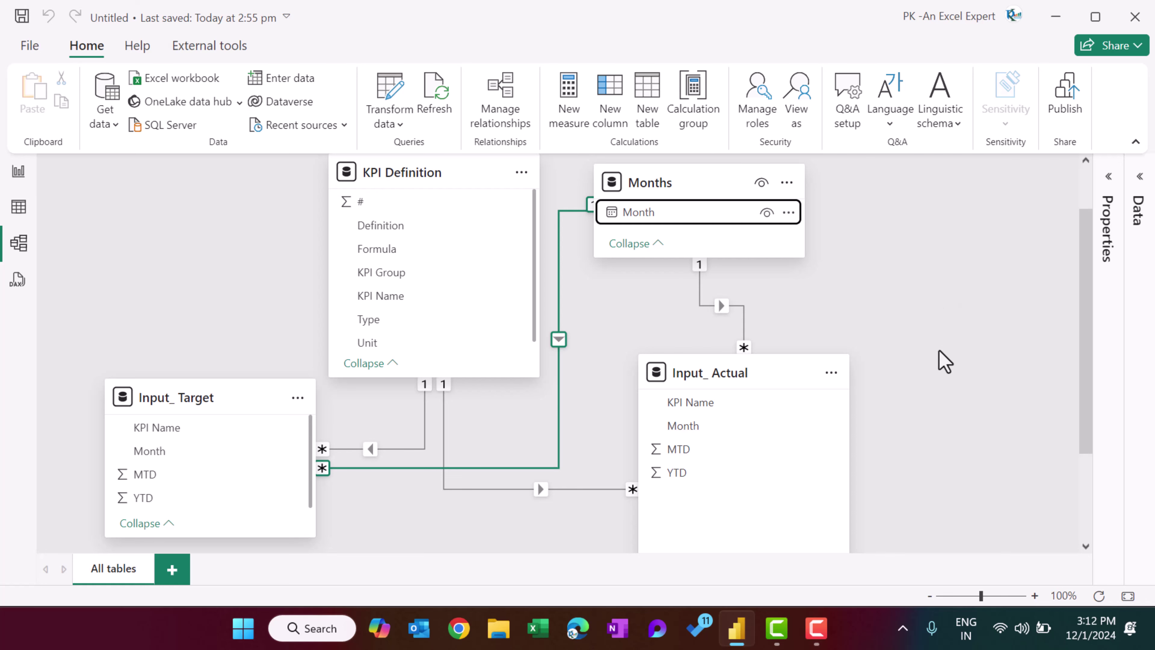
Return to the report view, collapse the Build pane and rename Page 1 as Summary.
left_click(21, 182)
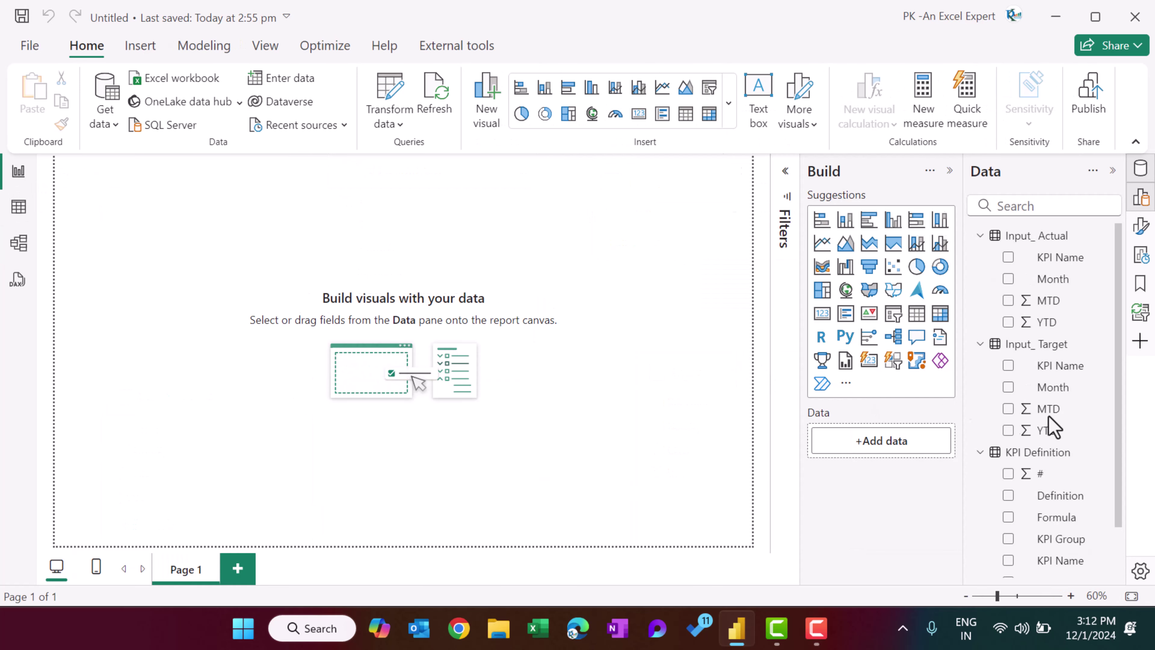
scroll(1046, 428, "down", 2)
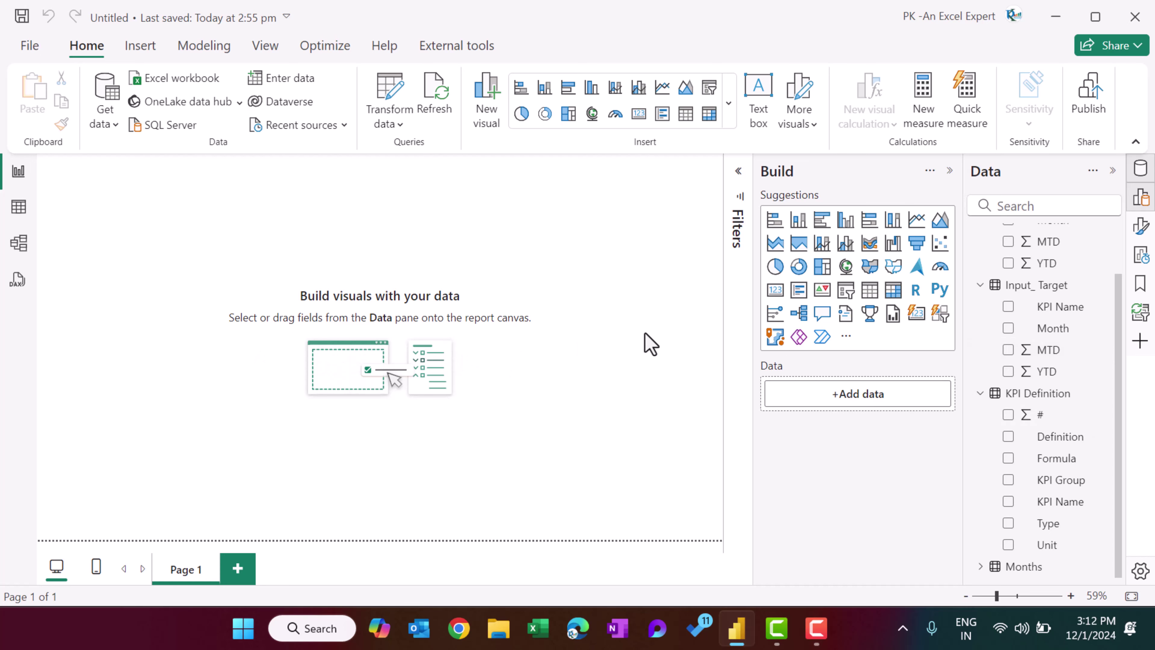
left_click(950, 170)
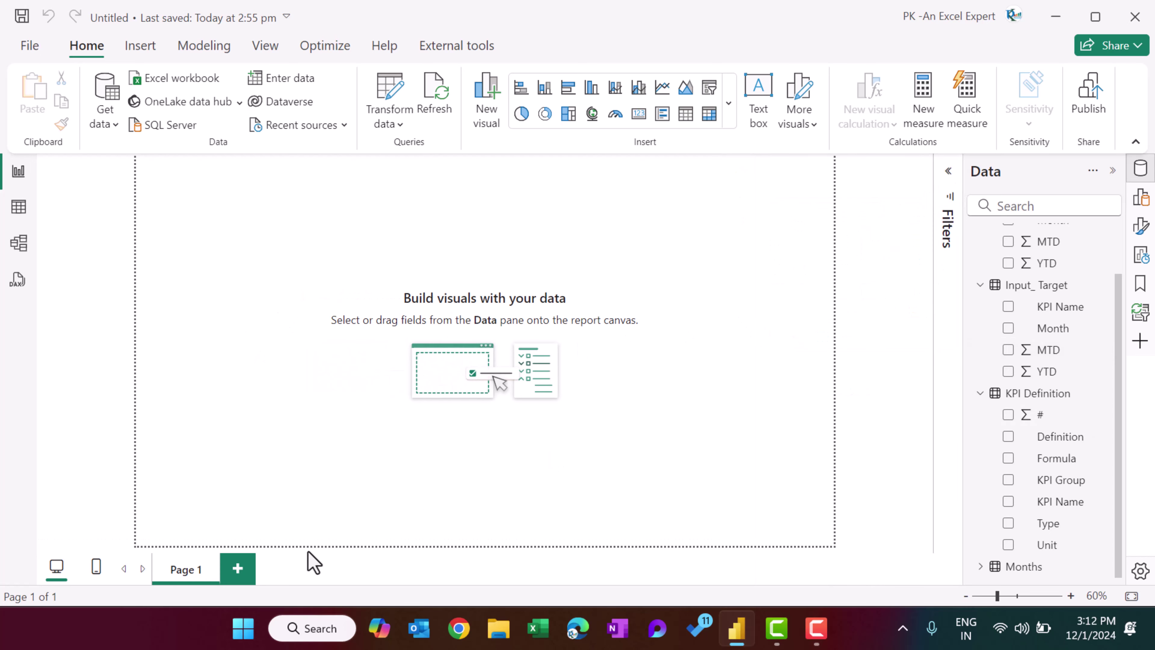
double_click(187, 575)
type("Summary")
key("Return")
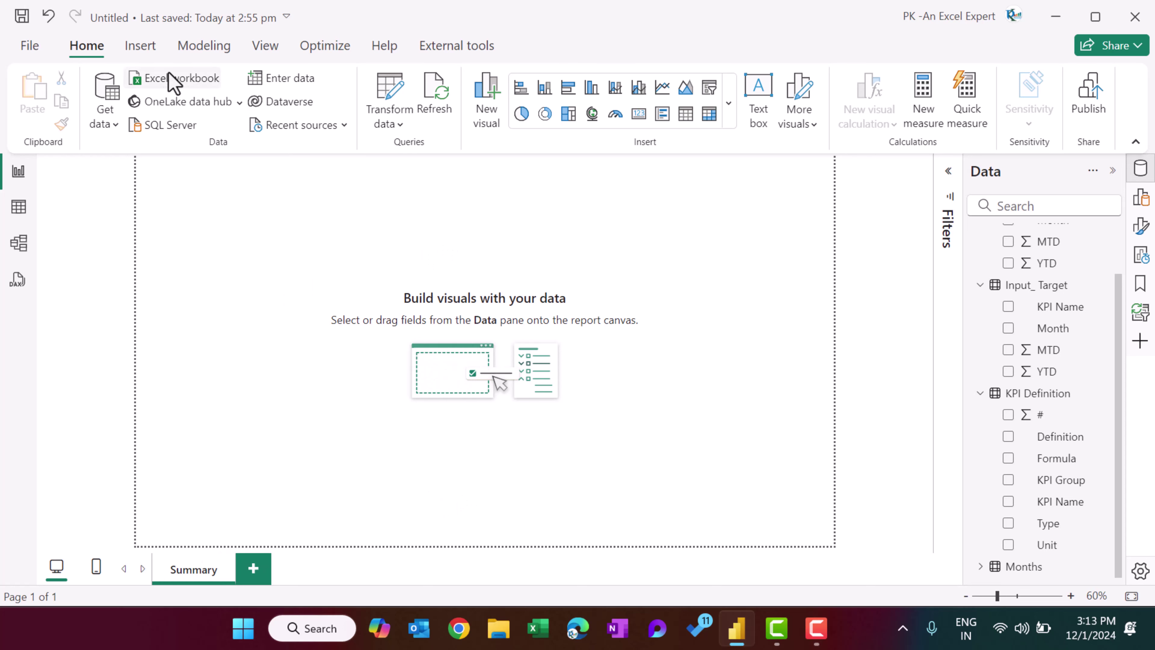
Insert a rectangle shape across the full width of the Summary page's upper edge and shrink it to a thin banner.
left_click(146, 49)
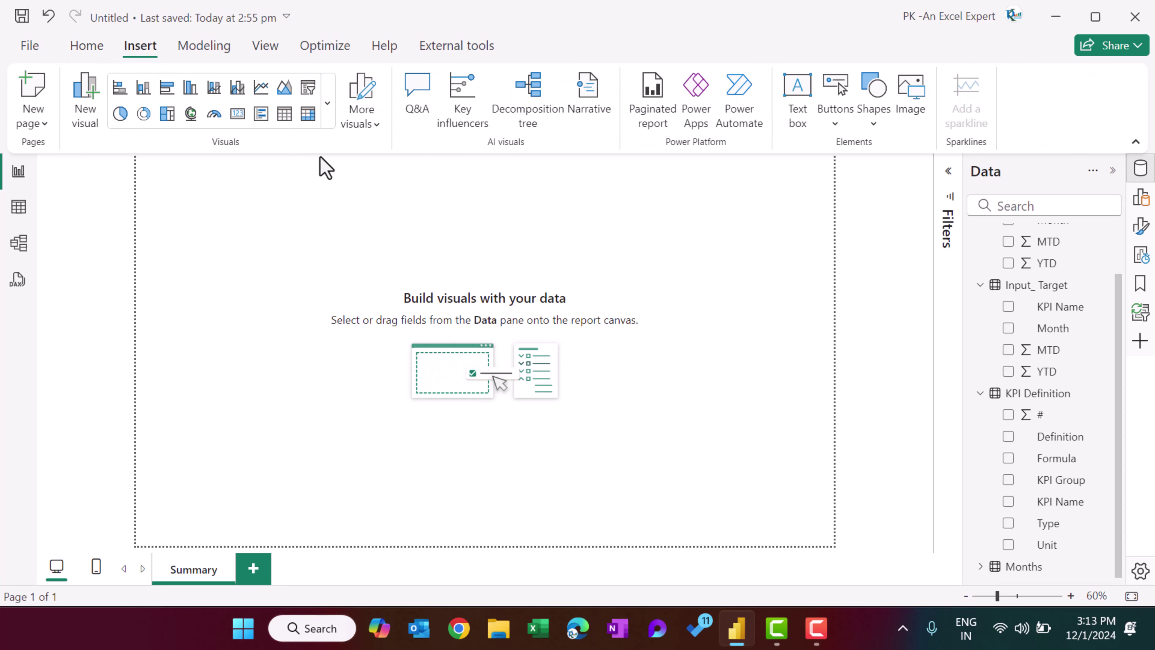
left_click(879, 124)
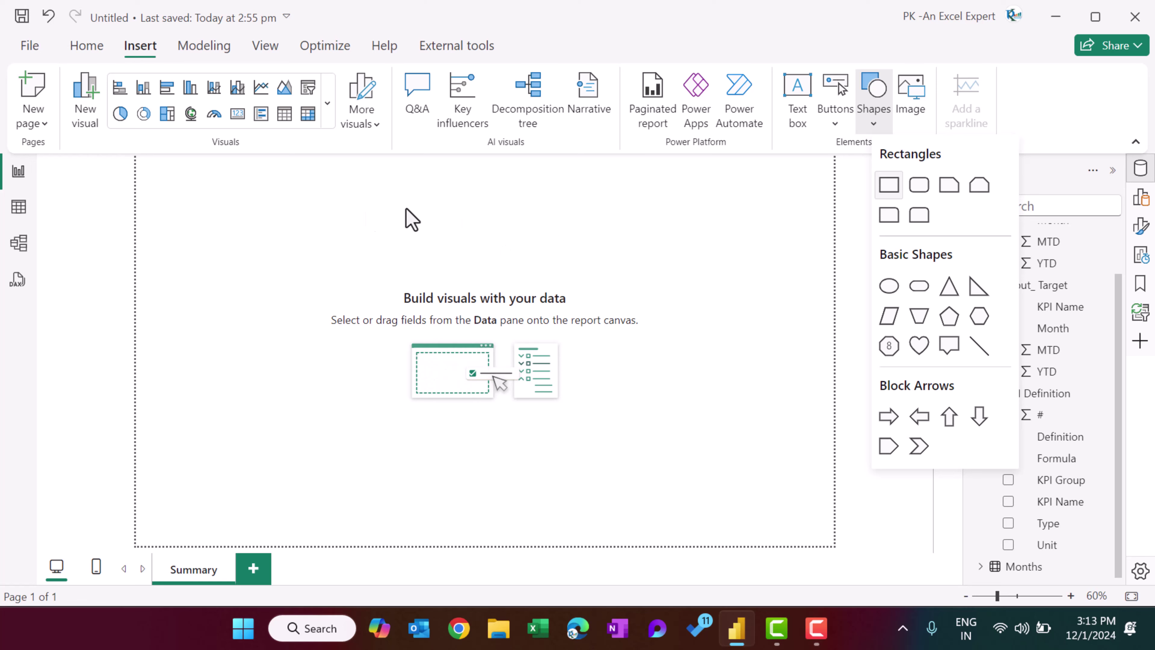
left_click_drag(218, 230, 898, 241)
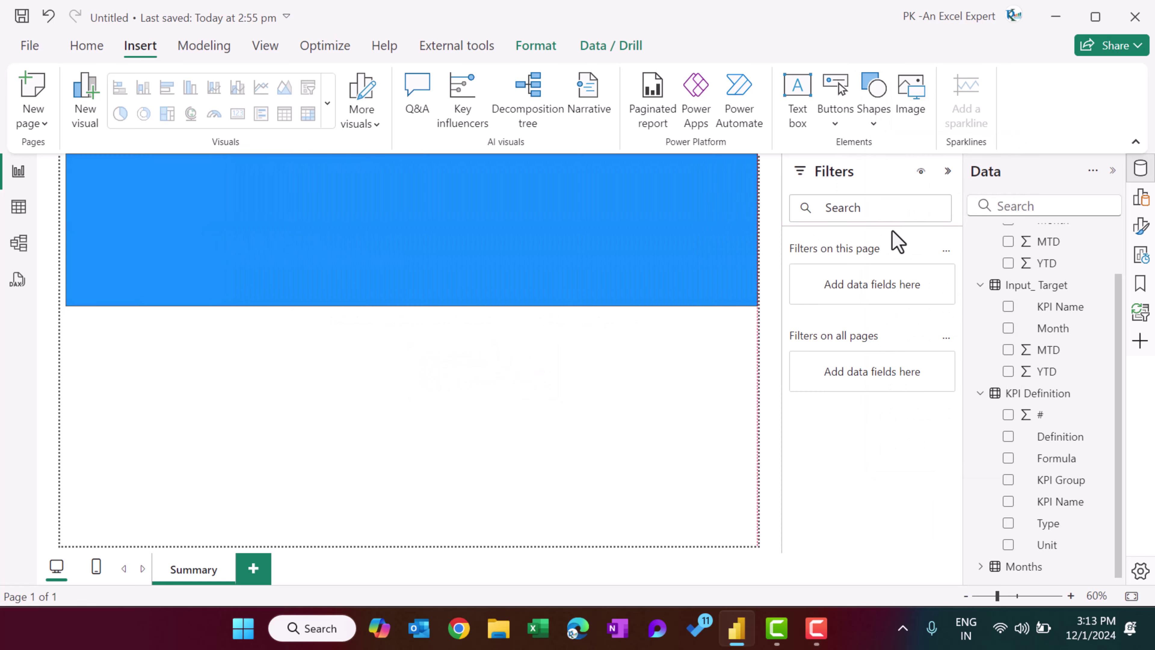
left_click_drag(410, 304, 416, 184)
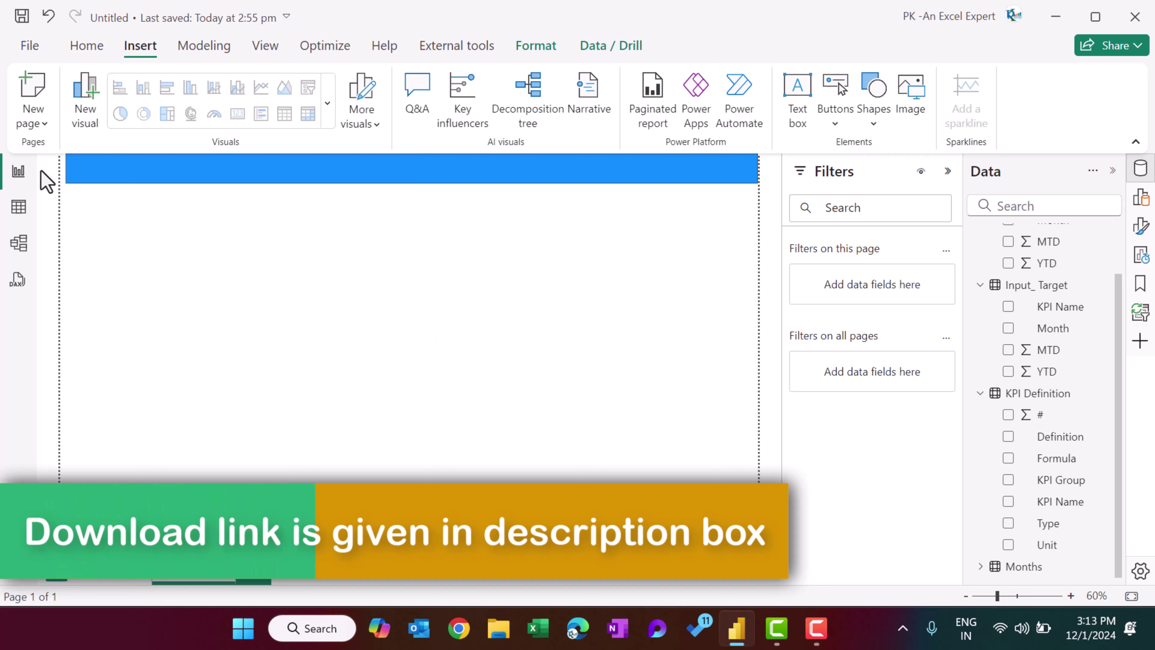
left_click(542, 246)
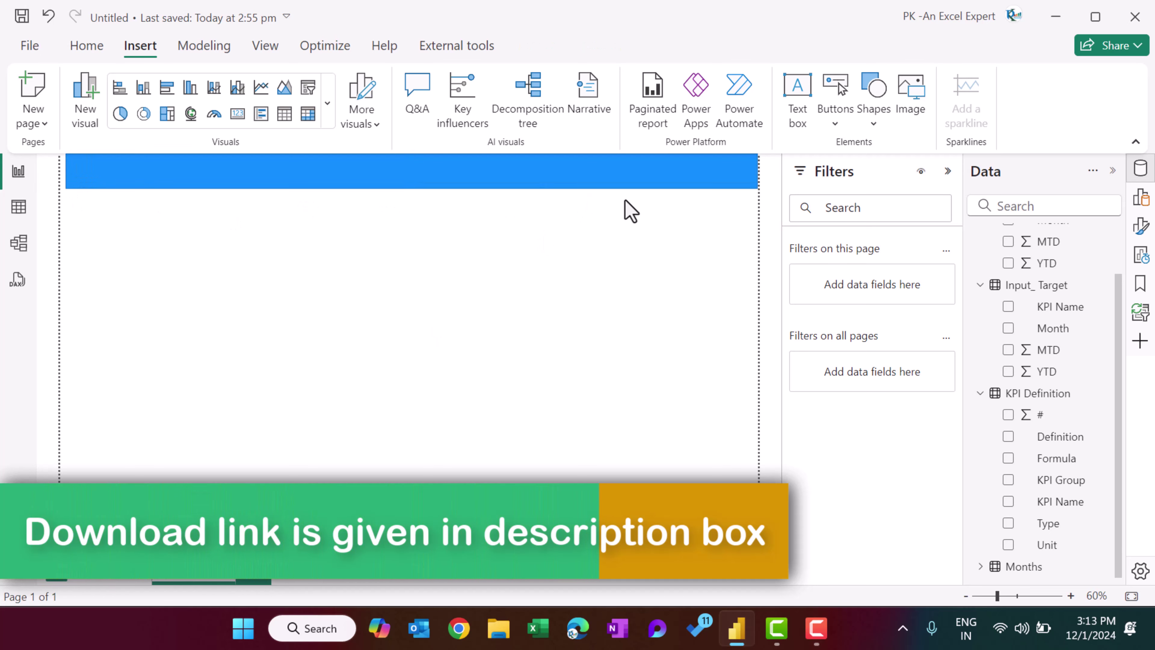
Change the banner rectangle's fill to a custom teal color.
left_click(637, 182)
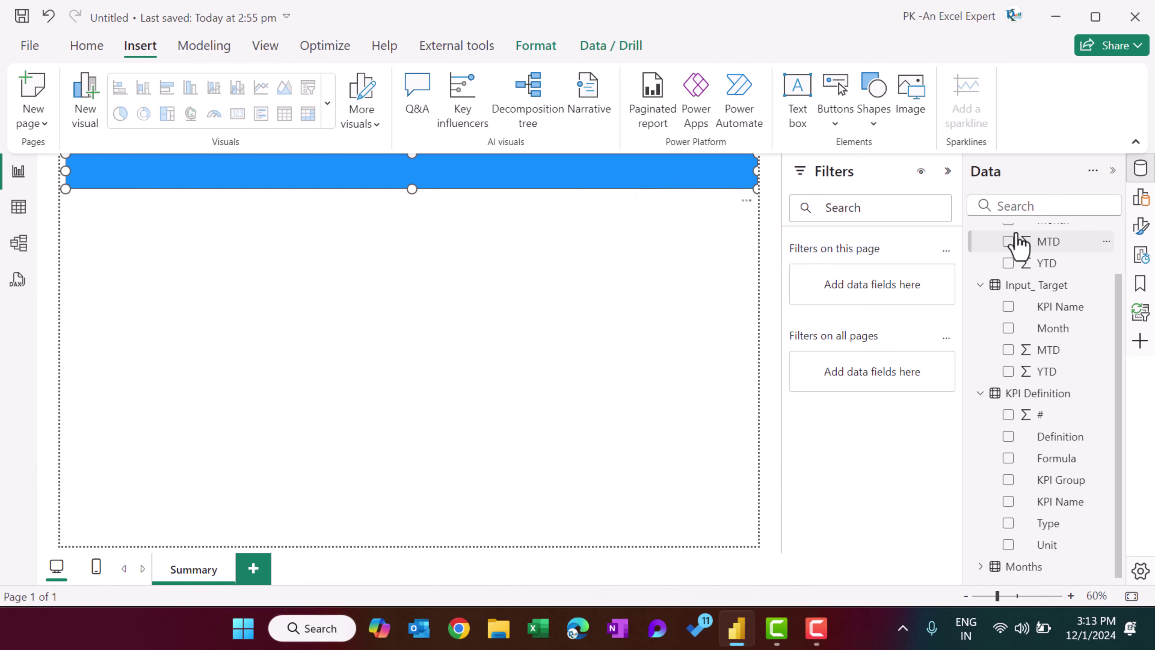
right_click(664, 174)
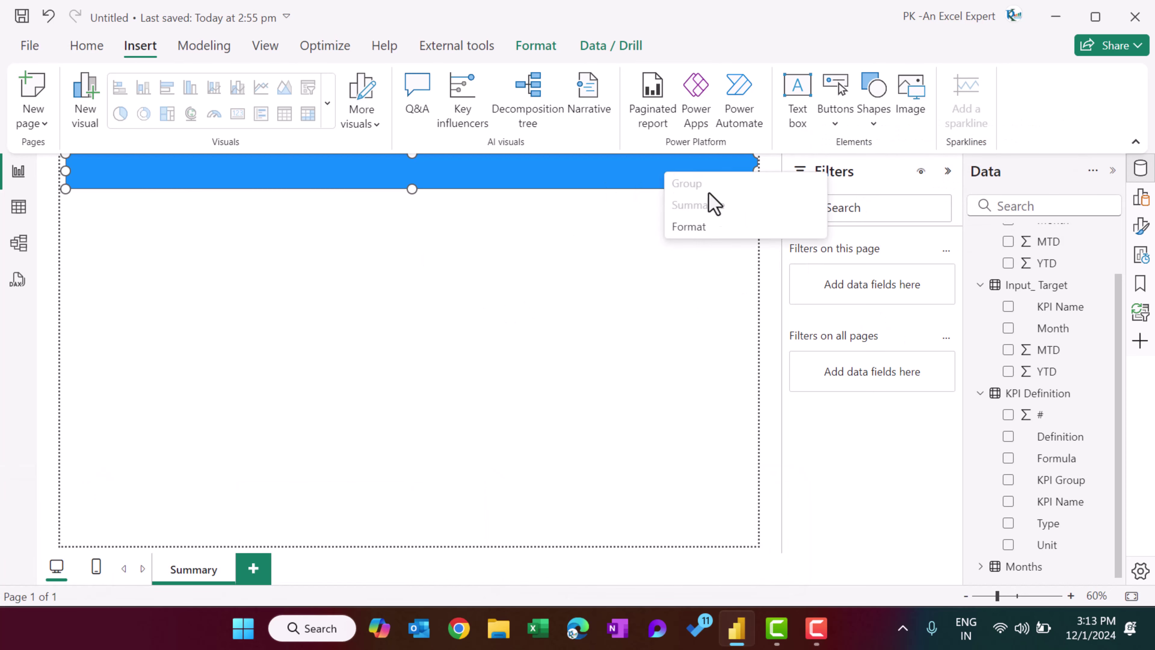
left_click(700, 228)
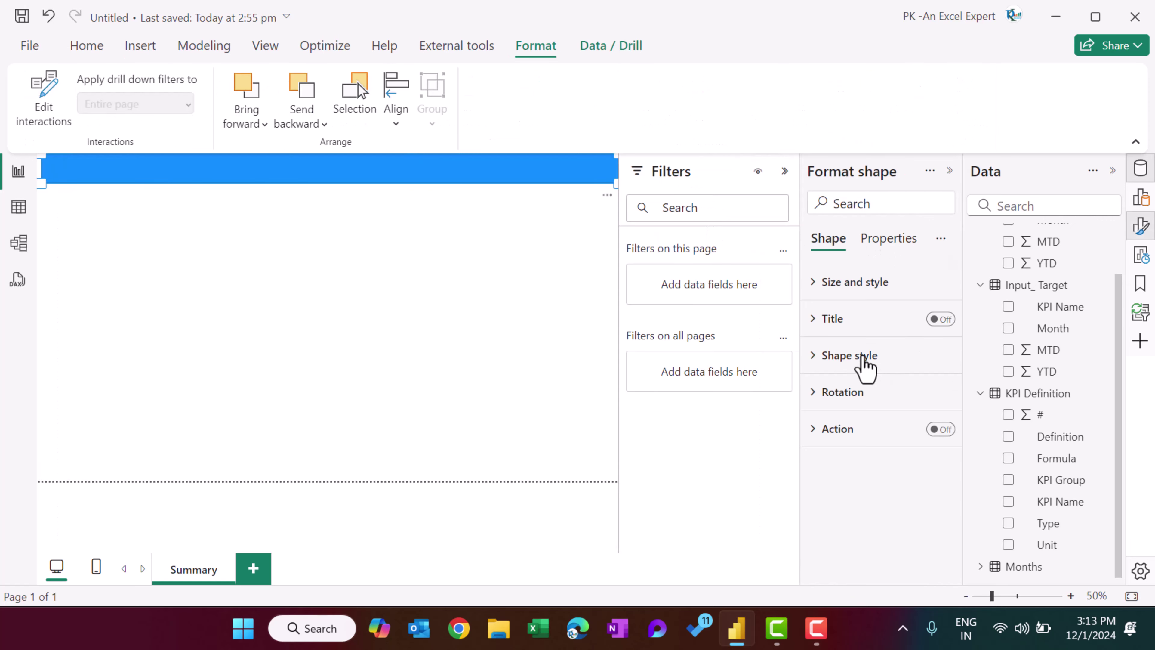
left_click(878, 362)
scroll(908, 395, "down", 5)
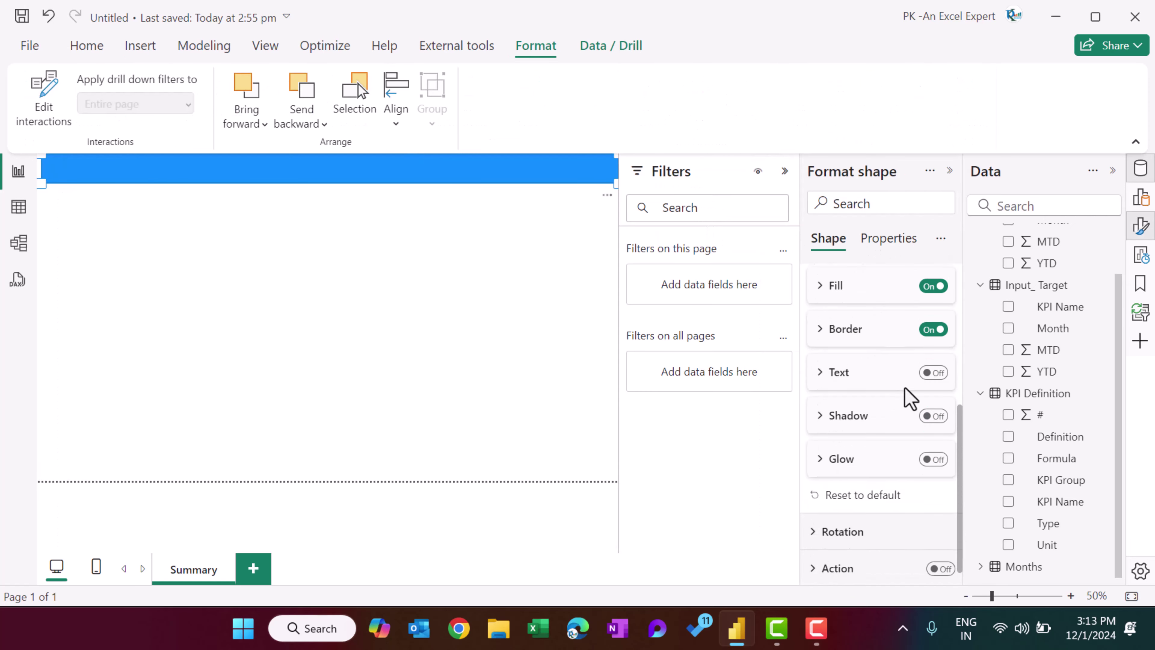
left_click(837, 279)
left_click(852, 327)
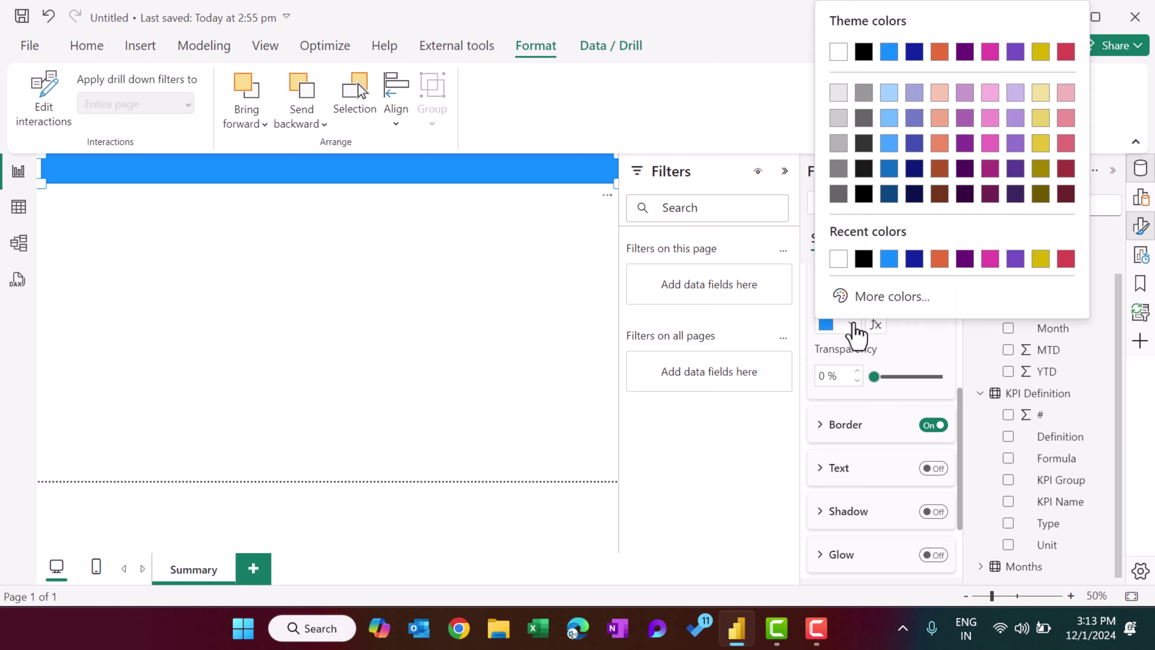
left_click(905, 301)
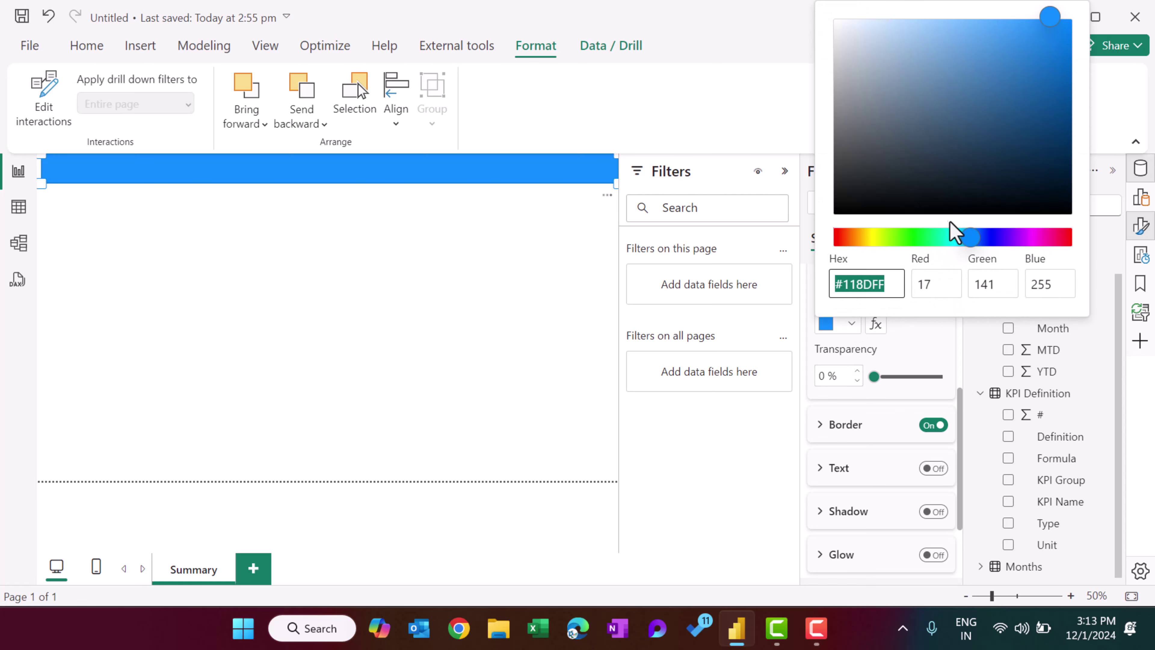
left_click_drag(970, 242, 953, 239)
left_click_drag(1060, 59, 1008, 116)
left_click(485, 273)
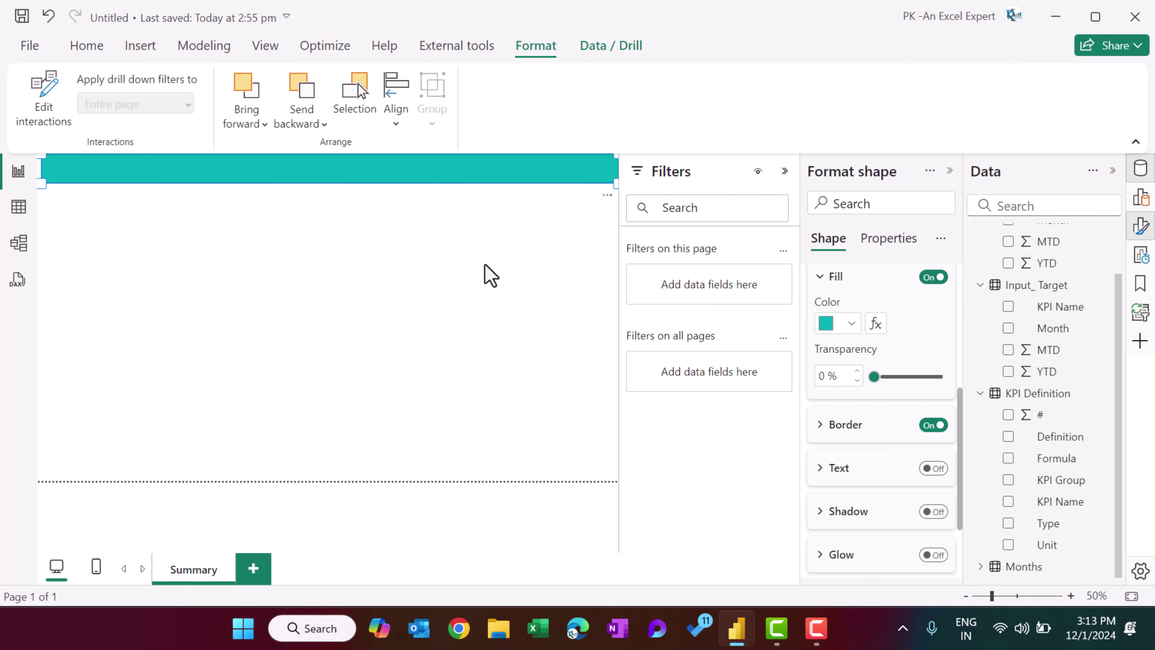
left_click(432, 261)
Insert a text box about 756 wide and 83 high reading "HR KPI Dashboard - 2024", centered at font size 28.
left_click(144, 54)
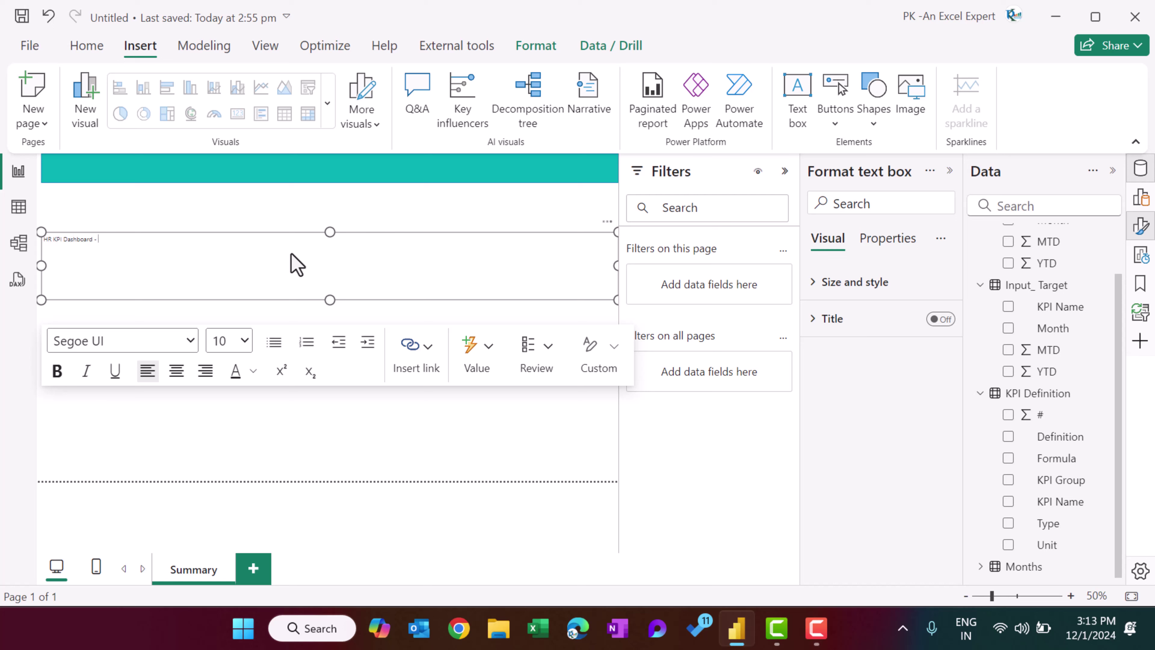
key("ctrl+a")
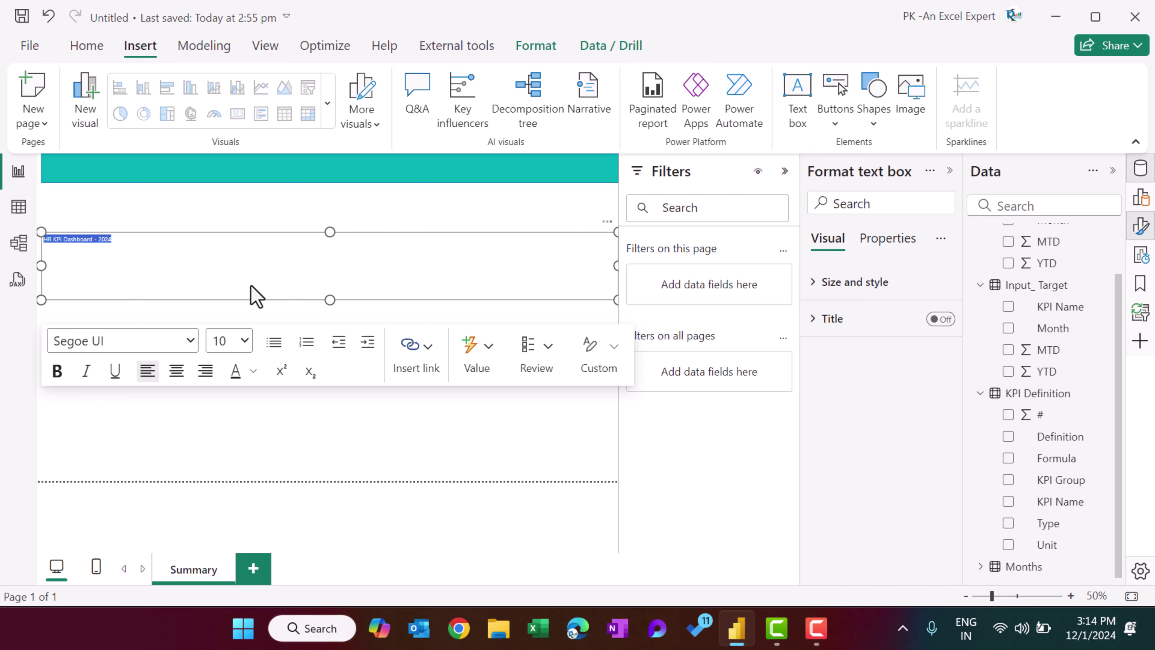
left_click(244, 340)
left_click(236, 253)
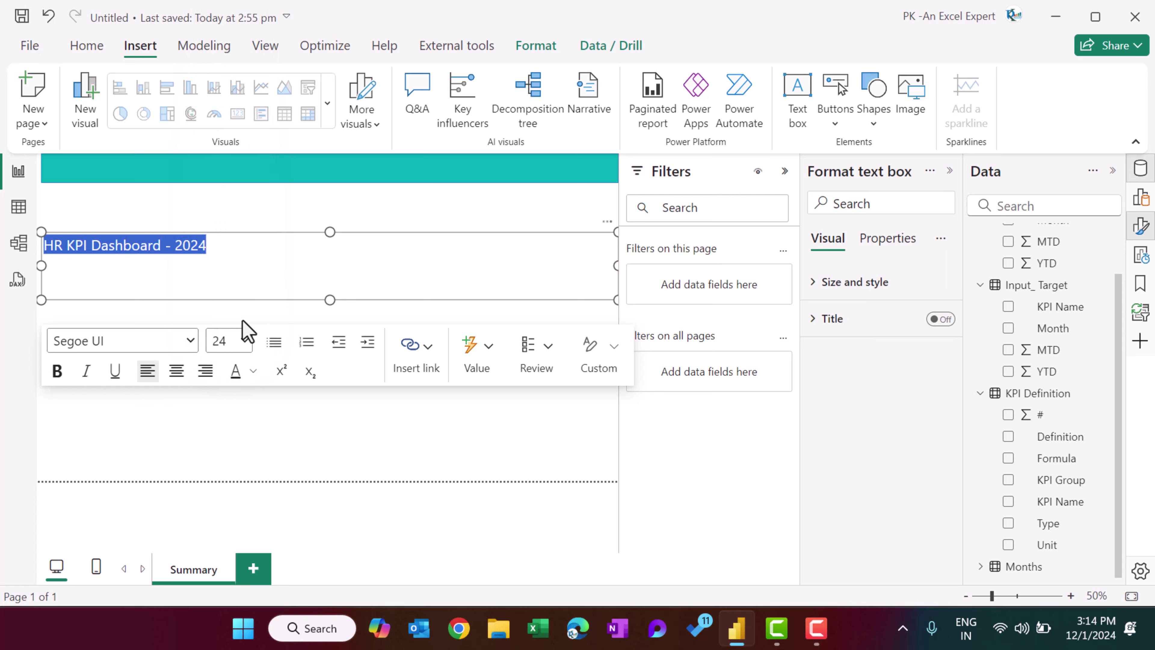
left_click(245, 340)
left_click(223, 273)
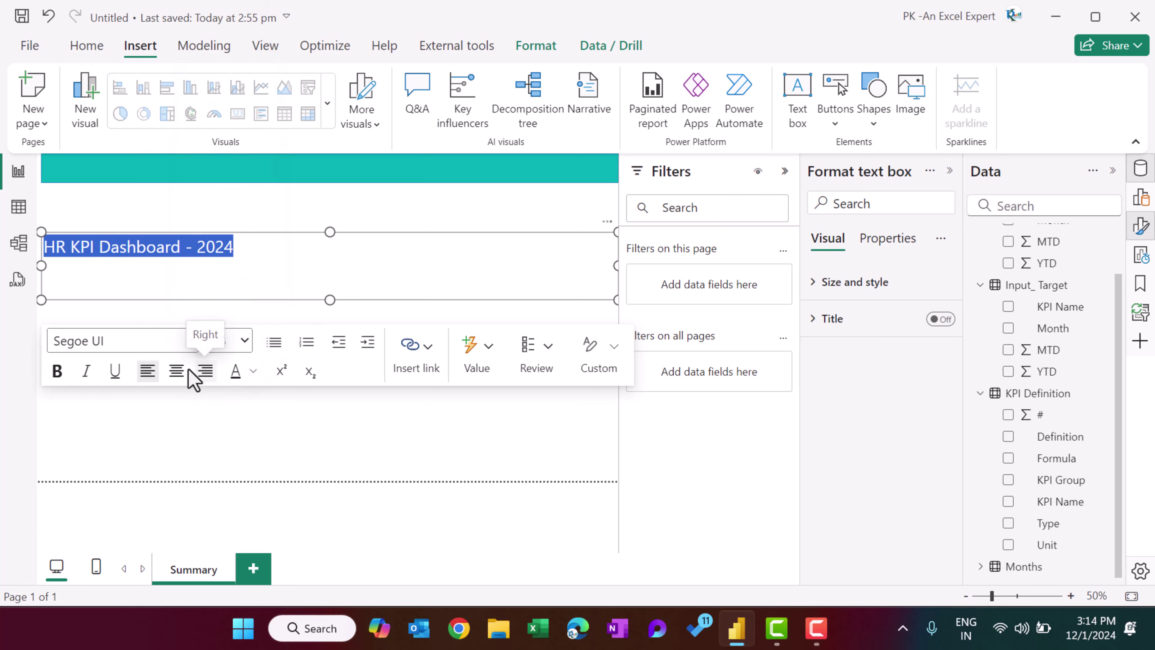
left_click(176, 370)
left_click_drag(616, 300, 385, 271)
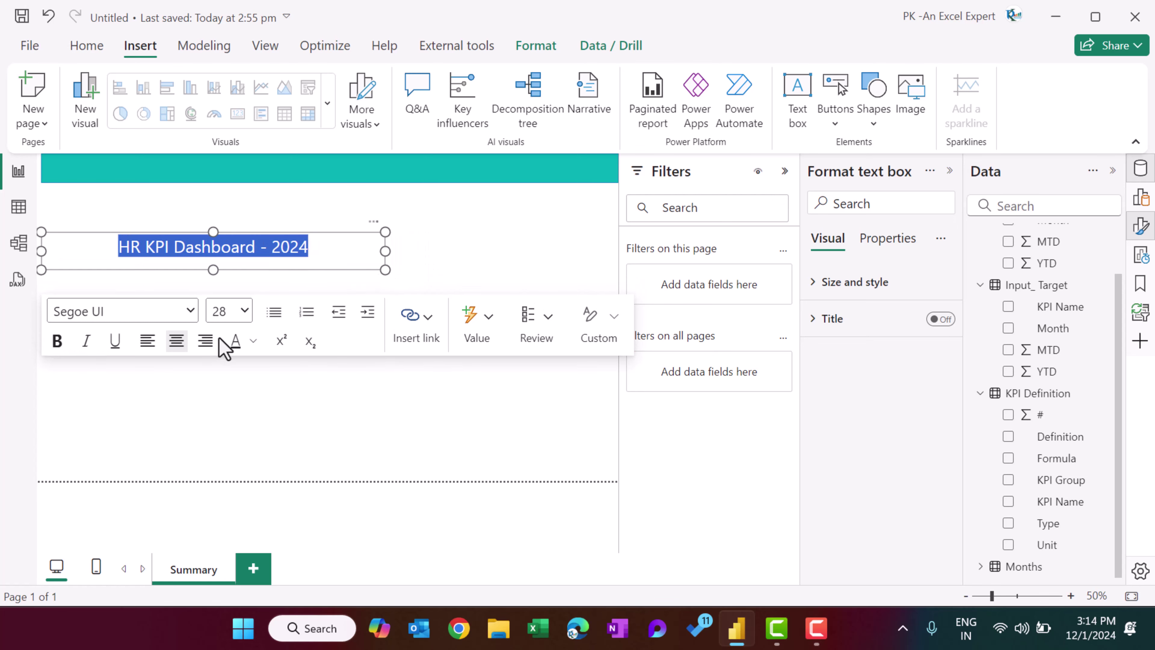
Make the title text white, with the text box background switched off, and center the text box on the teal banner.
left_click(253, 342)
left_click(272, 57)
left_click(851, 291)
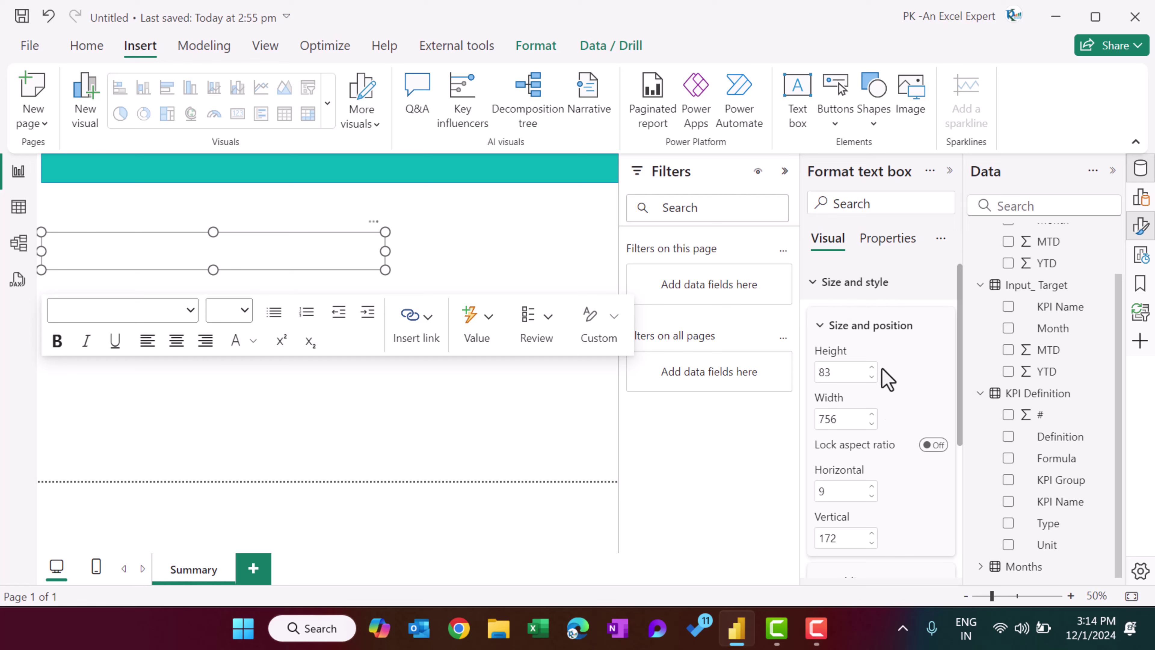
scroll(890, 485, "down", 4)
left_click(937, 447)
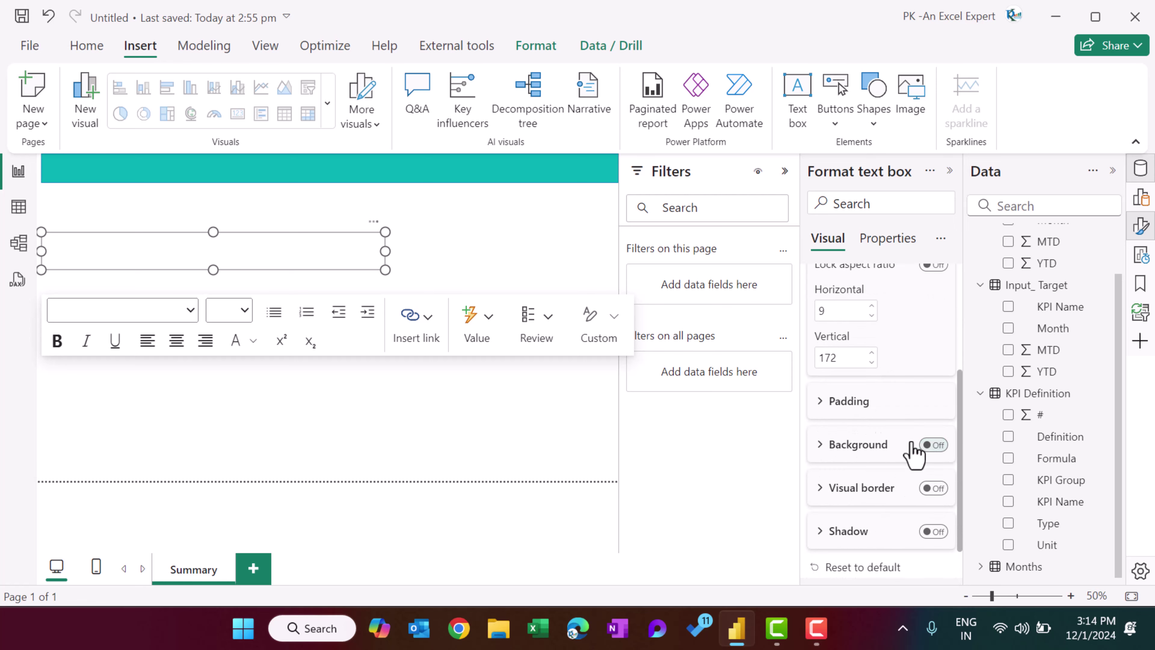
left_click_drag(328, 277, 229, 165)
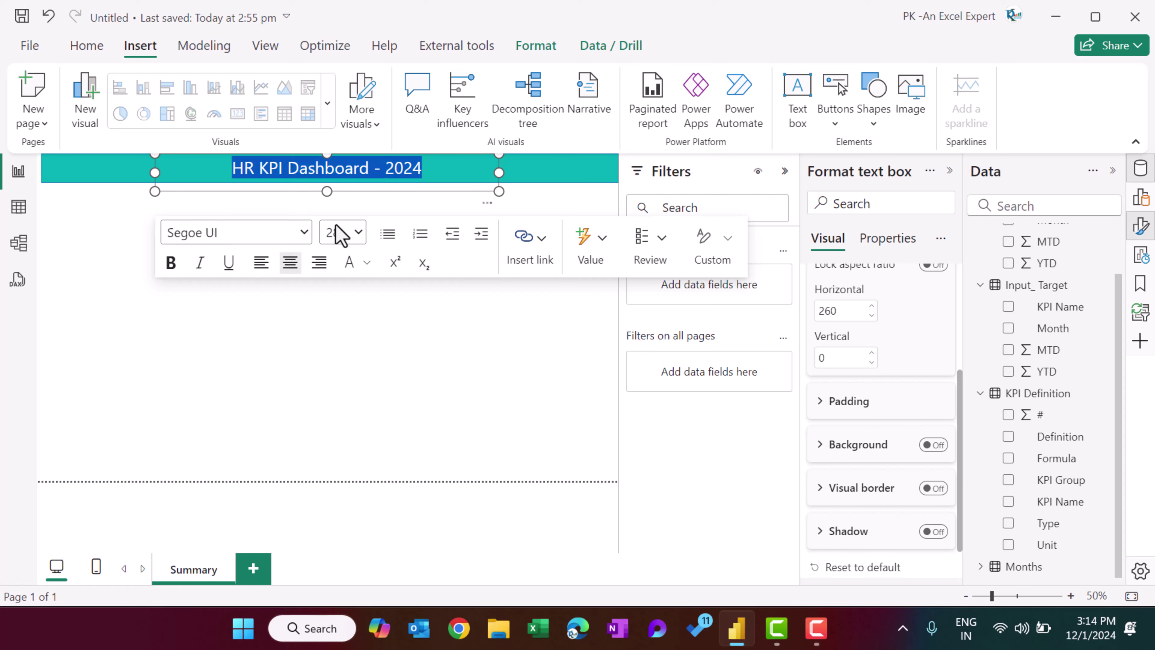
Set the title's font to Segoe (Bold) and shift the banner rectangle flush with the page's left edge.
left_click(172, 265)
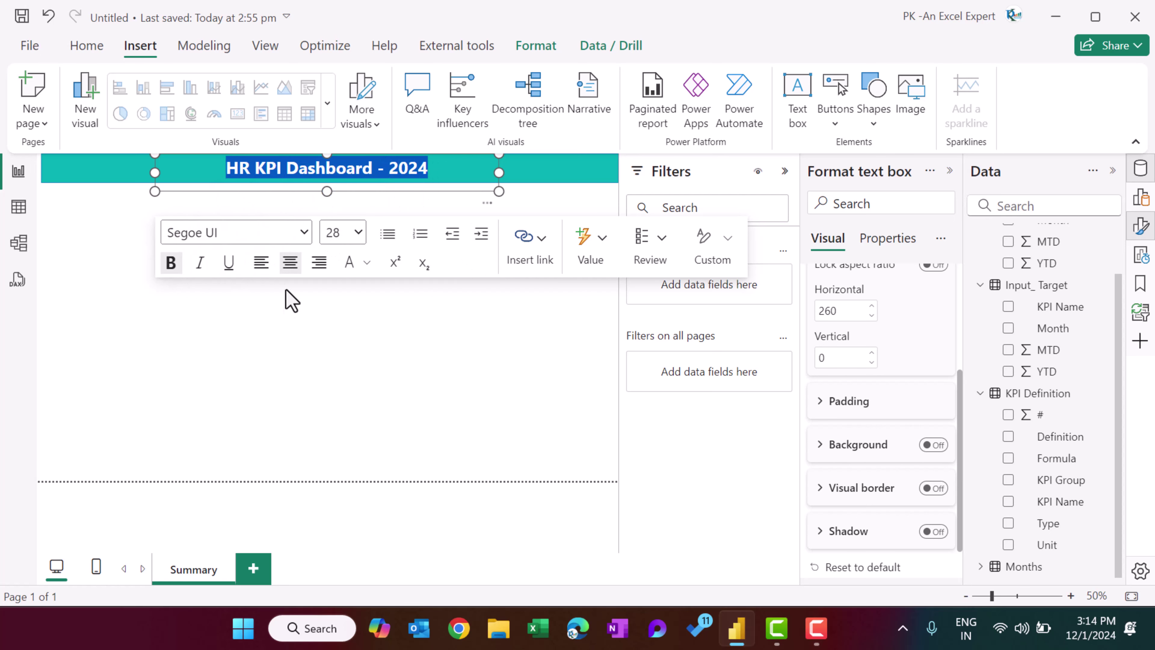
key("ctrl+b")
left_click(304, 233)
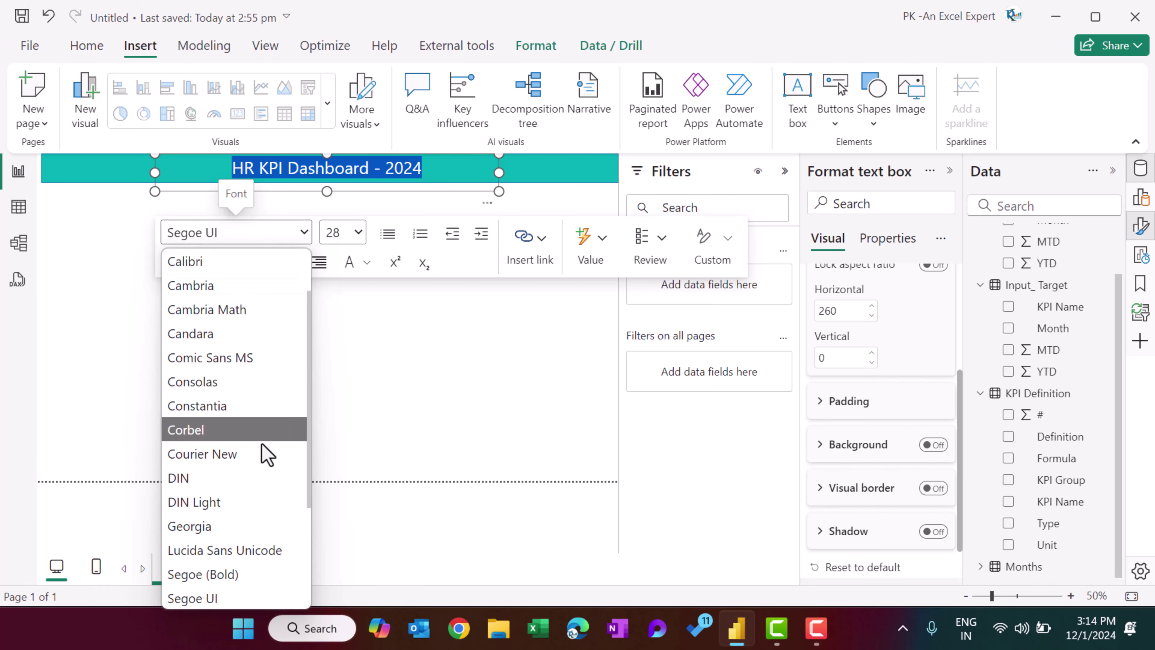
scroll(263, 454, "down", 3)
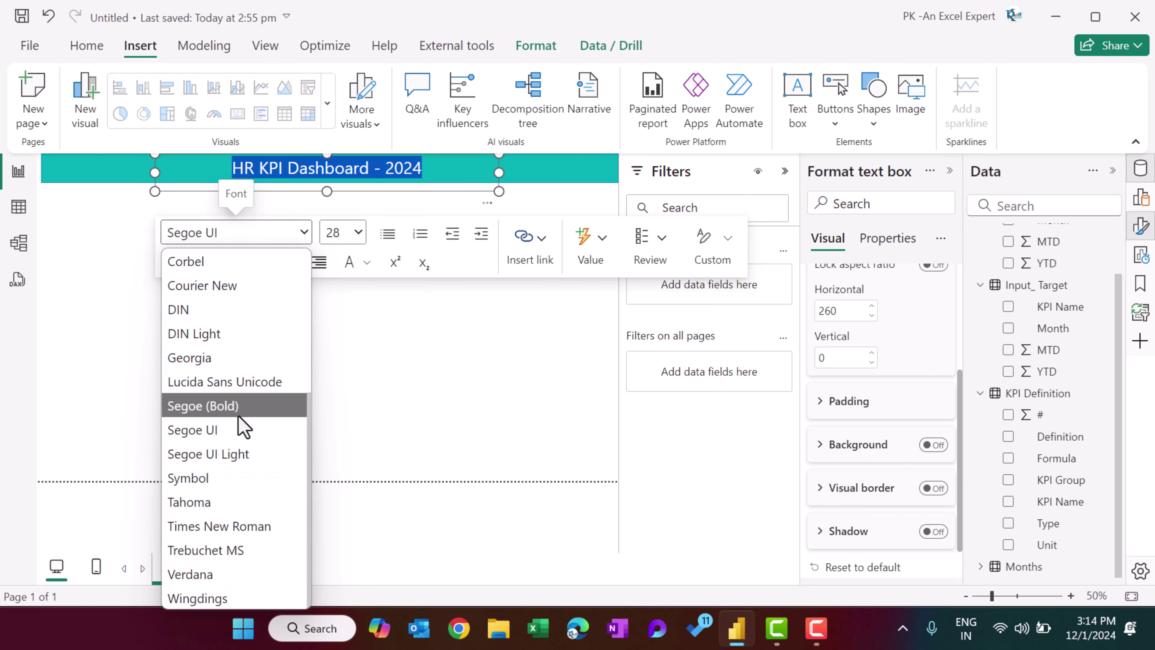
left_click(241, 406)
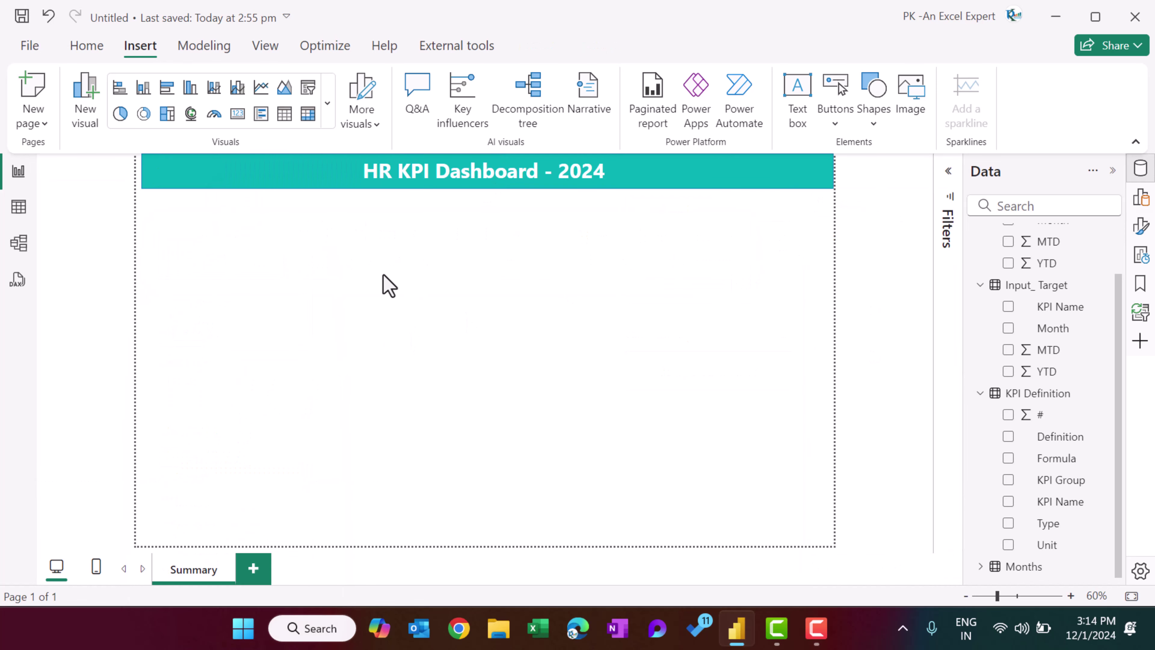
left_click(138, 171)
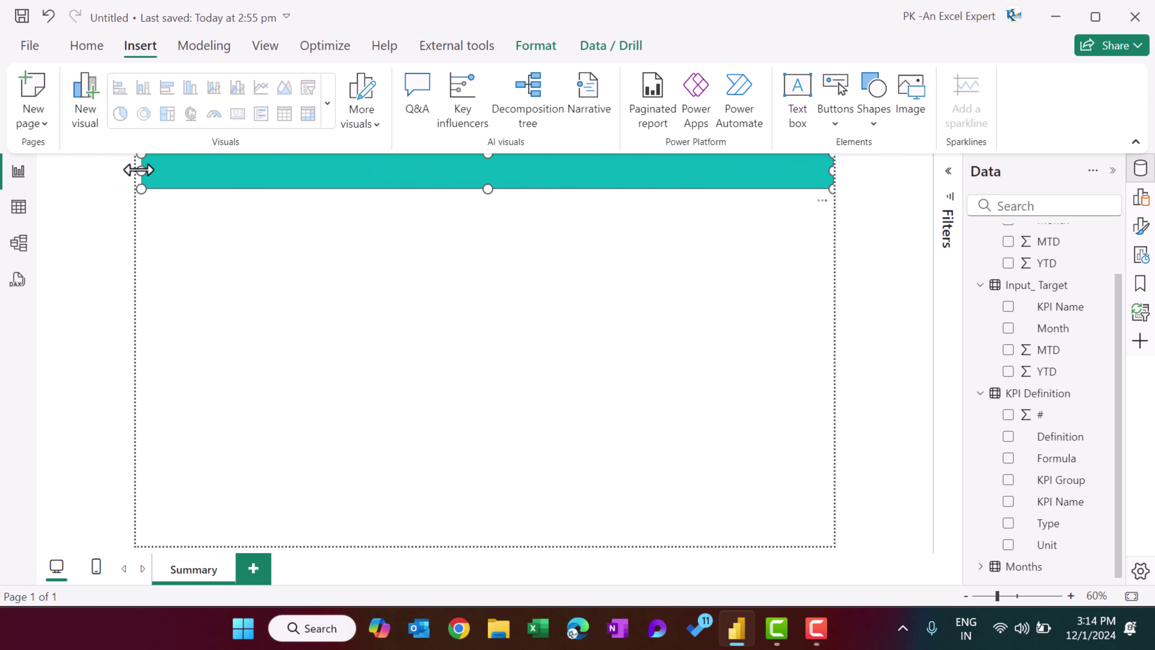
left_click(600, 291)
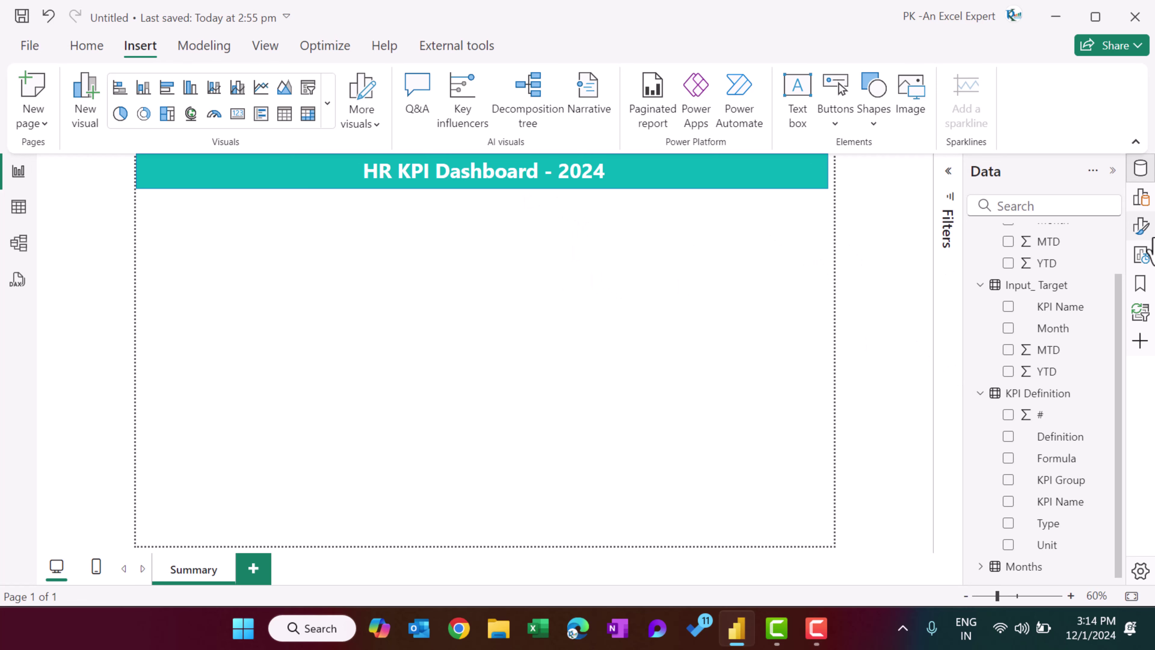
Insert a slicer on the Summary page and add the Month field from the Months table to it.
left_click(1141, 198)
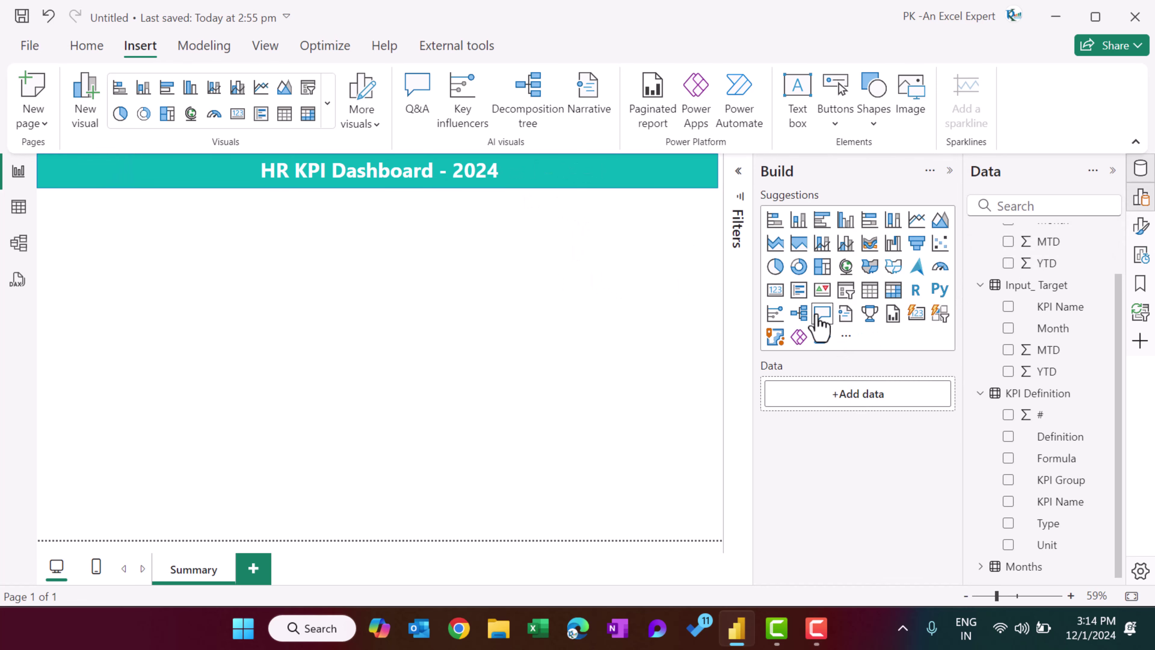
left_click(845, 291)
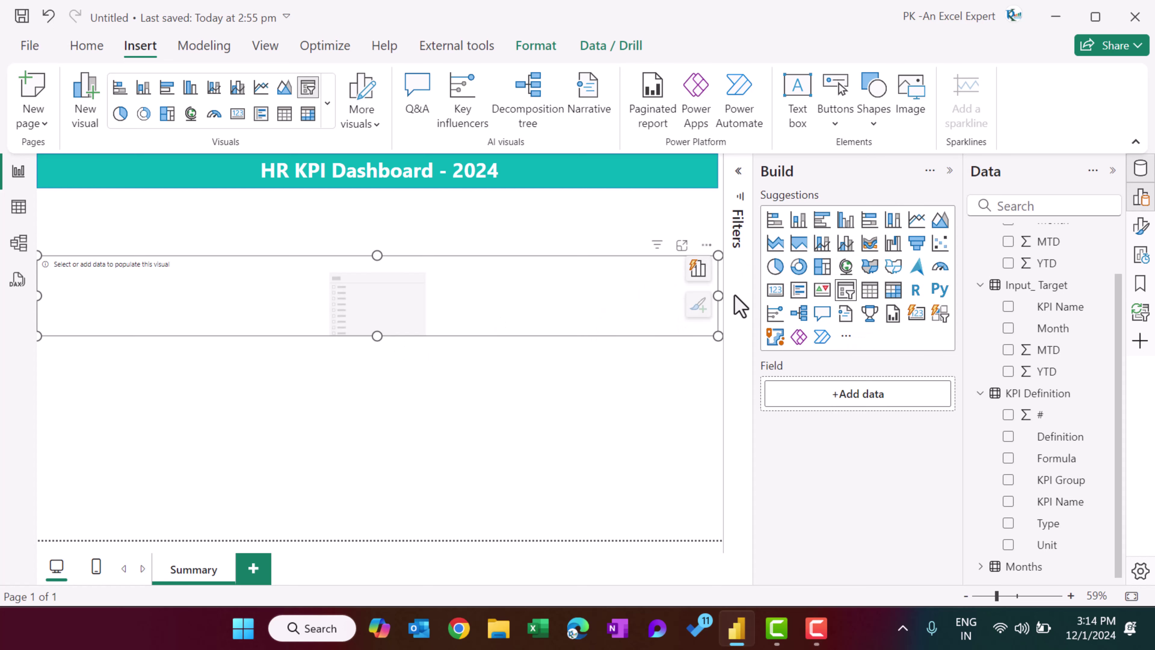
left_click(699, 269)
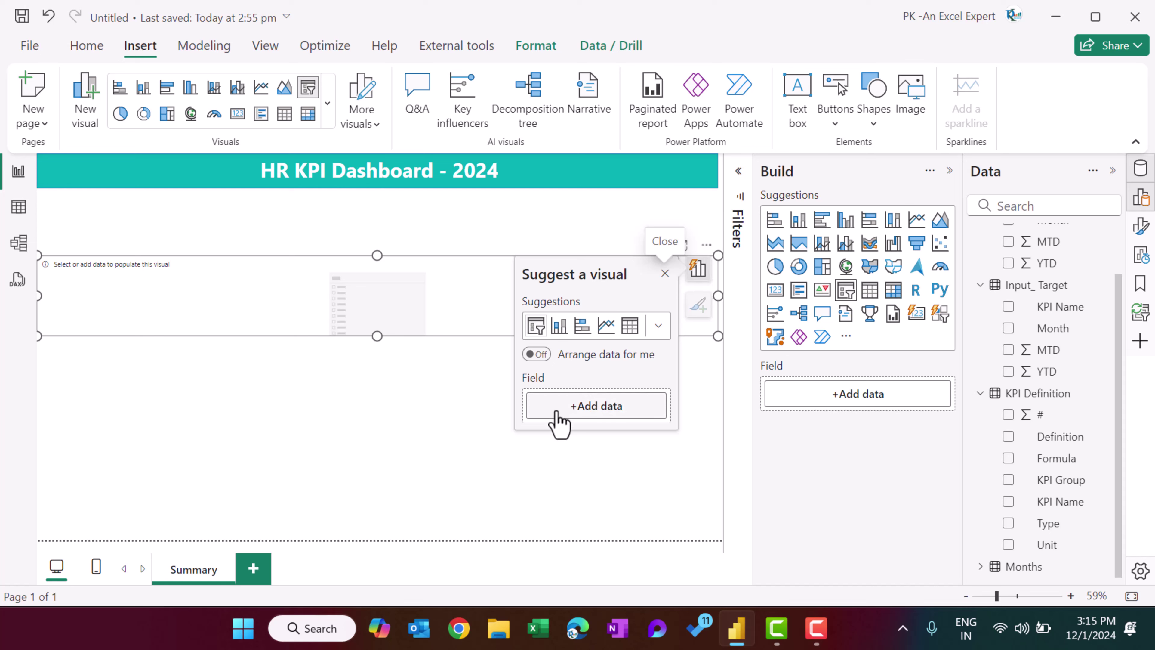
left_click(588, 407)
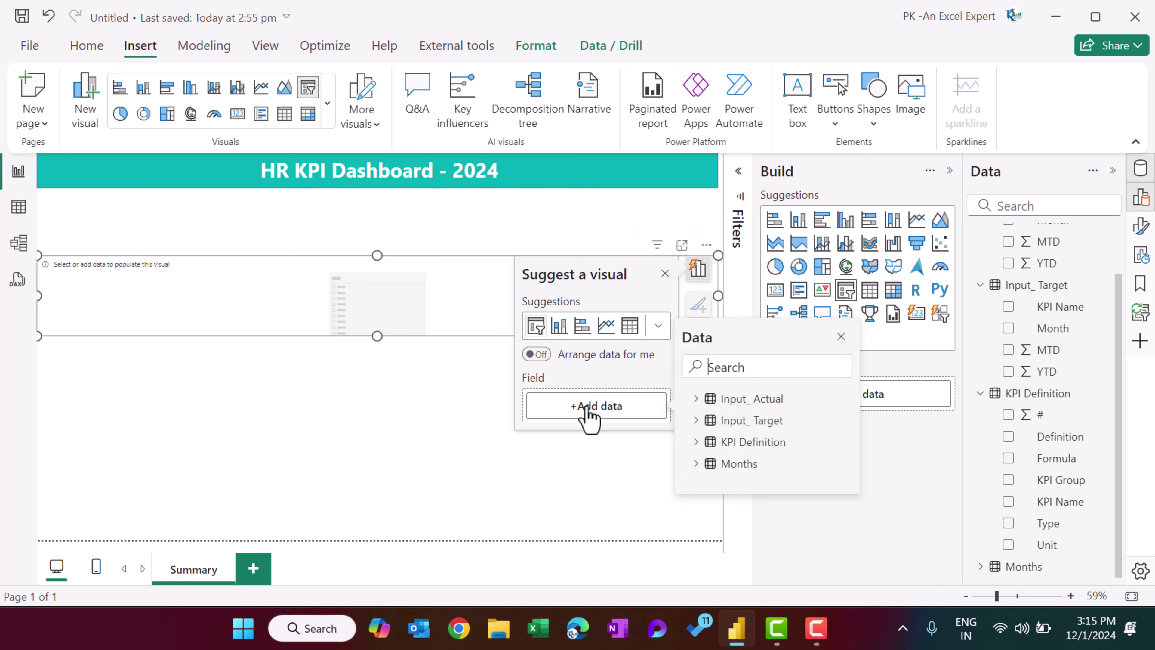
left_click(697, 464)
left_click(761, 483)
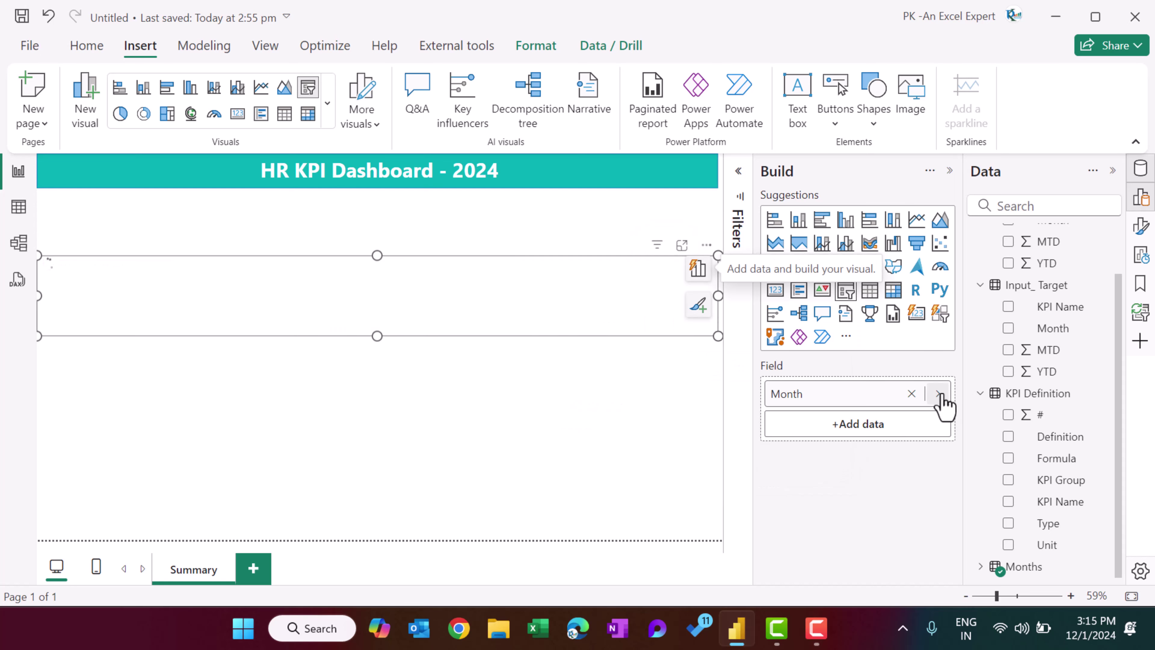
Set the date option of the slicer's Month field to Month.
left_click(938, 395)
left_click(1128, 461)
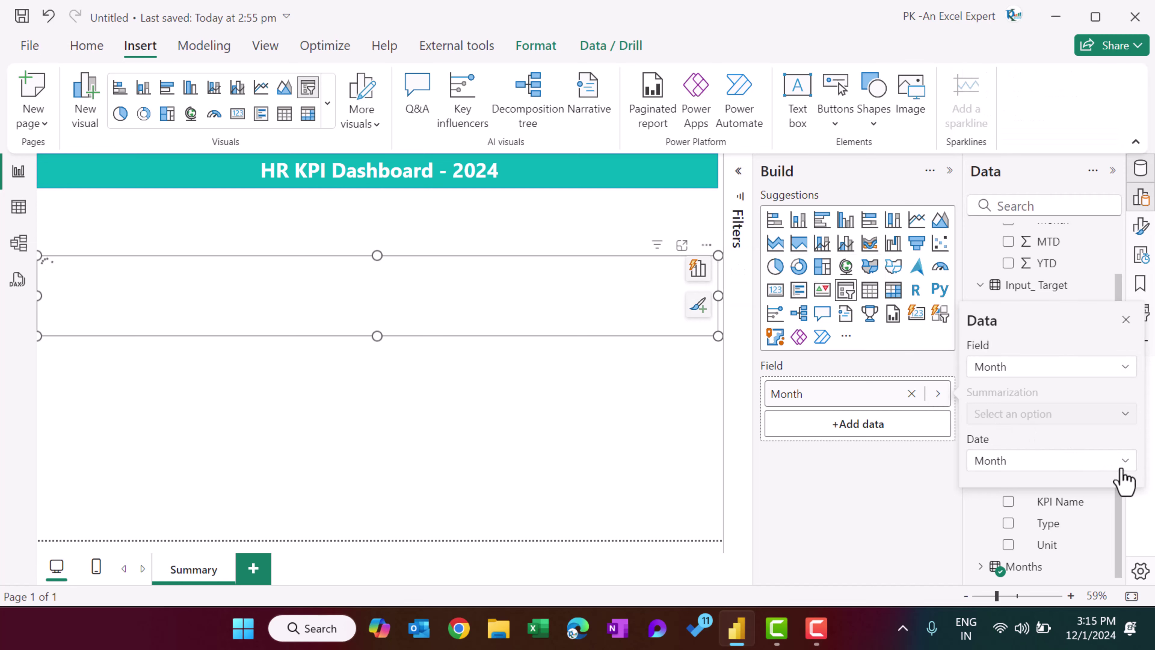
left_click(1125, 461)
left_click(996, 487)
left_click(525, 279)
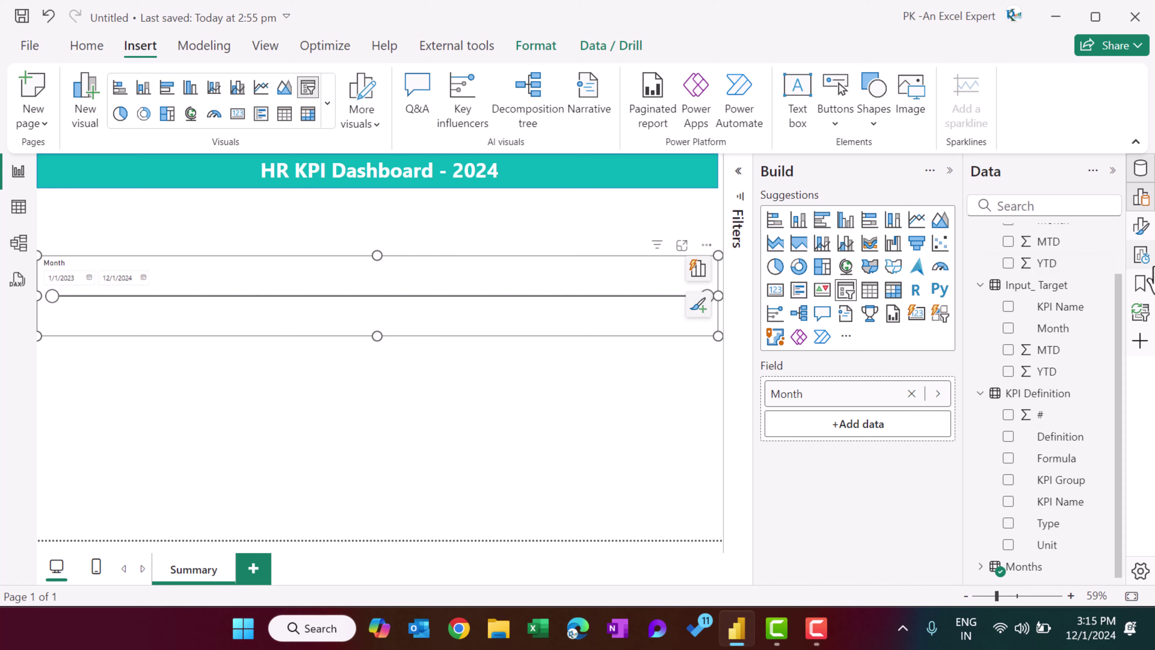
Set the Month slicer's style to Dropdown and shrink the slicer to roughly a third of the page width.
left_click(1141, 226)
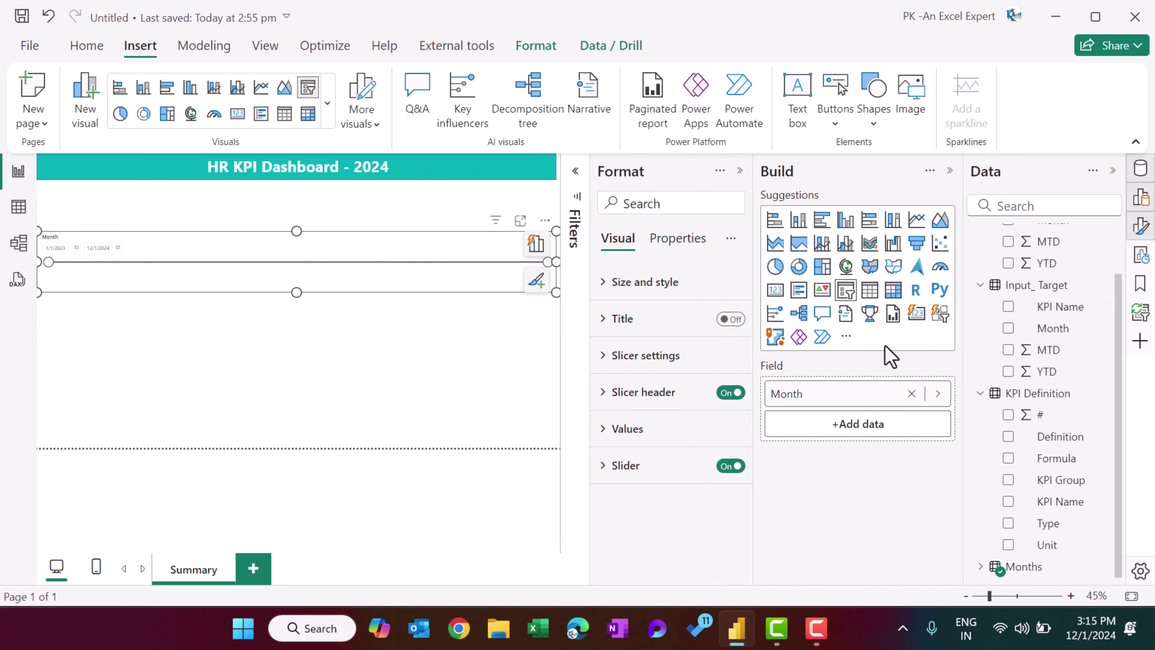
left_click(658, 357)
left_click(664, 445)
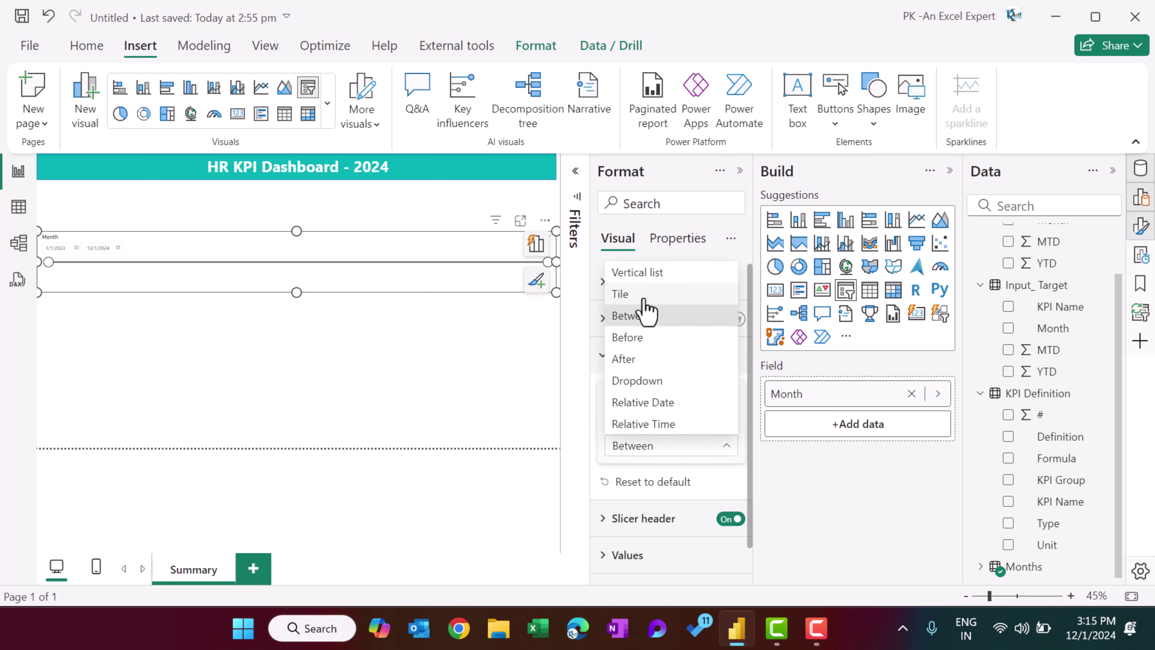
left_click(650, 380)
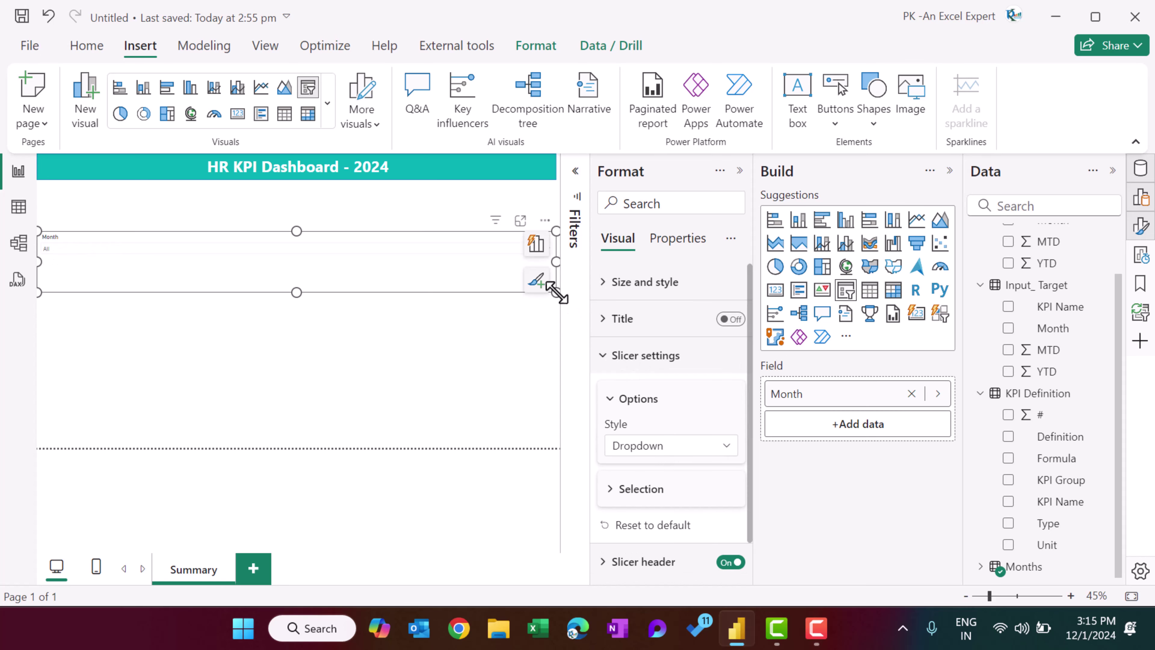
left_click_drag(556, 292, 199, 263)
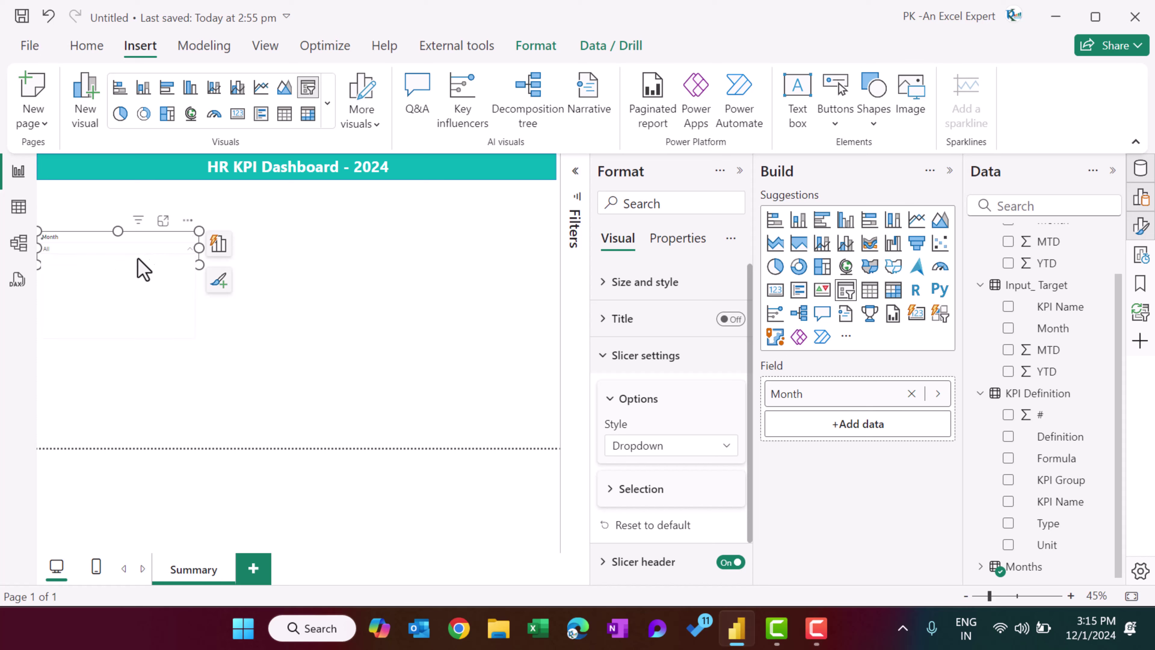
Select January 01, 2023 in the Month slicer, then place it just below the banner at the page's left edge and narrow it.
left_click(93, 272)
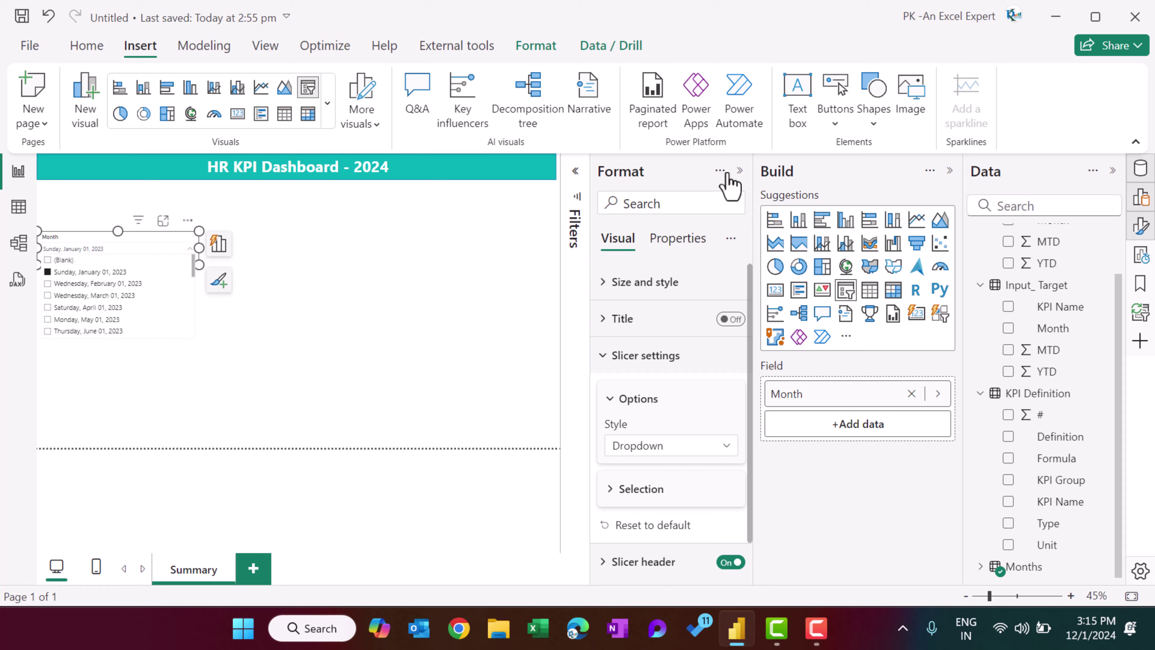
left_click(739, 170)
left_click(950, 170)
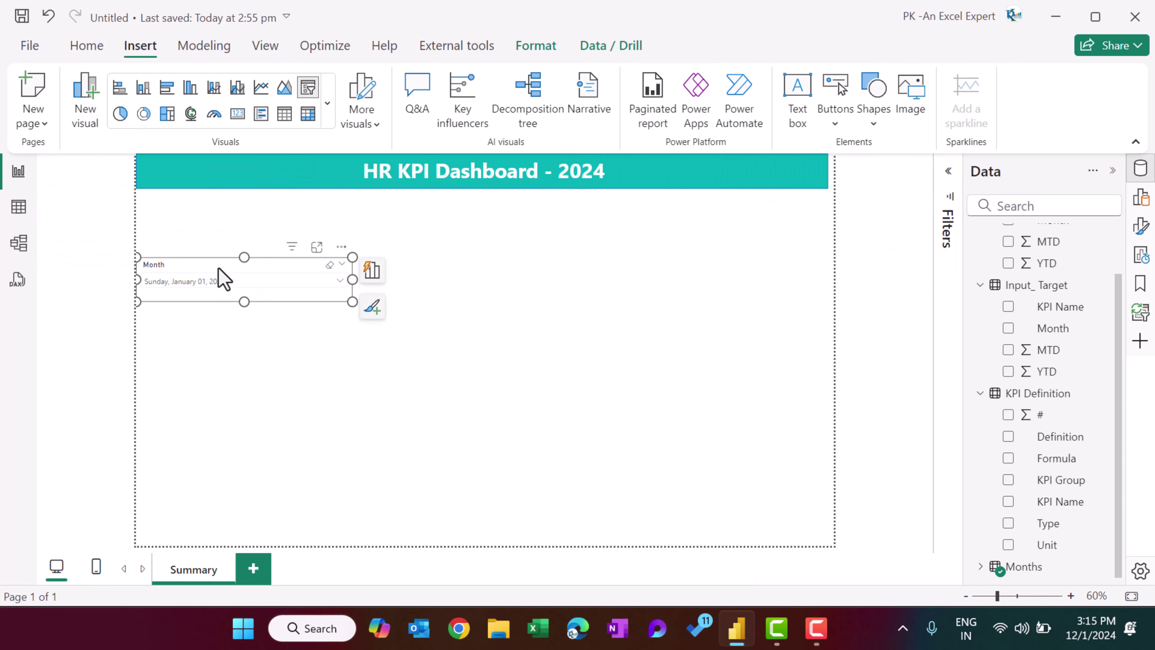
left_click_drag(223, 278, 227, 224)
left_click_drag(353, 222, 278, 222)
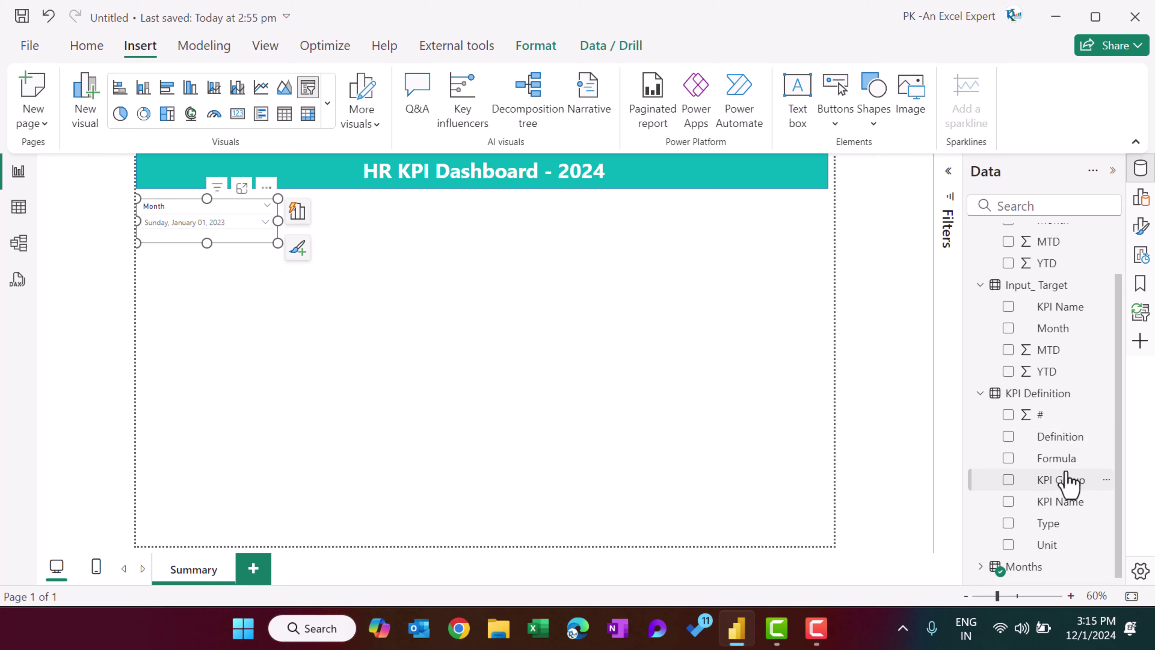
Format the Months table's Month column as March 14 (mmmm d) and narrow the Month slicer to fit.
left_click(981, 566)
left_click(1046, 570)
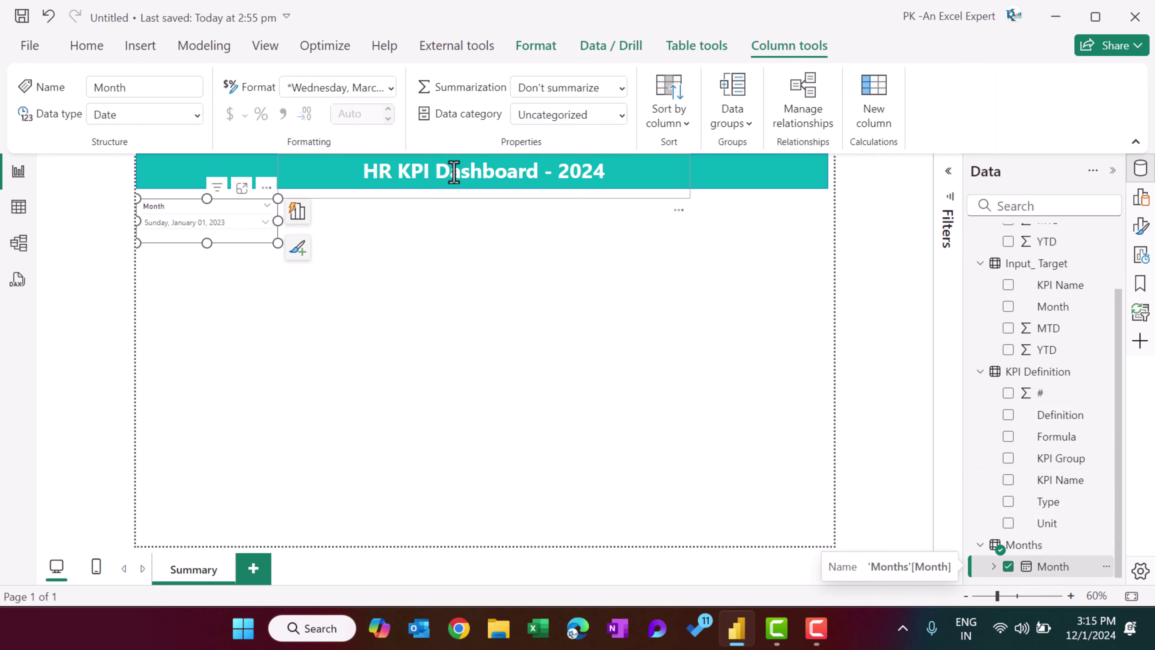
left_click(391, 89)
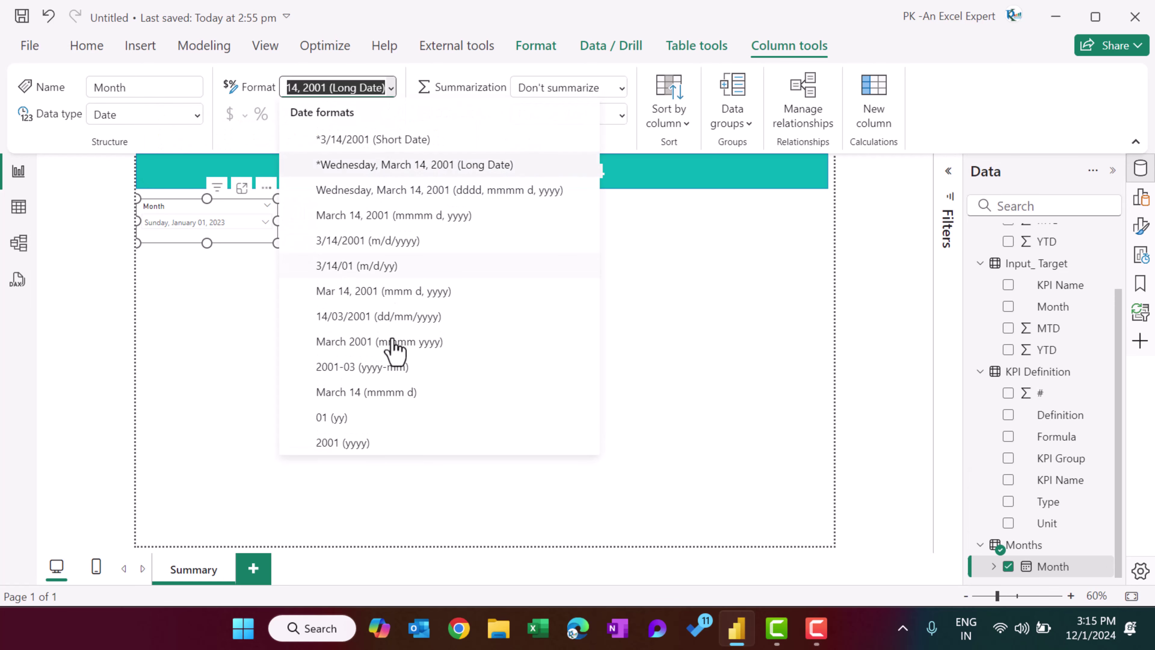
left_click(354, 393)
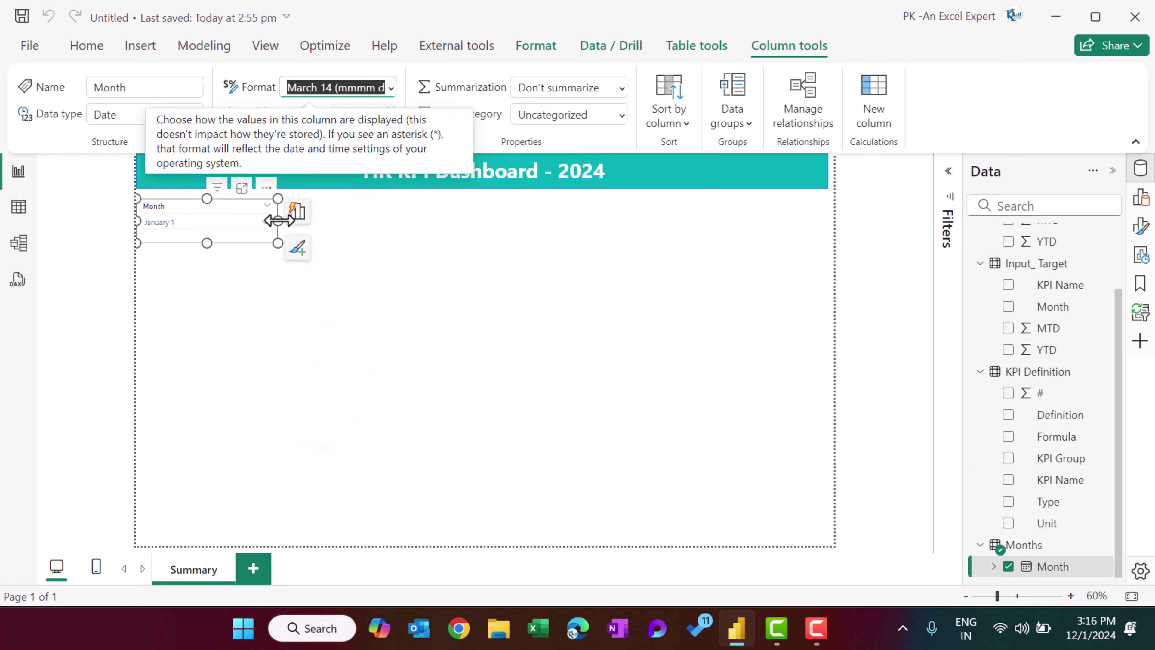
left_click_drag(278, 221, 232, 220)
left_click(415, 312)
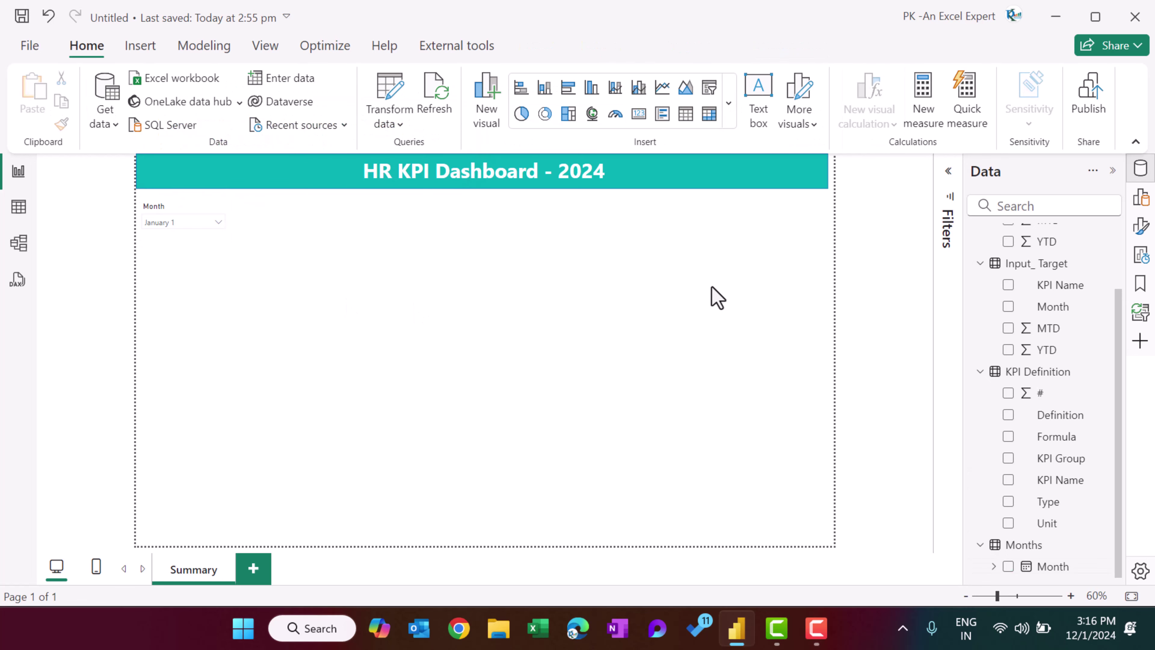
Set the Summary page's canvas background to light teal #D0F1F2 with 0% transparency.
right_click(574, 269)
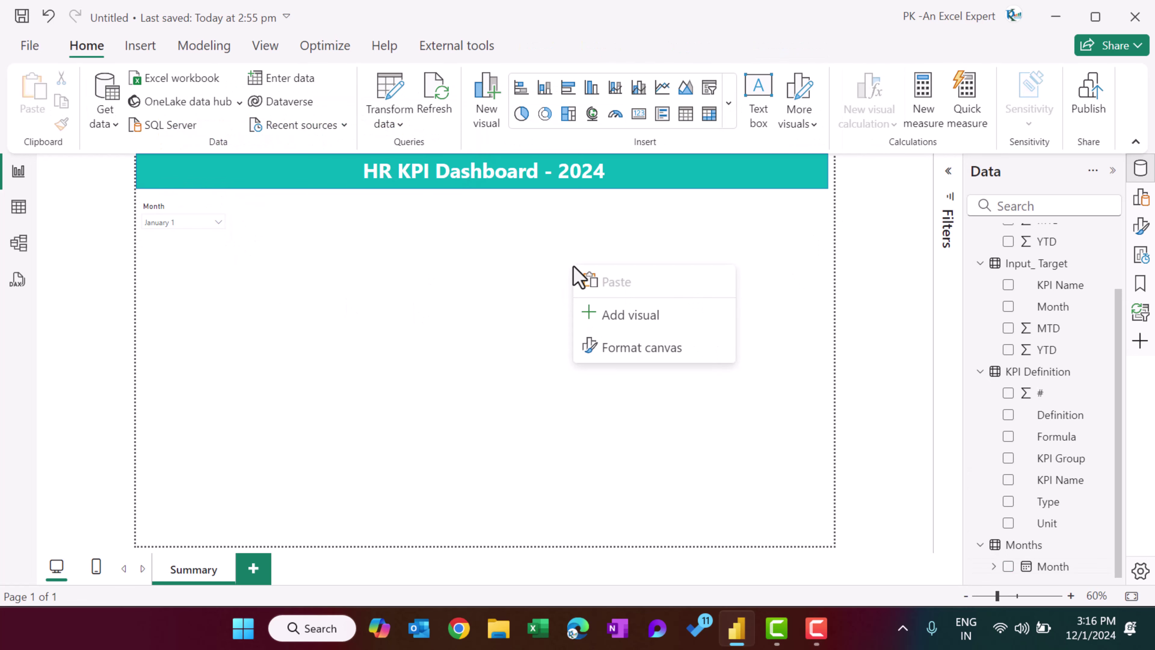
left_click(662, 352)
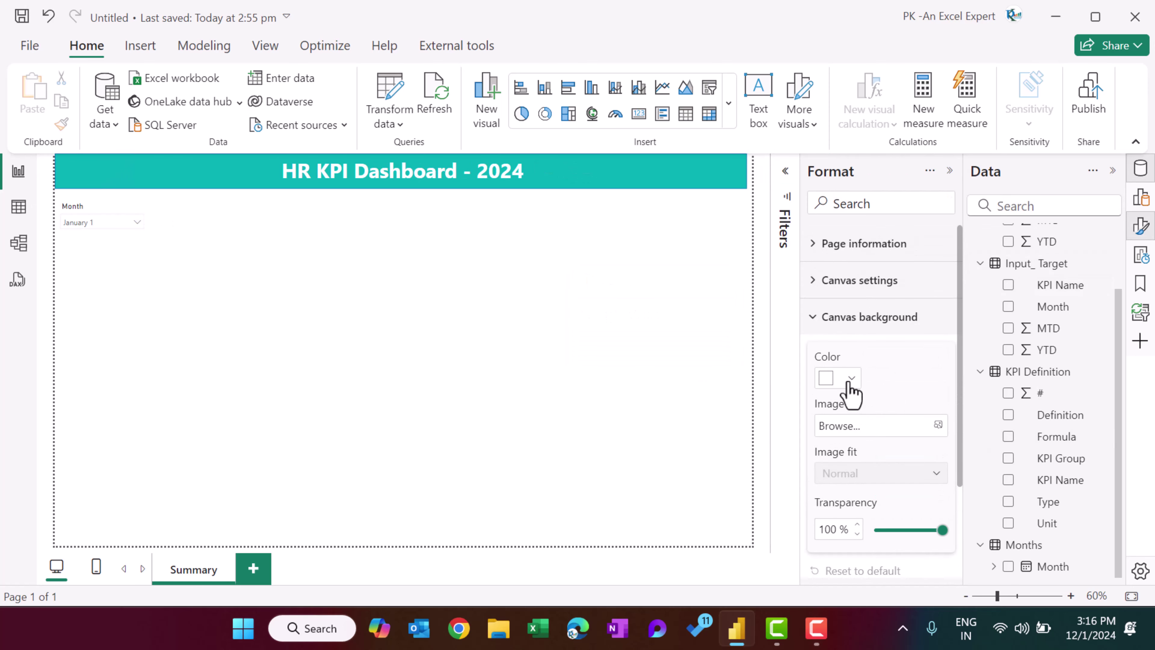
left_click(842, 379)
left_click(892, 337)
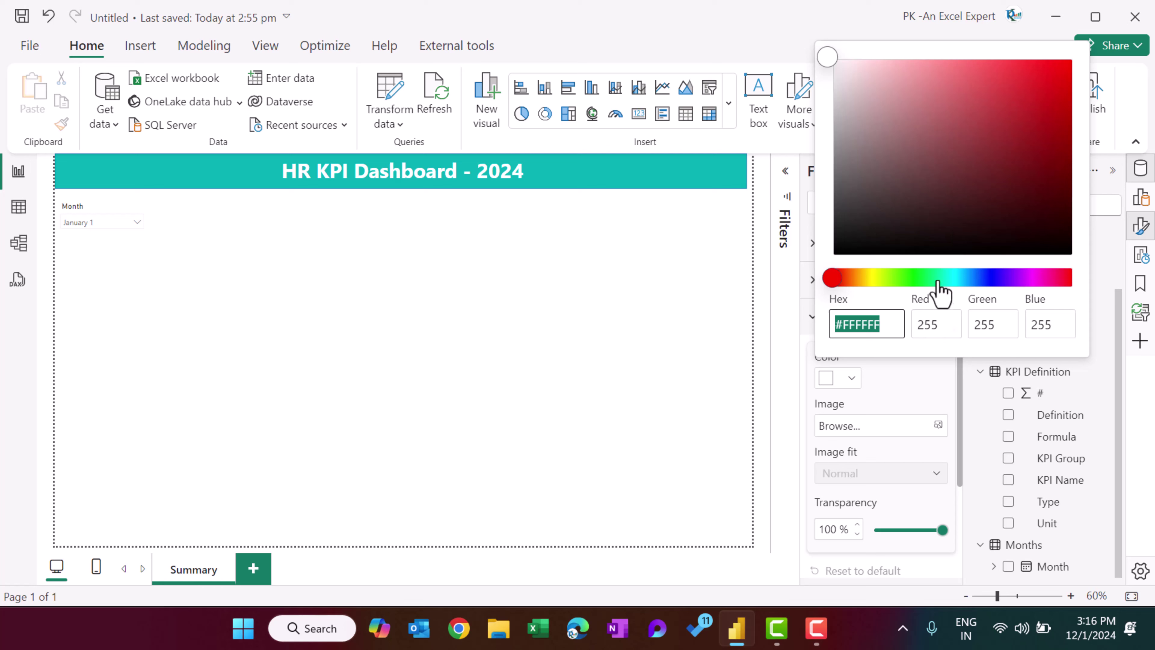
left_click(953, 279)
left_click_drag(1041, 71, 862, 68)
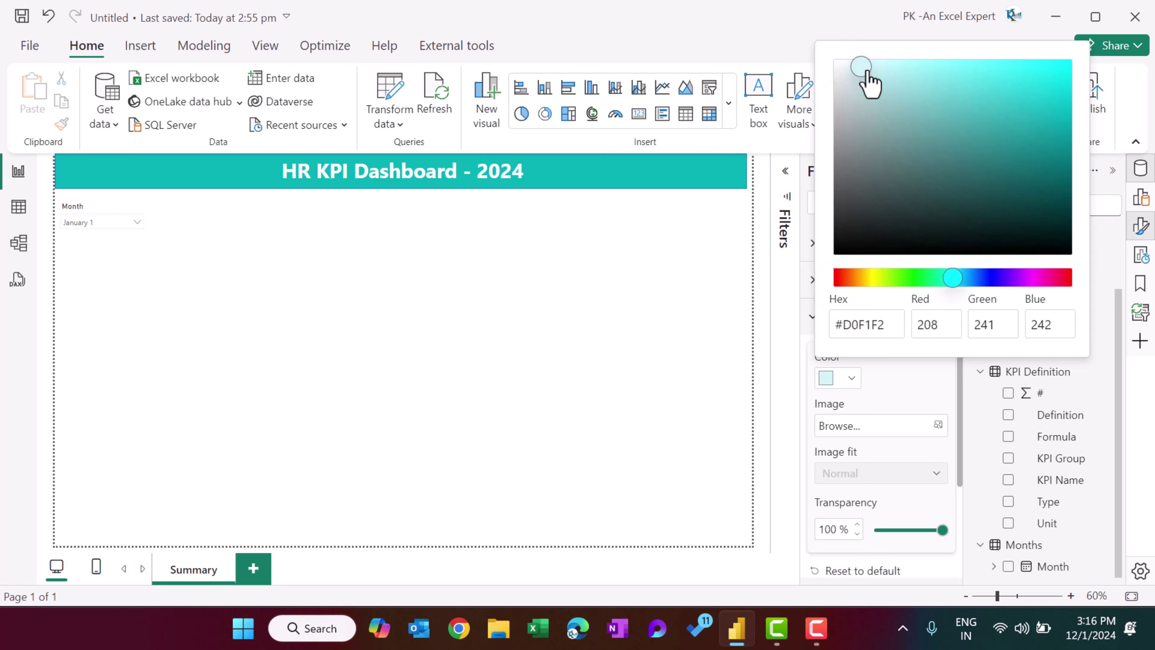
left_click(903, 410)
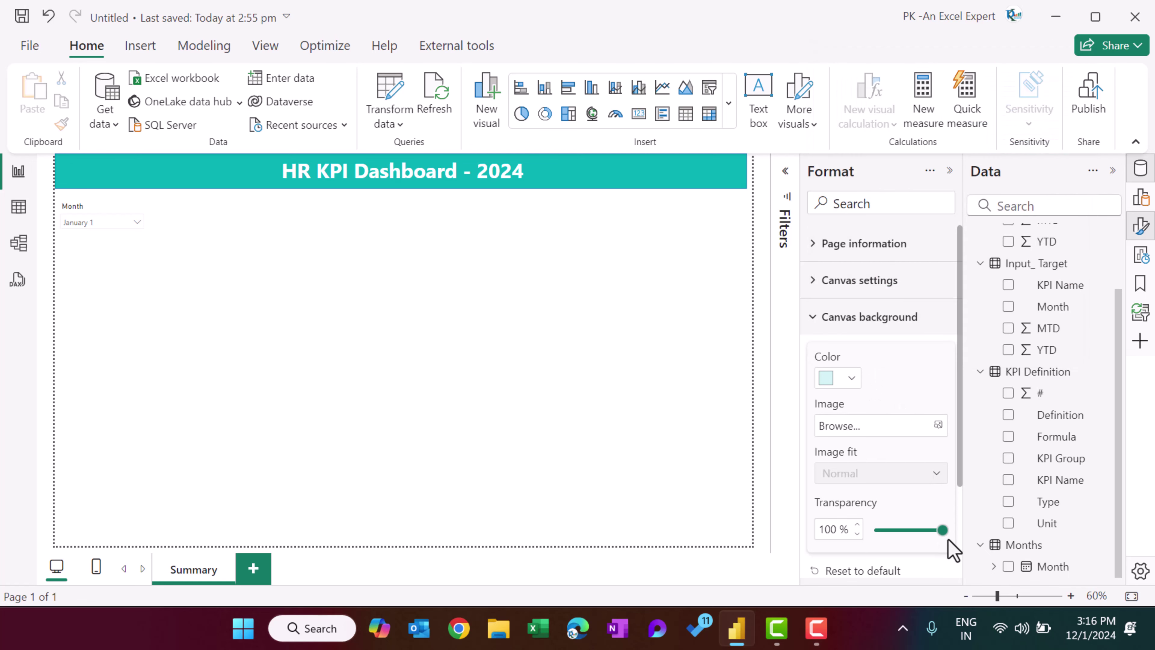
left_click_drag(944, 528, 864, 539)
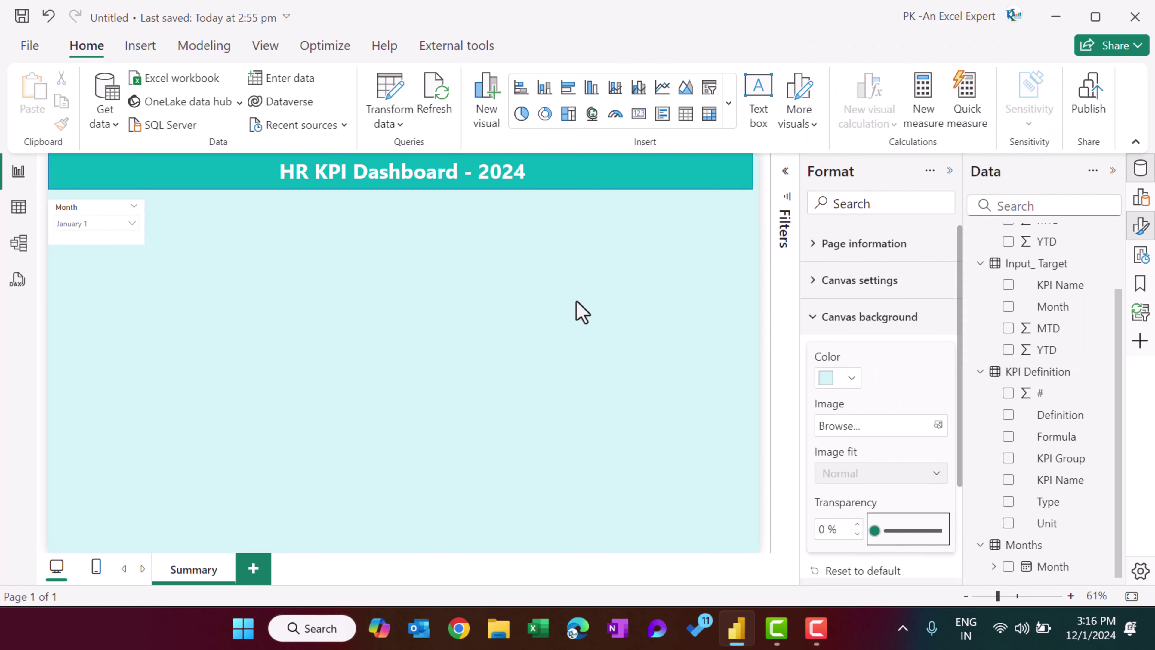
Move the Month slicer slightly inward from the page edge and format the Month column as March 2001 (mmmm yyyy).
left_click(96, 214)
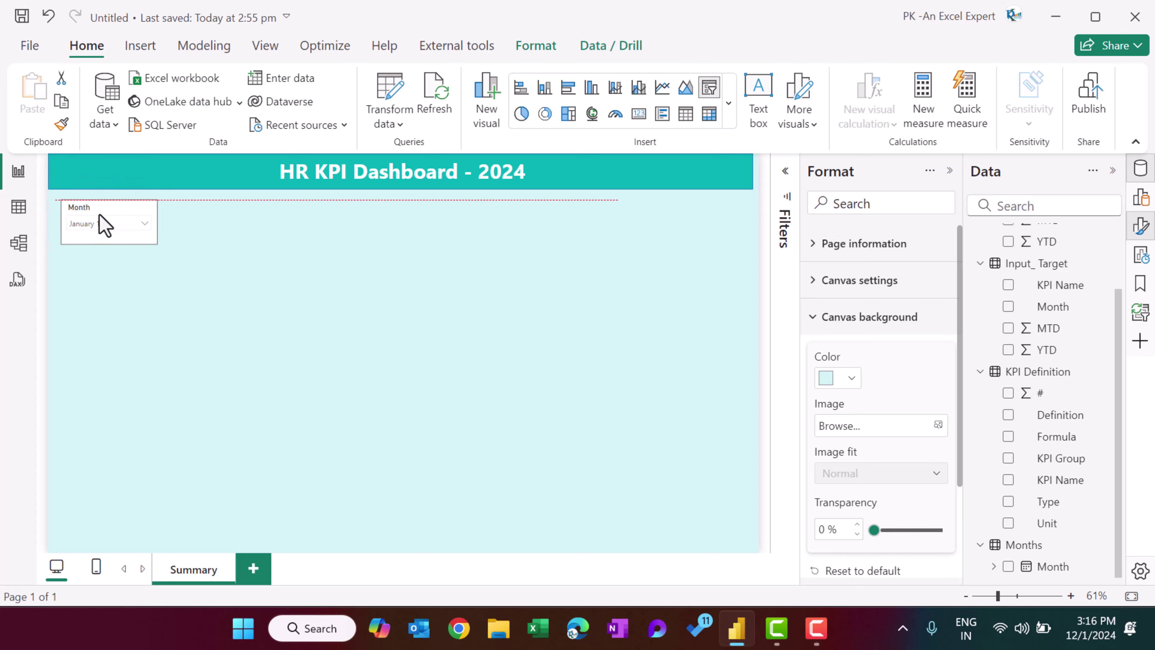
left_click_drag(104, 214, 121, 214)
left_click(134, 228)
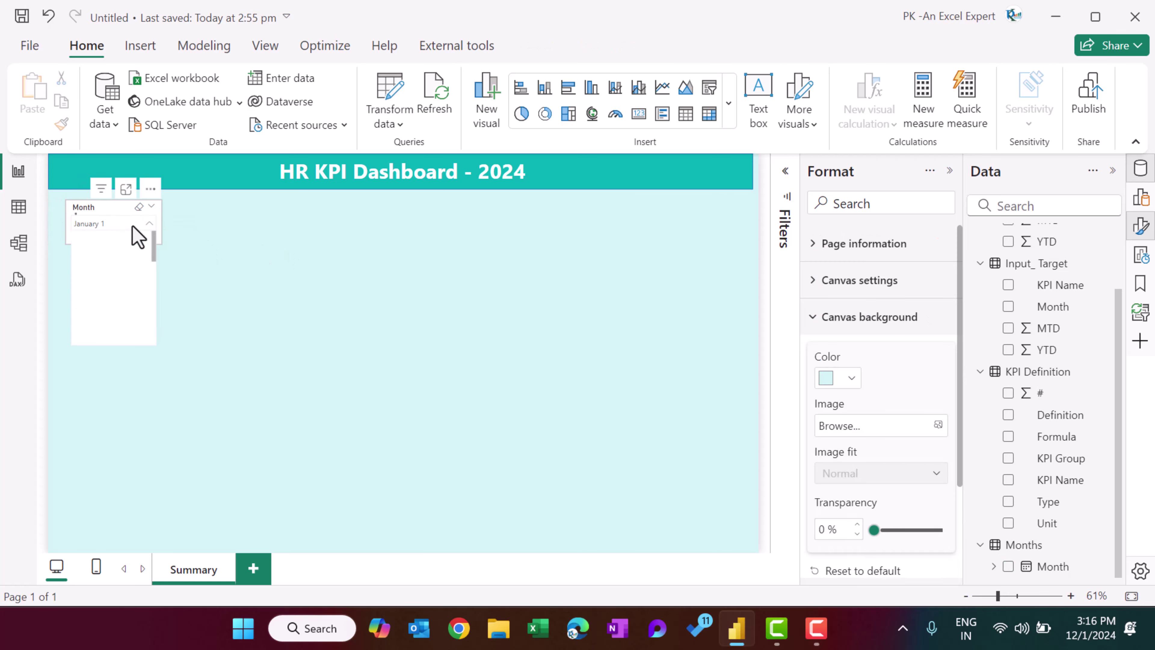
left_click(108, 244)
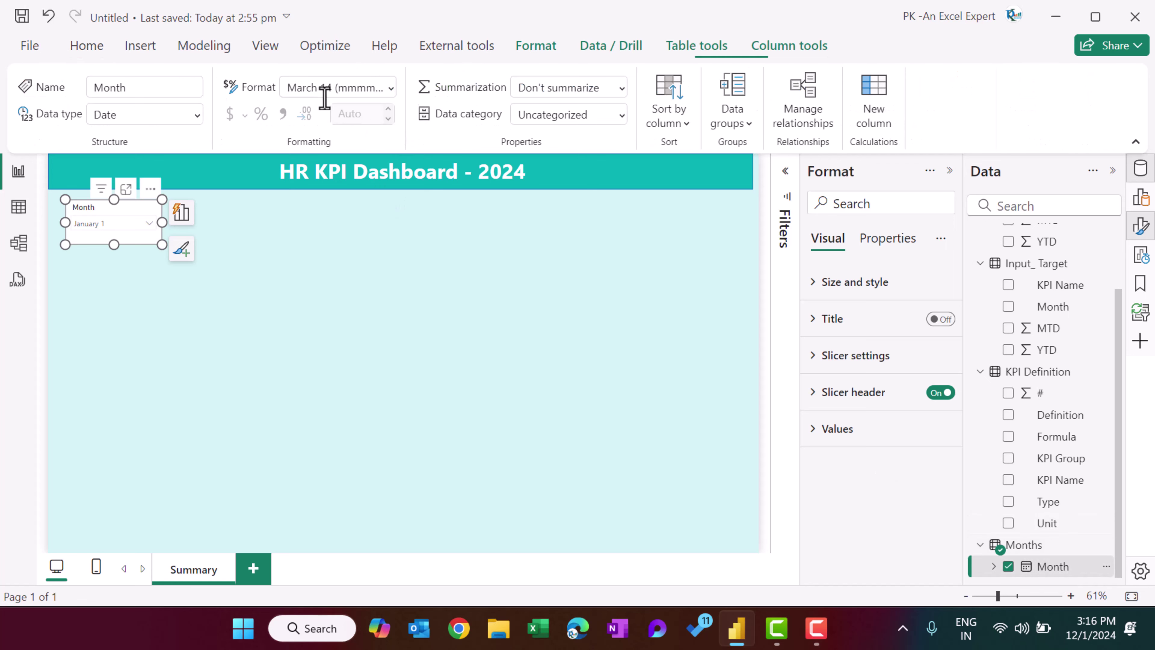
left_click(391, 88)
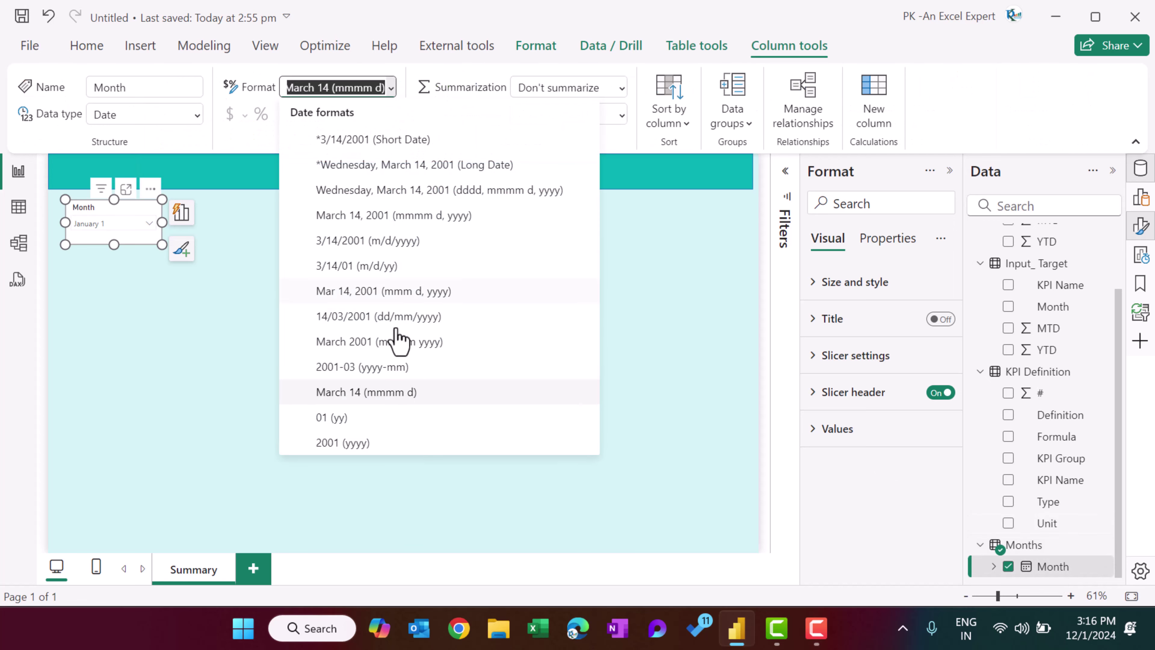
left_click(364, 342)
Select February 2023 in the Month slicer and widen the slicer slightly.
left_click(134, 225)
left_click(112, 272)
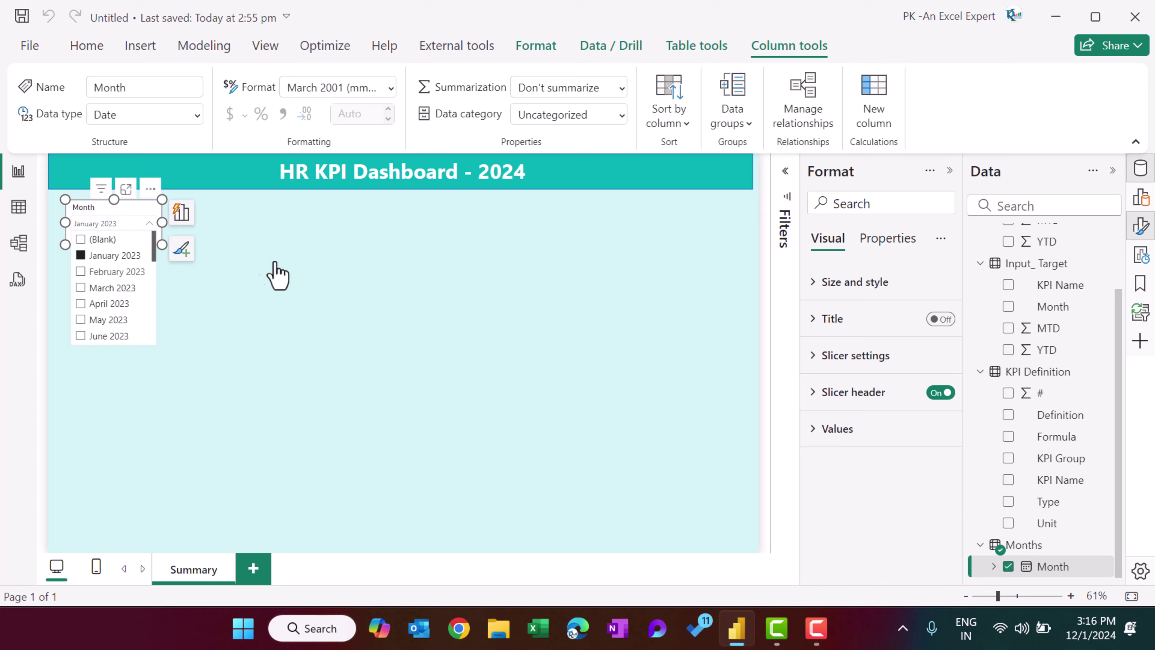
left_click(151, 223)
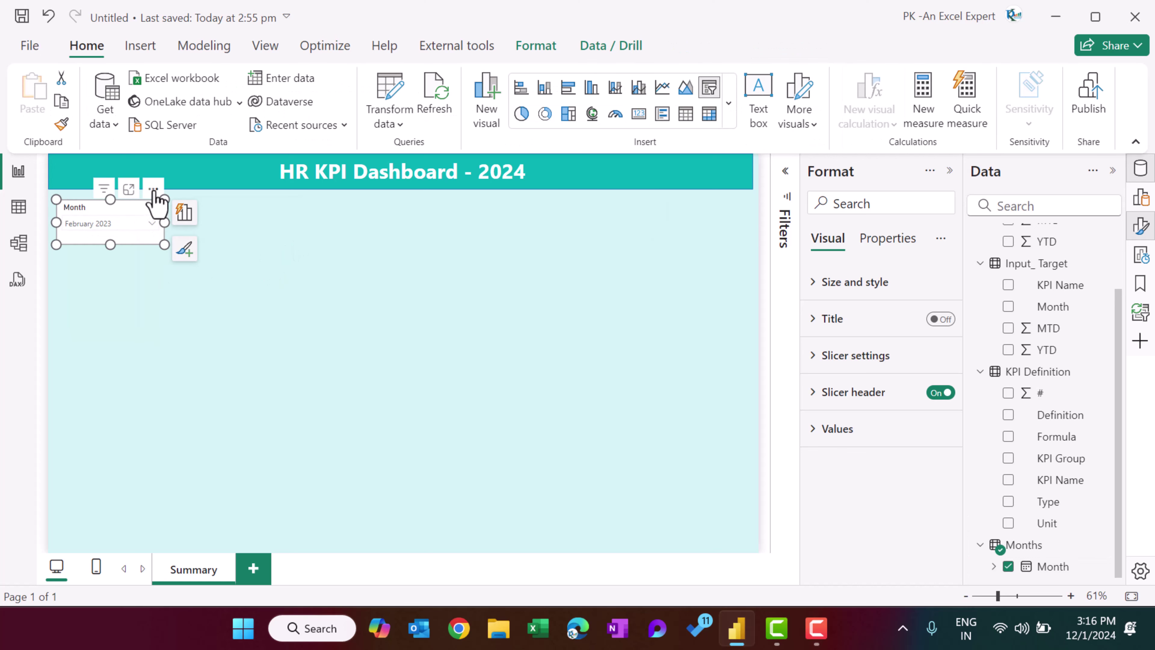
Try to sort the Month slicer's values in descending order.
left_click(153, 188)
mouse_move(225, 299)
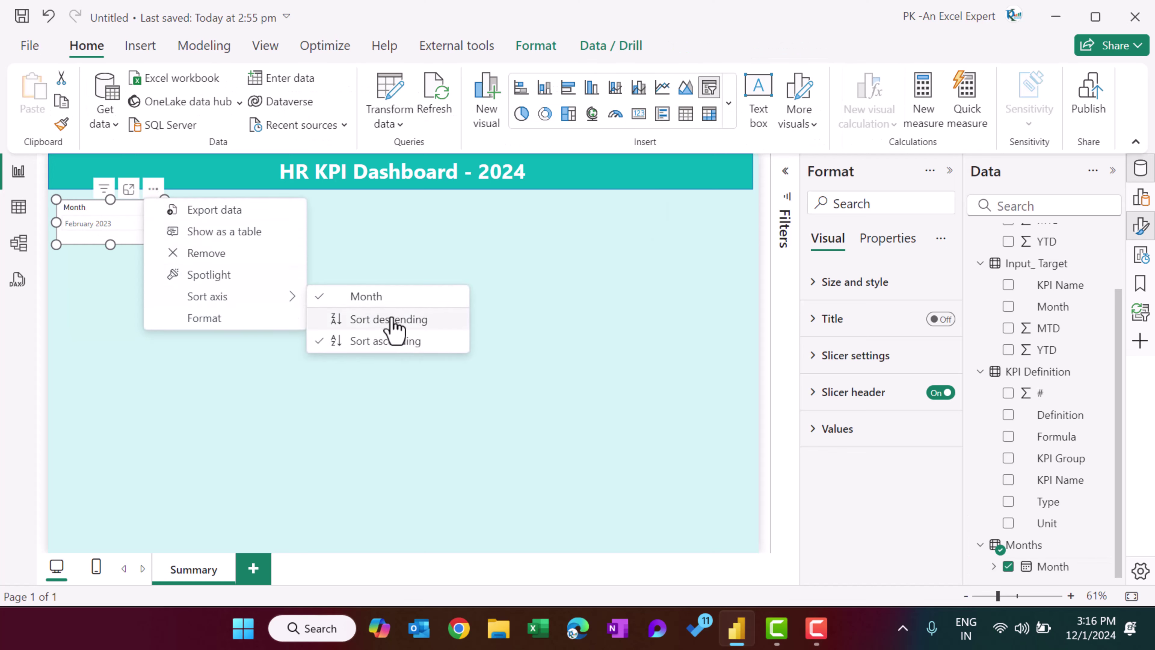
left_click(363, 320)
Select June 2024 in the Month slicer and close its list.
left_click(147, 224)
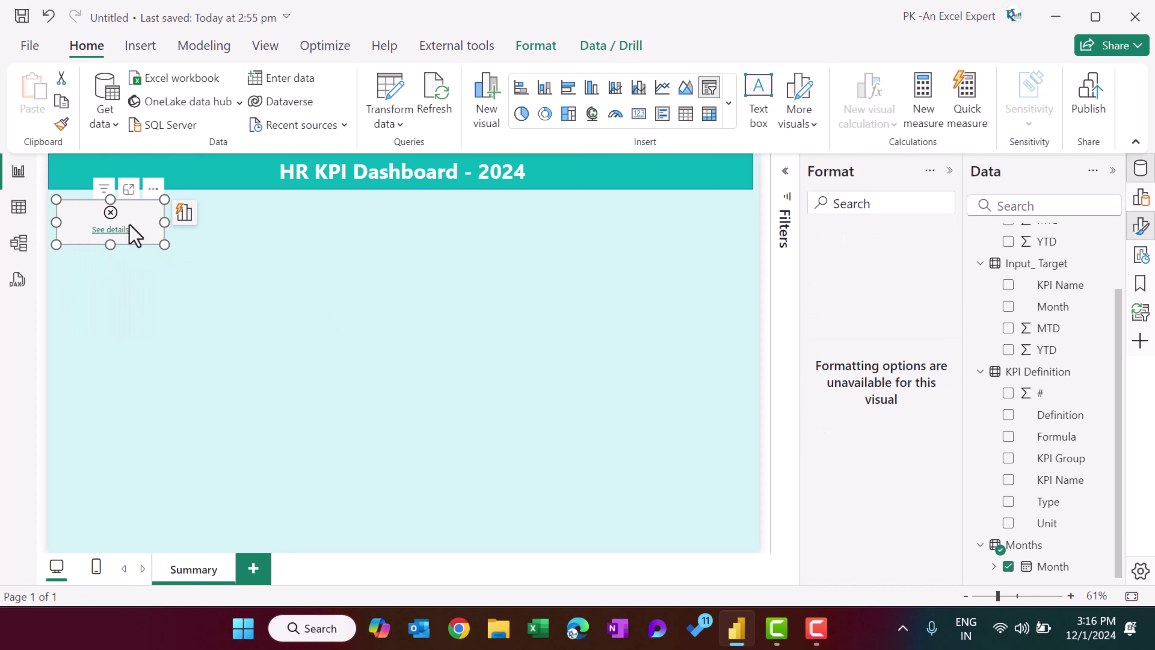
left_click(147, 230)
scroll(98, 323, "down", 4)
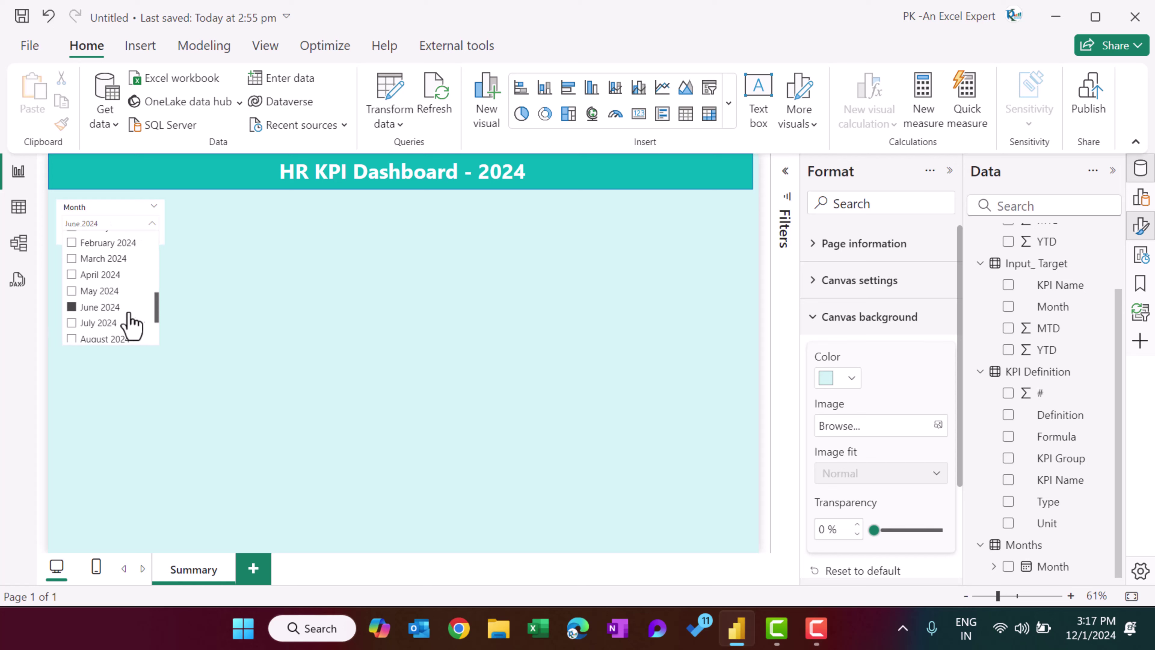
left_click(266, 312)
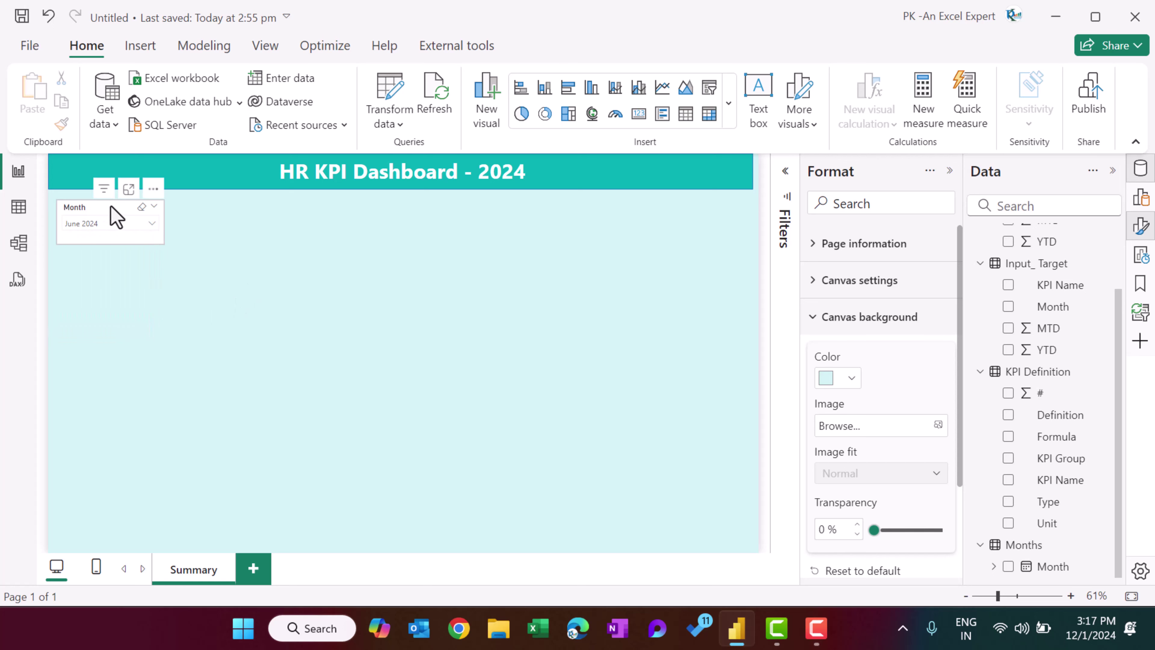
left_click(106, 217)
left_click(294, 233)
left_click(87, 211)
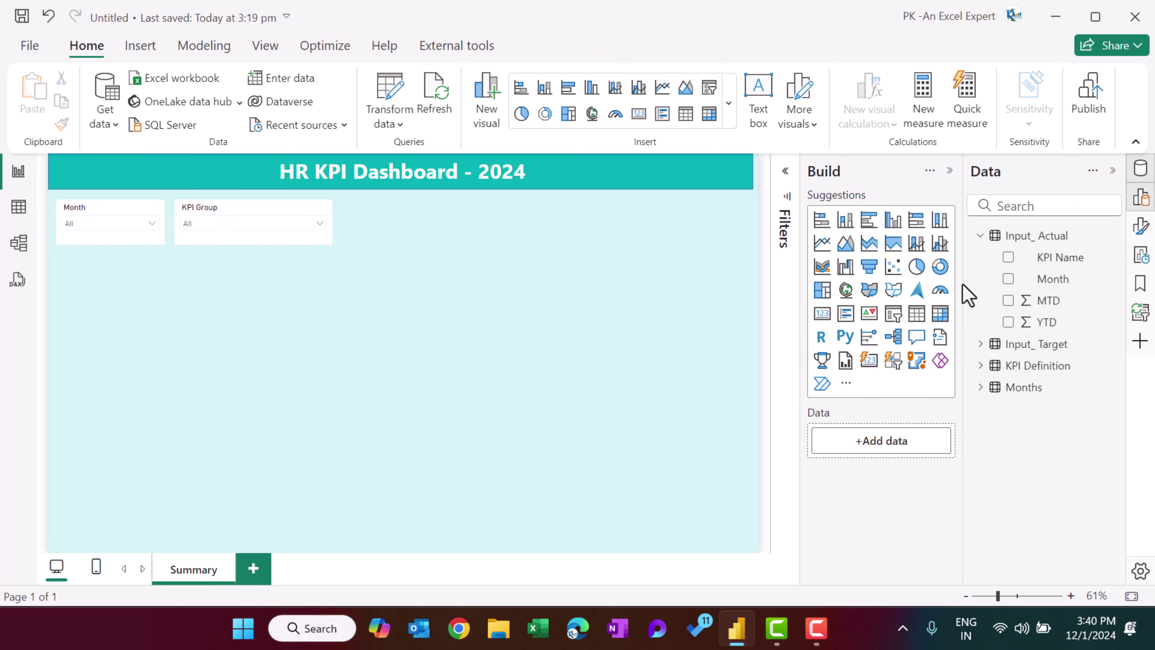
Create and load an empty manually entered table named Measure Calculations.
left_click_drag(948, 284, 883, 284)
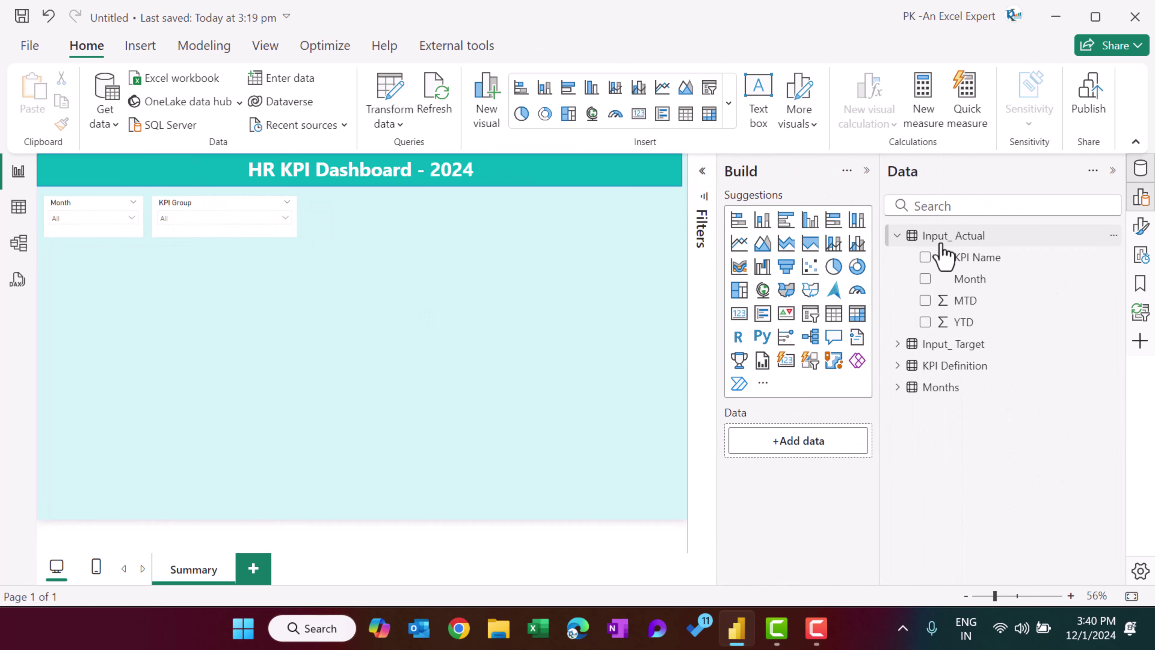
left_click(140, 46)
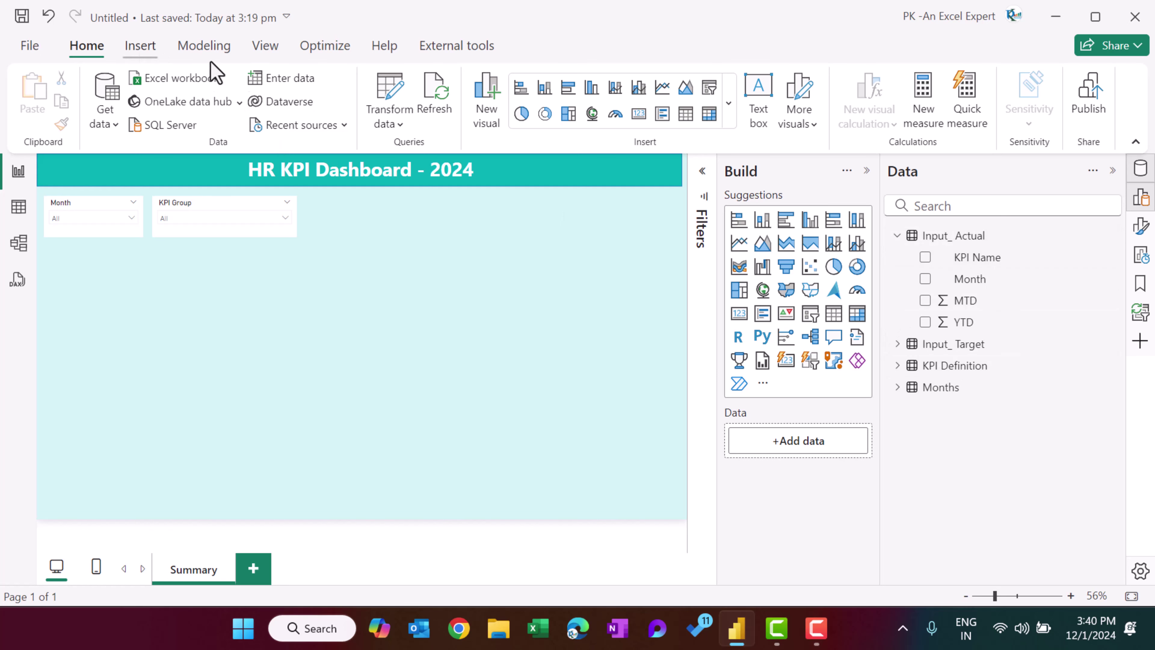
left_click(87, 47)
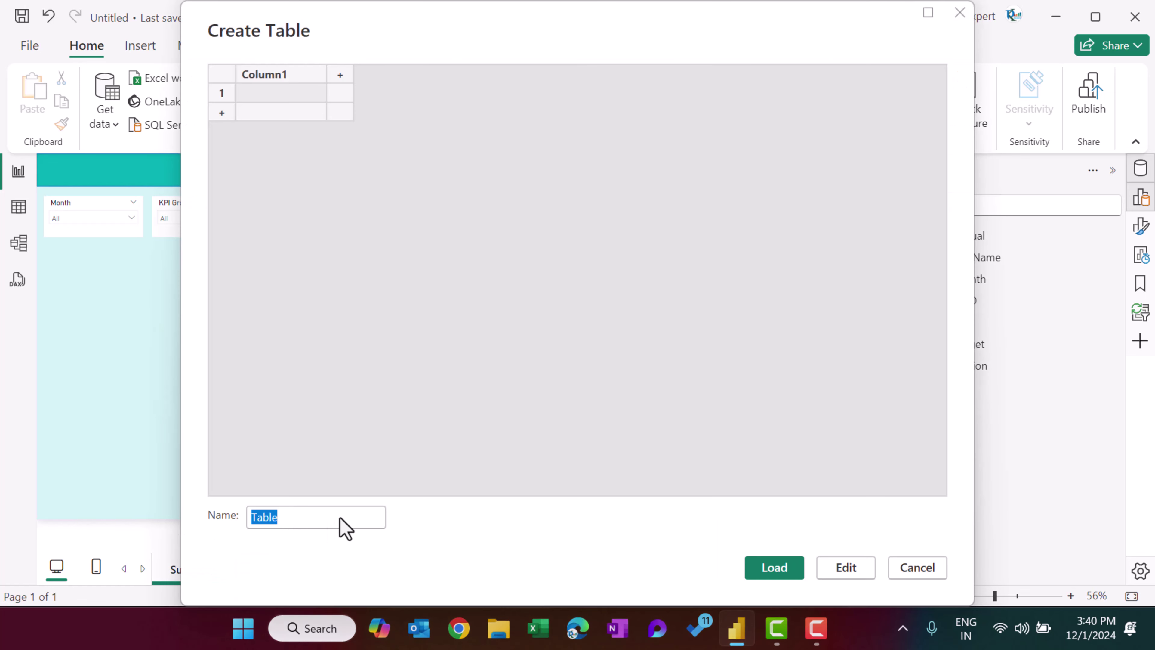
type("Mea")
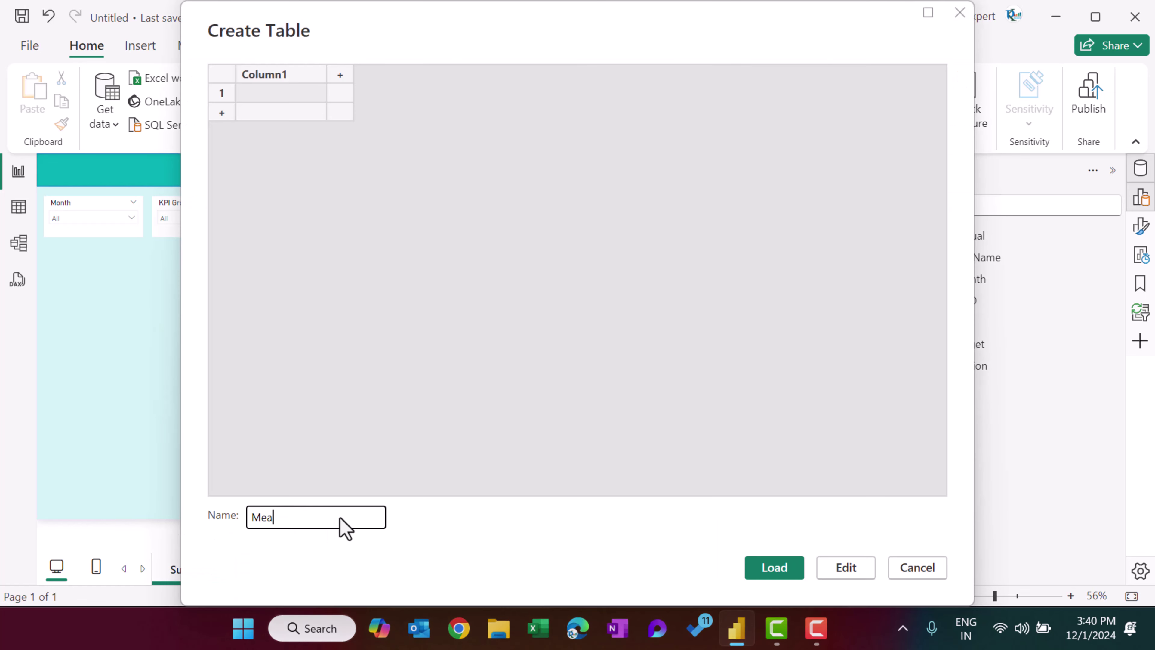
type("sure Calculations")
left_click(785, 570)
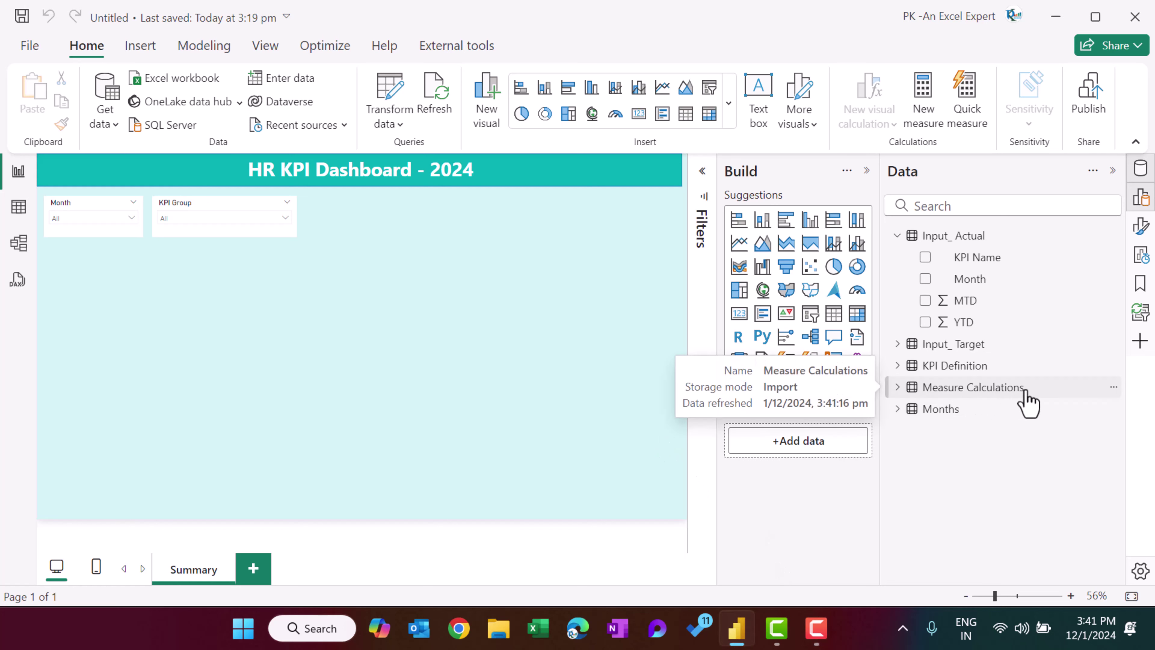
Create the measure CY Actual MTD = SUM('Input_ Actual'[MTD]) in the Measure Calculations table.
left_click(897, 388)
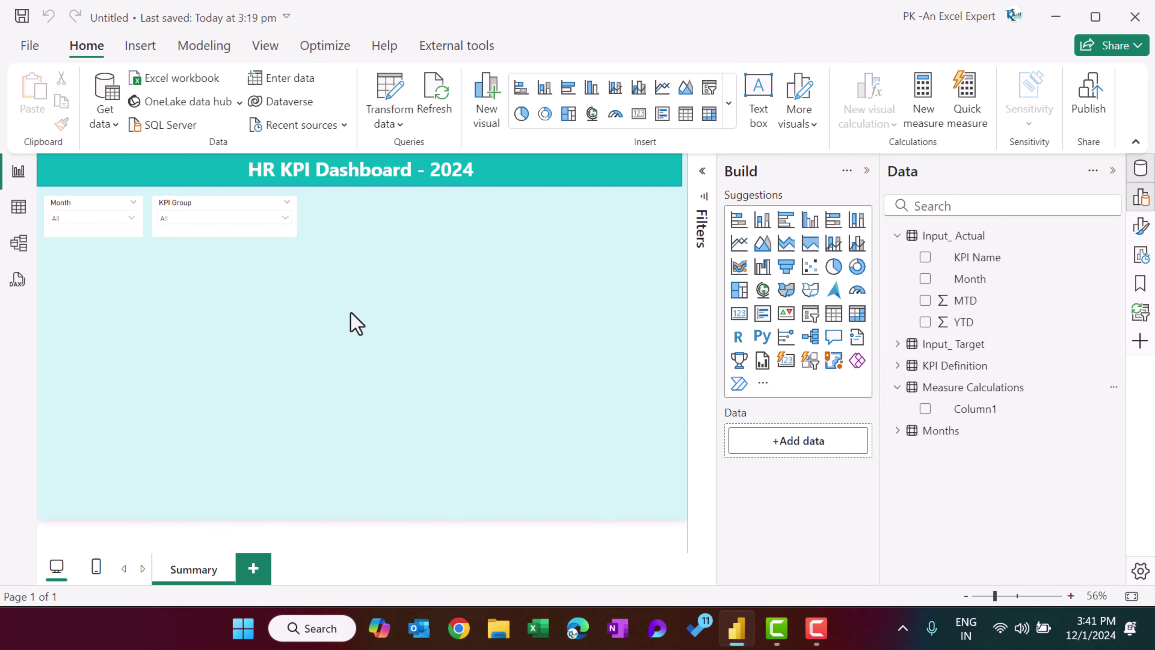
right_click(982, 415)
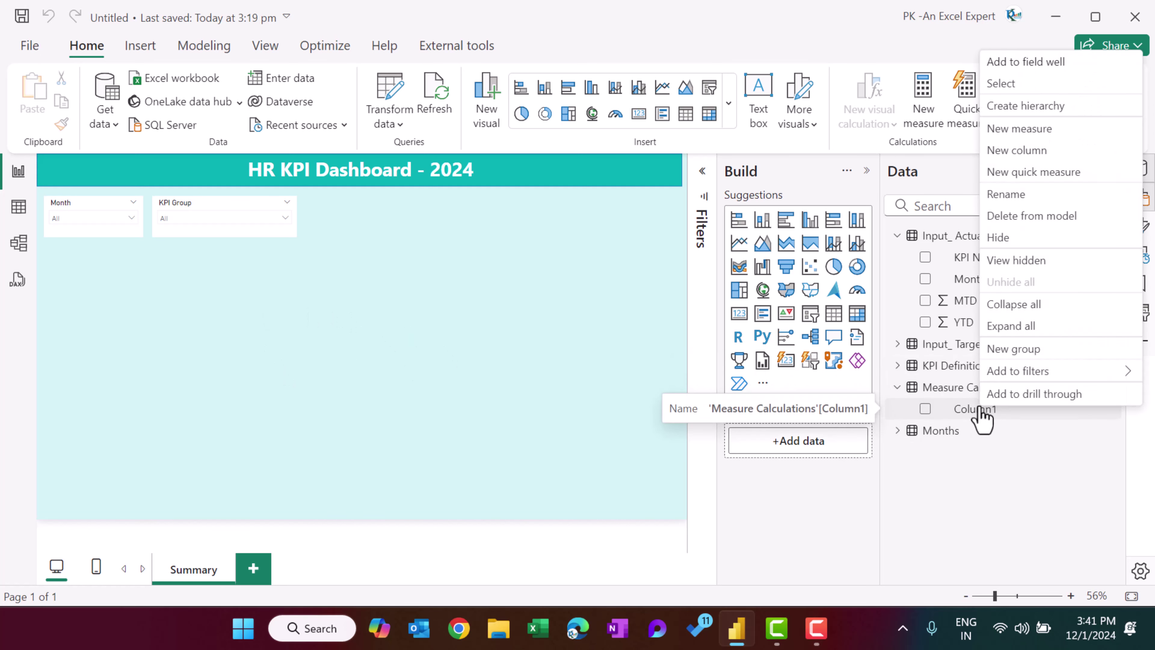
left_click(1039, 133)
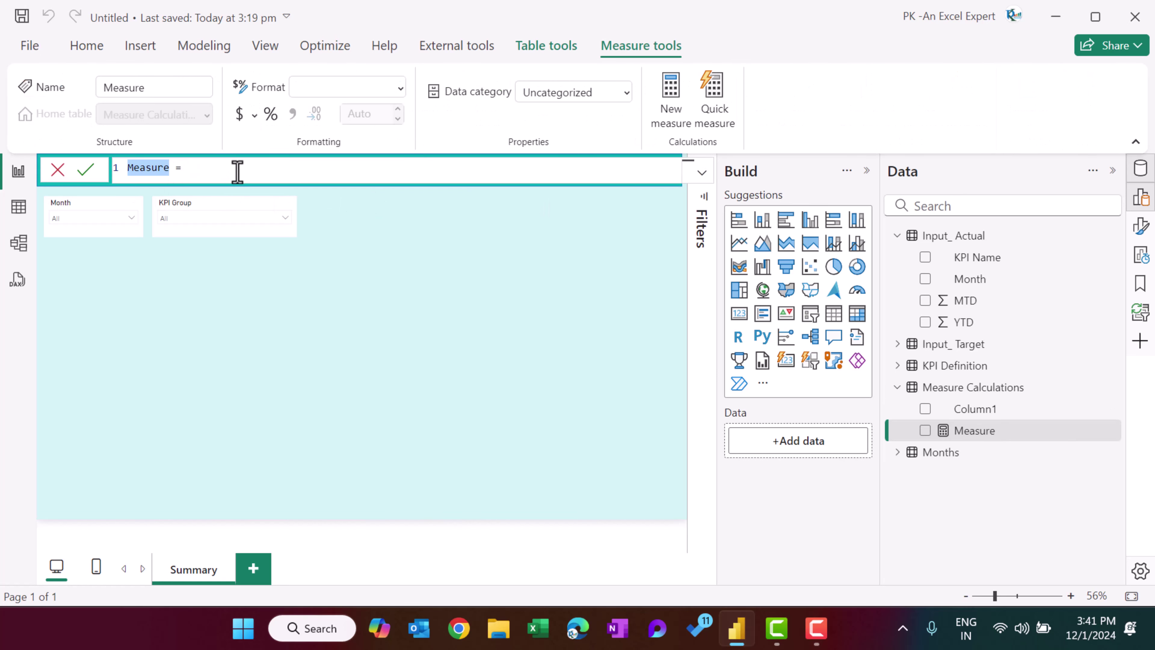
type("CY")
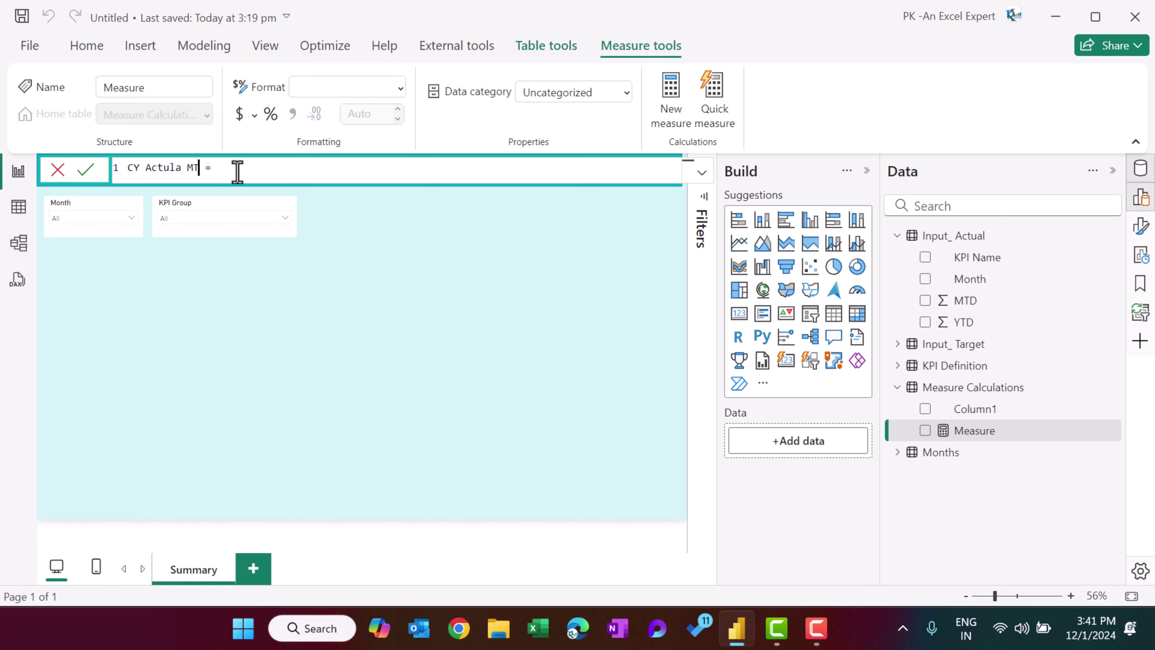
type(" Actula MTD")
left_click(295, 169)
type("su")
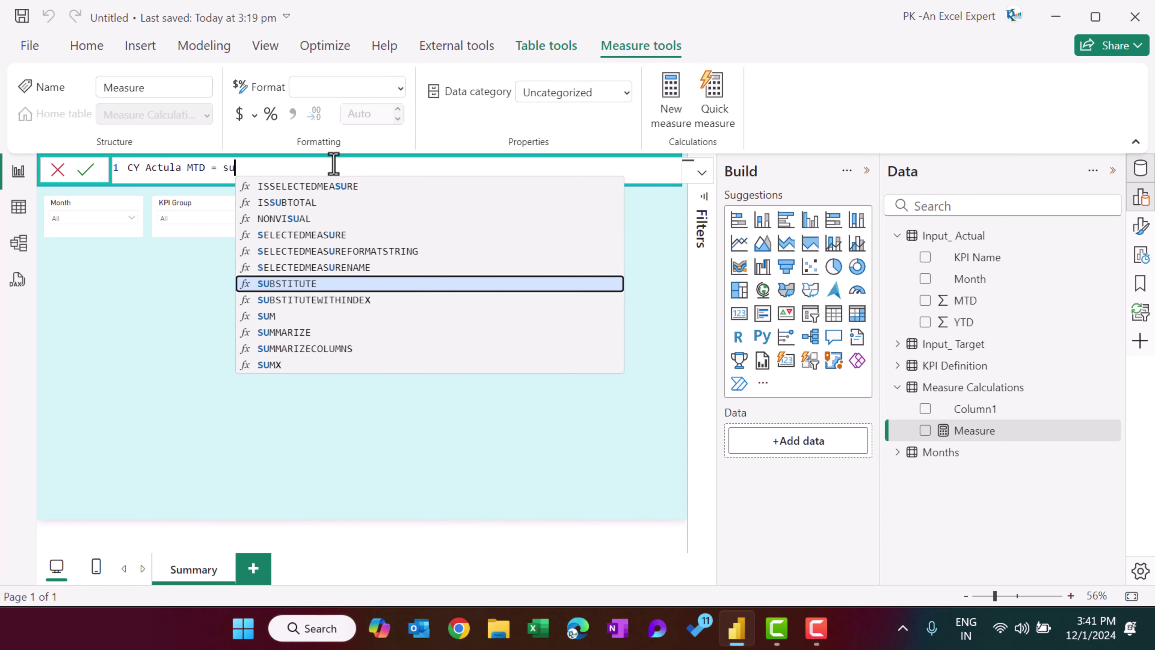
key("Tab")
type("mt")
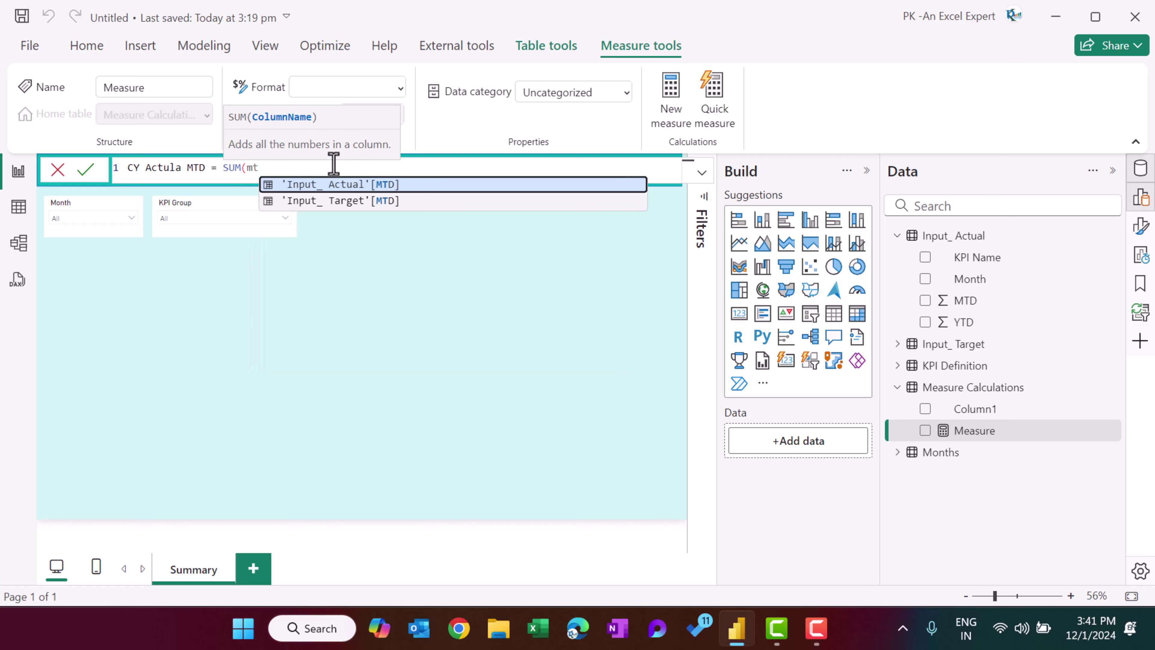
key("Tab")
type(")")
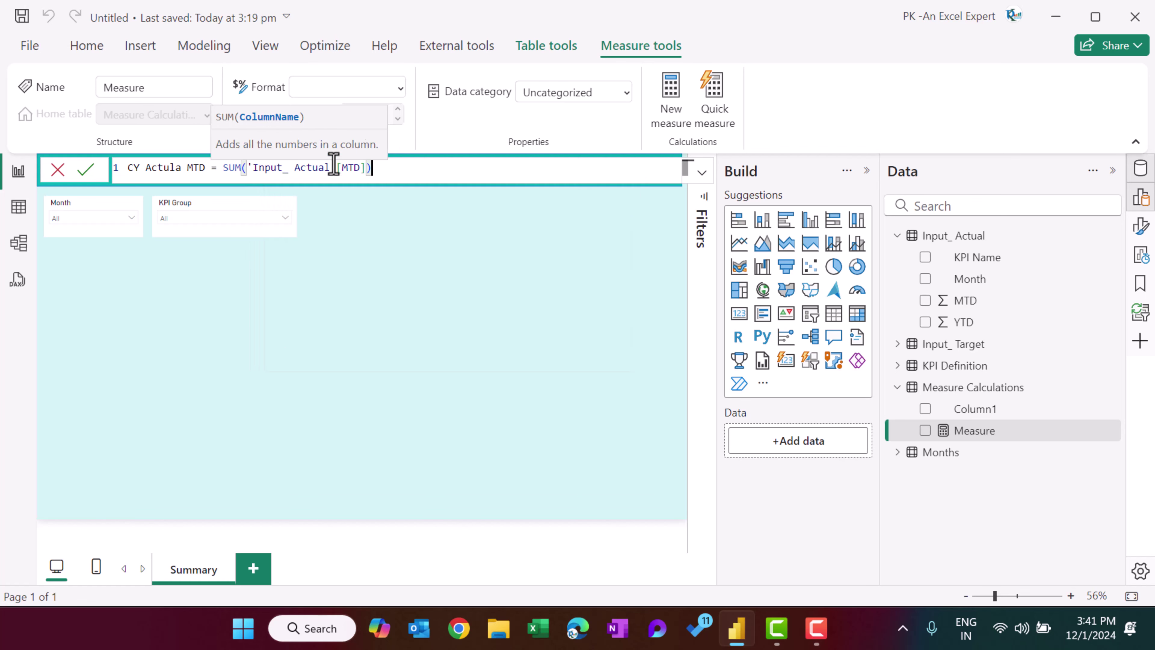
key("Return")
Create the measure CY Target MTD = SUM('Input_ Target'[MTD]) in the Measure Calculations table.
left_click(673, 93)
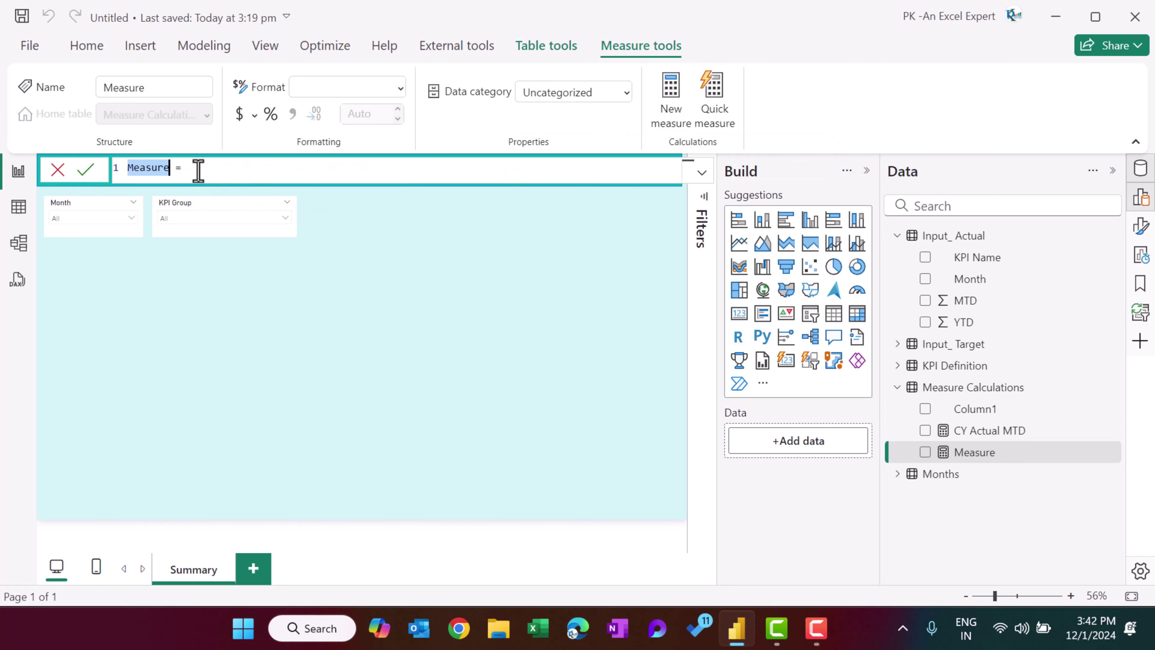
type("CY Target MTD =")
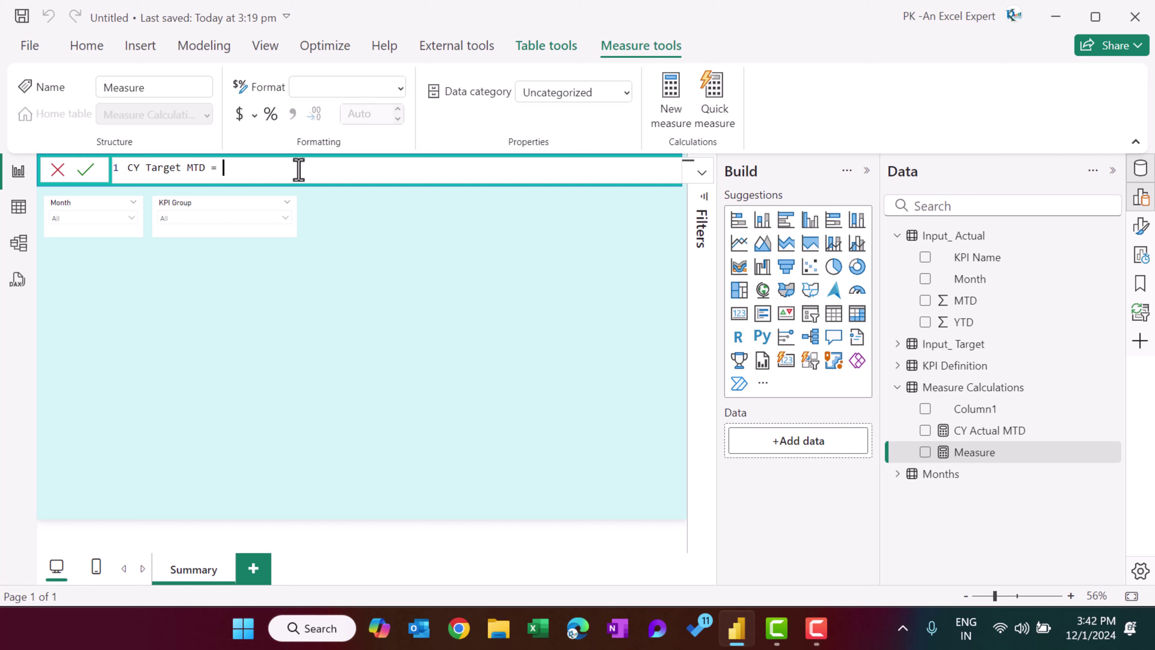
type(" SUM(tar")
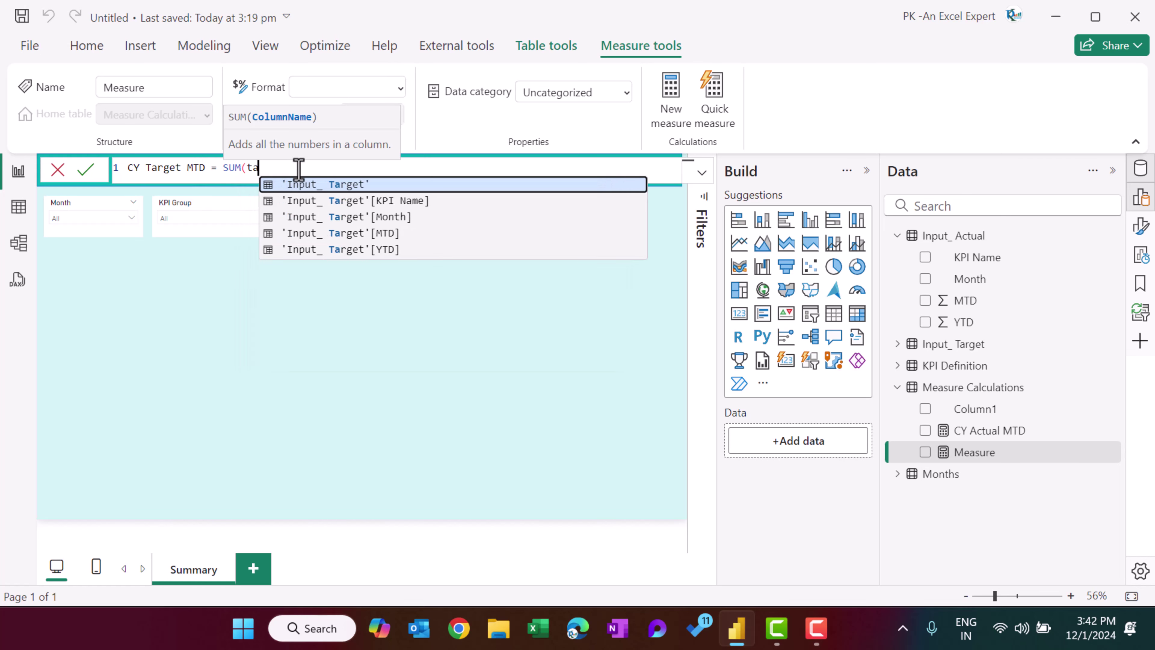
key("Down")
key("Down")
key("Down")
key("Tab")
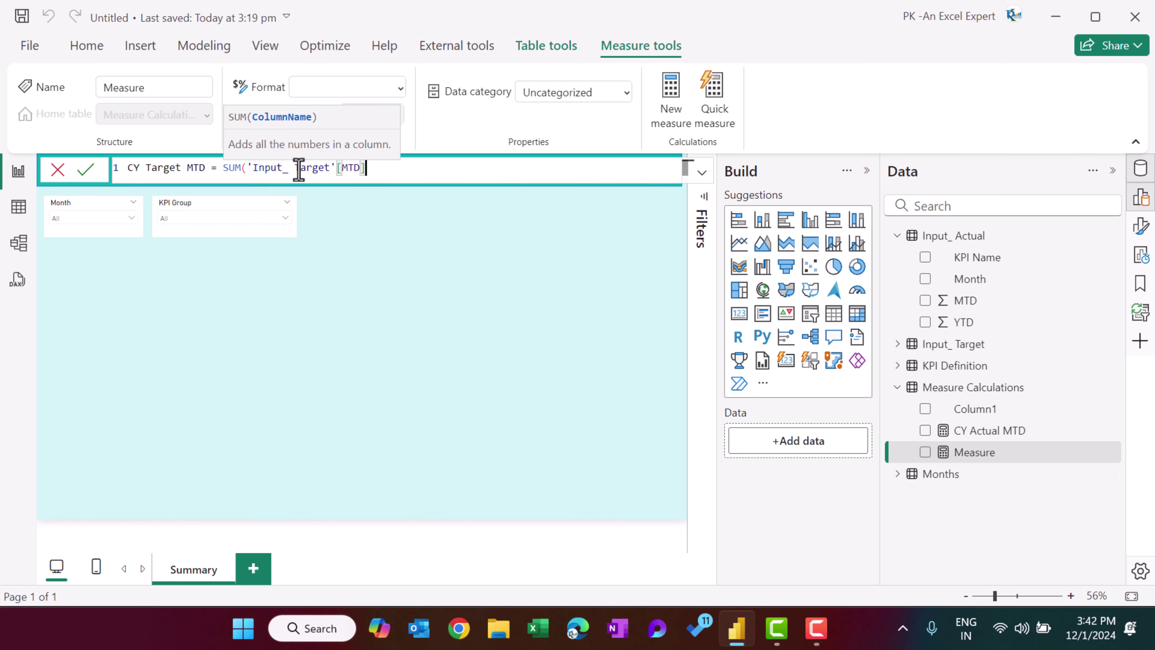
type(")")
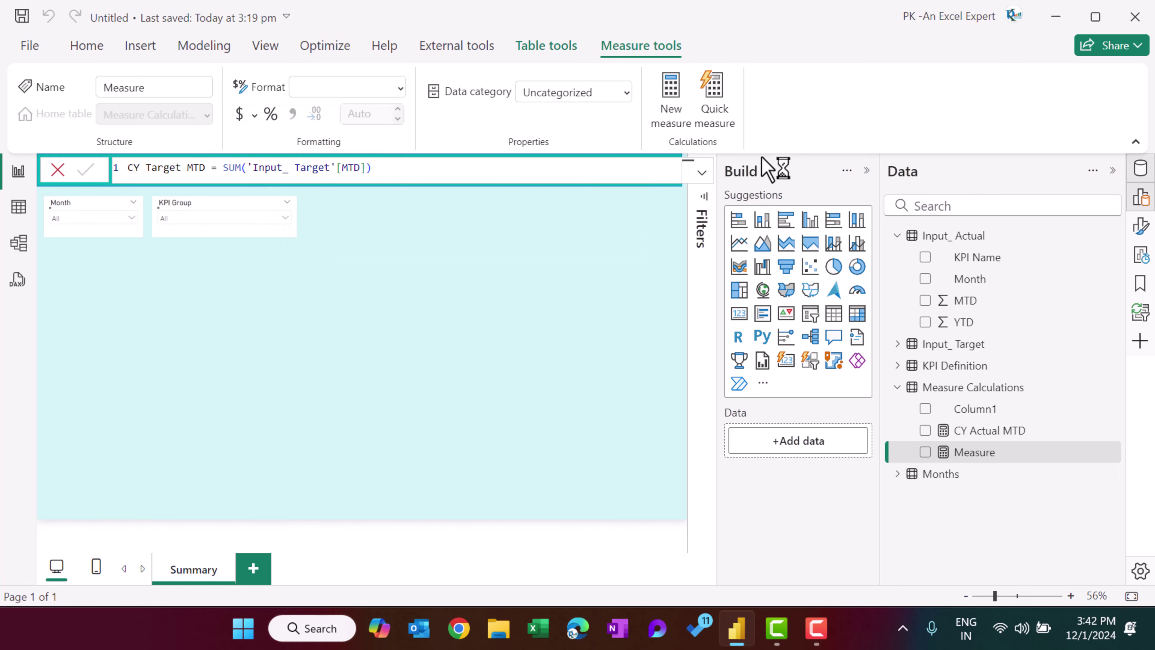
key("Return")
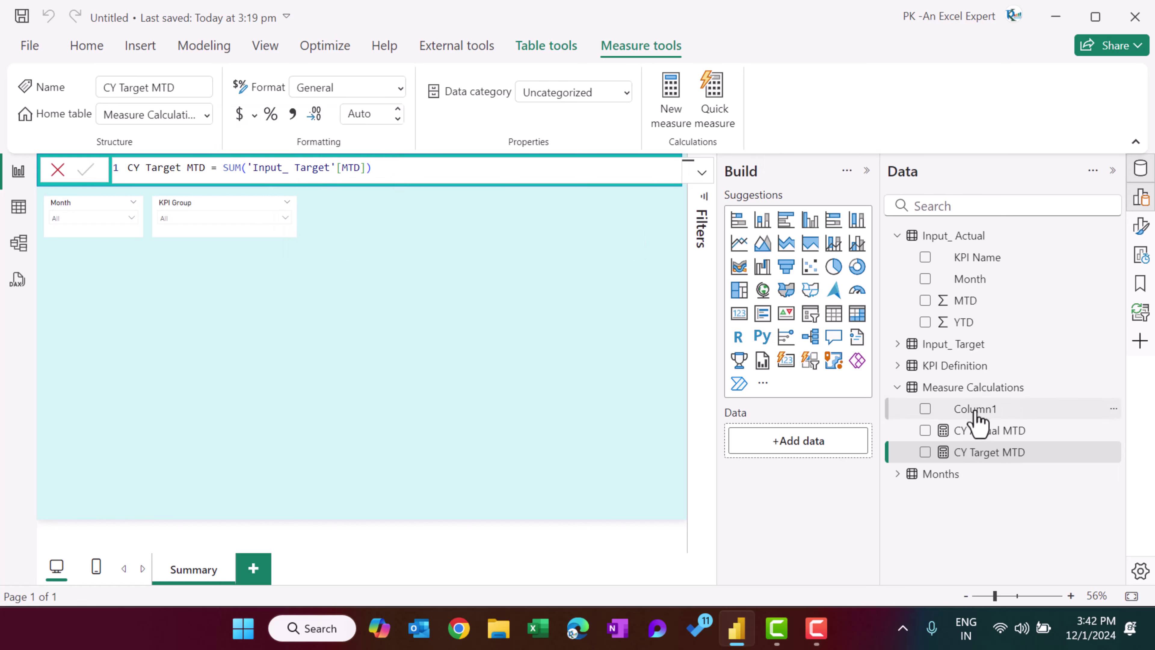
Delete the placeholder Column1 from the Measure Calculations table.
left_click(1114, 409)
left_click(1039, 223)
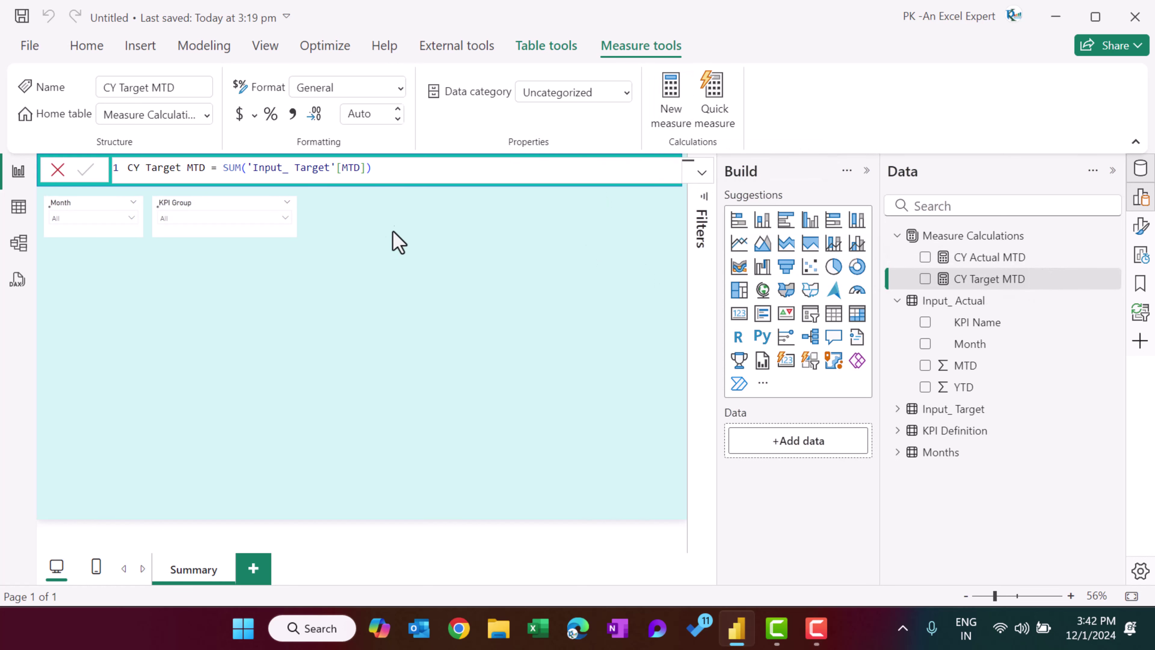
Create the measure Target Vs Actual MTD = DIVIDE([CY Actual MTD],[CY Target MTD],BLANK()) in the Measure Calculations table.
type("Target Vs Actual MTa")
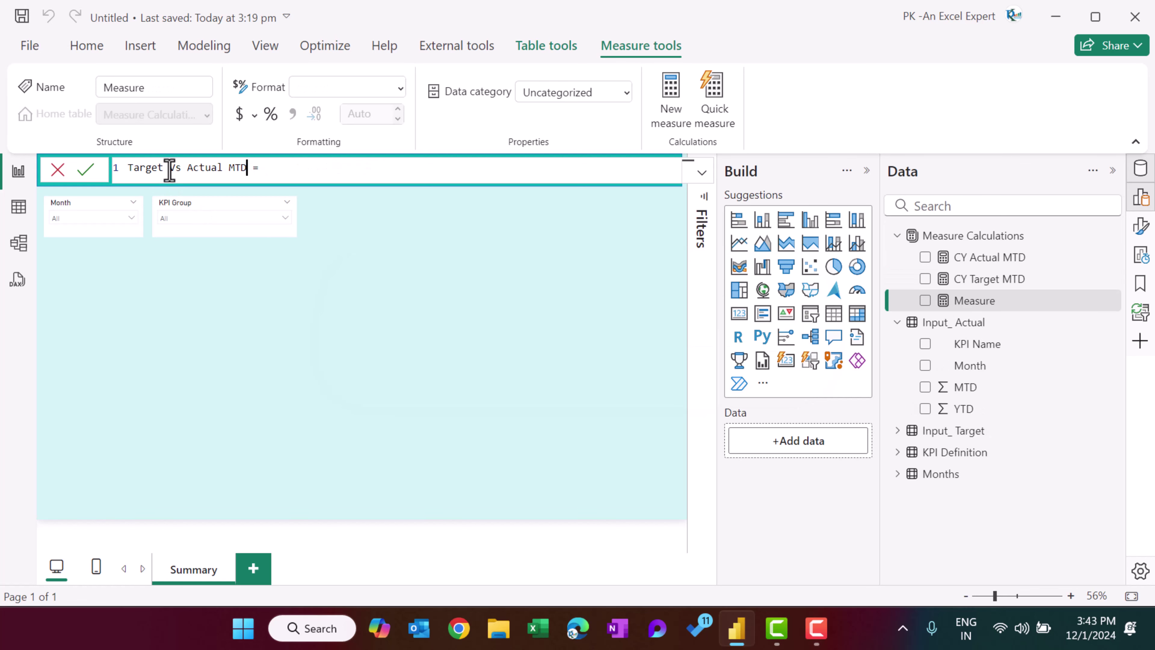
left_click(301, 175)
type("div")
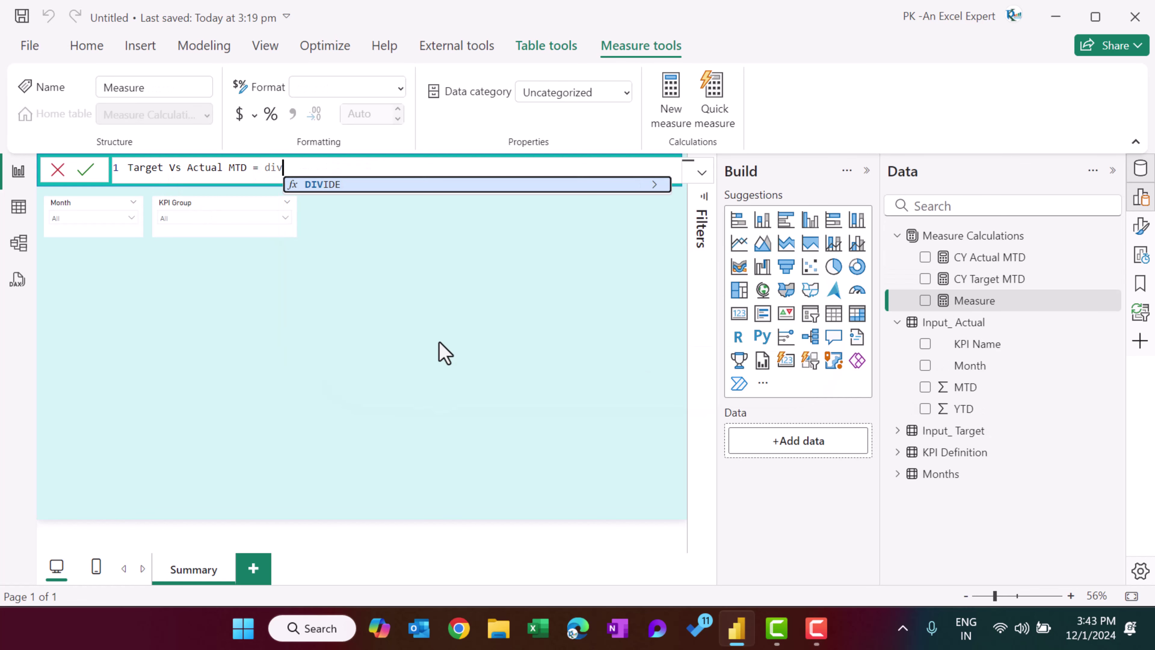
key("Tab")
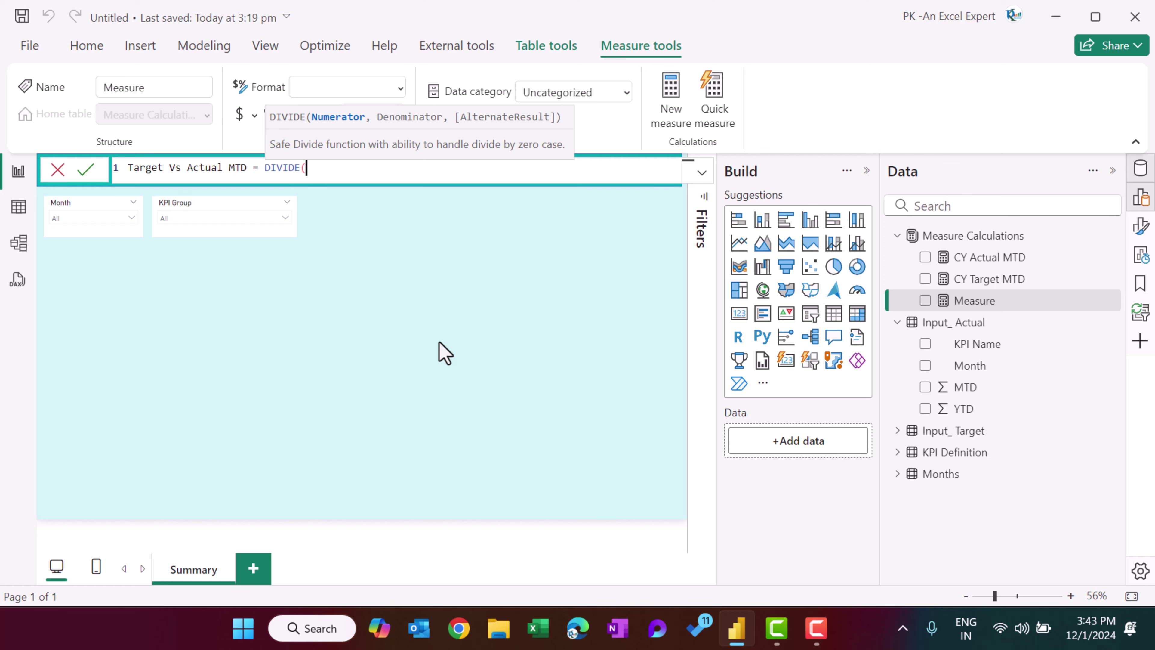
type("act")
key("Tab")
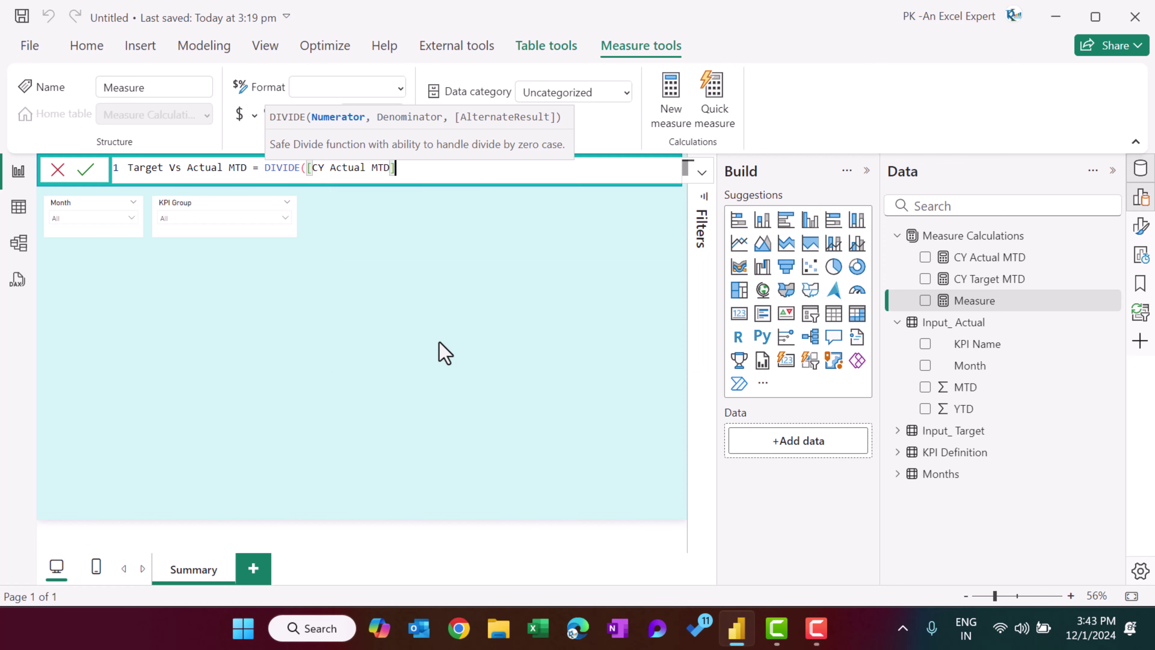
type(",targ")
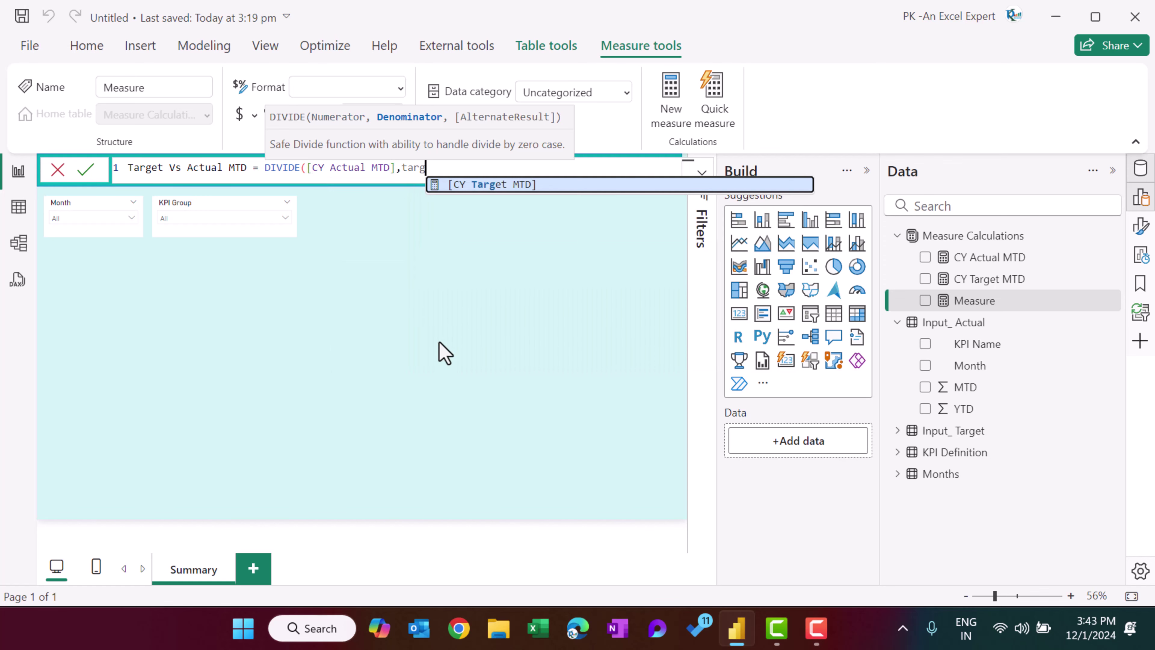
key("Tab")
type(",b")
key("Tab")
type(")")
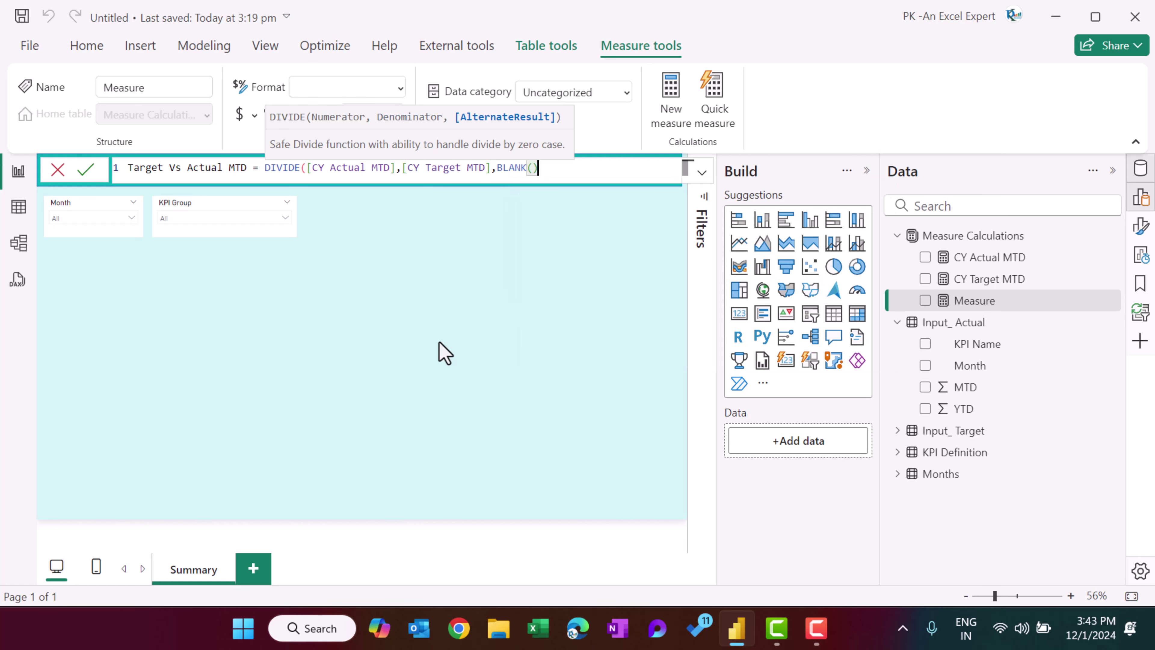
type(")")
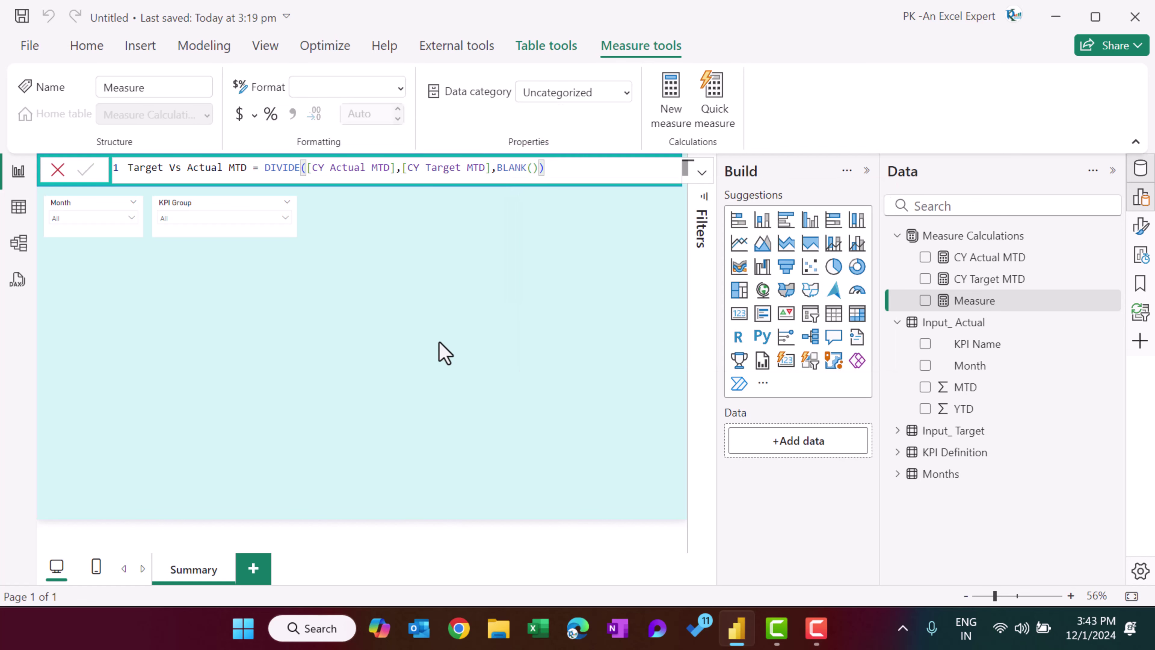
key("Return")
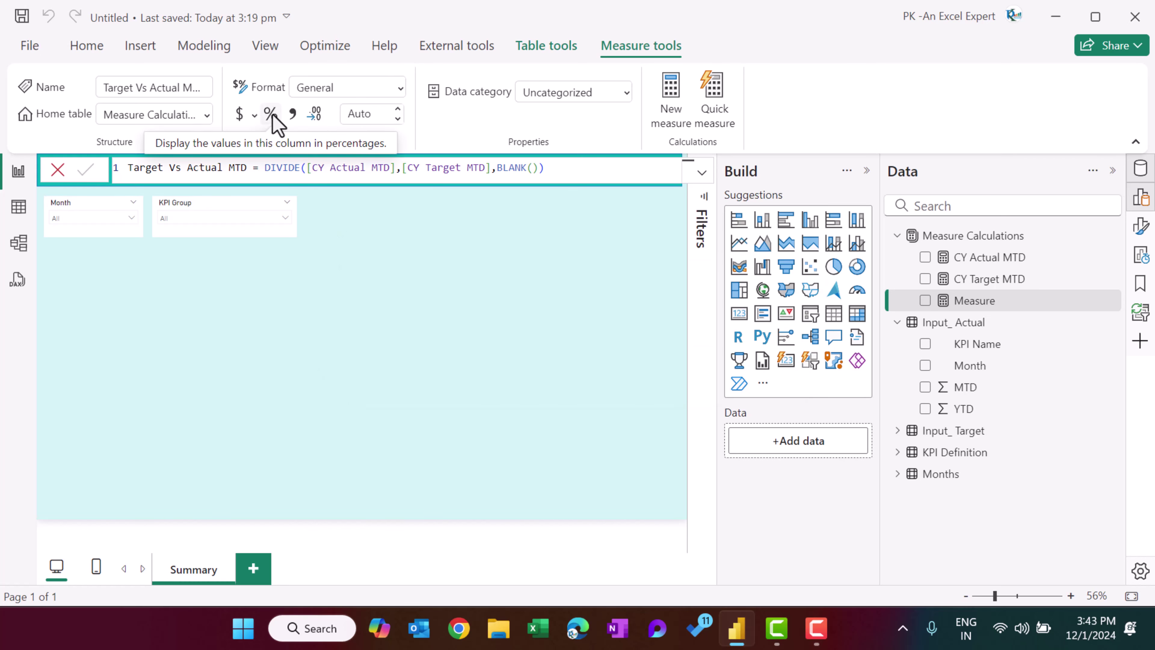
Format the Target Vs Actual MTD measure as a percentage with 0 decimal places.
left_click(374, 116)
type("0")
key("Return")
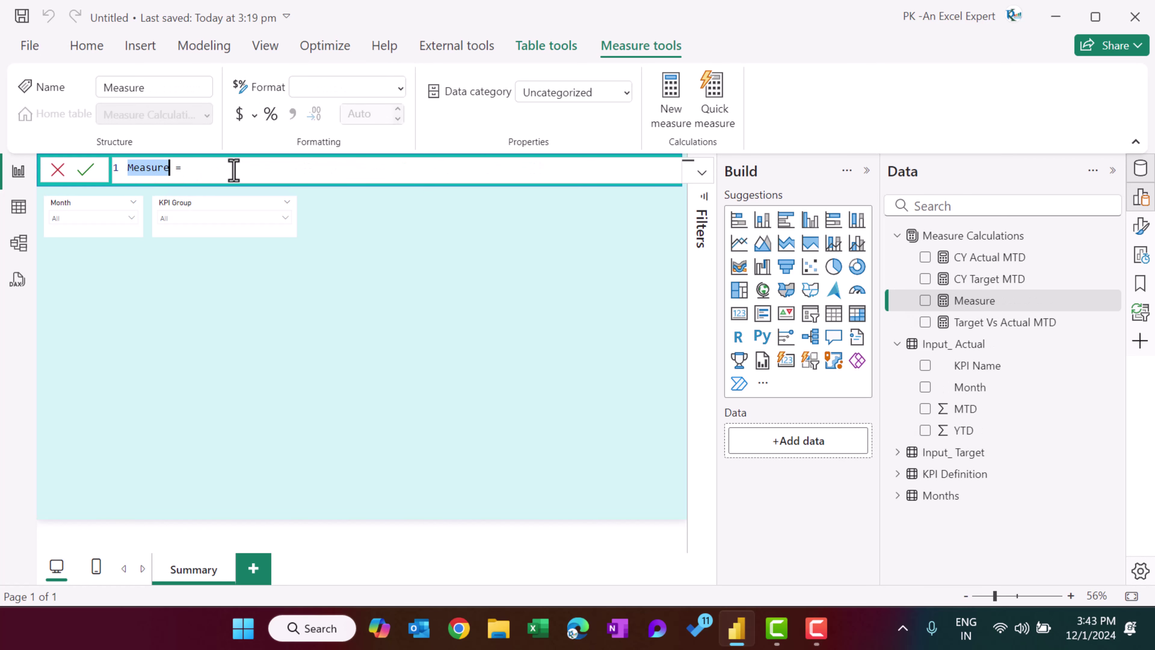
Create the measure PY MTD = CALCULATE(SUM('Input_ Actual'[MTD]),SAMEPERIODLASTYEAR(Months[Month])) in the Measure Calculations table.
type("PY MTD =")
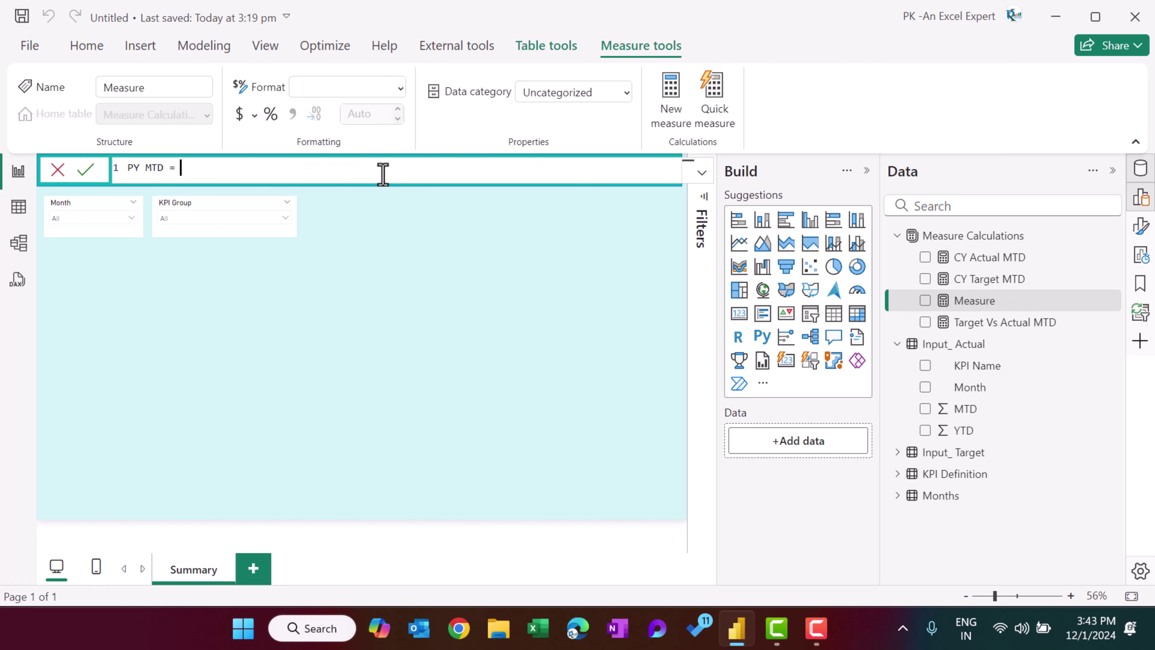
type(" cal")
key("Tab")
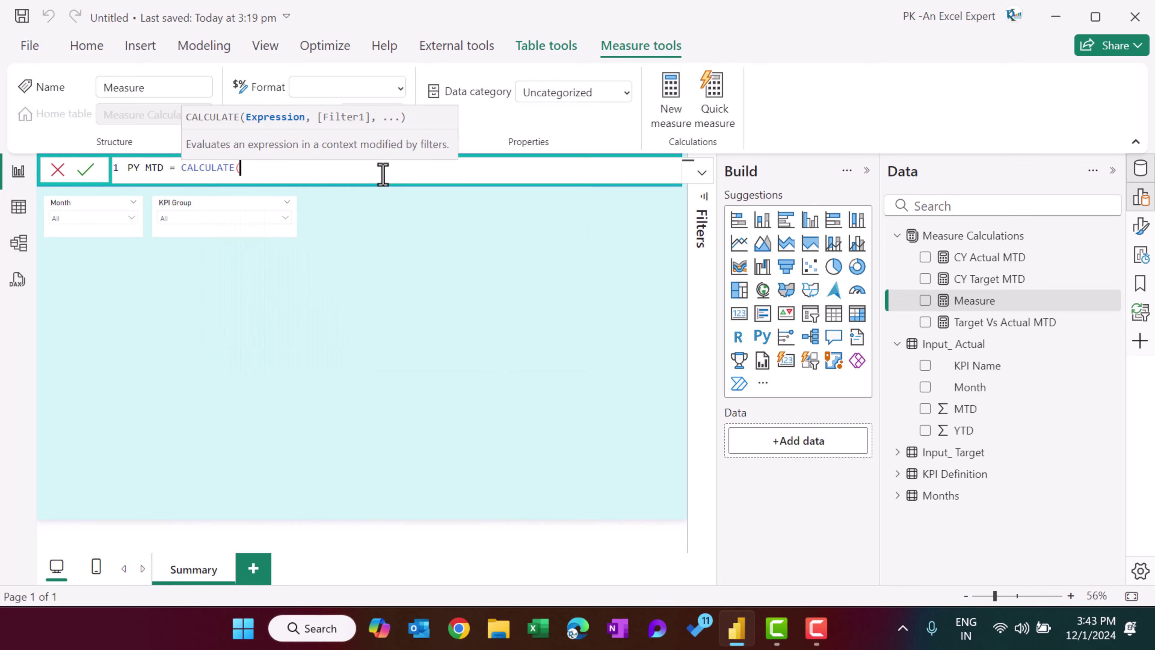
type("sum")
key("Tab")
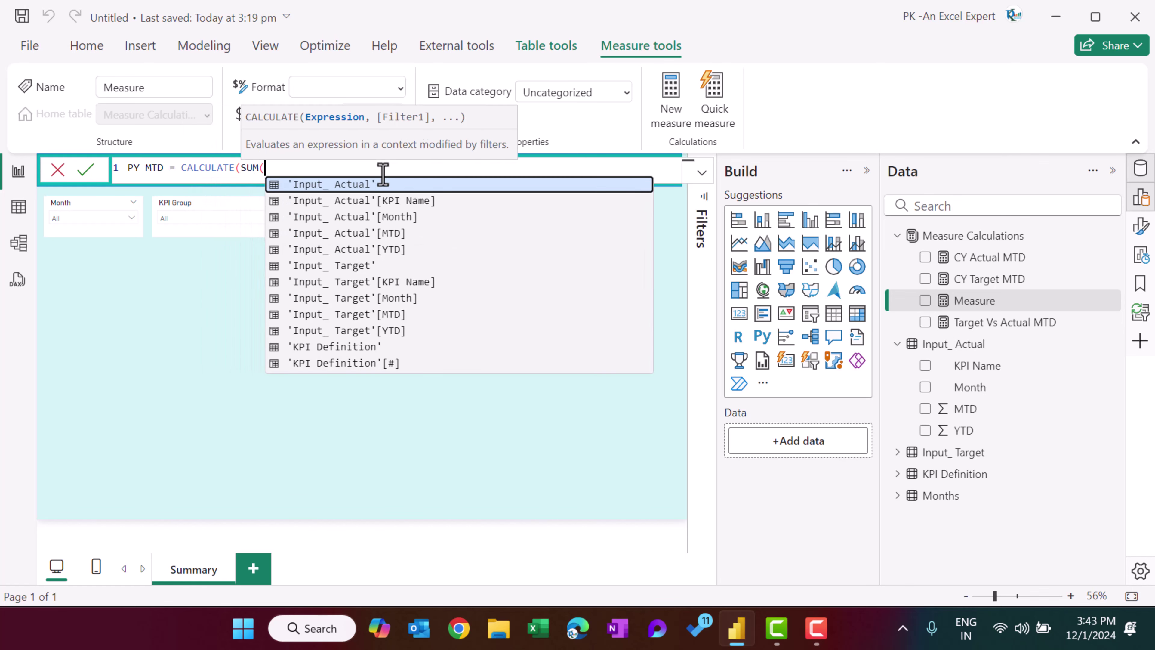
type("mt")
key("Tab")
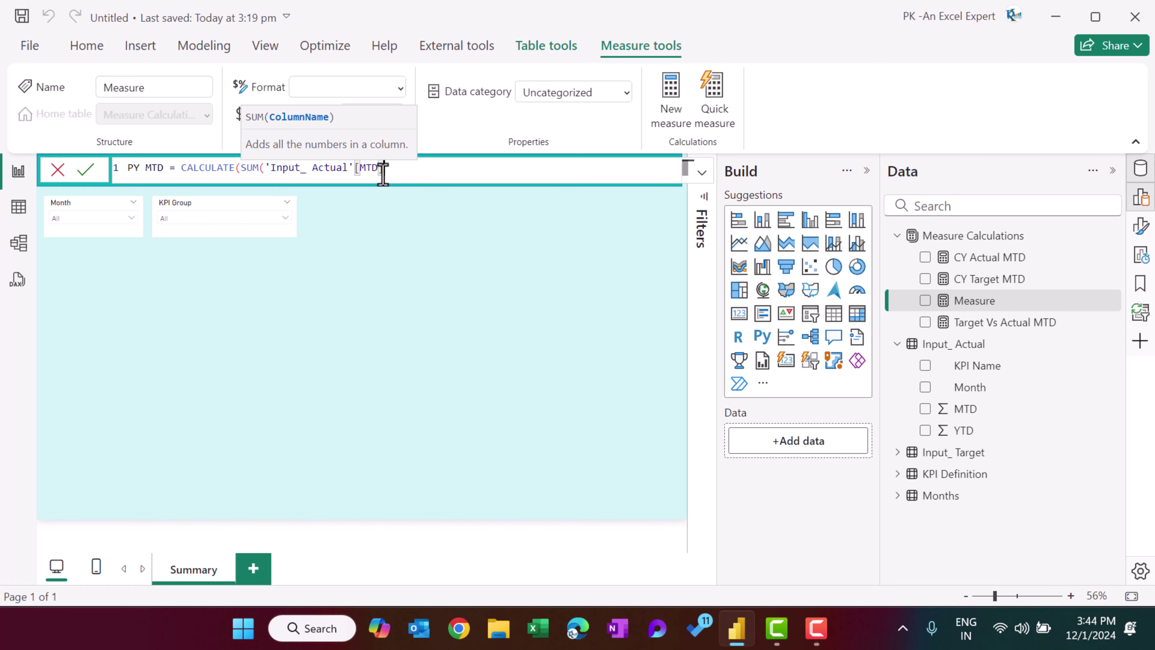
type("),sam")
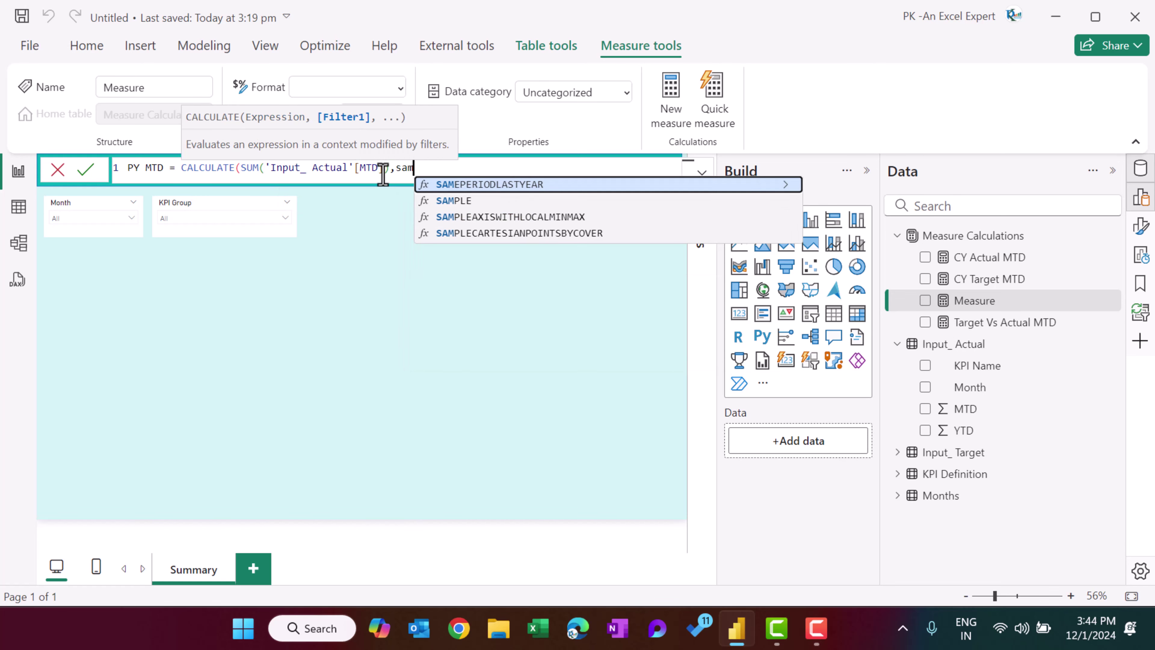
key("Tab")
type("mon")
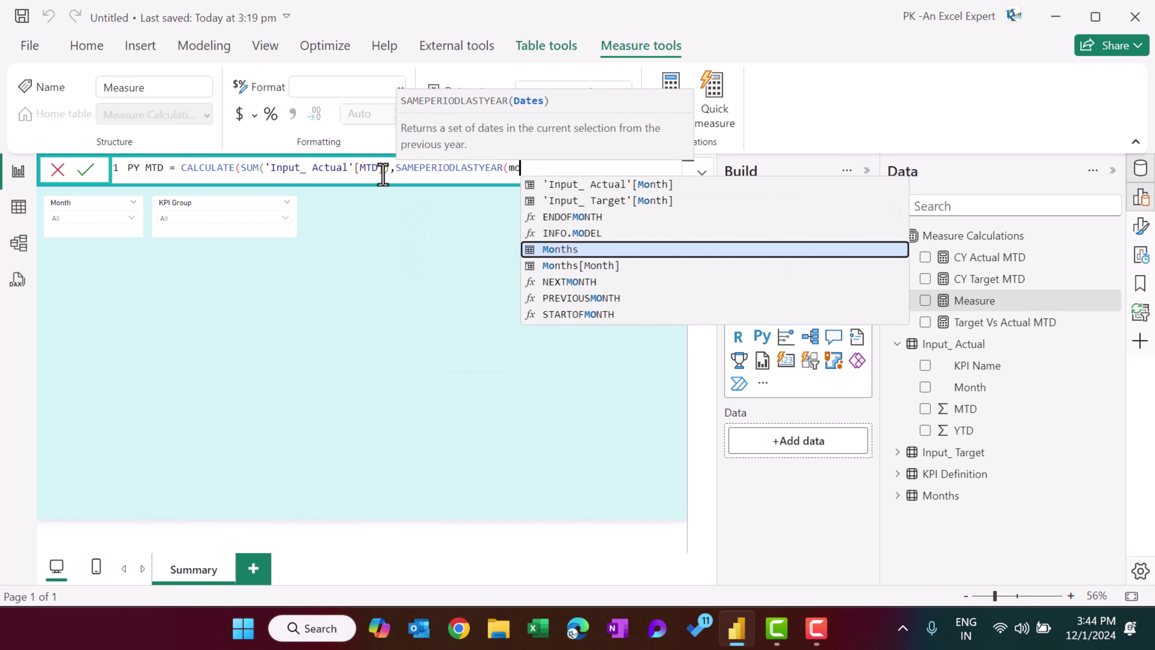
key("Up")
key("Down")
key("Down")
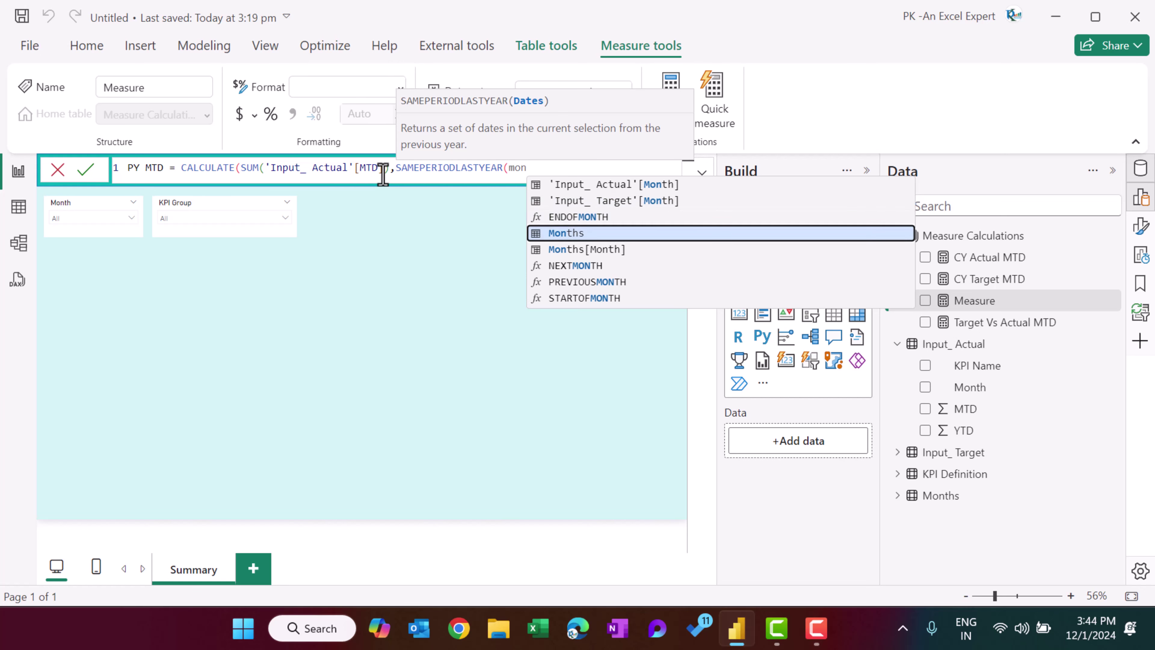
key("Tab")
type("))")
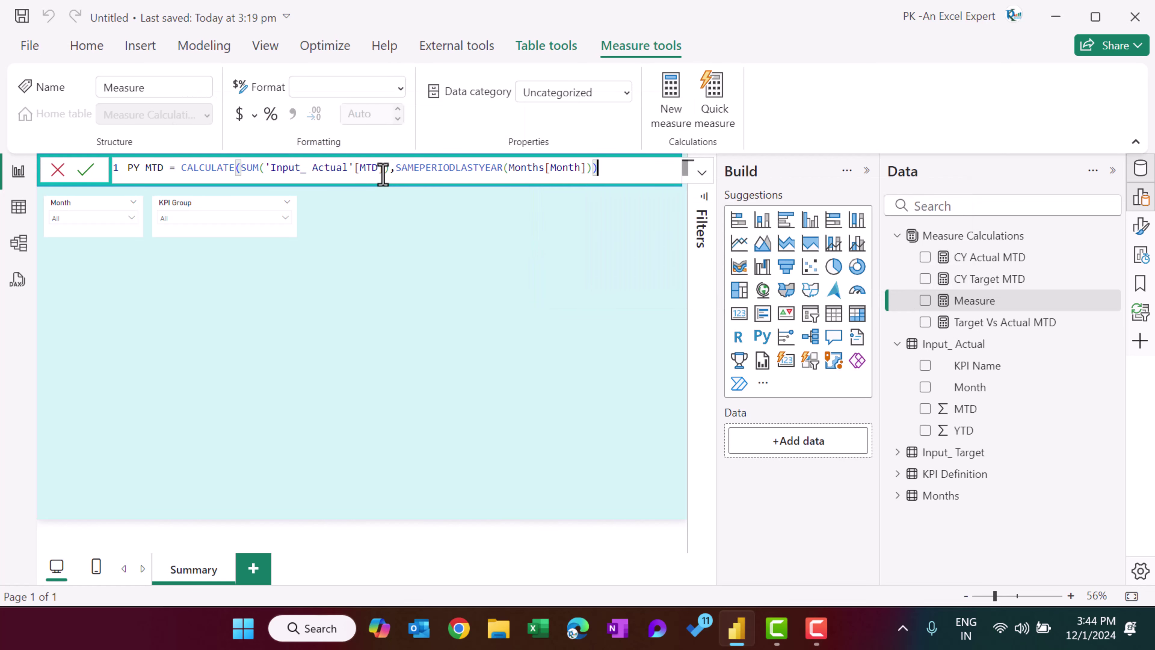
key("Return")
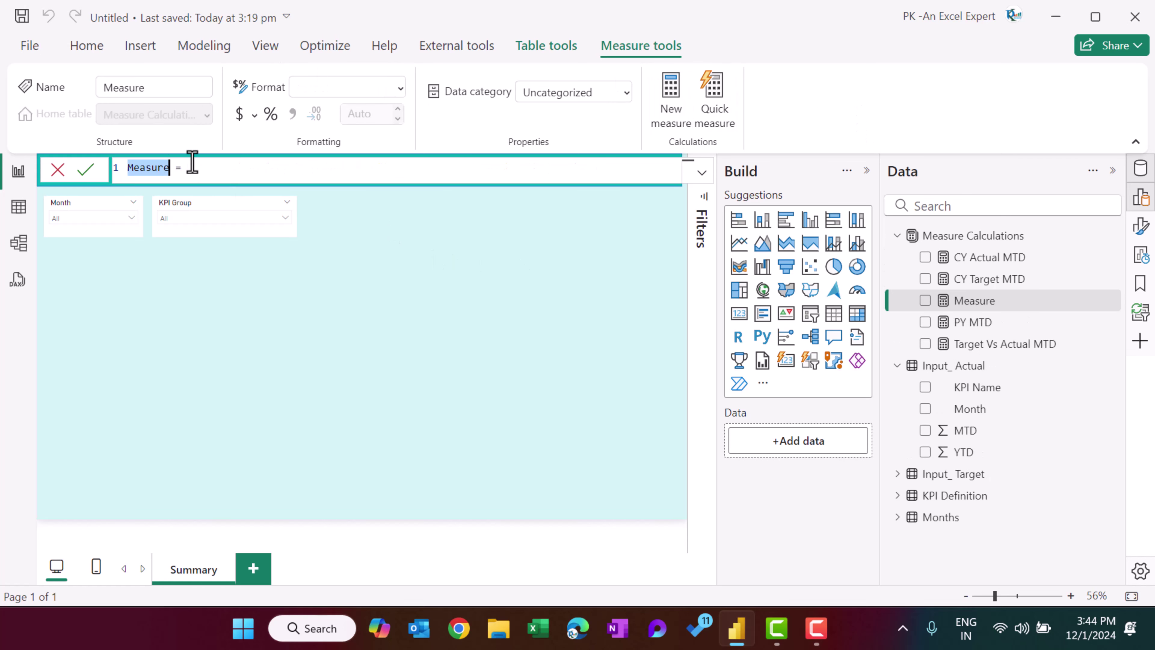
Create the measure CY Vs PY MTD = DIVIDE([CY Actual MTD],[PY MTD],BLANK()) and format it as a percentage with 0 decimal places.
type("CY Vs PY M")
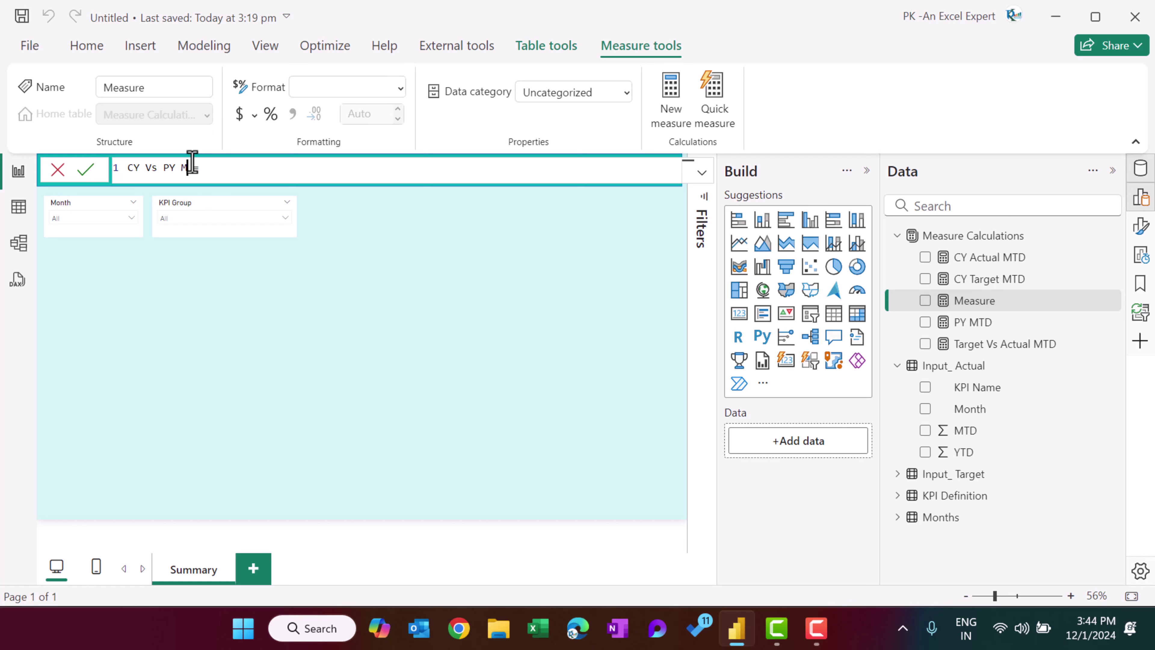
type("TD =")
left_click(373, 168)
type("DIVIDE(")
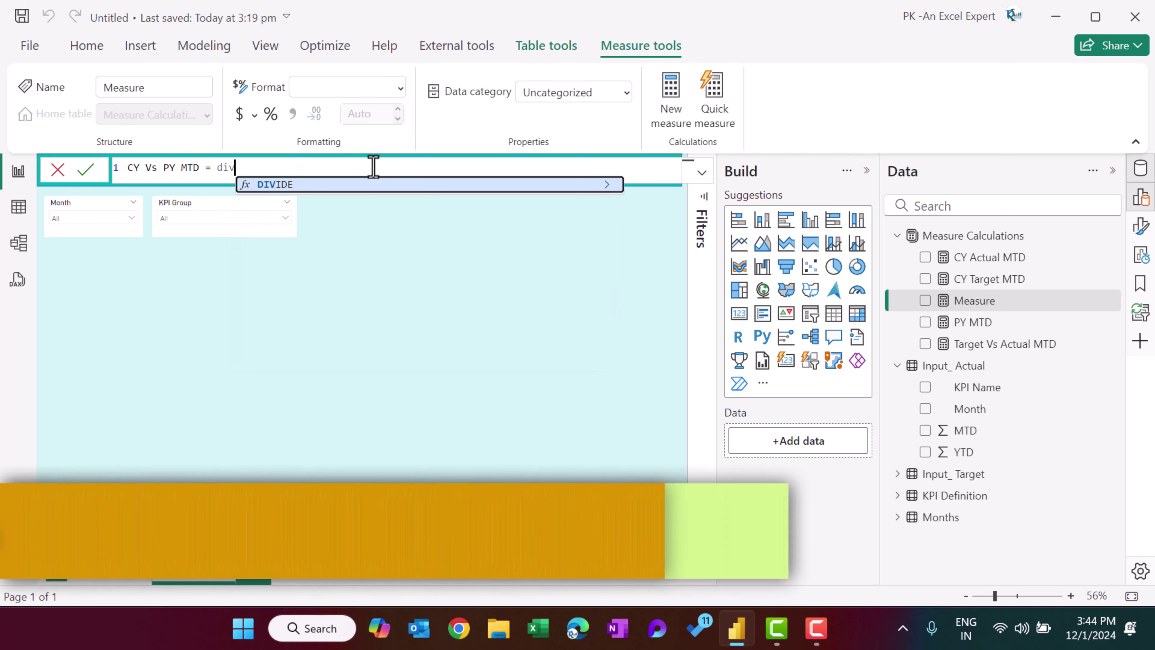
type("cy")
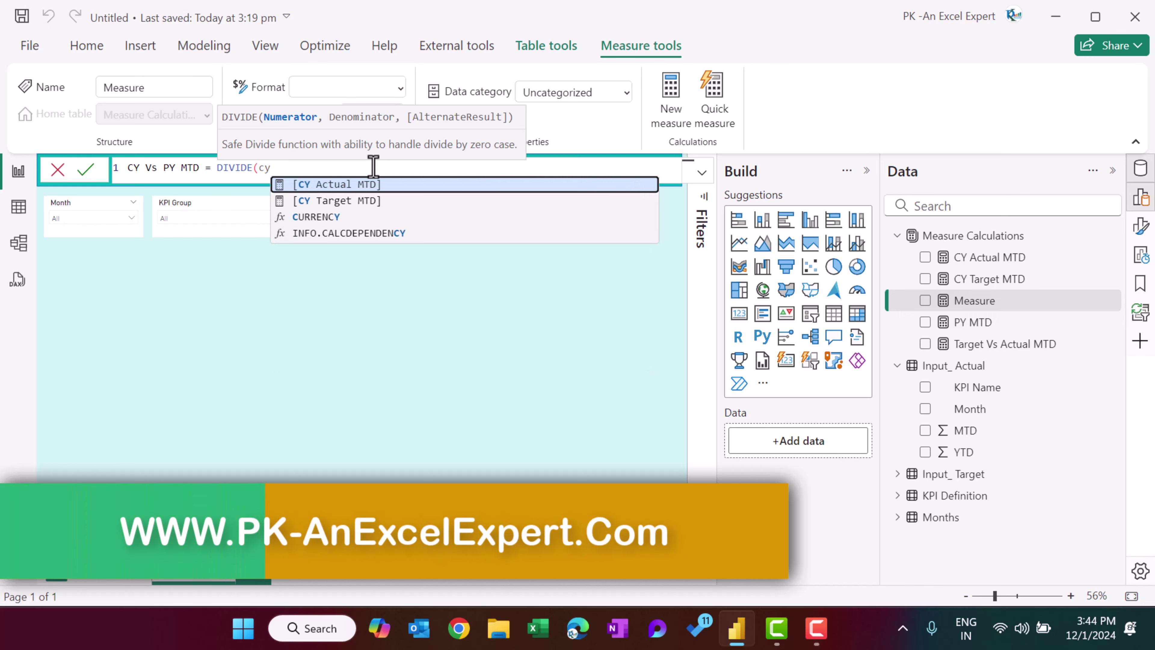
key("Tab")
type(",py")
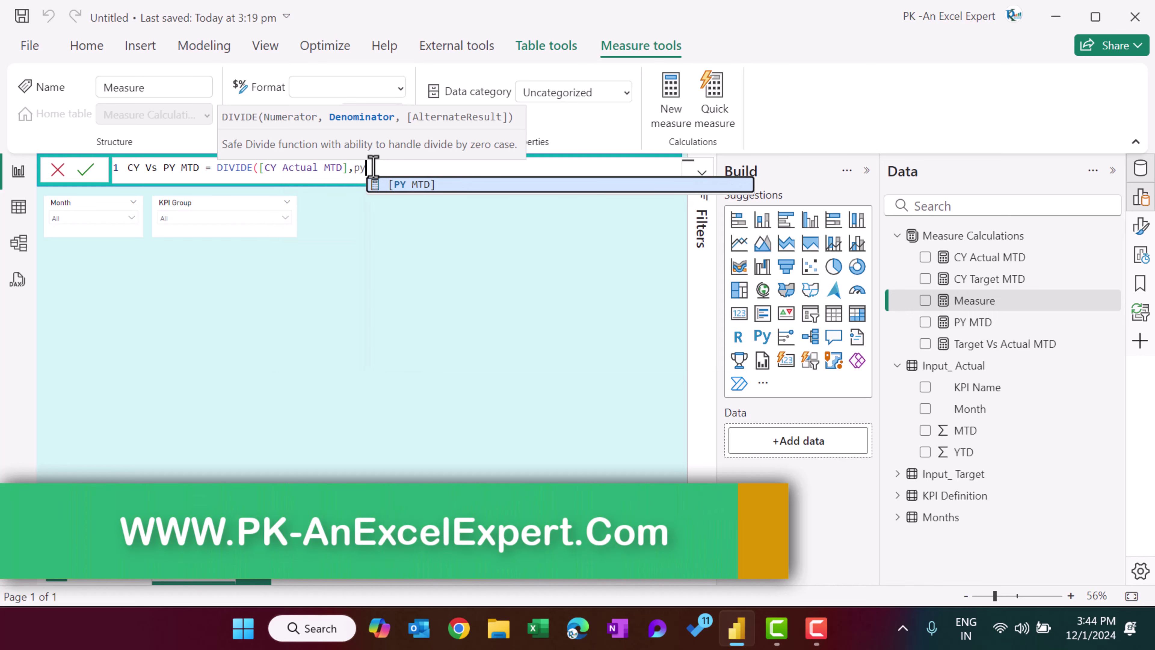
key("Tab")
type(",bl")
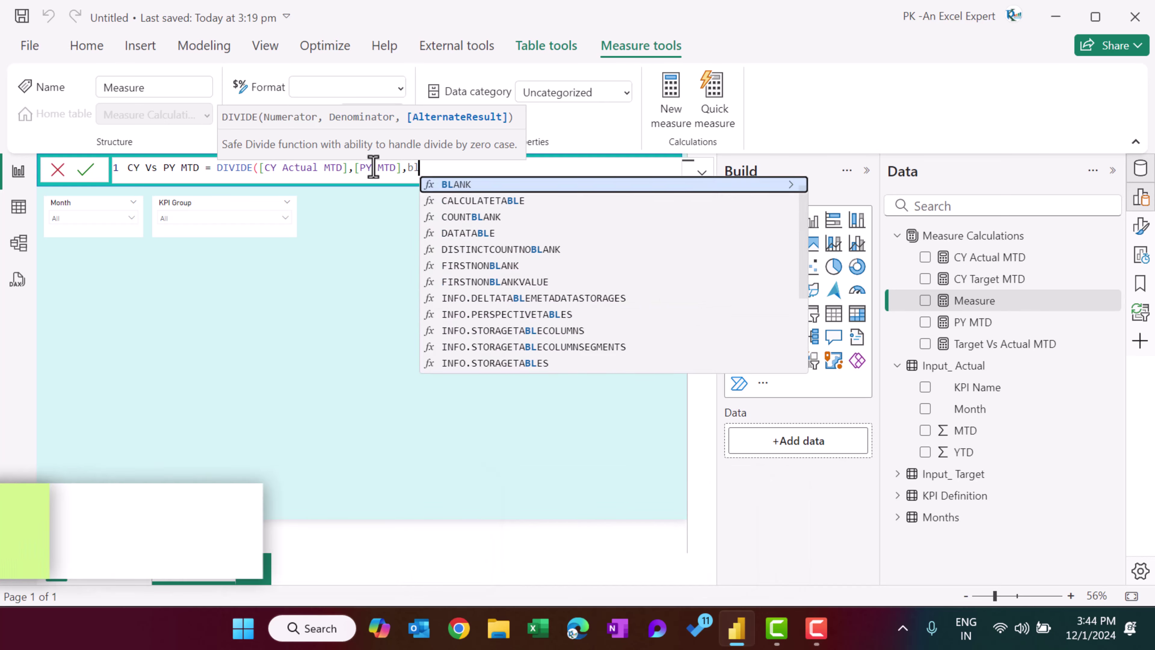
key("Tab")
type("))")
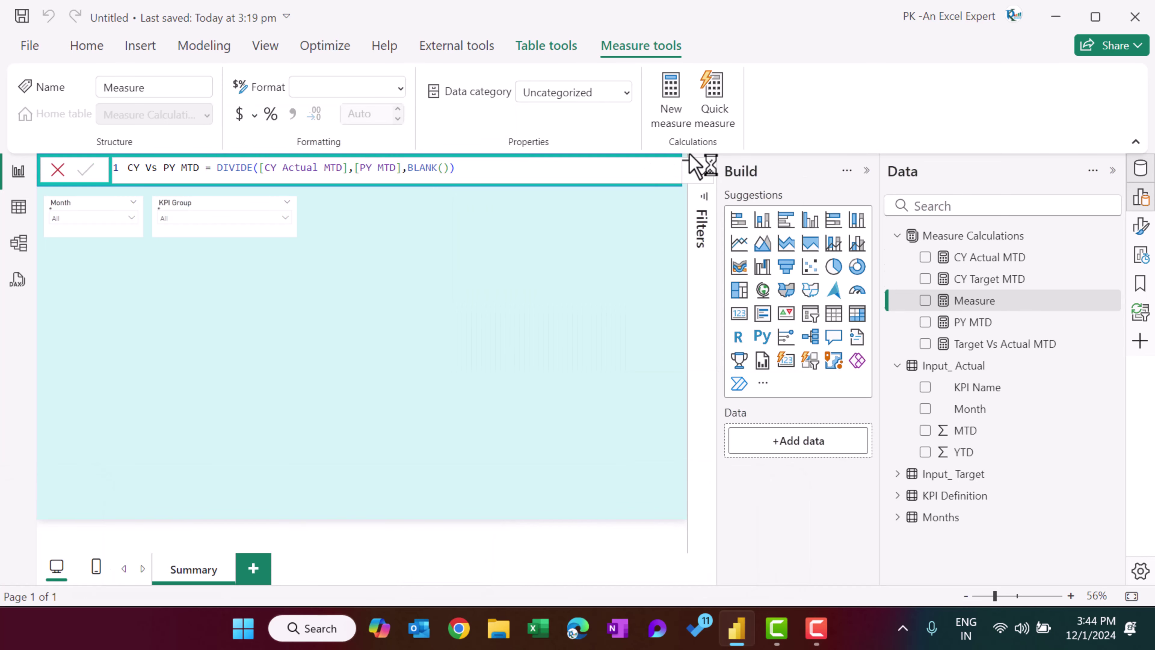
key("Return")
left_click(271, 114)
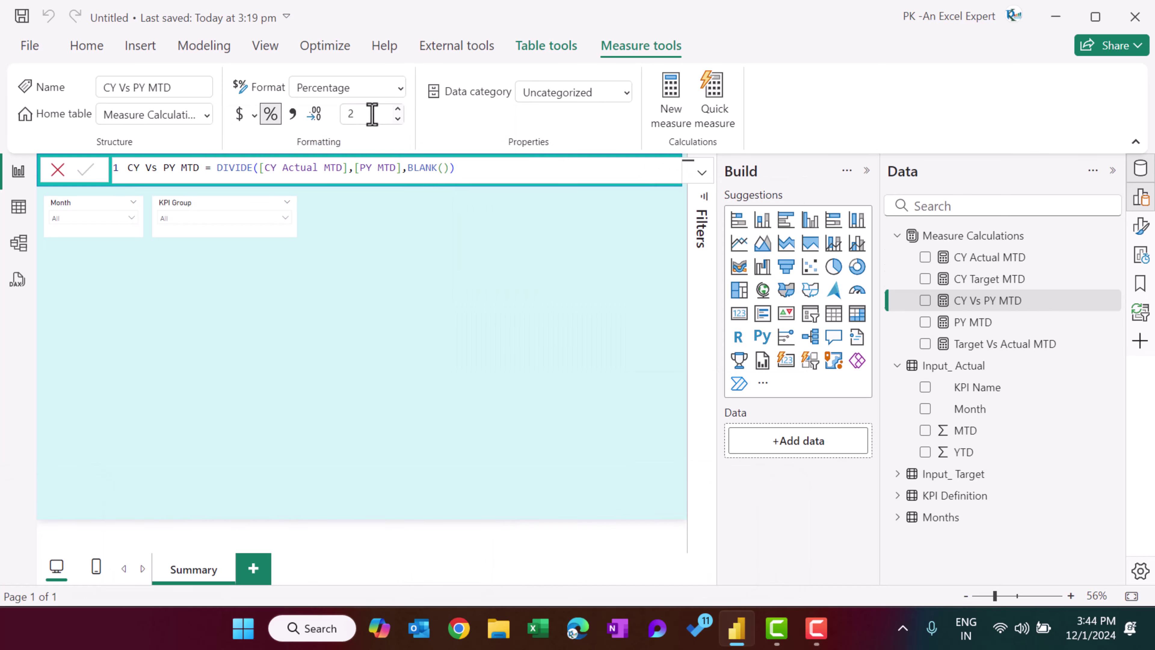
key("Return")
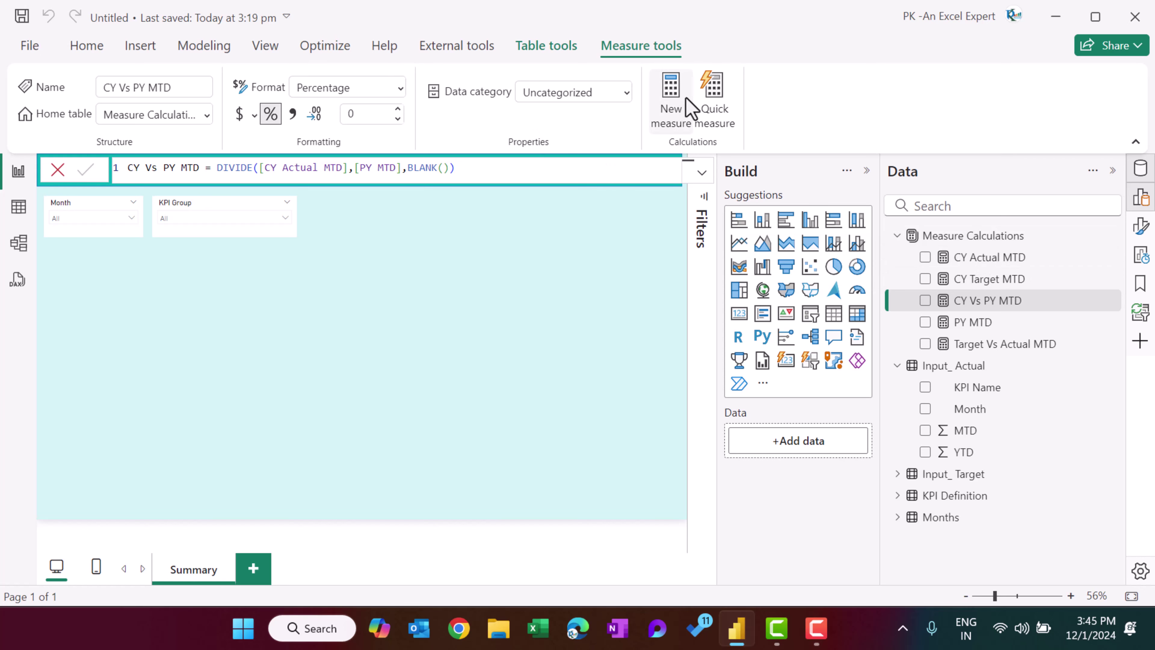
Create the measure CY Actual YTD = SUM('Input_ Actual'[YTD]) in the Measure Calculations table.
type("CY Actual YTD =")
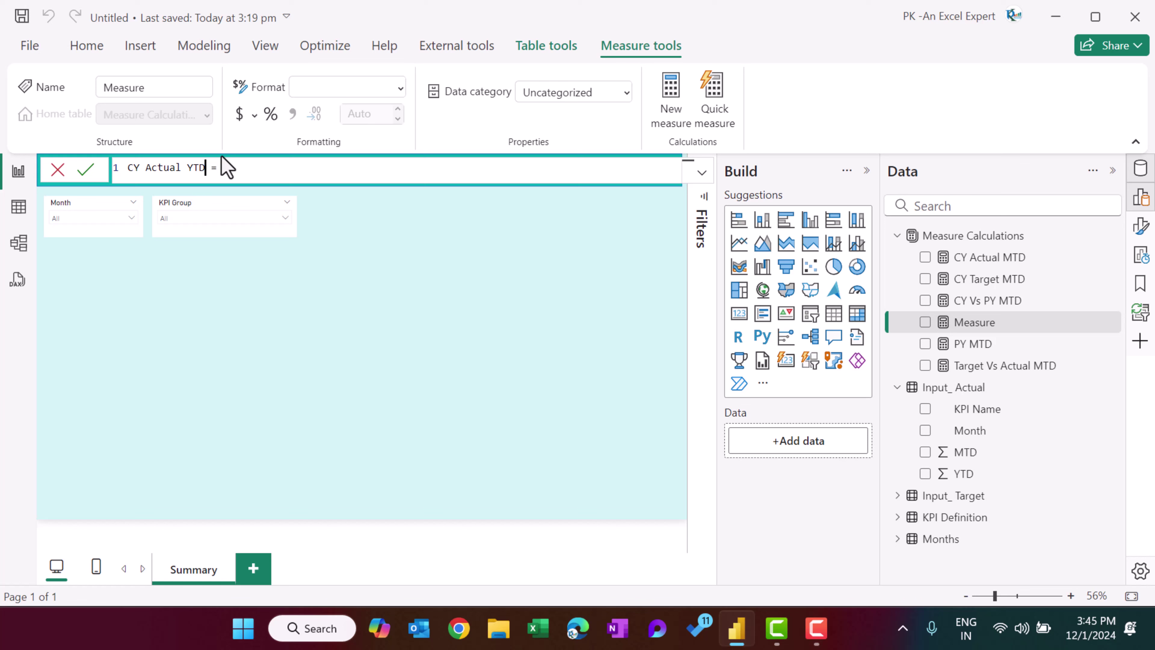
left_click(266, 175)
type("sum")
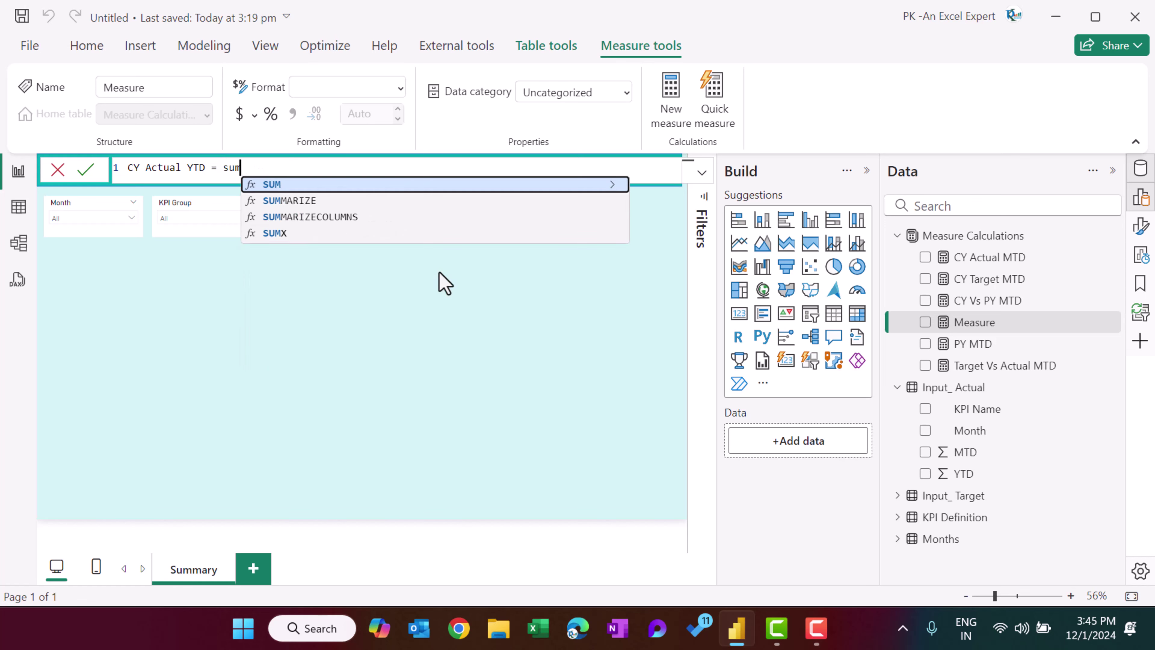
key("Tab")
type("yt")
key("Tab")
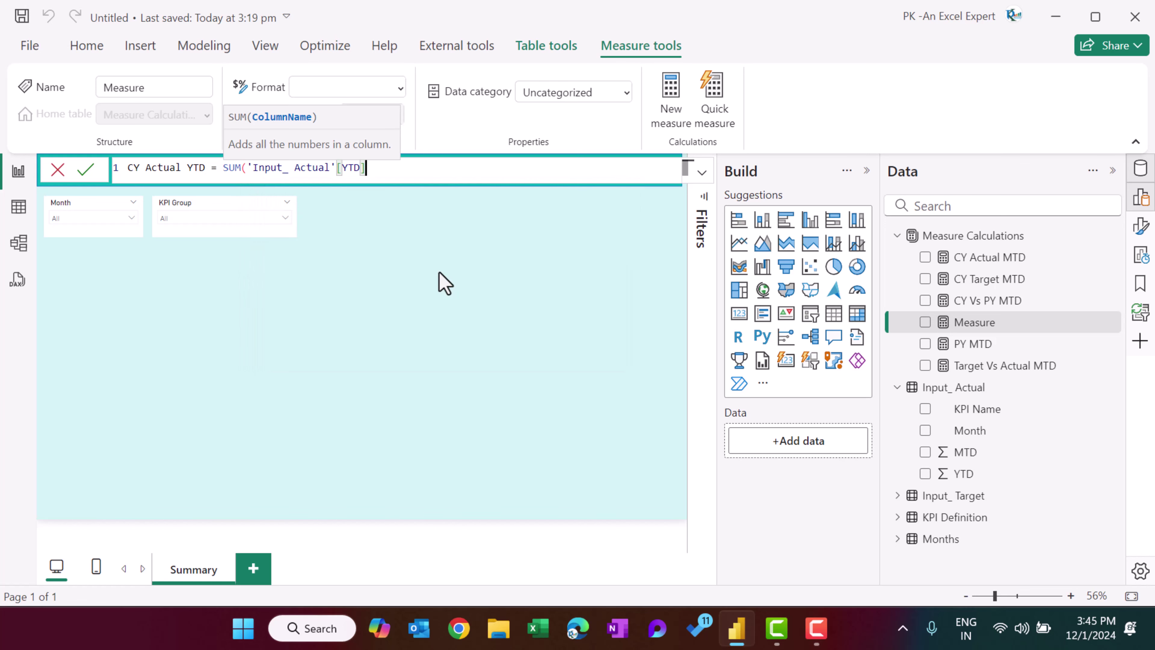
type(")")
key("Return")
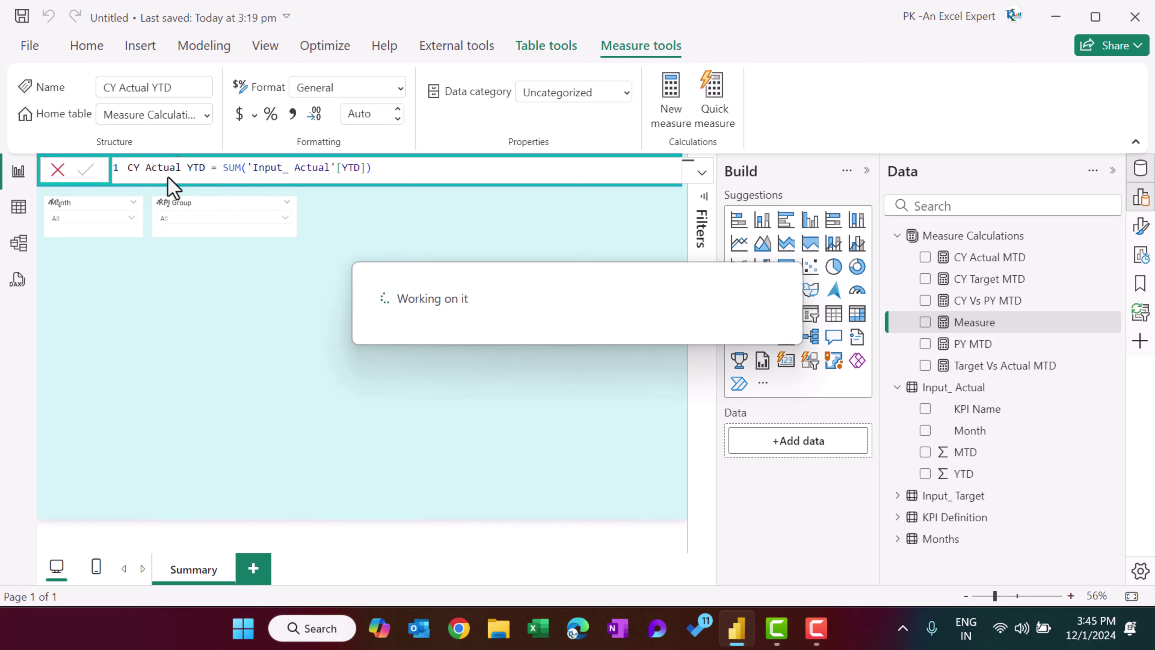
Create the measure CY Target YTD = SUM('Input_ Target'[YTD]) in the Measure Calculations table.
type("C")
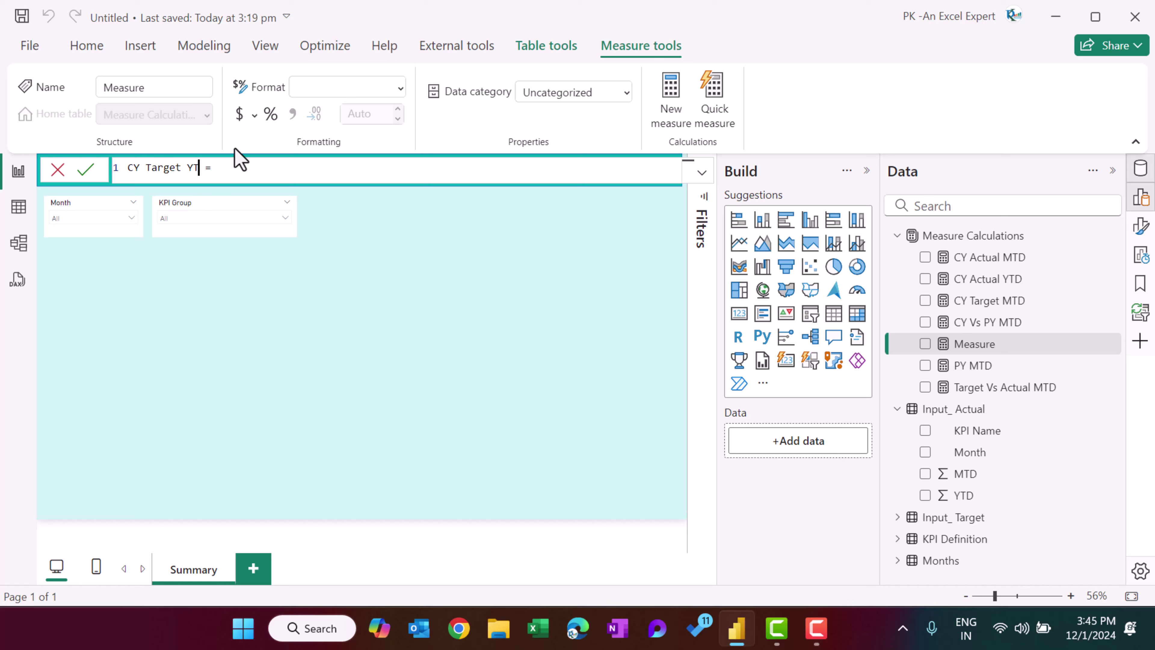
type("Y Target YTD = SUM(tar")
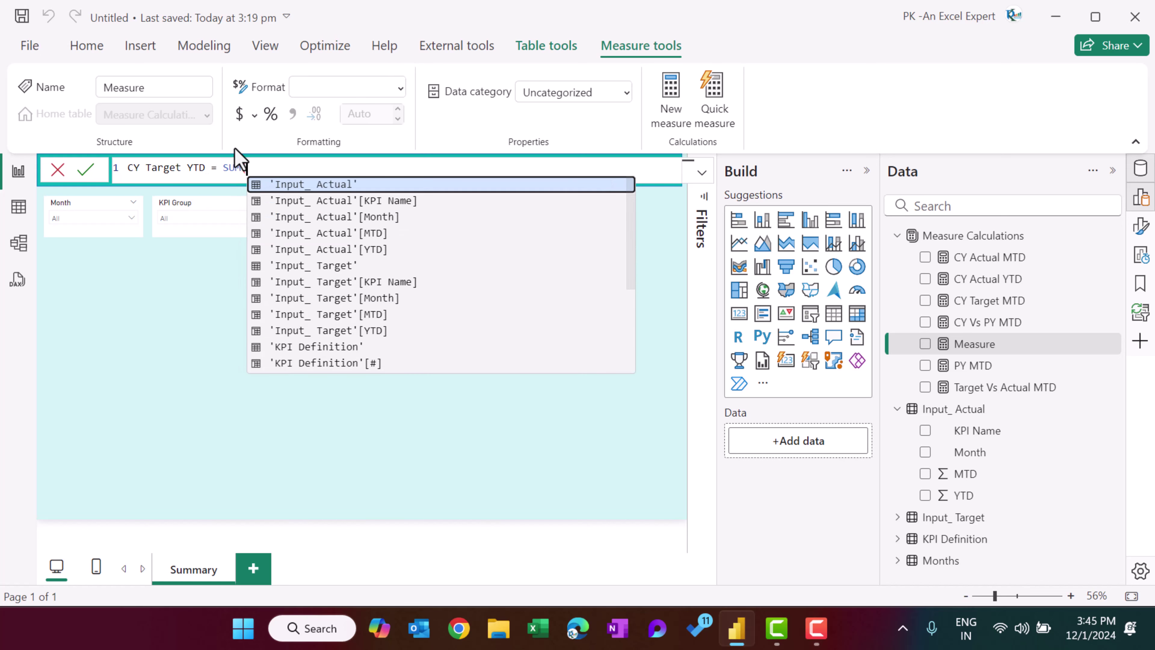
key("Down")
key("Down")
key("Down")
key("Down")
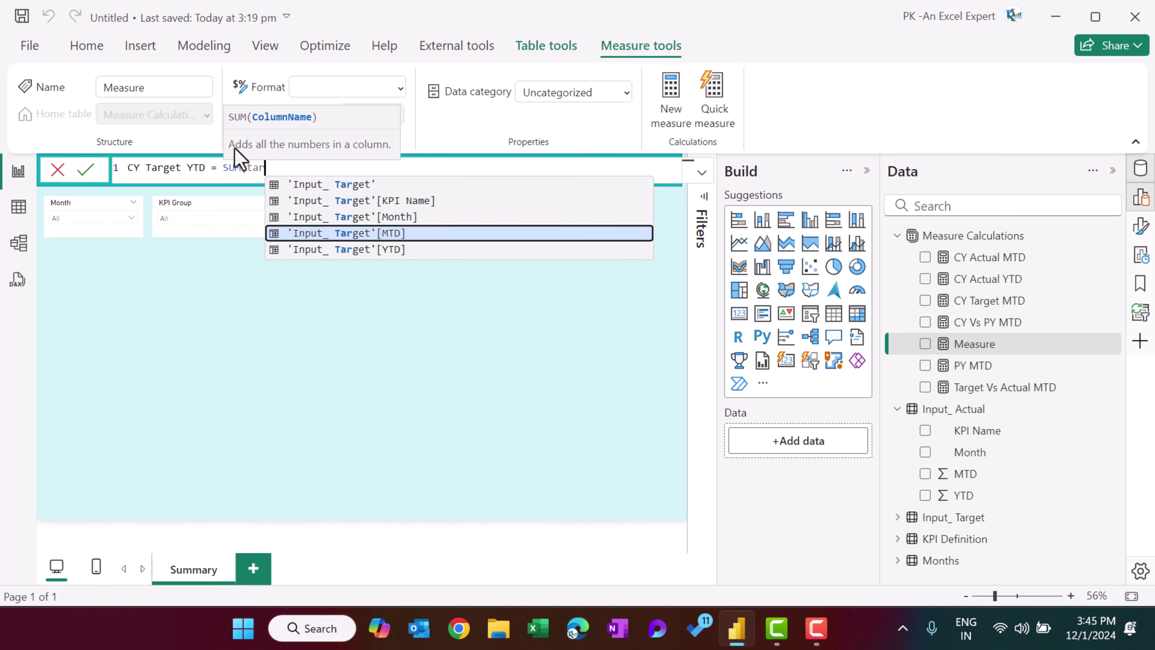
key("Tab")
type(")")
key("Return")
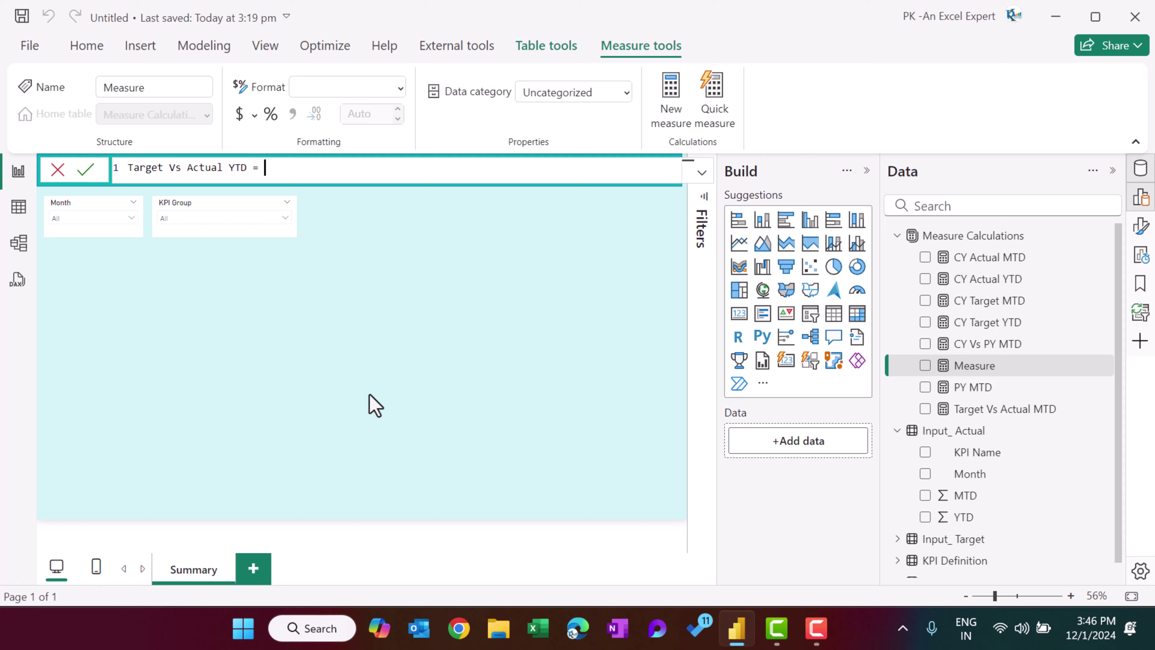
Complete the measure Target Vs Actual YTD = DIVIDE([CY Actual YTD],[CY Target YTD],BLANK()).
type("DIVIDE(")
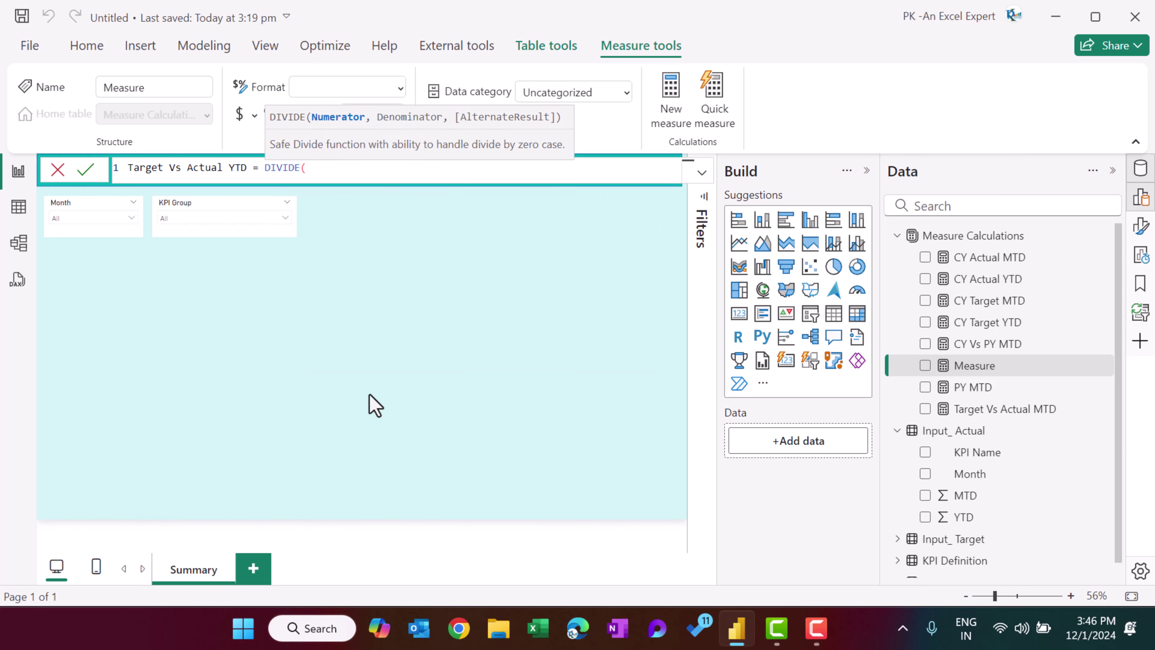
type("act")
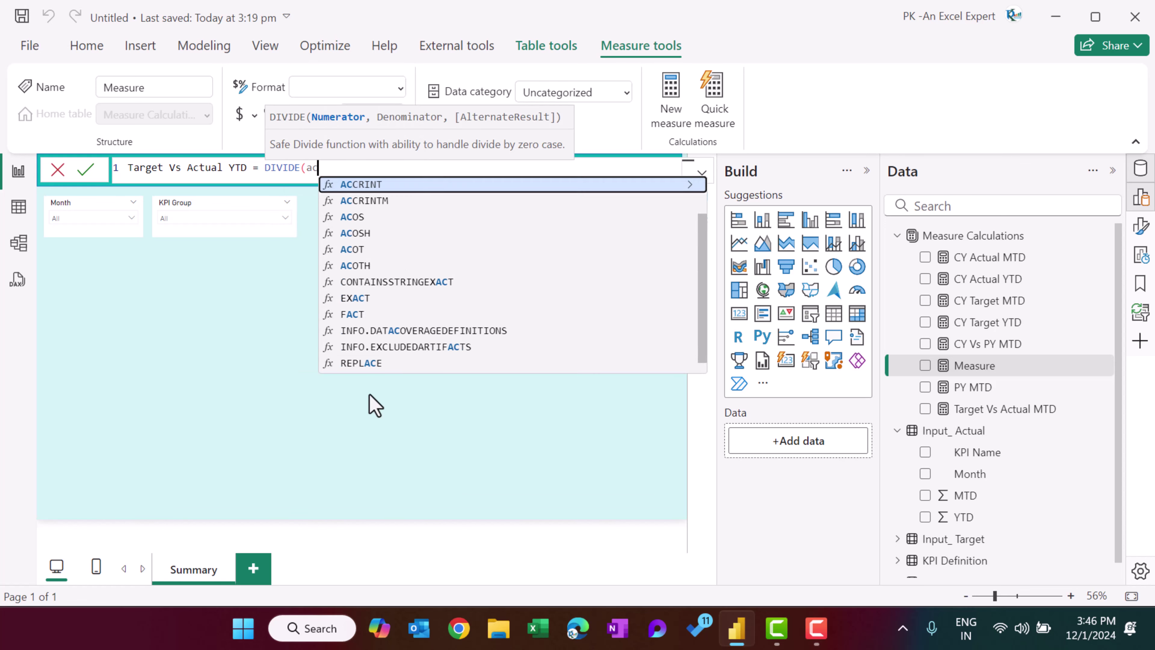
key("Up")
key("Up")
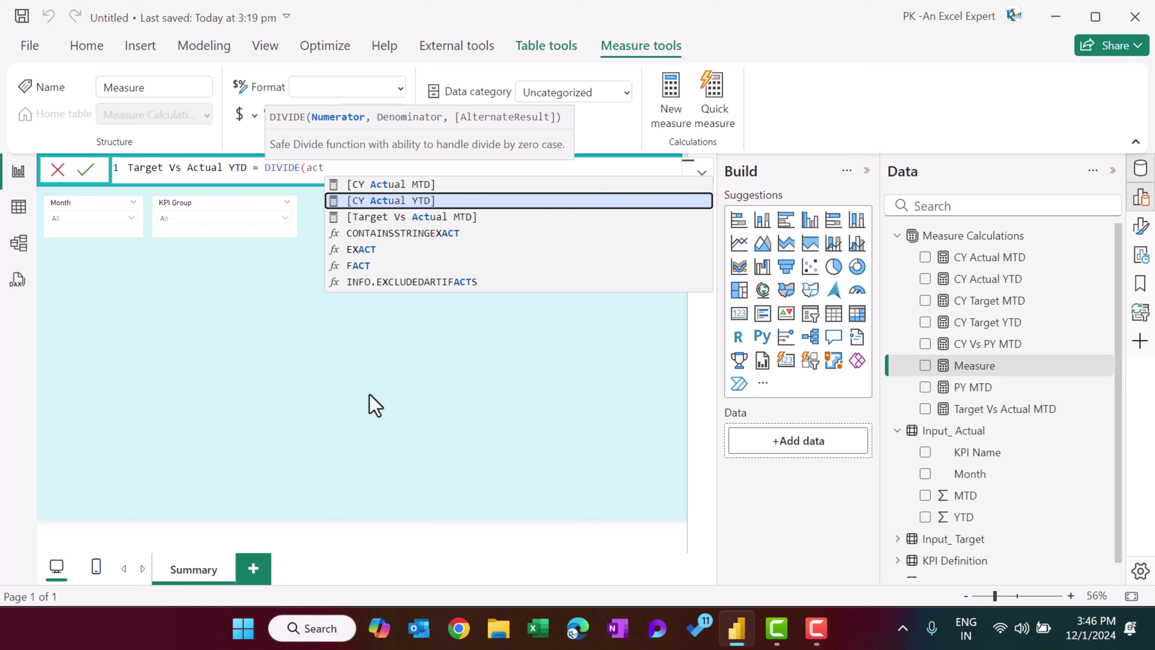
key("Tab")
type(",")
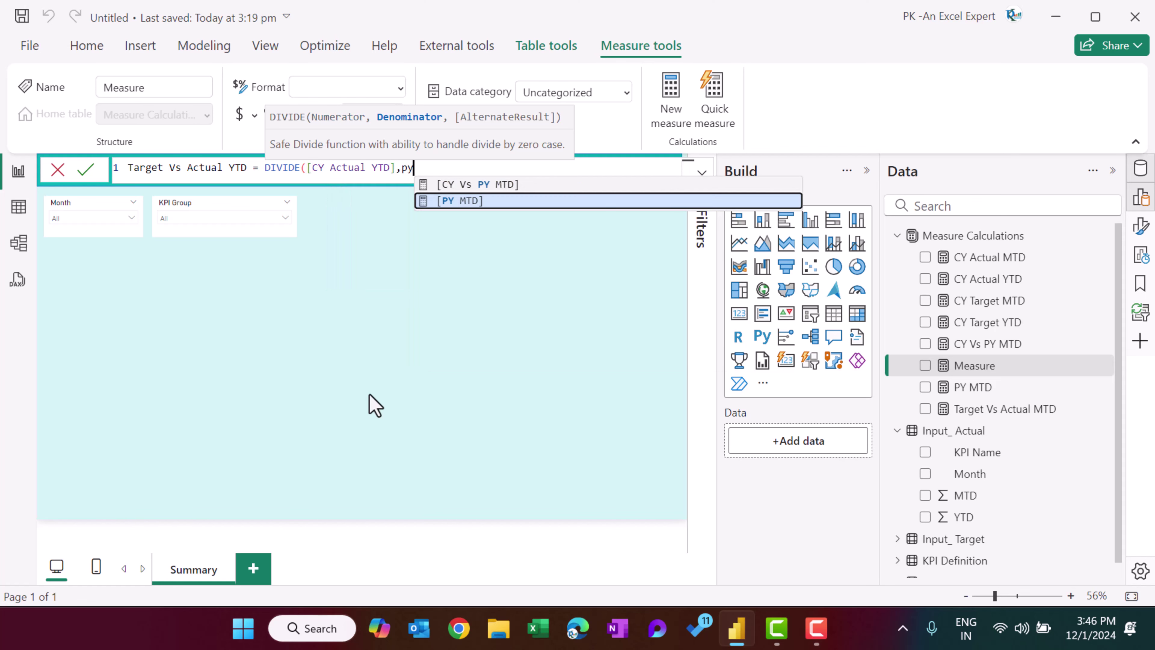
type("targ")
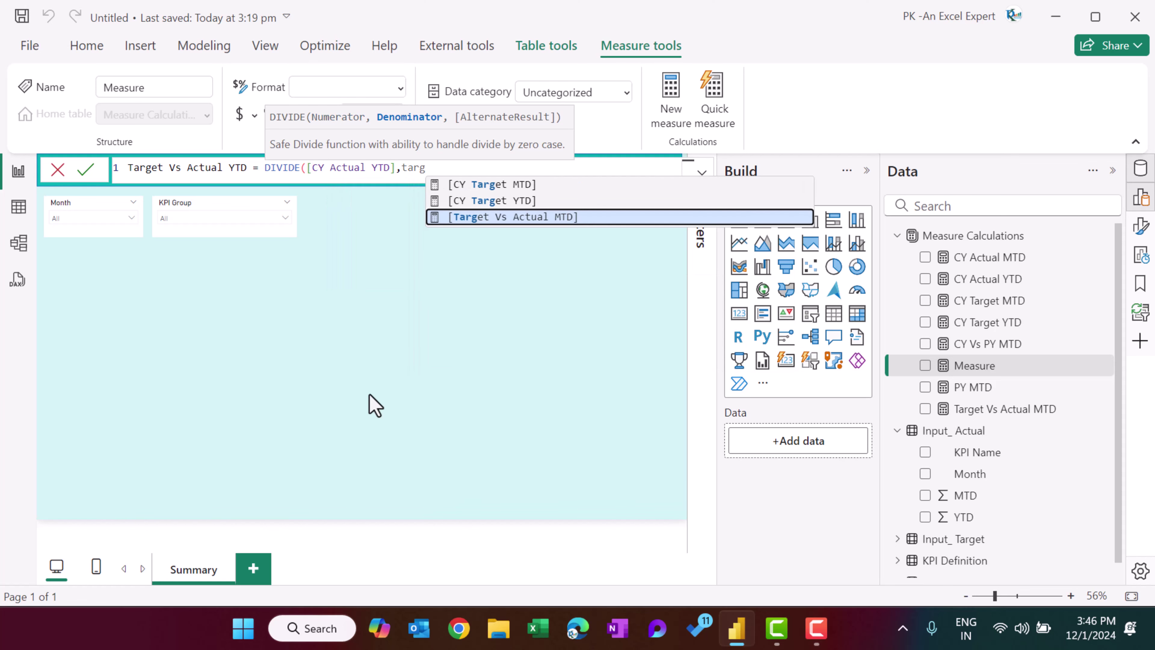
key("Up")
key("Tab")
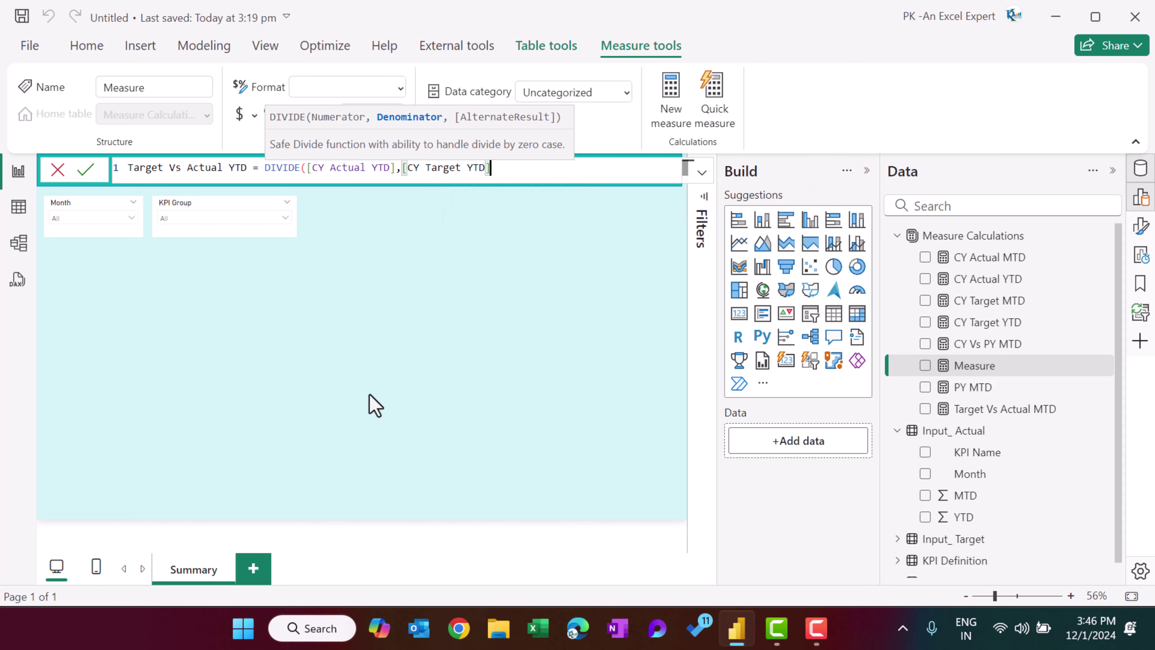
type(",BLANK())")
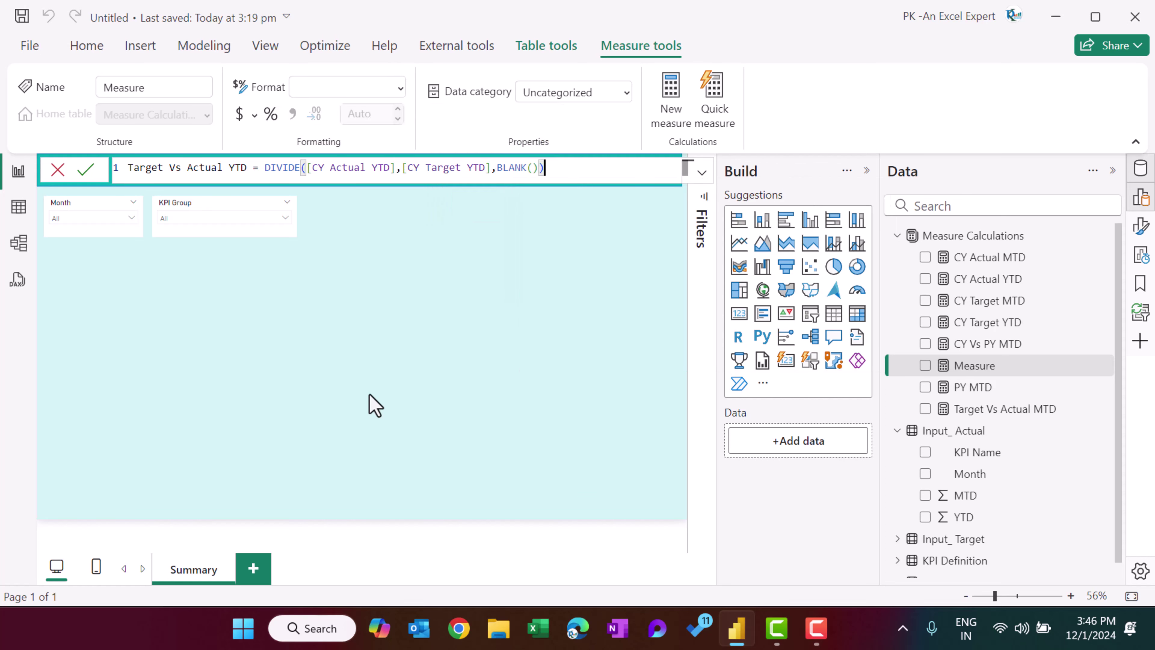
key("Return")
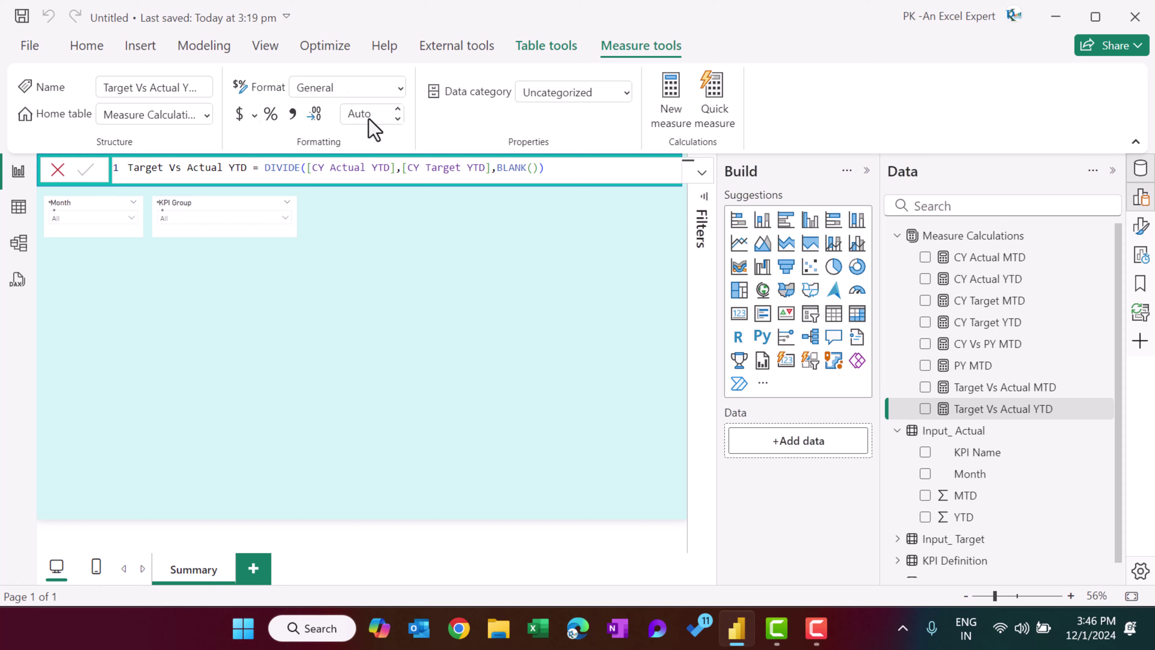
Format the Target Vs Actual YTD measure as a percentage with 0 decimal places.
left_click(271, 114)
left_click(364, 114)
type("2")
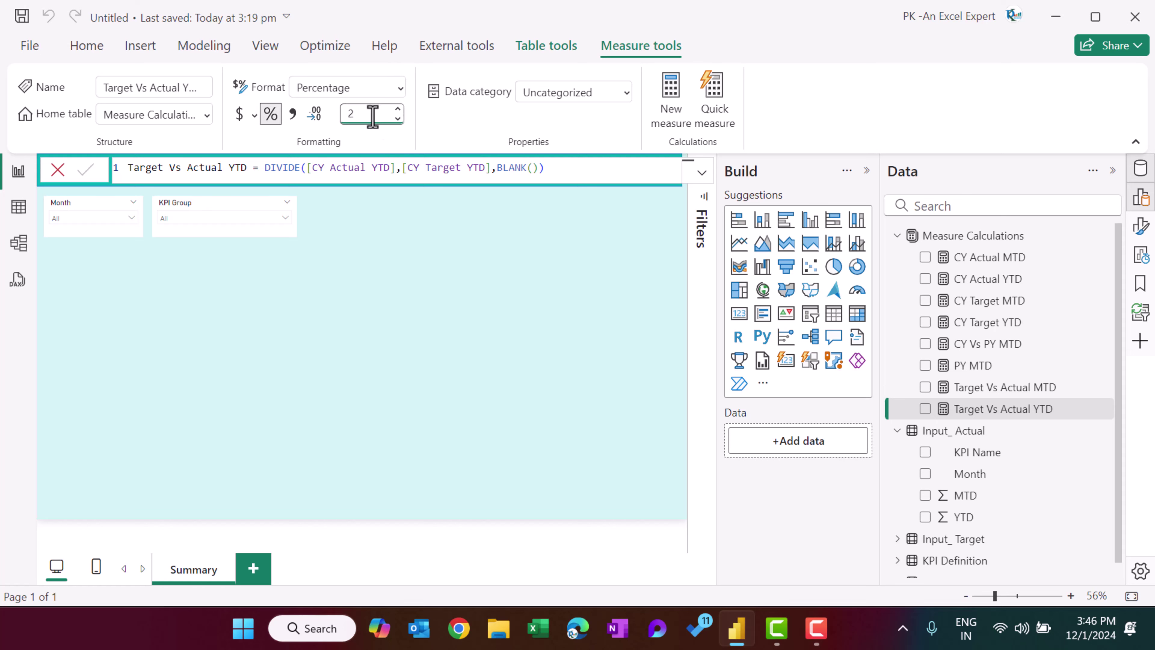
key("BackSpace")
type("0")
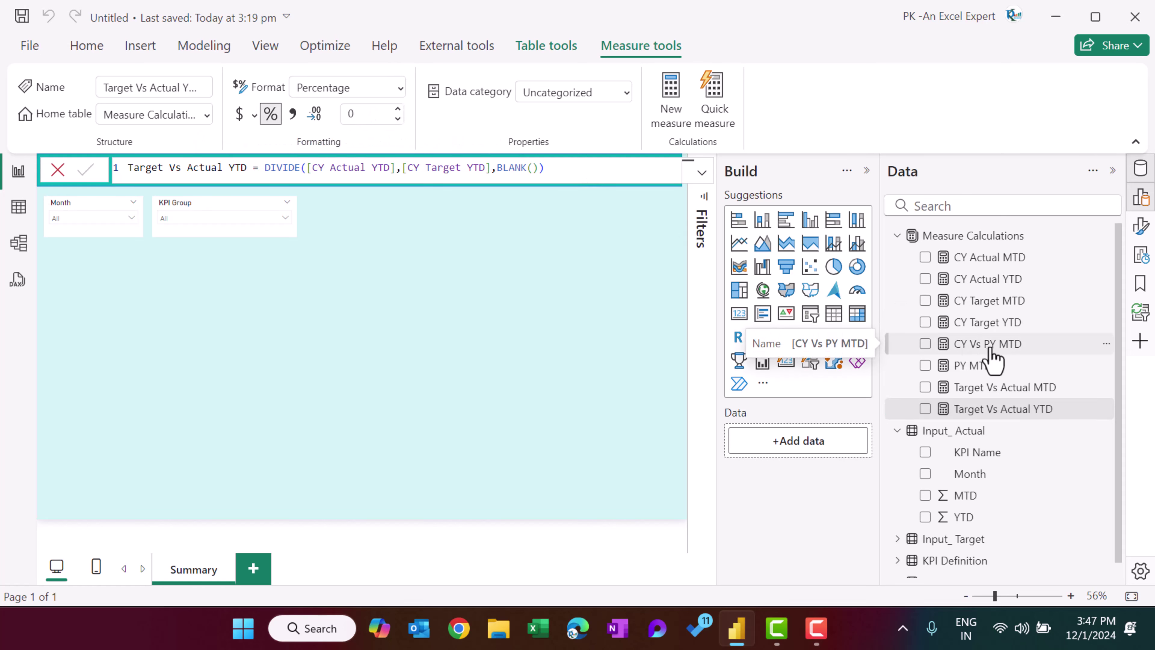
left_click(992, 348)
left_click(994, 408)
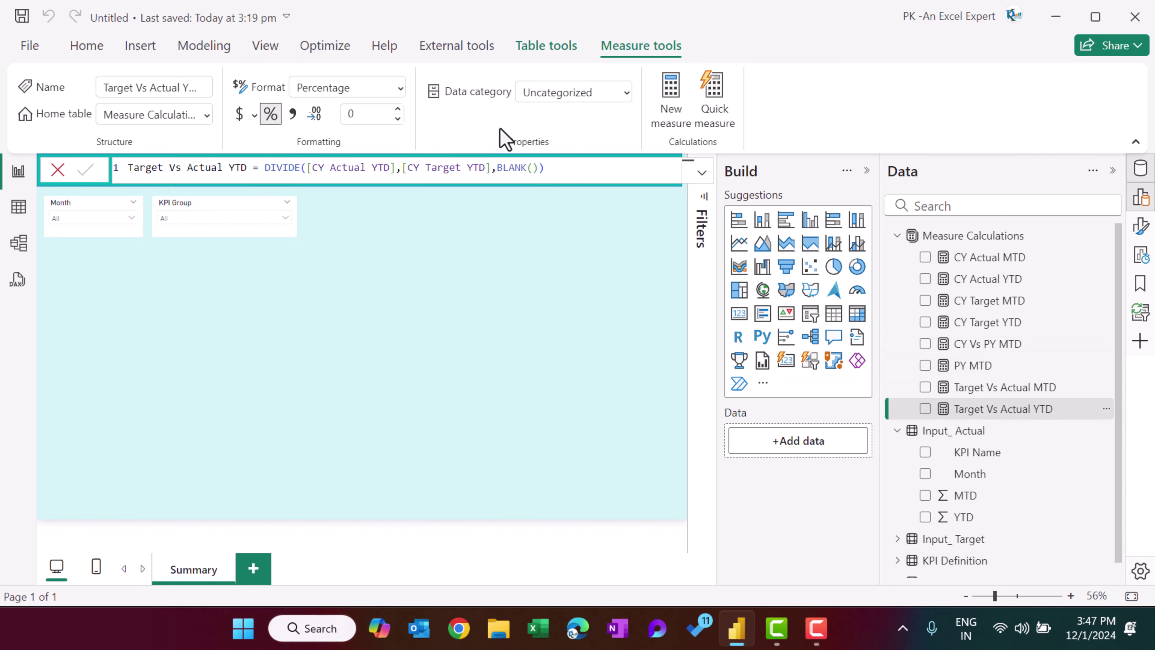
left_click(671, 98)
type("CY Vs PY YTD =")
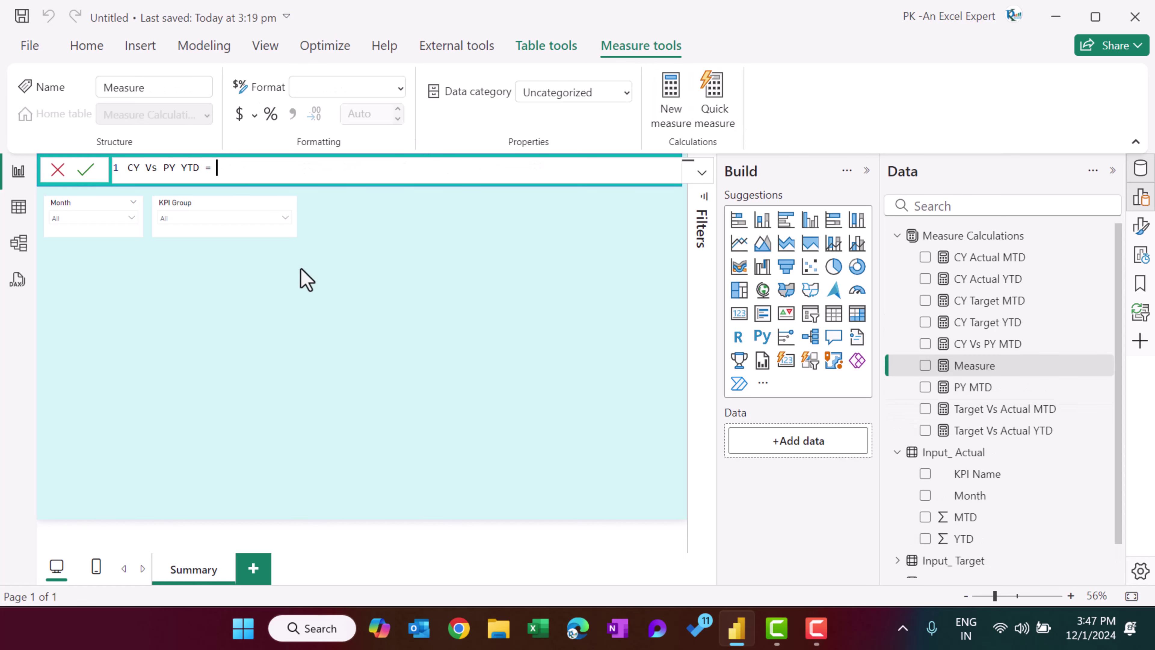
type("DIVIDE(cy")
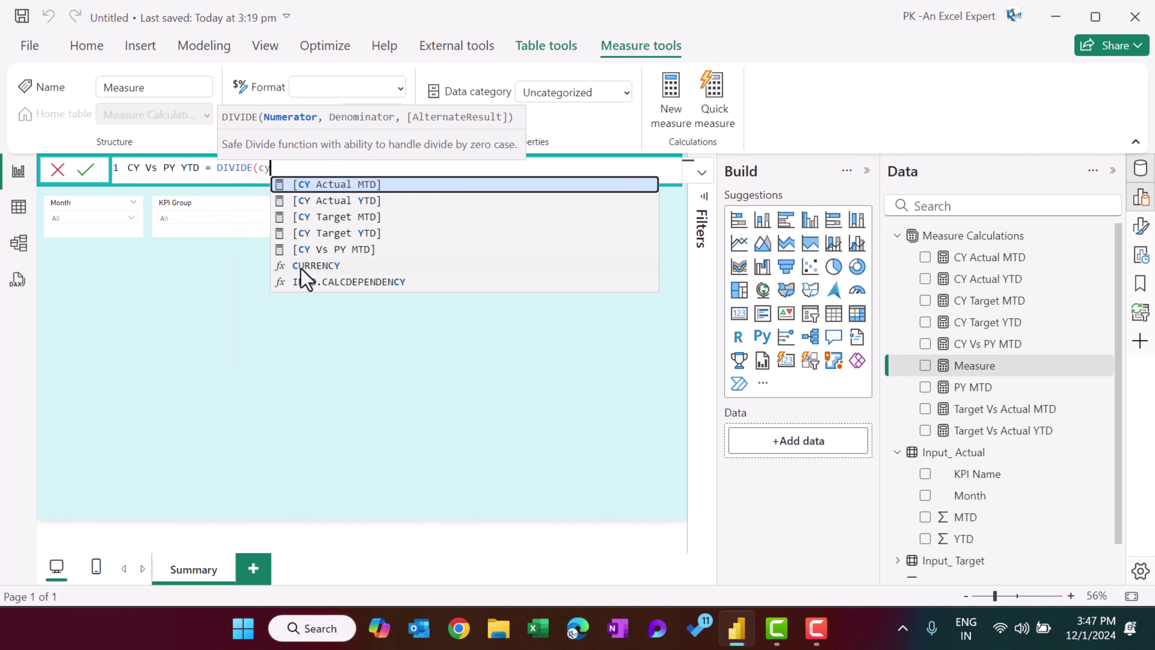
key("Down")
key("Down")
key("Up")
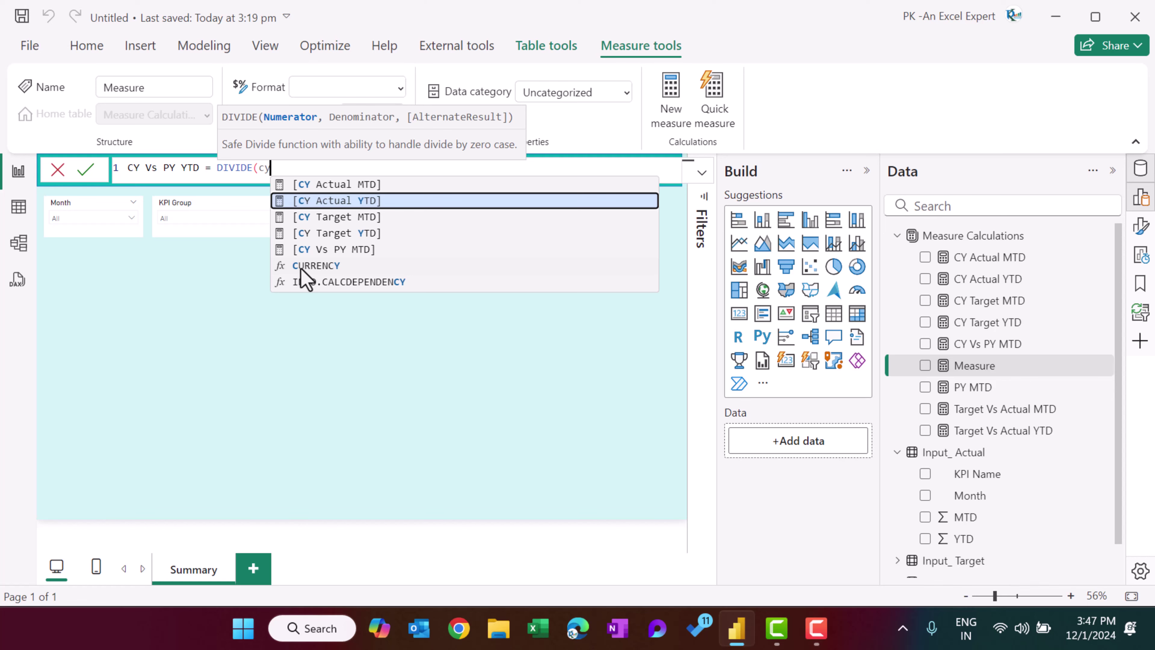
key("Tab")
type(",[py")
key("Tab")
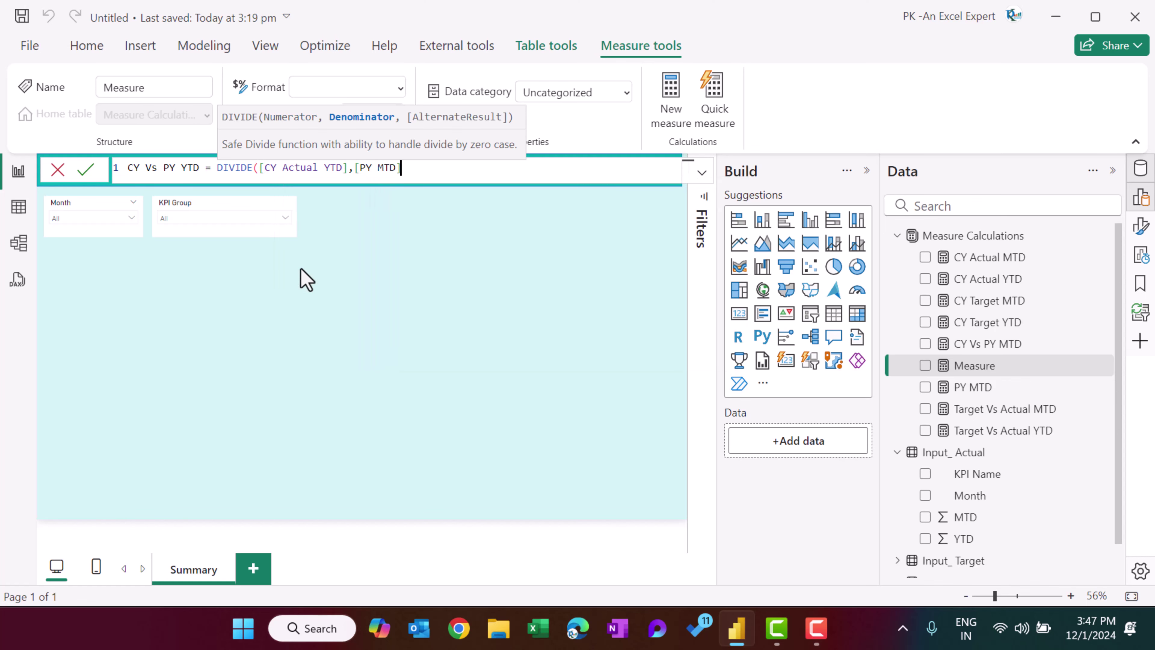
key("BackSpace")
key("BackSpace")
key("BackSpace")
key("BackSpace")
key("BackSpace")
key("BackSpace")
key("BackSpace")
key("BackSpace")
left_click(93, 172)
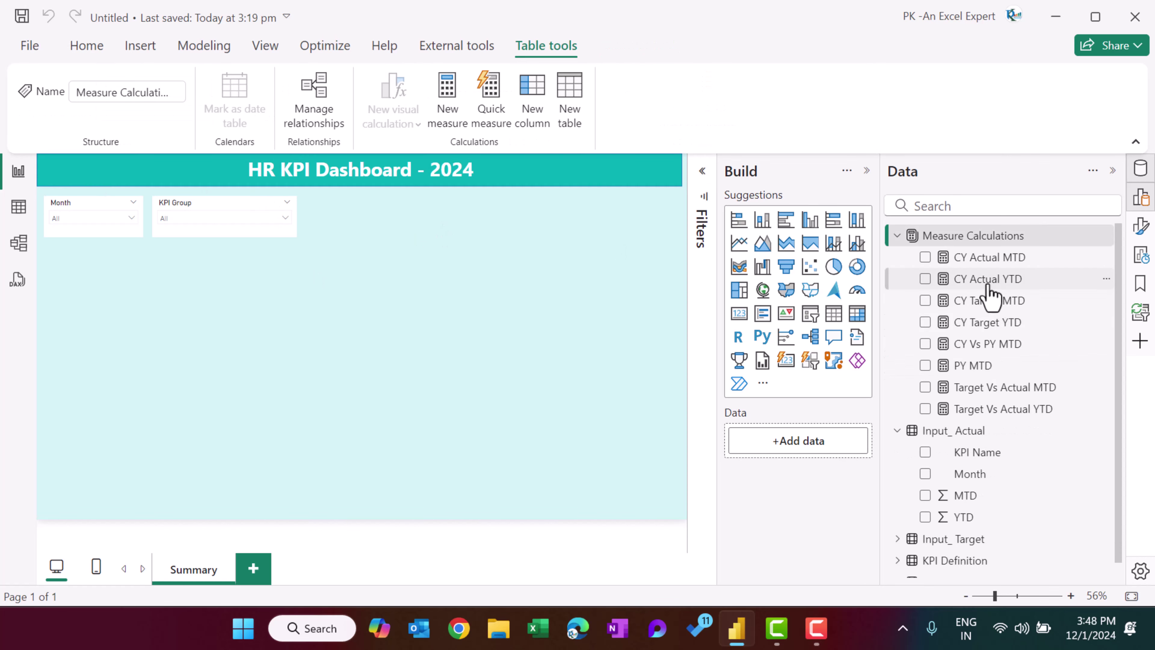
Create the measure PYT YTD = CALCULATE(SUM('Input_ Actual'[YTD]),SAMEPERIODLASTYEAR(Months[Month])) in the Measure Calculations table.
left_click(988, 285)
left_click(1018, 324)
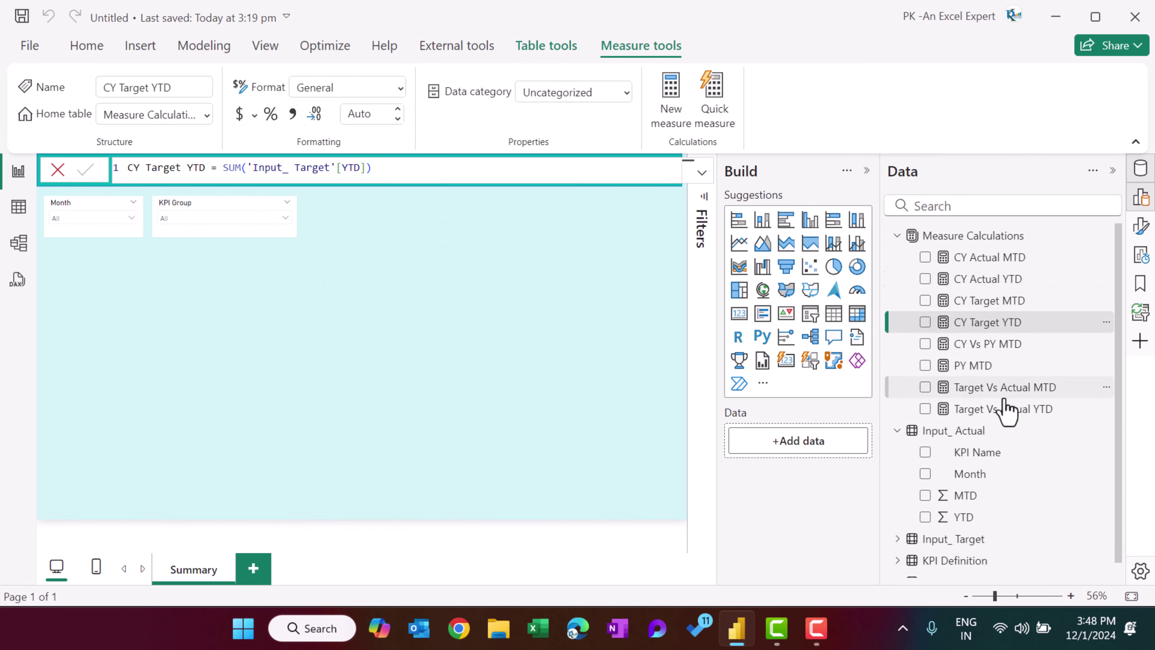
left_click(1046, 409)
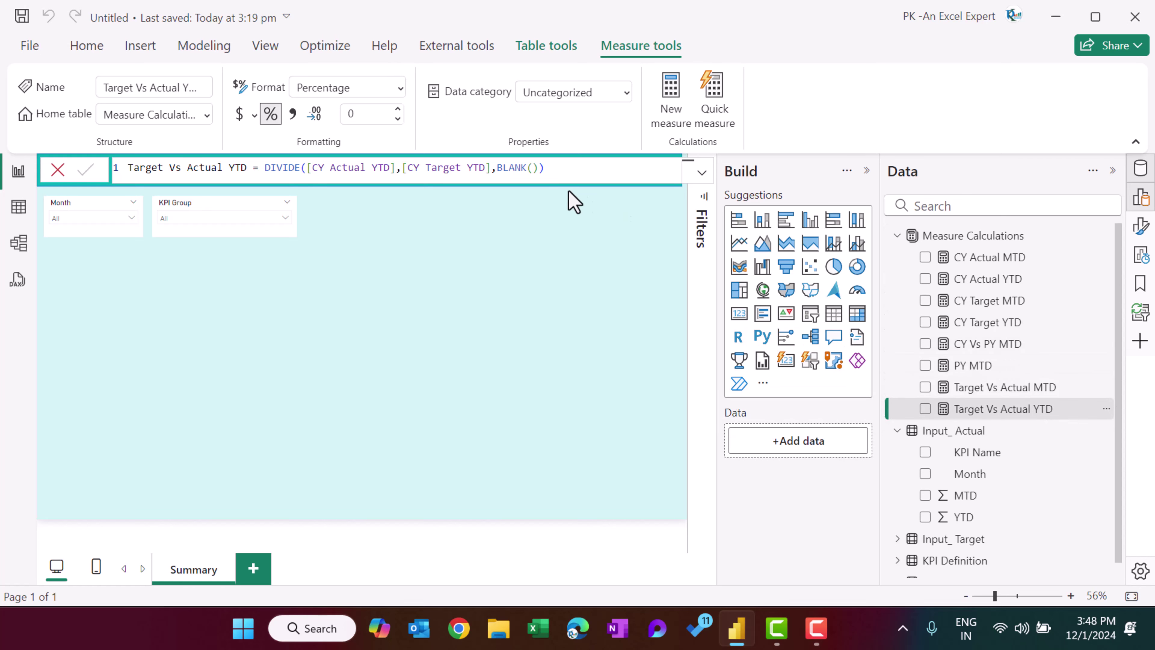
double_click(141, 168)
type("PYT YTD =")
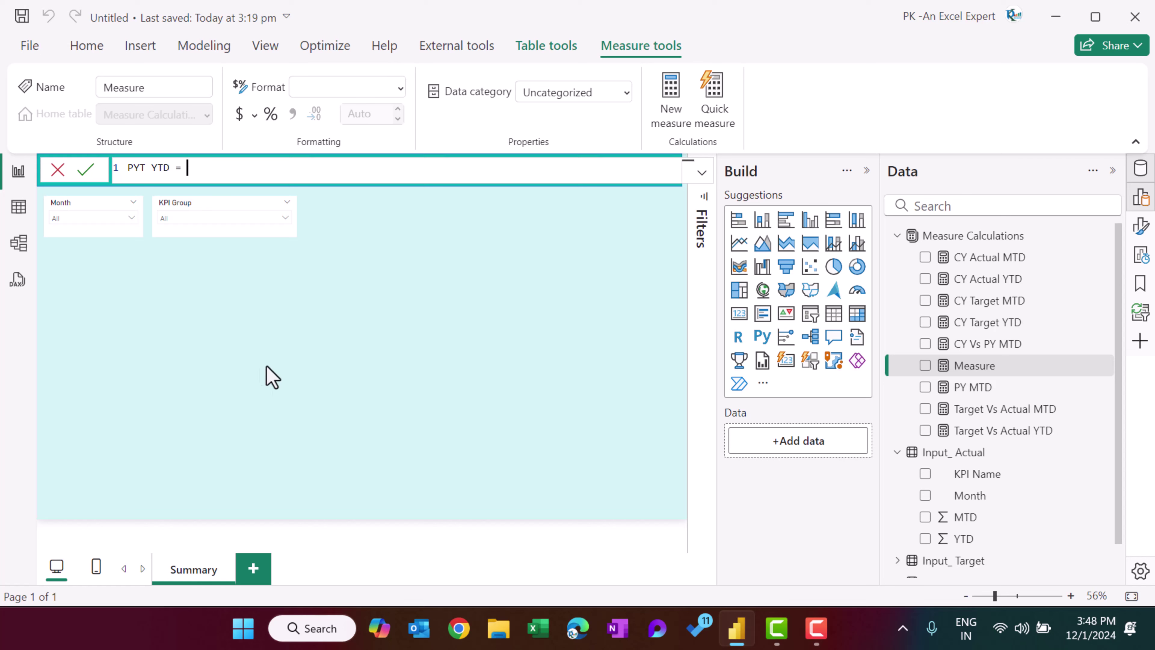
type("cal")
key("Tab")
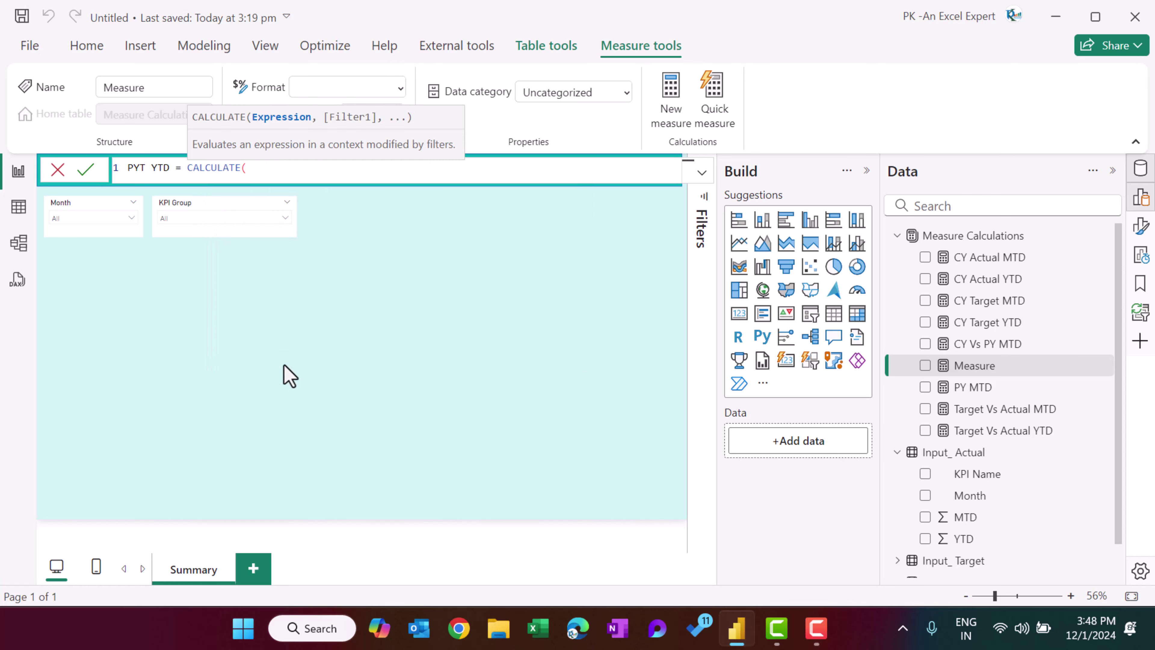
type("sum")
key("Tab")
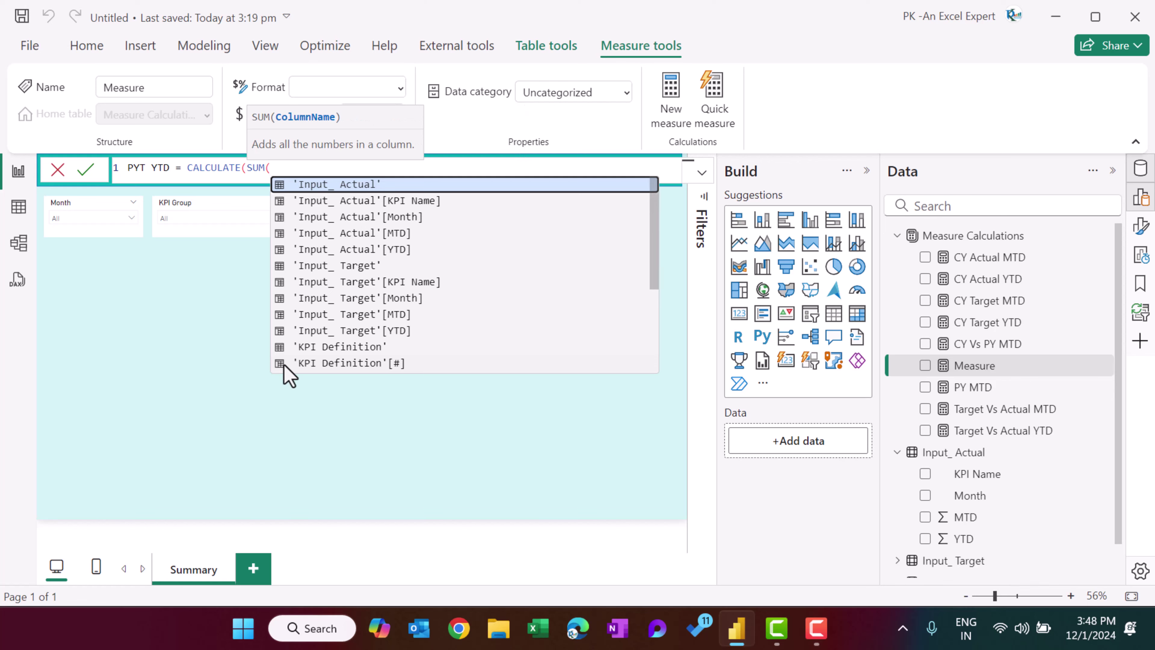
type("yt")
key("Down")
key("Up")
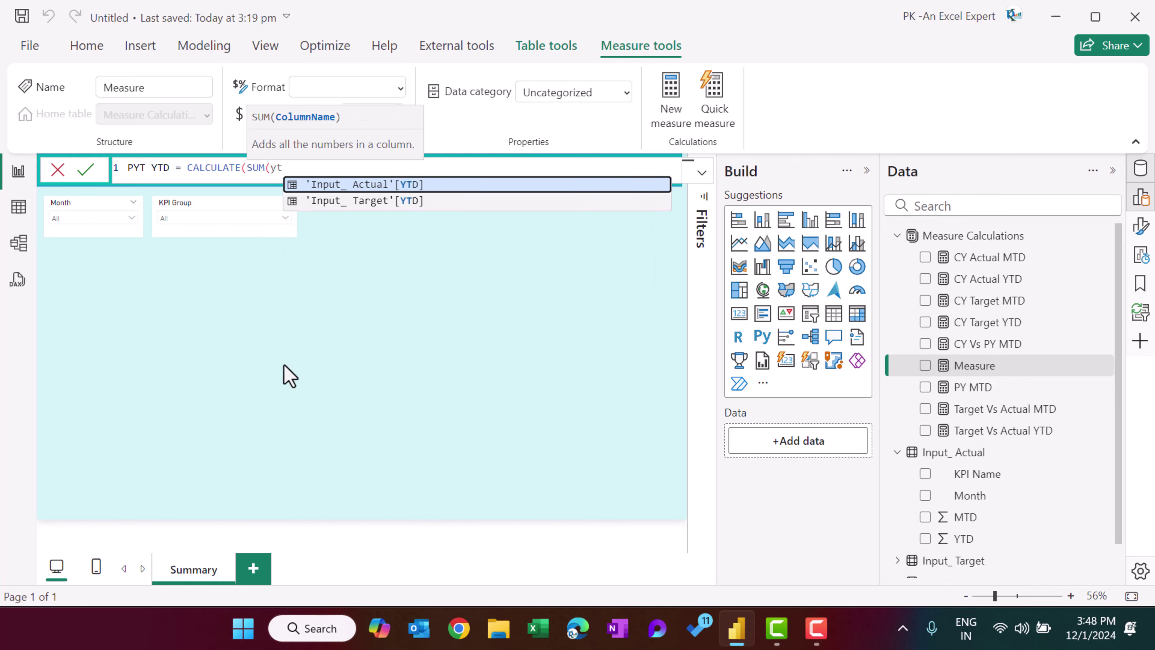
key("Tab")
type("),sam")
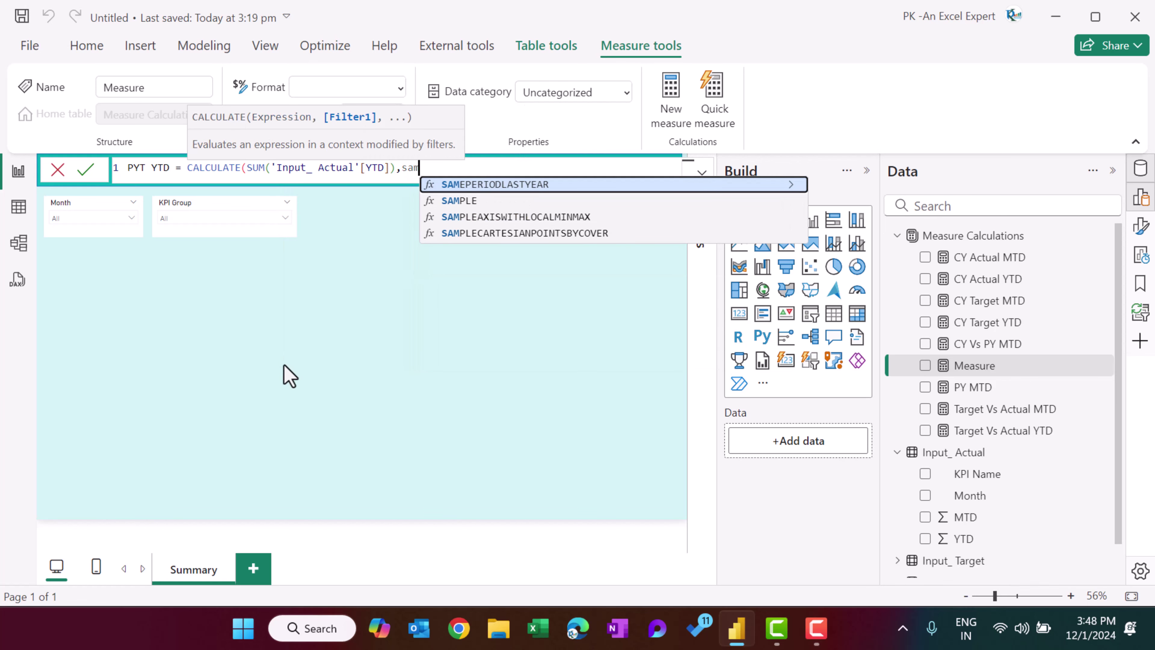
key("Tab")
type("mon")
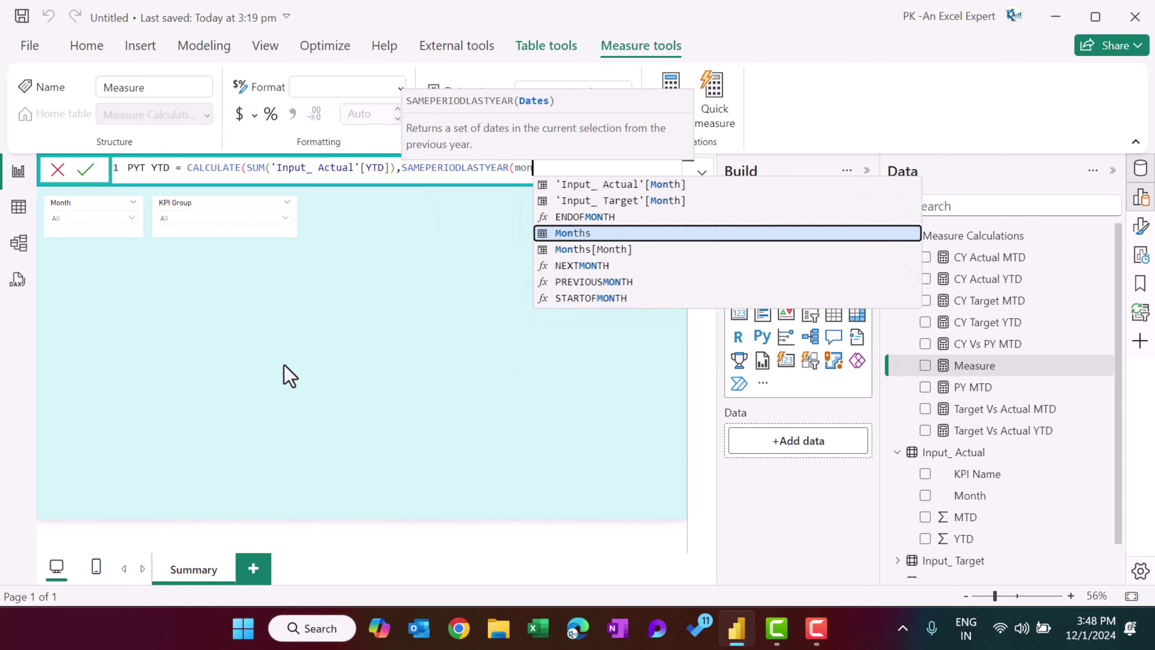
key("Down")
key("Tab")
type("))")
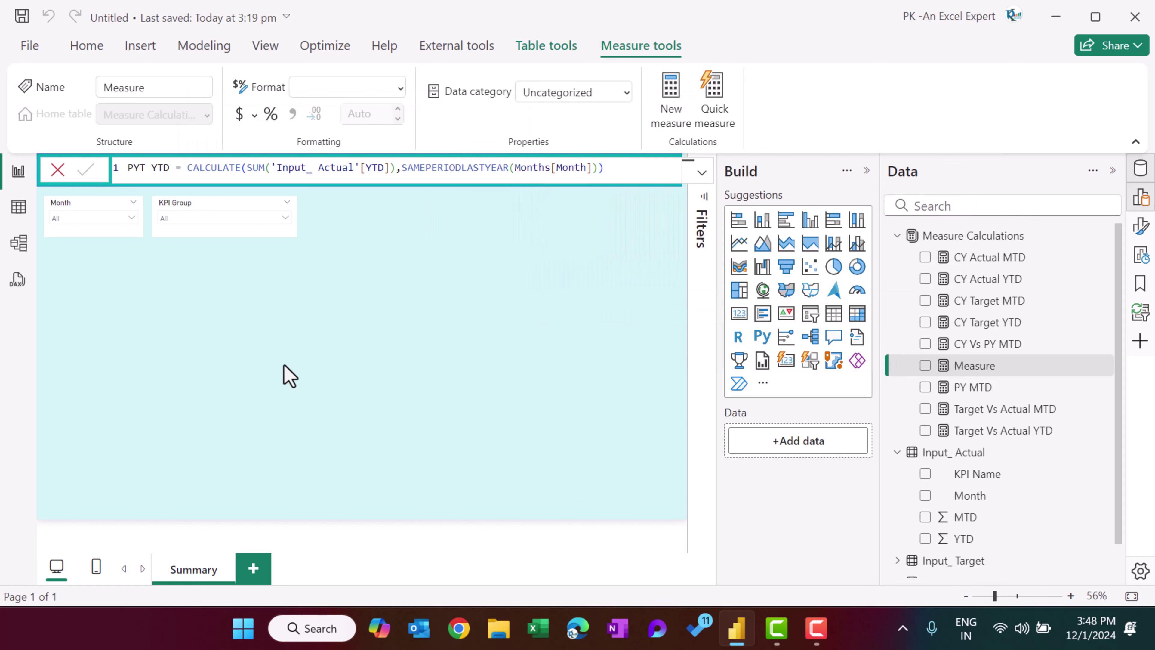
key("Return")
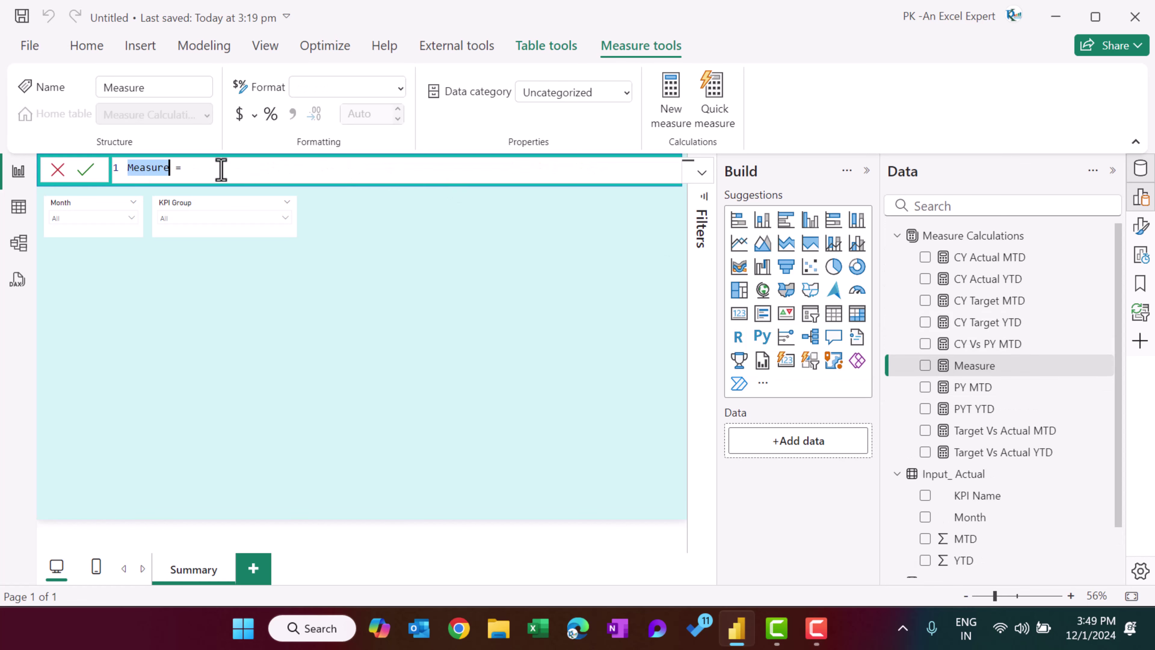
Create the measure CY Vs PY YTD = DIVIDE([CY Actual YTD],[PYT YTD],BLANK()) and format it as a percentage.
type("C")
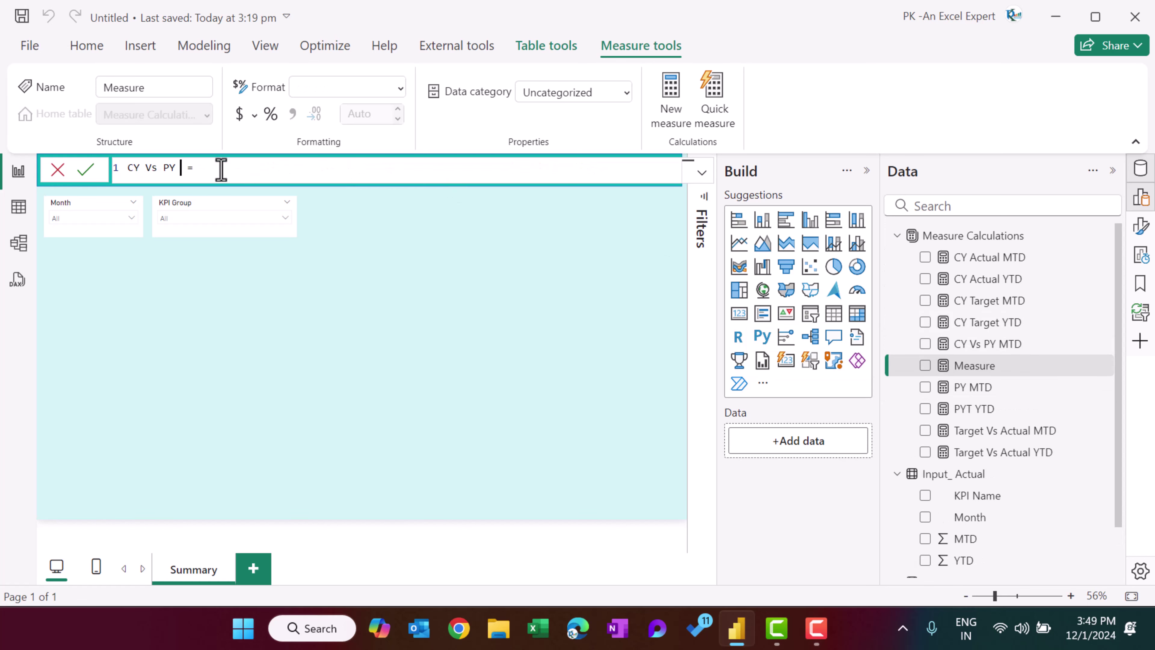
type("Y Vs PY YTD = div")
key("Tab")
type("cy")
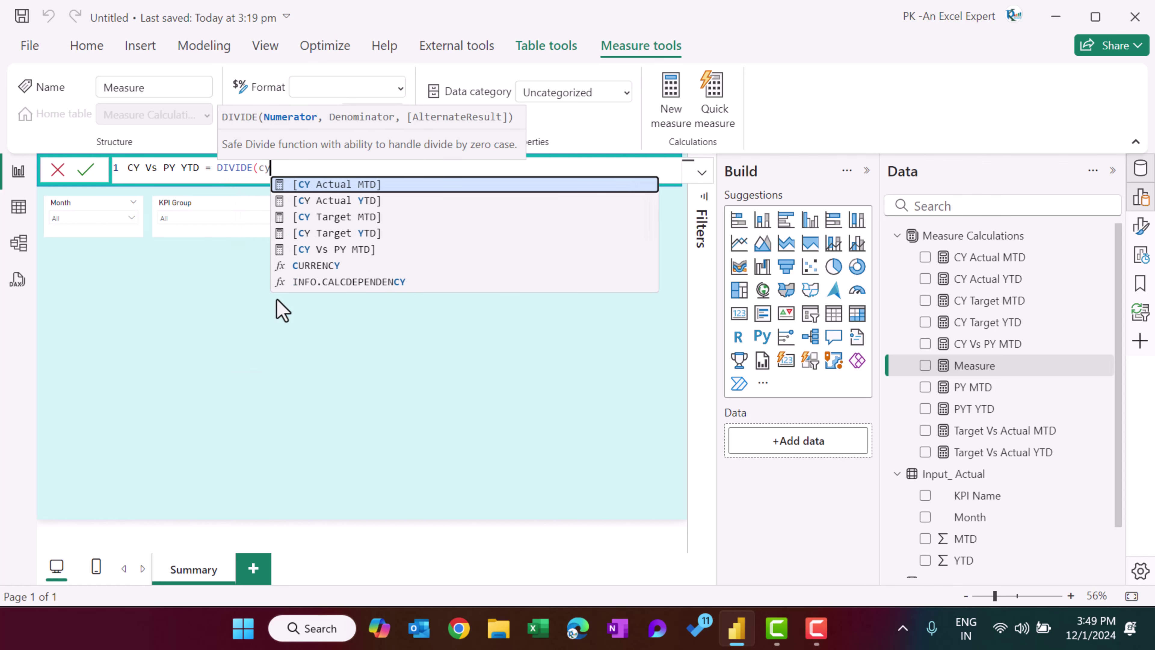
key("Down")
key("Tab")
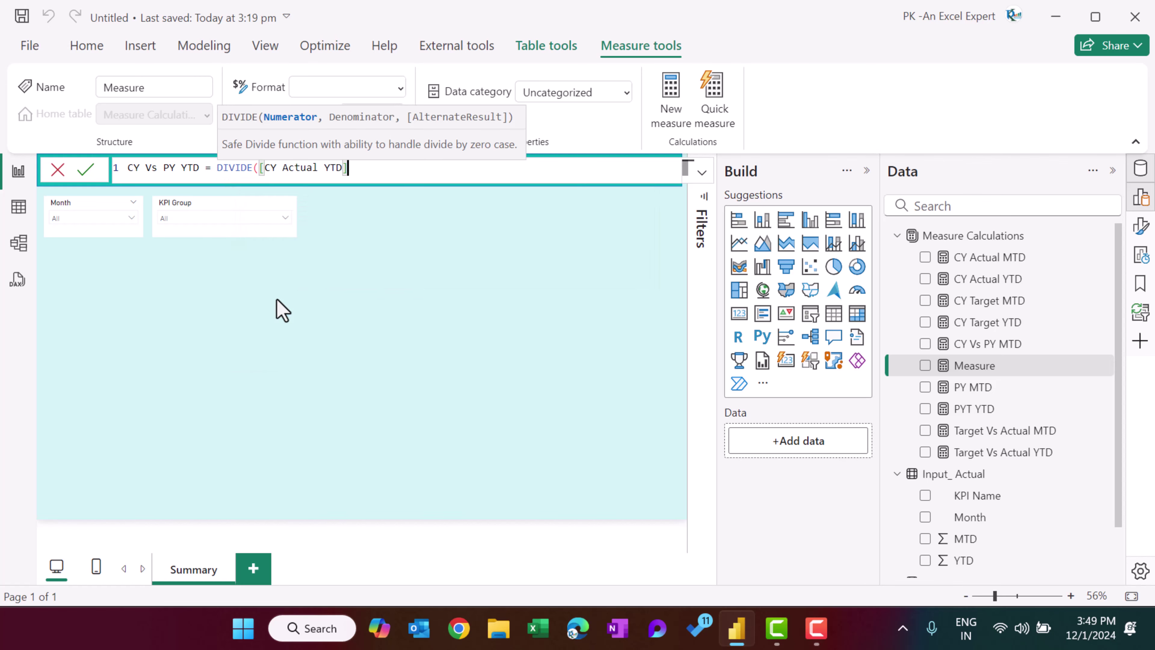
type(",py")
key("Down")
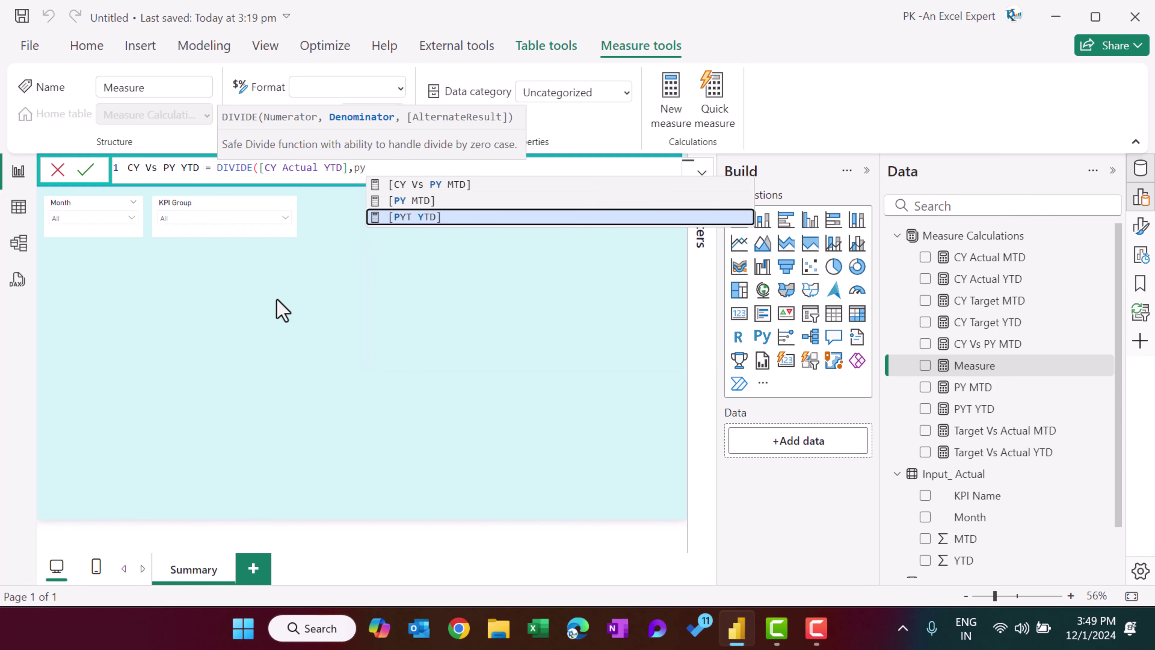
key("Tab")
type(",BLANK())")
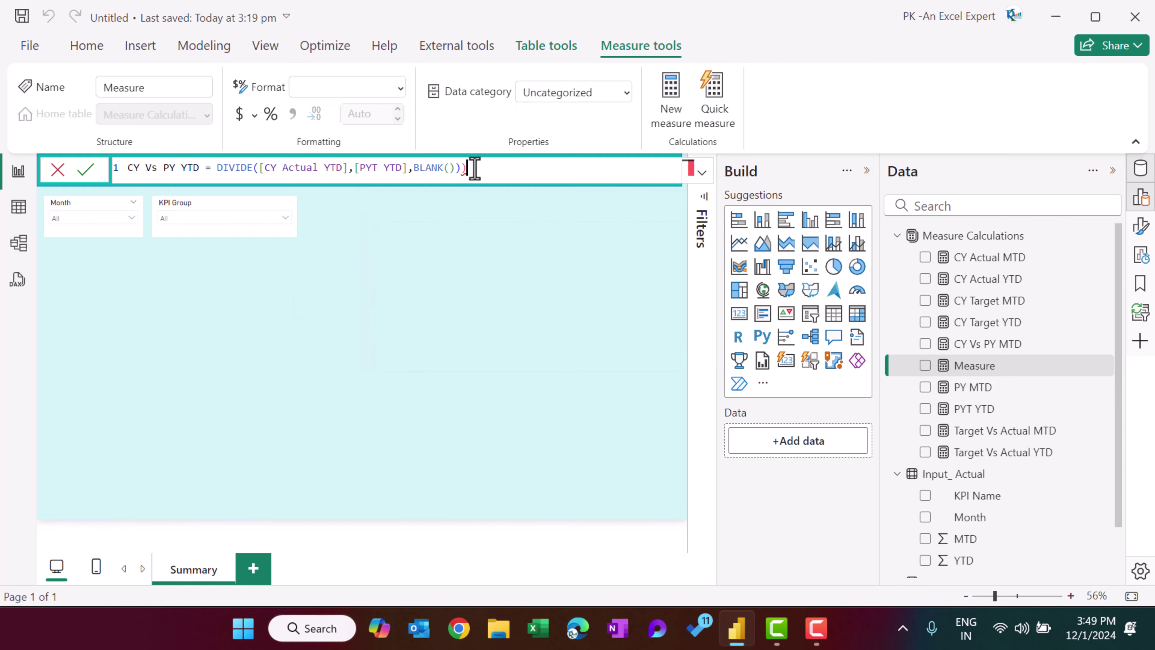
key("Return")
left_click(273, 113)
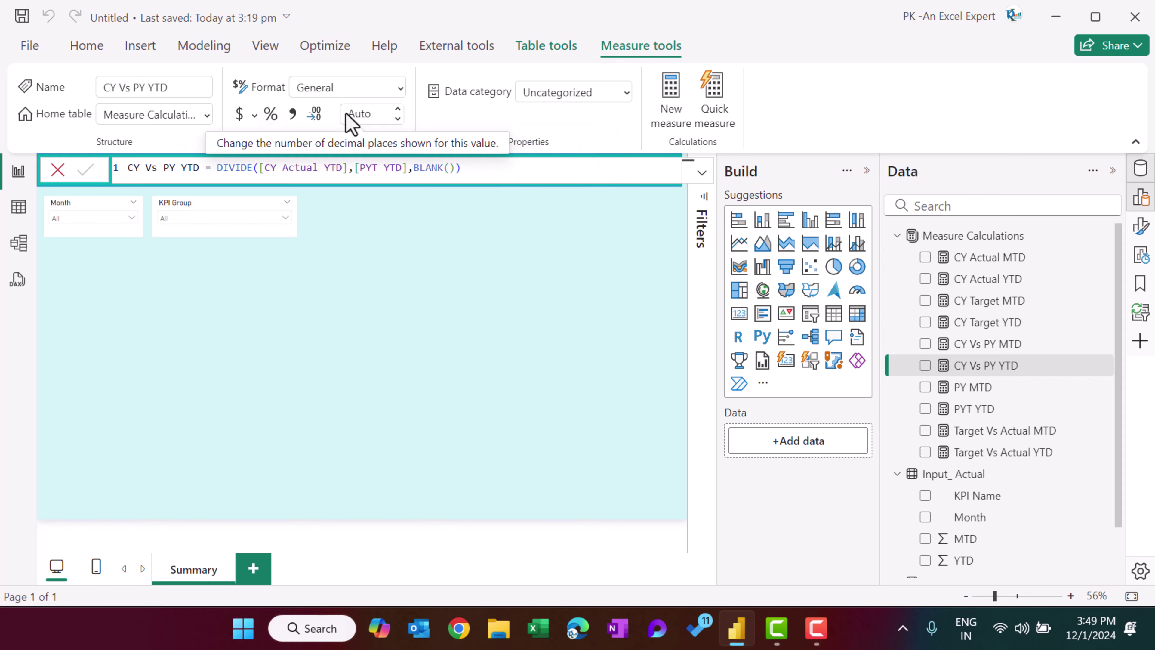
left_click(364, 114)
Rename the PYT YTD measure to PY YTD in its formula.
left_click(951, 412)
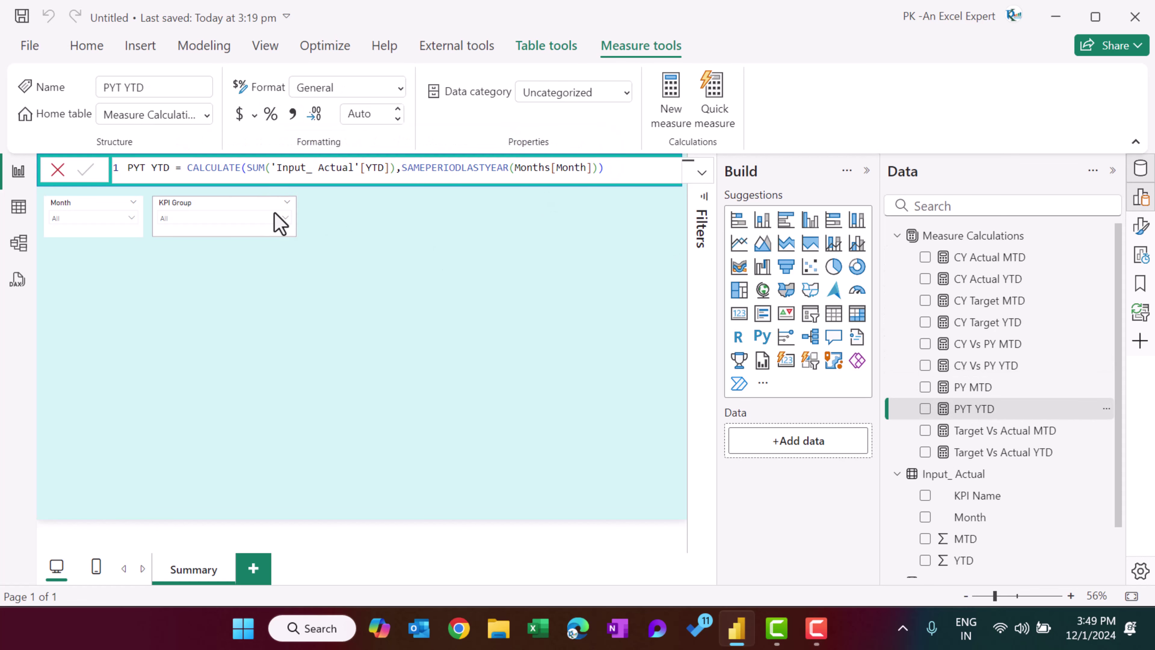
key("BackSpace")
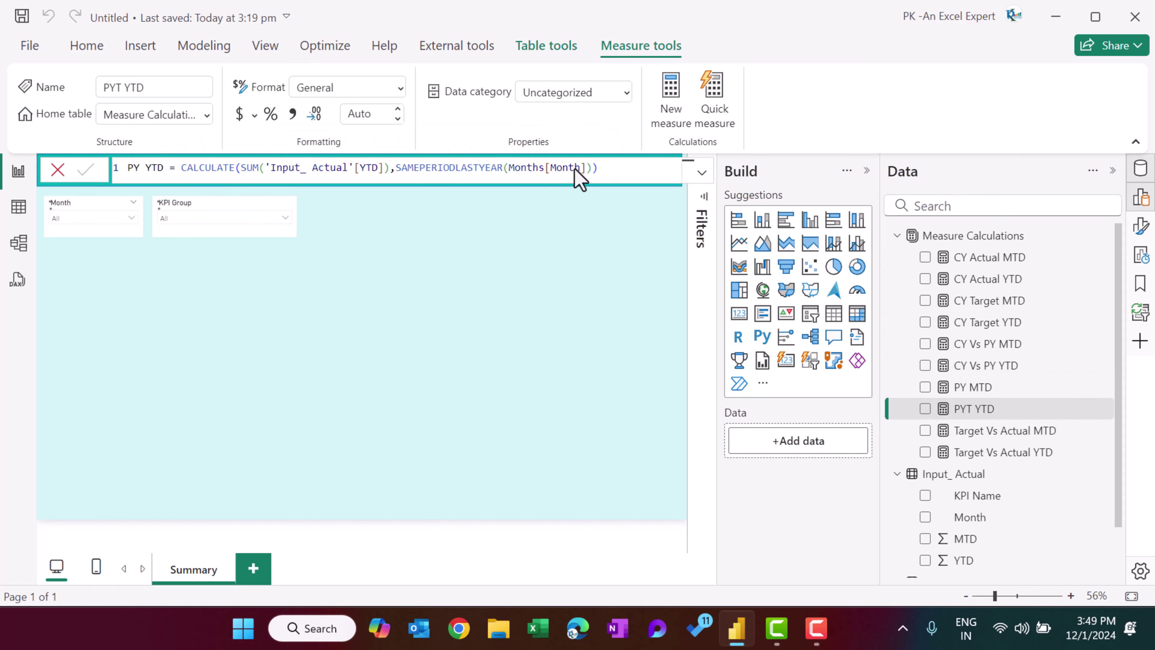
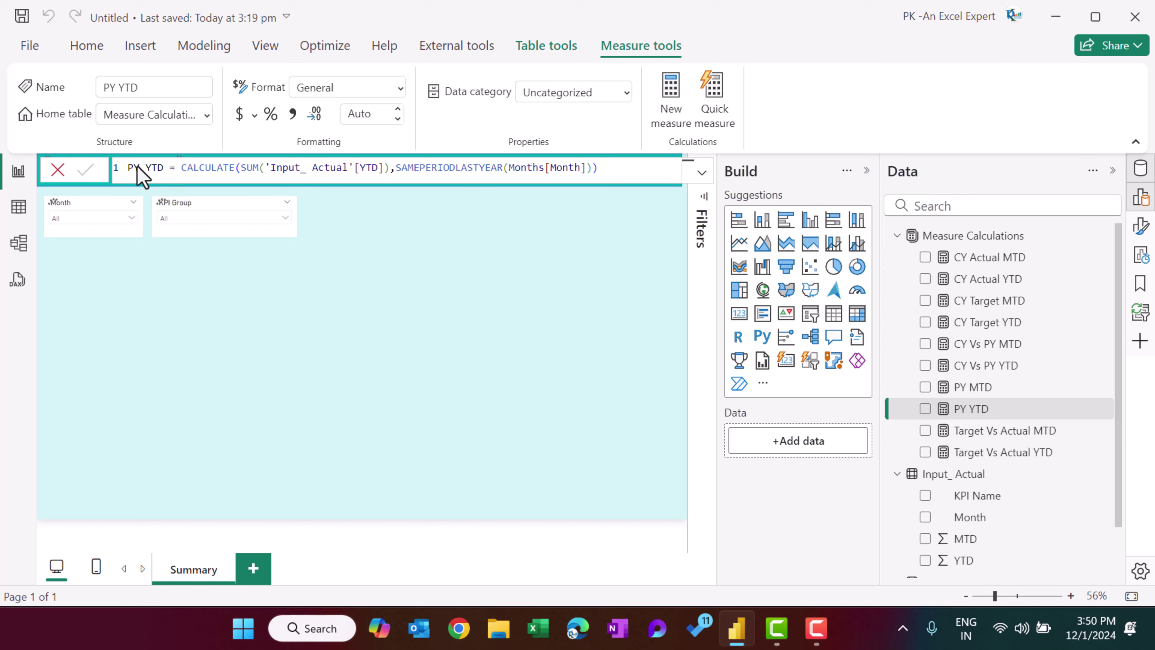
Create the measure MTD Icon = IF([Target Vs Actual MTD]>=1,UNICHAR(9650),UNICHAR(9660)) in the Measure Calculations table.
type("MTD")
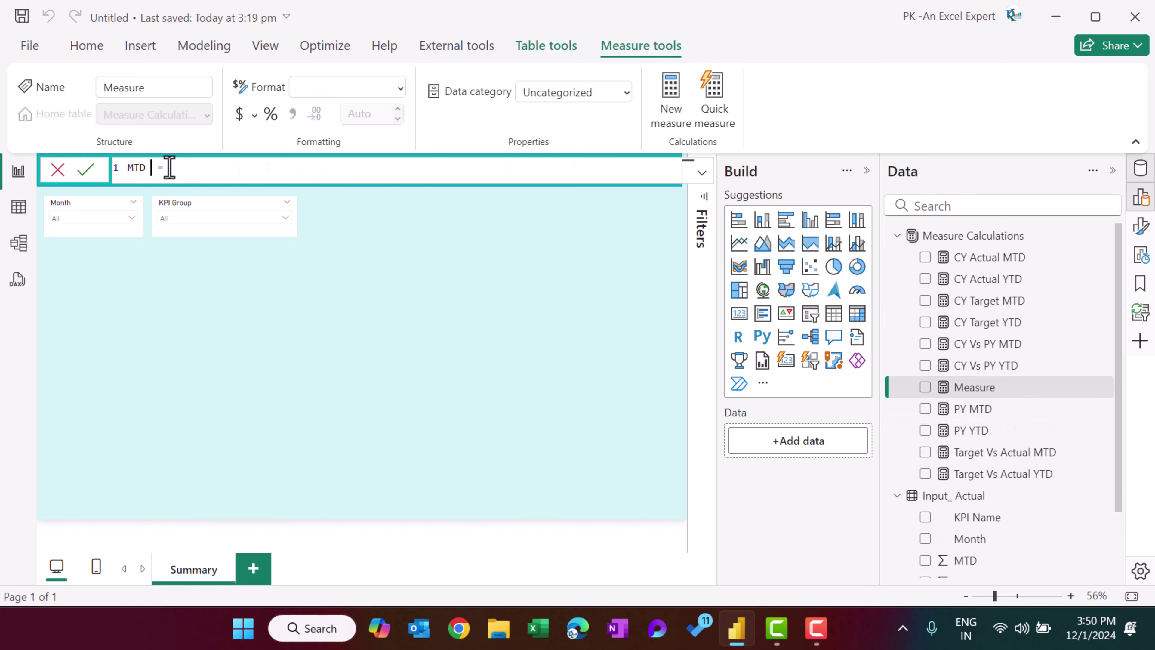
type(" Icon = IF(targ")
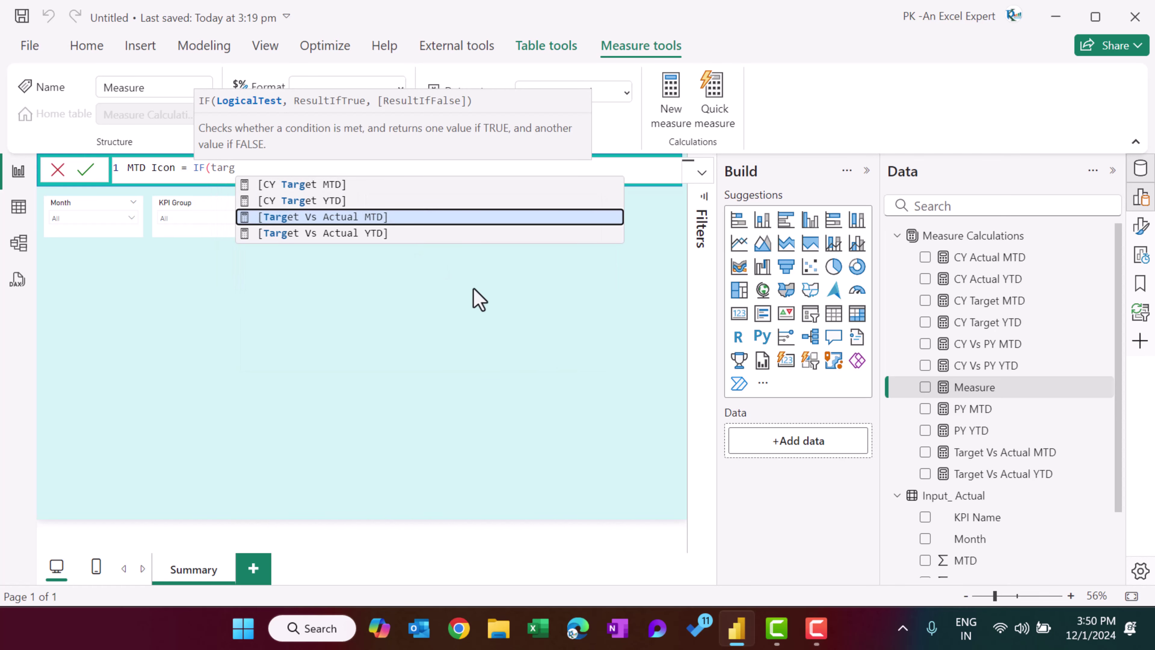
key("Tab")
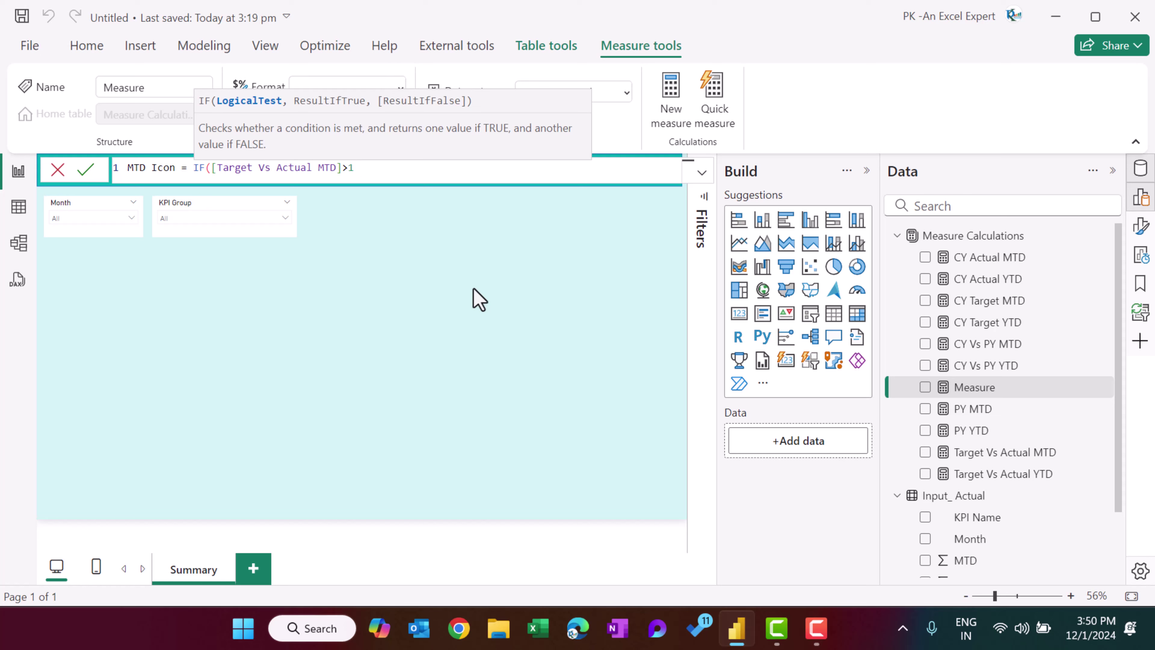
type(">=1,uni")
key("Tab")
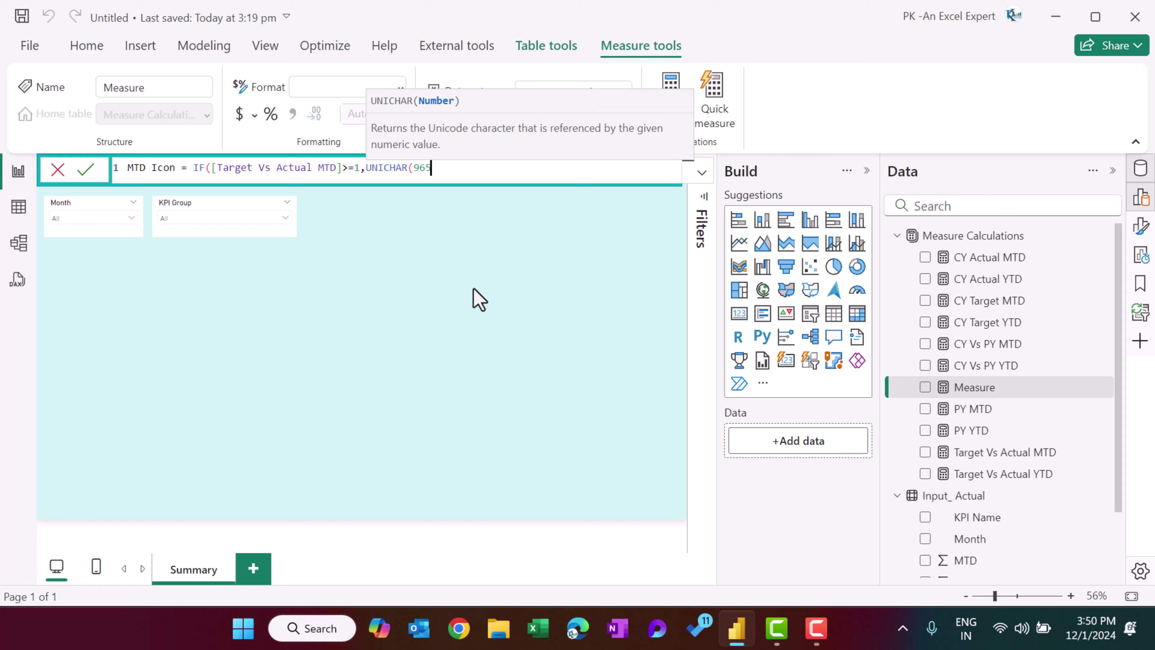
type("9650),uni")
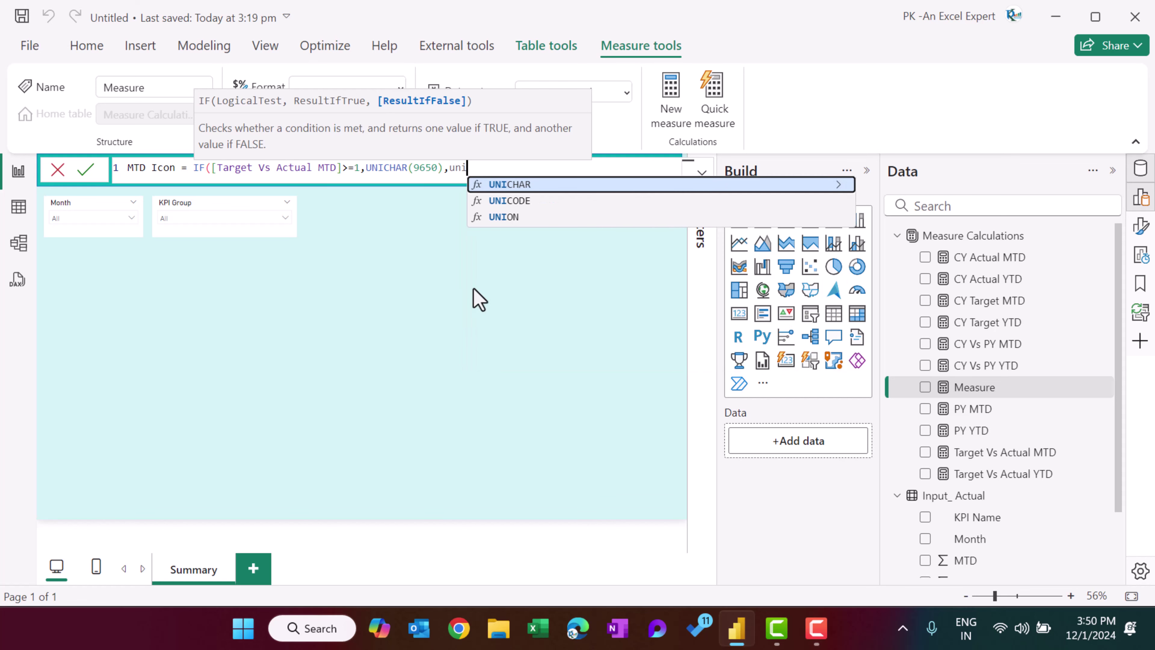
key("Tab")
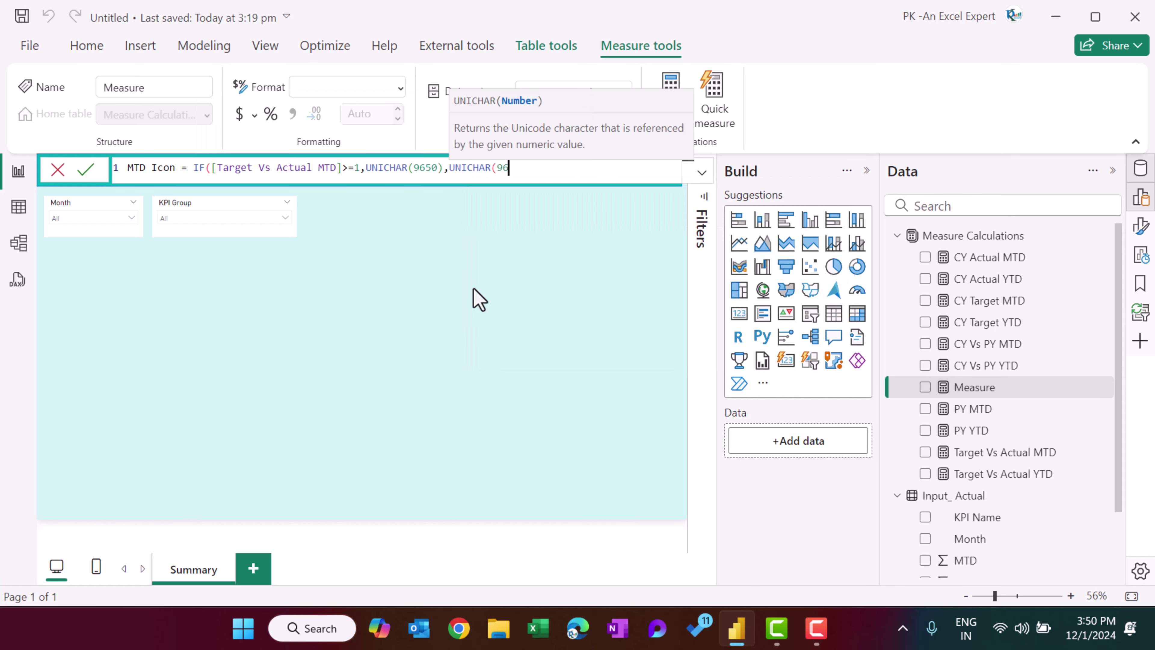
type("9660))")
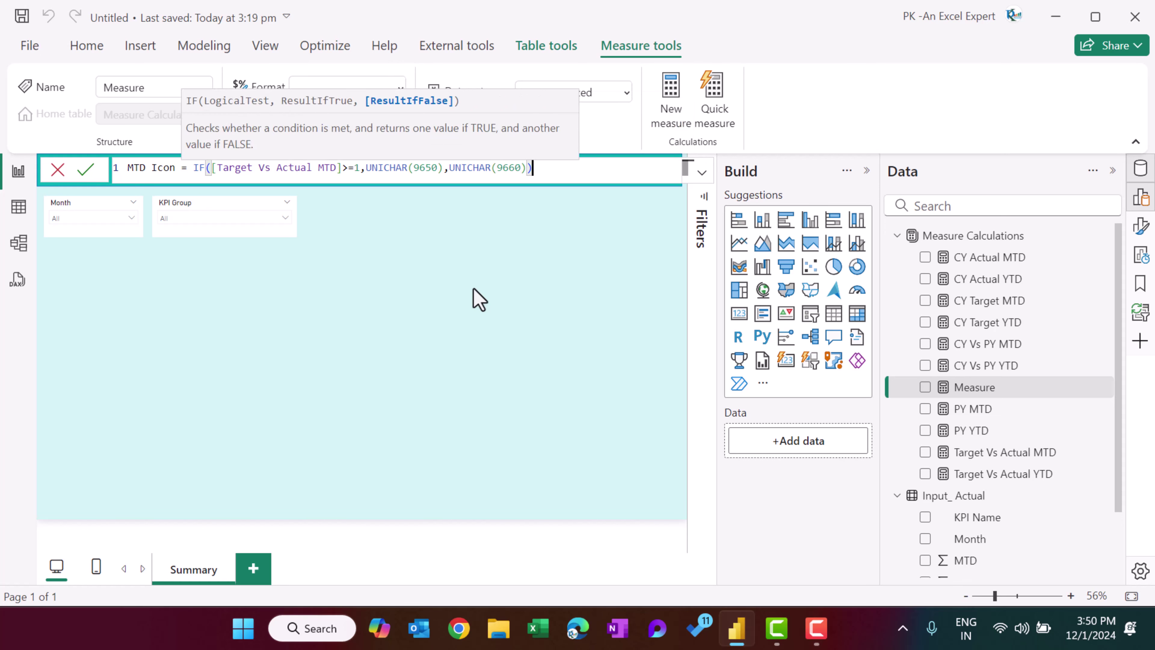
key("Return")
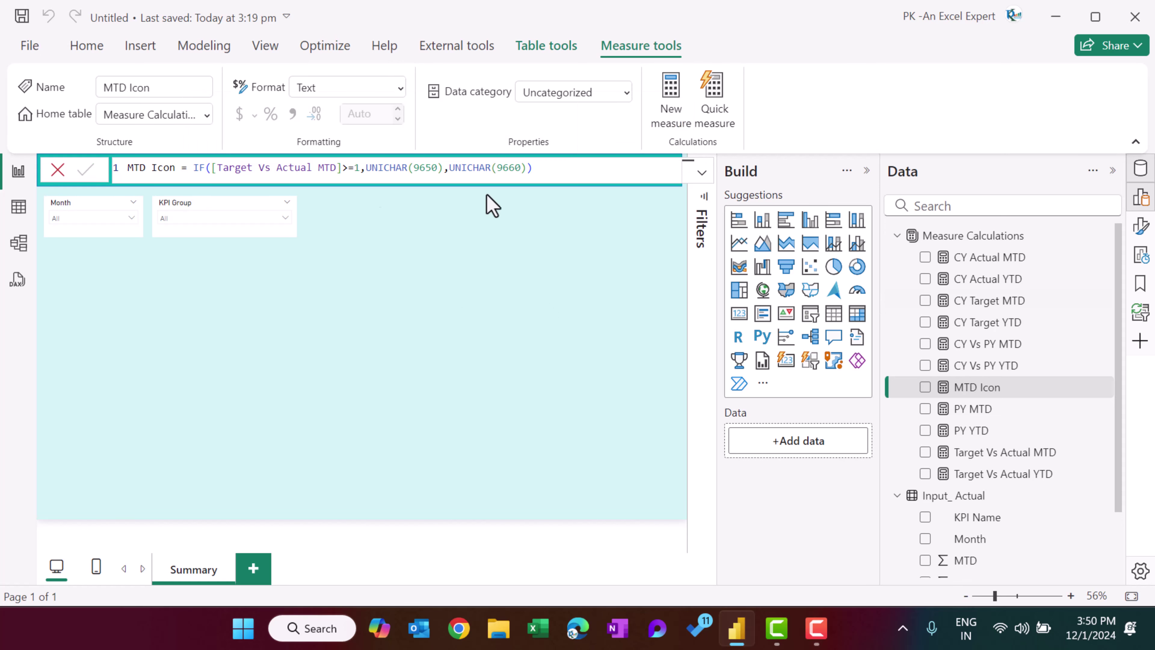
Create the measure YTD Icon = IF([Target Vs Actual YTD]>=1,UNICHAR(9650),UNICHAR(9660)) by reusing the MTD Icon formula.
left_click_drag(533, 167, 127, 168)
key("ctrl+c")
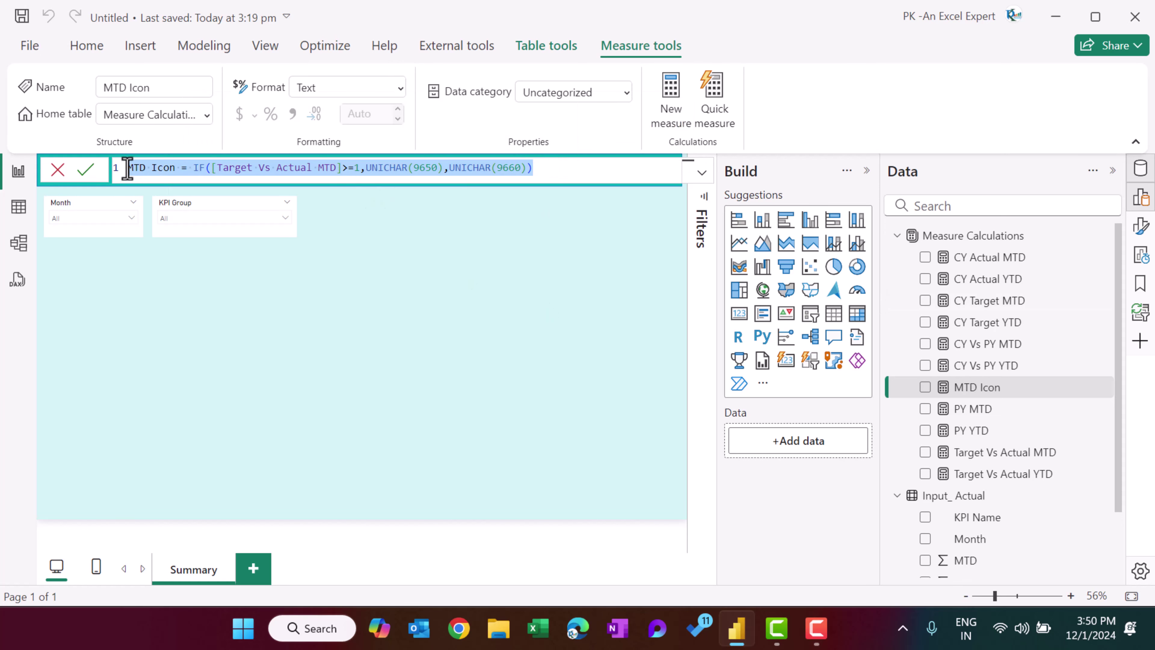
left_click(673, 113)
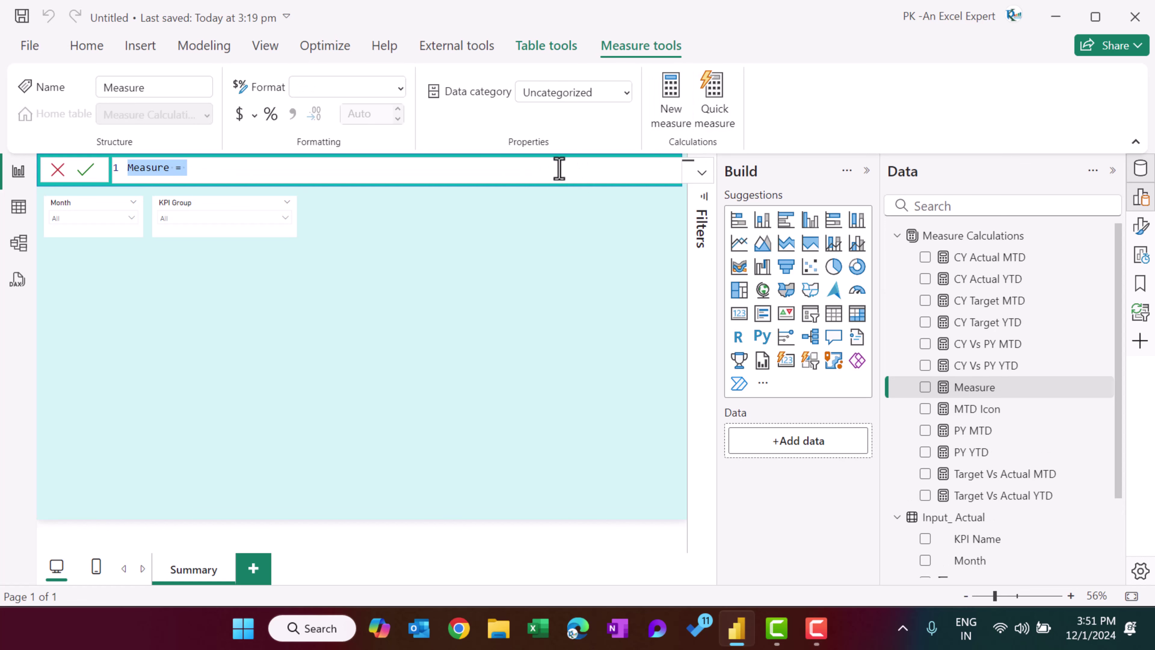
key("ctrl+v")
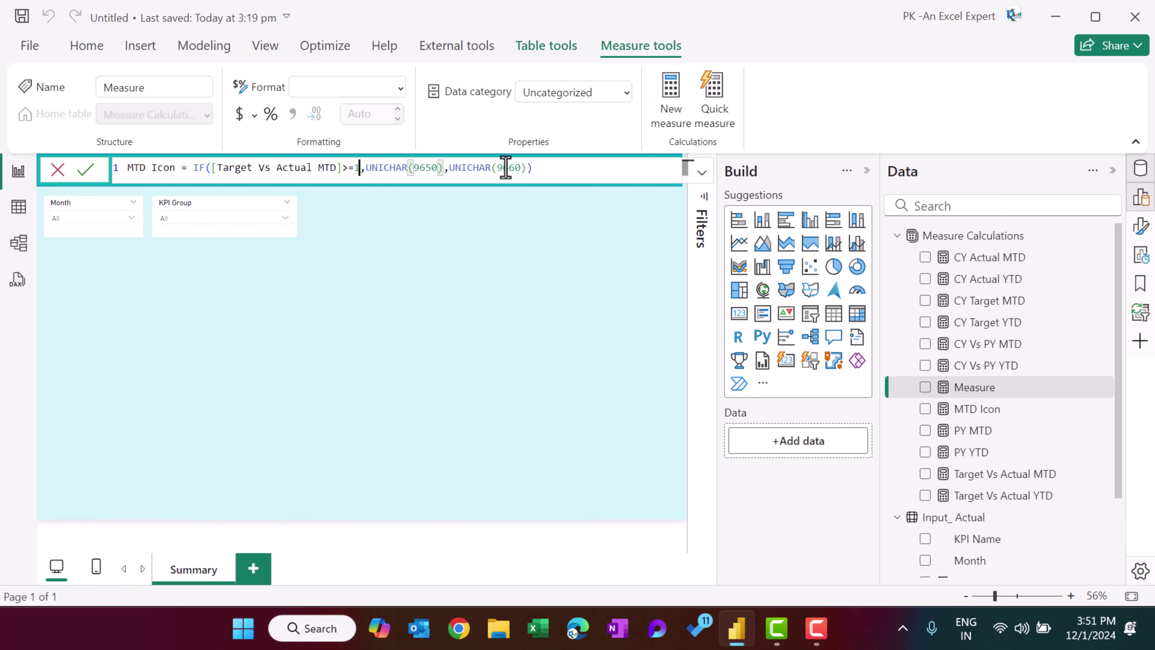
key("Left")
key("Left")
key("Left")
type("Y")
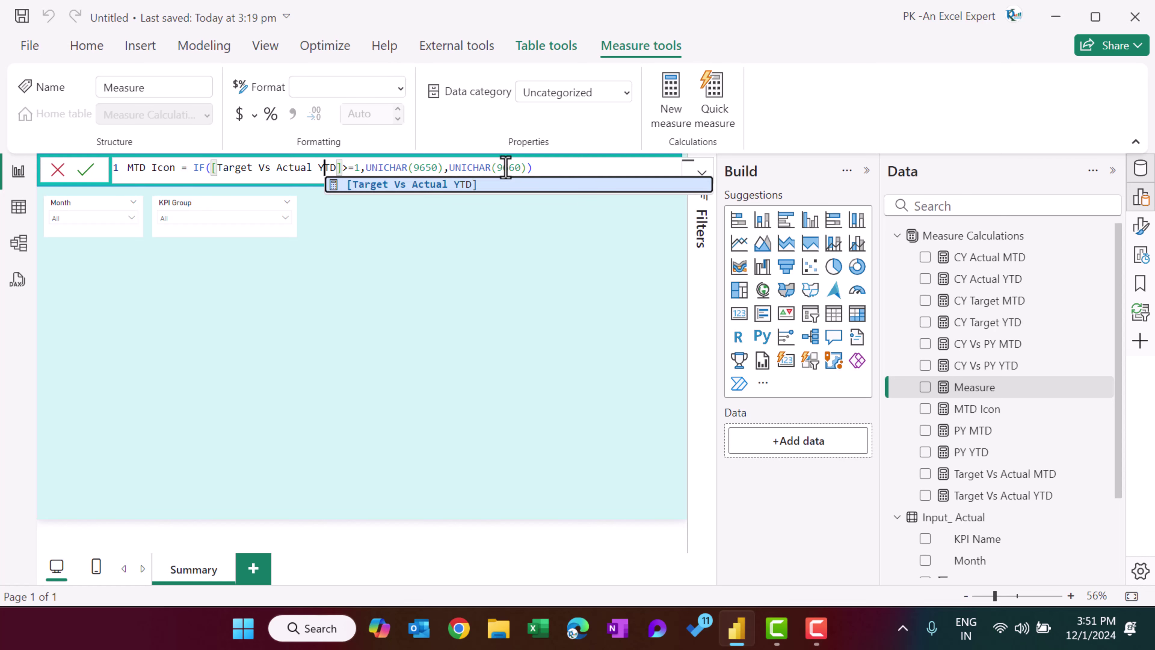
left_click(134, 168)
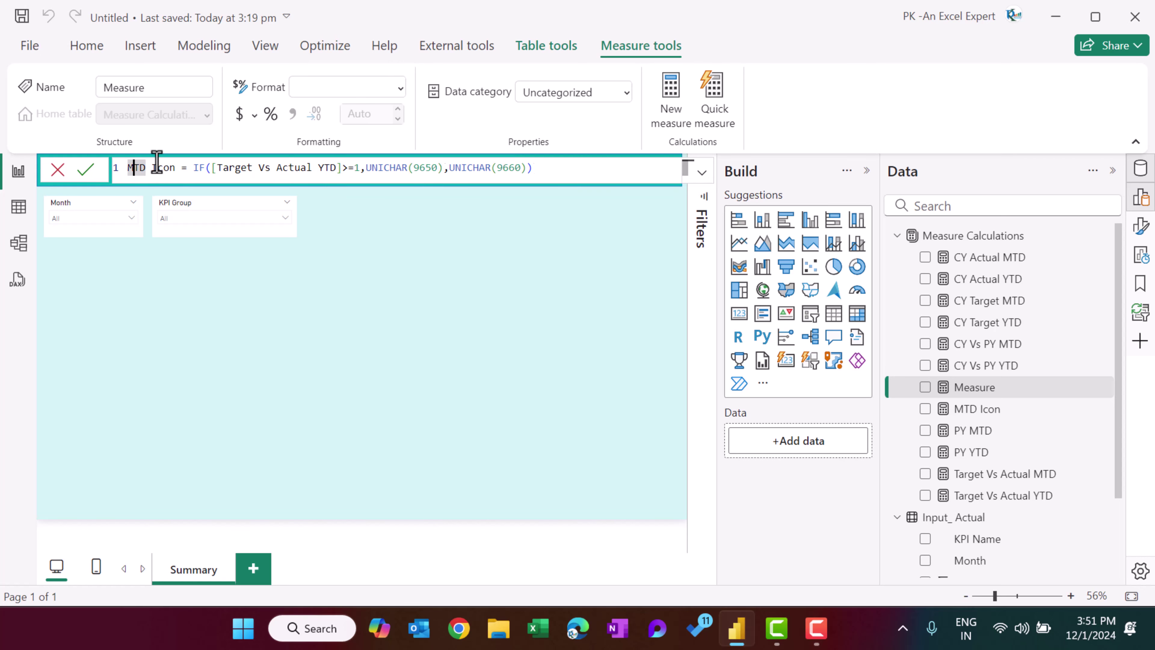
key("BackSpace")
type("Y")
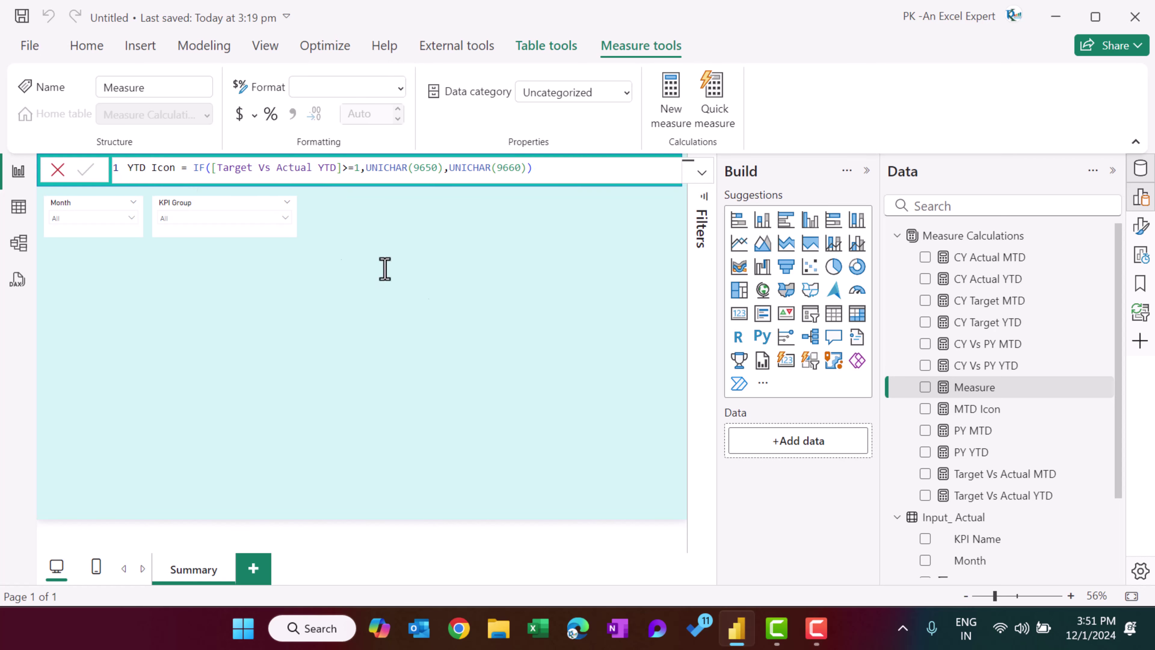
key("Return")
left_click(511, 351)
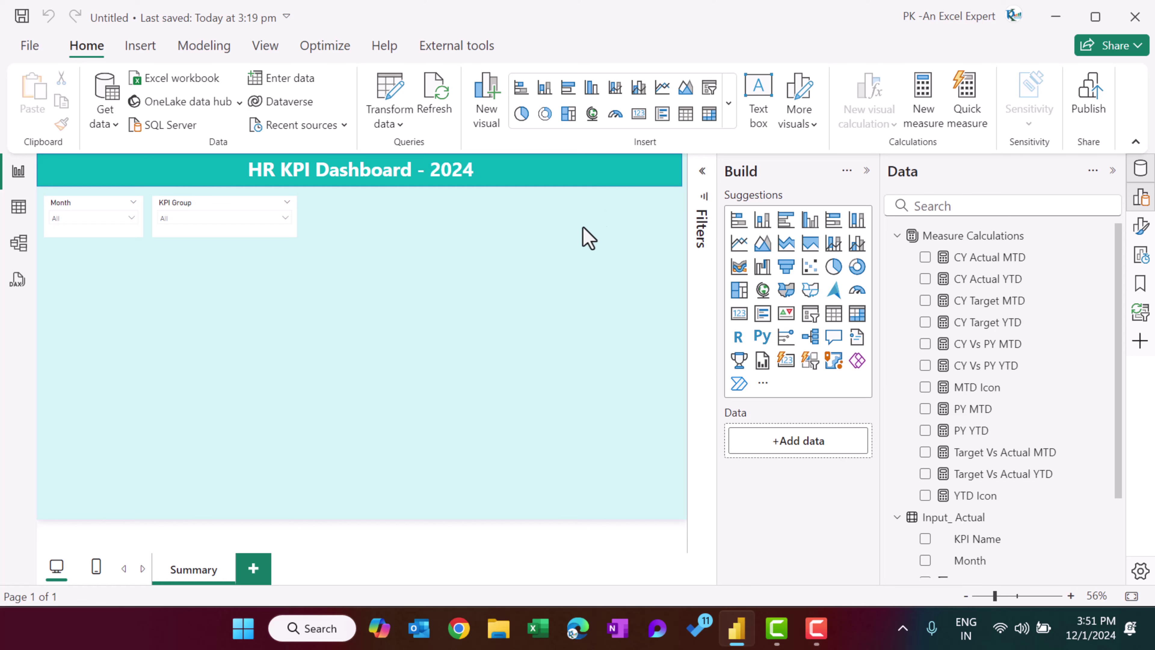
Create the measure Total KPIs = COUNTROWS('KPI Definition') in the Measure Calculations table.
right_click(982, 498)
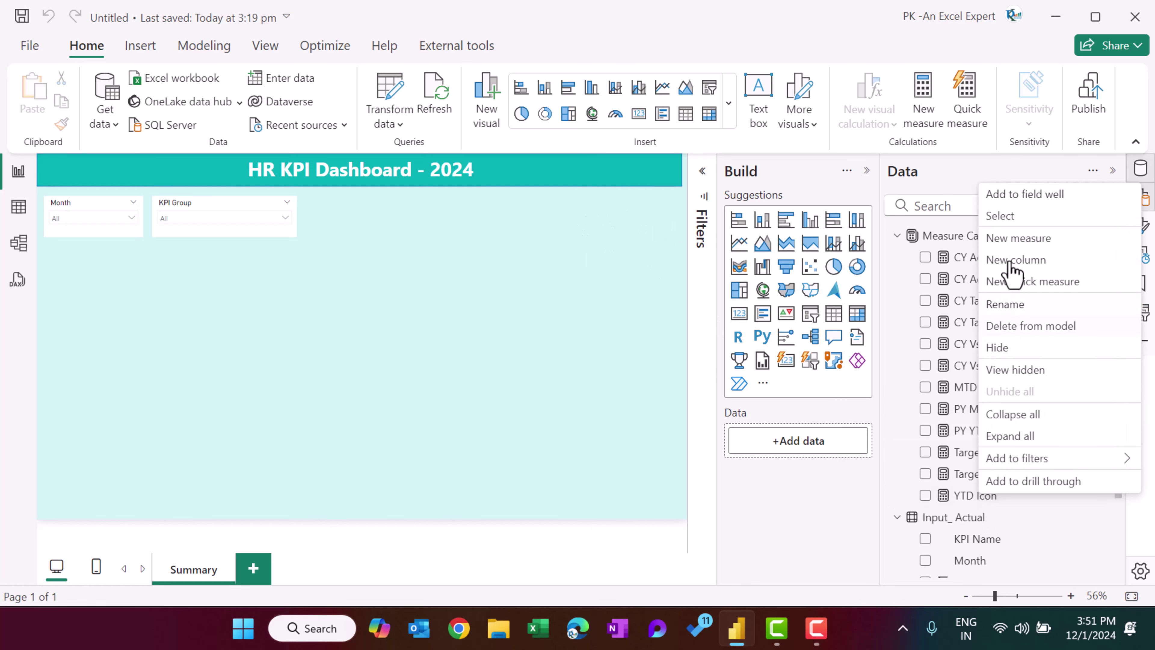
left_click(1033, 238)
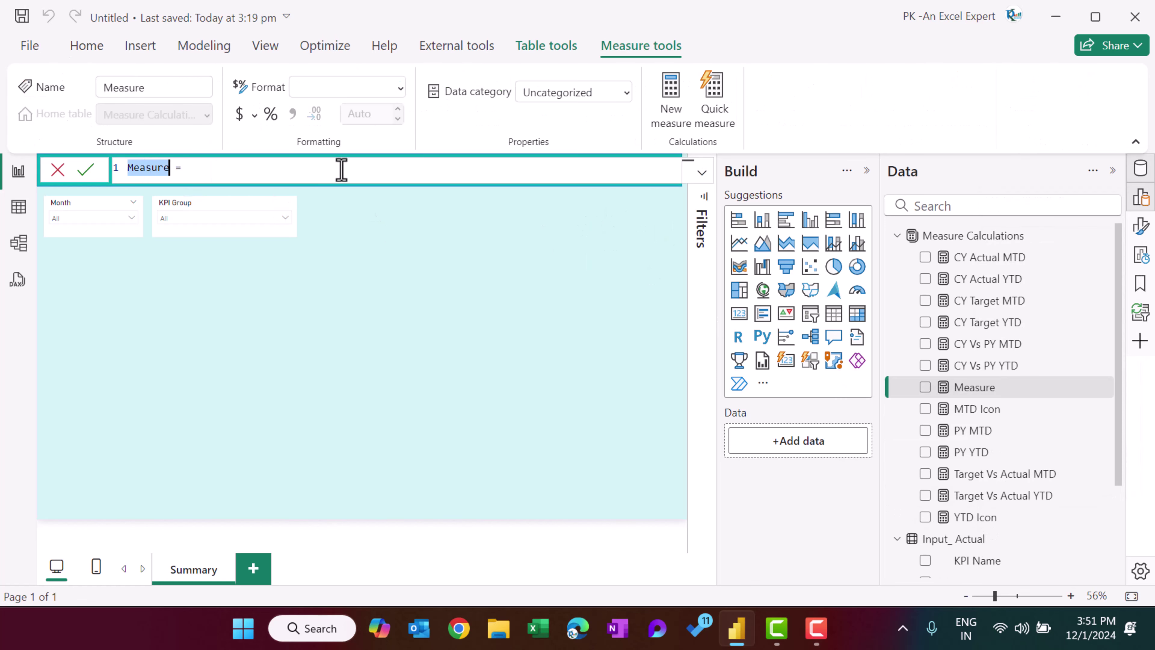
type("To")
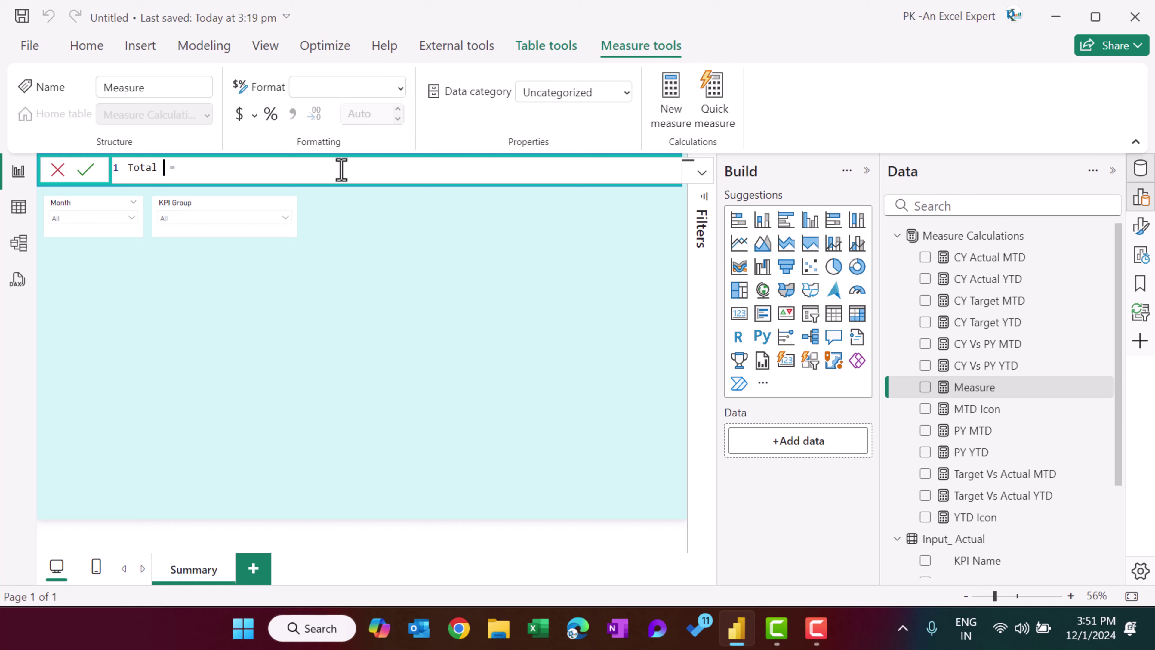
type("tal KPIs = cou")
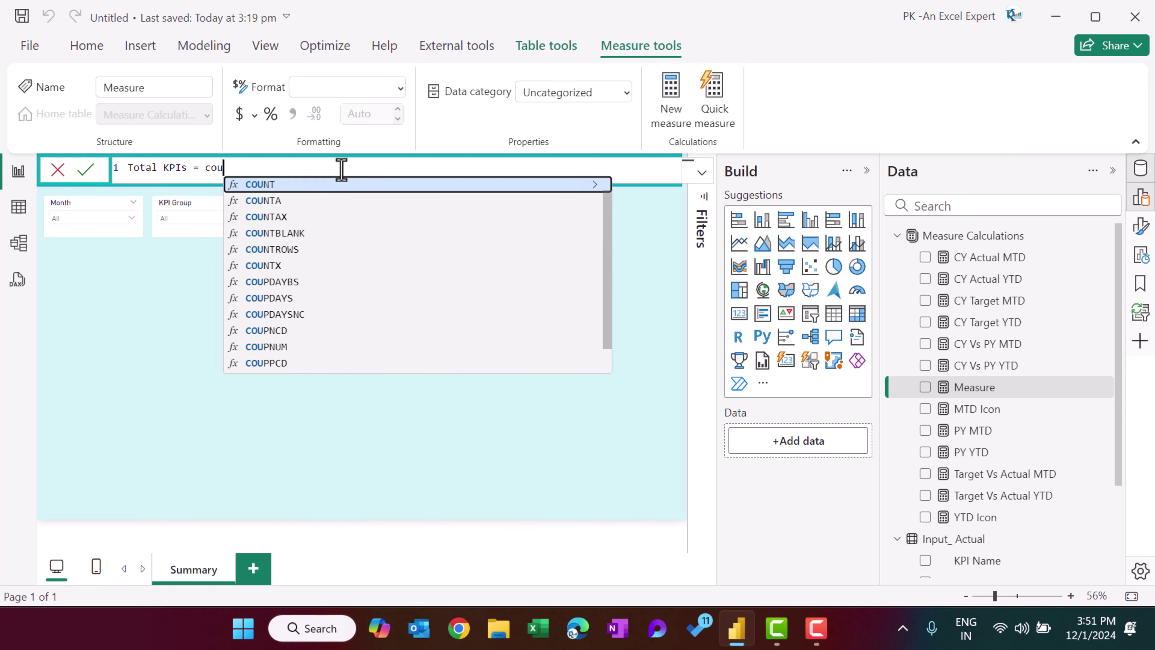
key("Down")
key("Down")
key("Down")
key("Down")
key("Tab")
type("kp")
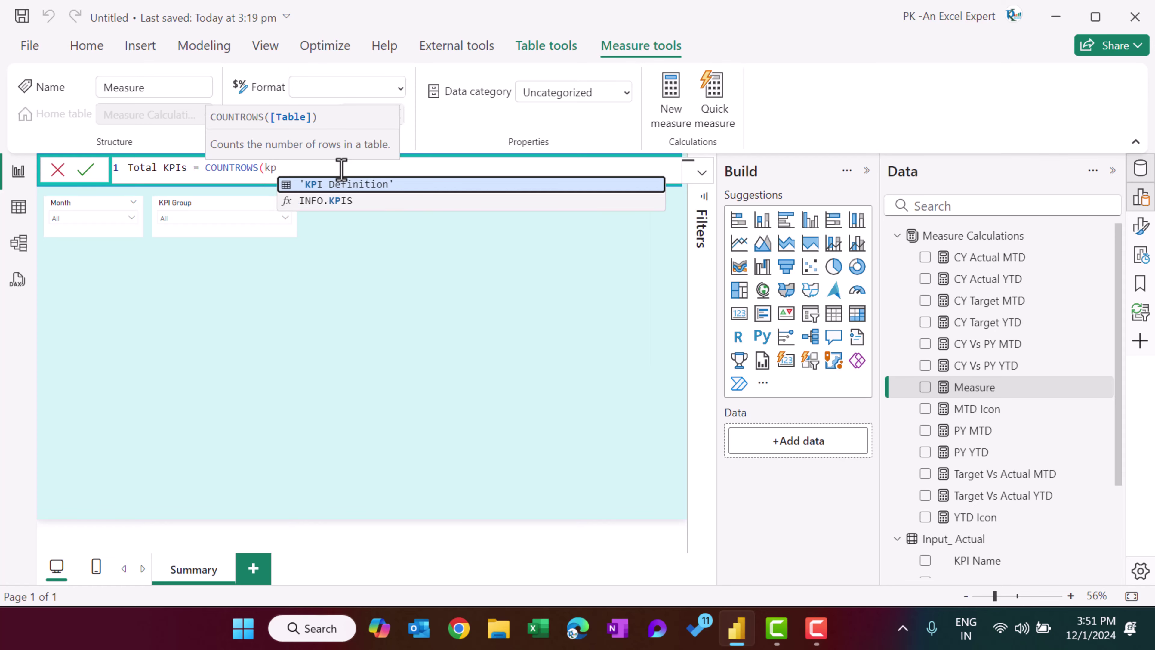
key("Tab")
type("))")
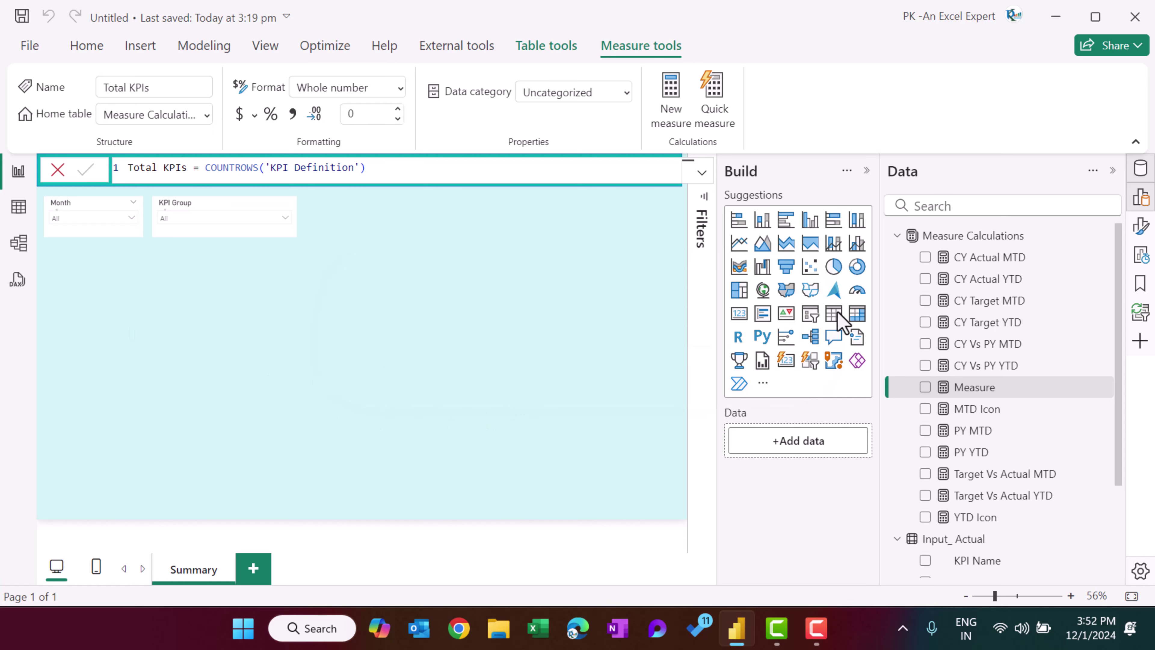
Insert a table visual on the Summary page with the # field from KPI Definition as an unsummarized column.
left_click(835, 315)
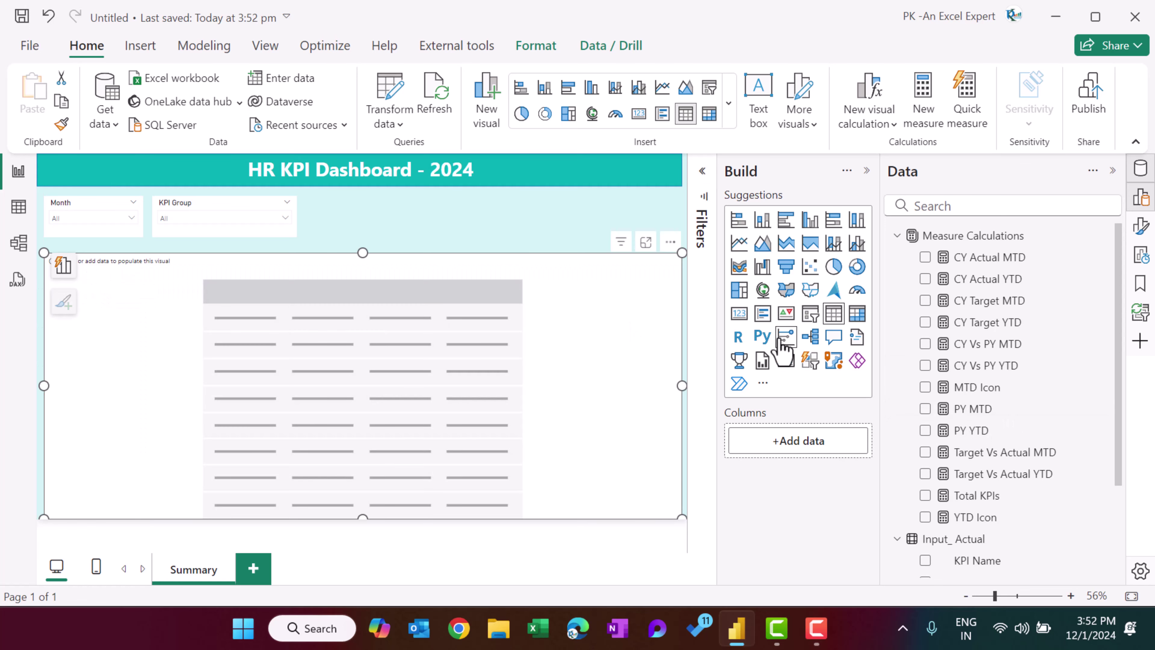
scroll(1008, 392, "down", 3)
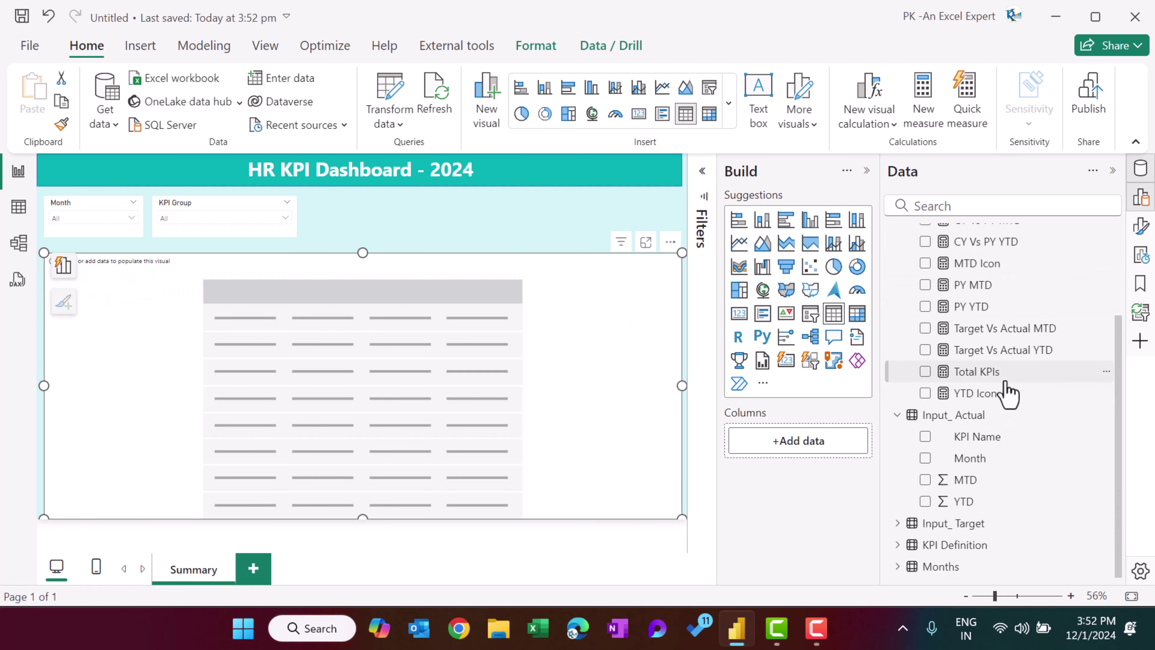
left_click(898, 545)
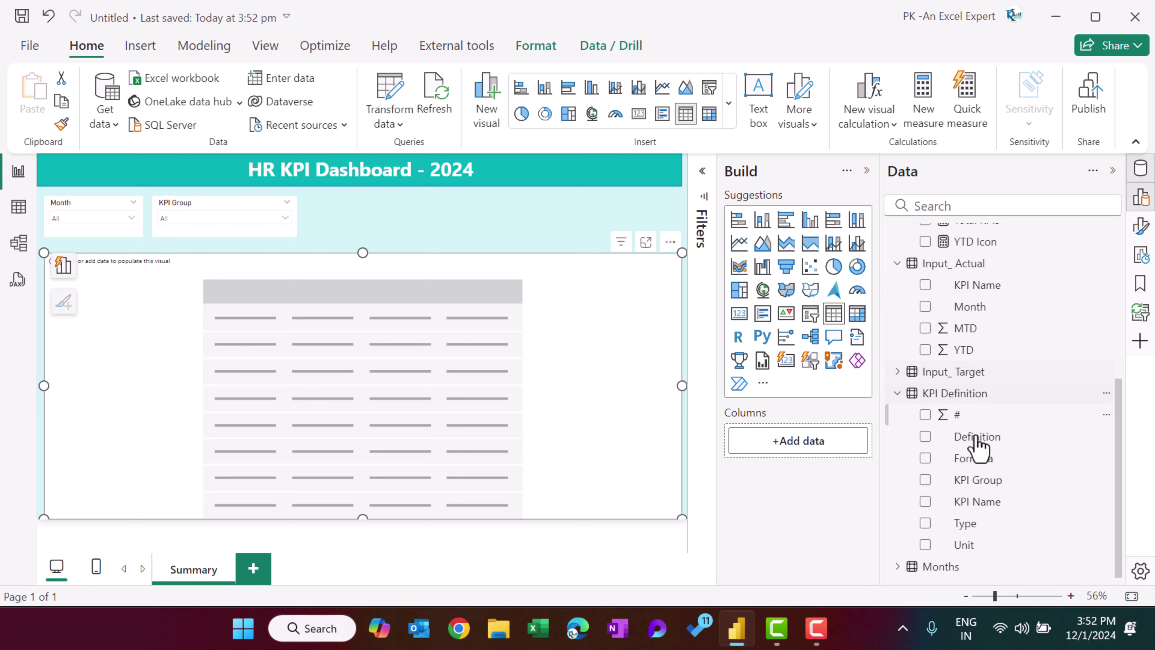
left_click(925, 415)
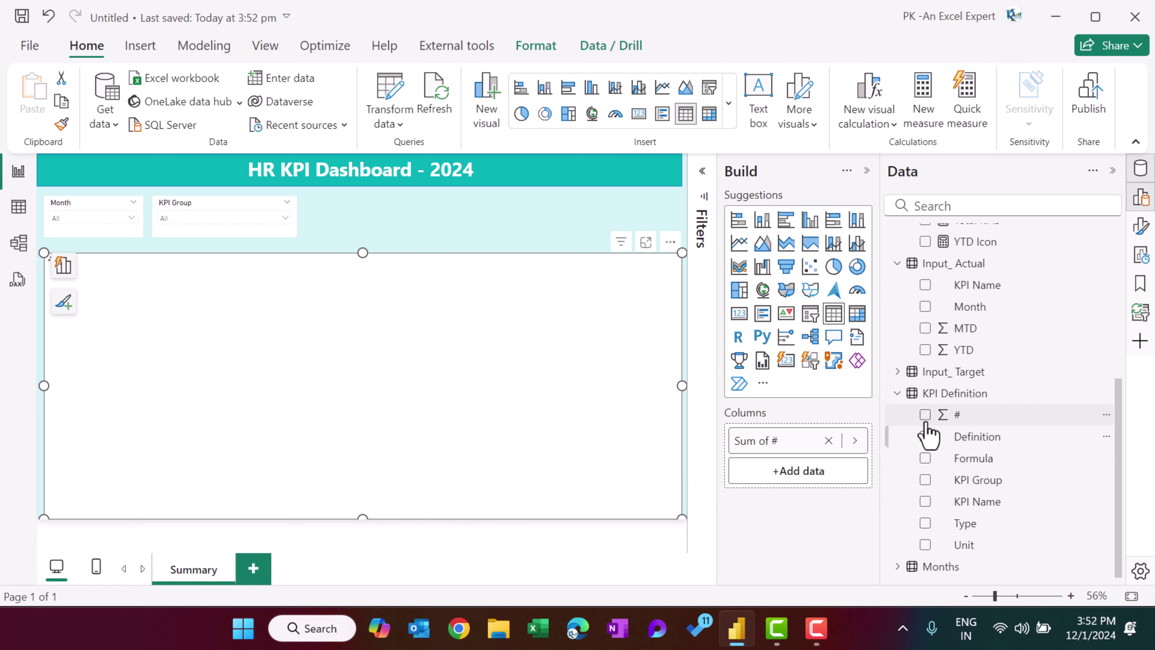
left_click(855, 441)
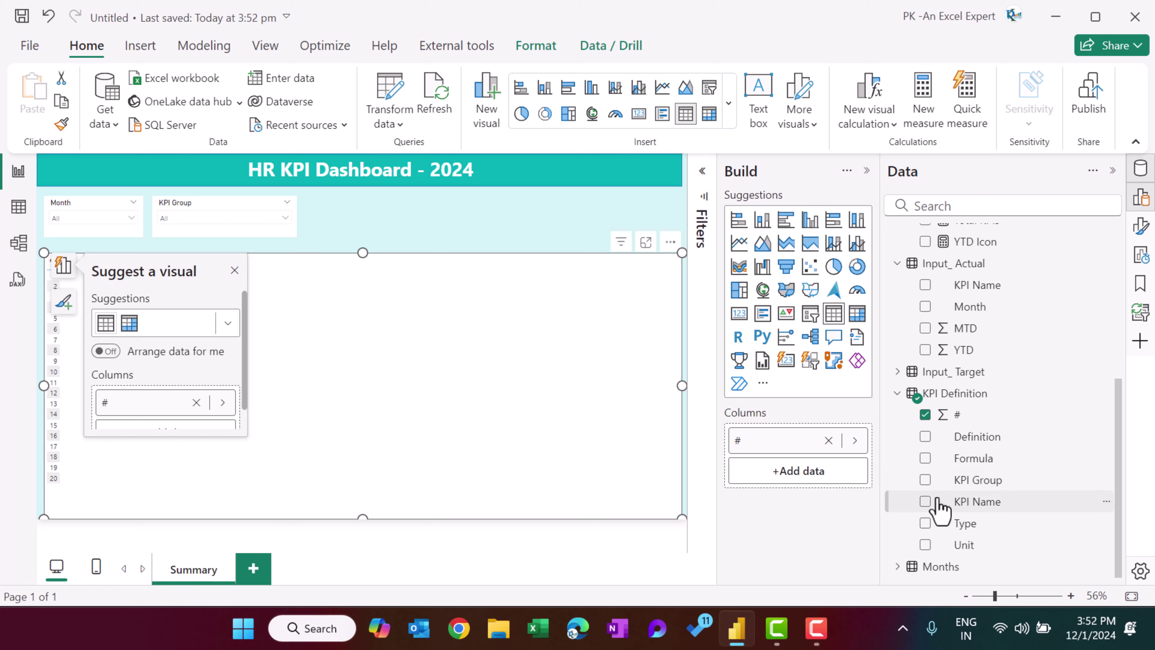
Add the KPI Group, KPI Name, Unit and Type fields from KPI Definition as columns of the table visual.
left_click(926, 481)
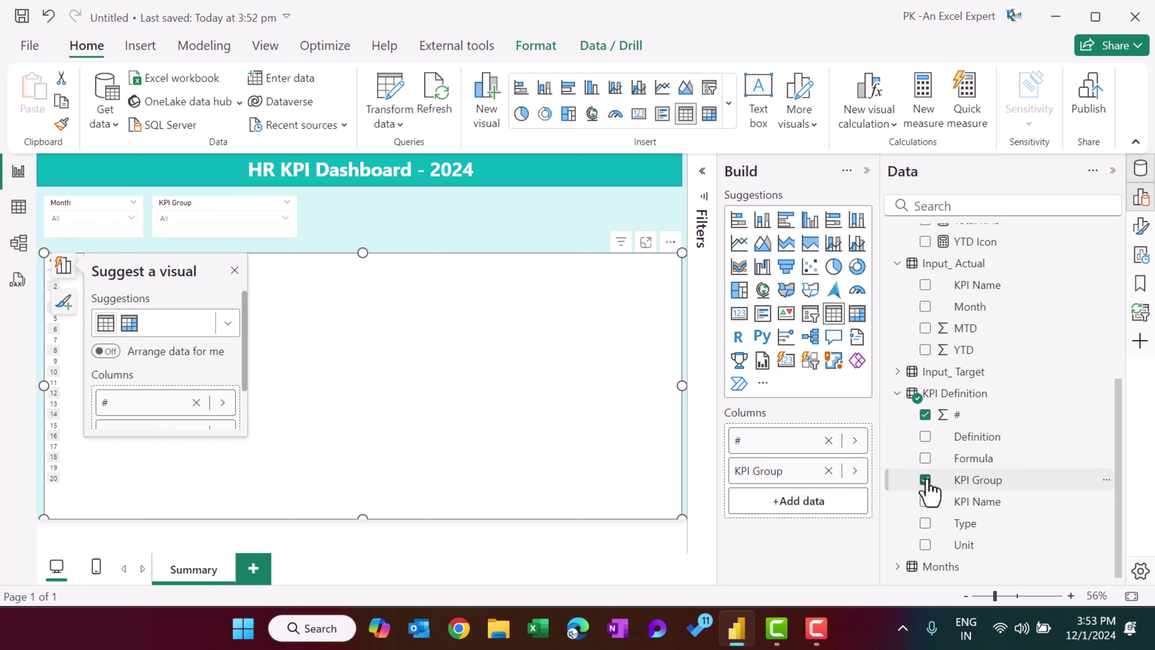
left_click(926, 501)
left_click(926, 545)
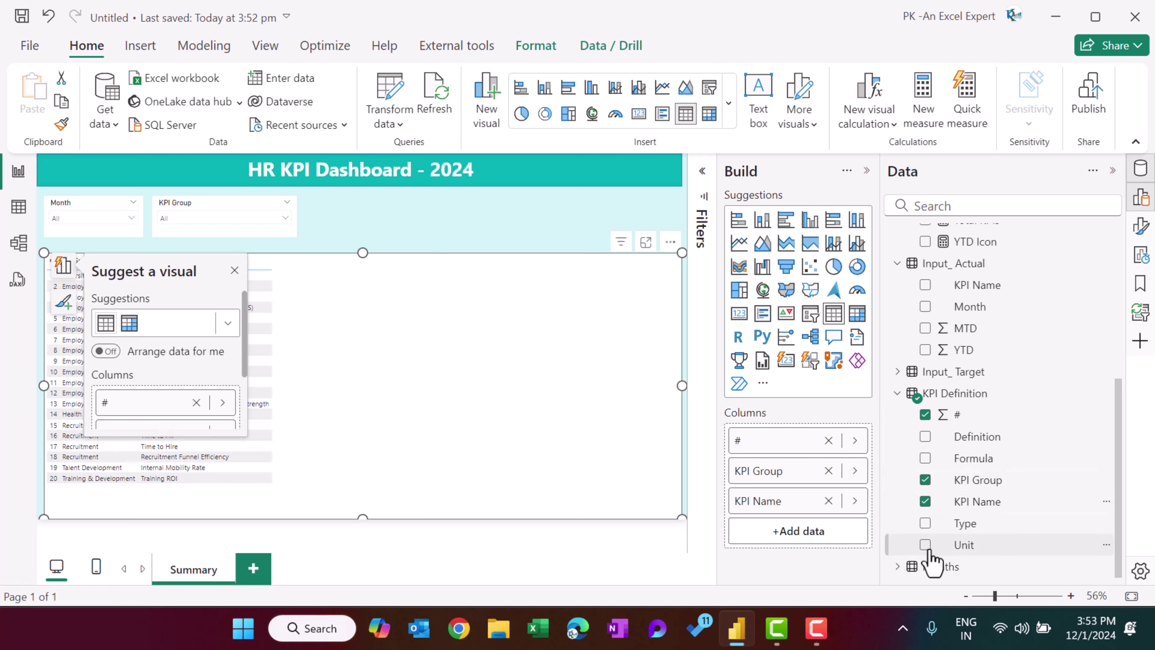
left_click(926, 523)
left_click(233, 271)
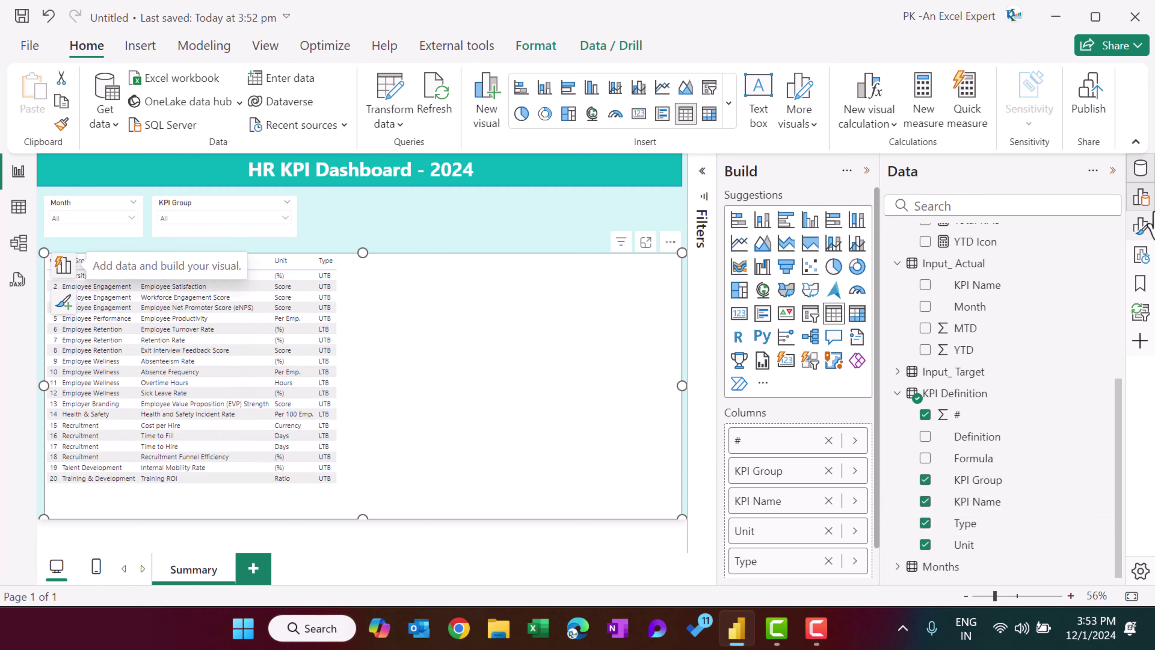
Apply the Condensed style preset to the KPI table visual.
left_click(1140, 225)
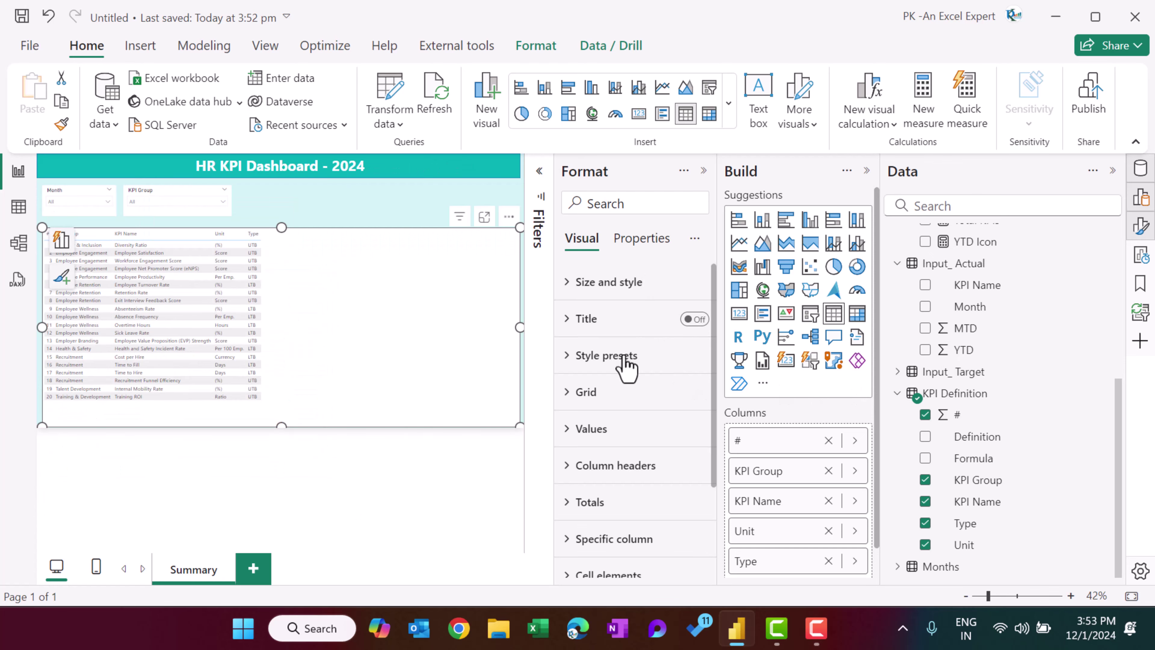
left_click(627, 357)
left_click(628, 417)
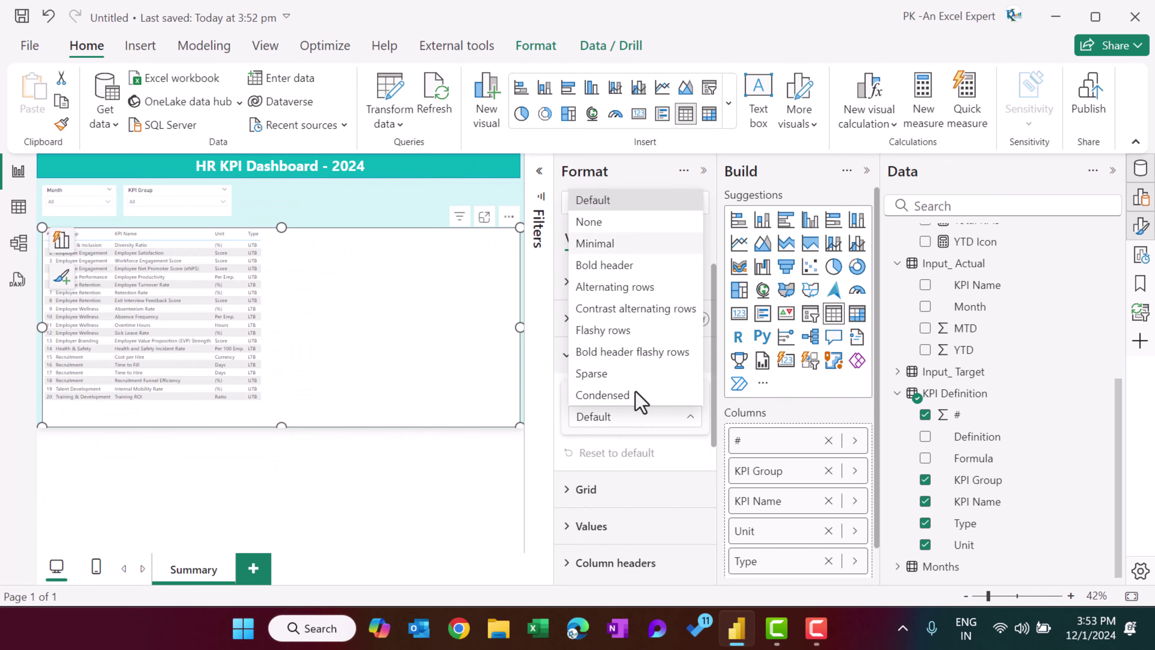
left_click(637, 397)
Open the column header text formatting options of the KPI table visual.
scroll(627, 496, "down", 3)
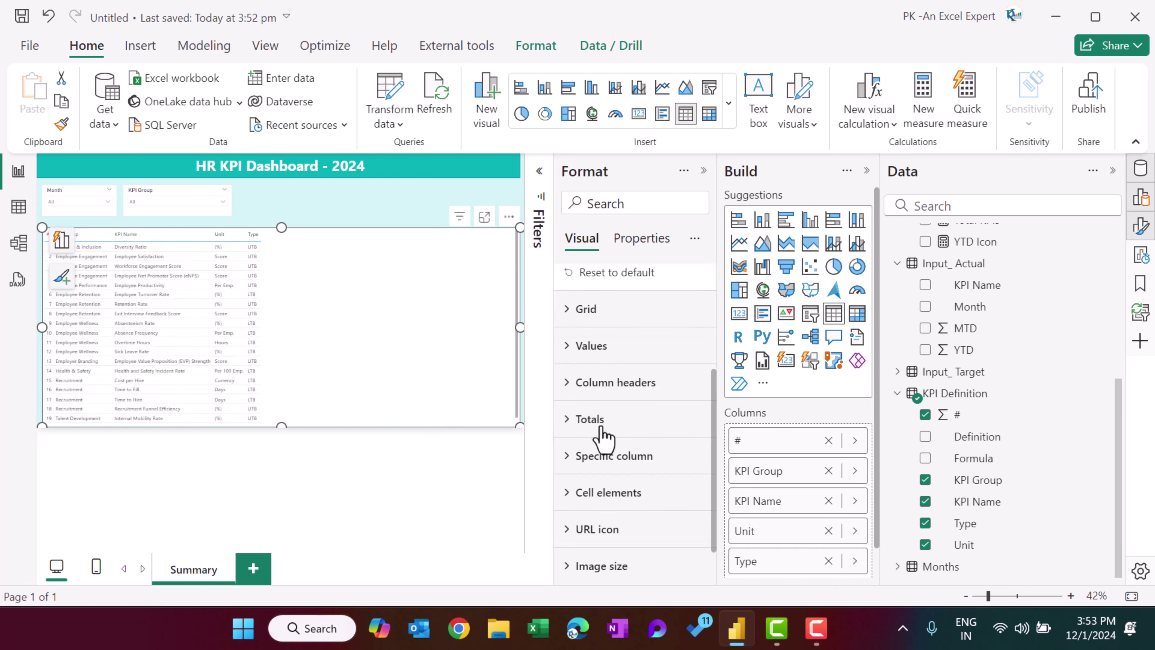
left_click(609, 385)
scroll(646, 460, "down", 3)
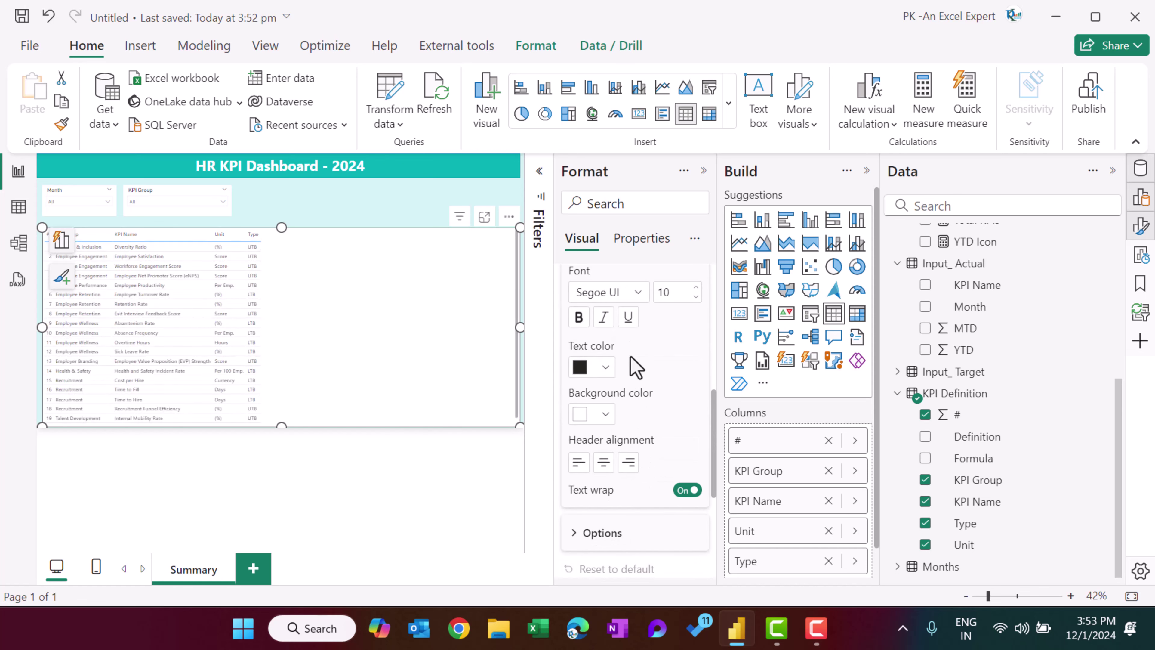
Set the KPI table's column header font to Segoe UI Bold and its background color to teal #4EBEB3.
left_click(638, 293)
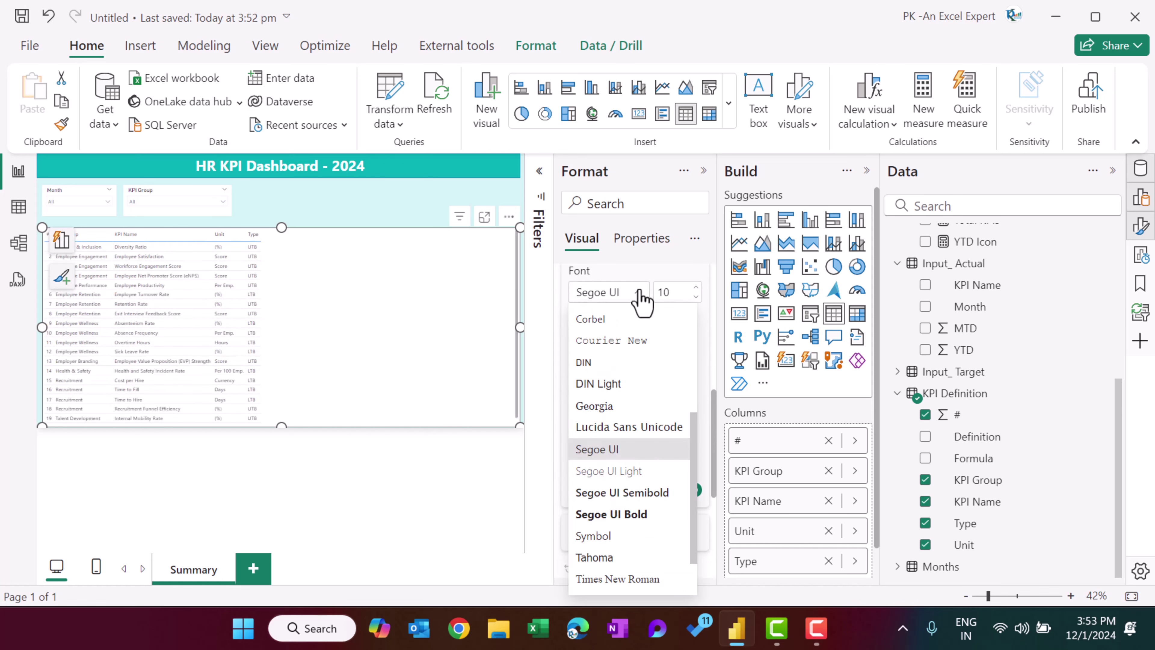
left_click(627, 514)
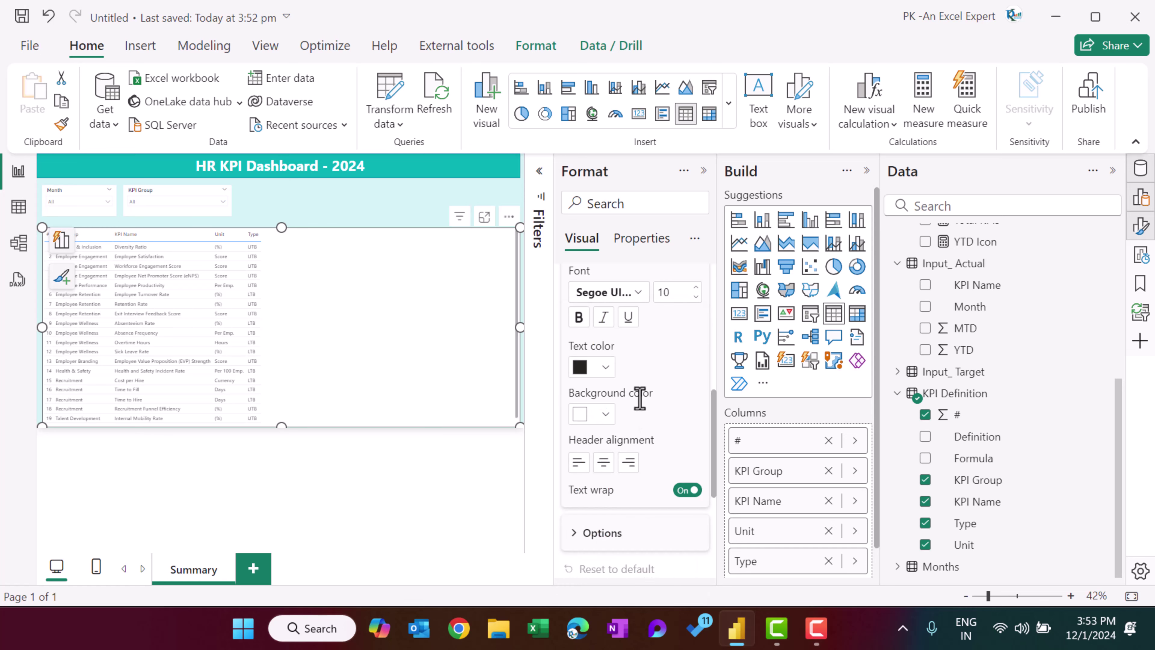
left_click(605, 414)
left_click(651, 375)
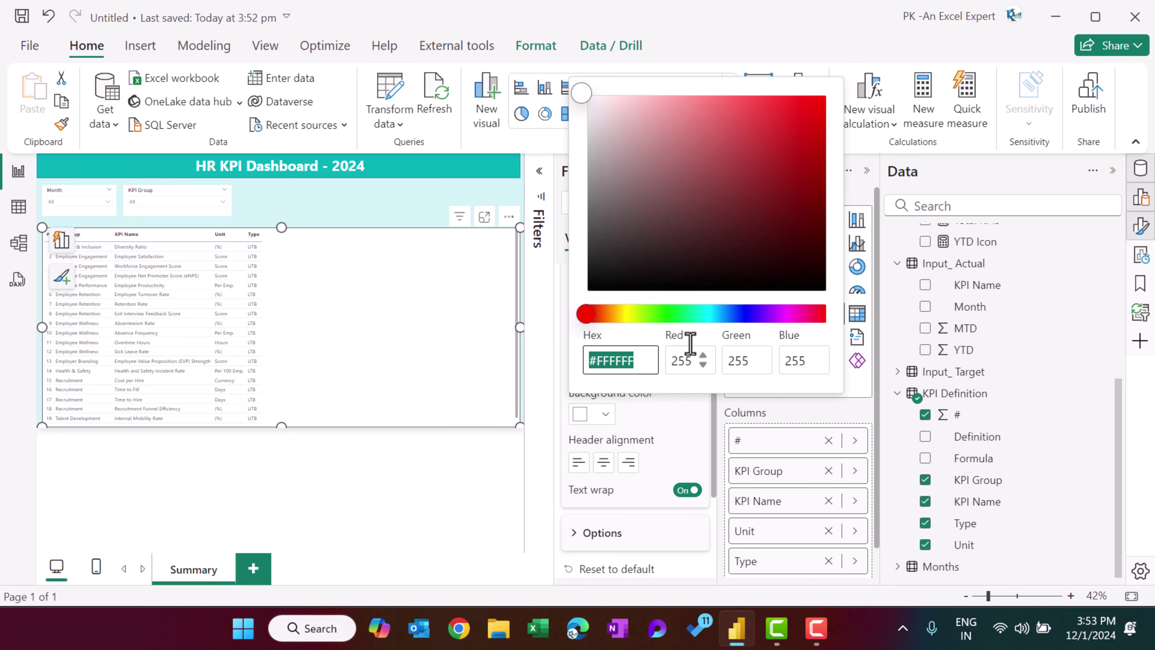
left_click(701, 314)
left_click_drag(803, 136, 728, 148)
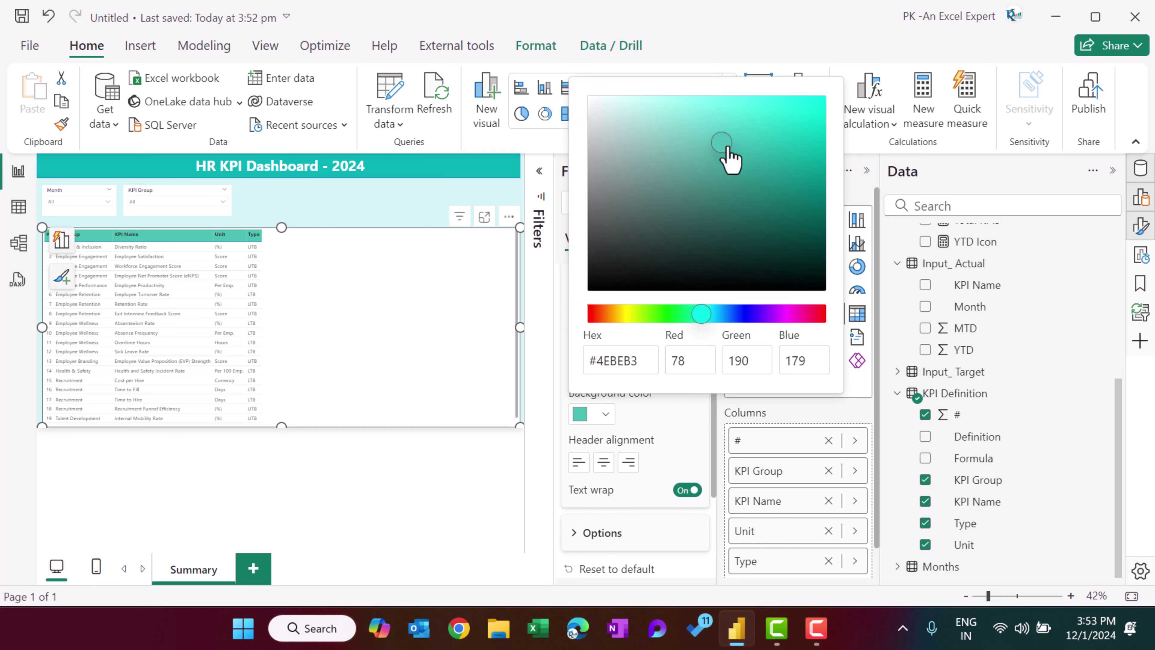
left_click(663, 447)
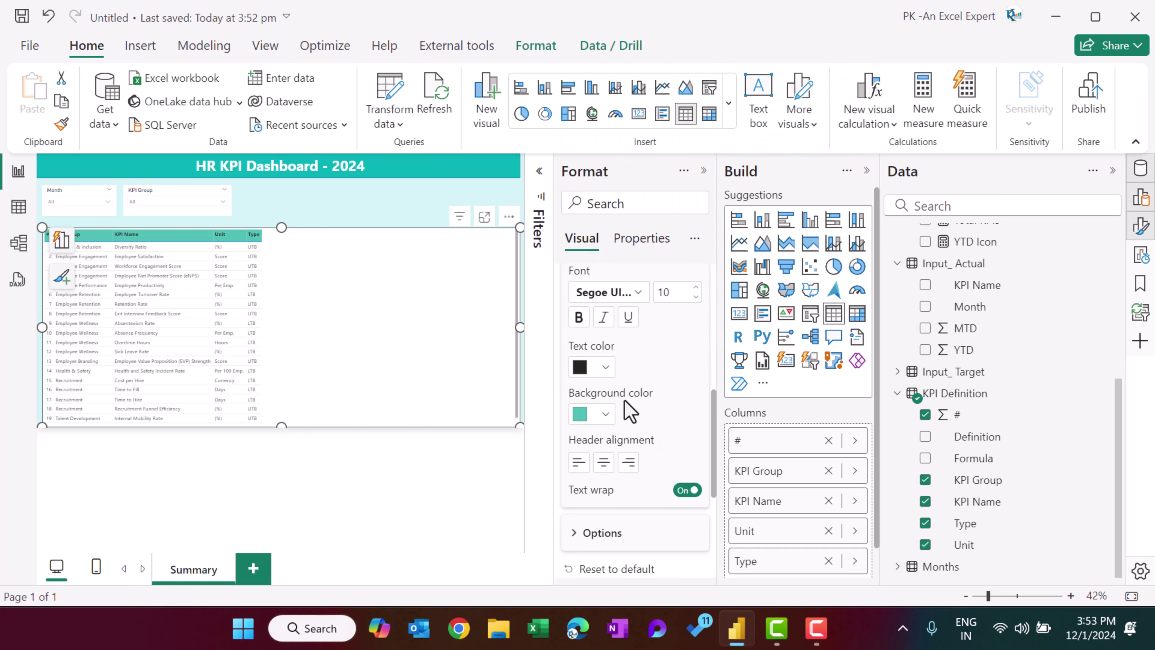
Set the KPI table's column header text color to white and close the formatting options.
left_click(606, 367)
left_click(588, 129)
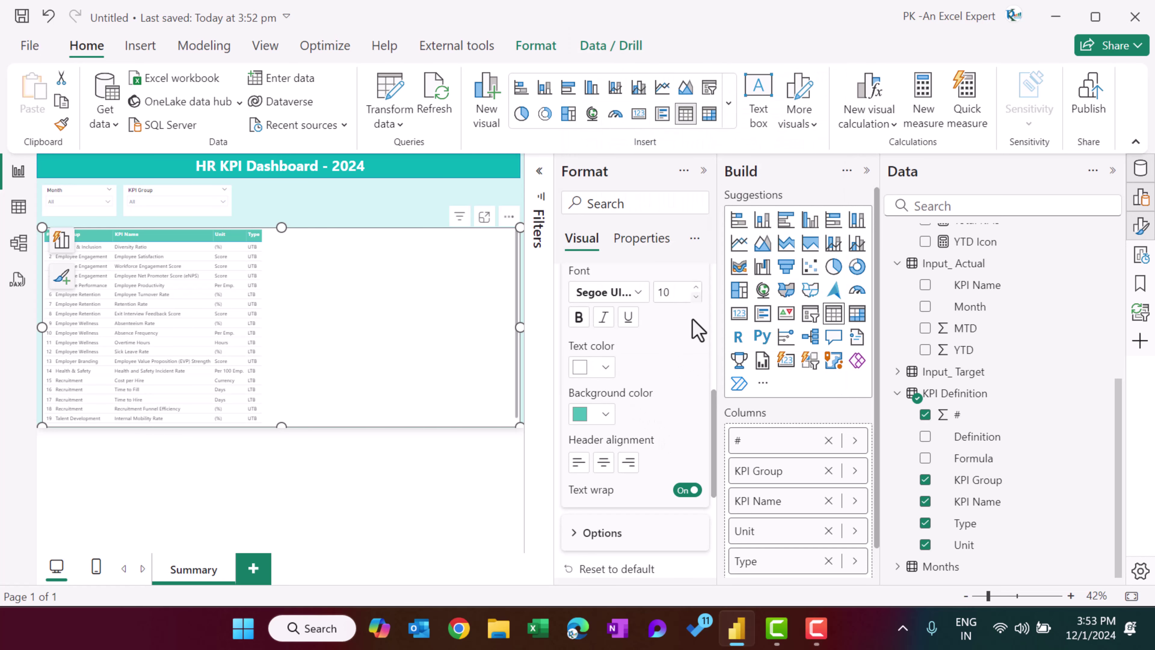
left_click(704, 172)
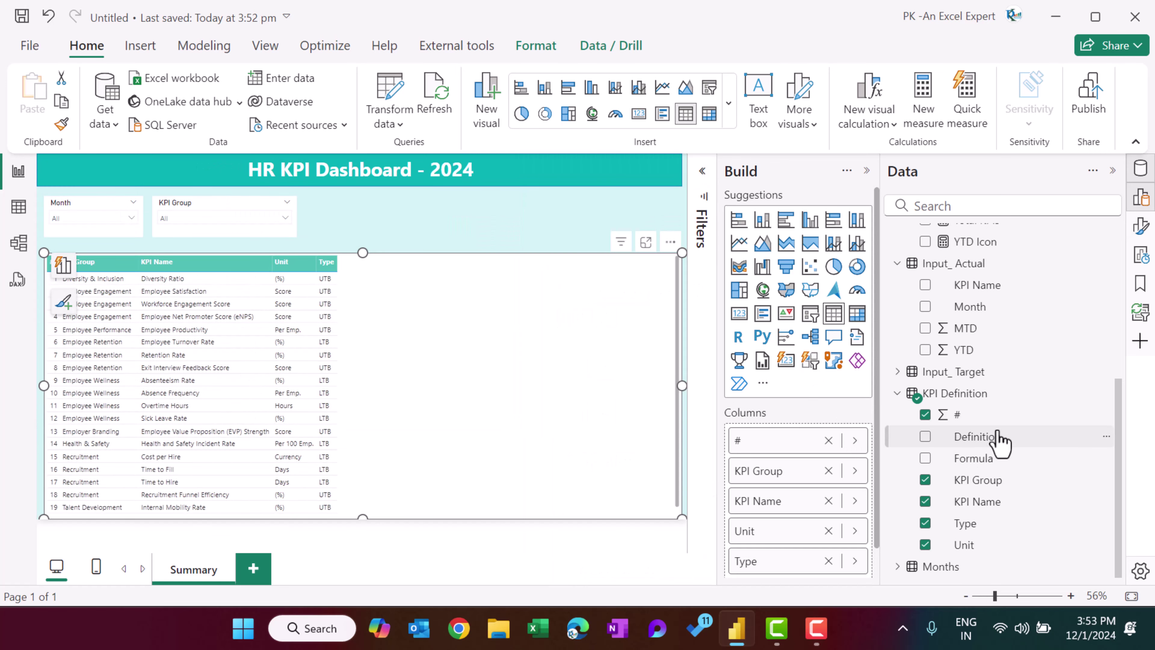
Add the CY Actual MTD, CY Target MTD and MTD Icon measures to the KPI table.
scroll(1001, 444, "up", 3)
scroll(1007, 445, "up", 2)
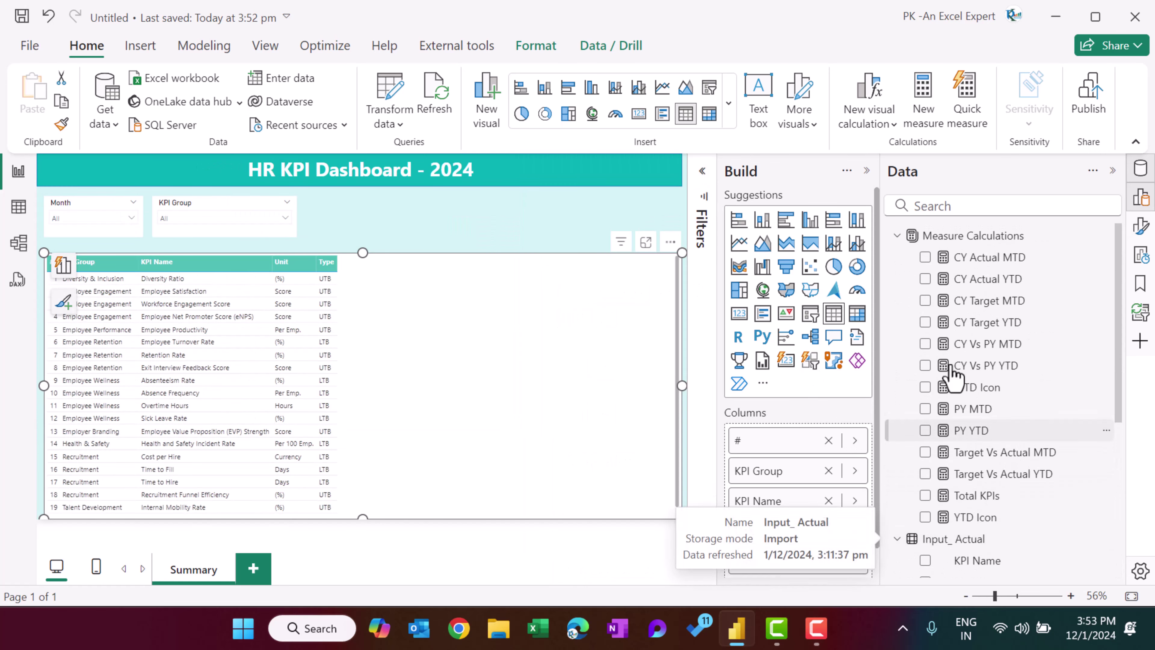
left_click(925, 259)
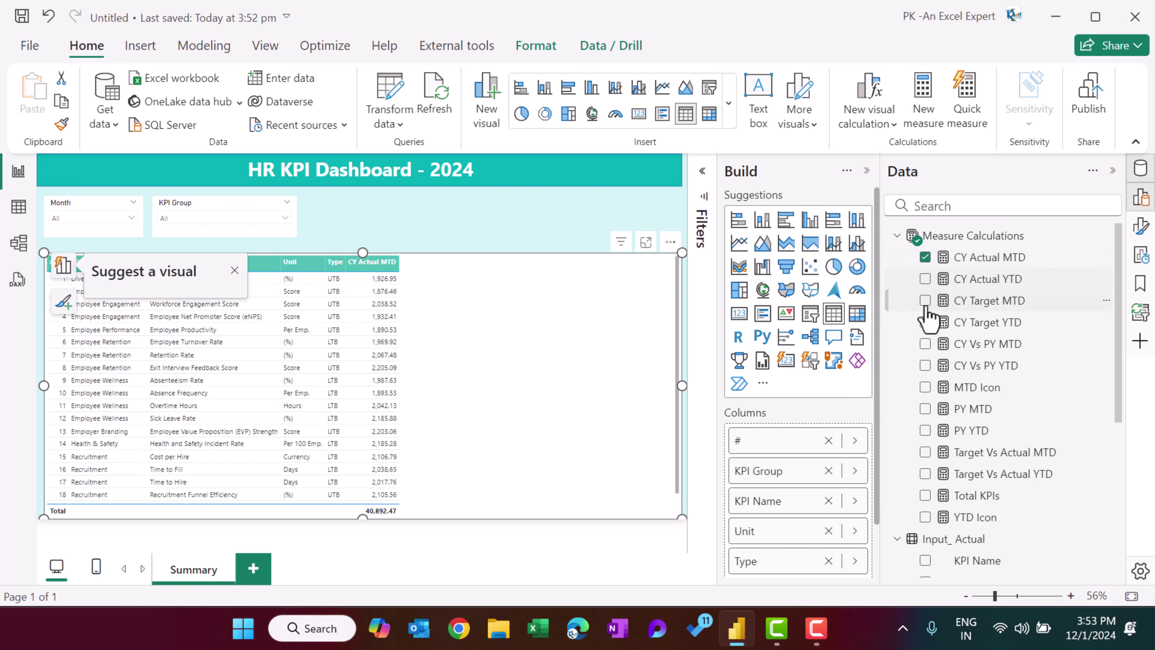
left_click(925, 301)
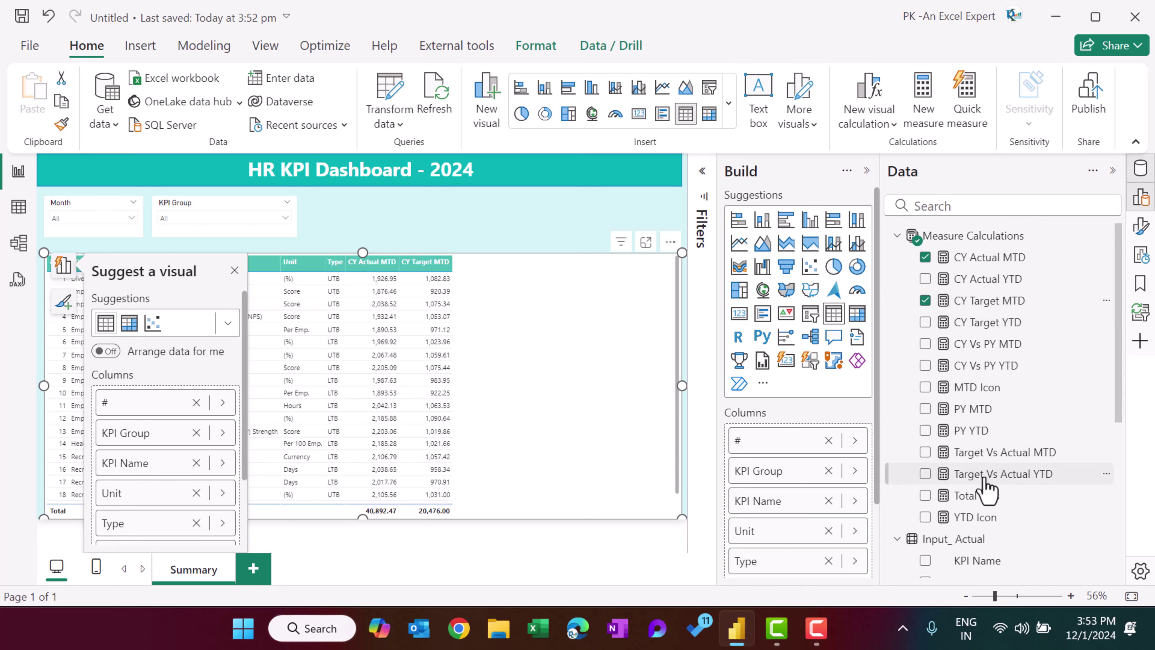
left_click(926, 387)
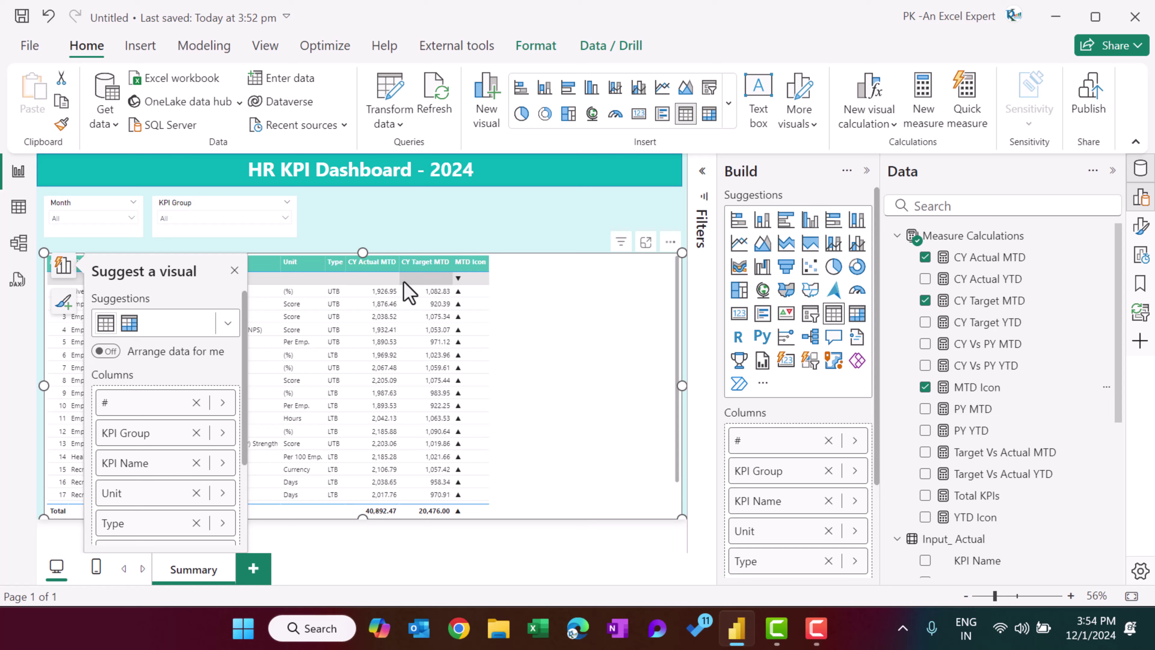
Apply an advanced filter on KPI Name to the table so only items that are not blank are shown.
left_click(703, 171)
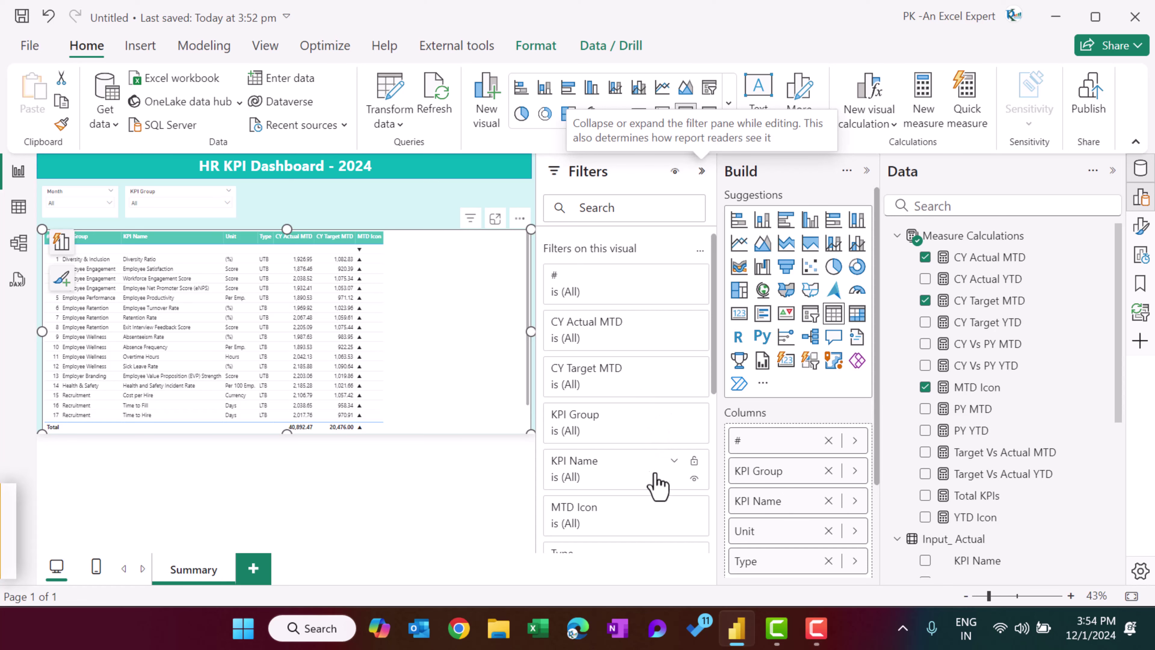
left_click(674, 460)
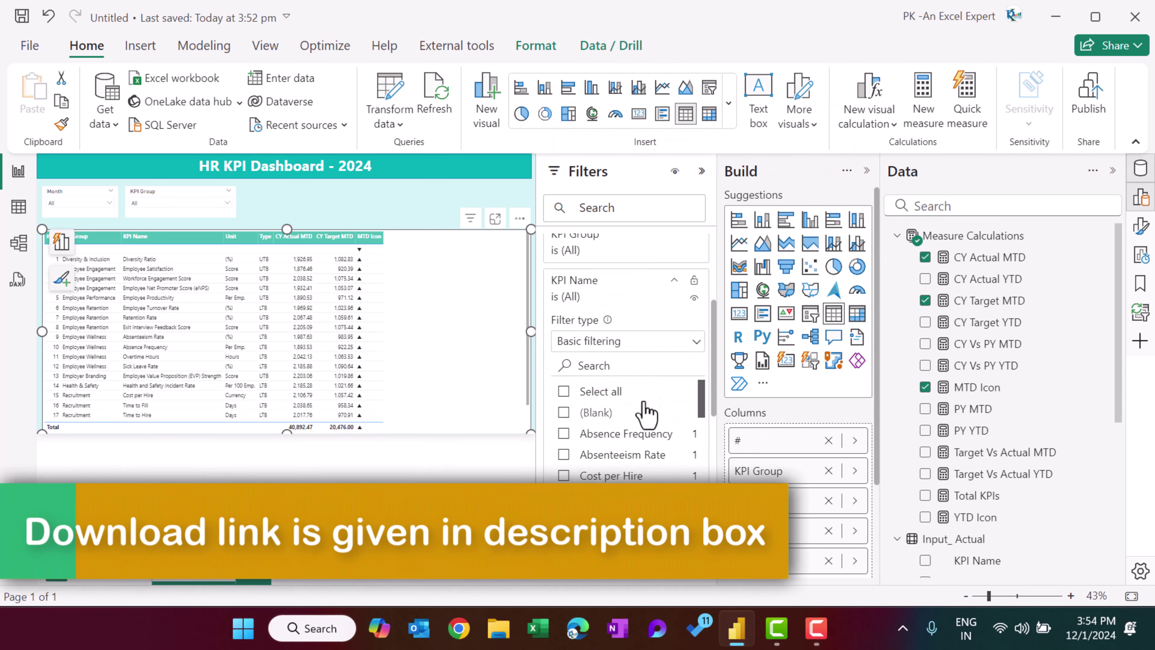
left_click(660, 342)
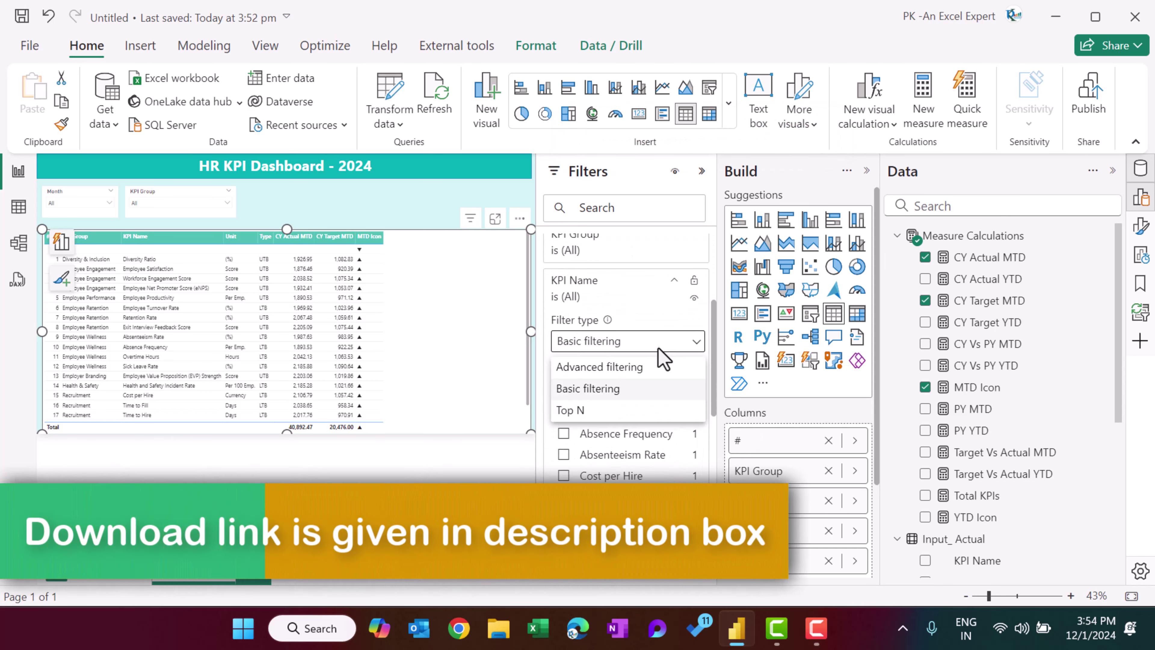
left_click(593, 411)
left_click(693, 345)
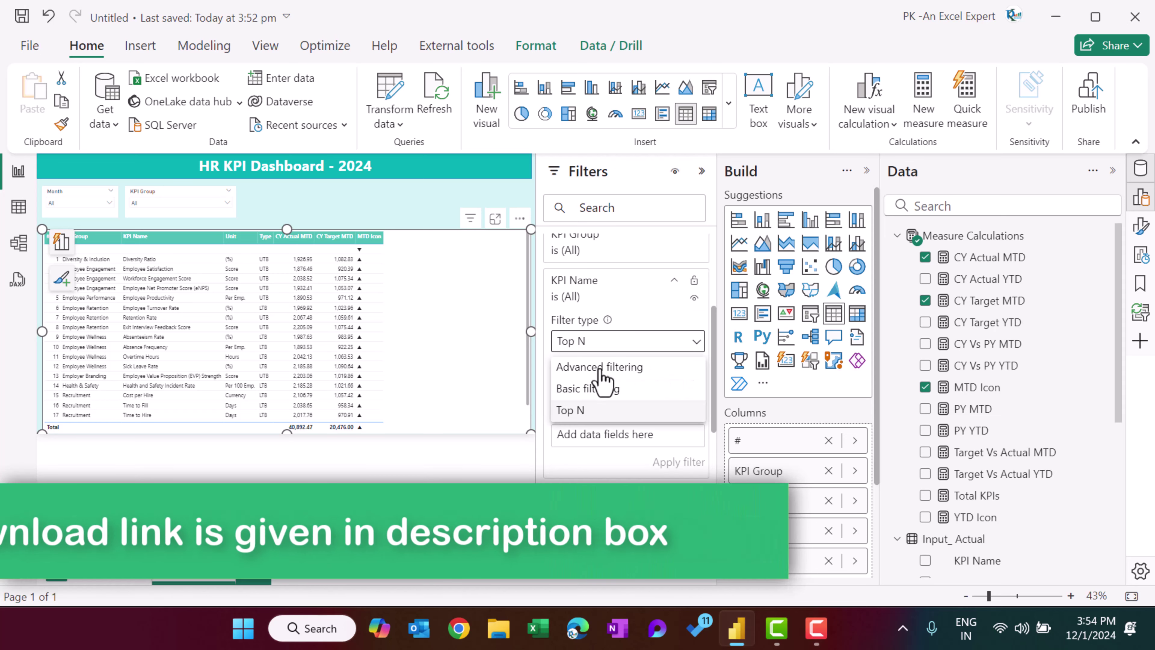
left_click(599, 370)
left_click(623, 390)
left_click(593, 330)
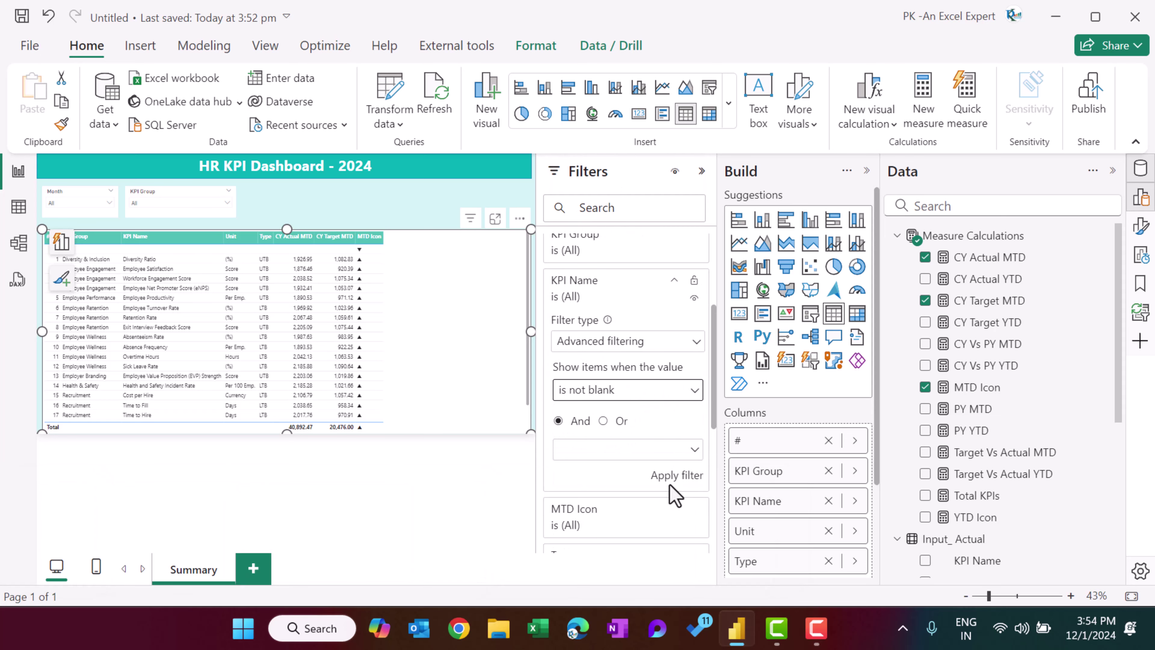
left_click(676, 475)
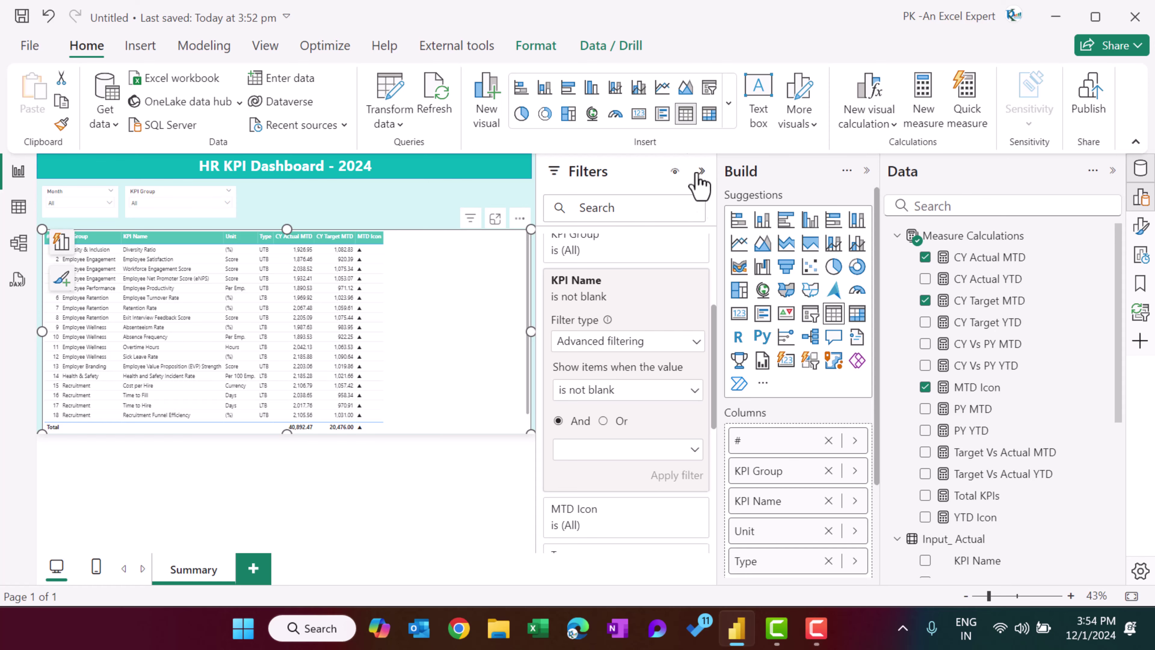
left_click(700, 172)
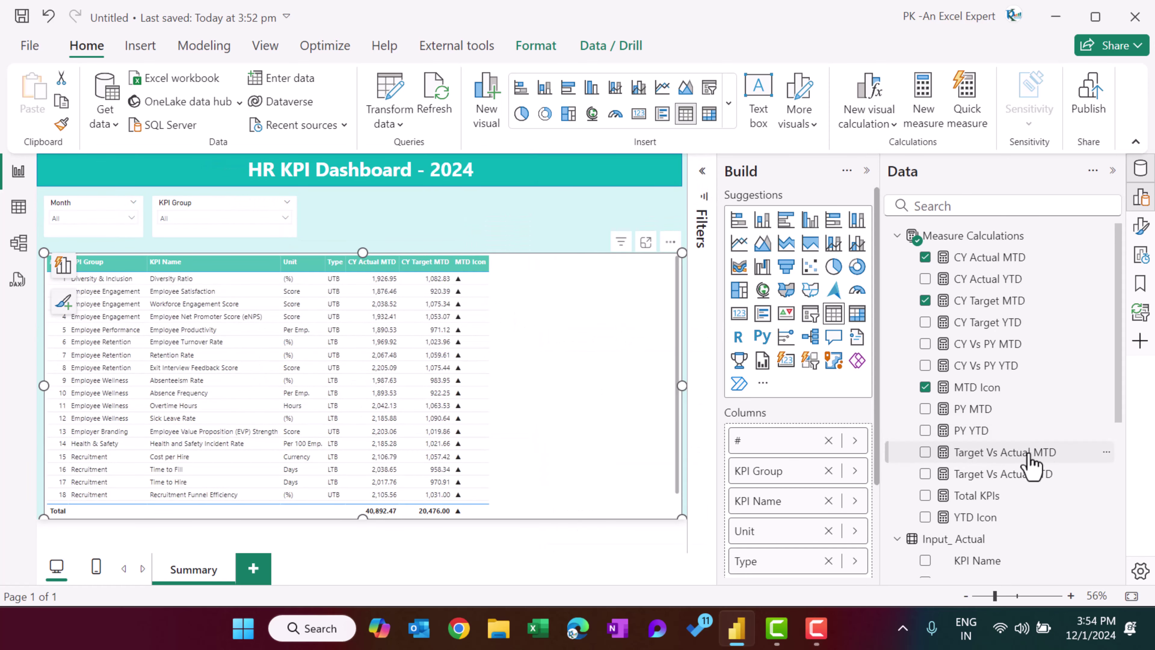
Add the Target Vs Actual MTD, PY MTD and CY Vs PY MTD measures to the KPI table.
left_click(925, 452)
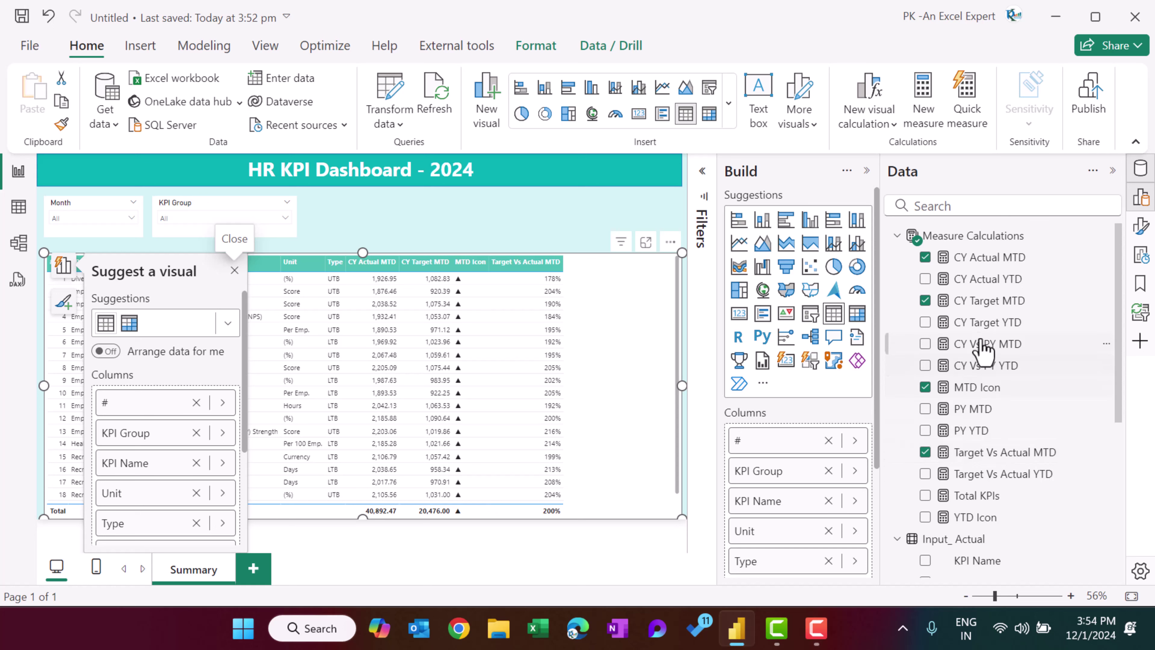
left_click(925, 408)
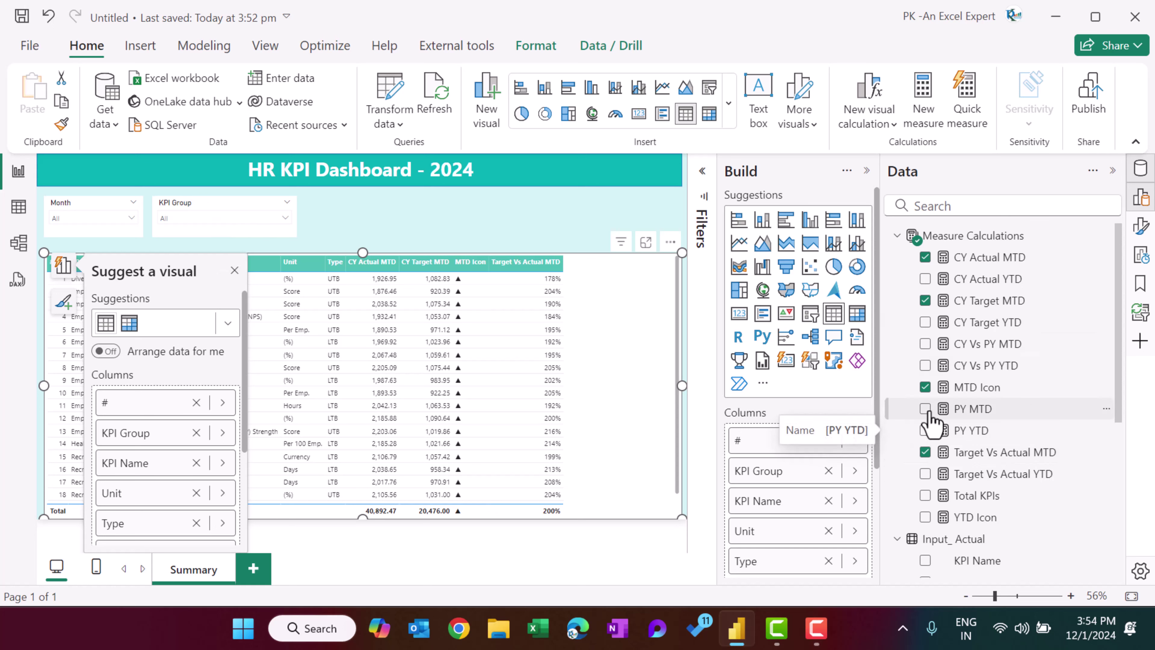
left_click(926, 344)
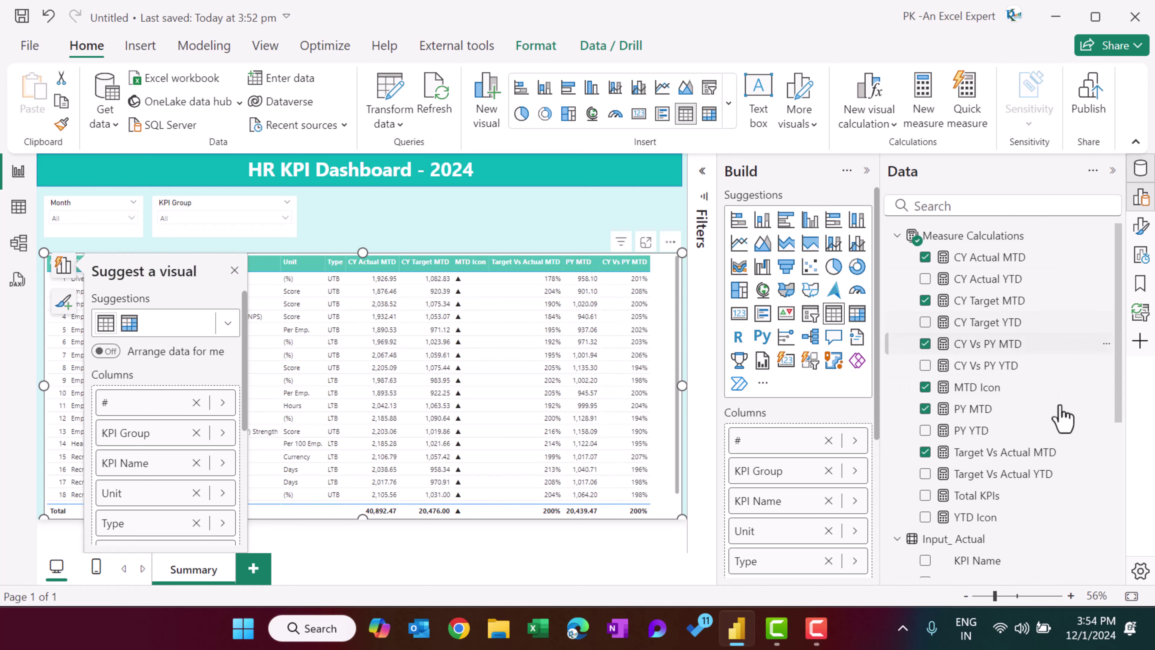
Add CY Actual YTD, CY Target YTD, YTD Icon, Target Vs Actual YTD, PY YTD and CY Vs PY YTD to the KPI table, in that order.
left_click(926, 279)
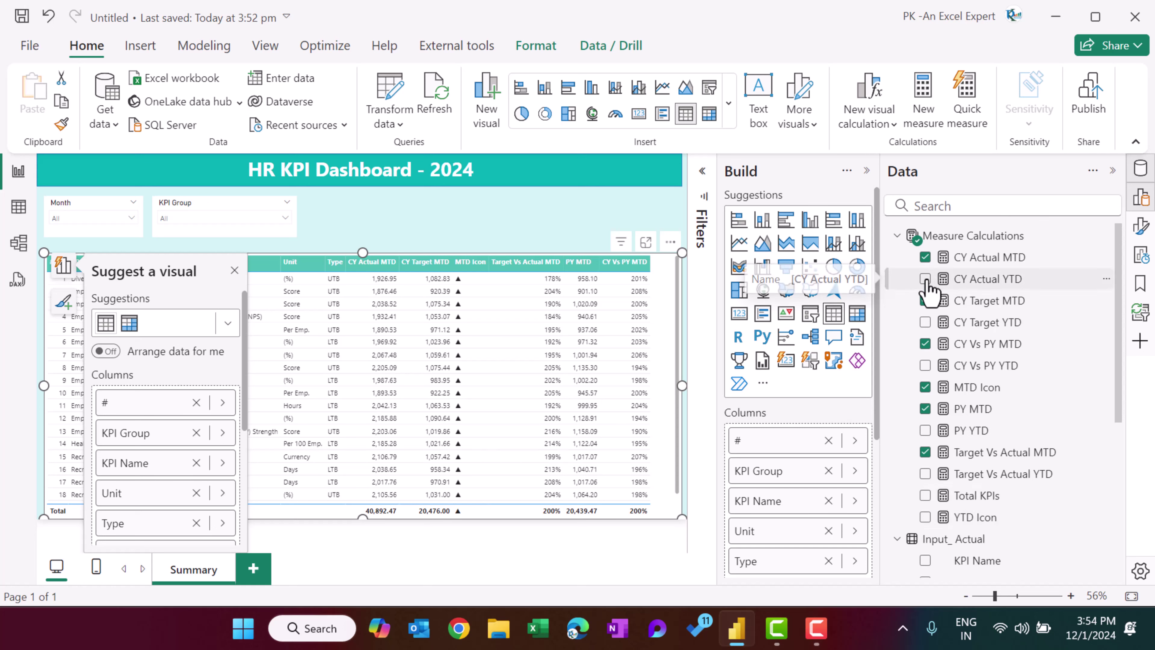
left_click(926, 323)
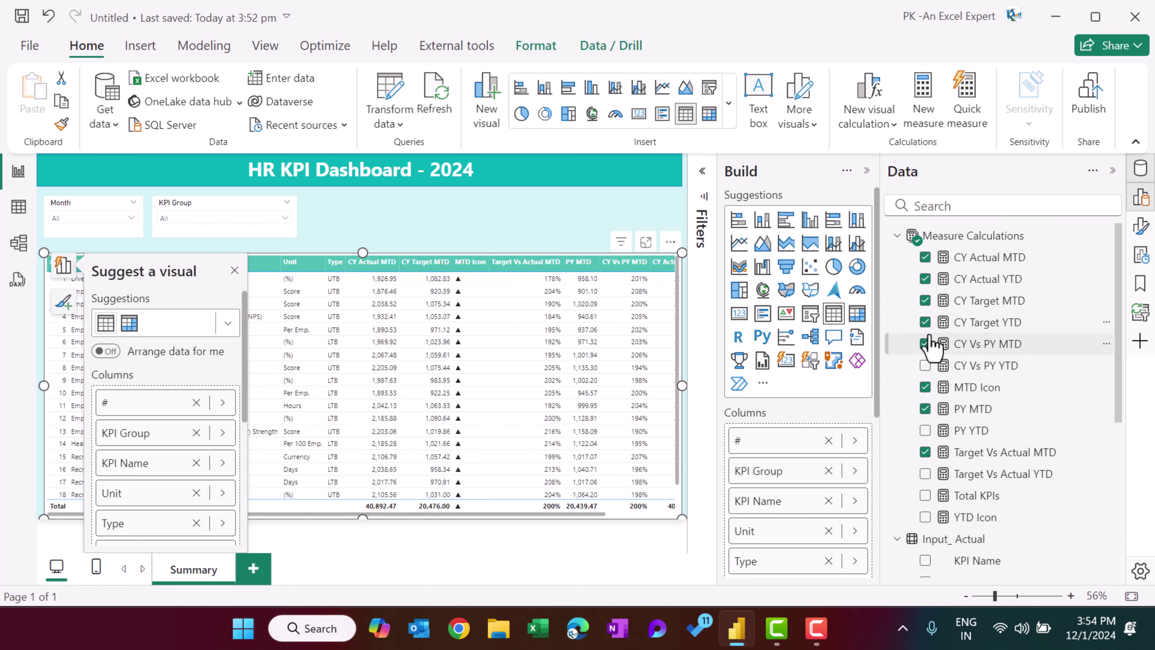
left_click(926, 516)
left_click(926, 475)
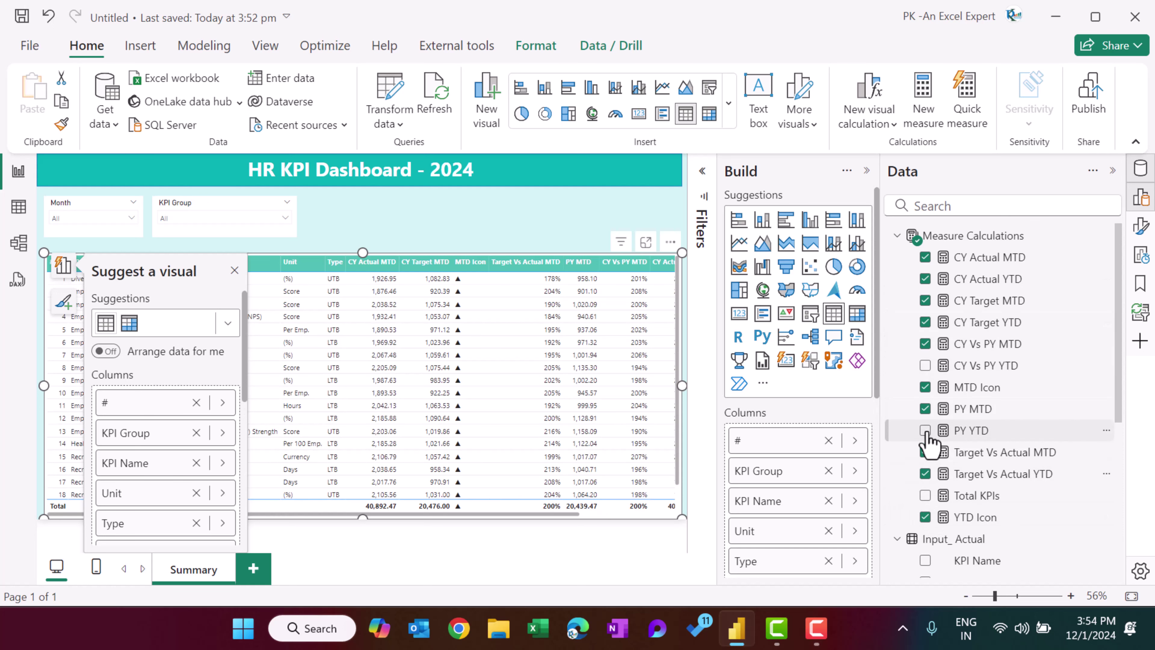
left_click(926, 365)
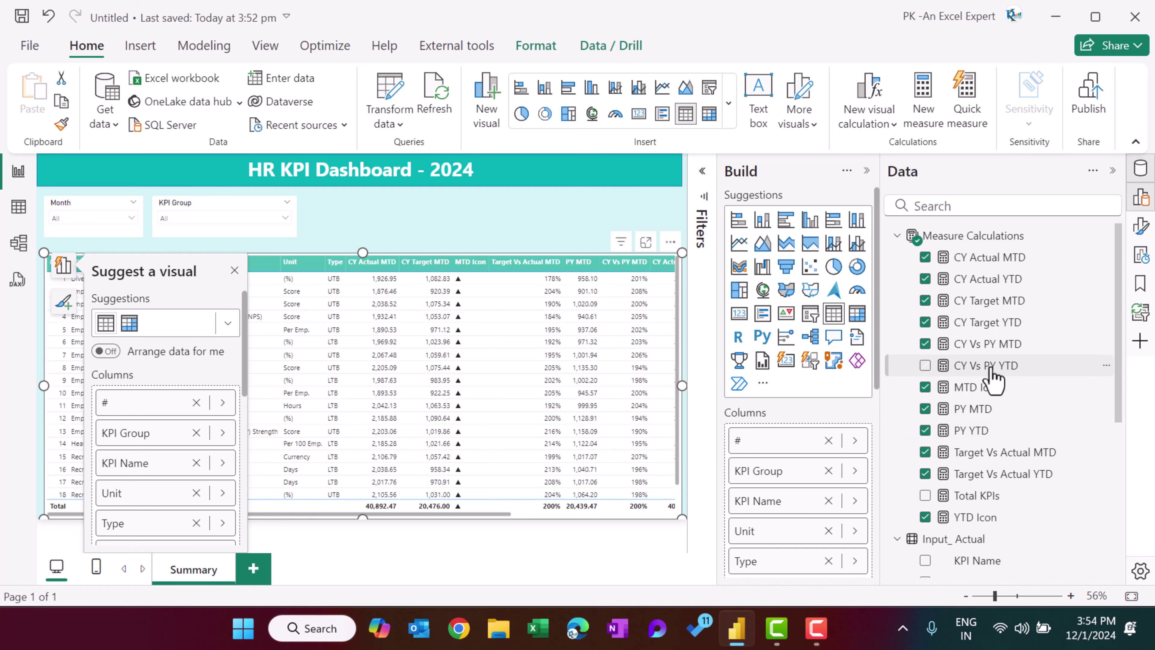
left_click_drag(457, 513, 651, 528)
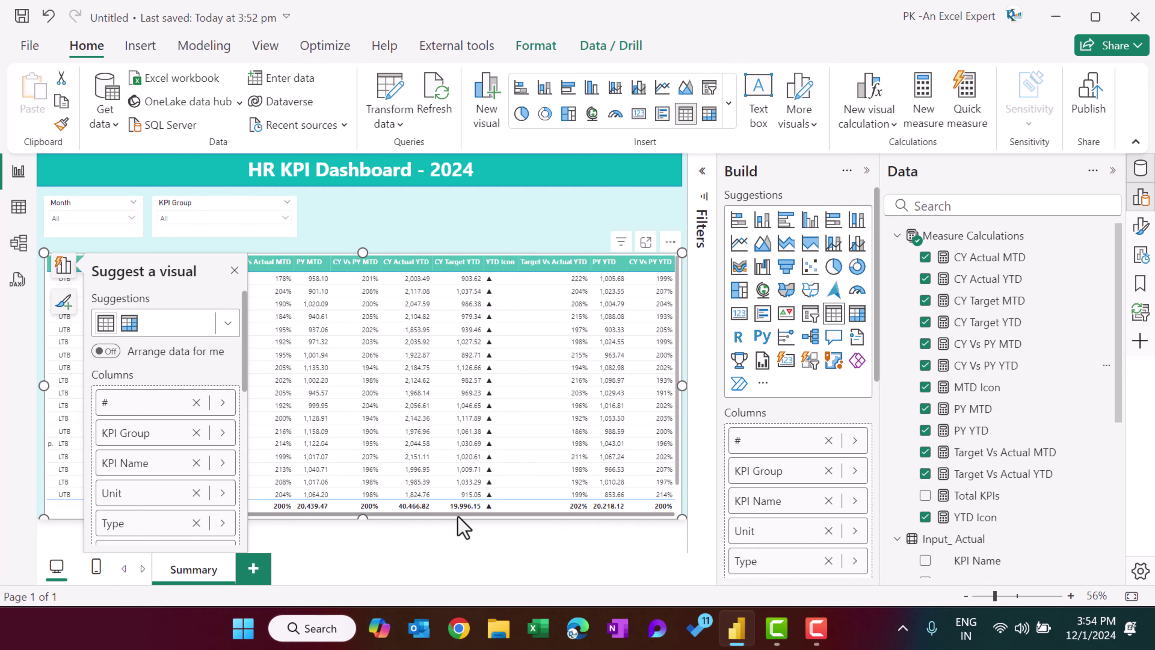
Turn off the totals row values in the KPI table's formatting.
left_click(1140, 226)
scroll(675, 444, "down", 3)
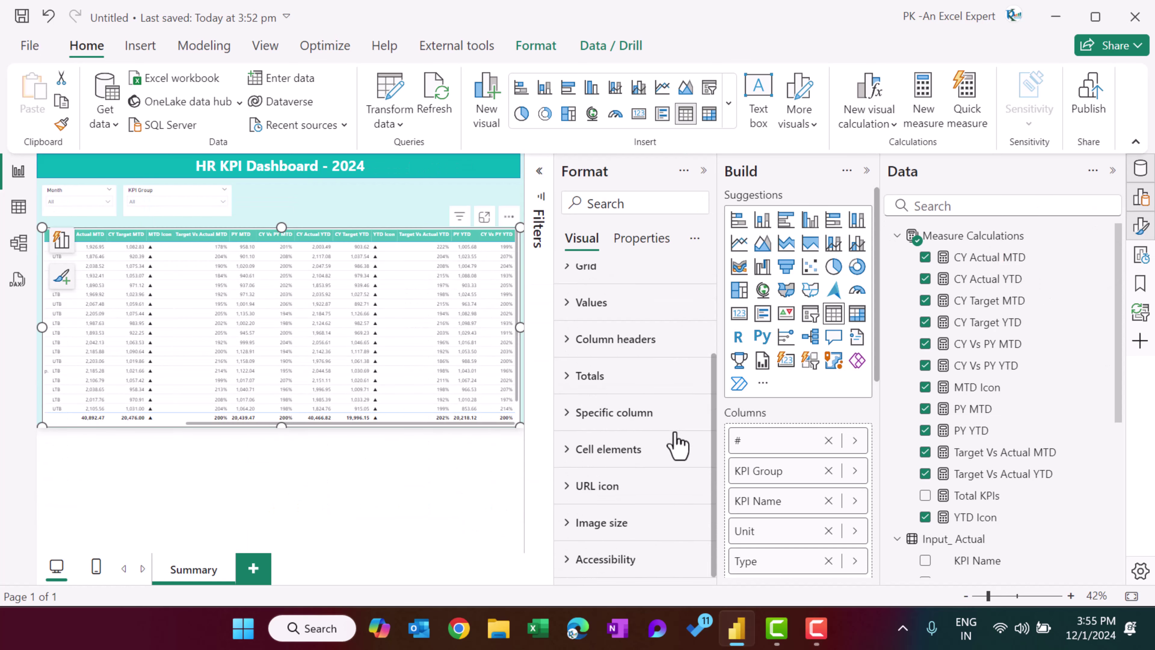
left_click(610, 377)
left_click(687, 419)
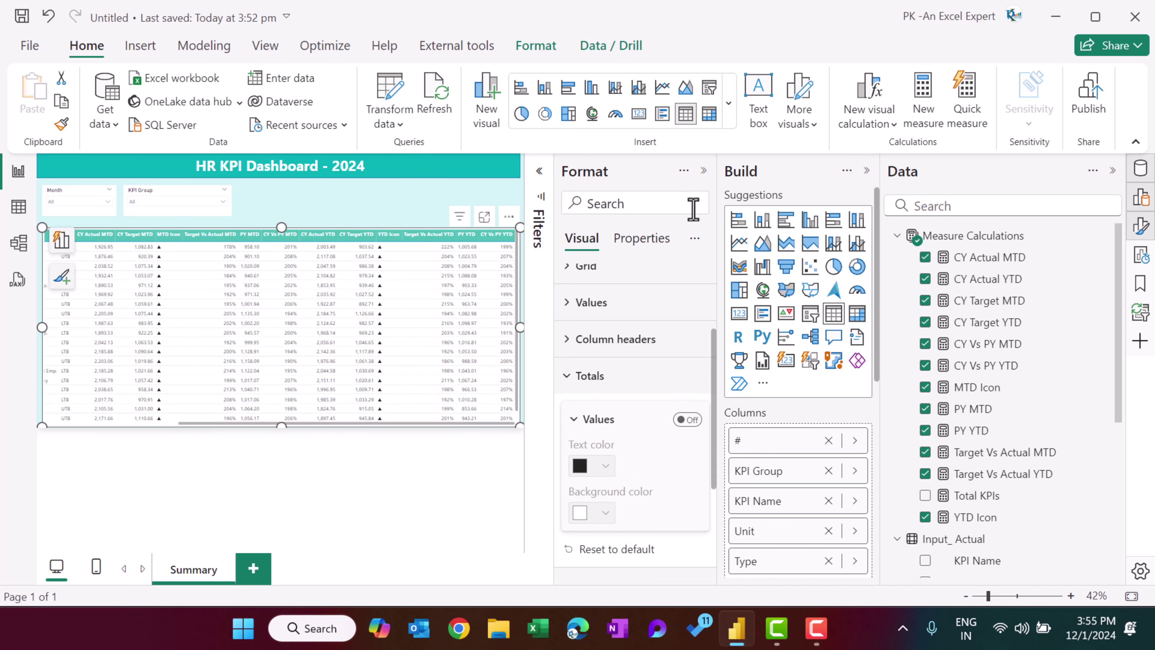
left_click(704, 172)
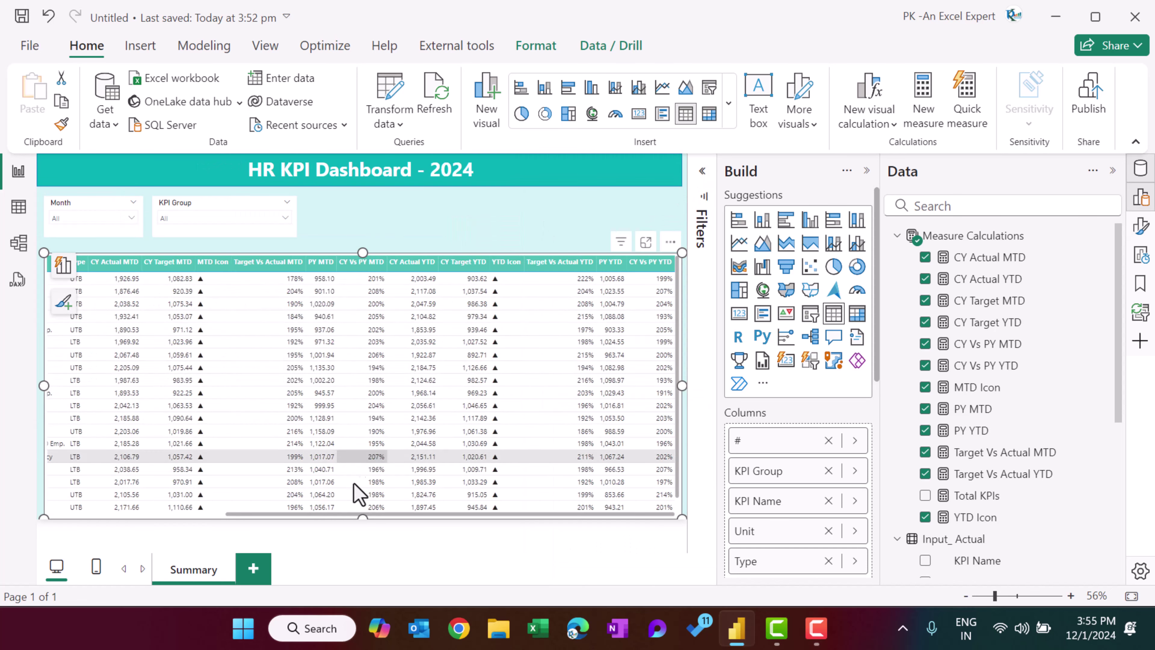
left_click_drag(349, 517, 114, 517)
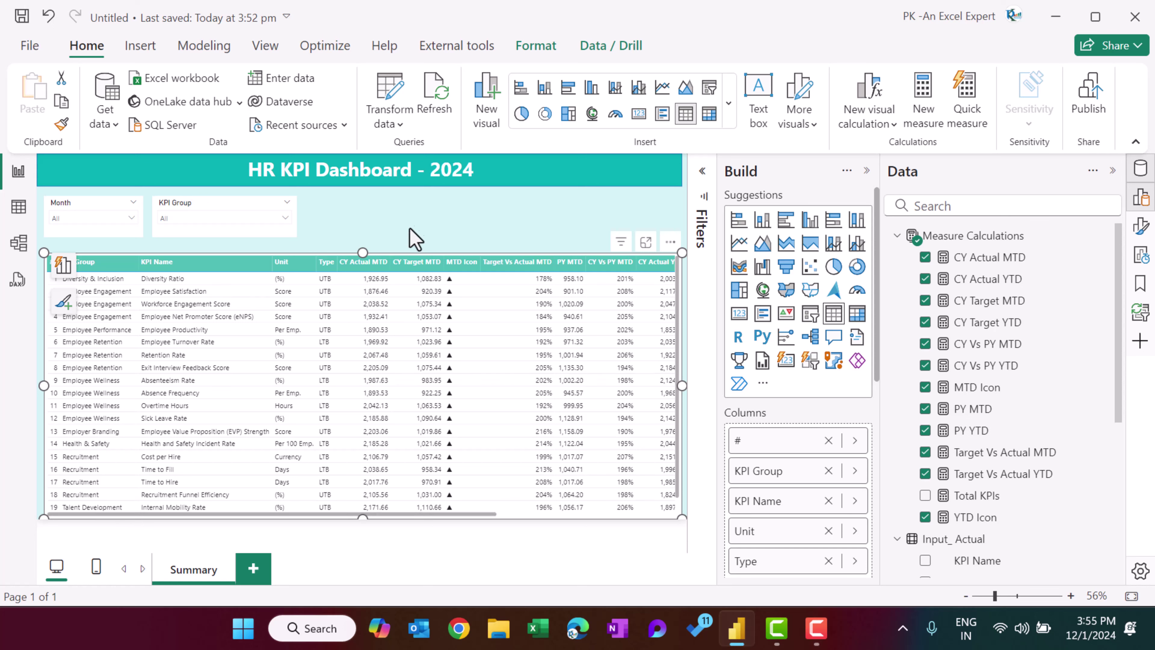
left_click(451, 225)
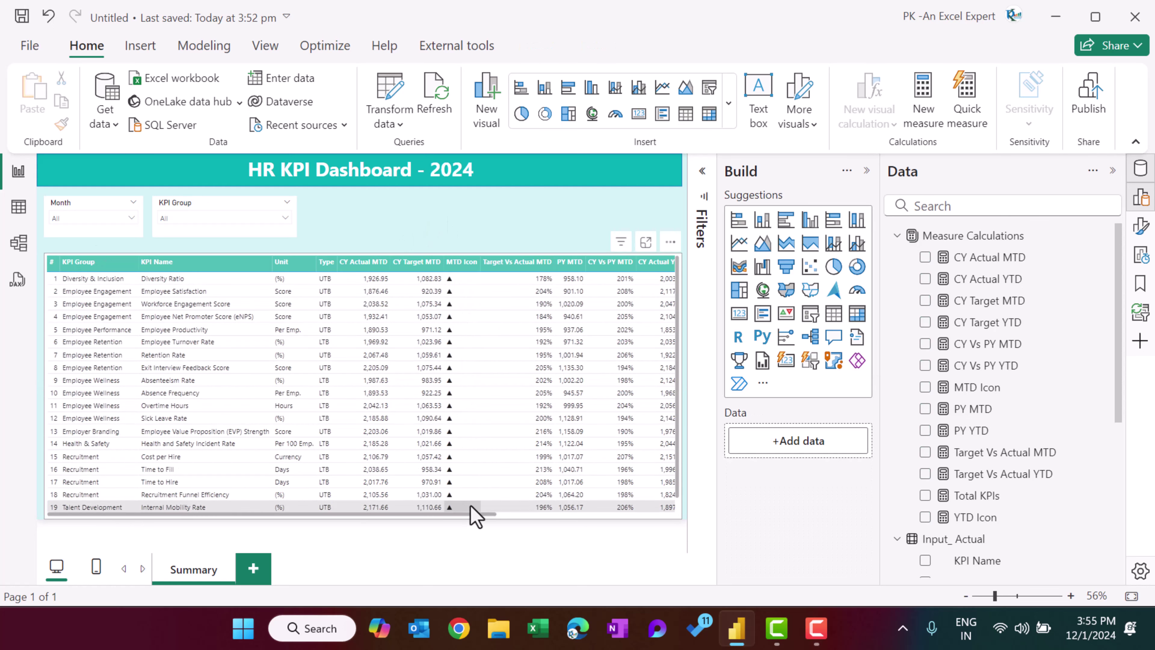
left_click_drag(466, 516, 498, 516)
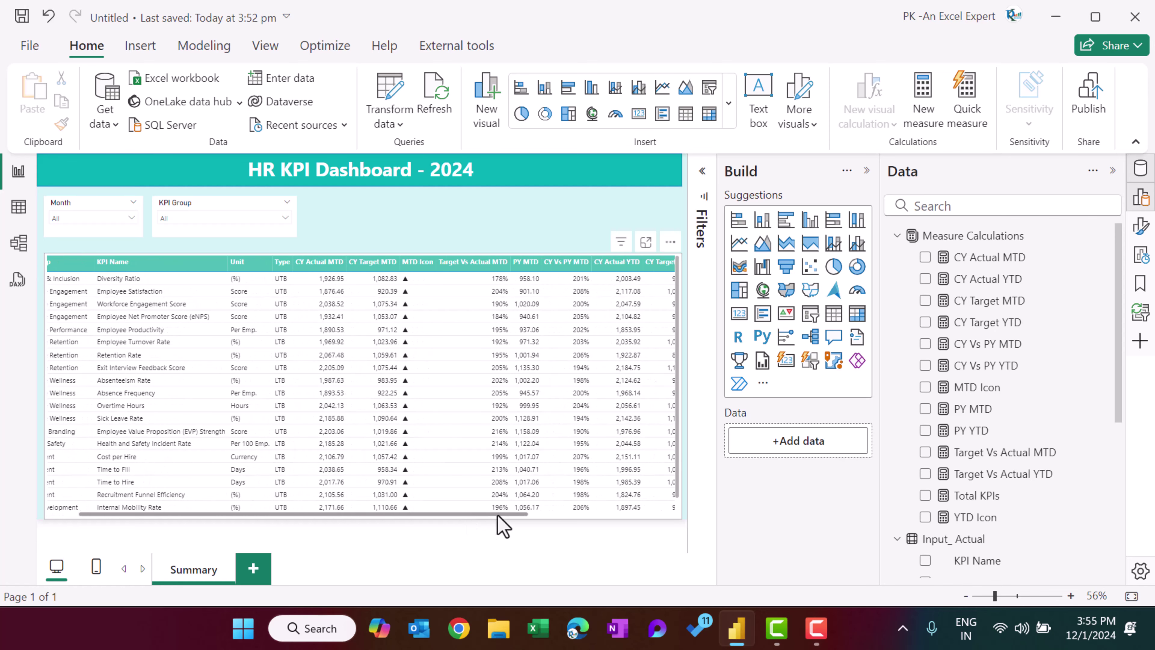
left_click(435, 357)
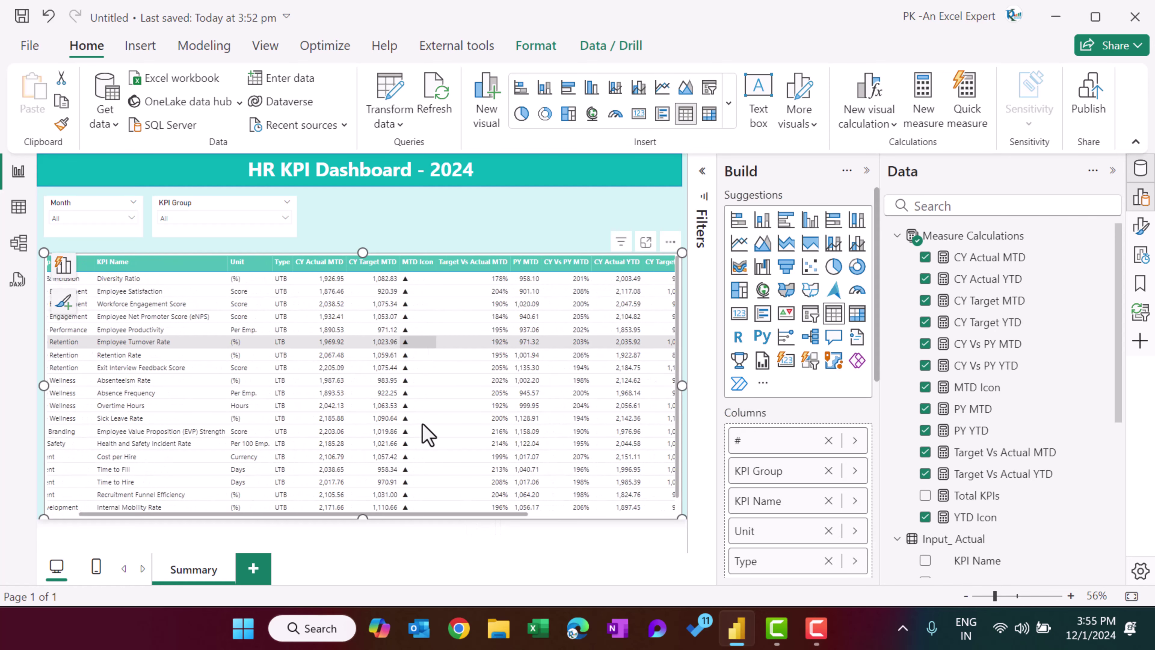
scroll(439, 456, "down", 1)
scroll(437, 451, "up", 1)
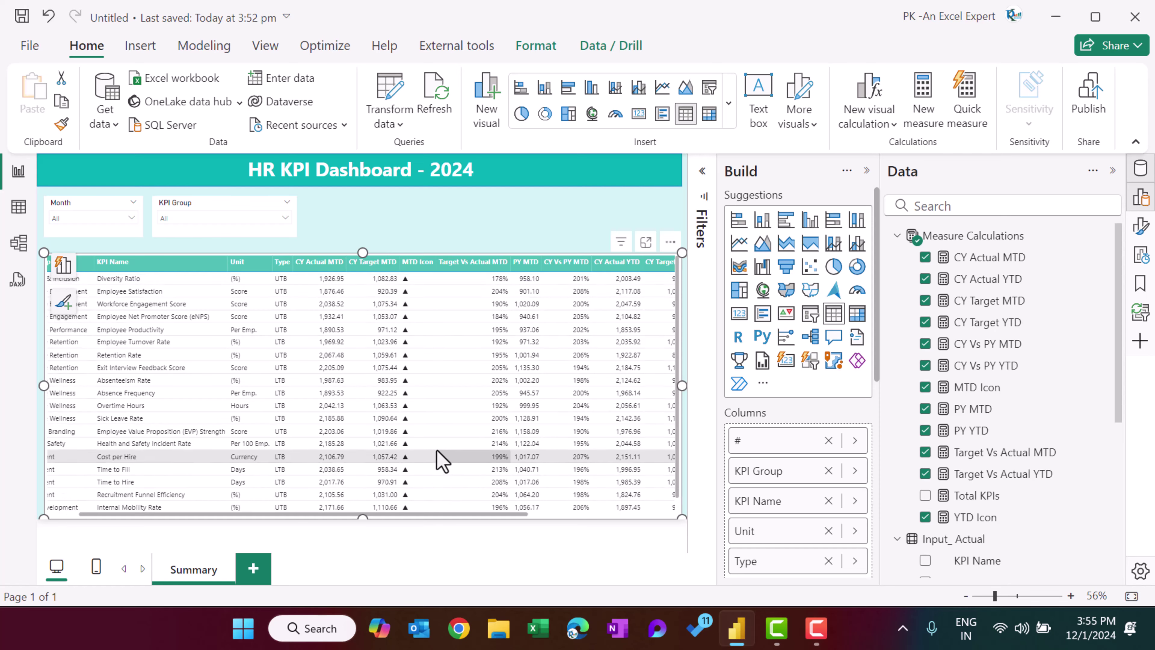
left_click_drag(485, 514, 631, 513)
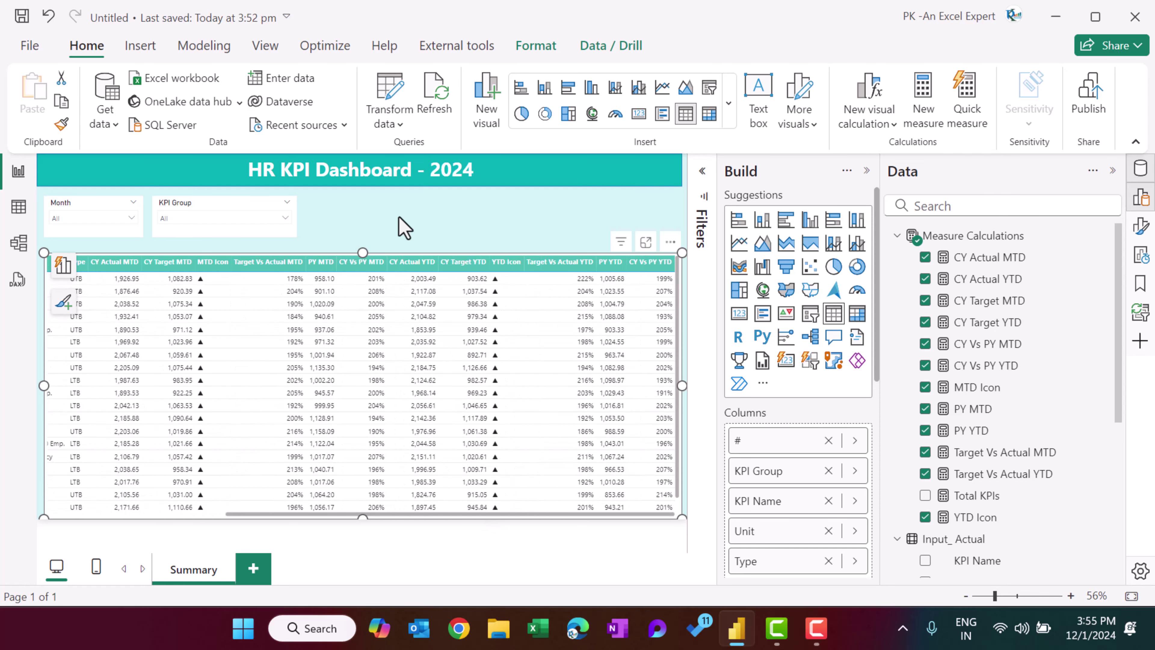
Filter the dashboard to November 2024 with the Month slicer.
left_click(399, 217)
left_click(109, 218)
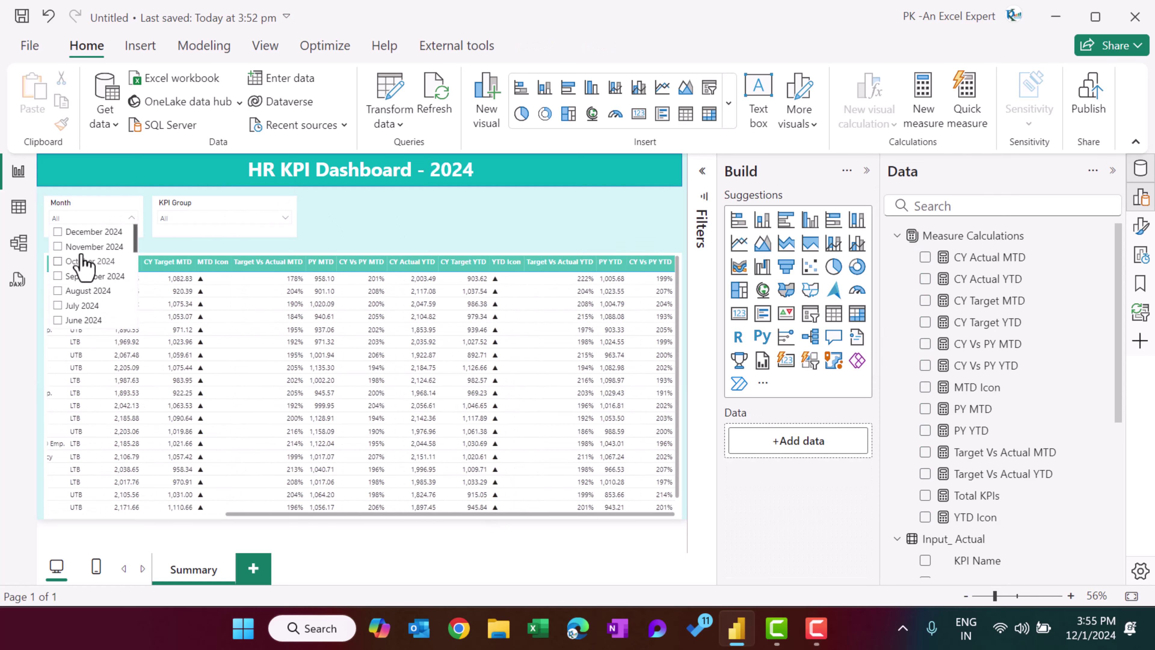
left_click(91, 246)
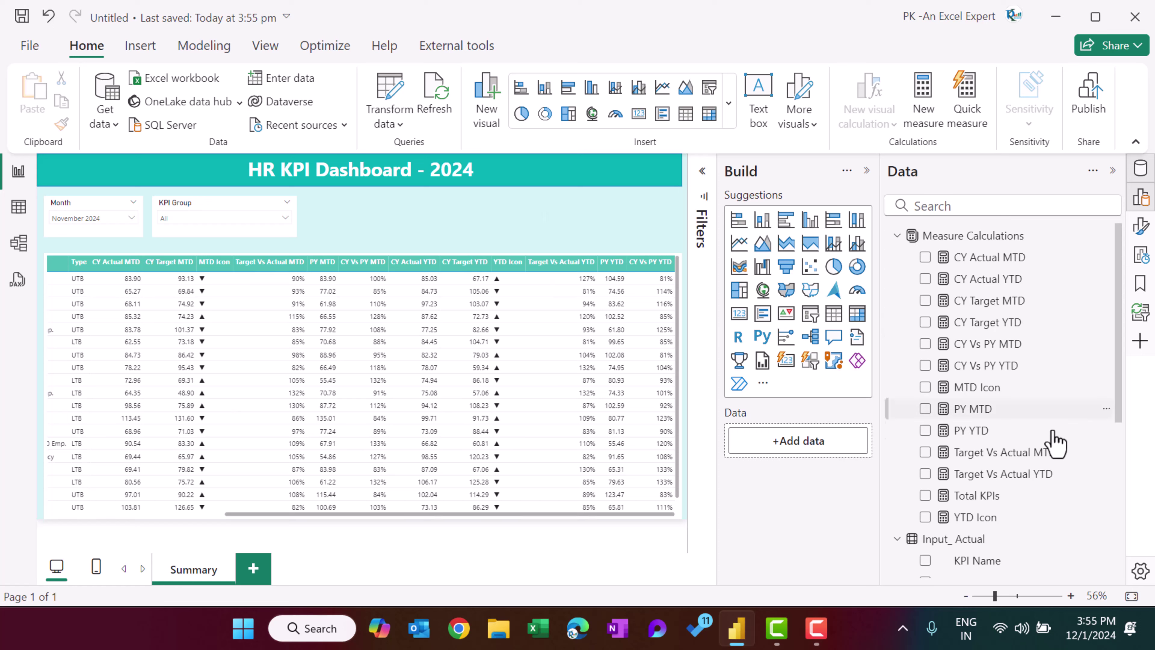
Create a new measure named MTD Icon Color in the Measure Calculations table, leaving blank lines ready for its formula.
right_click(1001, 455)
left_click(876, 202)
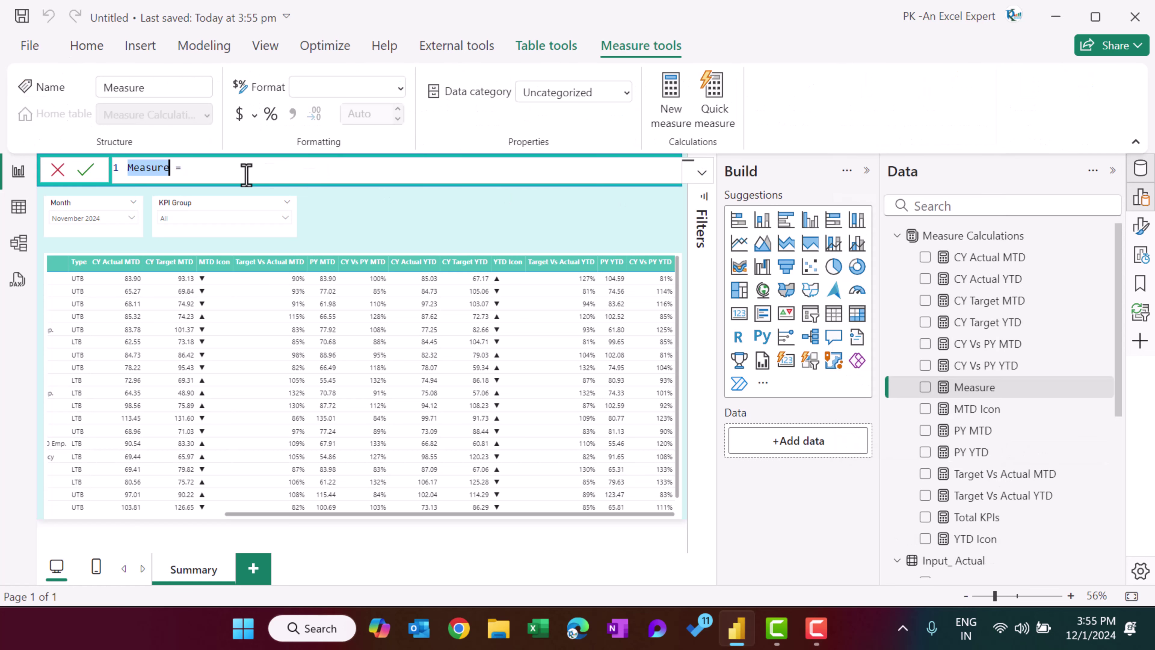
type("MTD Icon Color")
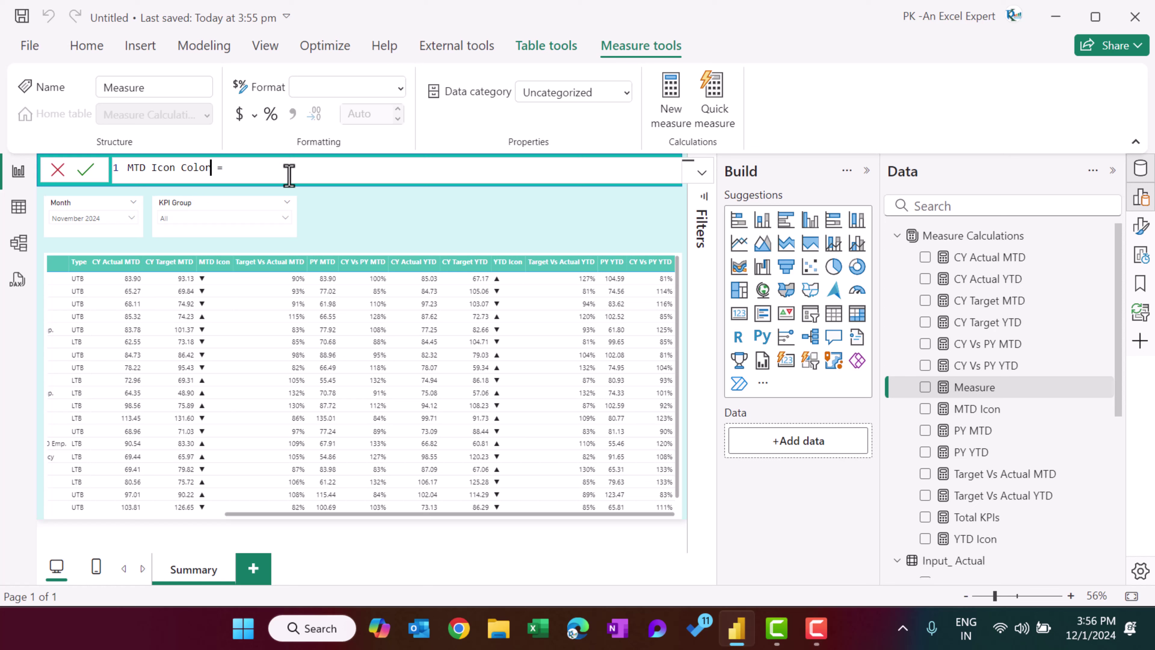
key("shift+Return")
key("shift+Return")
key("shift+Return")
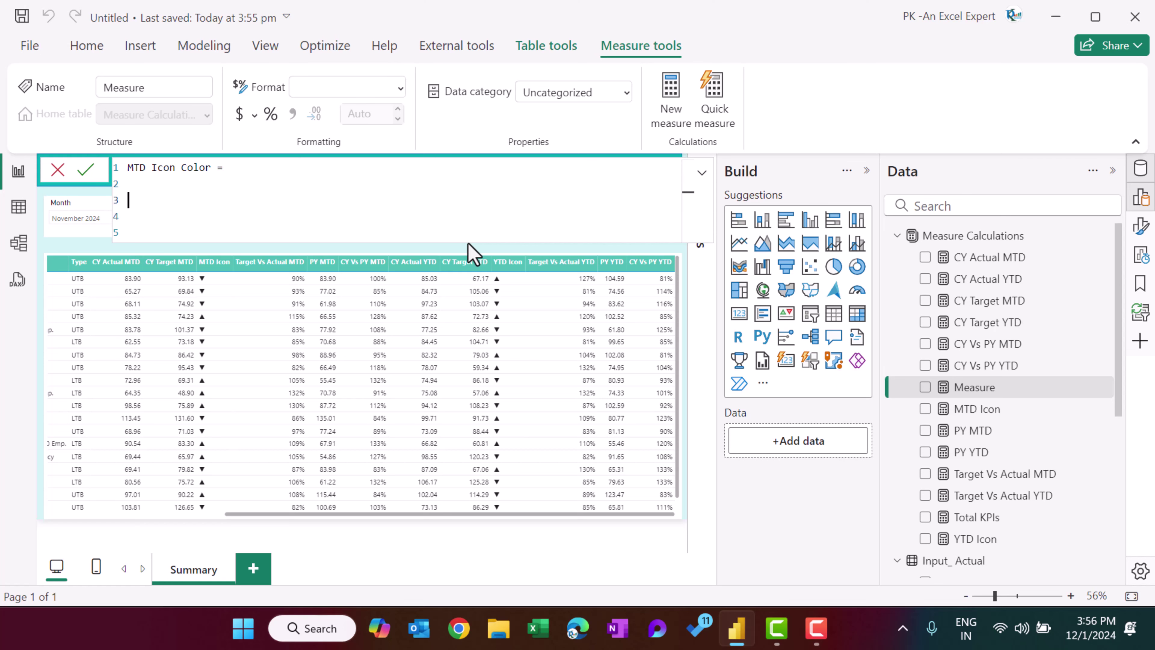
type("sum")
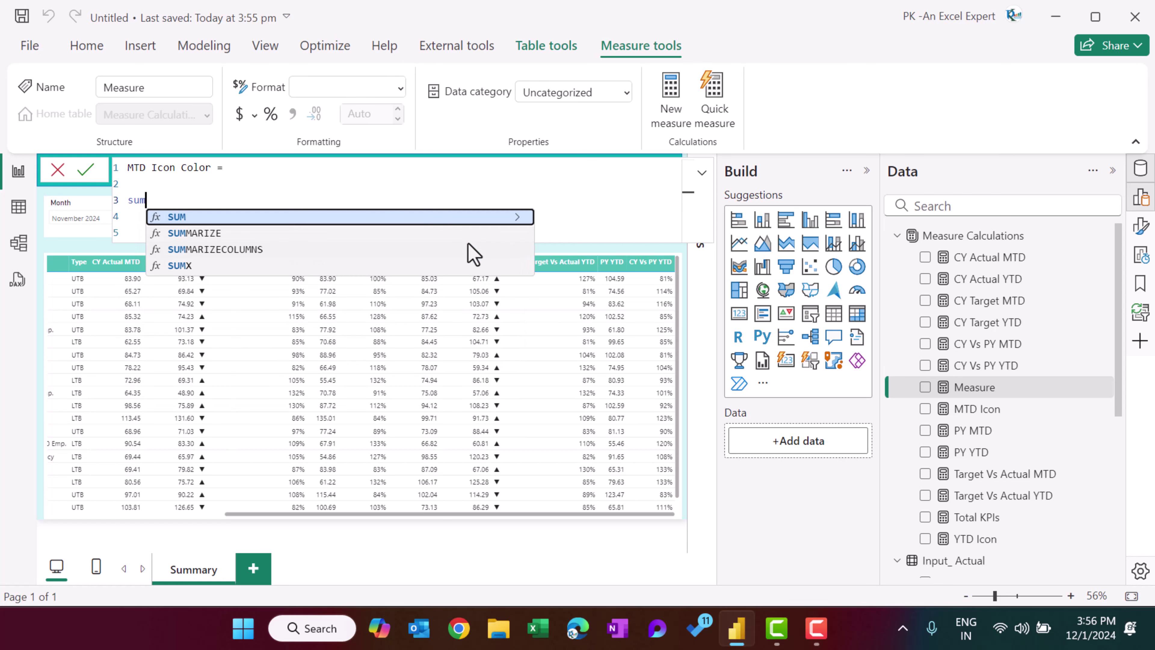
key("Down")
key("Tab")
type("'kp")
key("Tab")
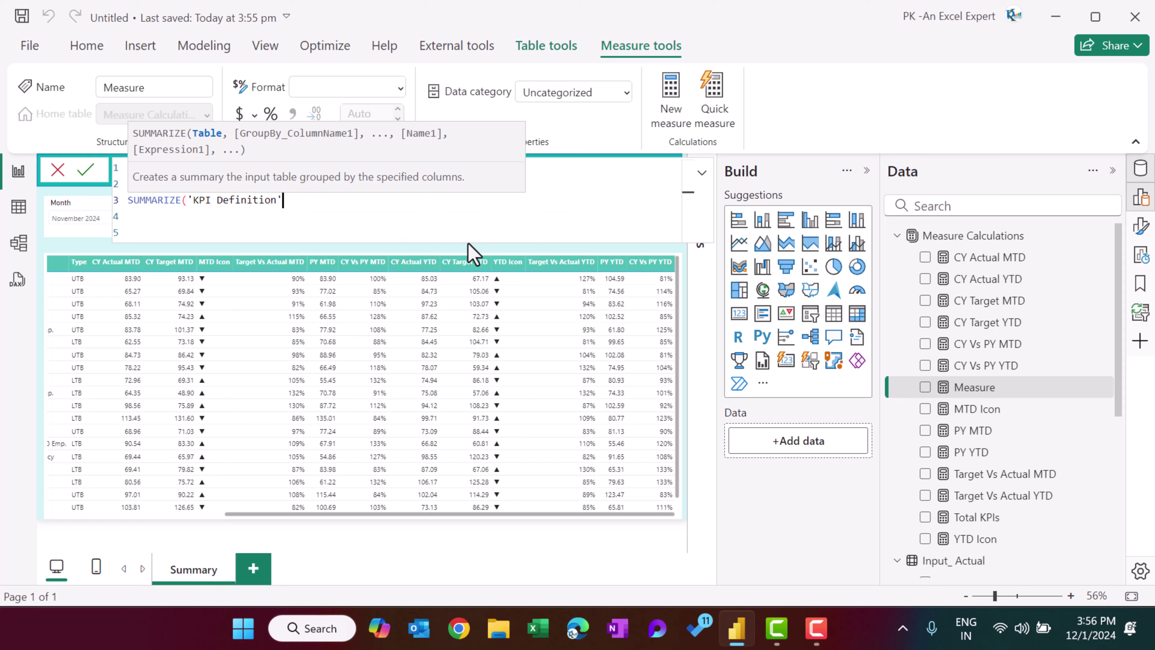
type(",'")
key("Down")
key("Down")
key("Down")
key("Down")
key("Down")
key("Tab")
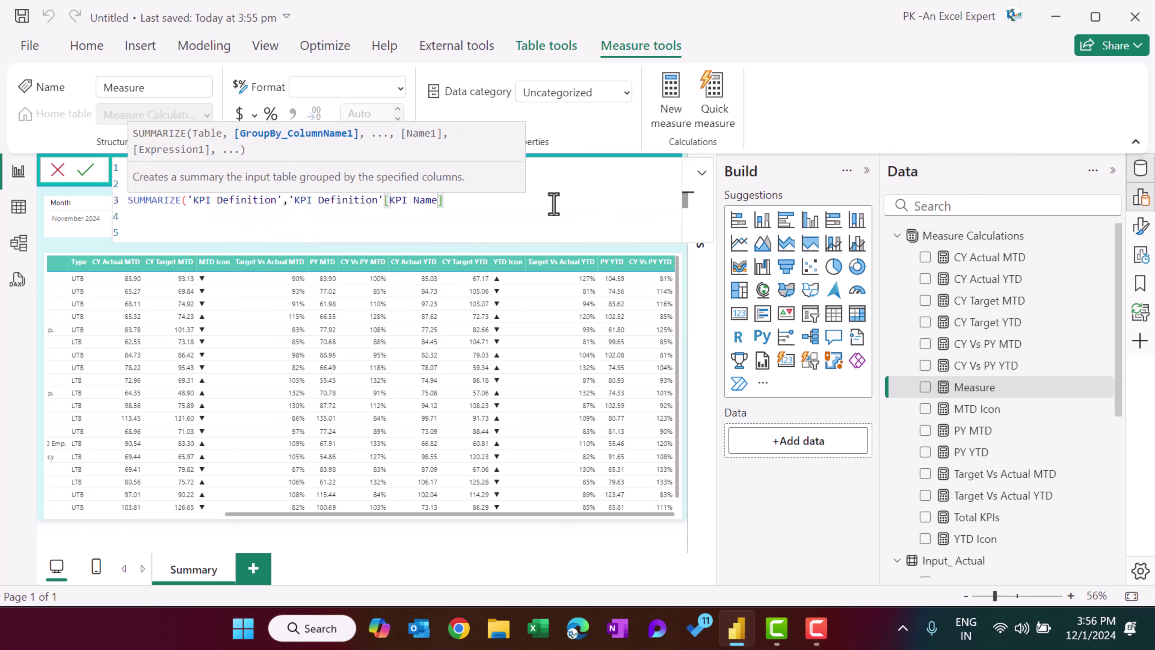
type(",")
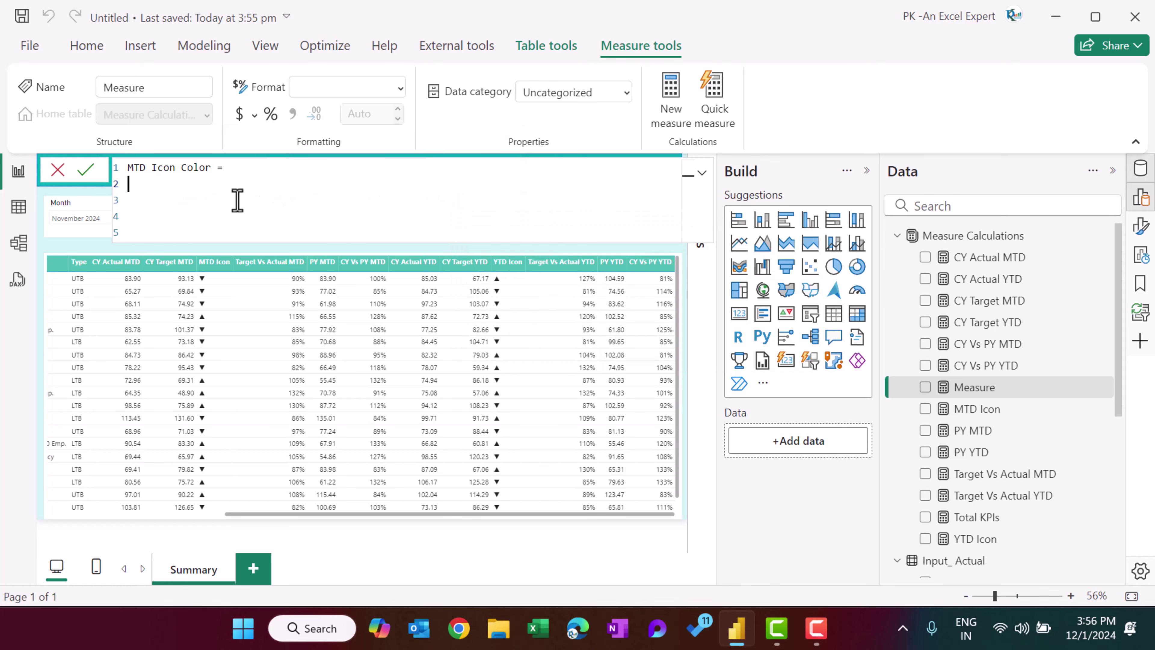
Start the MTD Icon Color formula with an IF testing SELECTEDVALUE('KPI Definition'[Type])="UTB".
key("alt+Return")
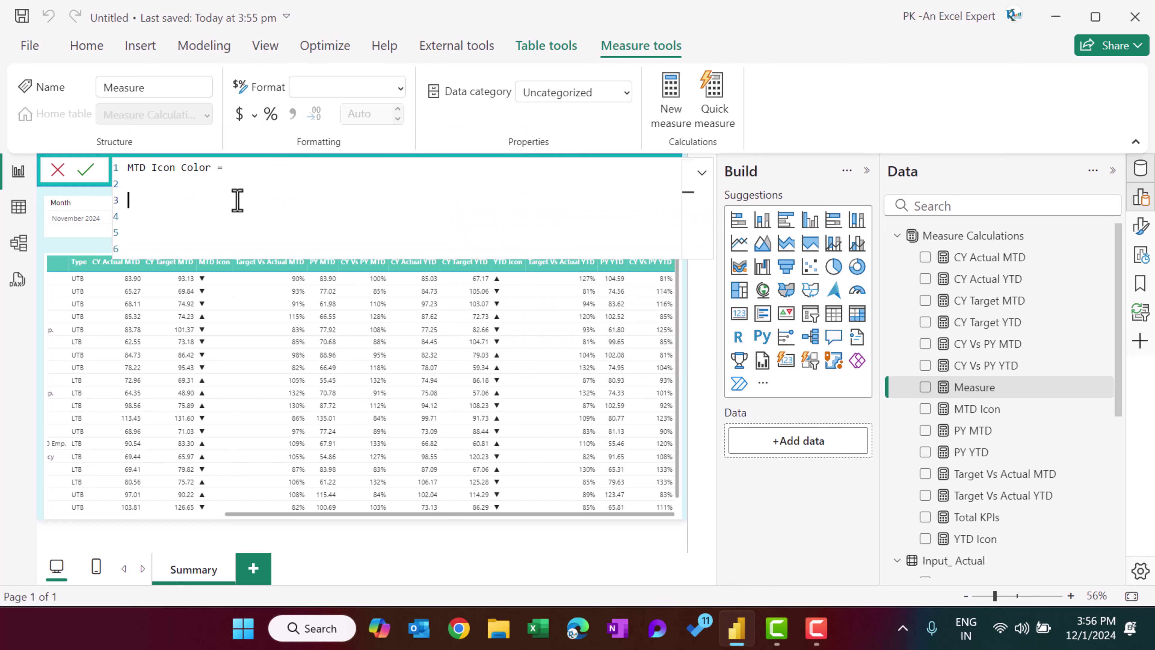
type("IF(")
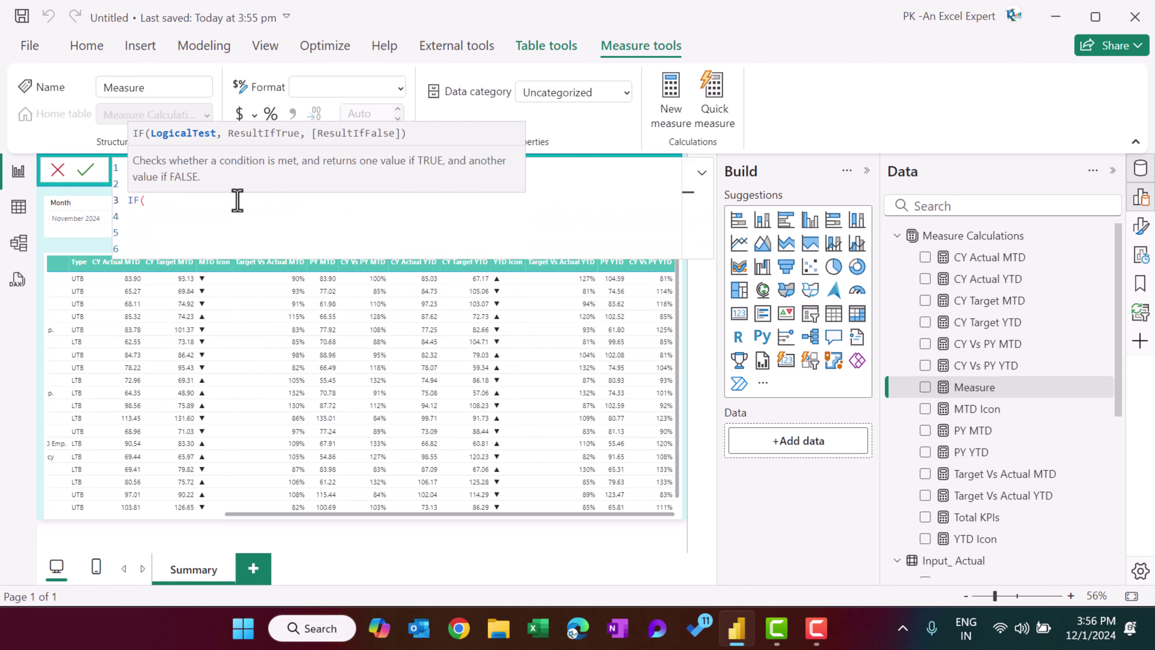
type("sele")
key("Down")
key("Down")
key("Down")
key("Down")
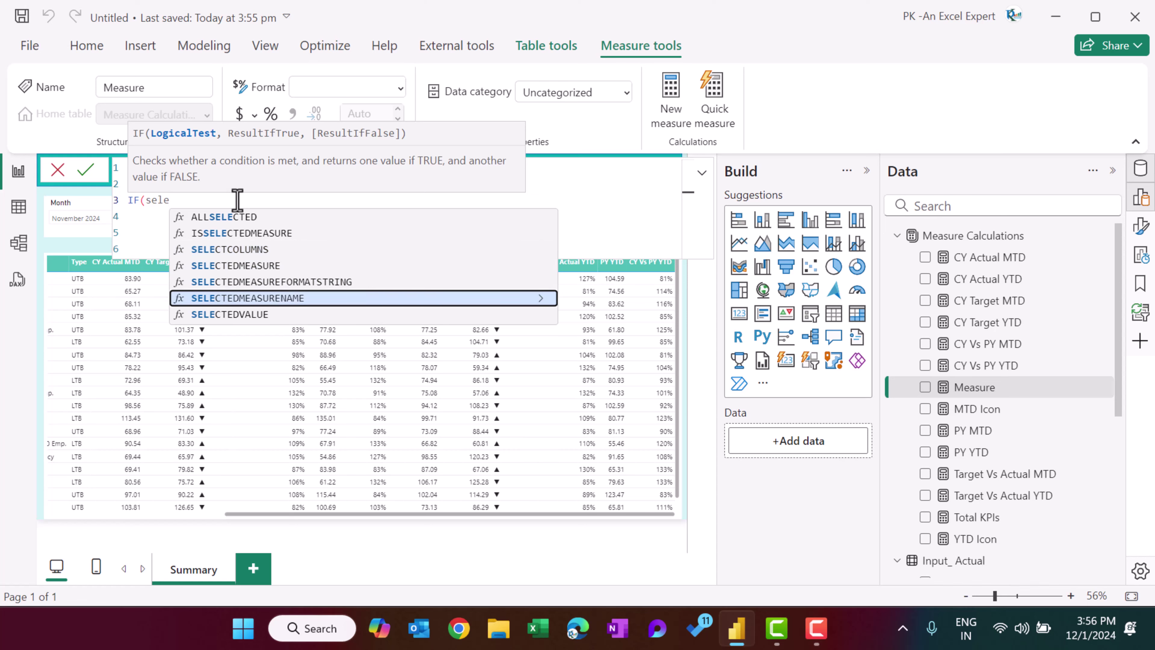
key("Tab")
type("typ")
key("Tab")
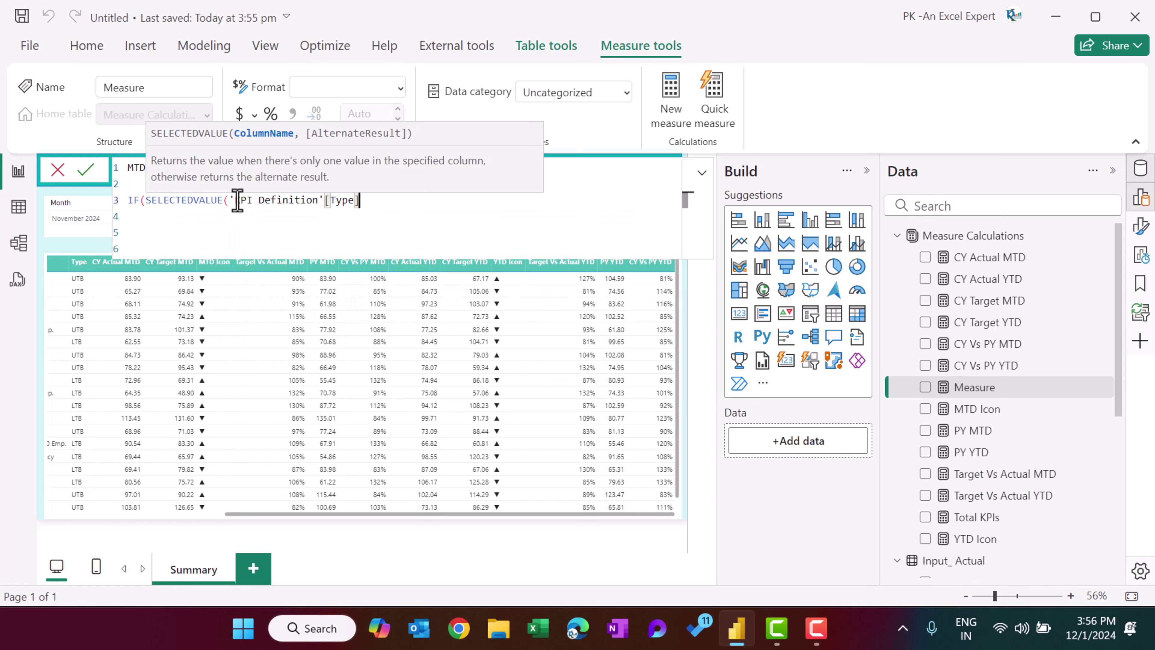
type(")=\"U")
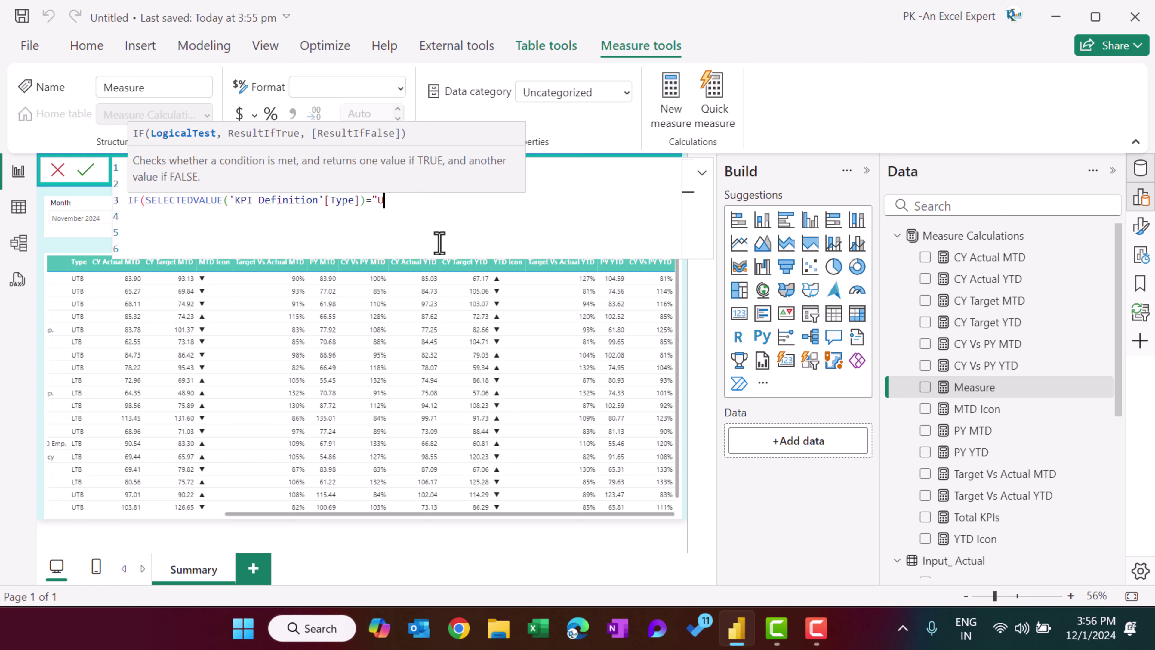
type("TB\",")
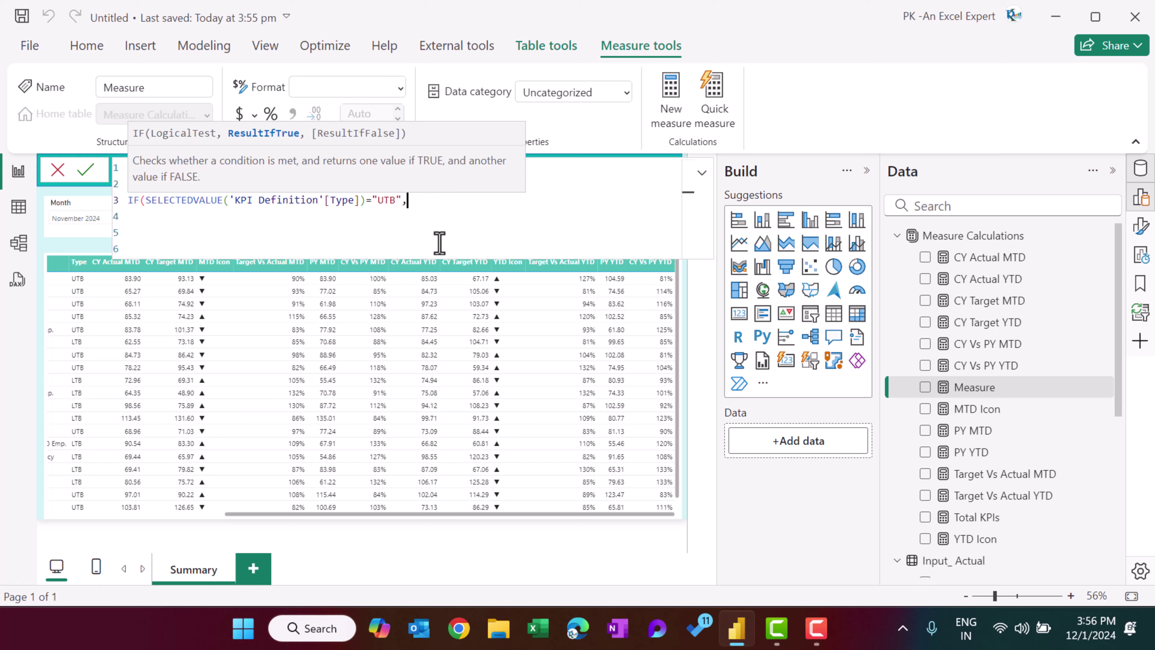
Extend the IF line with [Target Vs Actual MTD]>=1 and the result "Green", ending in a comma.
type("tar")
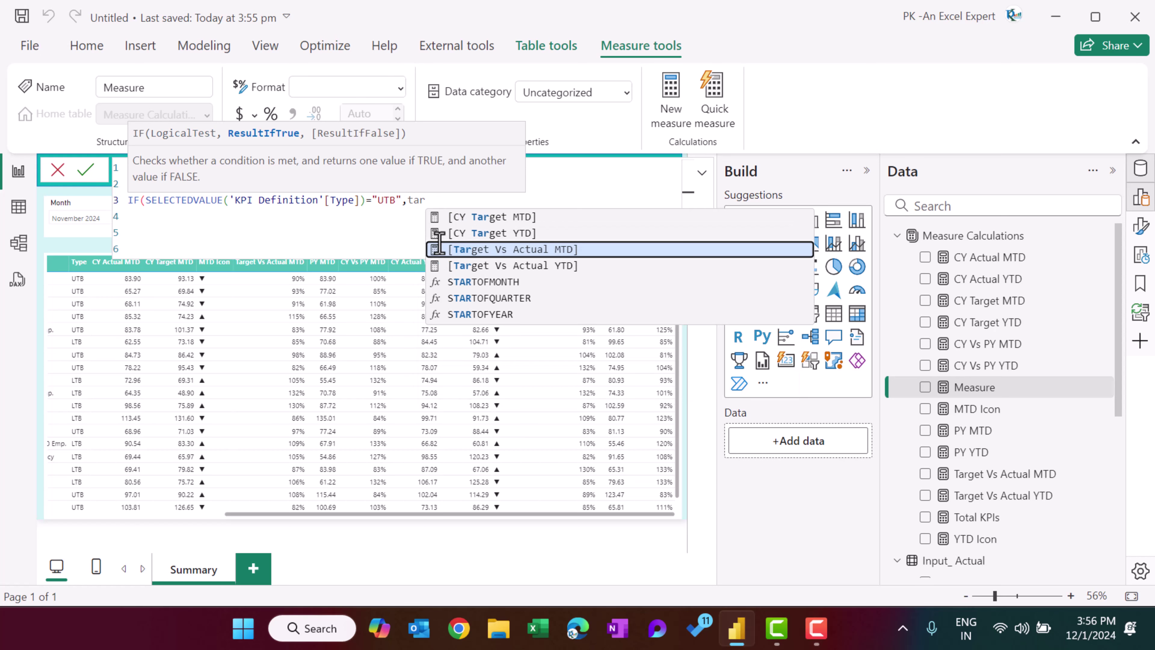
left_click(544, 250)
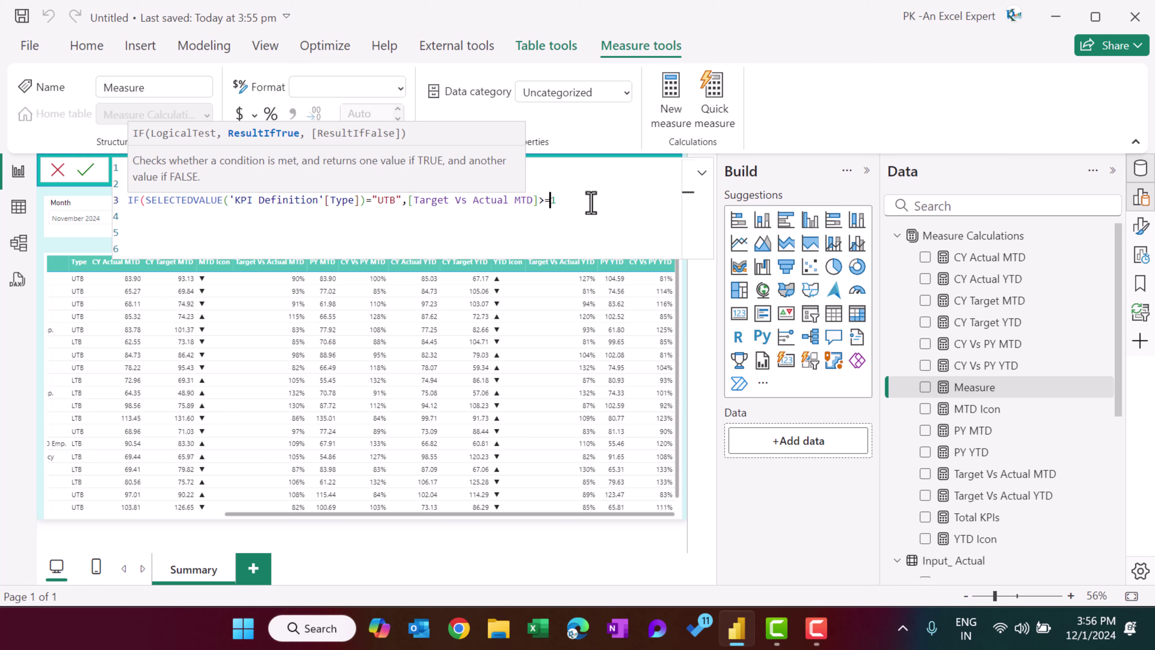
type(">=1,\"Green\",")
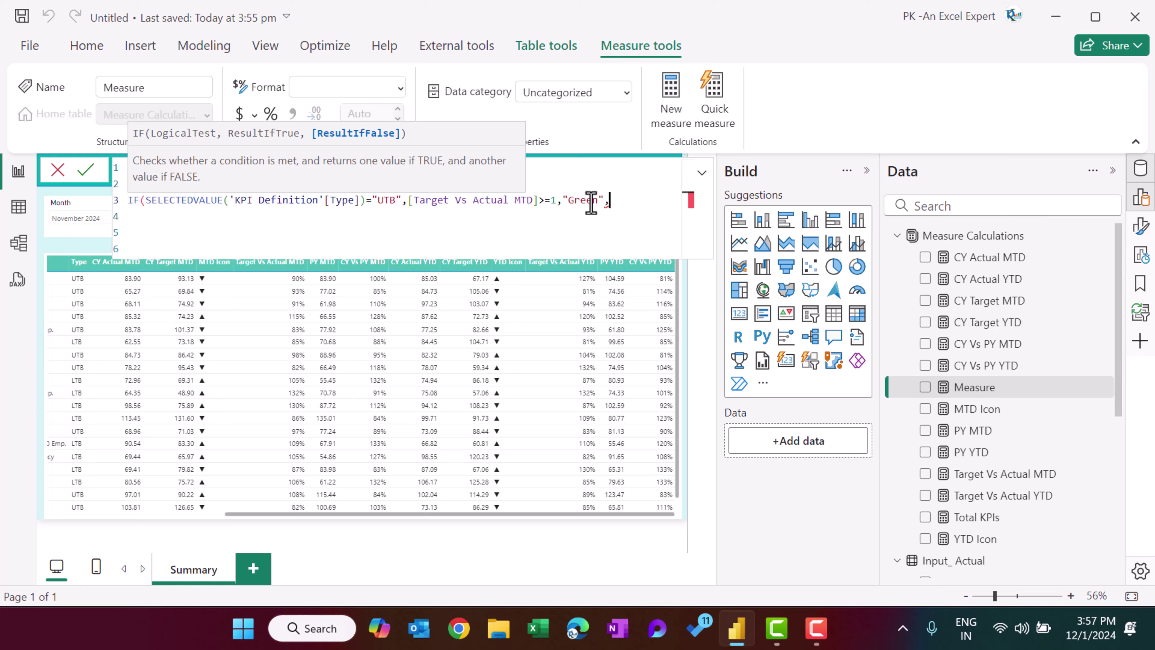
Copy the IF line below itself and change the copy to [Target Vs Actual MTD]<1 with the result "Red".
left_click_drag(635, 202, 143, 205)
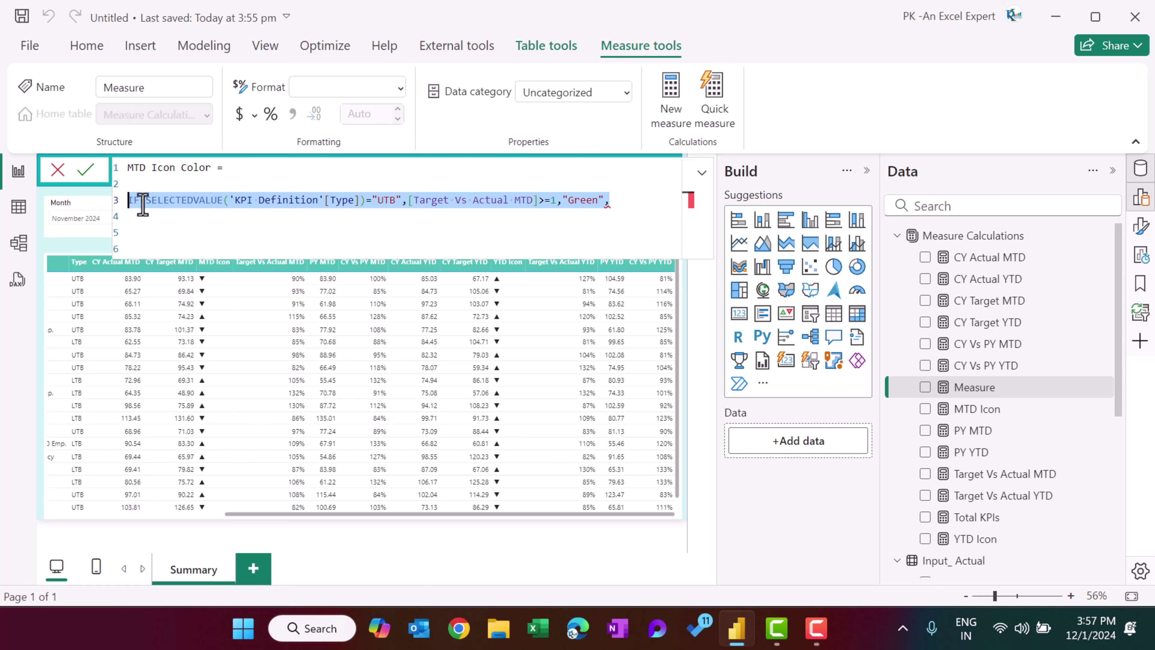
key("ctrl+c")
left_click(175, 217)
key("ctrl+v")
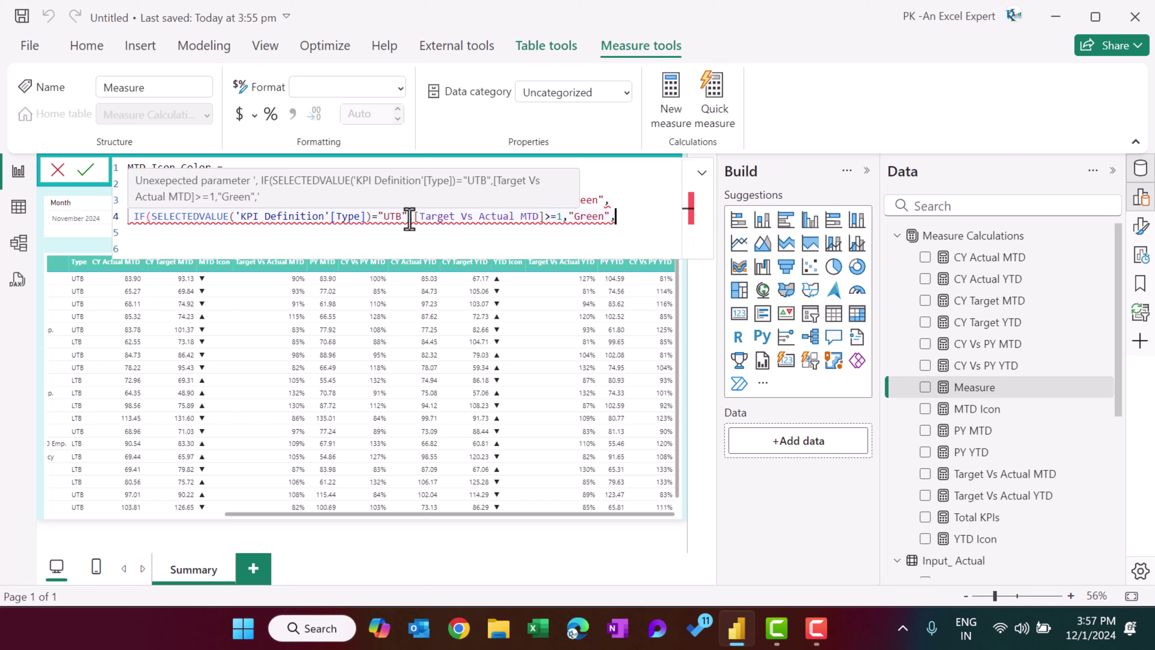
left_click(394, 217)
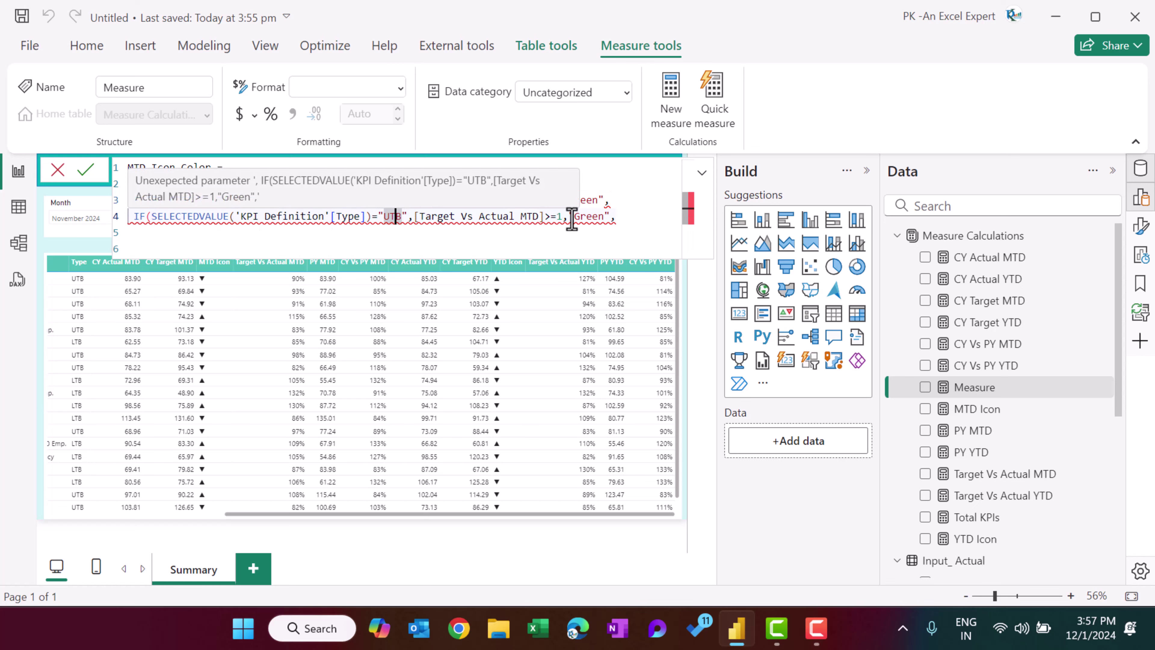
left_click(550, 218)
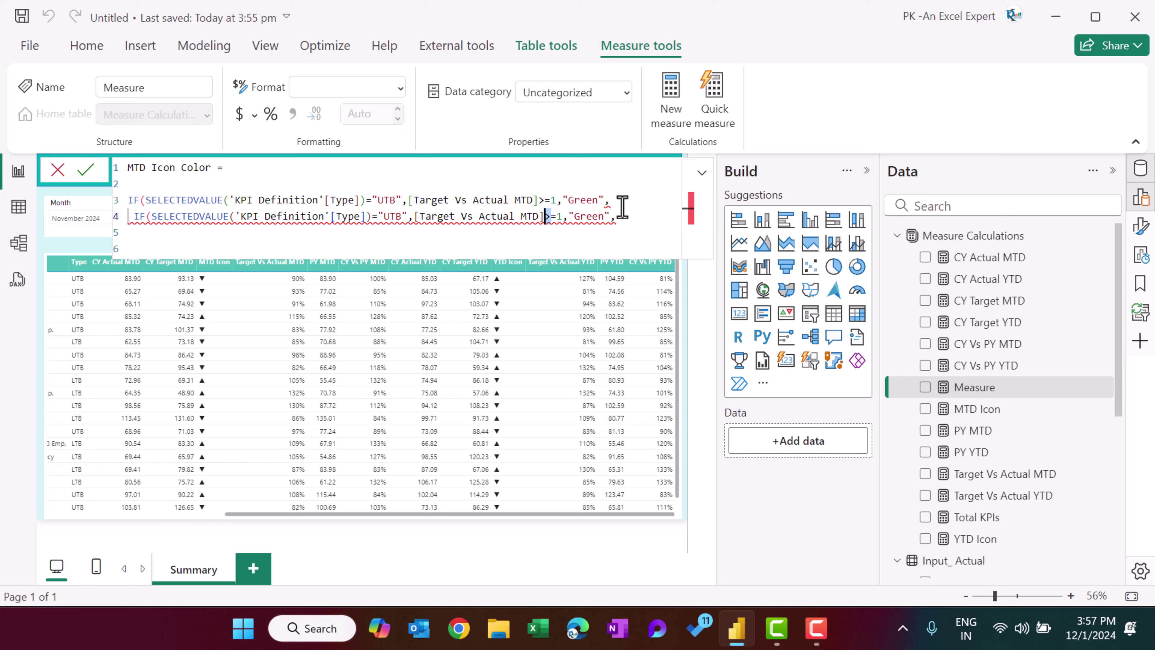
key("Delete")
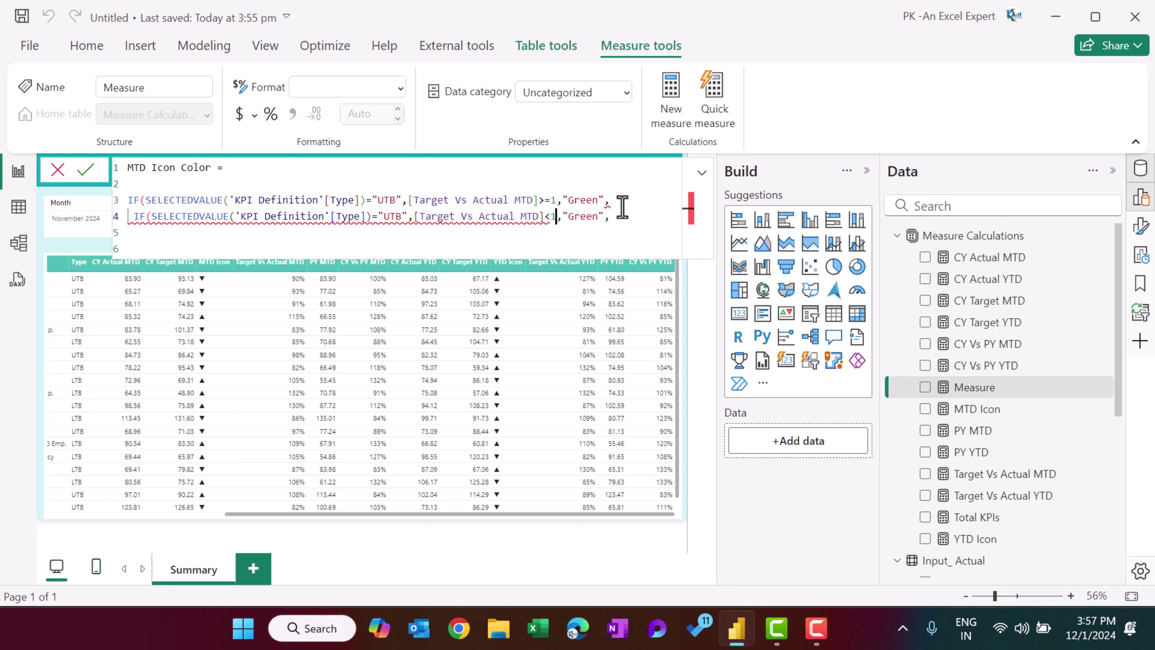
key("shift+Left")
type("Re")
left_click(659, 221)
key("Return")
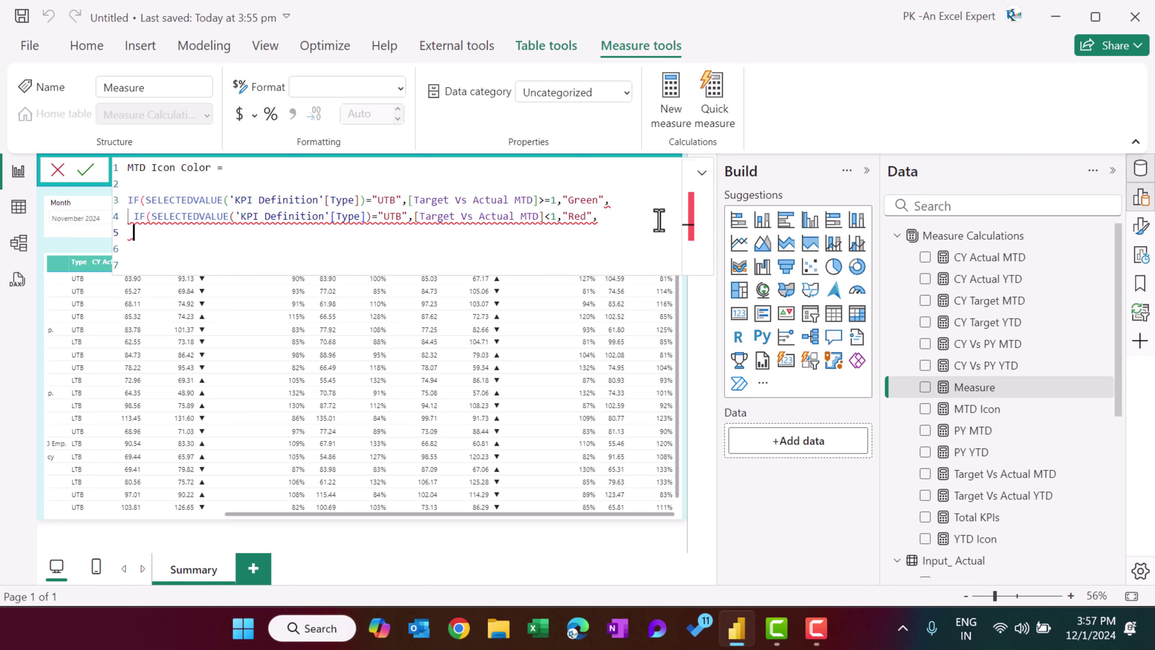
Add a third copy of the IF line with type "LTB", [Target Vs Actual MTD]>=1 and the result "Red".
key("ctrl+v")
left_click(402, 233)
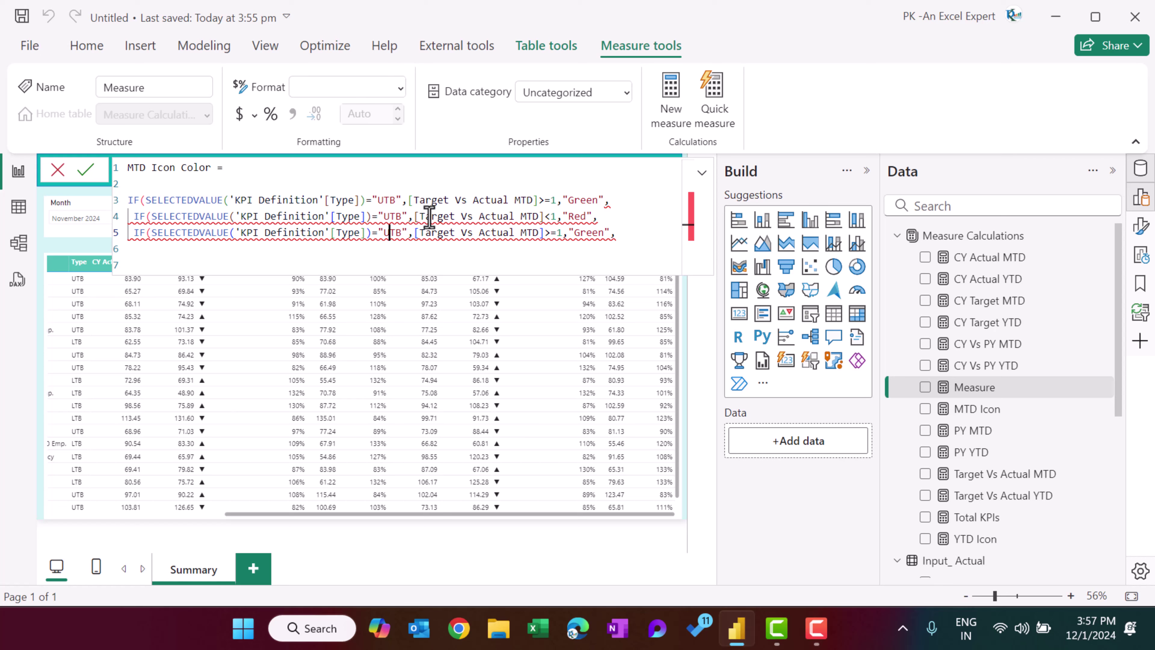
key("Left")
key("Left")
key("BackSpace")
type("L")
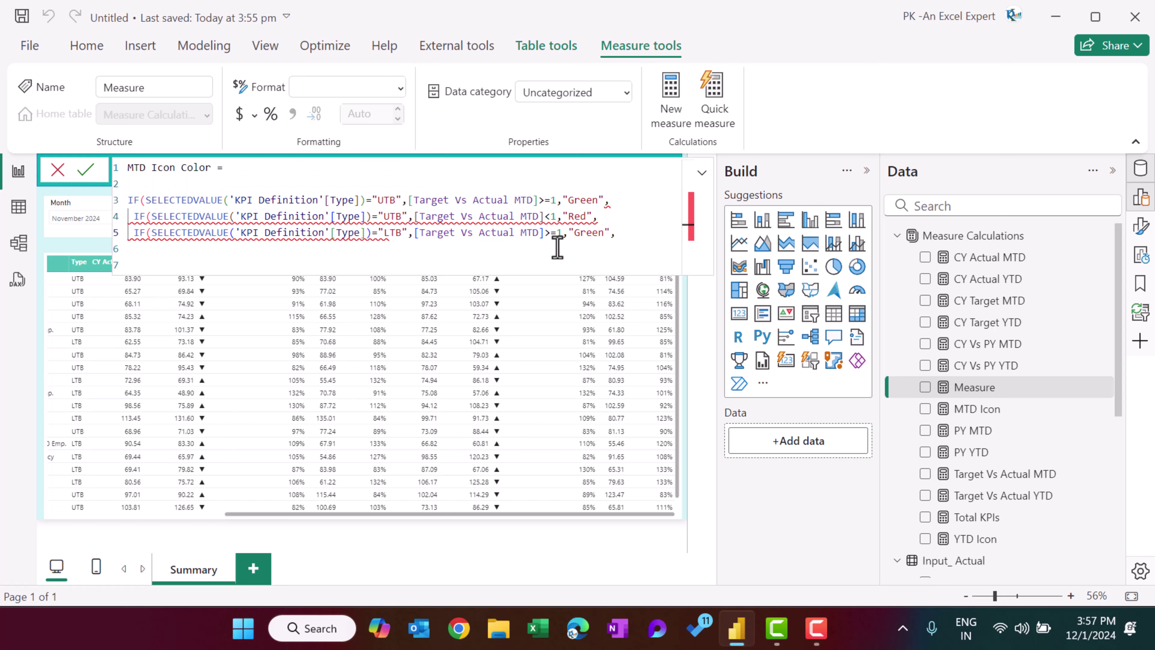
left_click(587, 232)
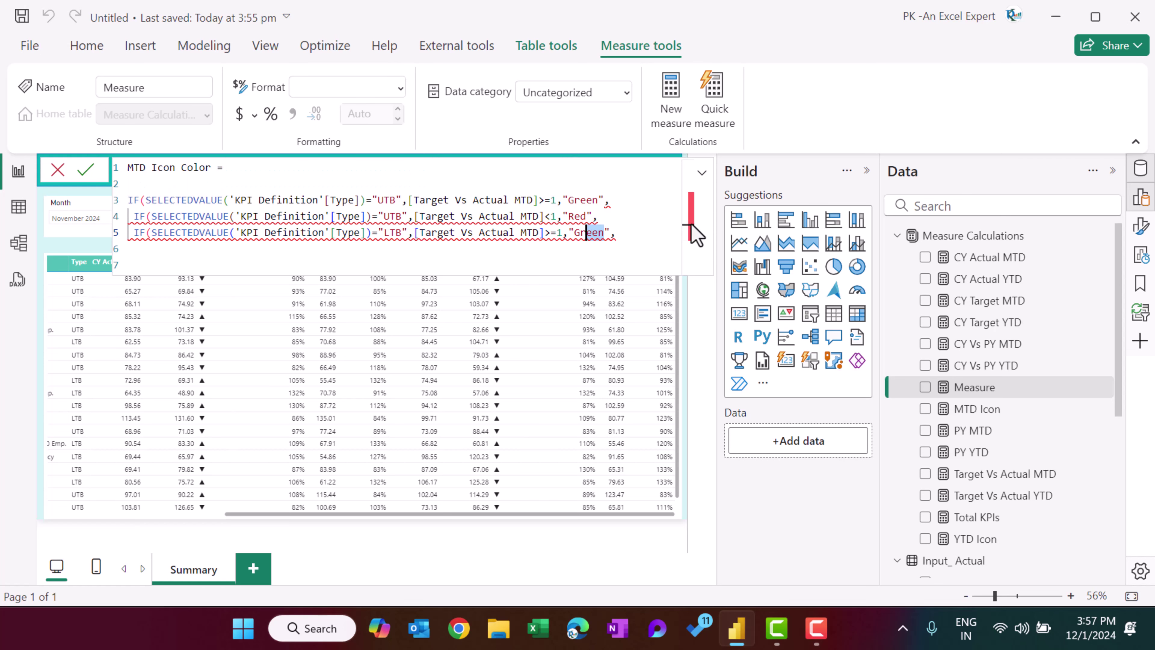
key("shift+Right")
key("shift+Right")
key("shift+Right")
key("shift+Right")
type("RE")
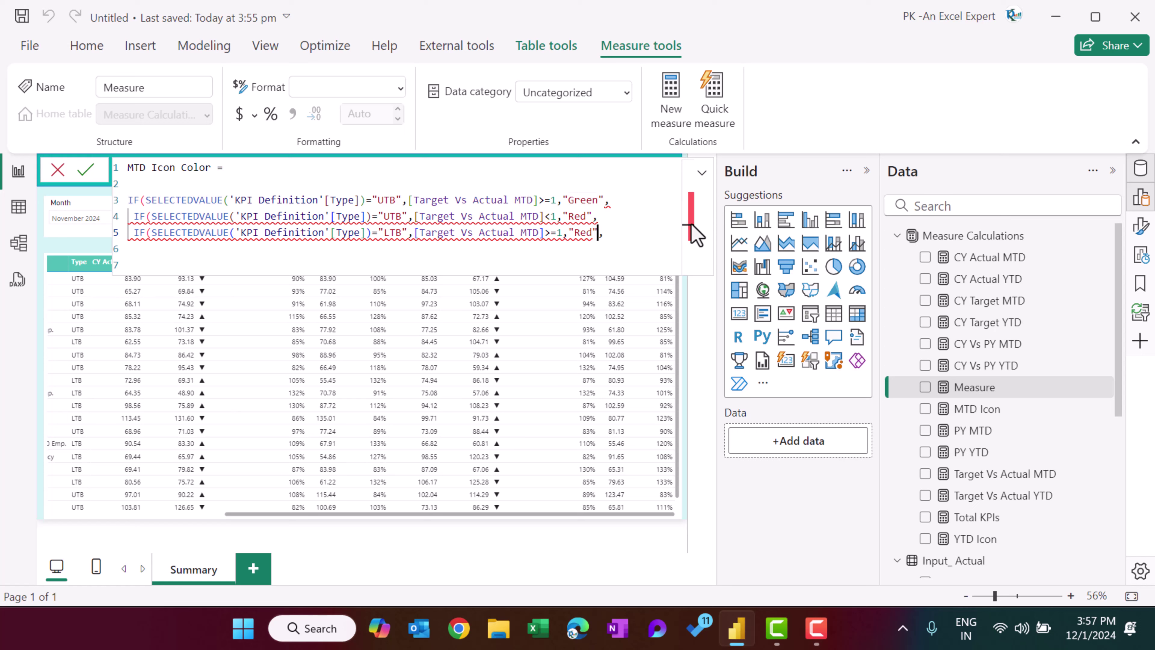
Add a fourth IF line with type "LTB", [Target Vs Actual MTD]<1 and "Green", close all four parentheses and commit the measure.
key("ctrl+v")
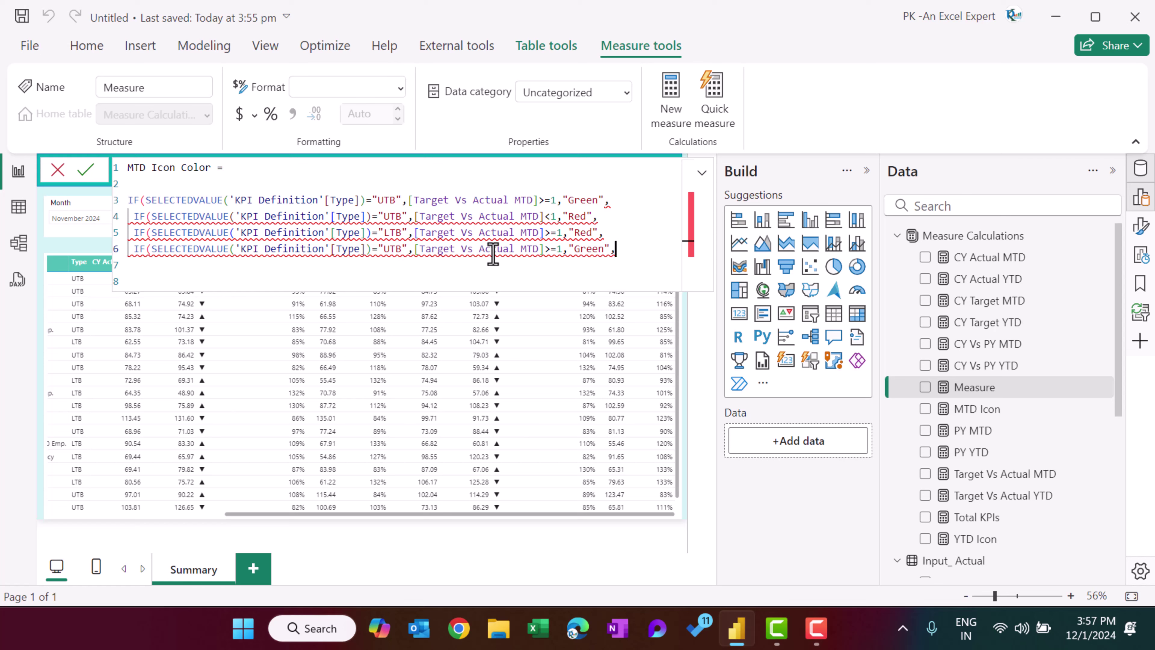
left_click(386, 249)
key("shift+Right")
type("L")
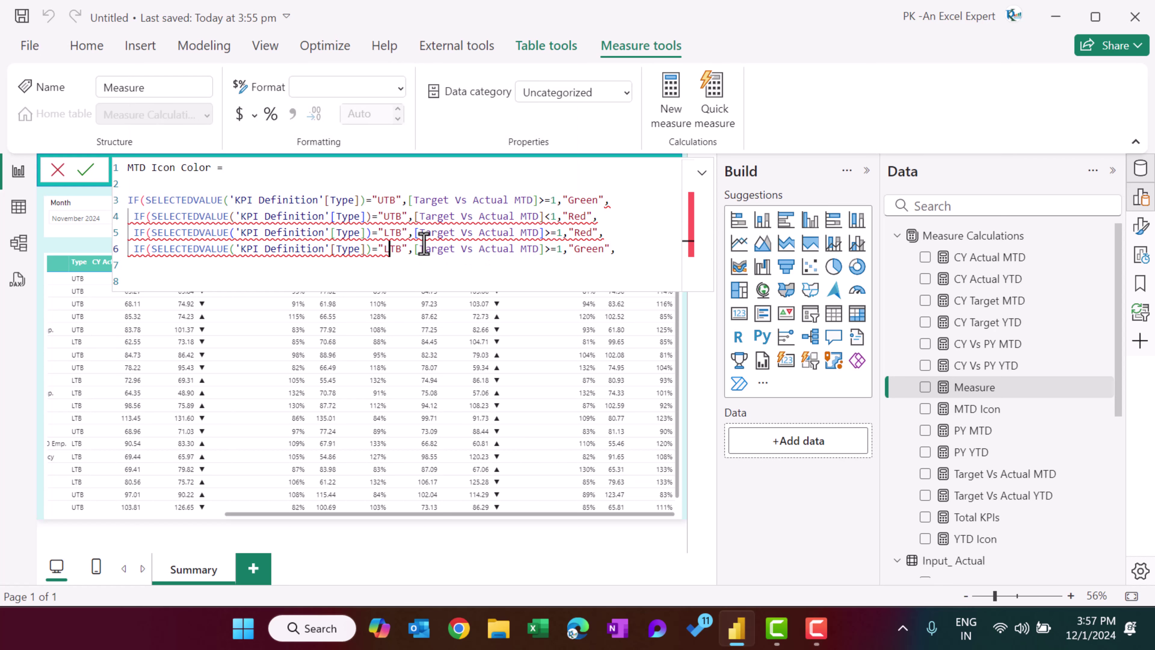
left_click(556, 249)
key("BackSpace")
key("BackSpace")
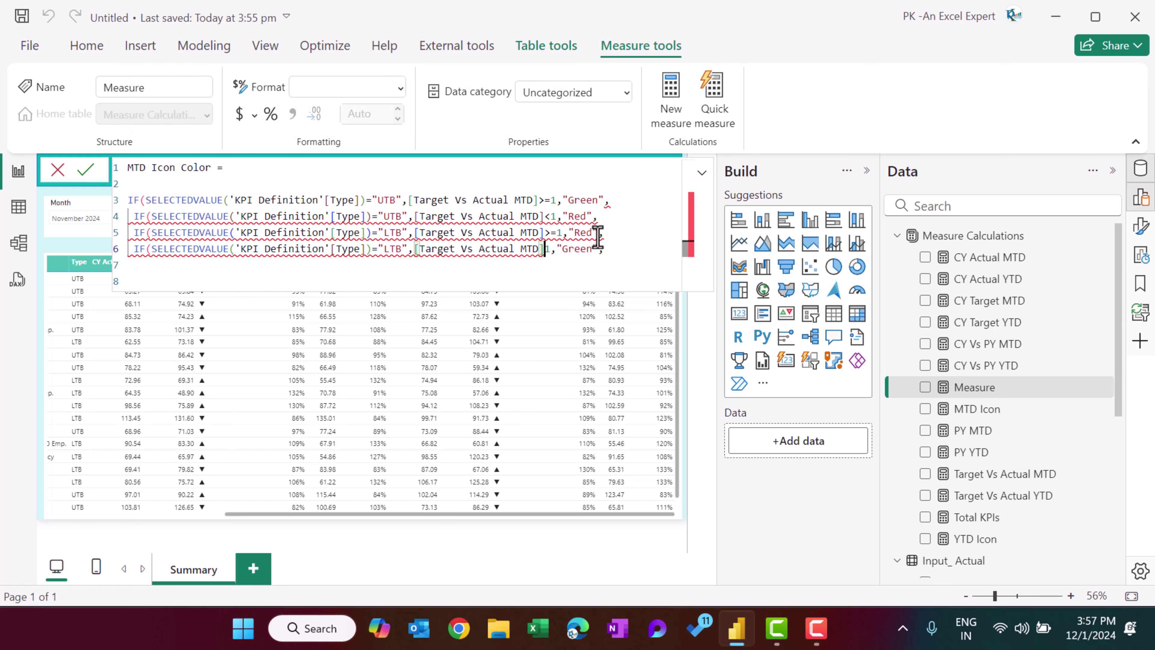
type("<")
key("Right")
key("shift+Right")
key("shift+Right")
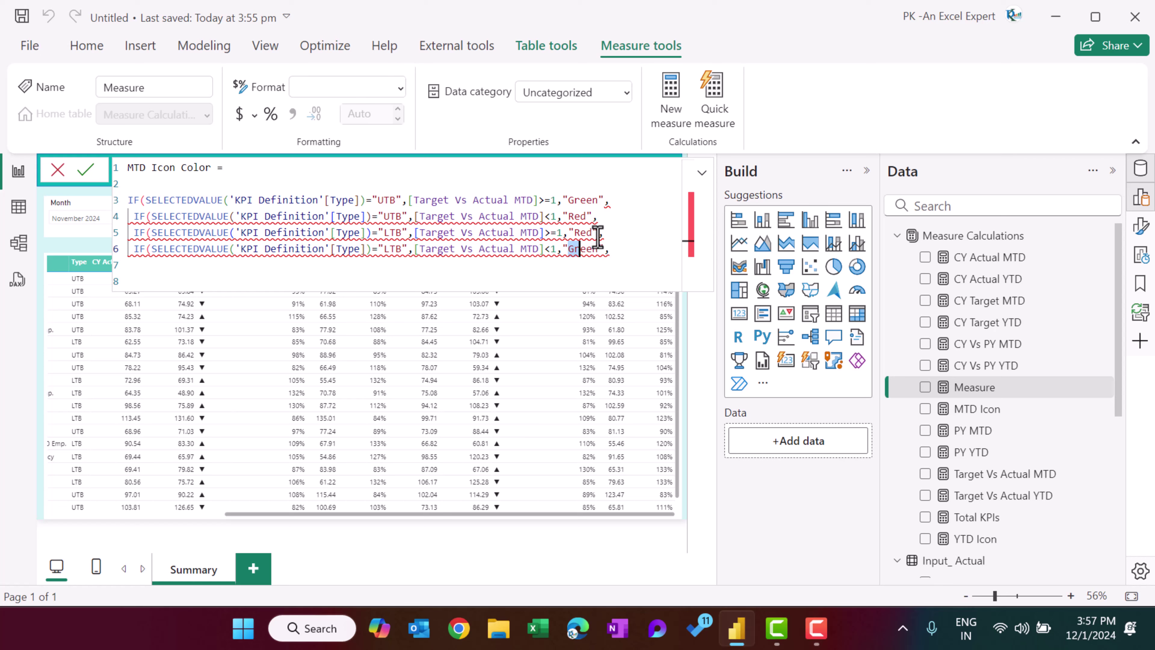
type("))))")
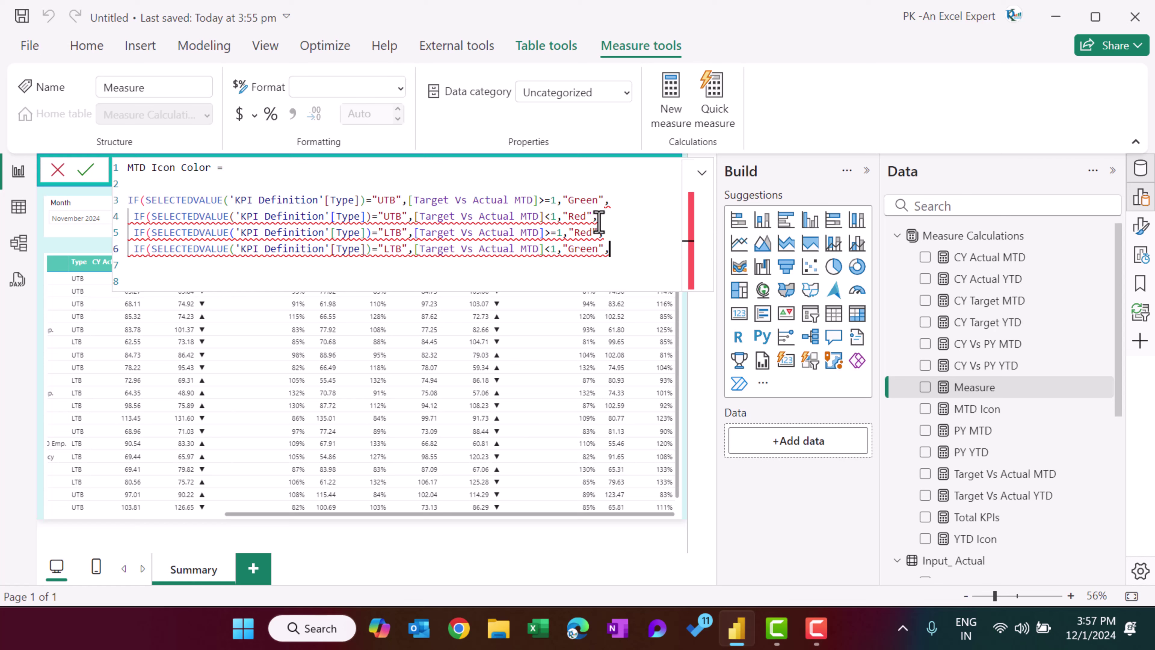
key("Return")
Replace the comma before [Target Vs Actual MTD] with && in both "UTB" IF lines of the MTD Icon Color formula.
key("BackSpace")
type("&&")
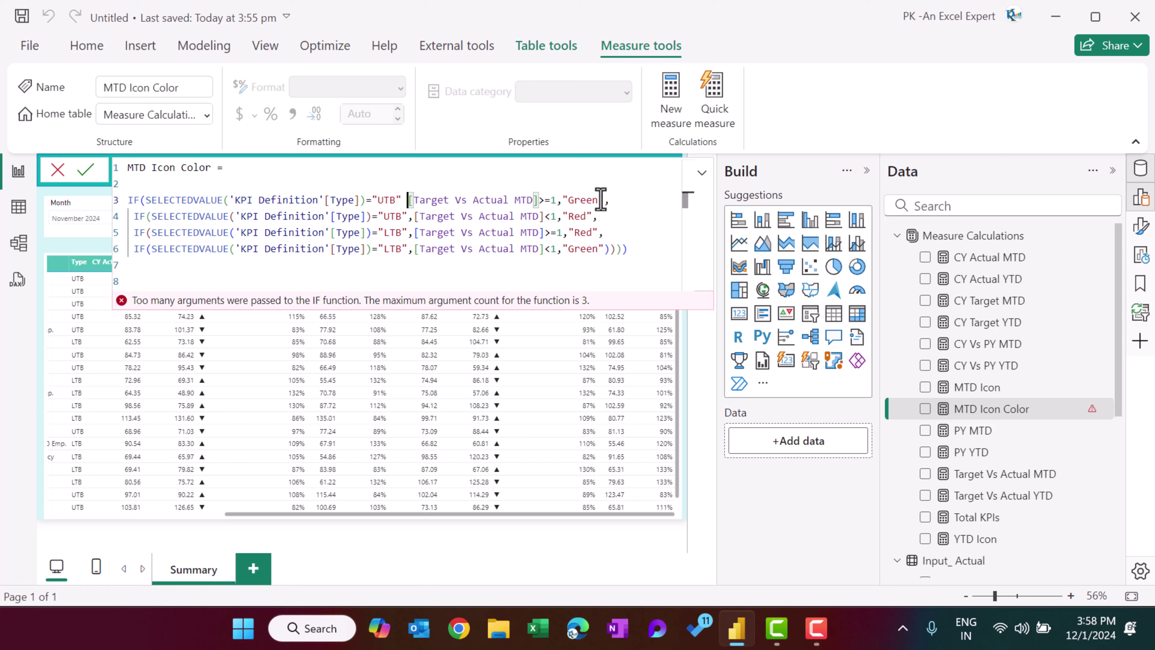
key("Down")
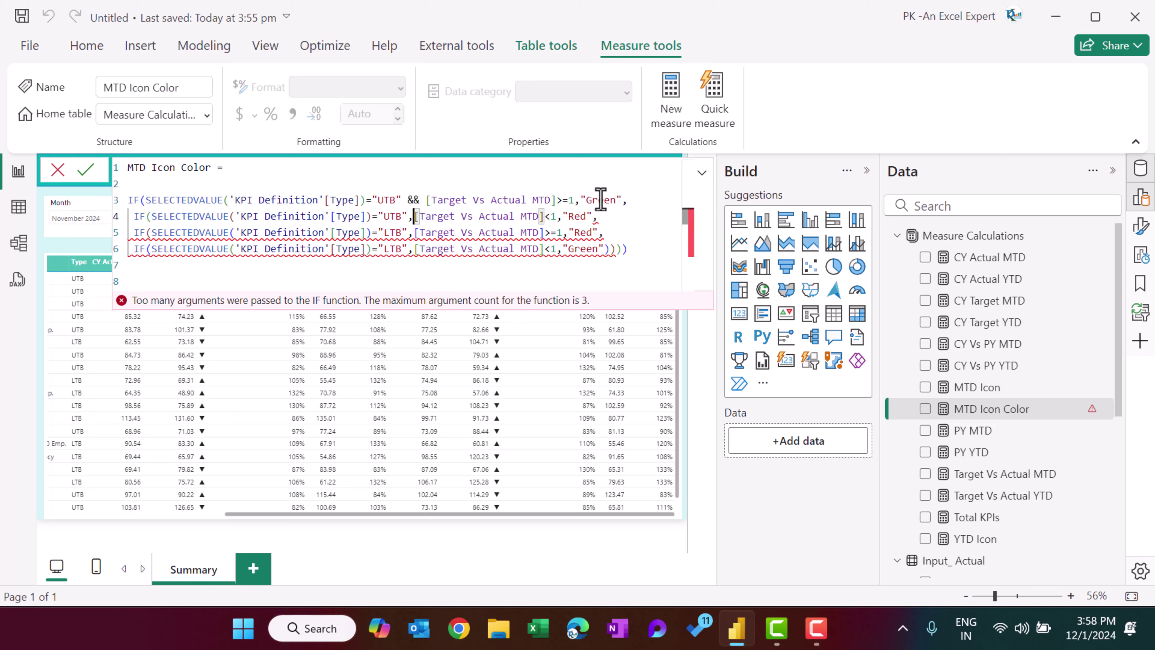
key("Left")
key("BackSpace")
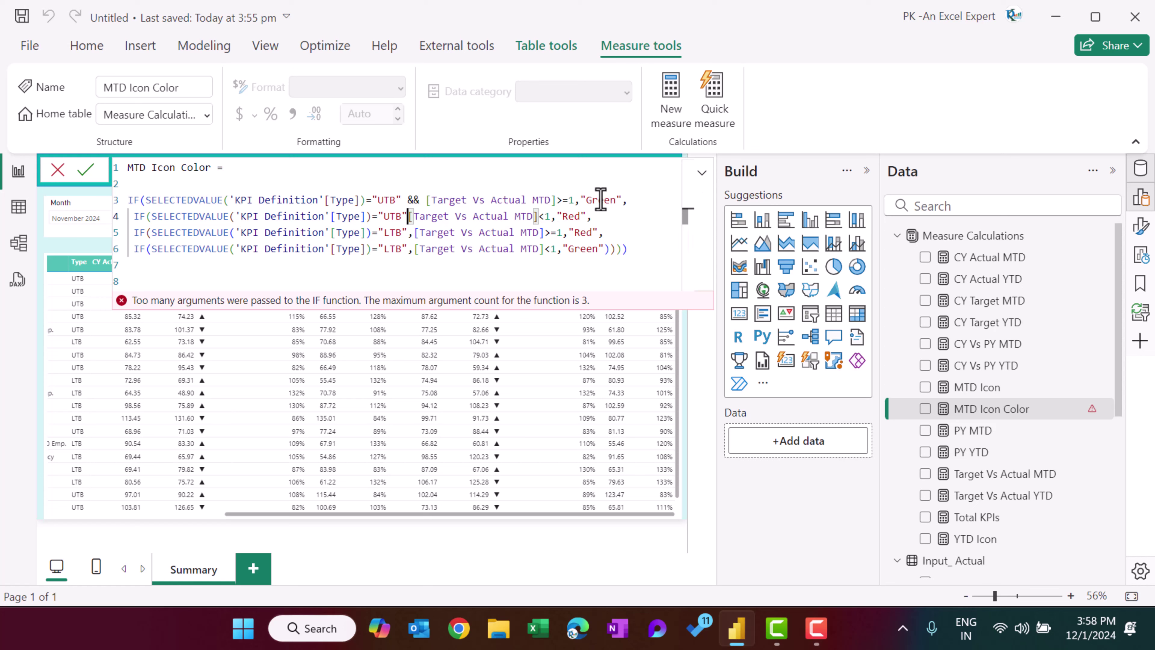
type("&&")
Replace the comma before [Target Vs Actual MTD] with && in both "LTB" IF lines and commit the measure.
key("Down")
key("Left")
key("Left")
key("Left")
key("Left")
key("BackSpace")
type("&&")
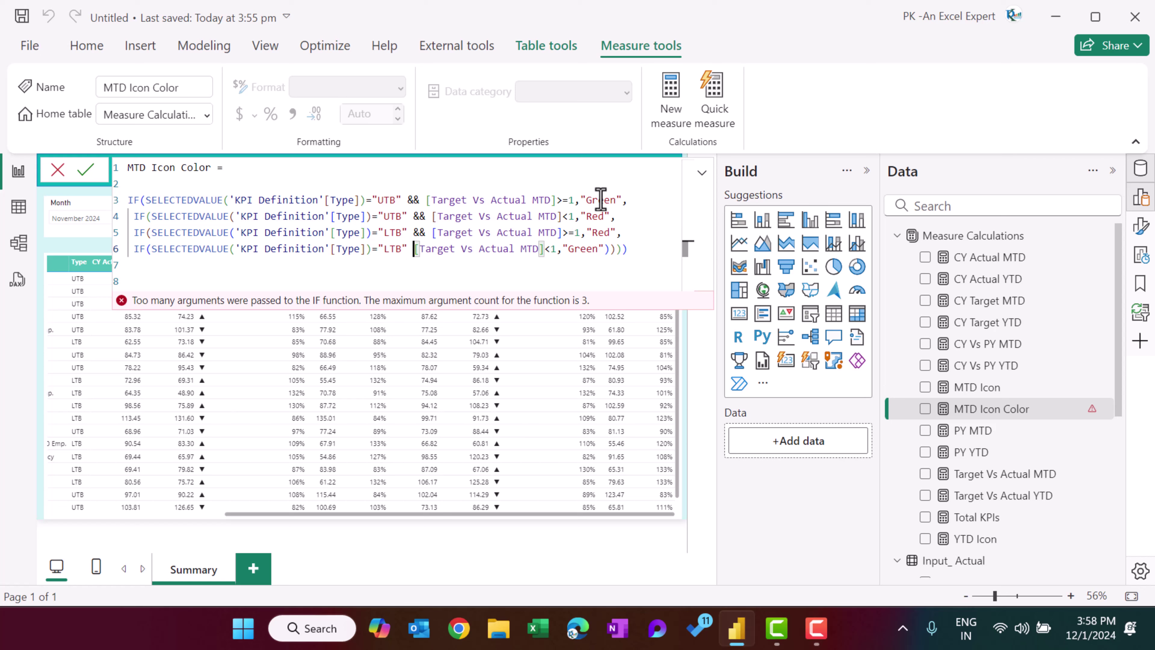
key("Down")
key("Left")
key("Left")
key("Left")
key("Left")
key("BackSpace")
type("&&")
key("Return")
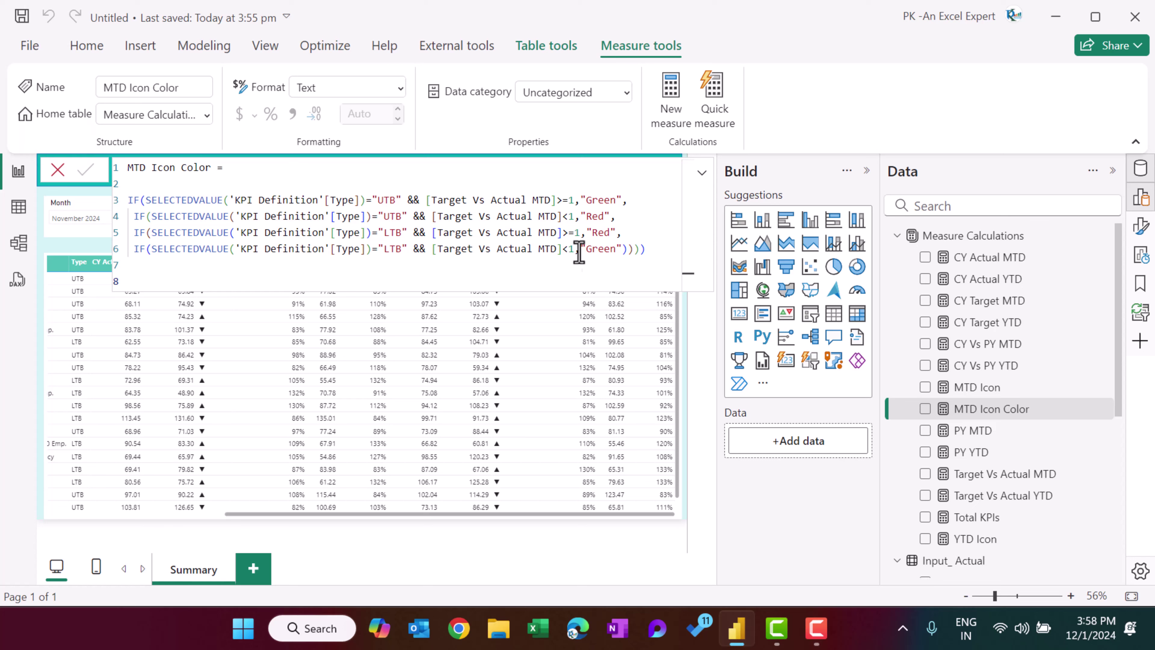
Copy the whole MTD Icon Color formula into a new measure and name it YTD Icon Color.
left_click_drag(647, 250, 45, 173)
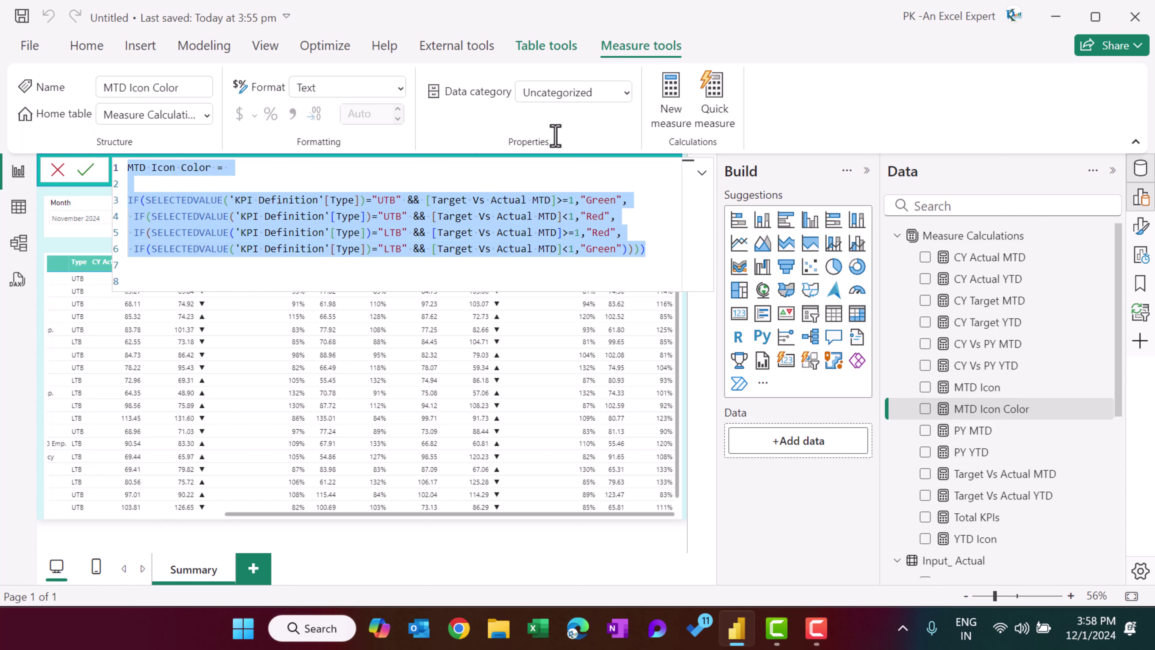
left_click(556, 136)
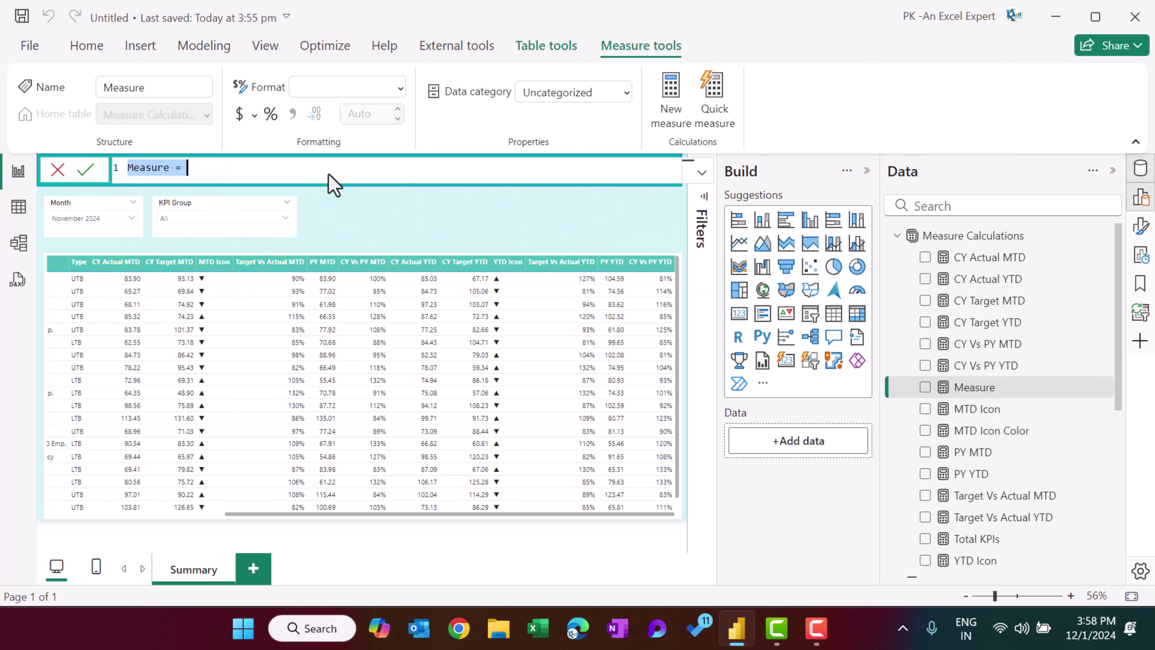
key("ctrl+v")
left_click(136, 169)
key("BackSpace")
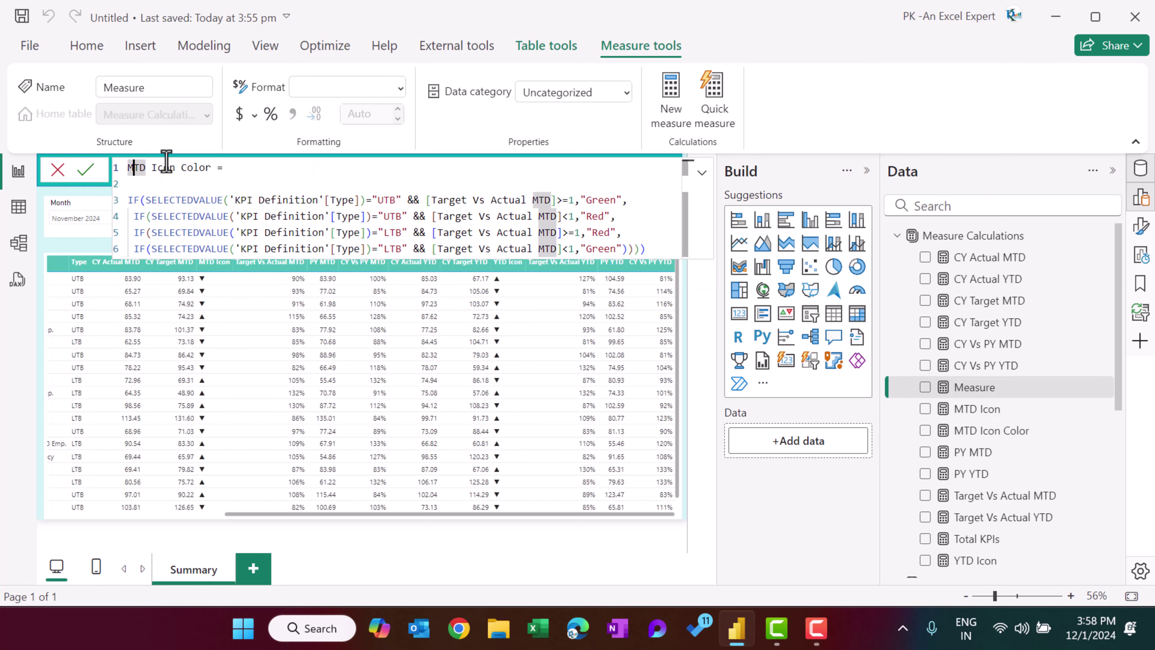
type("Y")
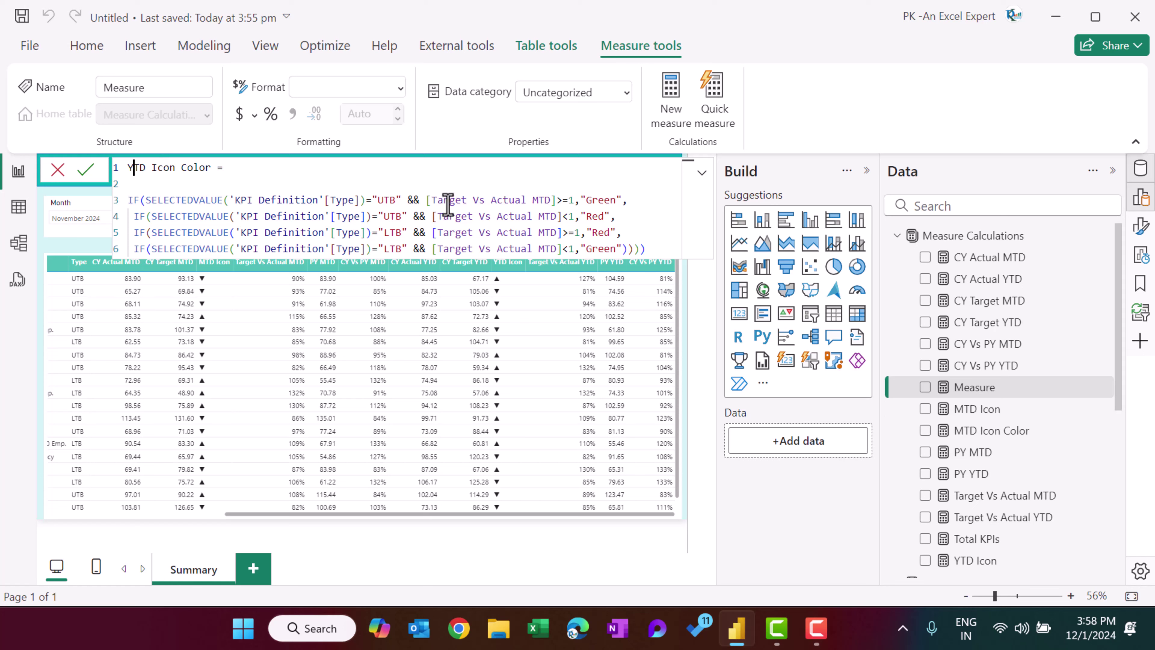
Change the reference in both "UTB" lines of the YTD Icon Color formula to [Target Vs Actual YTD].
left_click_drag(531, 201, 542, 201)
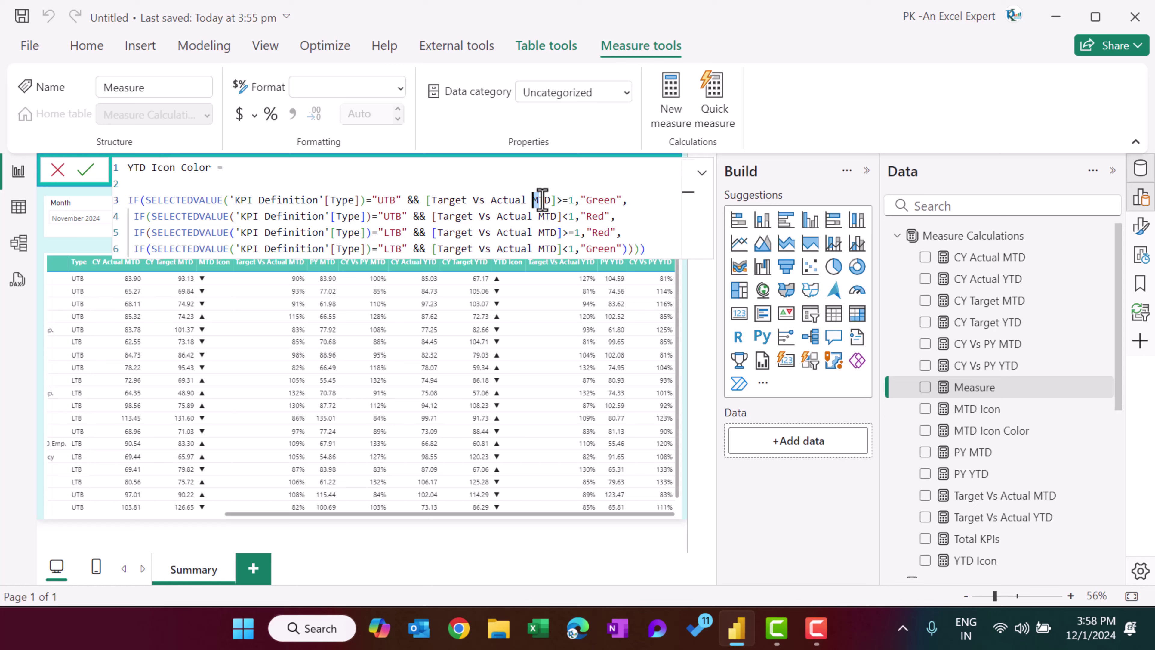
type("Y")
key("Escape")
key("Down")
key("shift+Right")
type("Y")
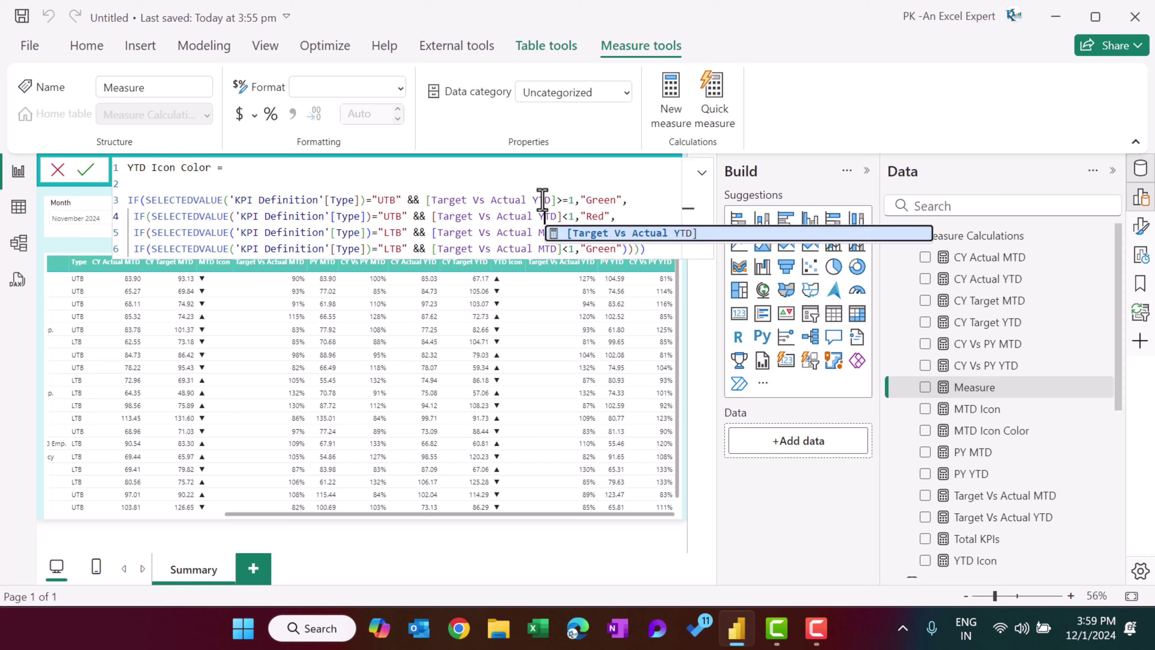
key("Escape")
Change both "LTB" lines to reference [Target Vs Actual YTD], commit the measure and select the summary table.
key("Down")
key("shift+Right")
type("Y")
key("Escape")
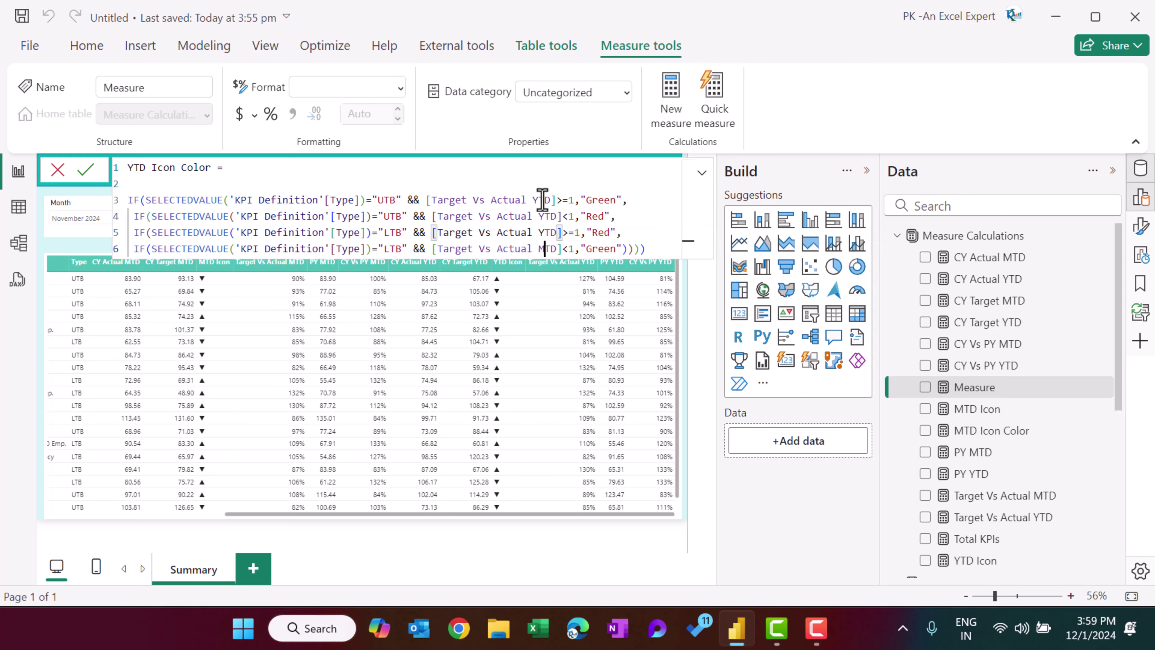
key("Down")
key("shift+Right")
type("Y")
left_click(680, 274)
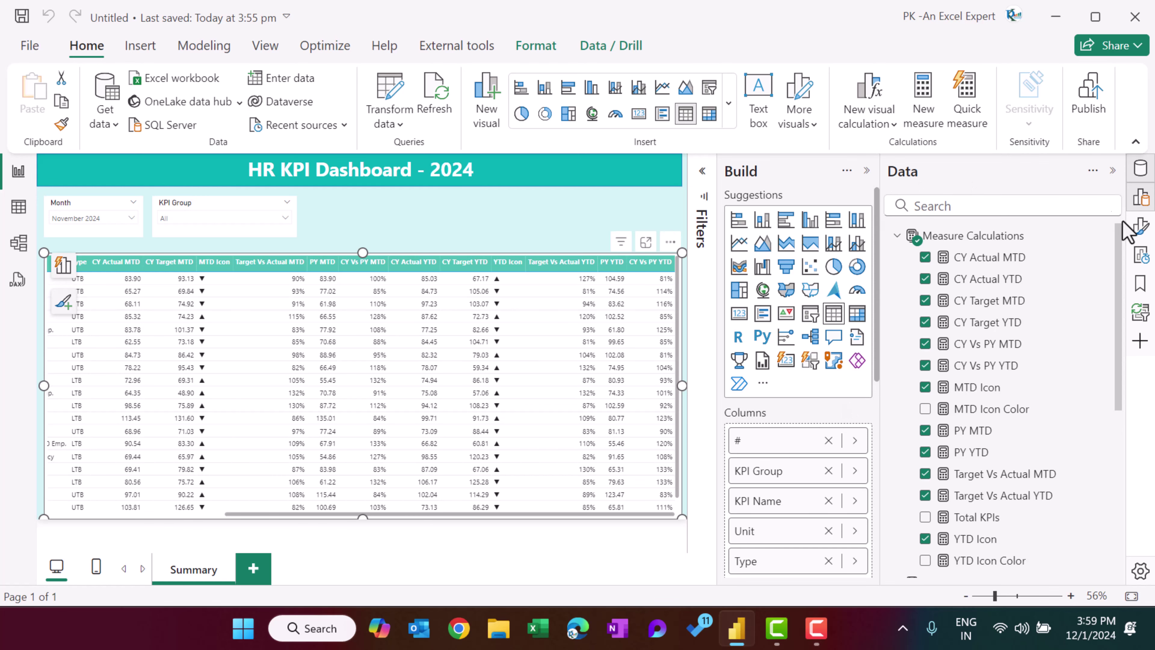
left_click(1135, 226)
scroll(658, 425, "down", 3)
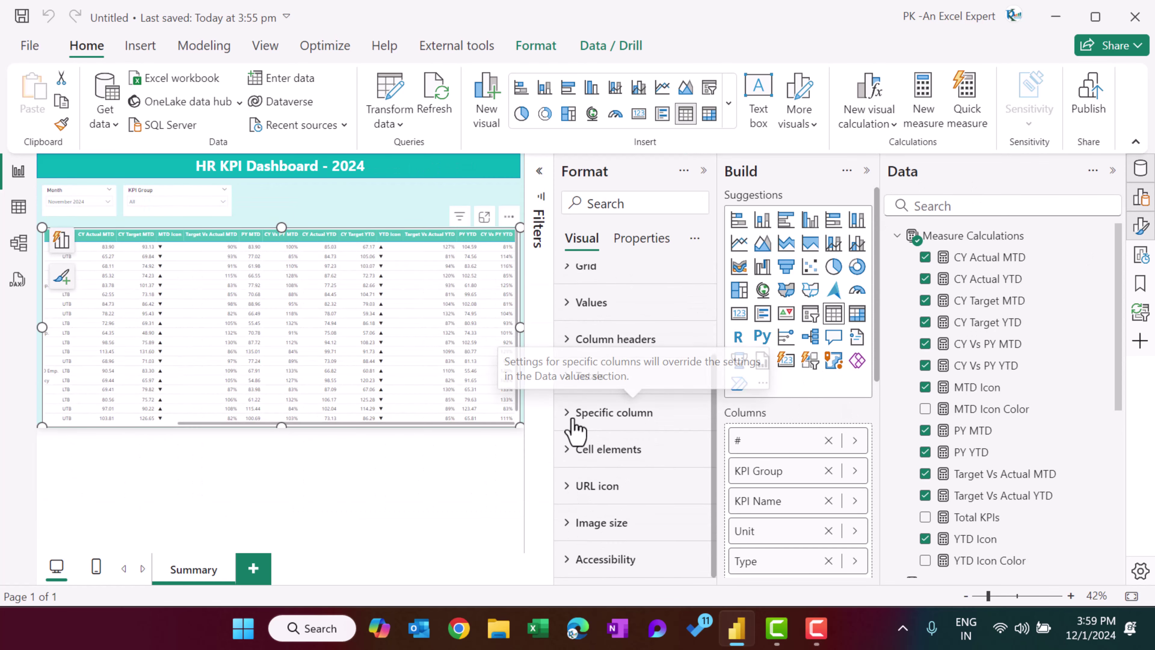
left_click(658, 428)
scroll(668, 428, "down", 2)
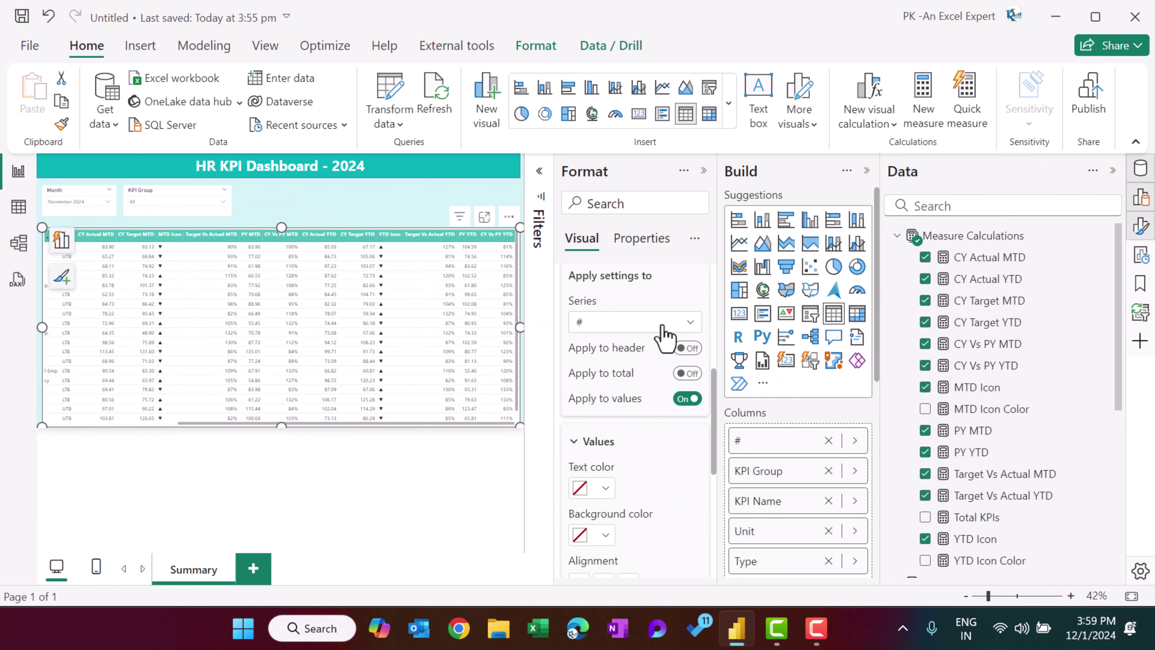
left_click(663, 326)
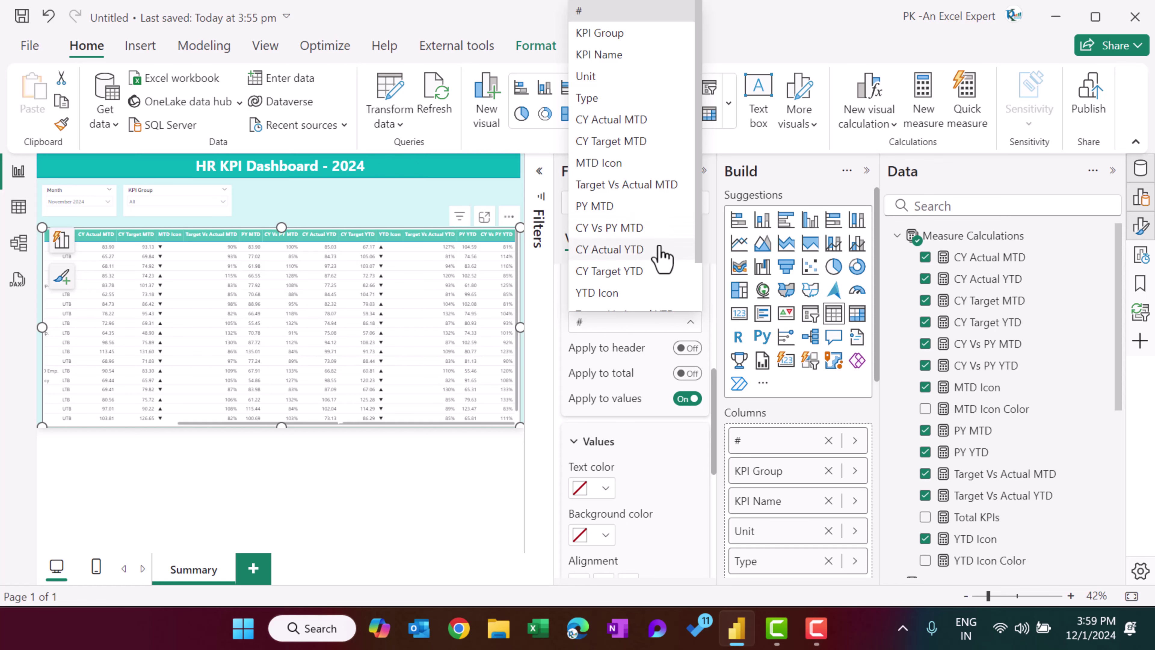
left_click(704, 171)
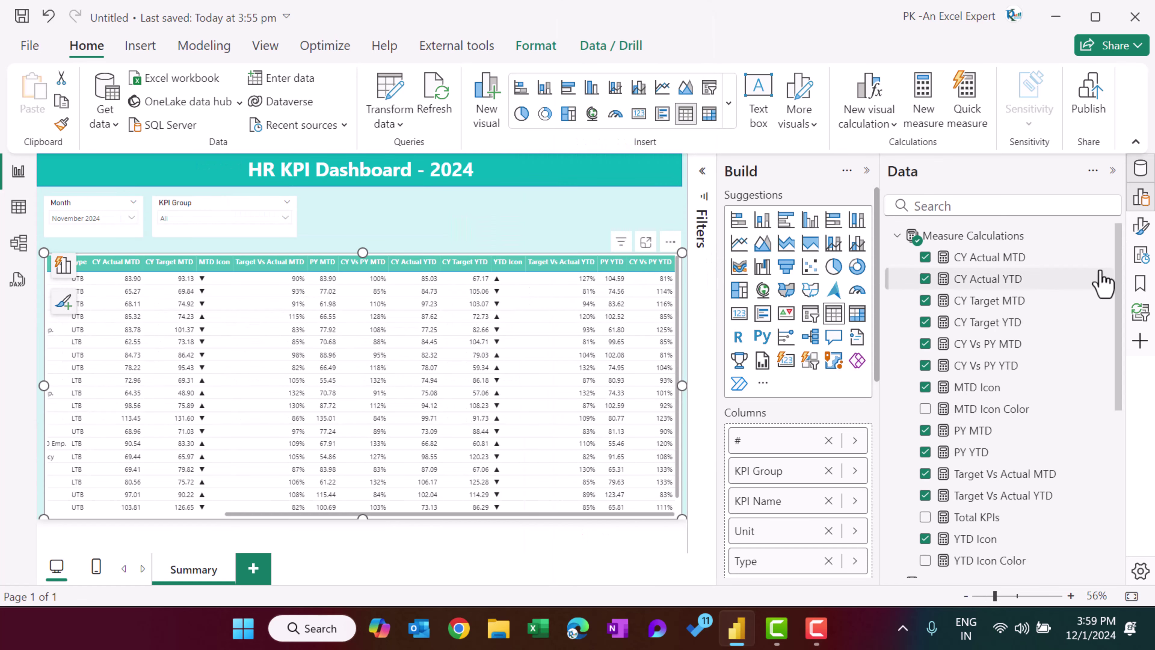
Open the summary table's cell elements formatting and apply the settings to the MTD Icon series.
left_click(1141, 225)
scroll(664, 392, "down", 3)
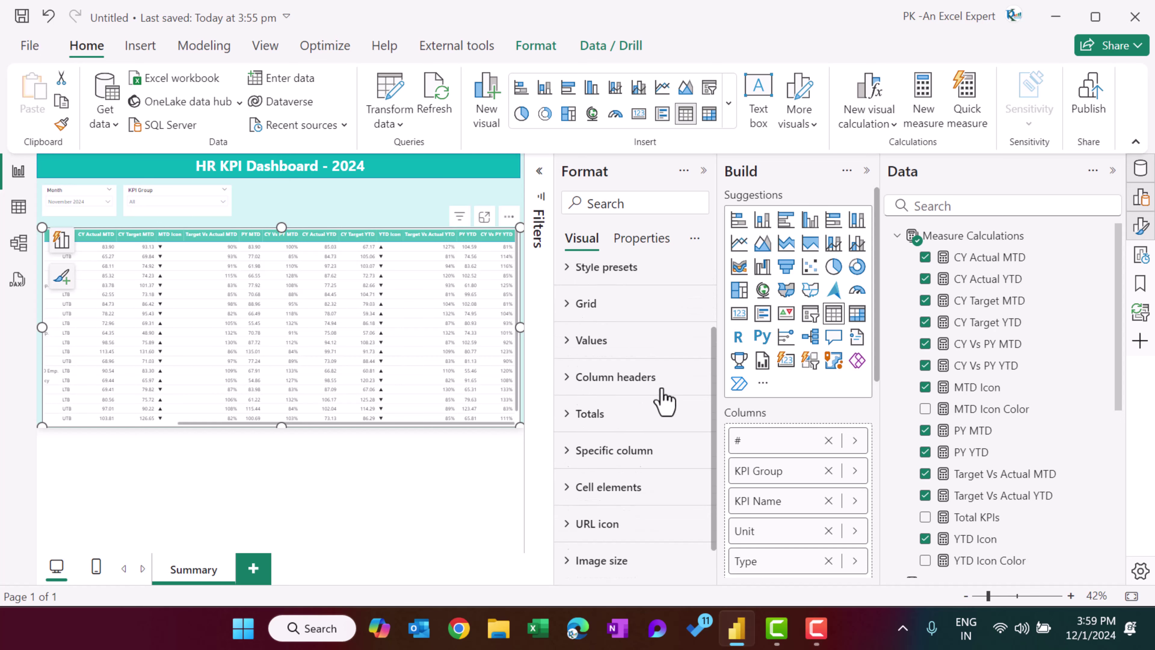
left_click(609, 449)
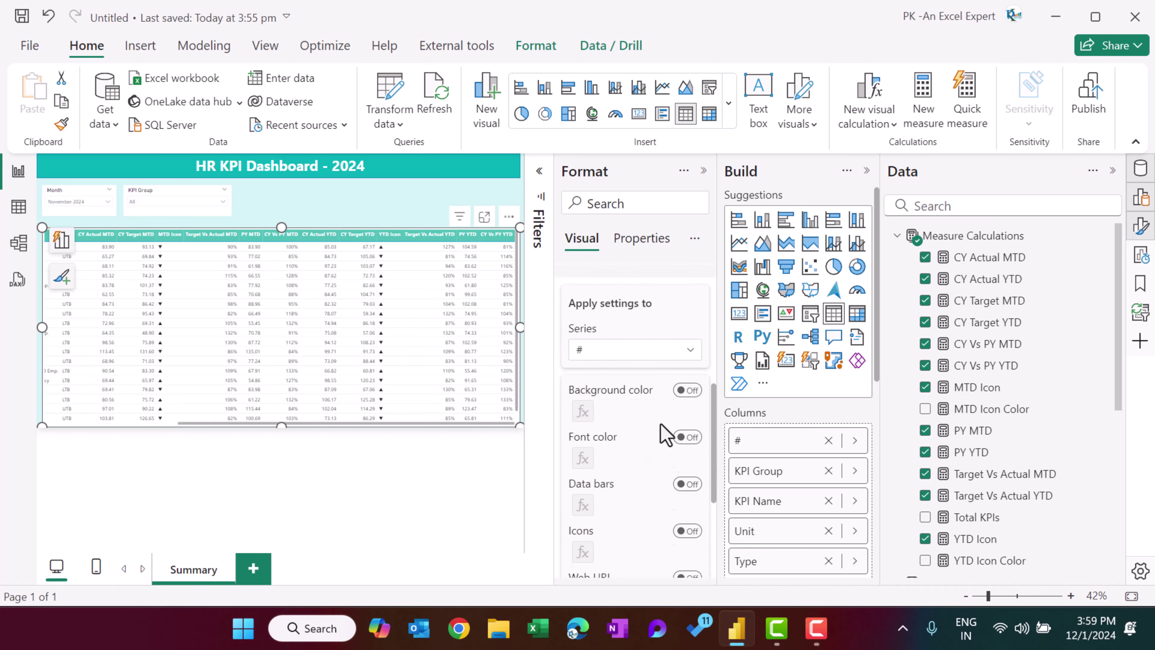
scroll(664, 423, "down", 2)
scroll(662, 411, "up", 2)
left_click(637, 314)
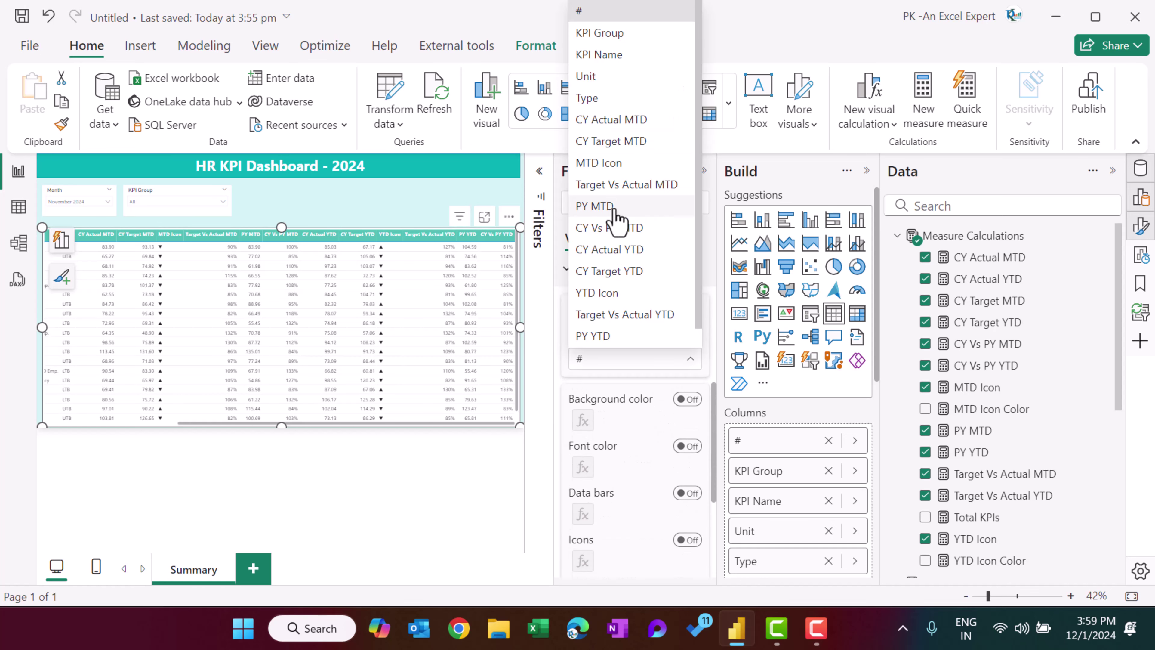
left_click(641, 392)
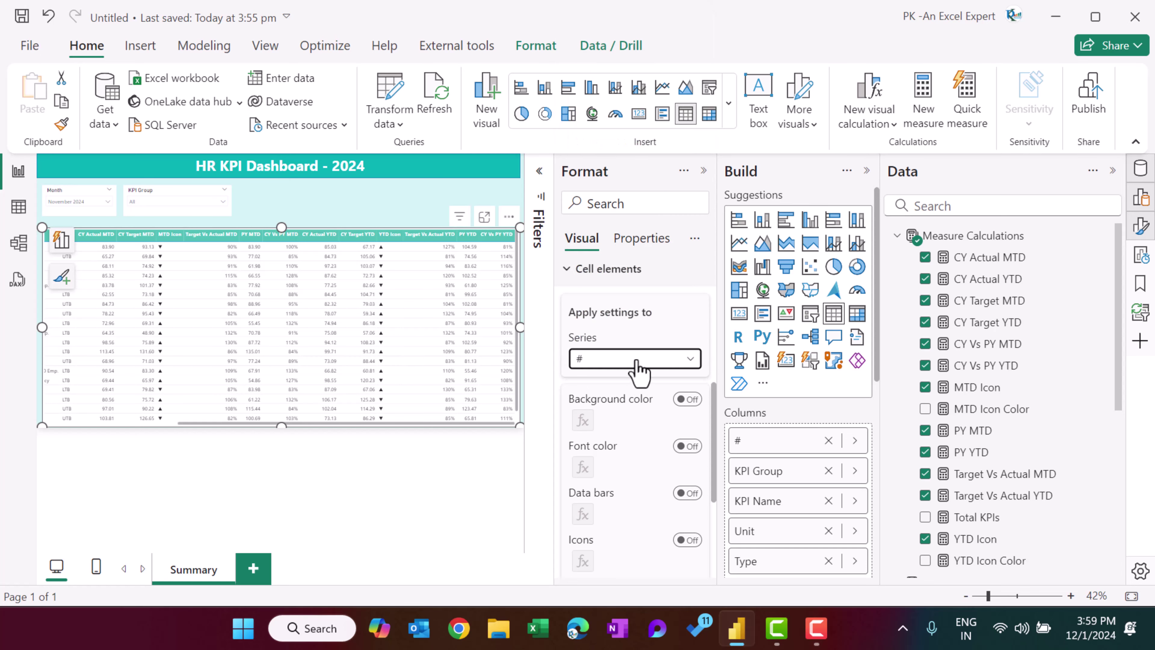
left_click(636, 360)
key("Escape")
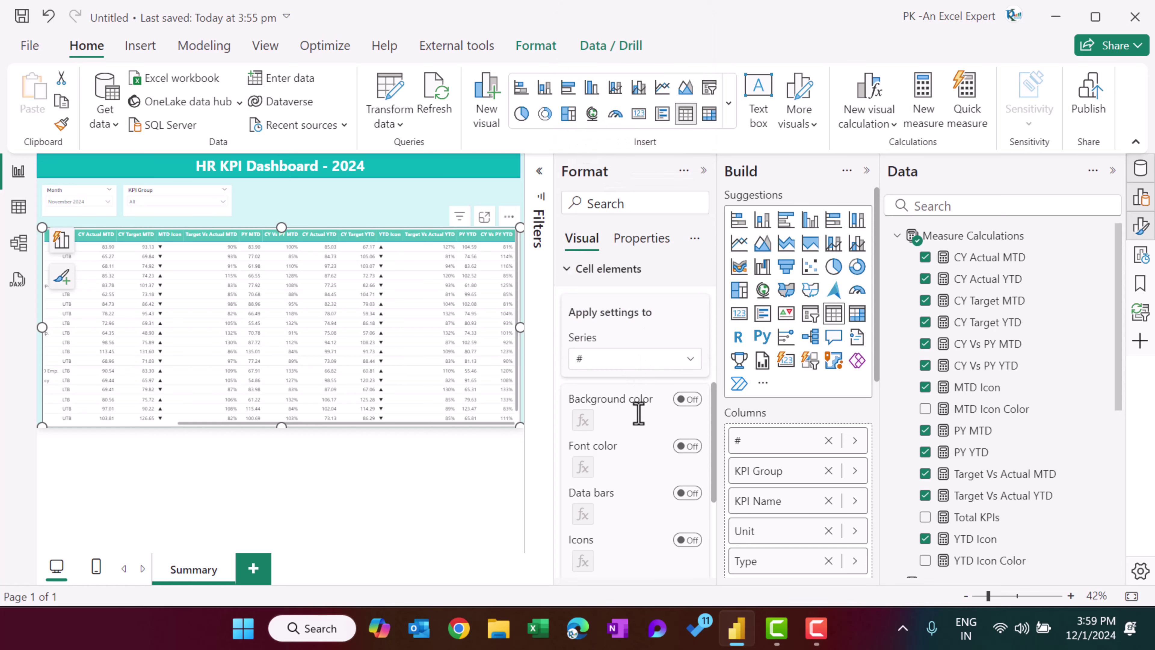
scroll(639, 413, "down", 3)
scroll(627, 369, "up", 3)
Turn on conditional font color for MTD Icon, using the Field value style based on the MTD Icon Color measure.
left_click(687, 445)
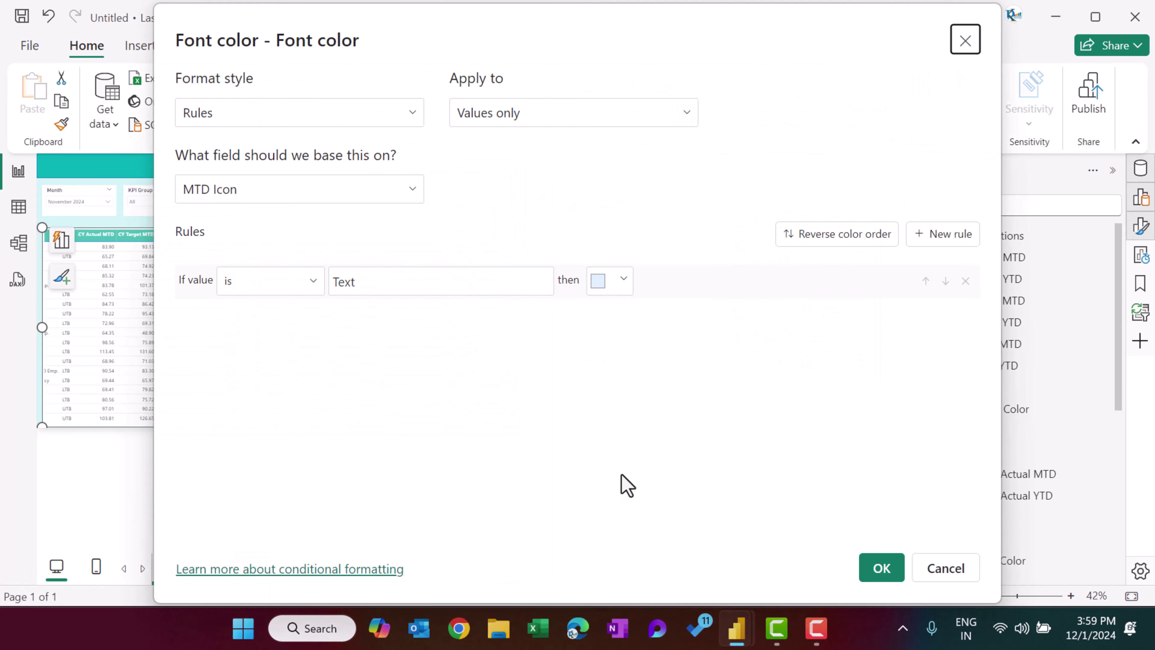
left_click(400, 123)
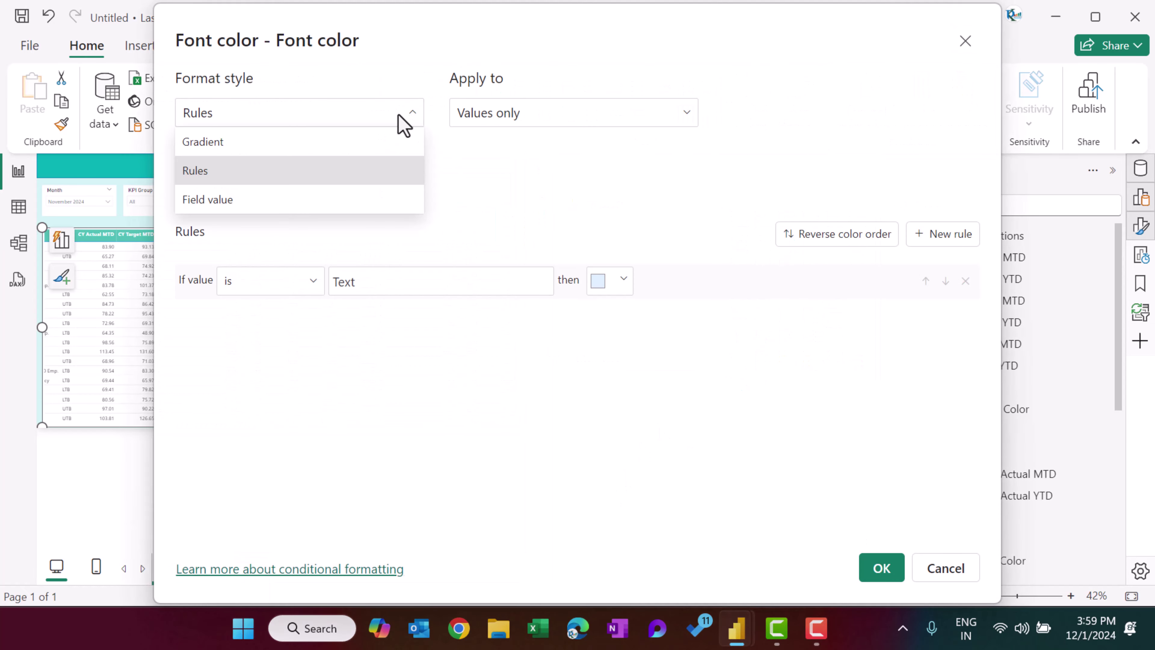
left_click(245, 200)
left_click(302, 196)
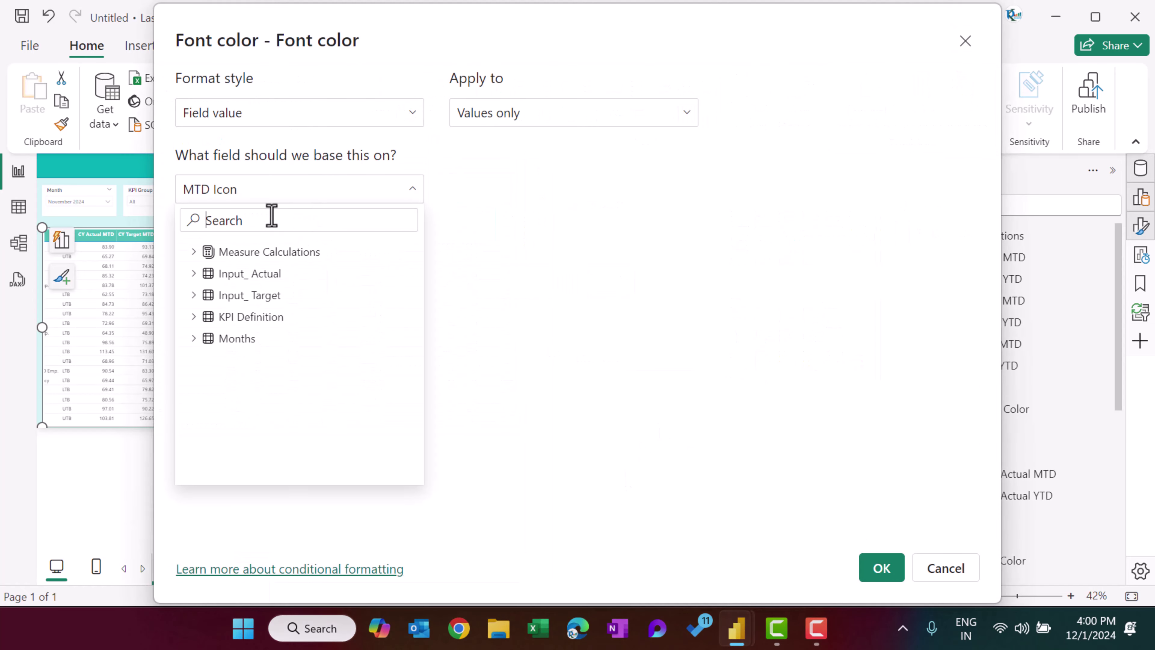
type("coo")
key("BackSpace")
type("l")
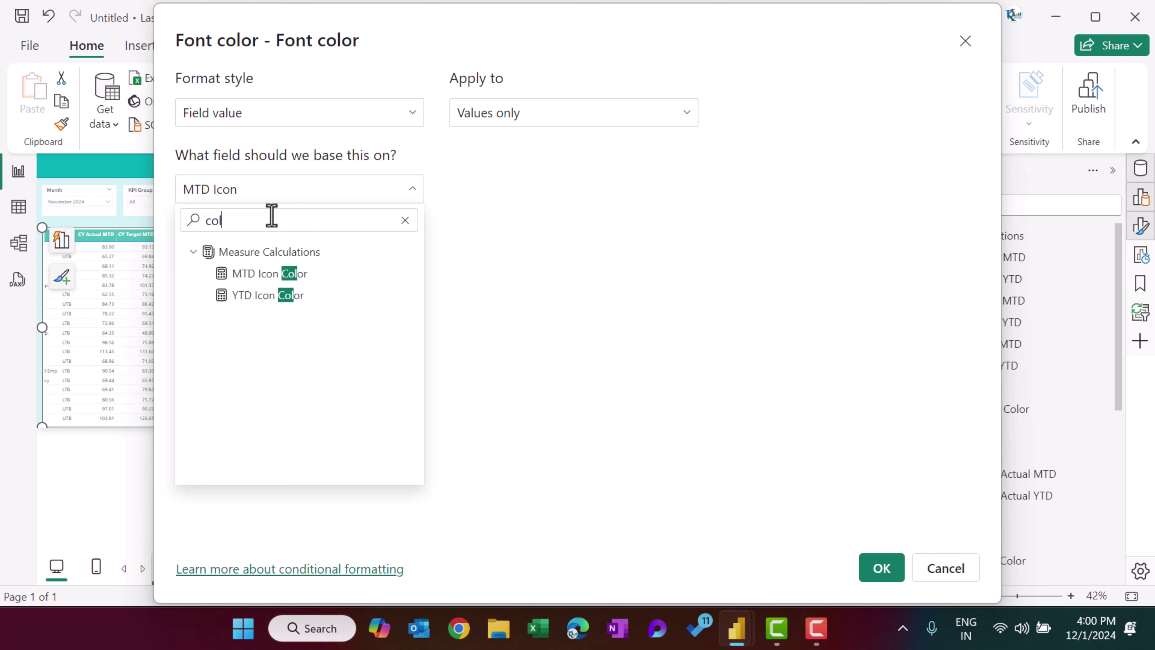
left_click(280, 275)
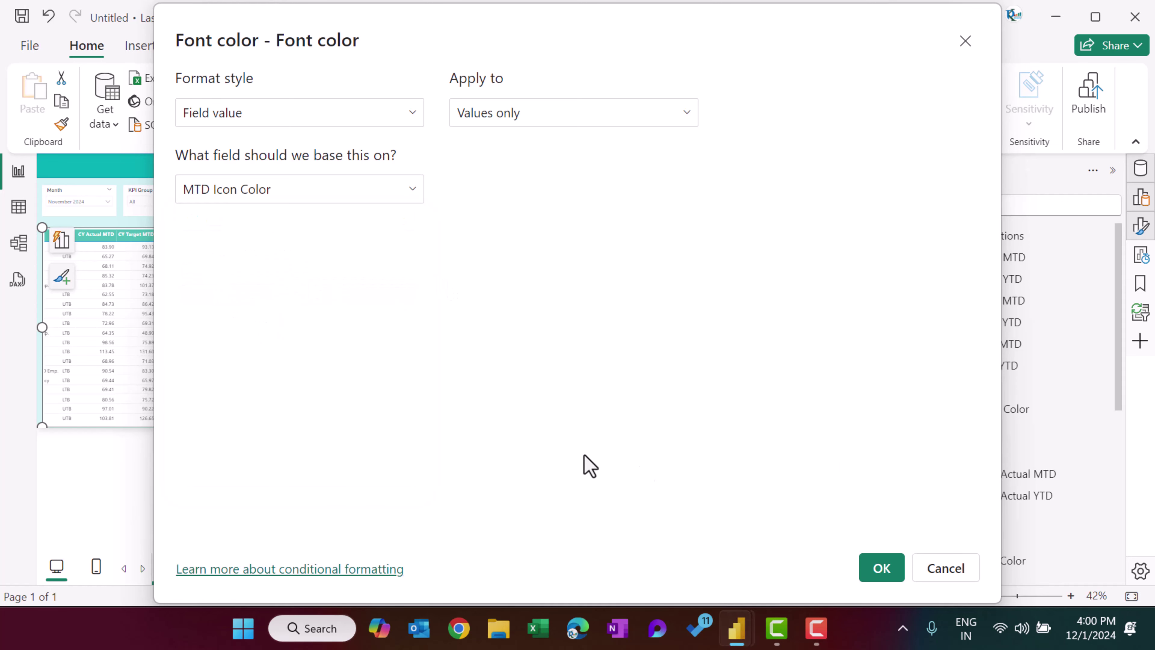
key("Return")
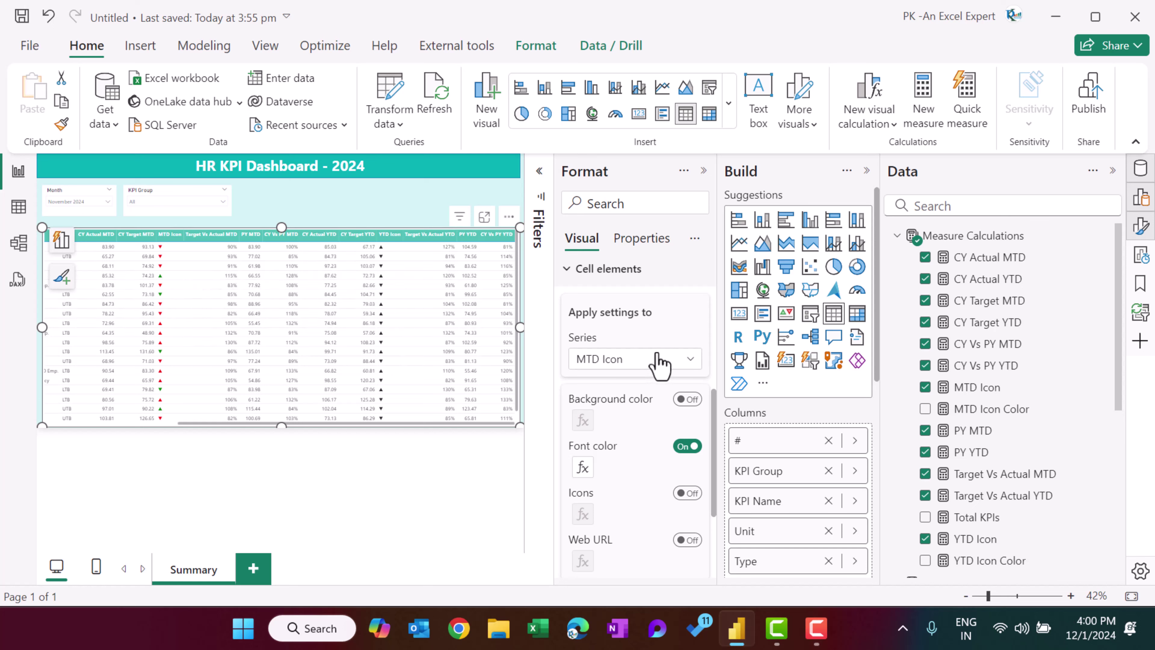
Turn on conditional font color for the YTD Icon series by Field value from YTD Icon Color, and save the report.
left_click(659, 362)
left_click(639, 293)
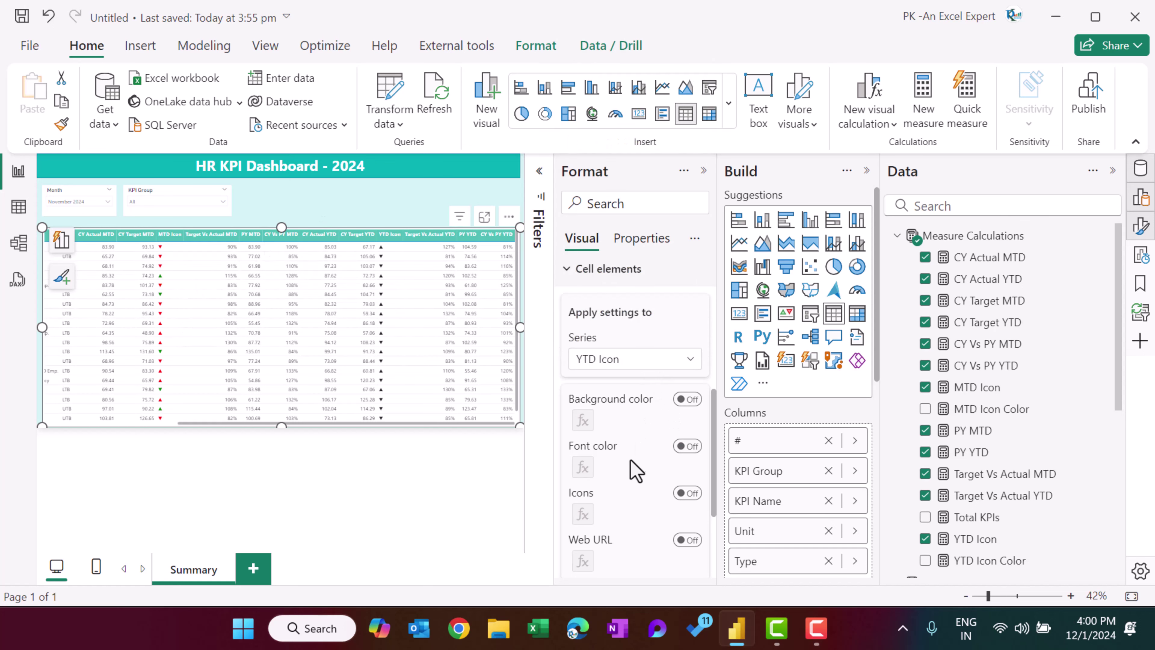
left_click(686, 446)
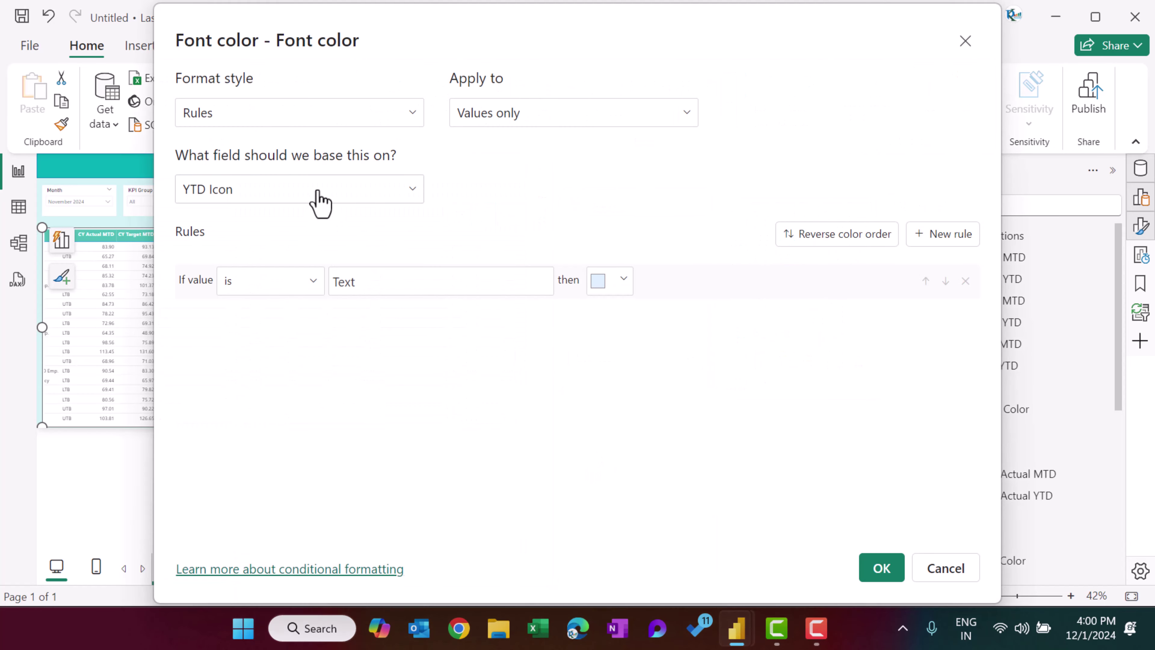
left_click(318, 200)
type("colo")
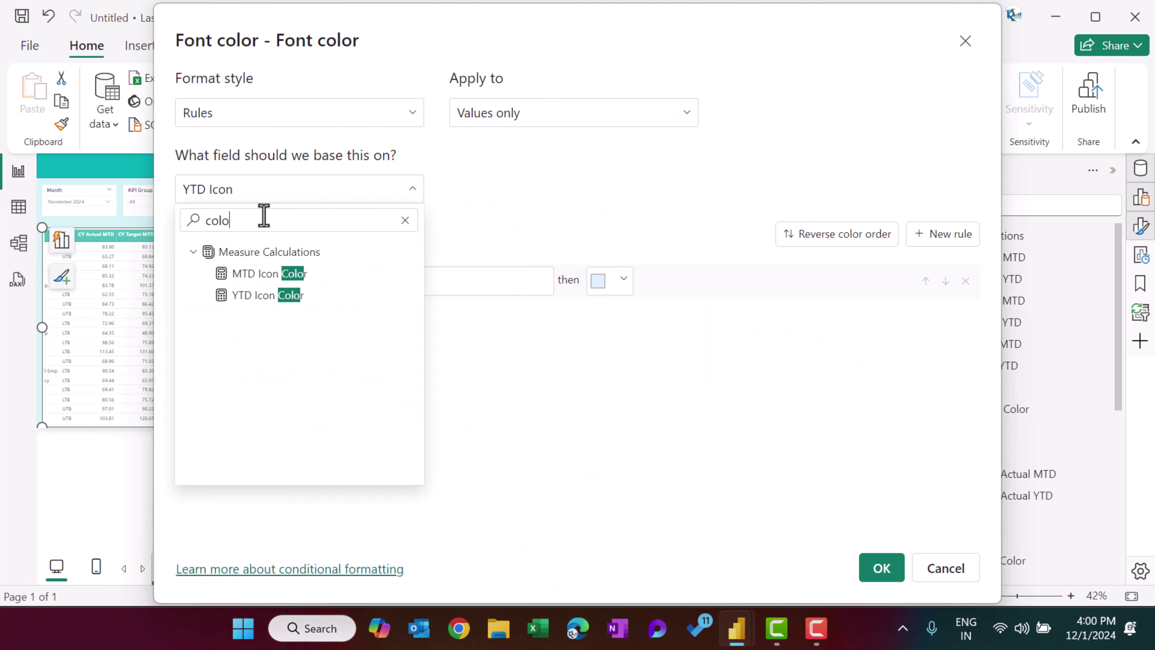
left_click(269, 295)
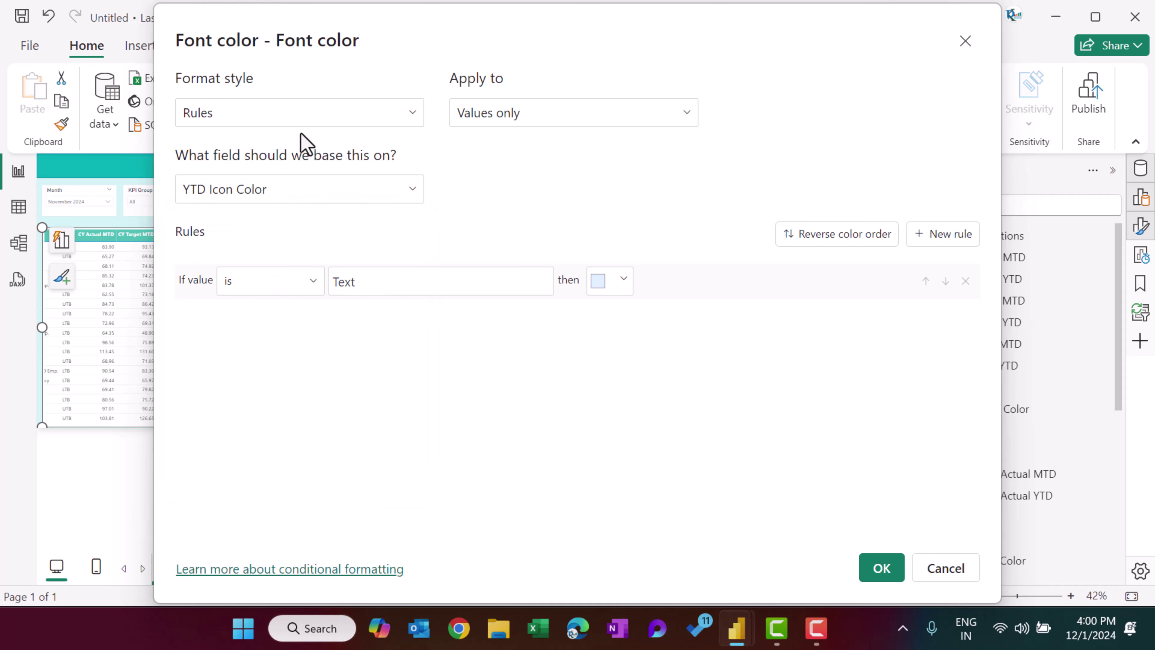
left_click(302, 117)
left_click(258, 200)
key("Return")
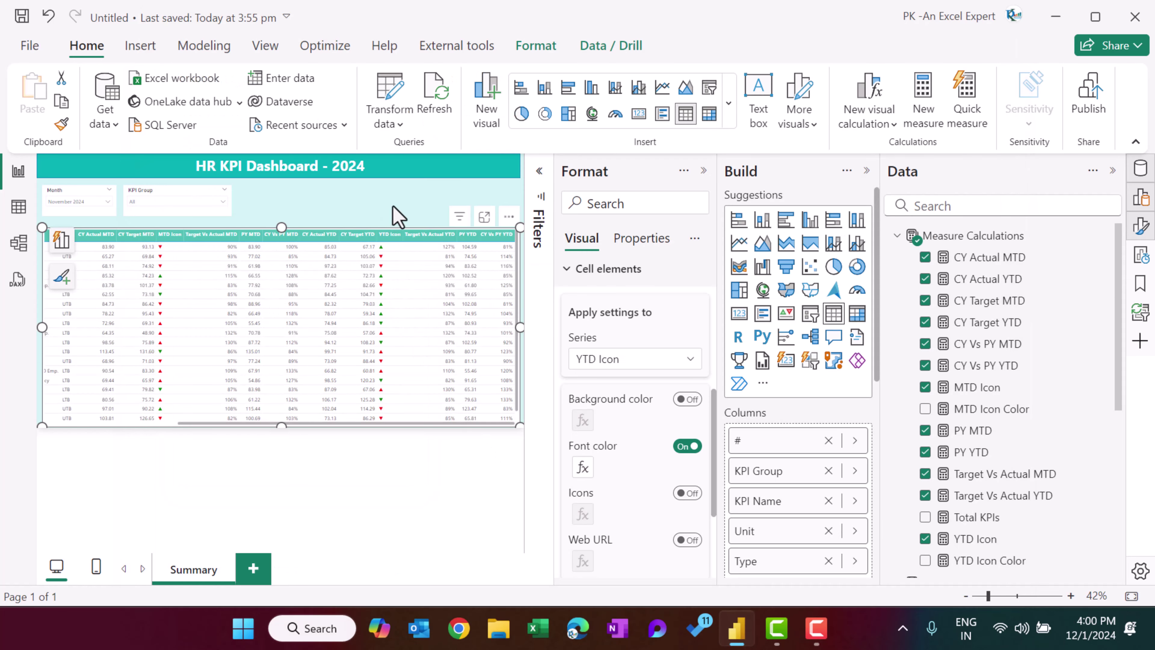
left_click(392, 217)
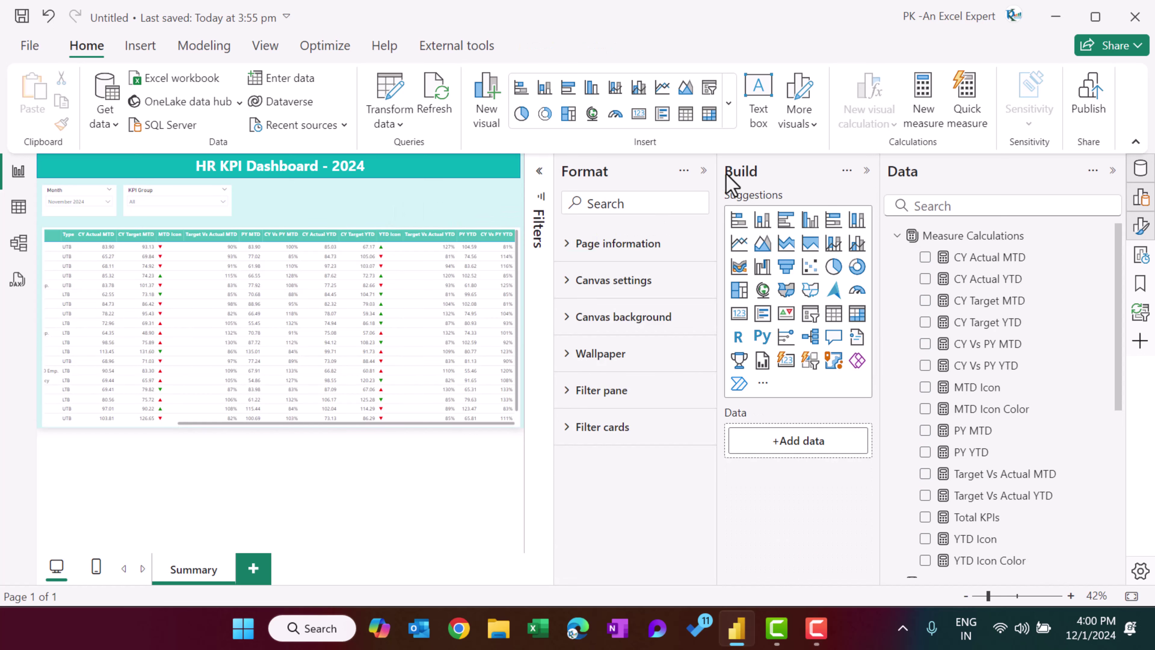
key("ctrl+s")
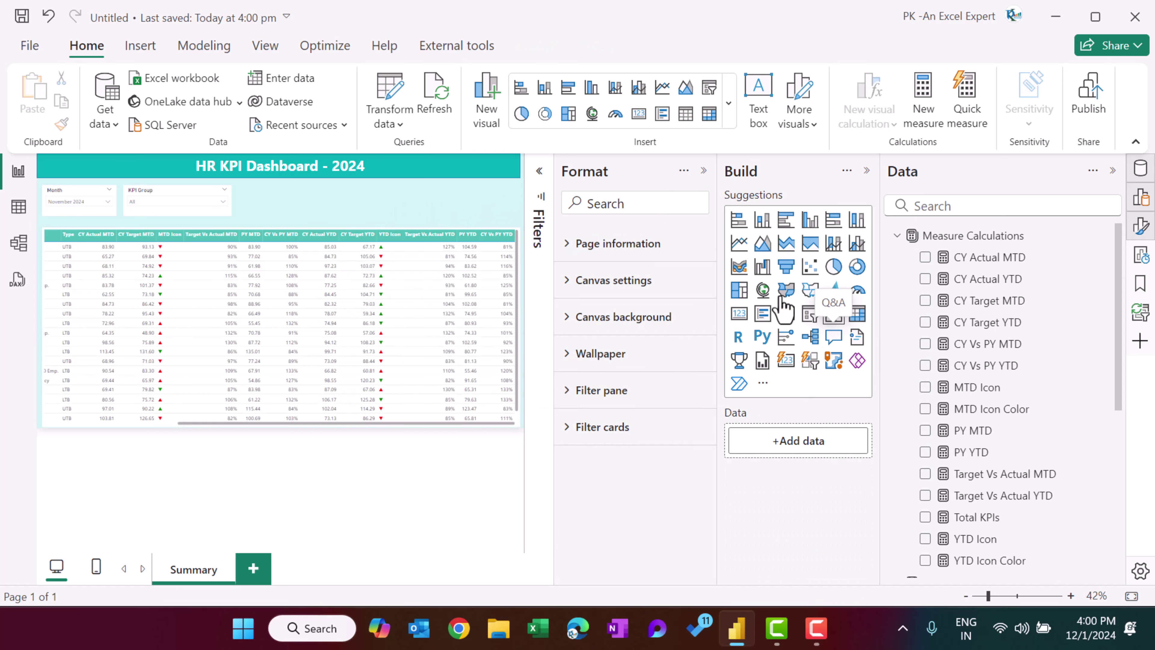
Add a card showing the Total KPIs measure beside the KPI Group slicer, then resize and position it.
left_click_drag(739, 314, 306, 241)
left_click_drag(366, 300, 332, 216)
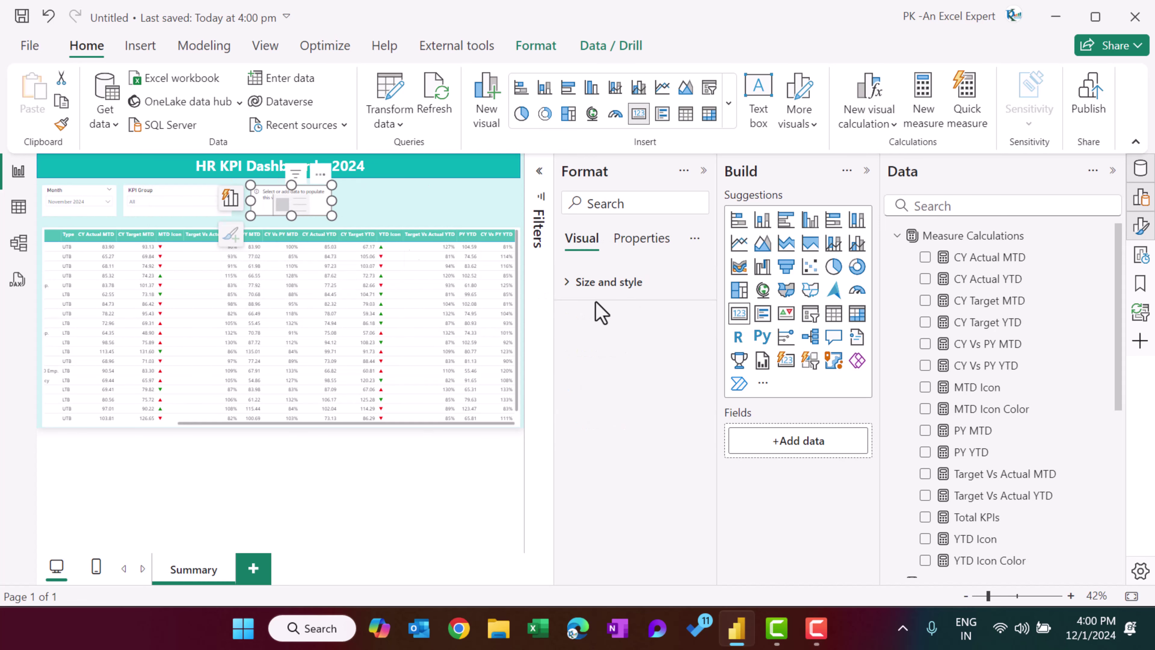
left_click(865, 171)
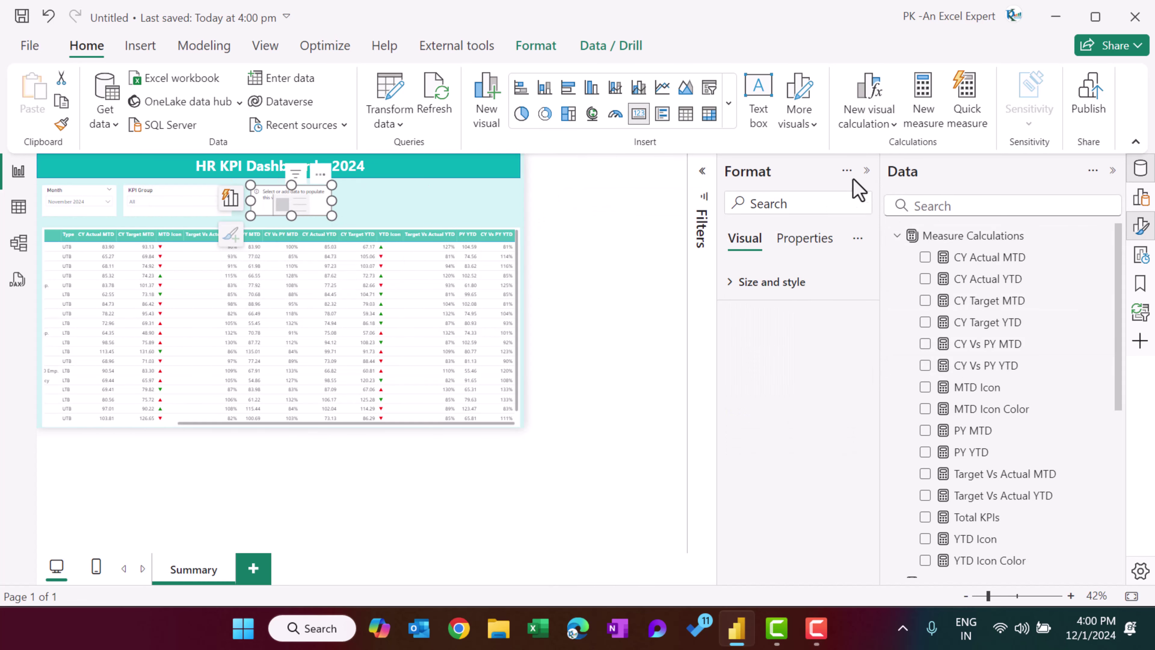
scroll(1042, 405, "down", 2)
left_click(930, 426)
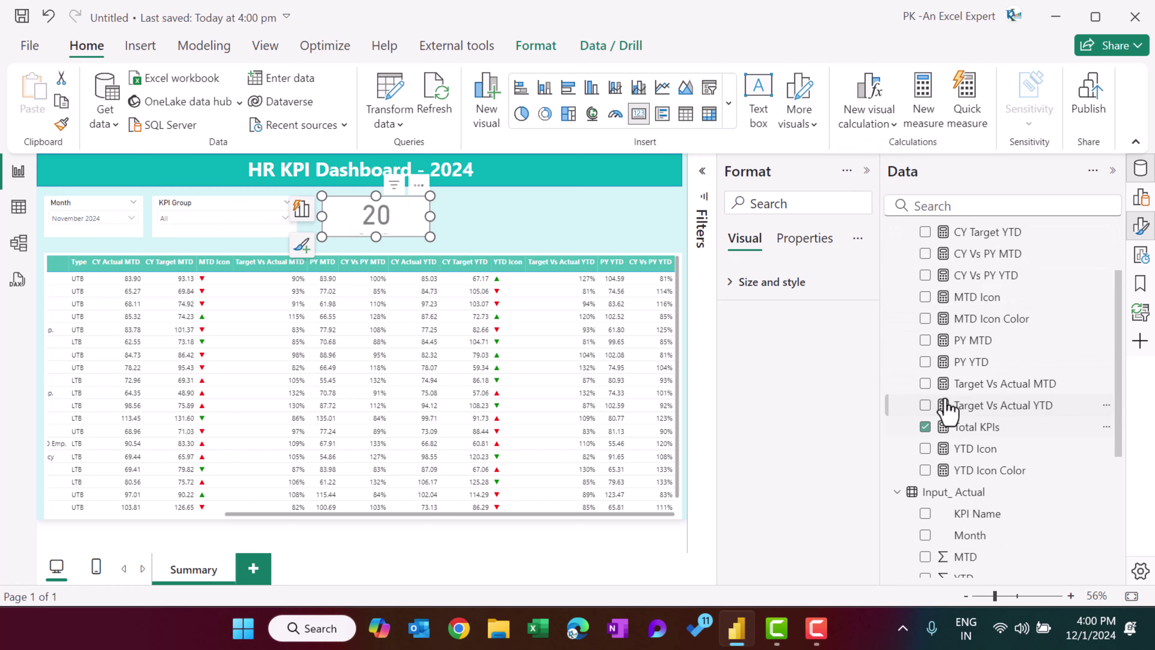
mouse_move(430, 216)
left_mouse_down()
mouse_move(475, 217)
mouse_move(406, 220)
mouse_move(430, 221)
left_mouse_up()
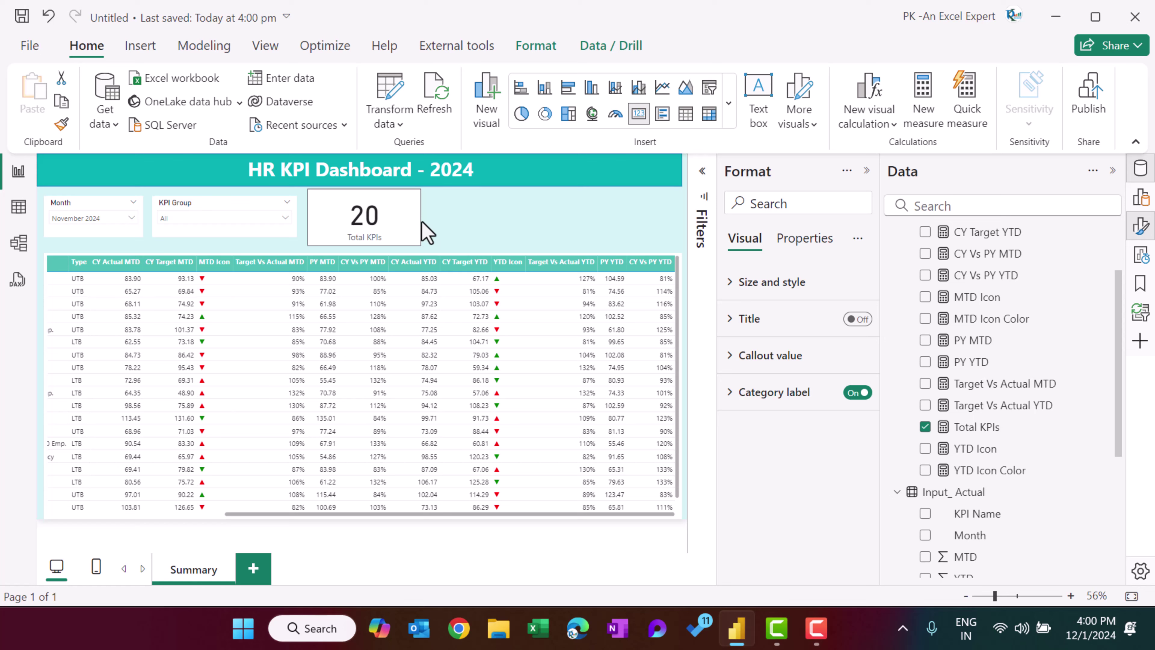
left_click(498, 227)
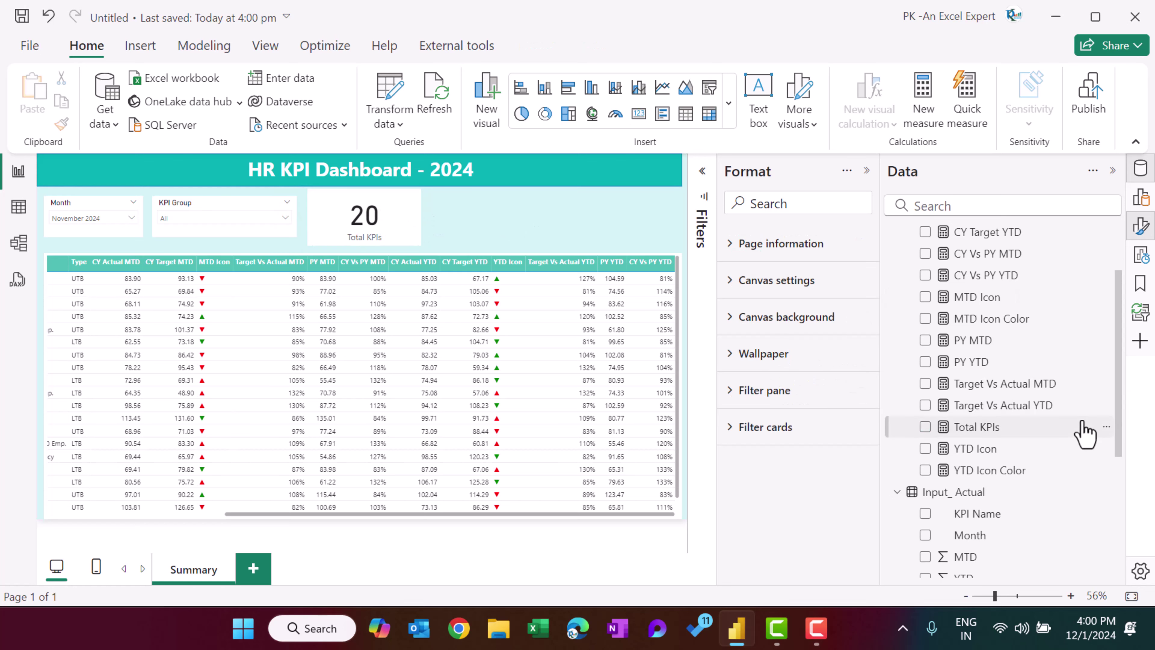
Create a new measure named MTD Target Meet in the Measure Calculations table, adding blank lines for its formula.
right_click(1001, 417)
left_click(864, 153)
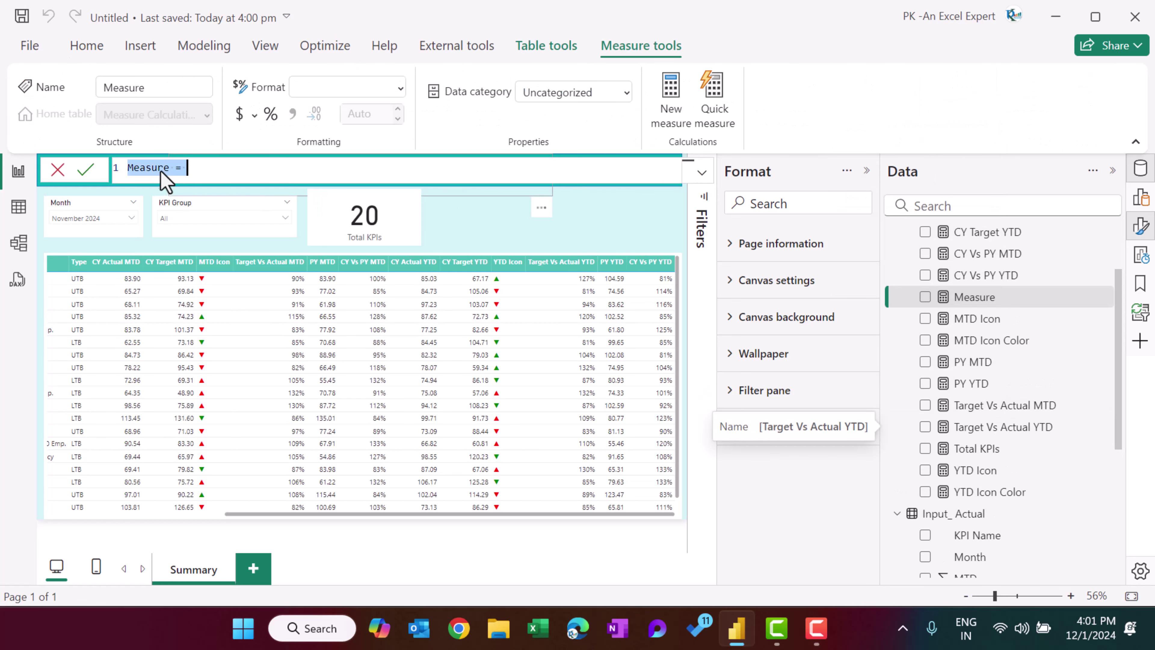
double_click(158, 169)
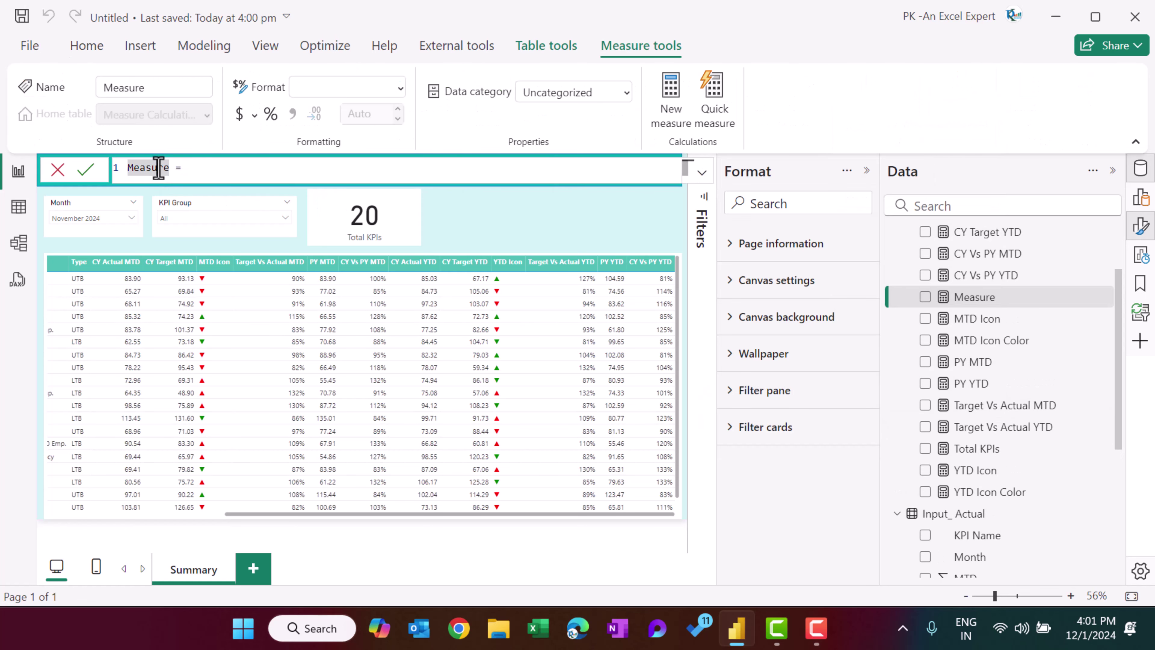
key("BackSpace")
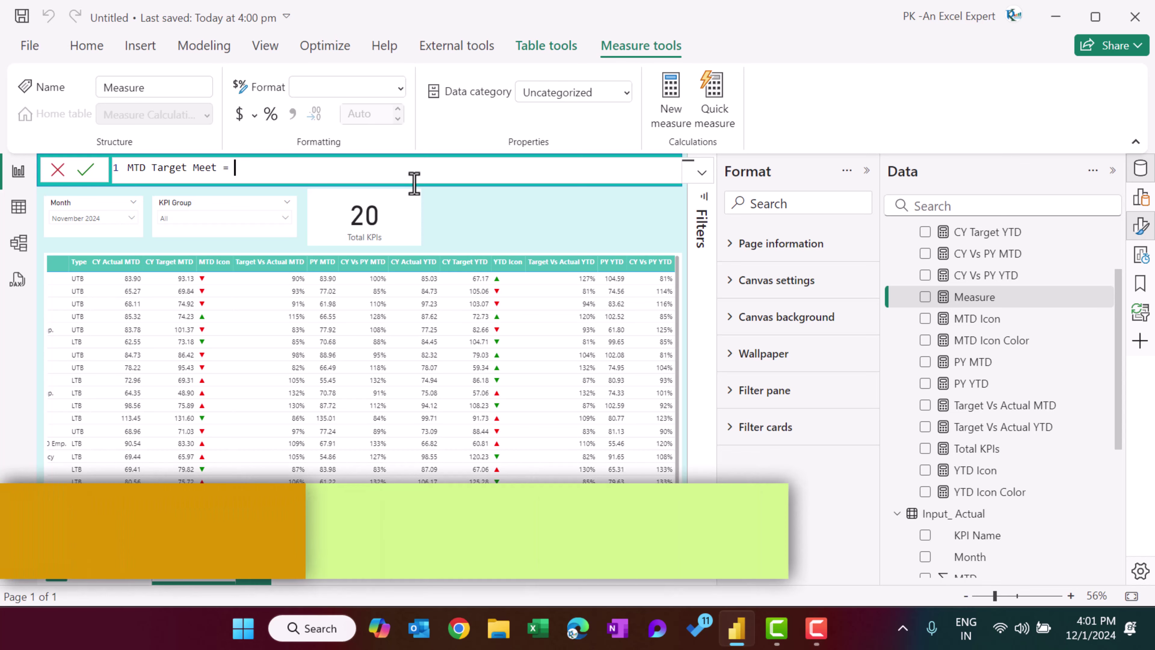
key("shift+Return")
key("shift+Return")
key("shift+Return")
key("shift+Return")
key("shift+Return")
key("Up")
key("Up")
key("Up")
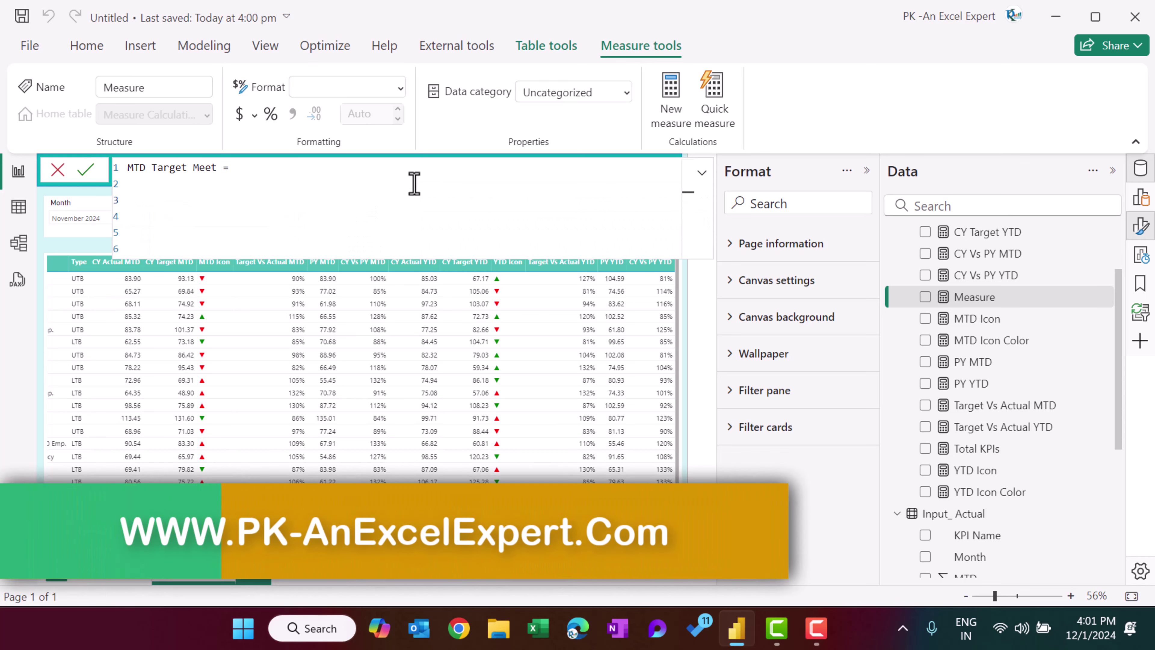
Begin the measure's formula with SUMMARIZE over the 'KPI Definition' table, grouped by 'KPI Definition'[KPI Name].
type("sum")
key("Down")
key("Tab")
type("kp")
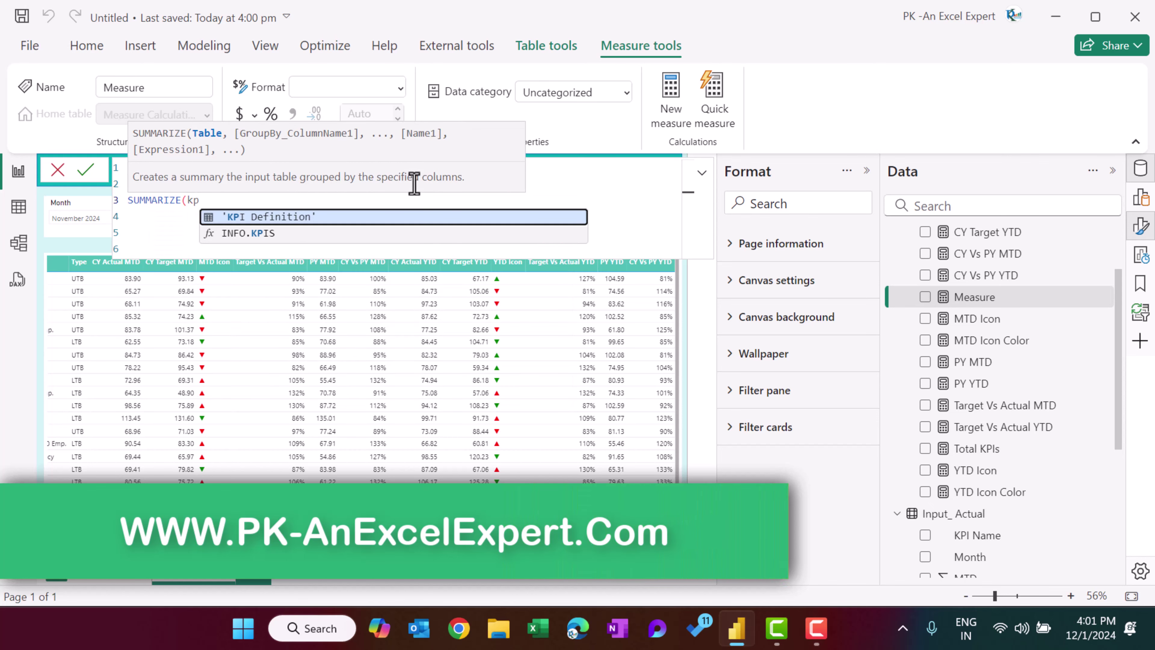
key("Tab")
type(",k")
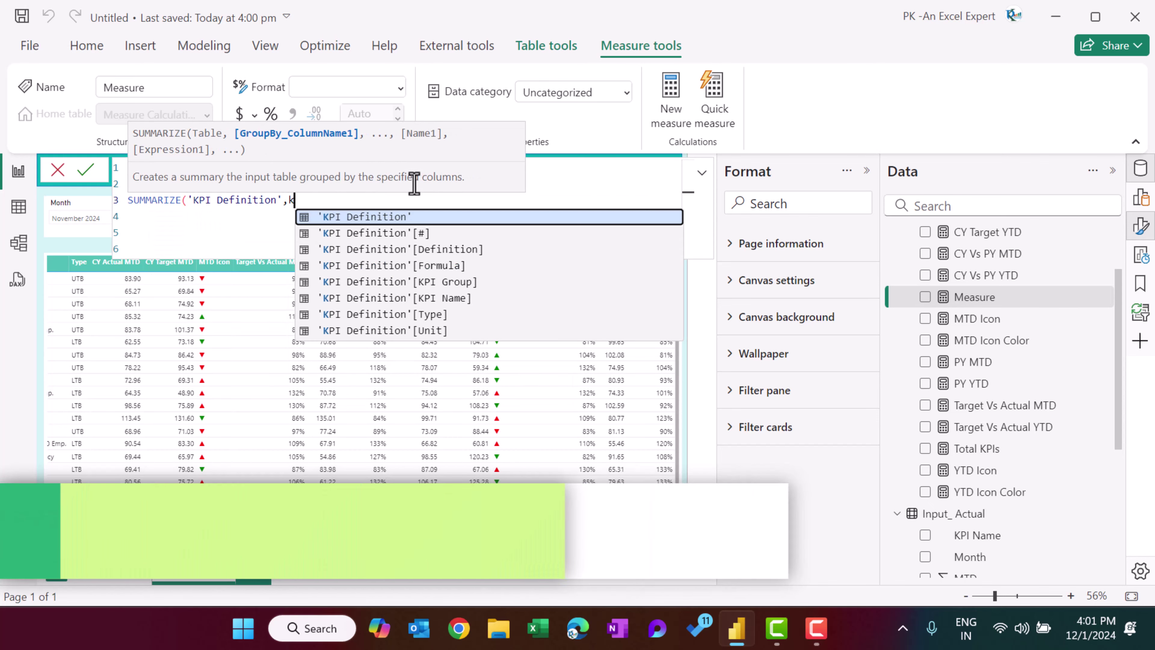
key("Down")
key("Down")
key("Down")
key("Down")
key("Down")
key("Tab")
type(",")
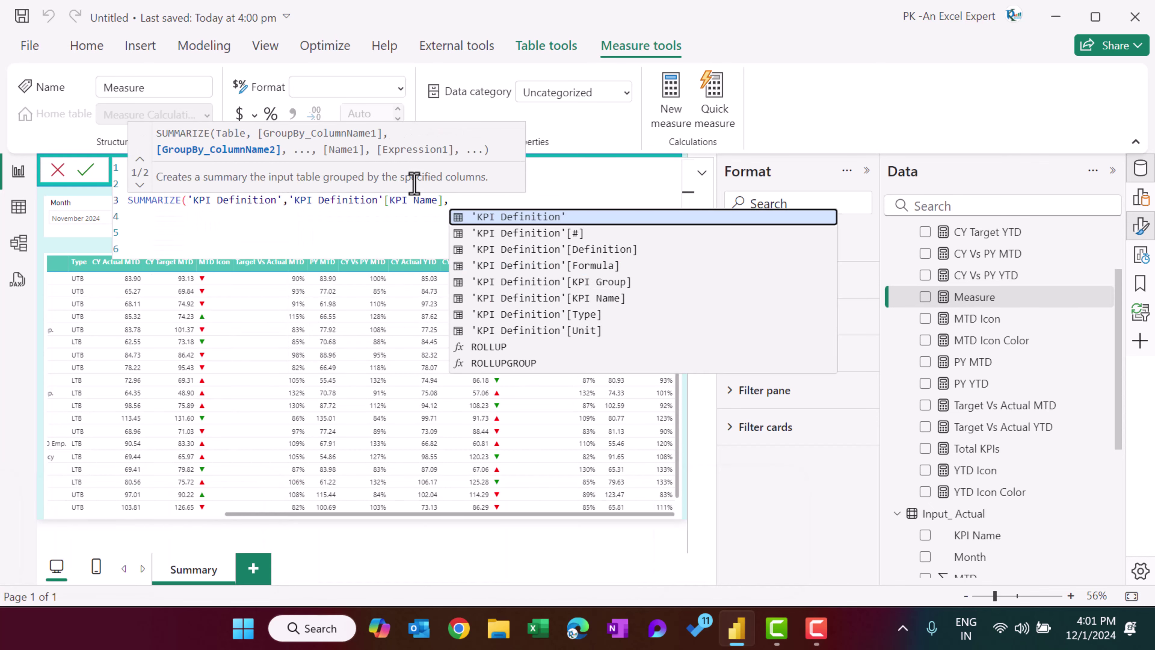
Add a summarized column named "colo" that returns [MTD Icon Color] and close the SUMMARIZE function.
type("\"colo")
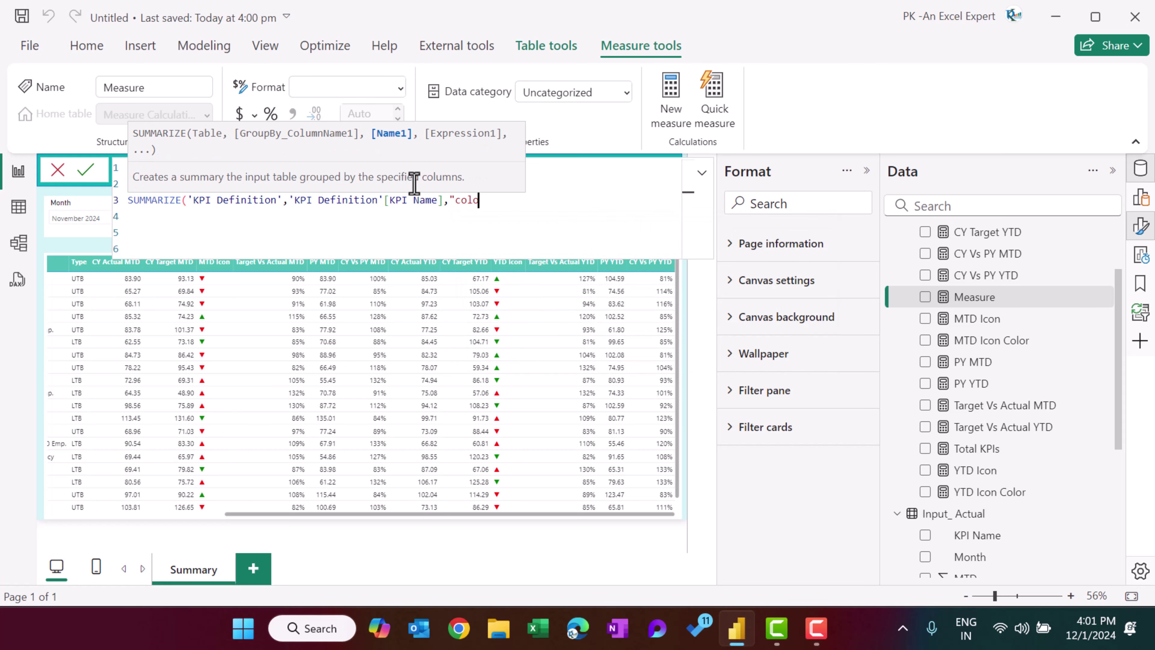
type("\",mt")
key("Up")
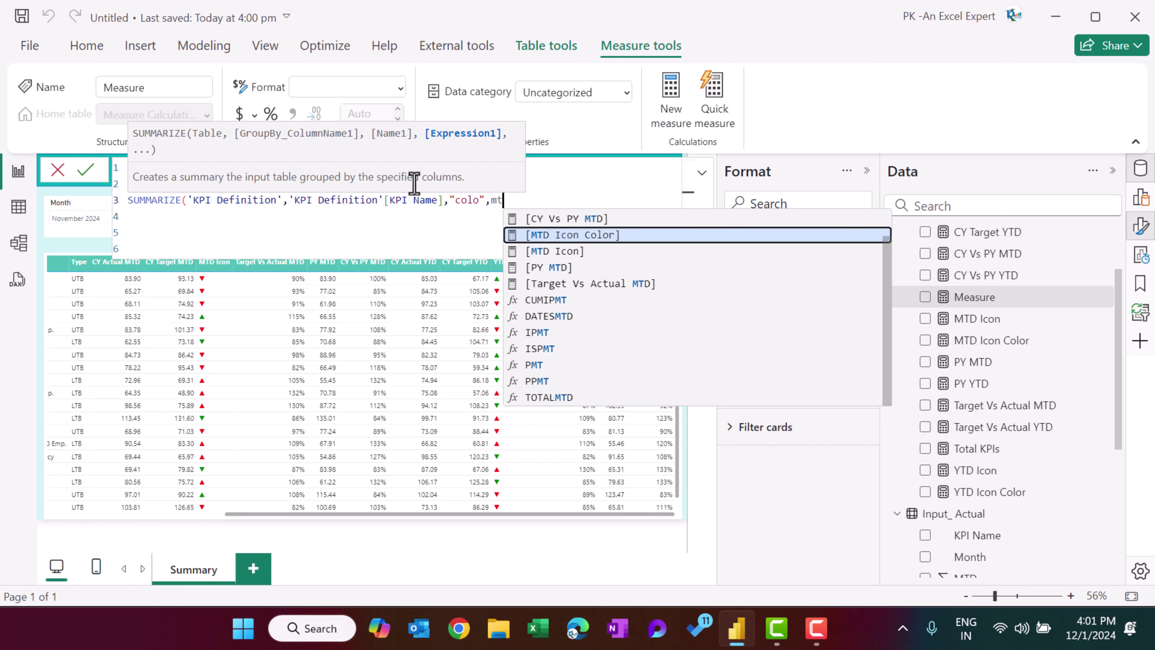
key("Tab")
type(")")
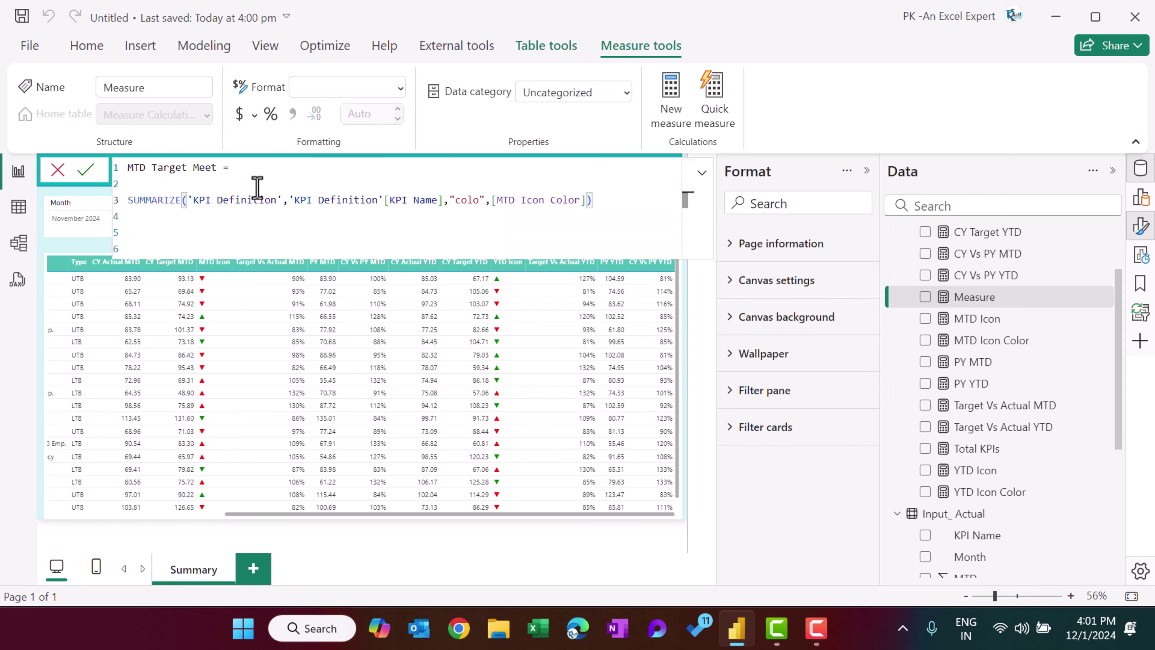
Wrap the SUMMARIZE table in a FILTER function and start its condition with the [colo] column.
left_click(133, 189)
key("Return")
type("fi")
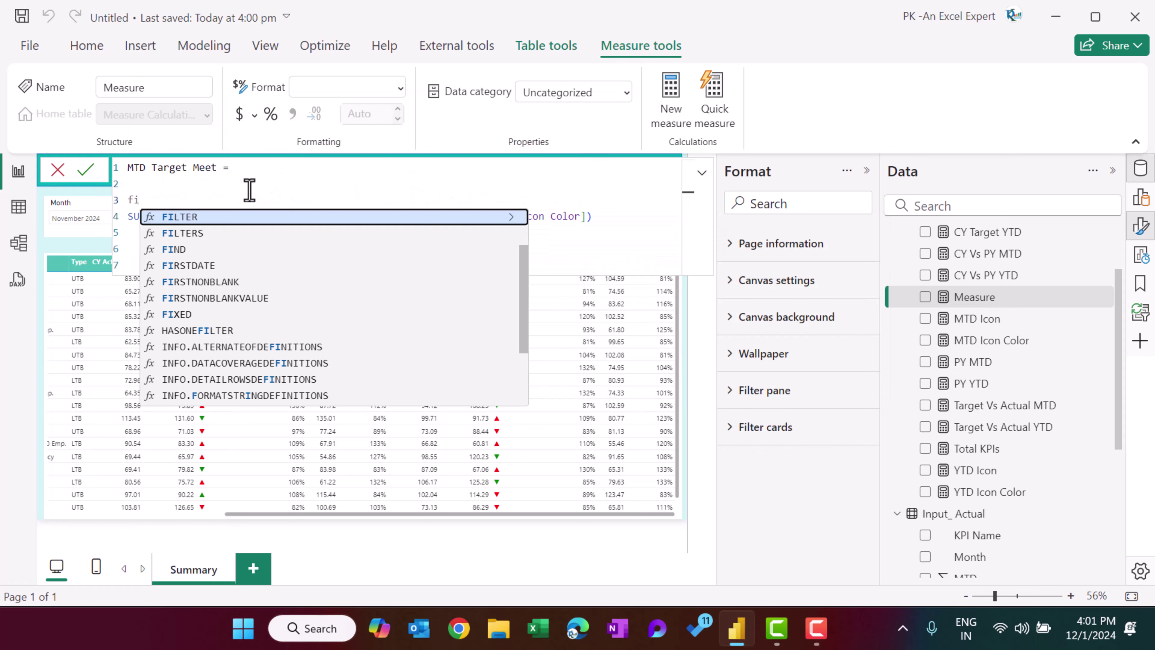
key("Tab")
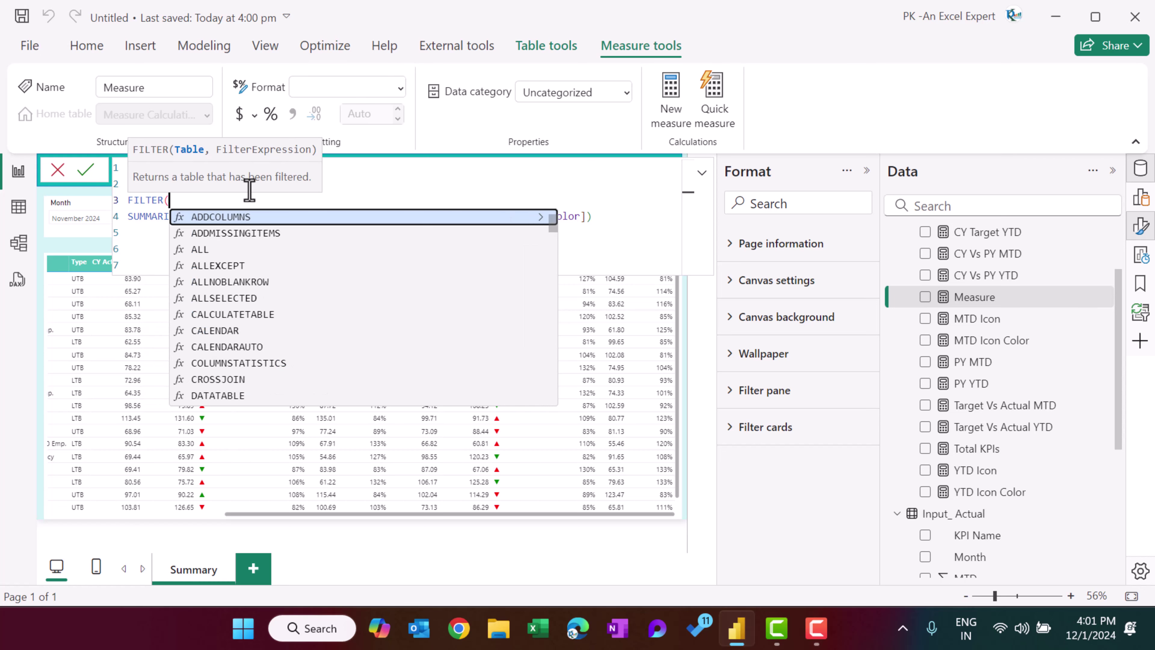
left_click(608, 238)
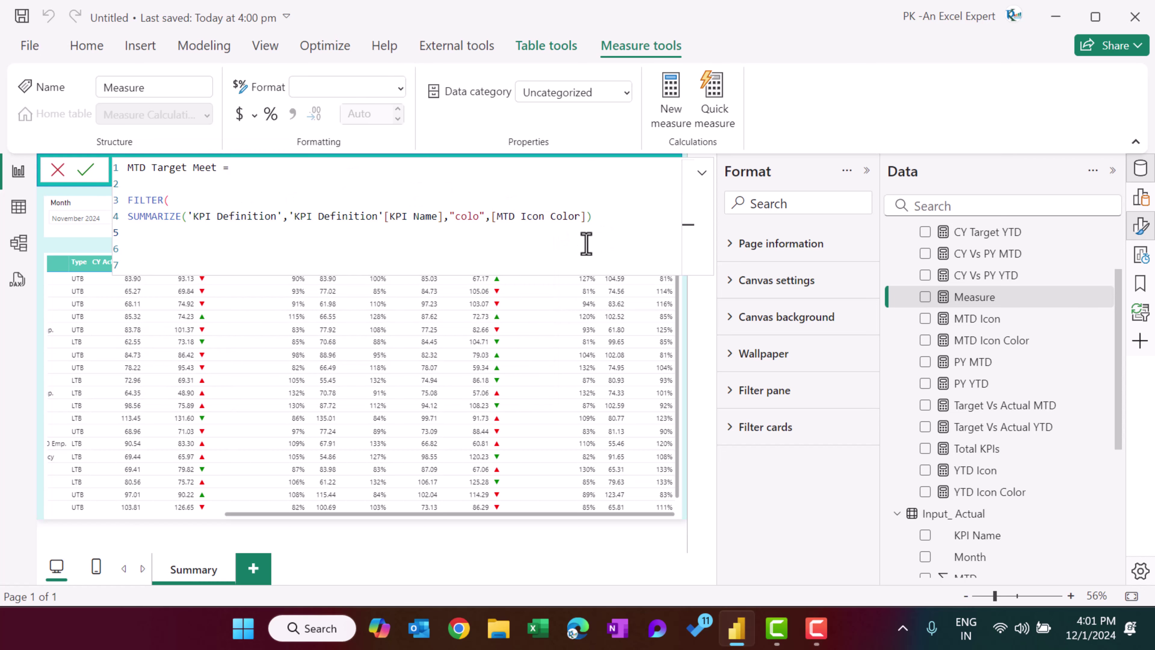
type(",co")
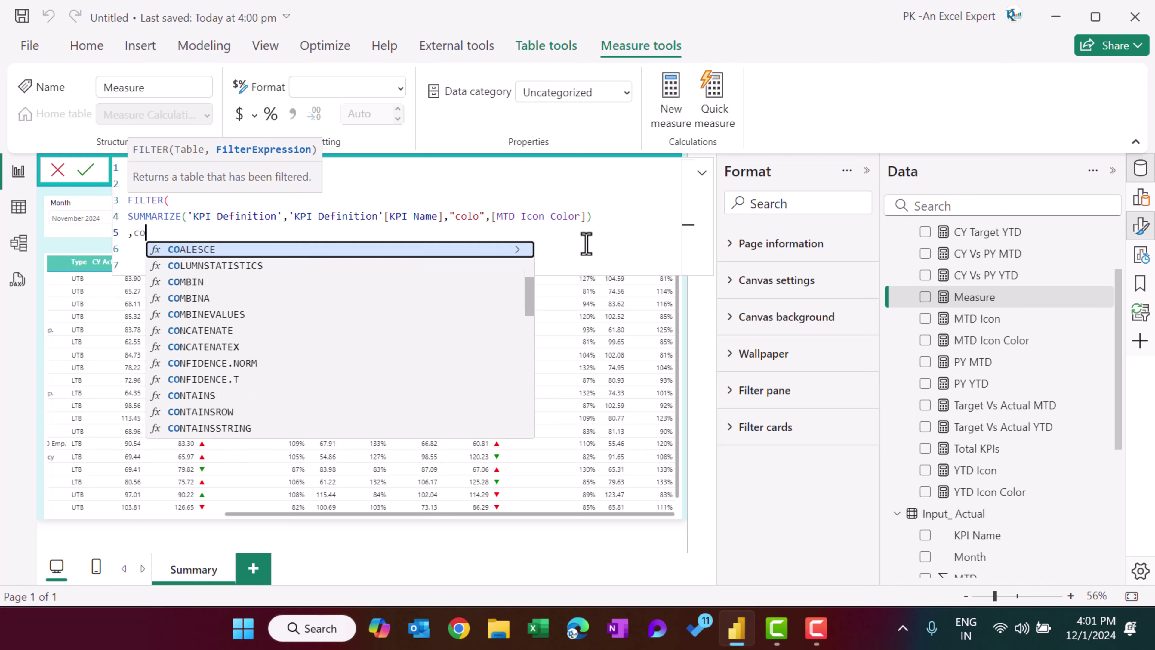
key("BackSpace")
key("BackSpace")
type("[colo")
key("Tab")
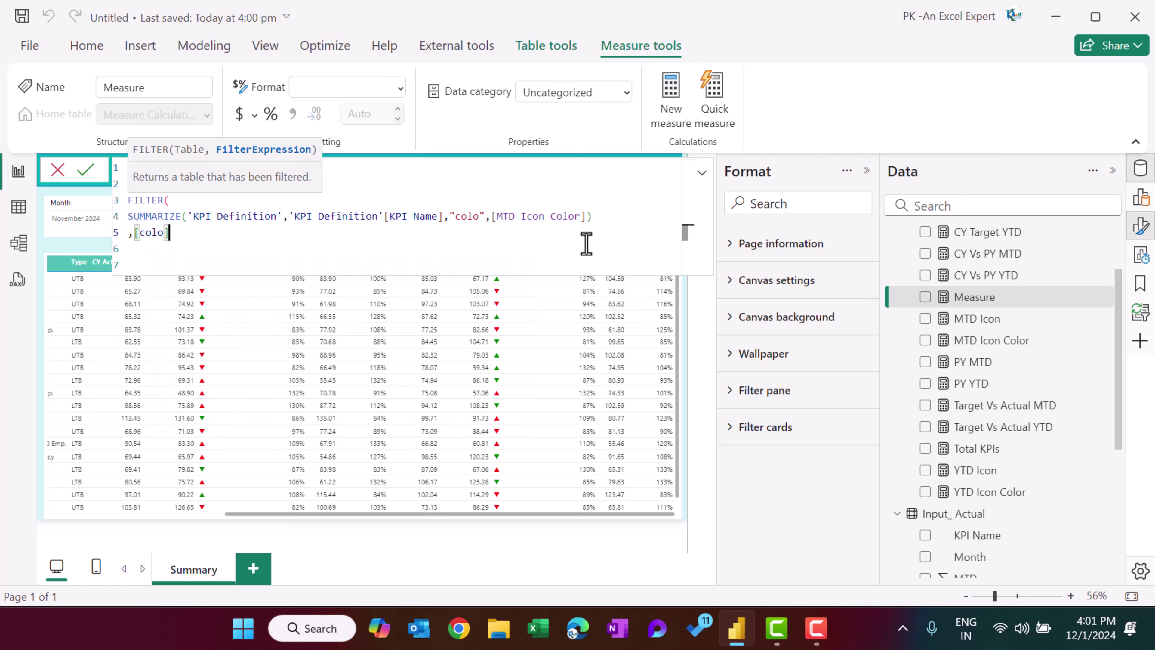
Correct the column name to "color" in both places and set the filter condition to [color]="Green".
left_click(479, 216)
type("r")
left_click(164, 232)
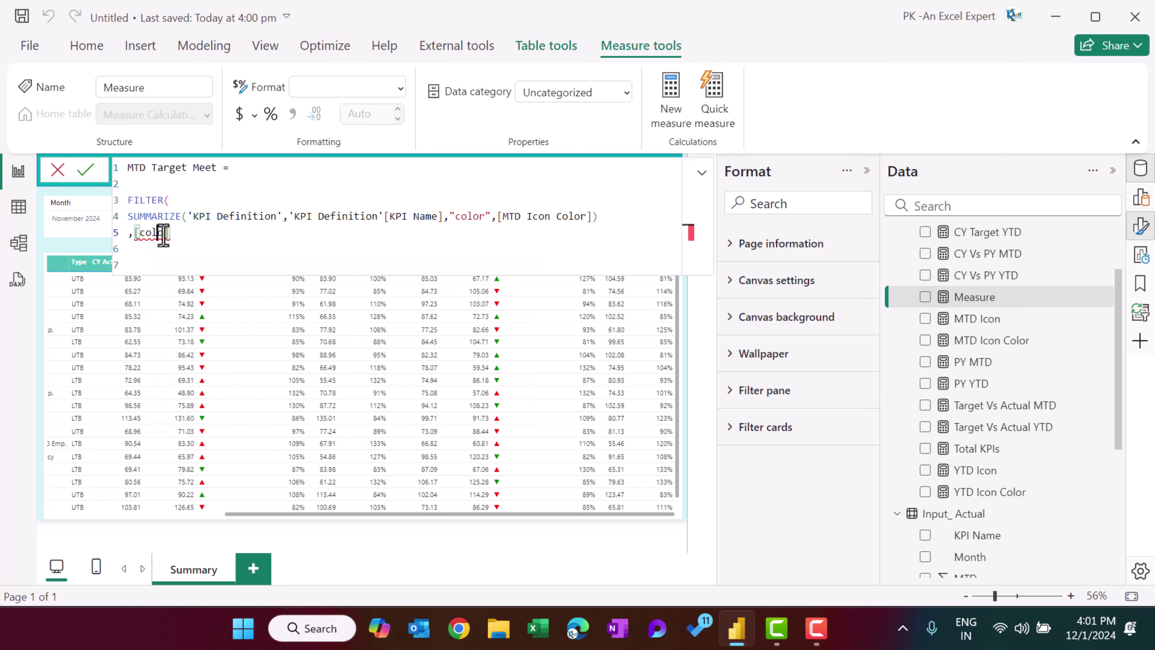
type("r")
key("Tab")
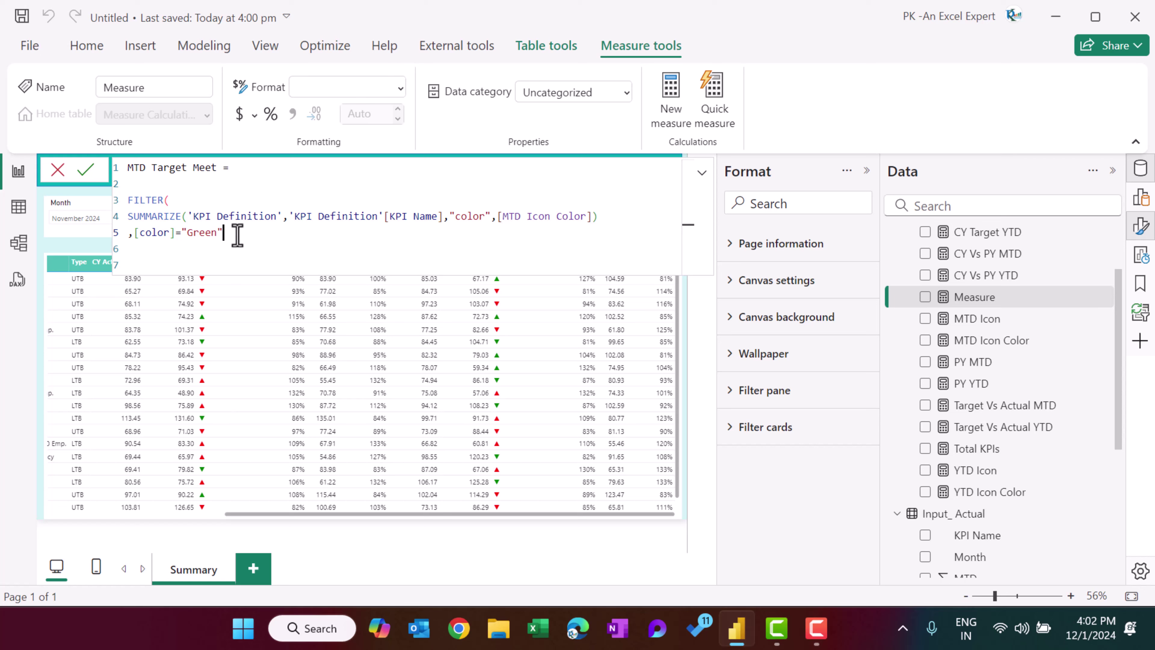
Wrap the FILTER expression in COUNTROWS, close the brackets and commit the MTD Target Meet measure.
left_click(257, 184)
type("cou")
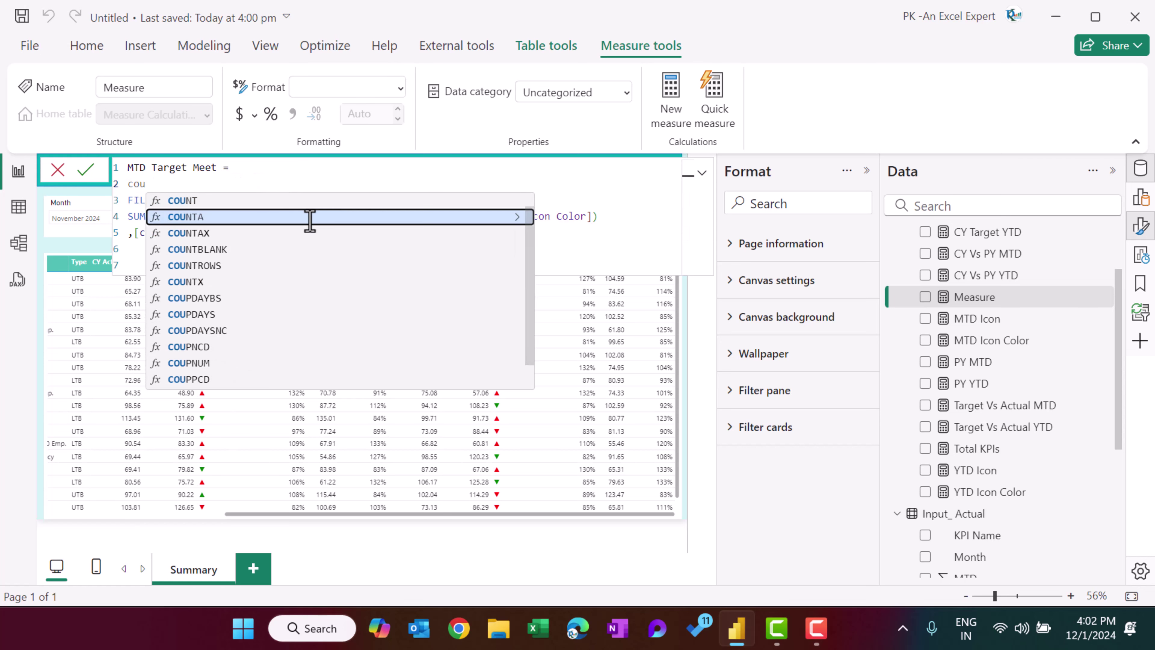
left_click(318, 266)
left_click(343, 248)
type(")")
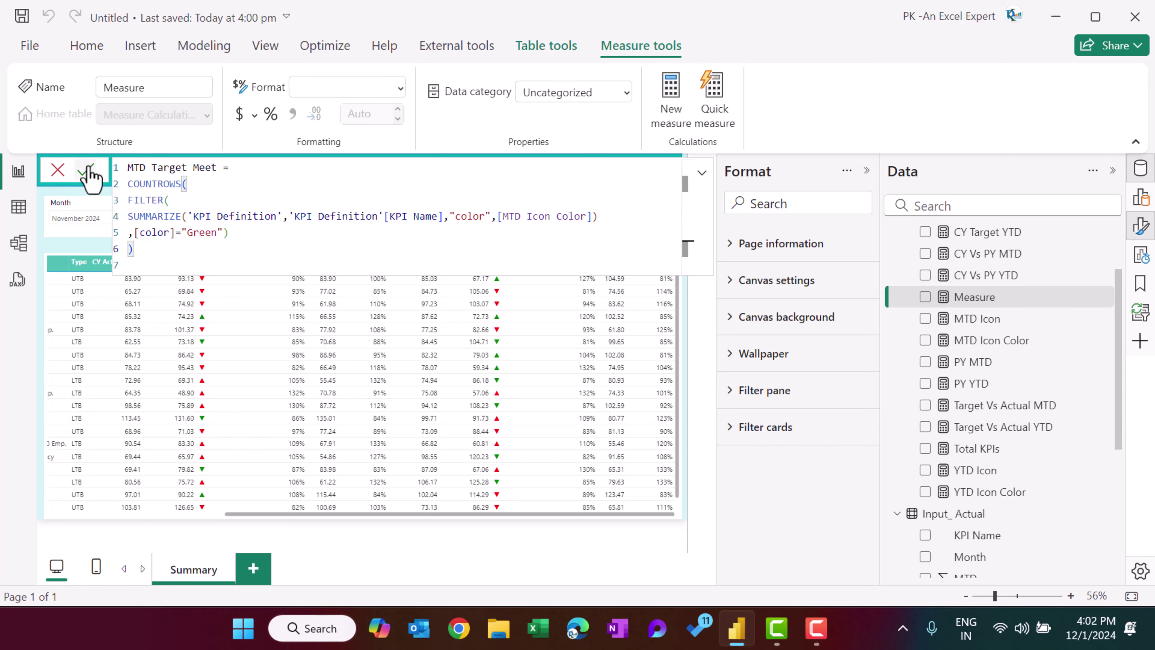
left_click(88, 173)
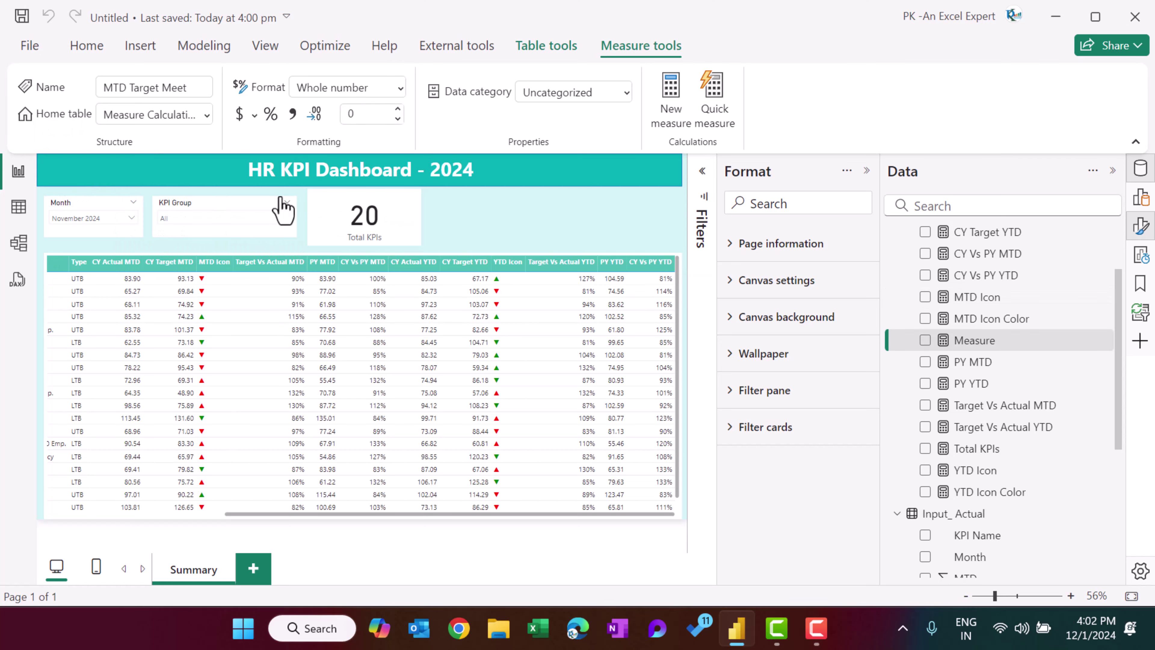
Duplicate the Total KPIs card, switch the copy to the MTD Target Meet measure and place it beside the original.
left_click_drag(390, 210, 387, 210)
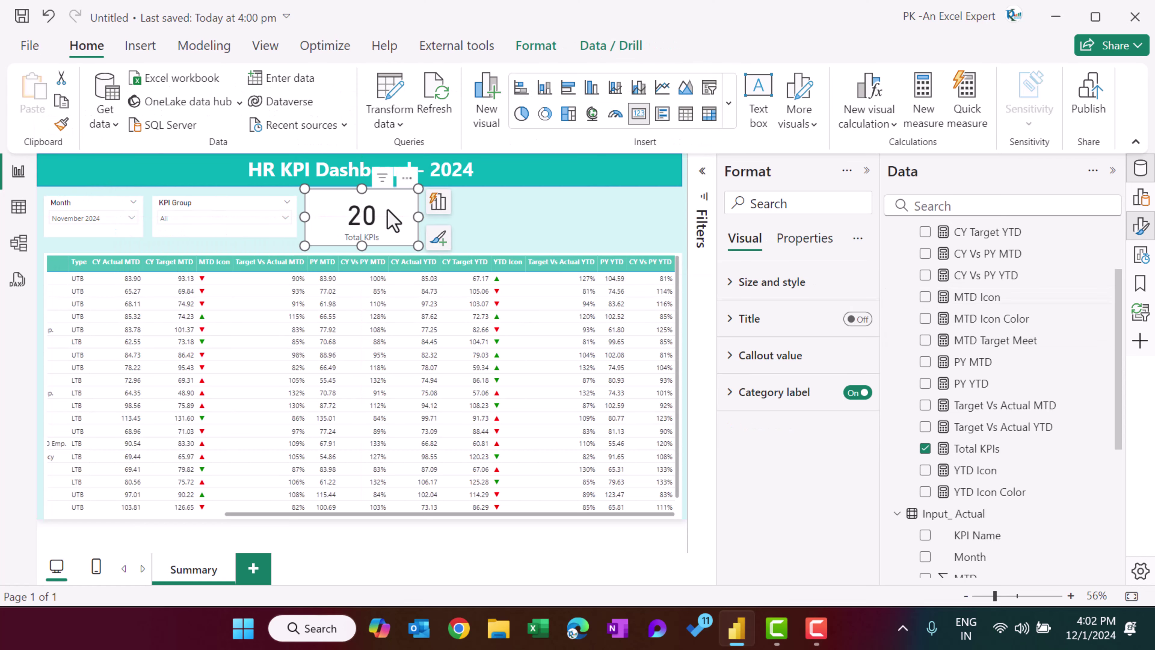
key("ctrl+c")
key("ctrl+v")
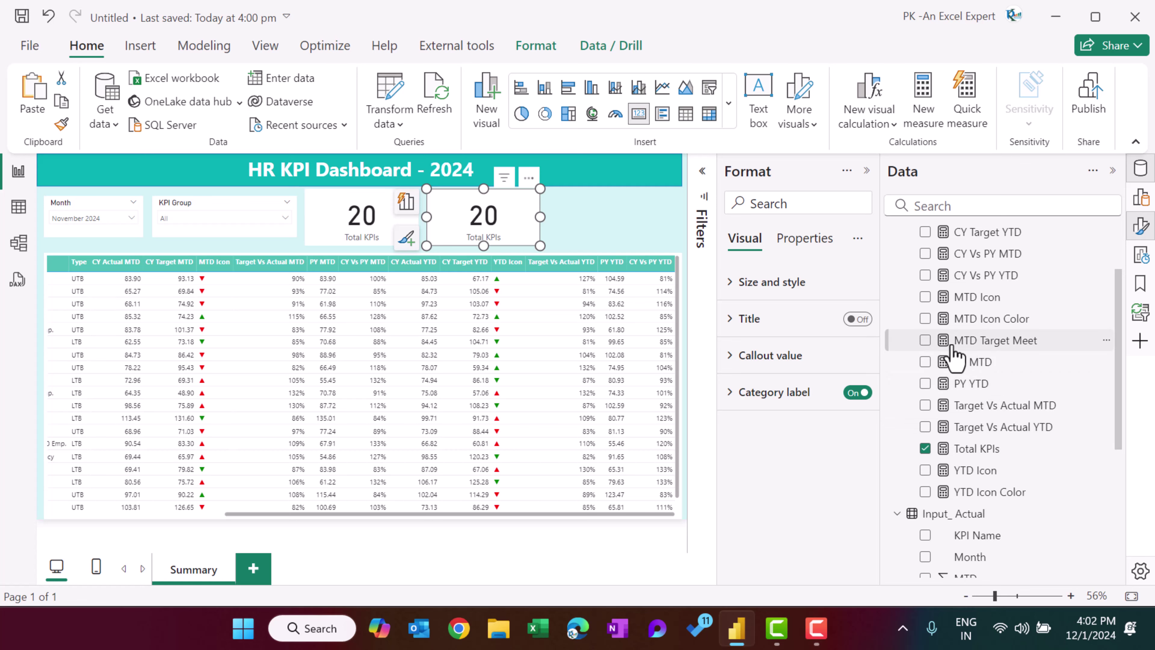
left_click(926, 340)
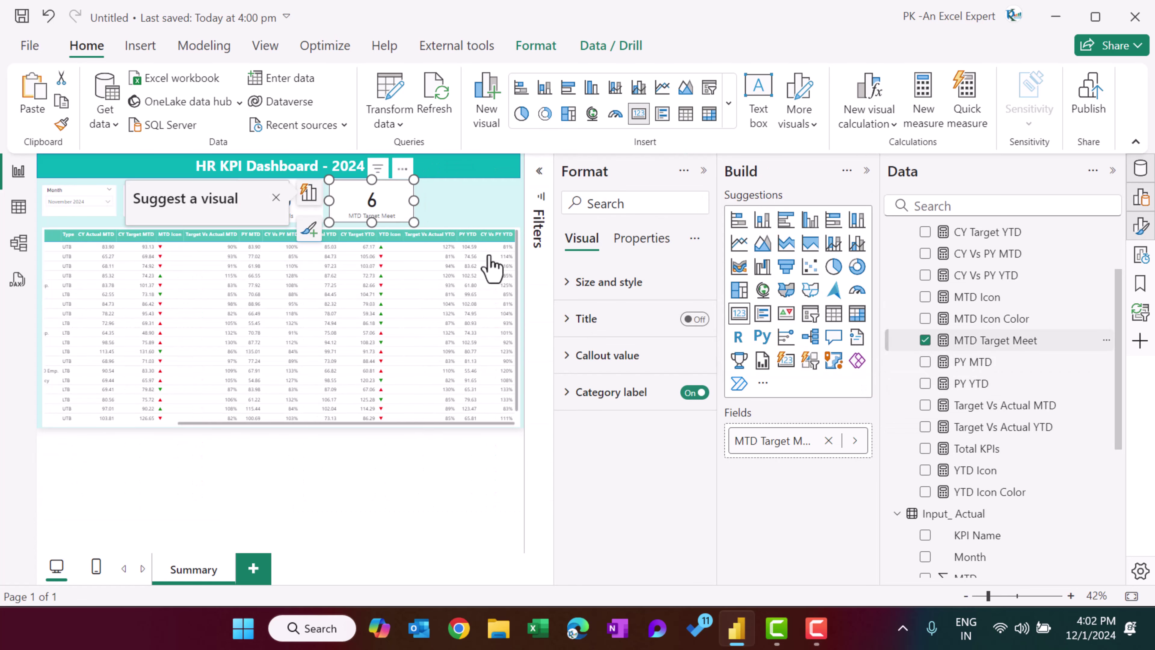
left_click(848, 179)
left_click_drag(488, 220, 502, 221)
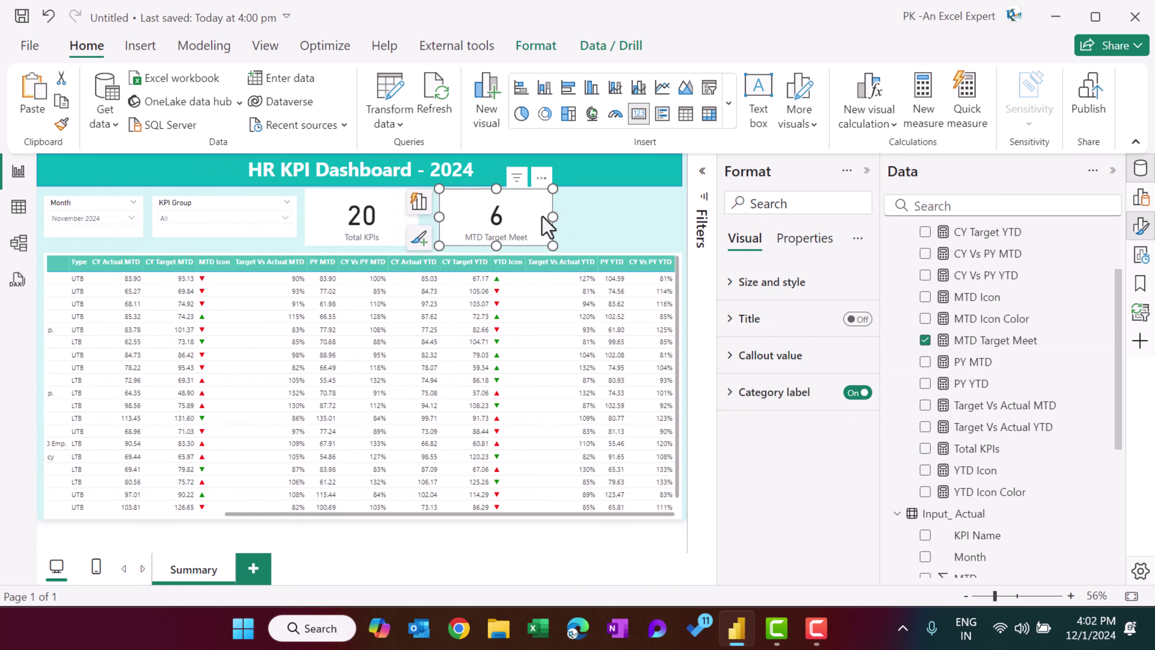
Adjust the MTD Target Meet card's position and place a duplicate of it next to it.
left_click(508, 230)
key("ctrl+z")
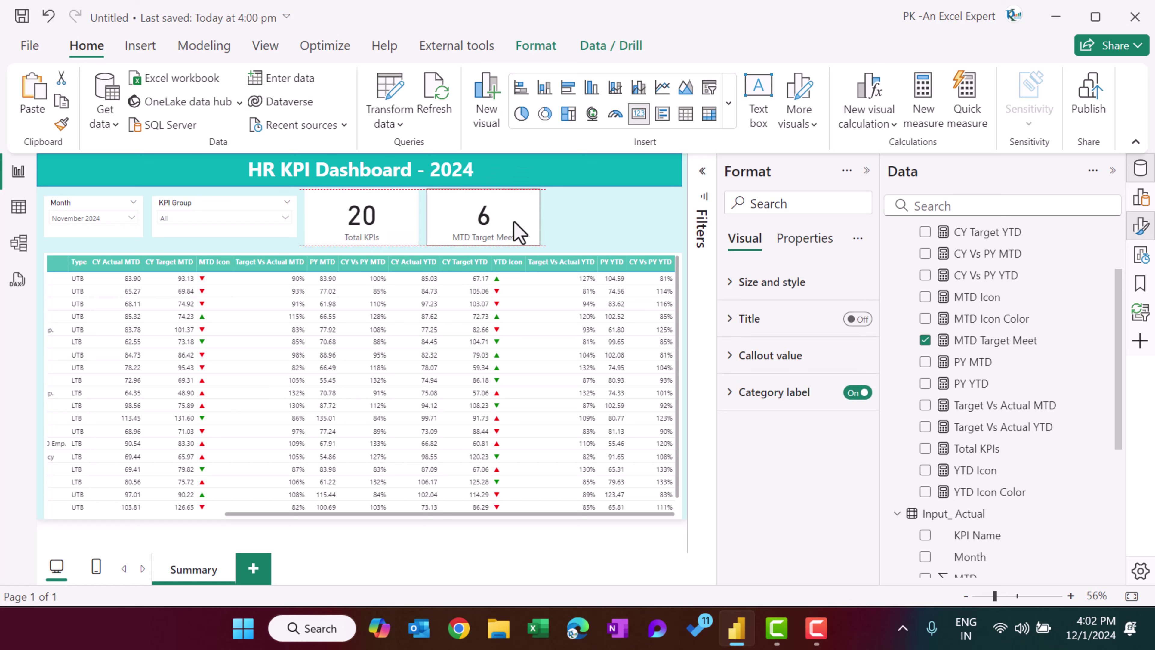
key("ctrl+v")
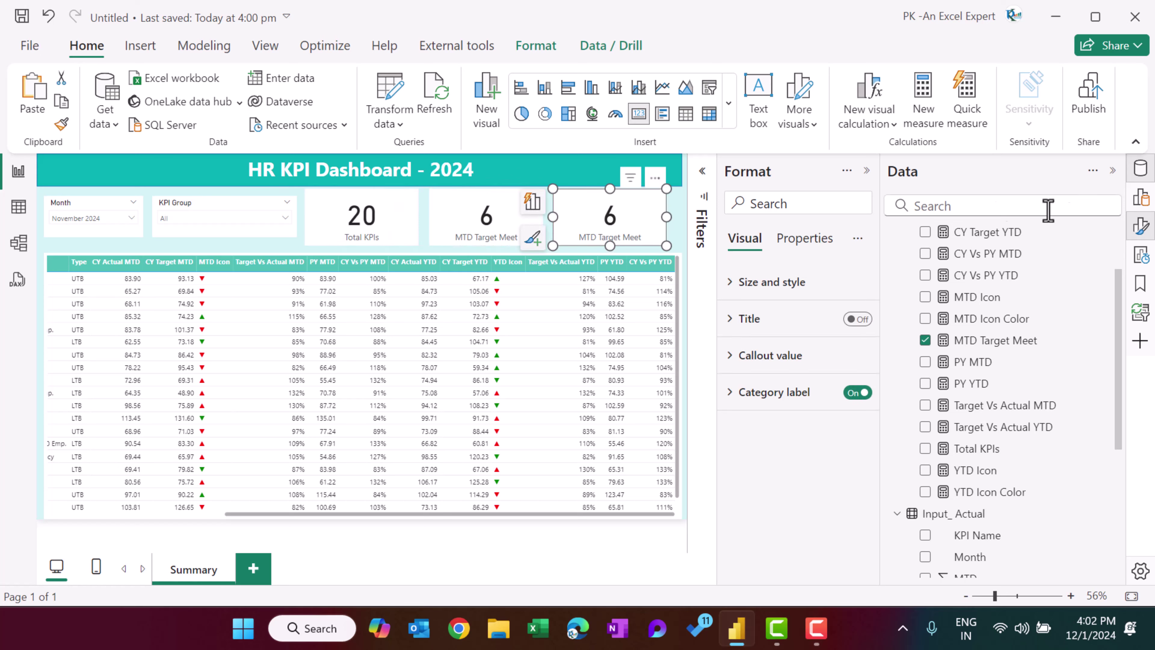
Copy the full MTD Target Meet formula into a new measure.
left_click(996, 340)
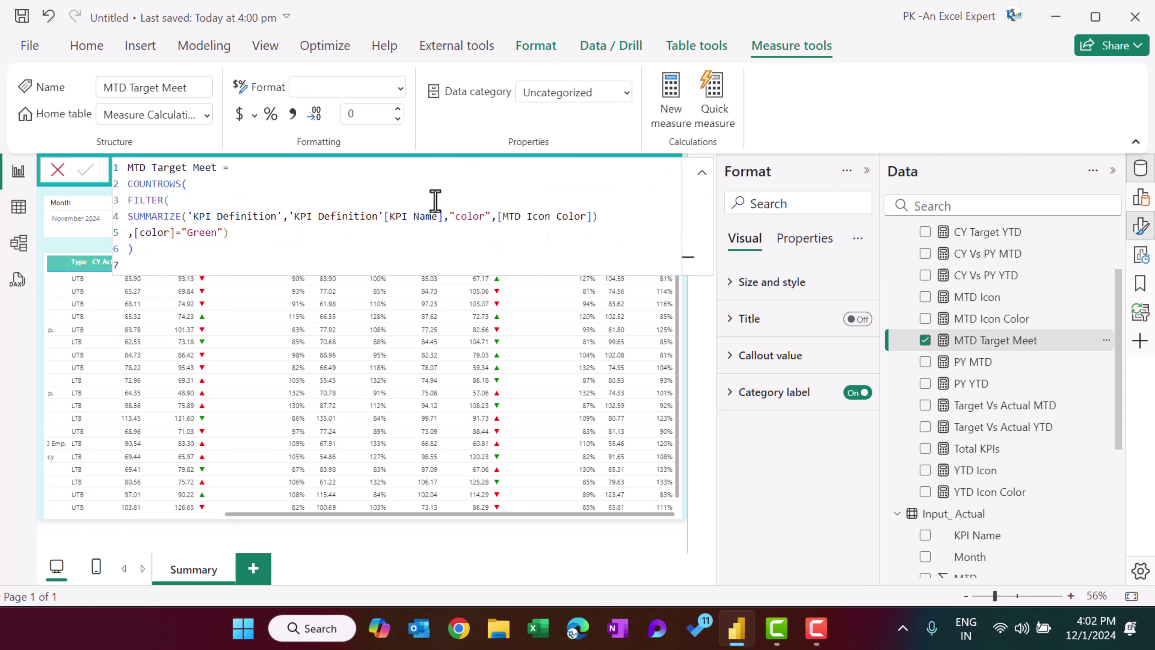
key("ctrl+a")
left_click(671, 98)
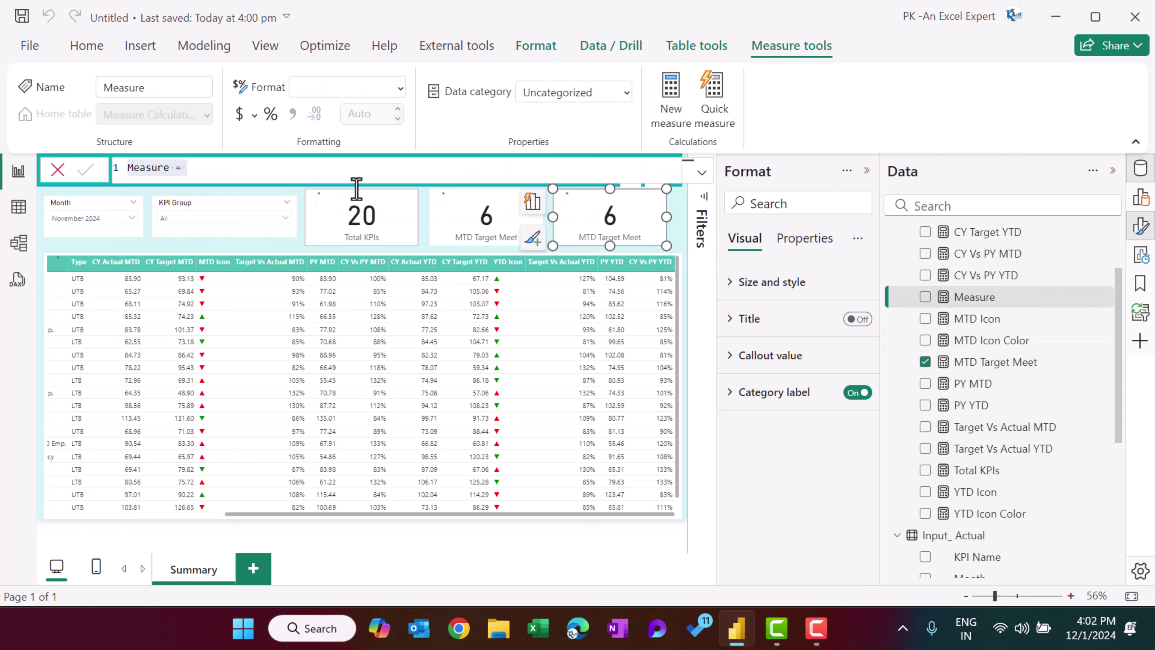
key("ctrl+a")
key("ctrl+v")
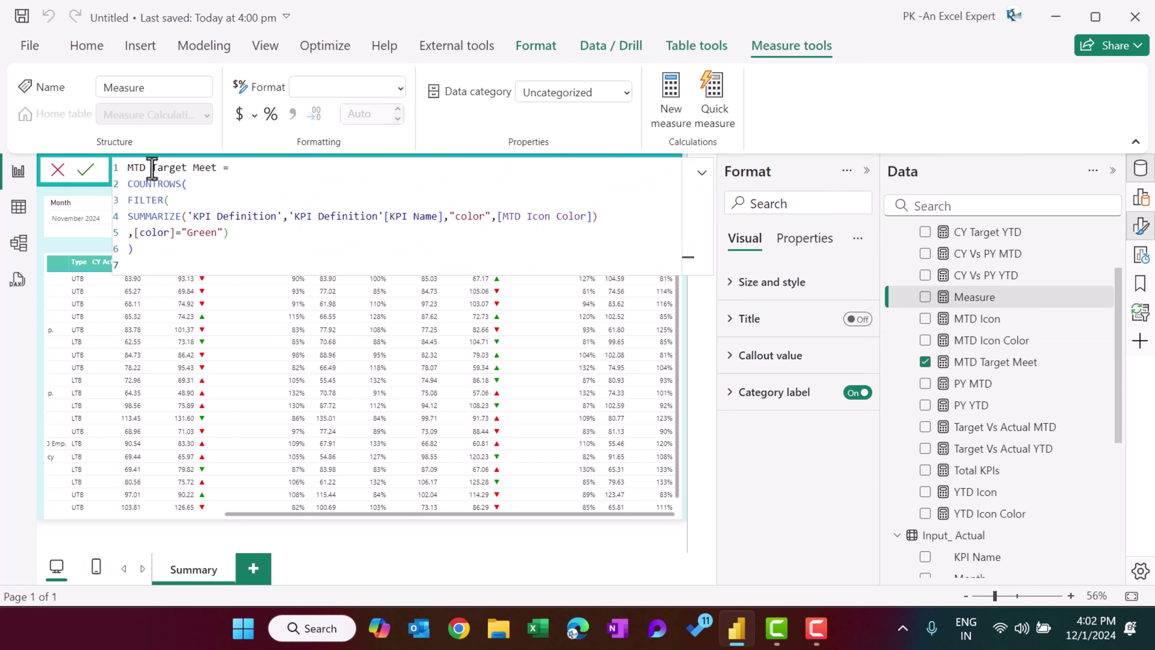
Rename the copied measure to MTD Target Missed, change its color condition to "Red" and commit it.
double_click(200, 168)
double_click(202, 233)
type("Red")
key("Return")
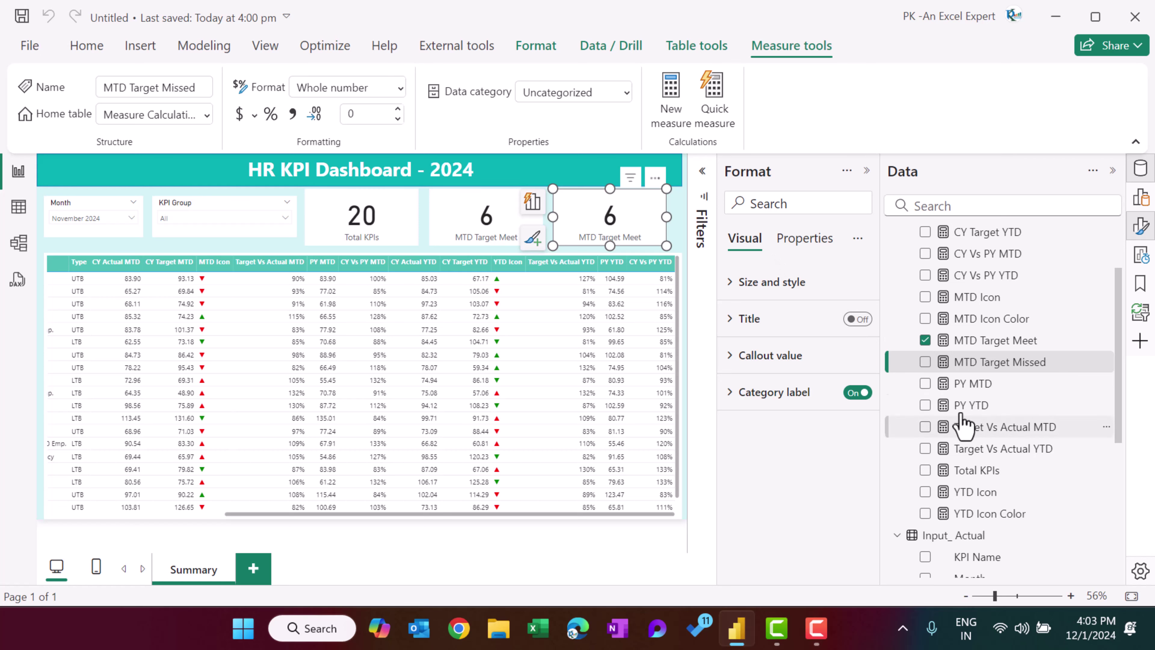
Replace the measure on the third KPI card with MTD Target Missed.
left_click(1142, 225)
left_click(828, 441)
left_click(984, 369)
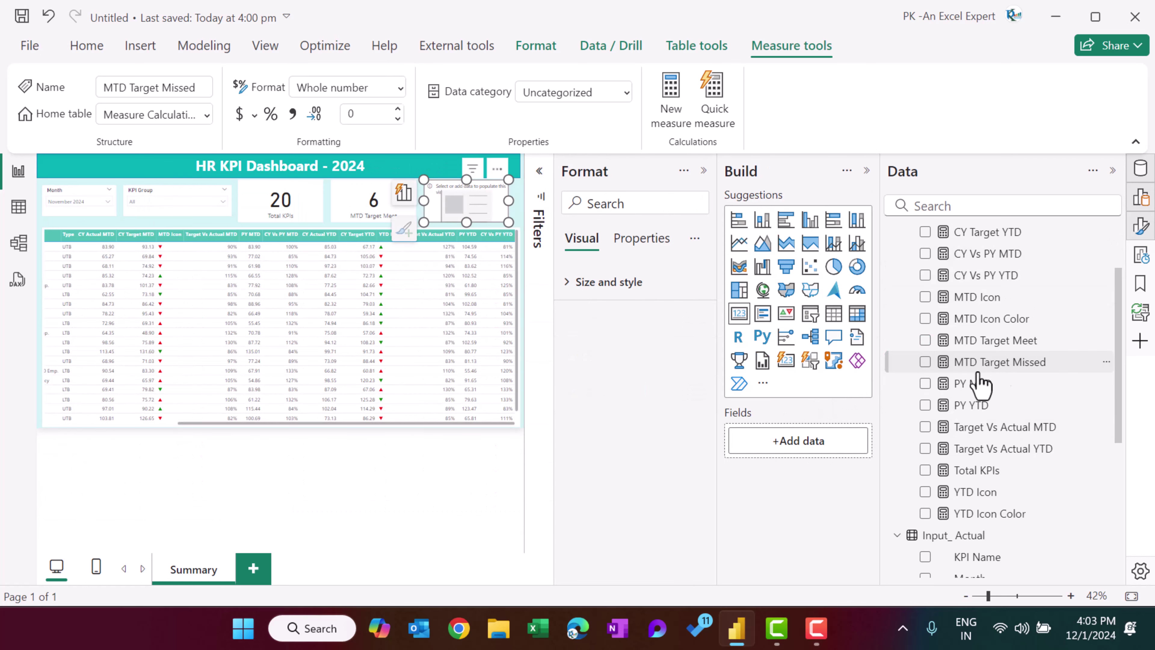
left_click(866, 171)
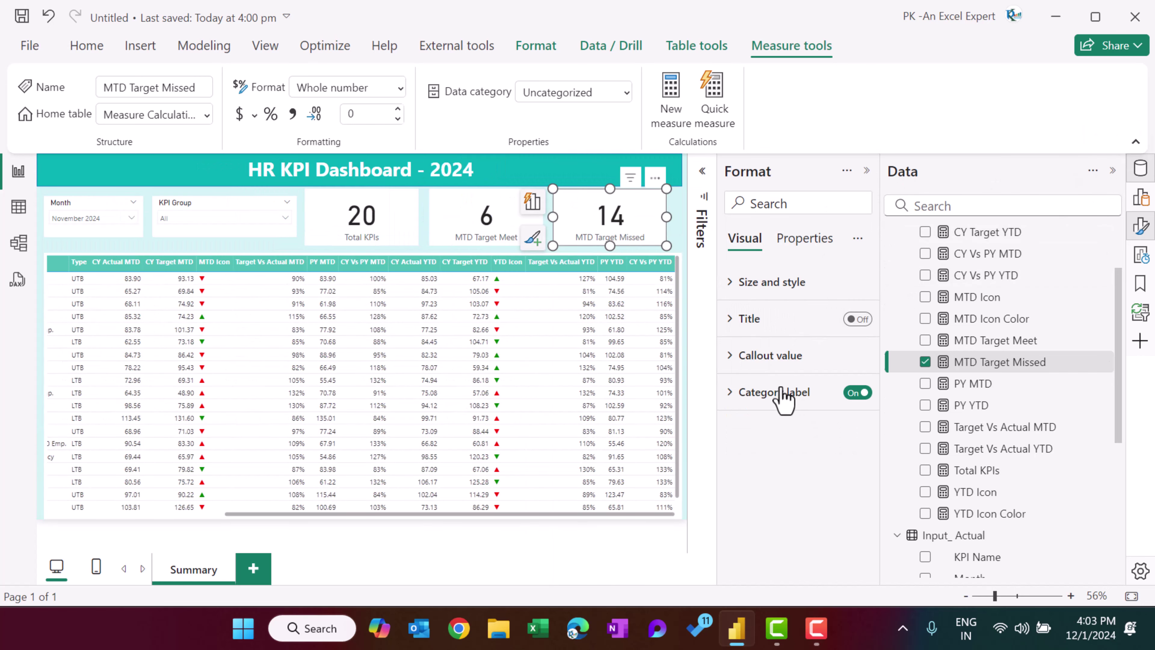
Set the callout value color of the MTD Target Missed card to a custom red.
left_click(773, 355)
left_click(768, 491)
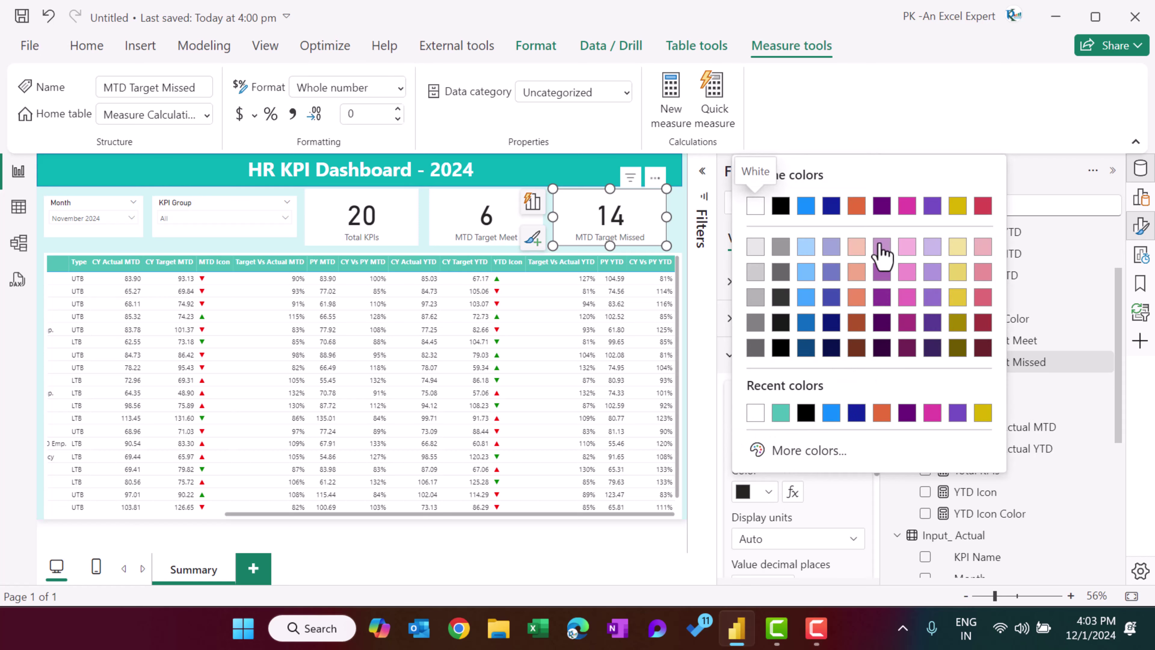
left_click(857, 207)
left_click(764, 491)
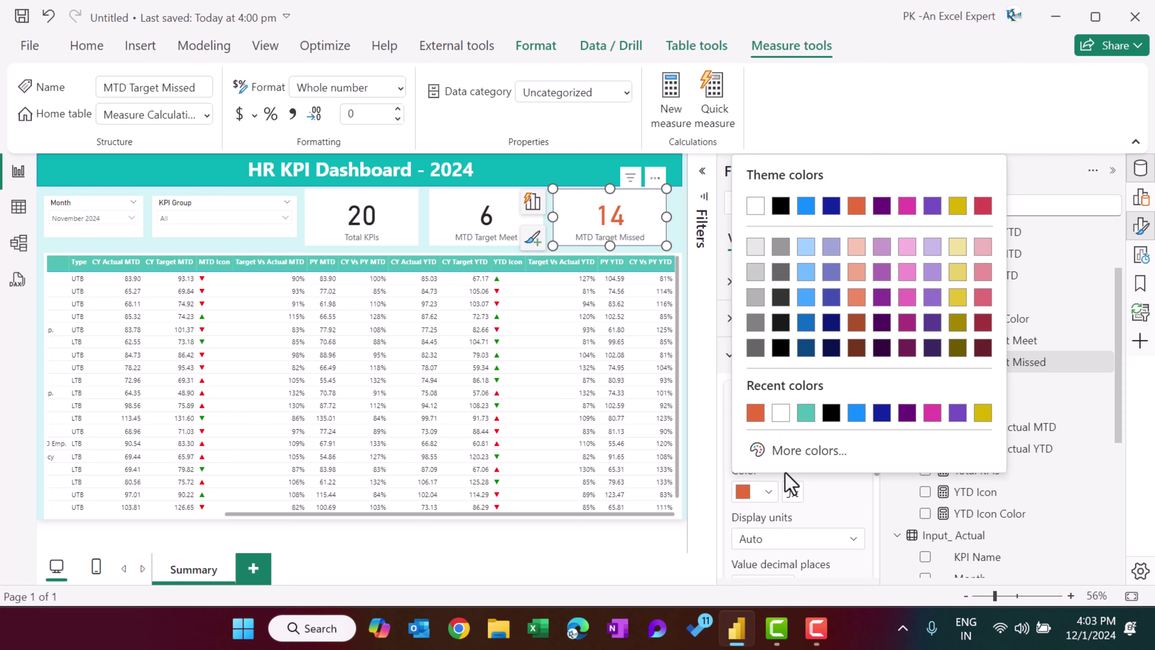
left_click(805, 450)
Set the callout value color of the MTD Target Meet card to green, then deselect the card.
left_click(495, 218)
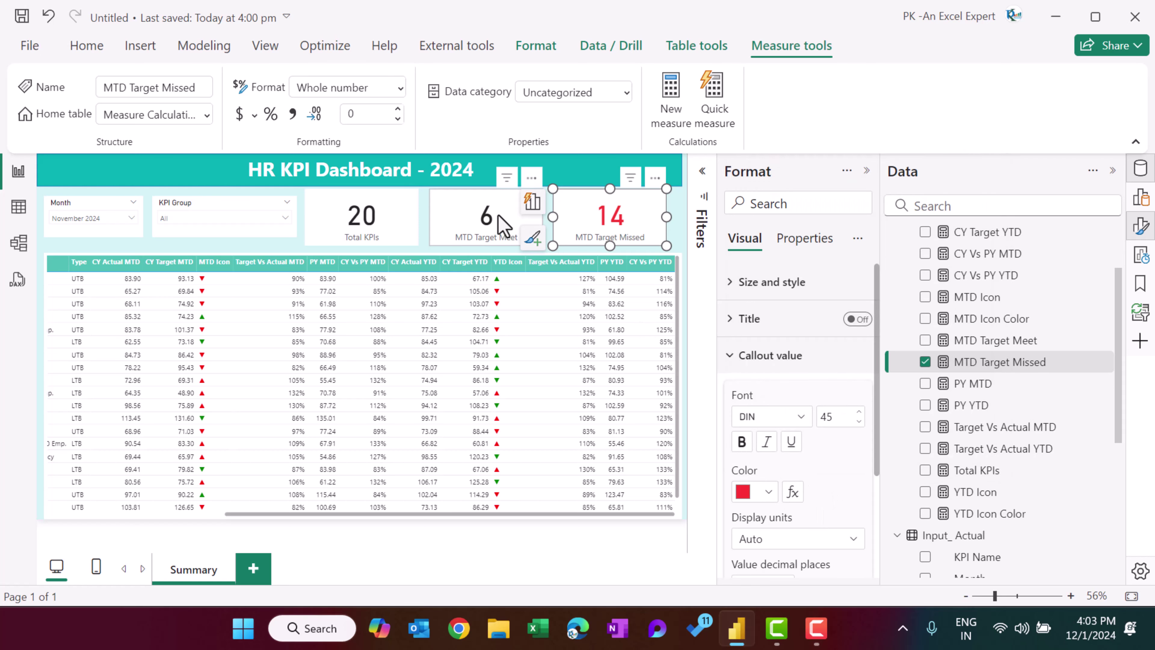
left_click(847, 502)
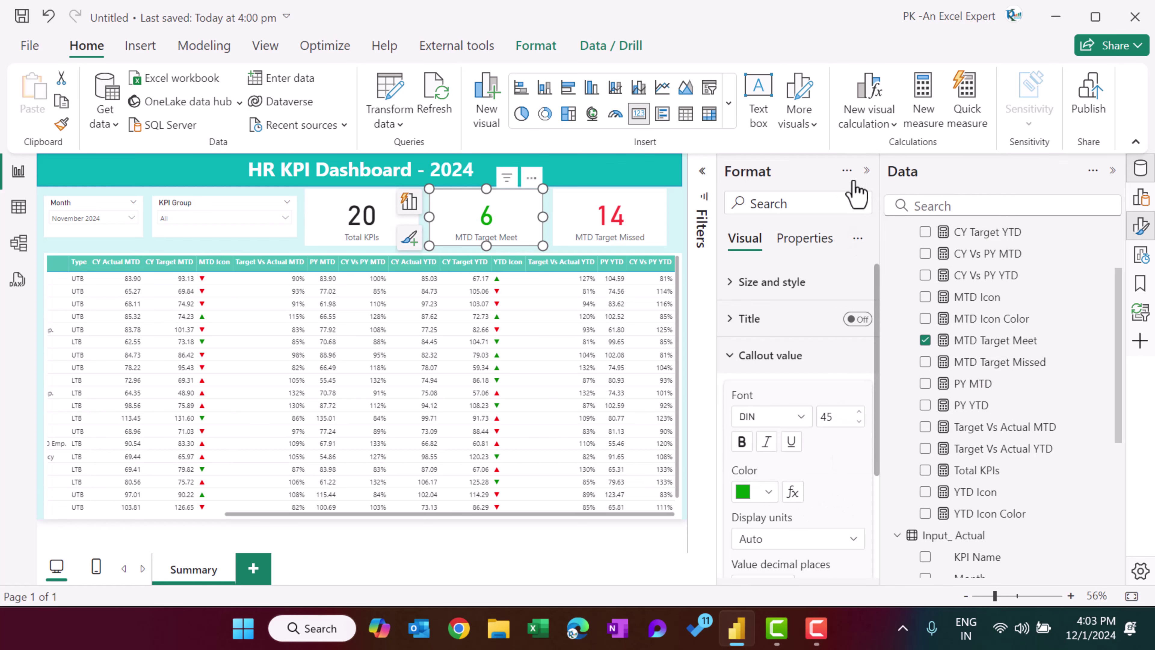
left_click(866, 170)
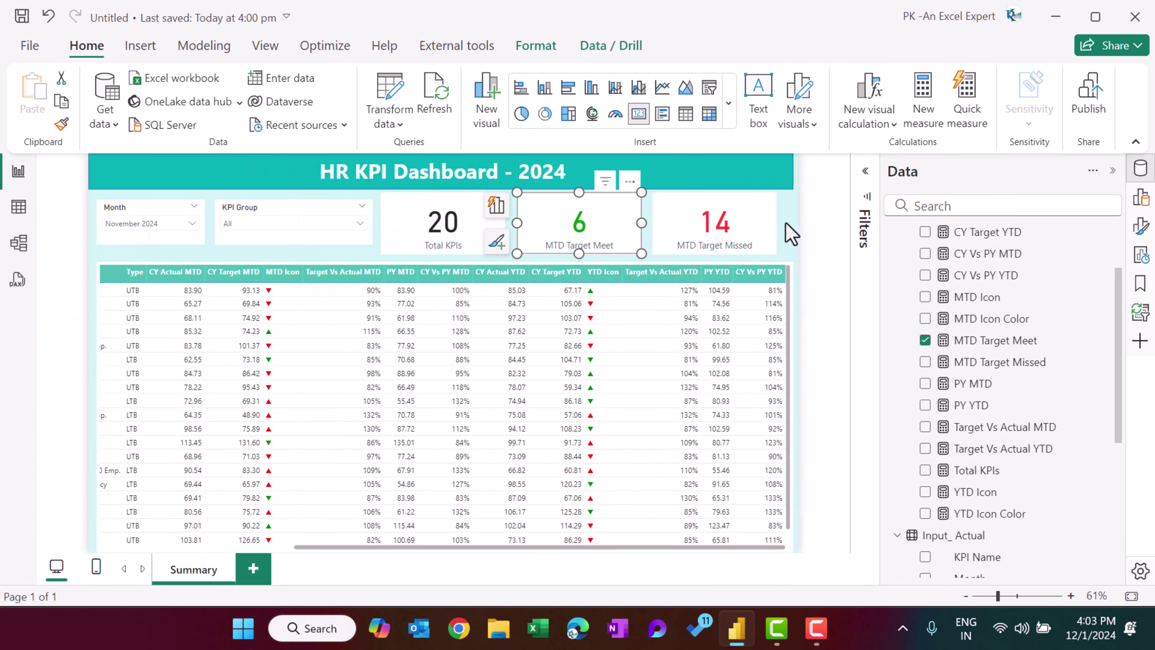
left_click(792, 234)
Filter the Summary page to the Employee Retention KPI group and the month September 2024.
left_click(291, 227)
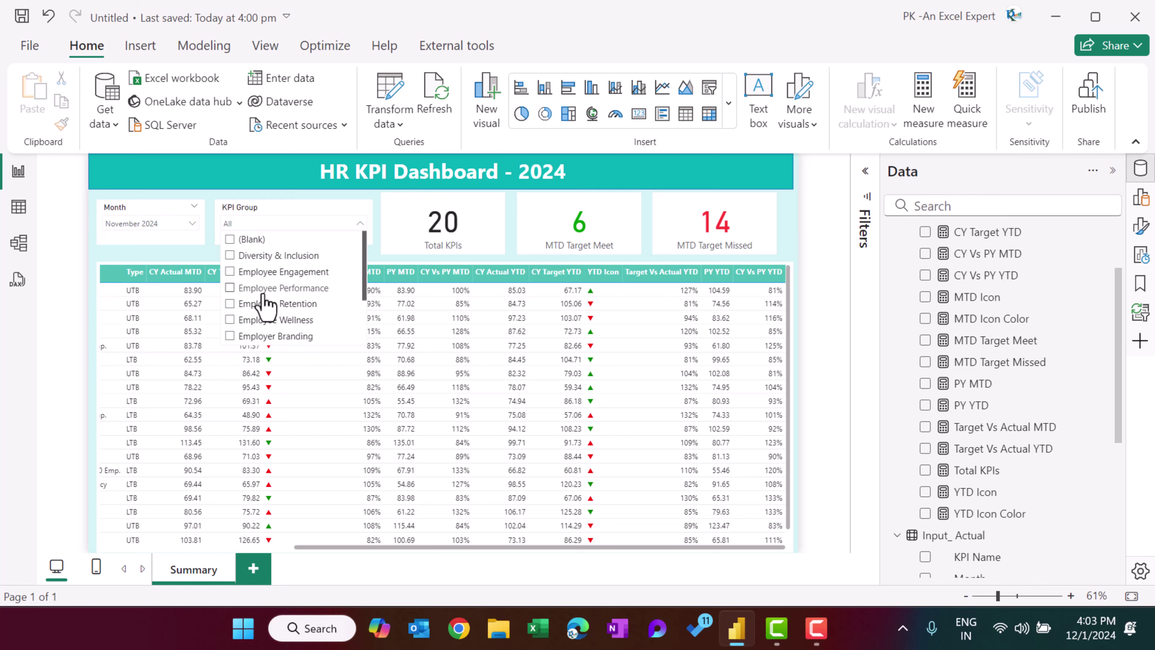
left_click(275, 293)
left_click(265, 294)
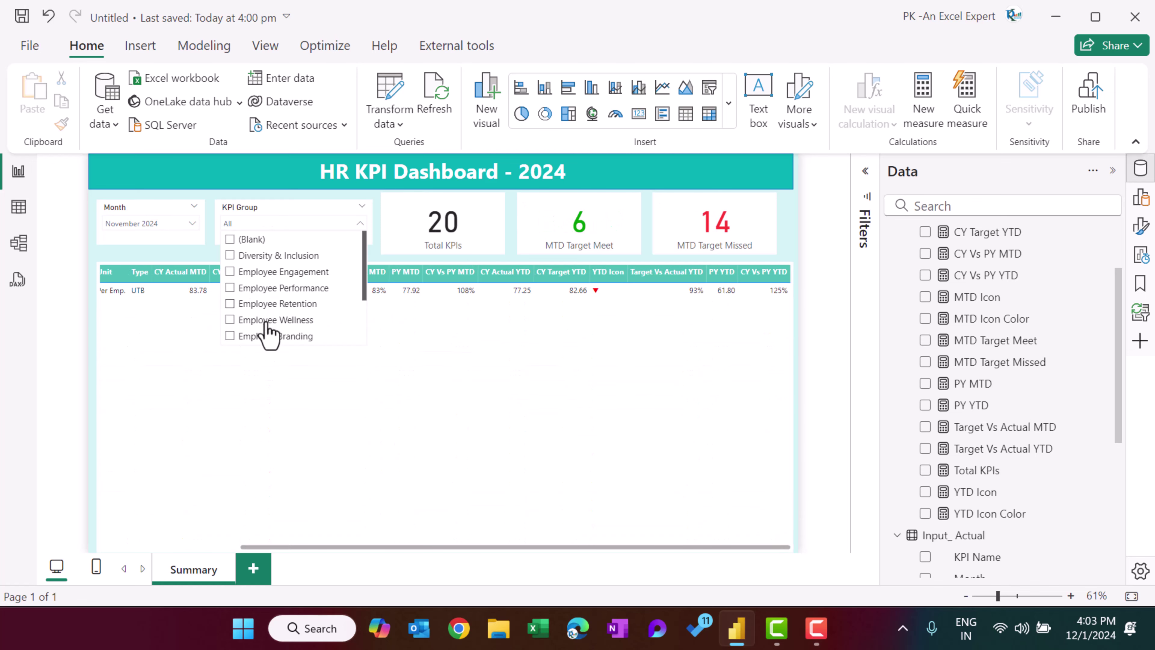
left_click(273, 303)
left_click(160, 226)
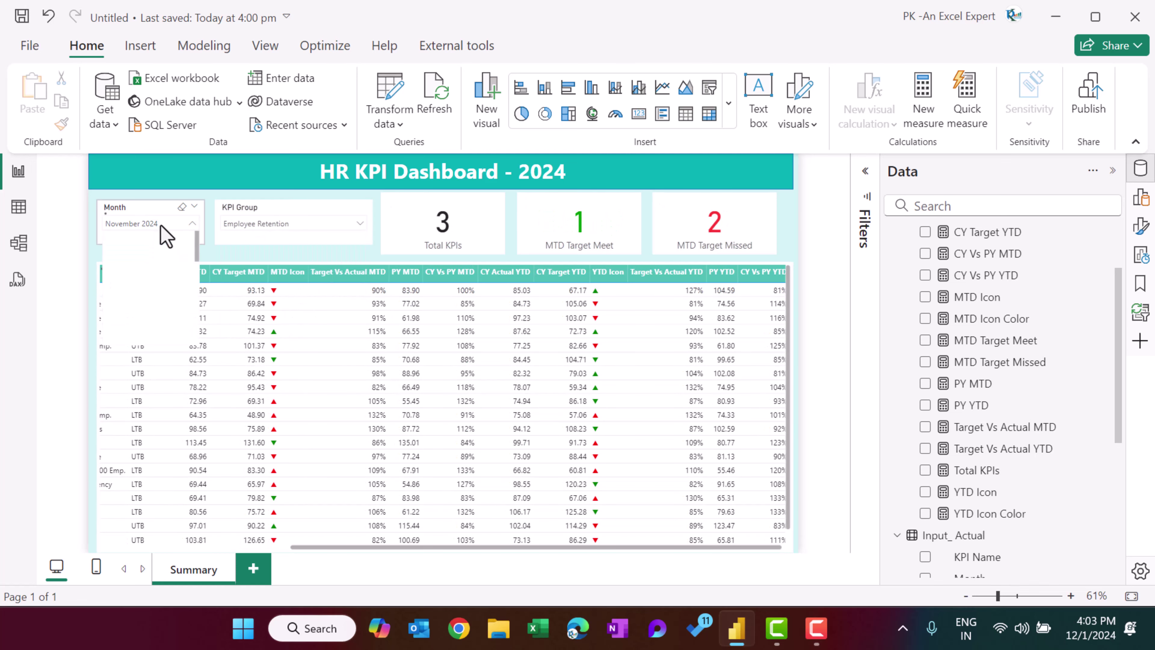
left_click(188, 285)
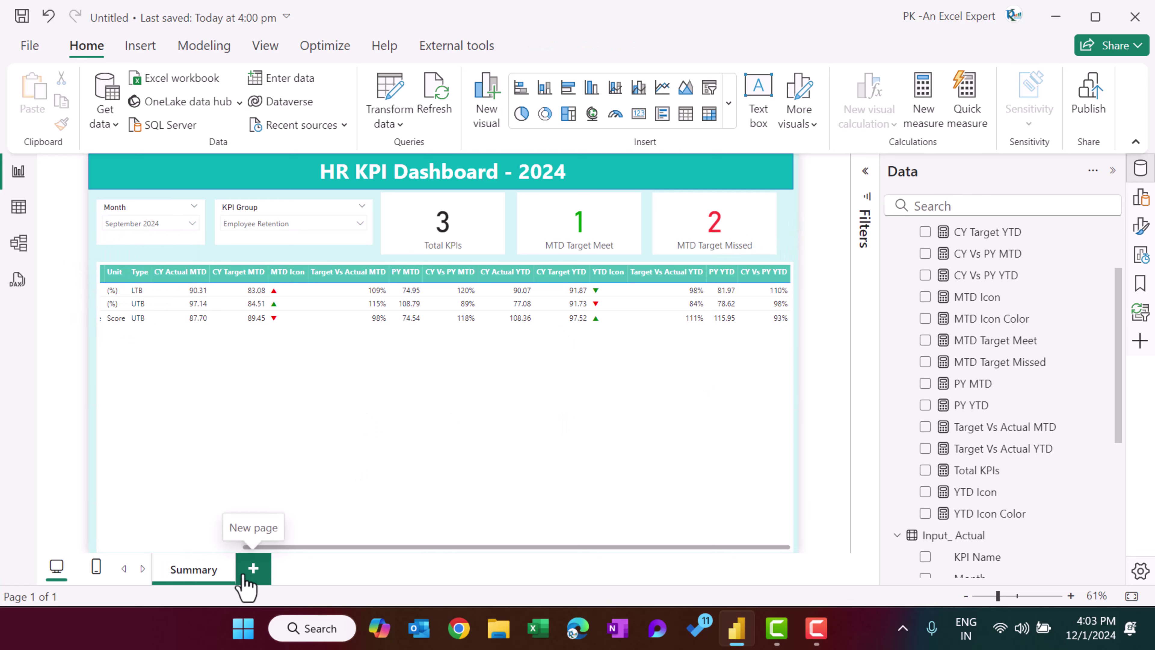
Duplicate the Summary page and rename the copy as Trend.
right_click(213, 577)
left_click(309, 538)
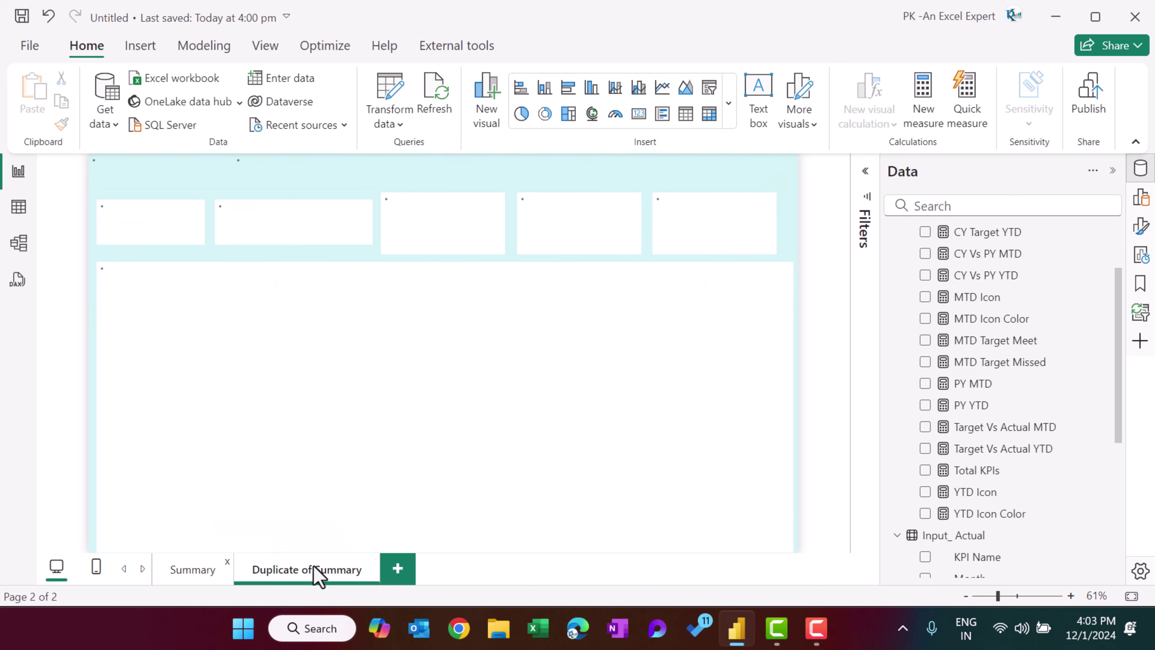
double_click(350, 575)
key("BackSpace")
key("BackSpace")
key("BackSpace")
key("BackSpace")
key("BackSpace")
key("BackSpace")
key("BackSpace")
key("BackSpace")
key("BackSpace")
key("BackSpace")
key("BackSpace")
key("BackSpace")
key("BackSpace")
key("BackSpace")
key("BackSpace")
key("BackSpace")
key("BackSpace")
key("BackSpace")
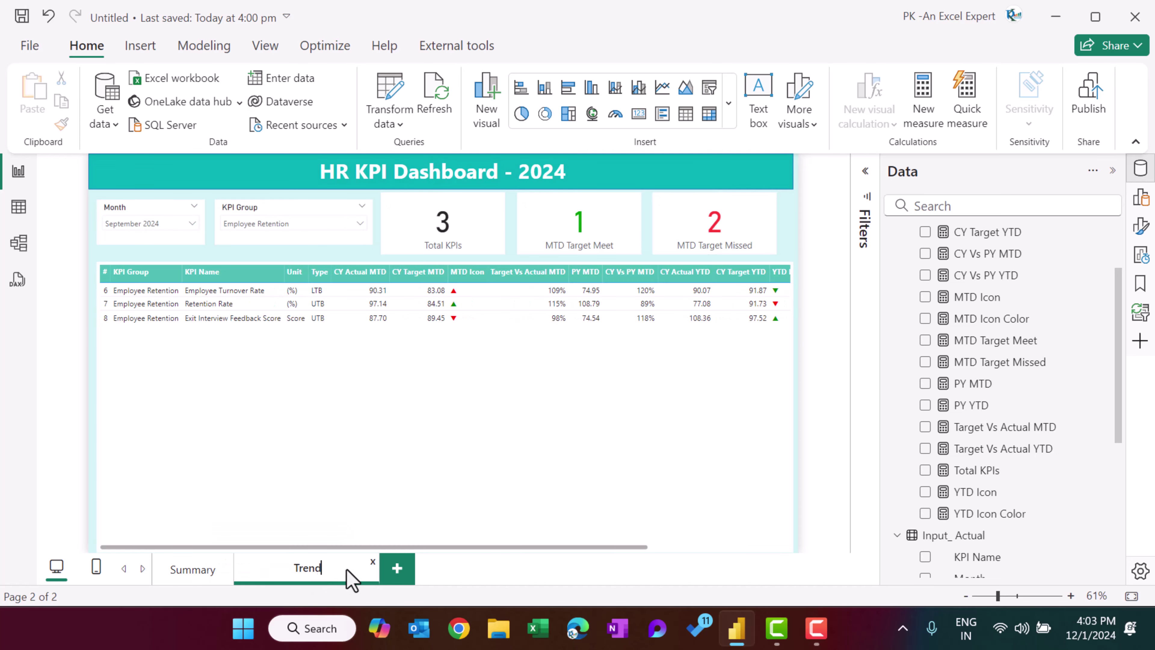
key("Return")
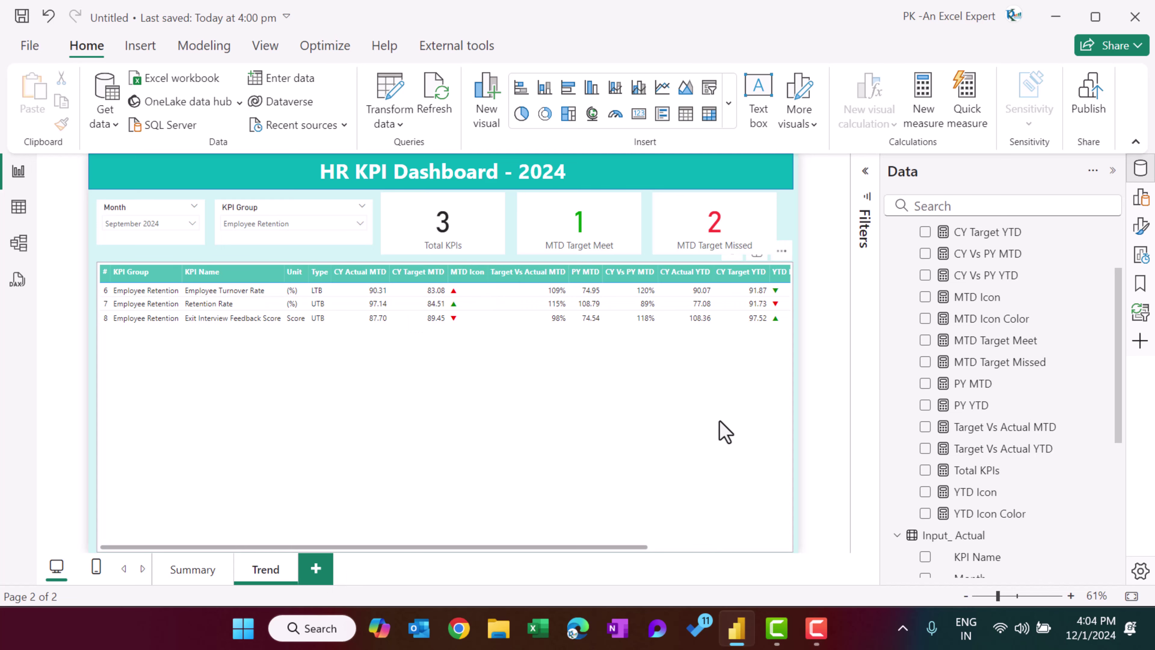
Delete the KPI table and the Month slicer from the Trend page.
left_click(725, 431)
key("Delete")
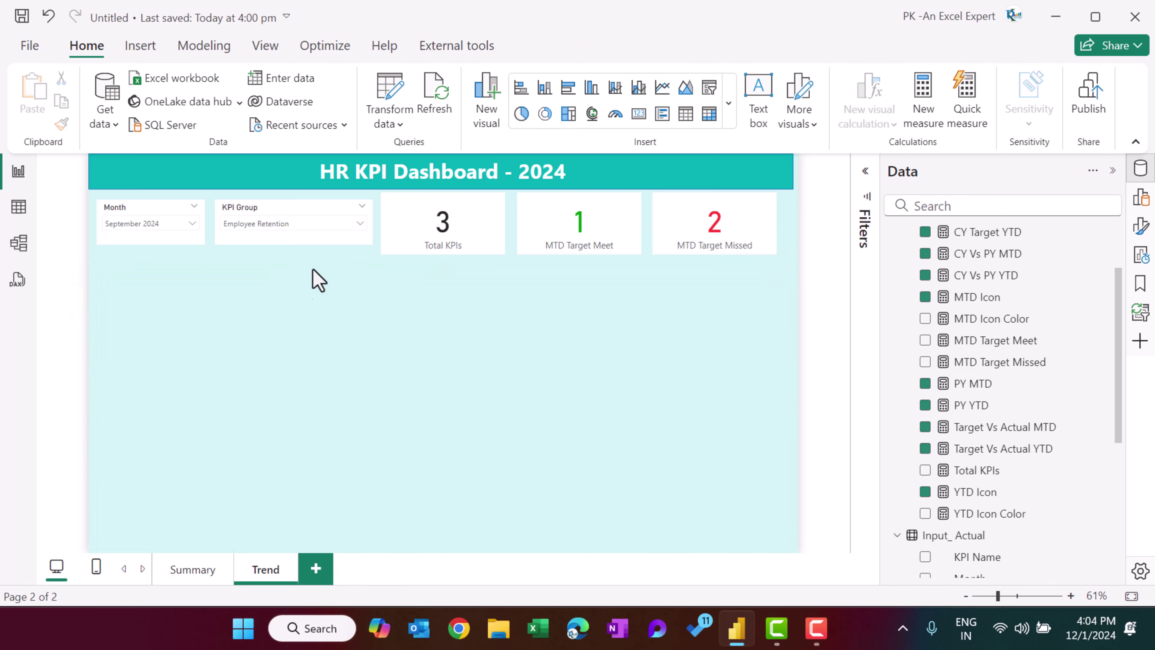
left_click(152, 222)
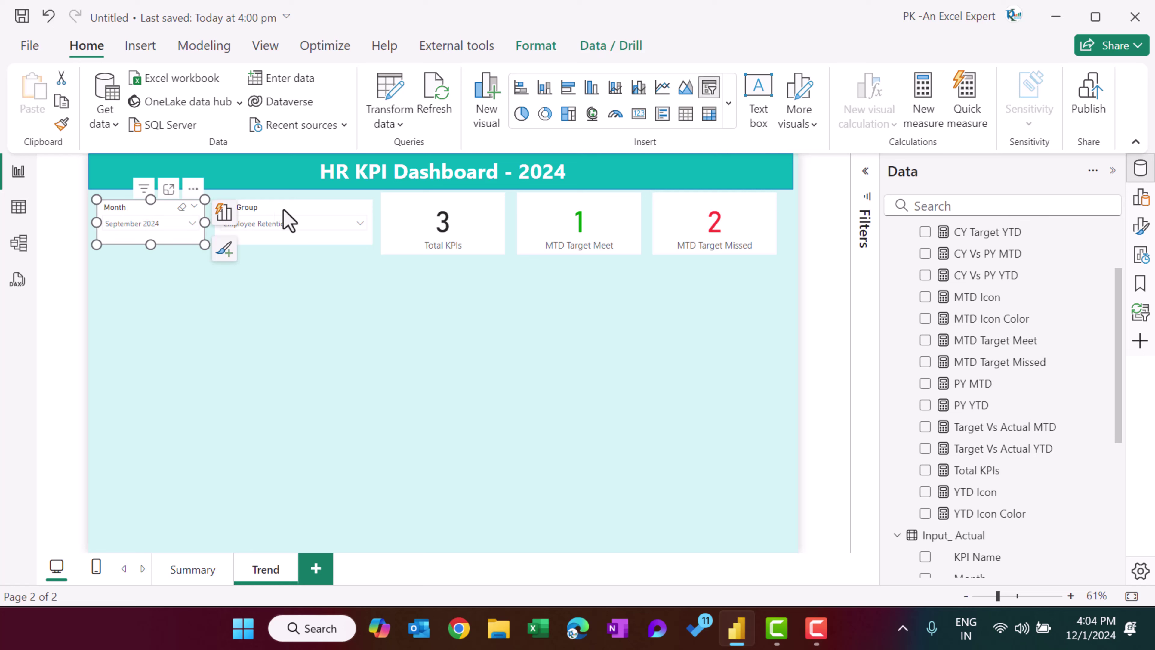
key("Delete")
Stretch the KPI Group slicer down the page's left edge and replace its field with KPI Name from KPI Definition.
left_click_drag(287, 220, 176, 540)
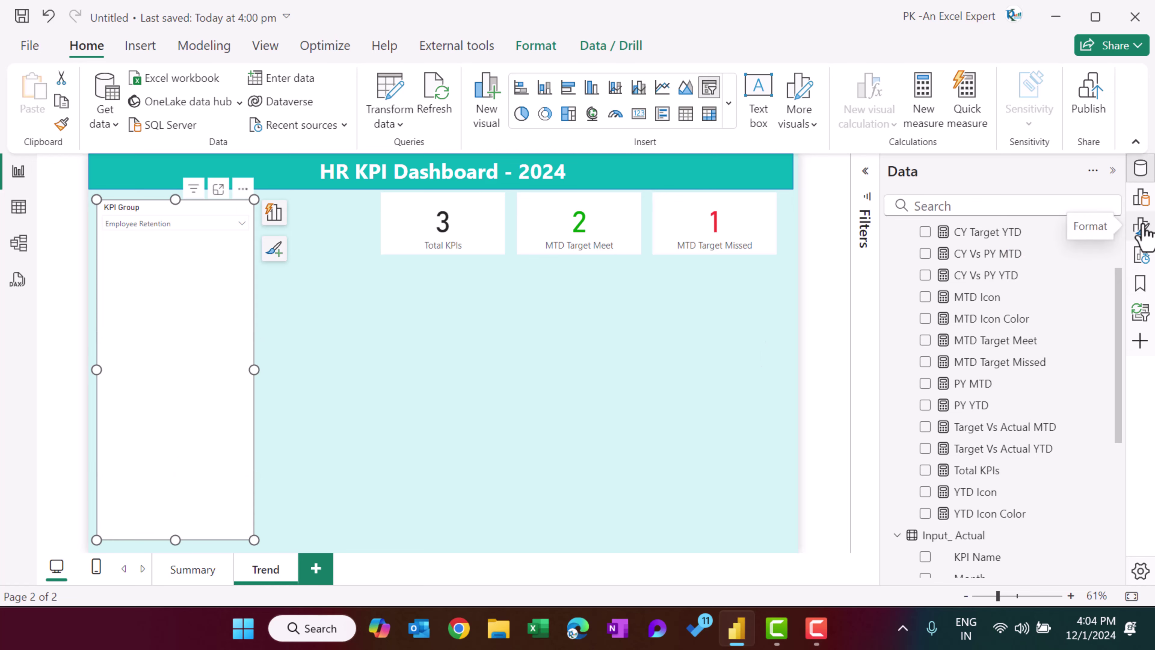
left_click(1144, 204)
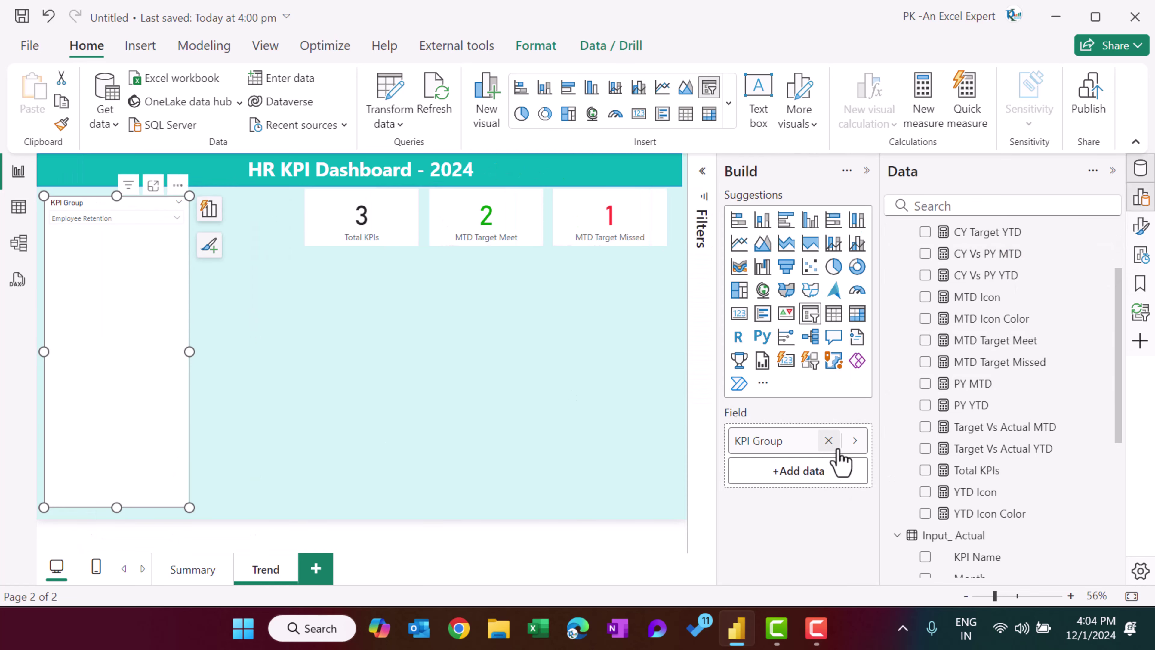
left_click(828, 441)
scroll(1032, 485, "down", 5)
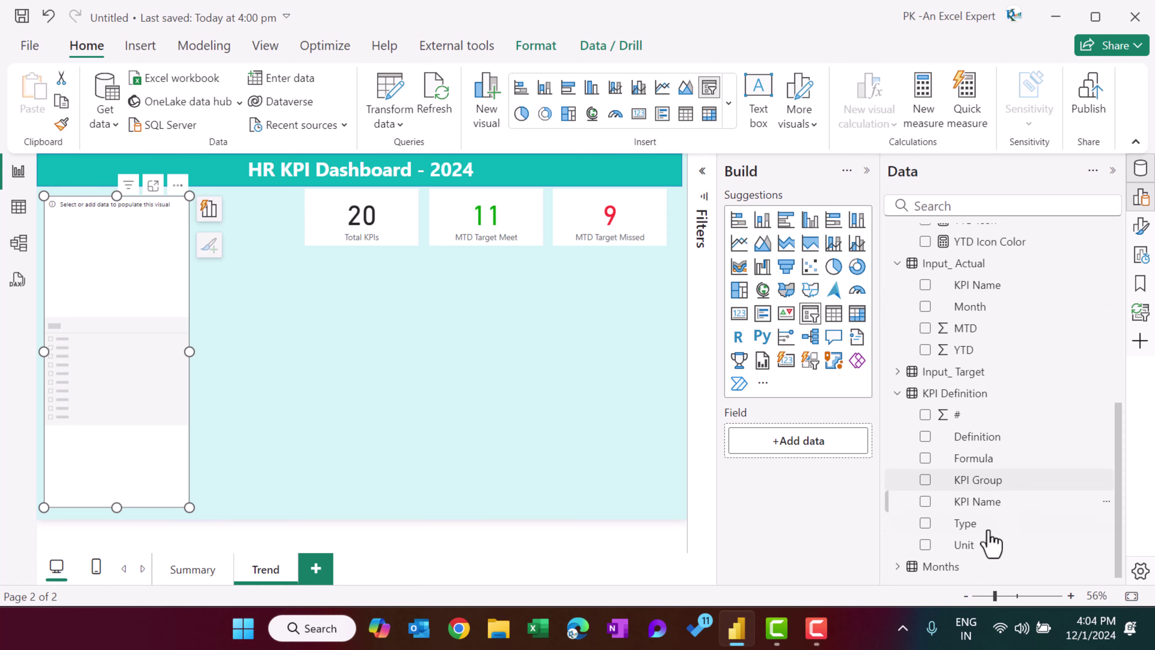
left_click(925, 501)
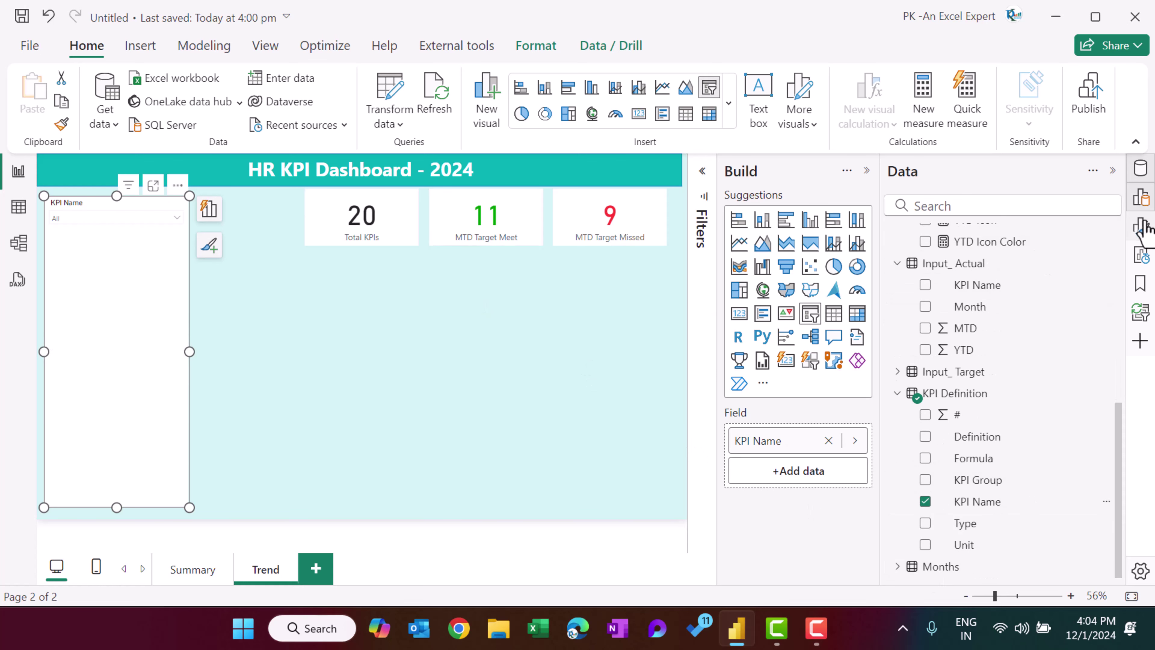
Change the KPI Name slicer style to Vertical list and filter out its blank entry.
left_click(1142, 227)
left_click(610, 367)
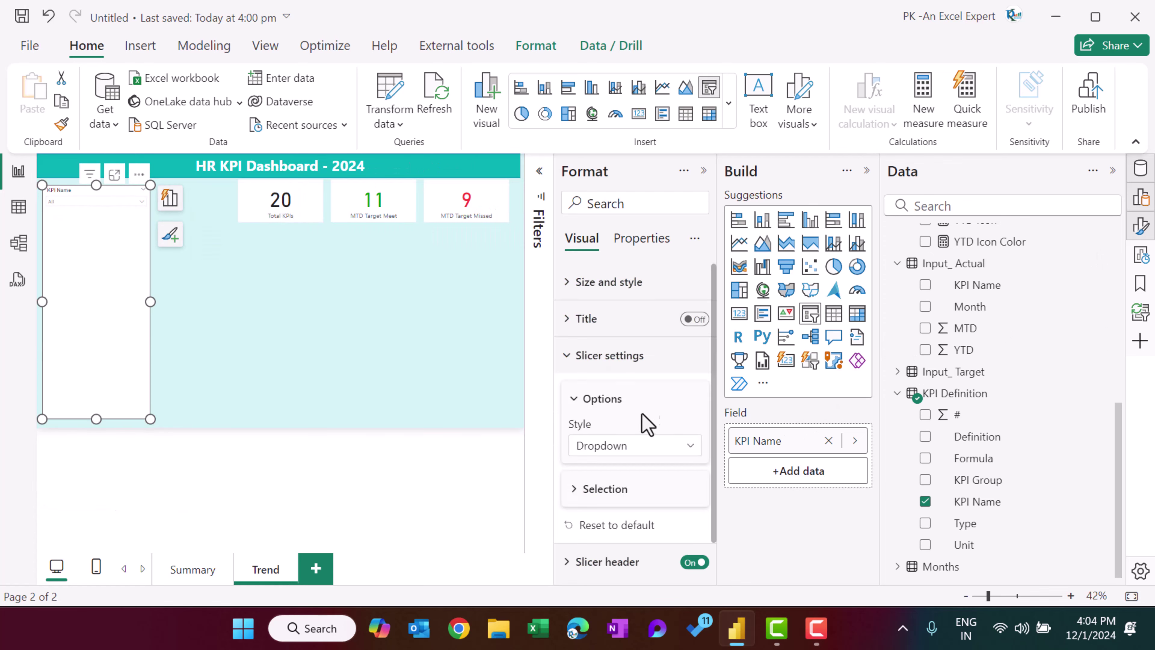
left_click(635, 446)
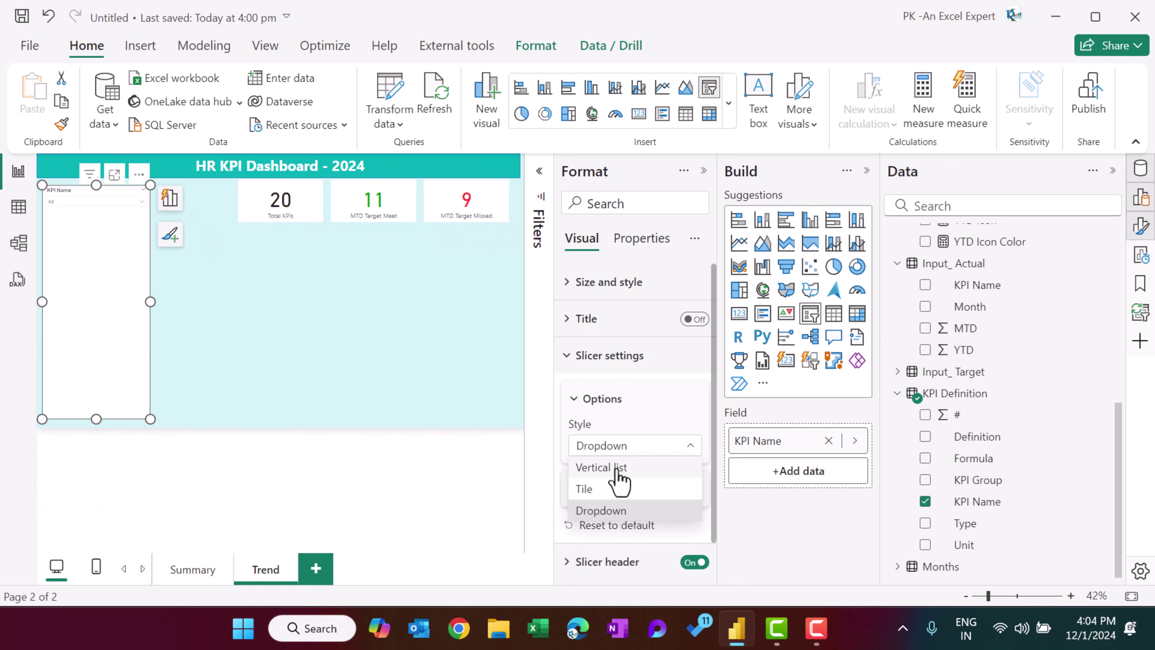
left_click(611, 468)
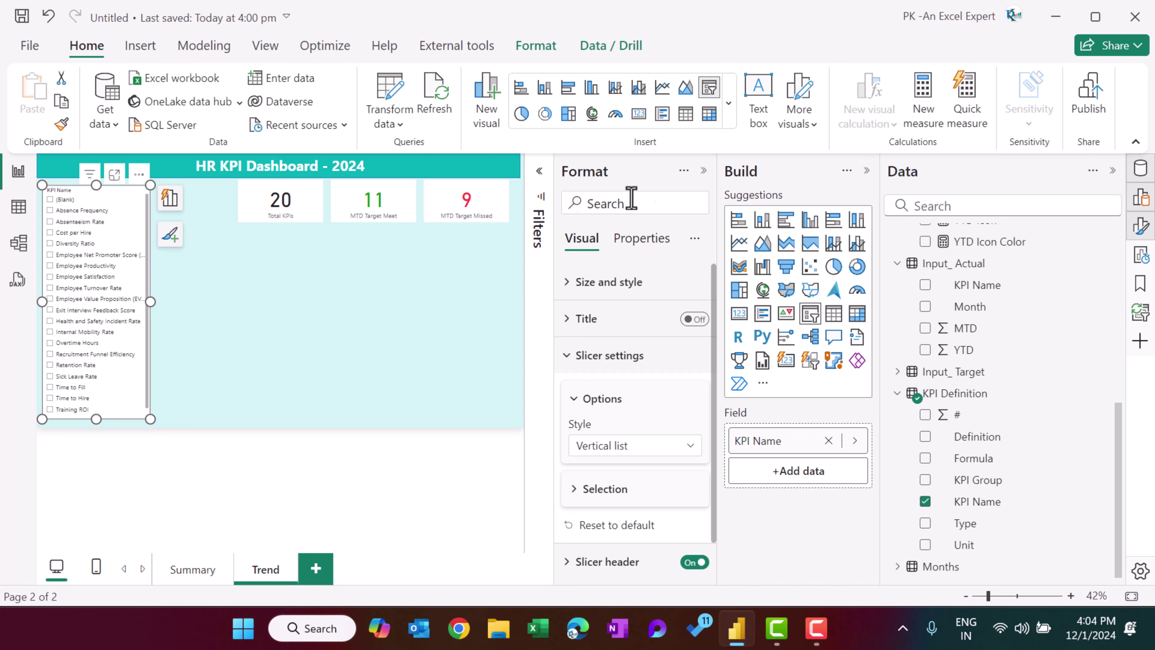
left_click(541, 172)
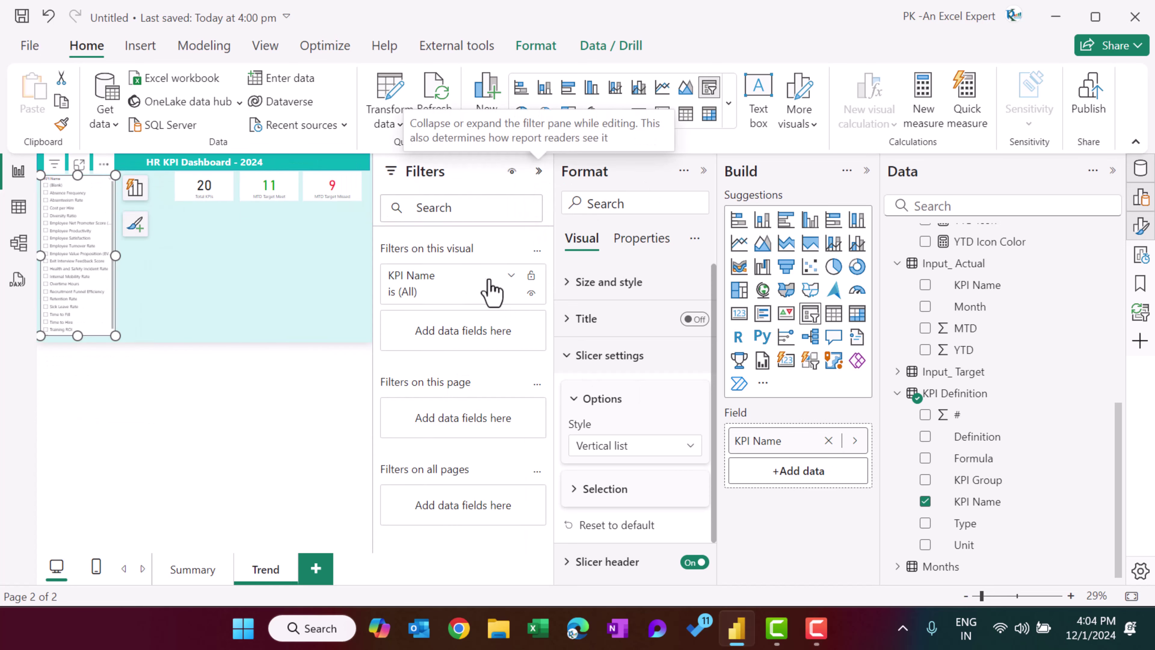
left_click(538, 171)
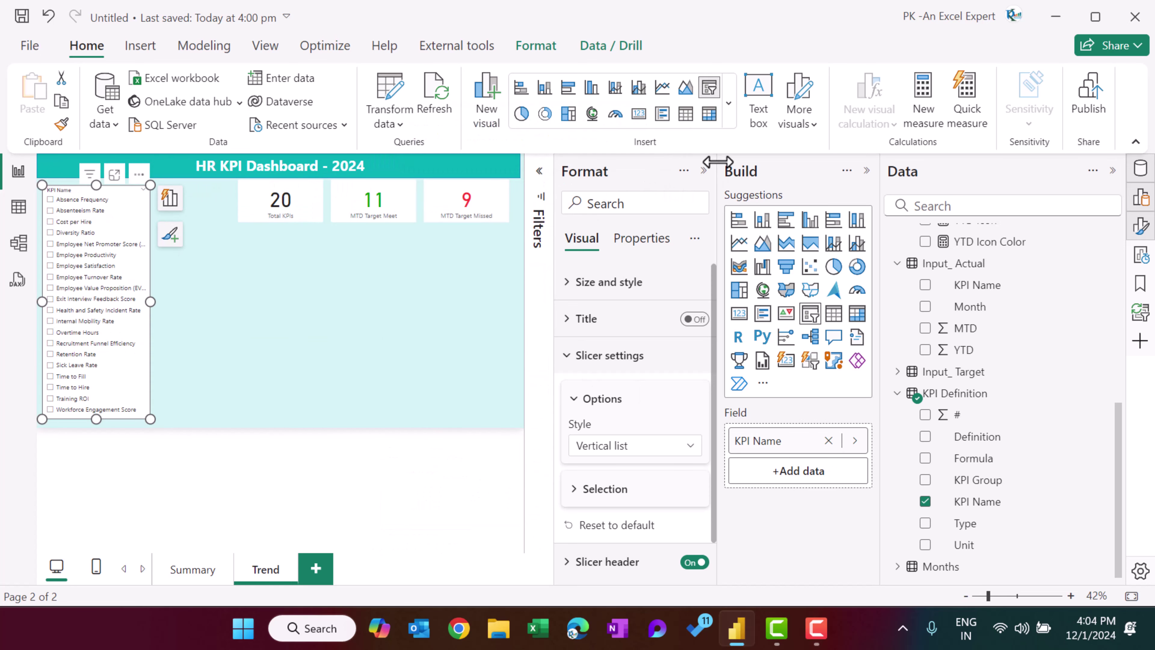
Delete the three KPI cards from the Trend page and place a line and clustered column chart beside the slicer.
left_click(324, 213)
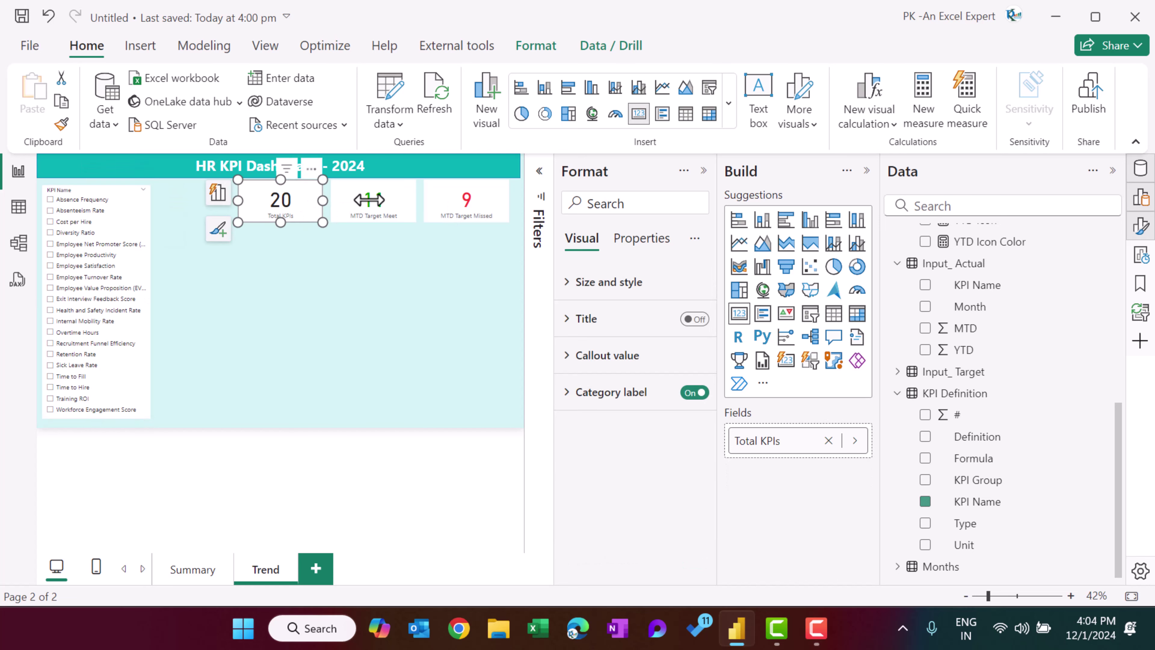
key("Delete")
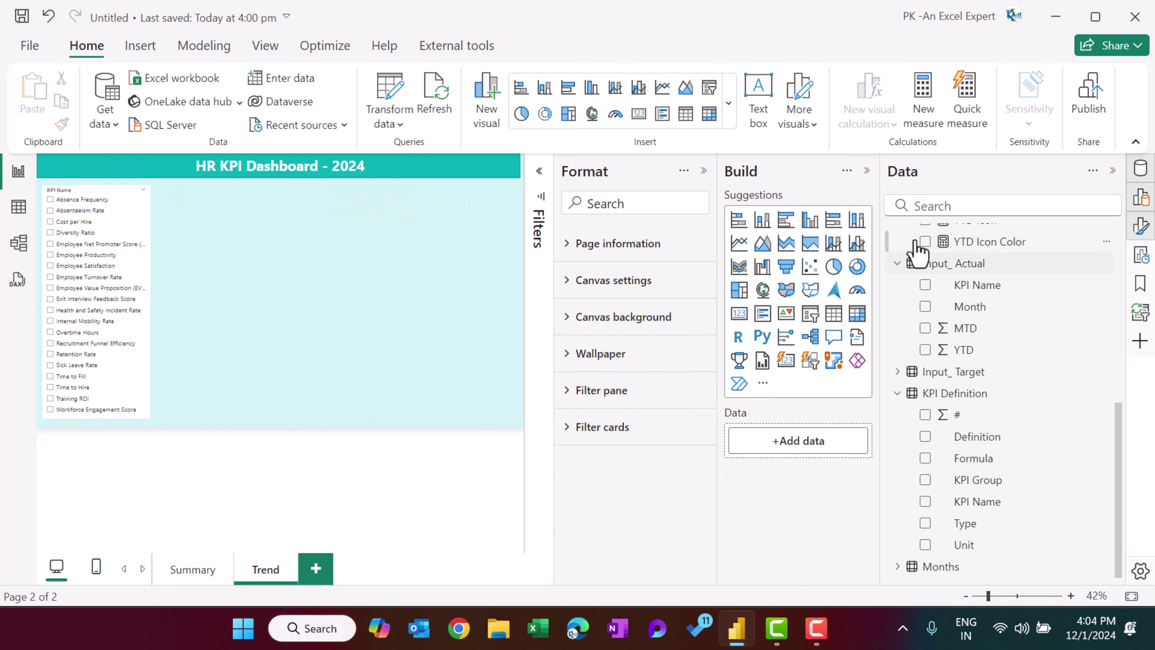
left_click_drag(857, 243, 348, 292)
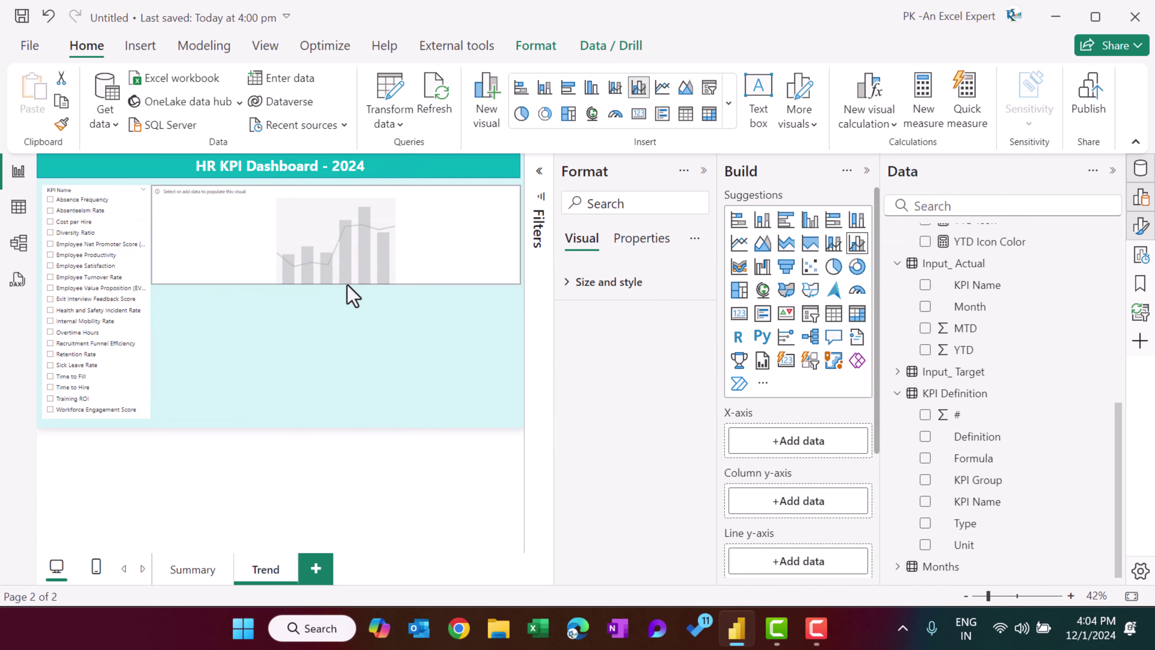
left_click(361, 226)
Put Month from the Months table on the chart's X-axis, using plain Month instead of Date Hierarchy.
scroll(908, 405, "up", 8)
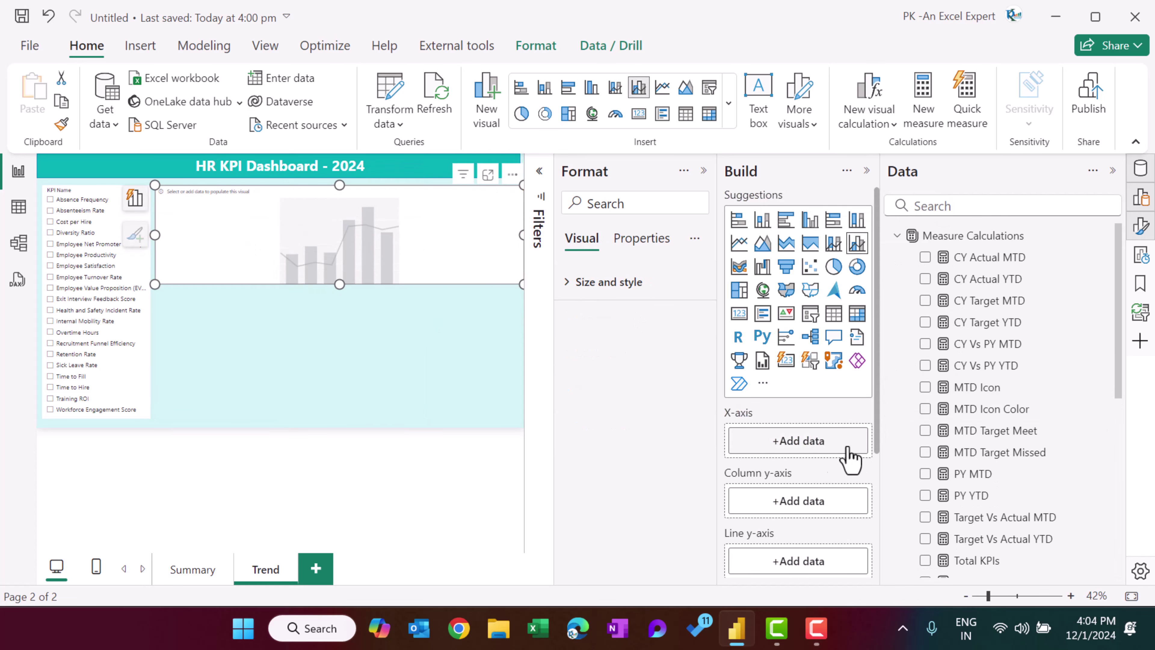
scroll(995, 412, "down", 10)
left_click(962, 563)
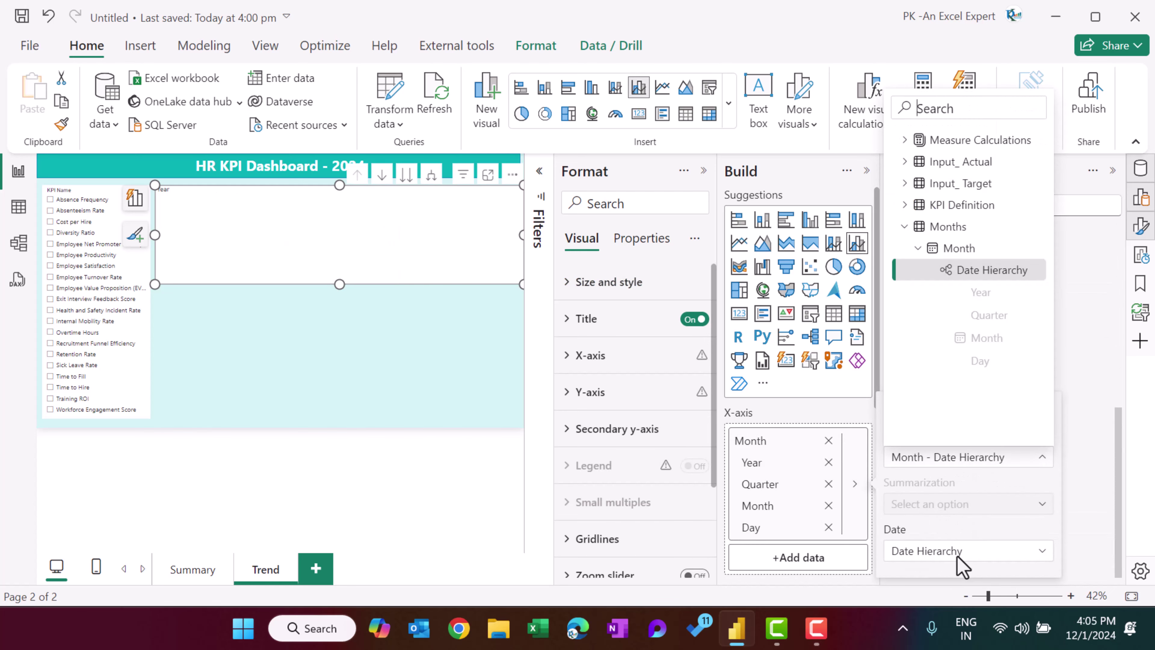
left_click(969, 551)
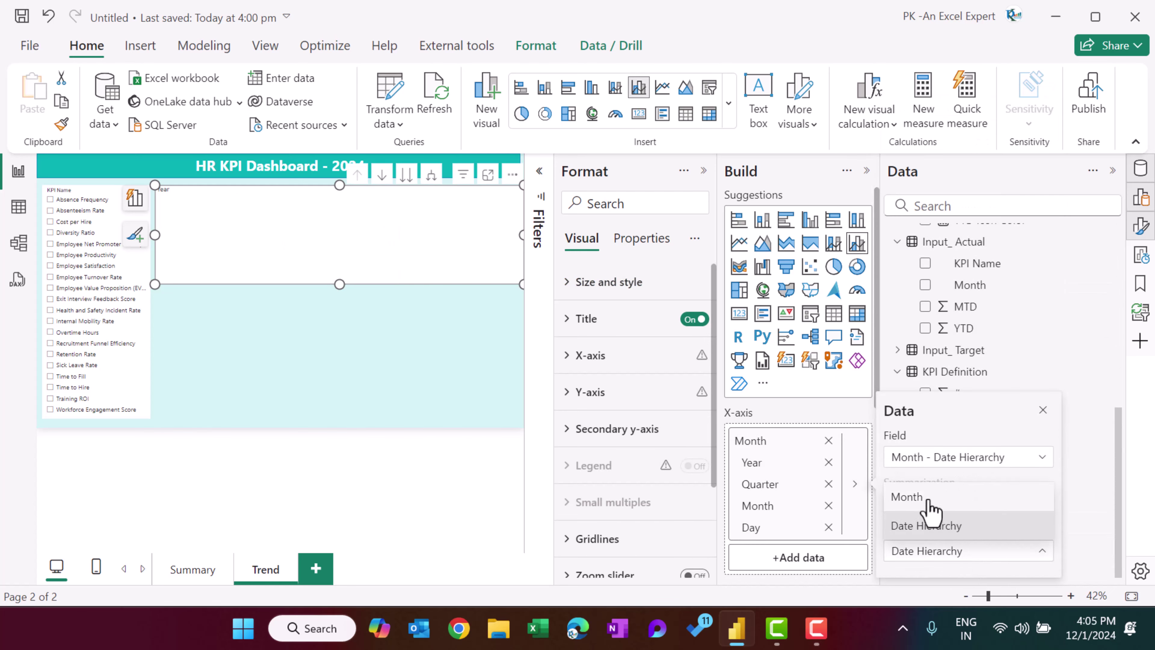
left_click(928, 500)
Add CY Actual MTD to the chart's column y-axis and remove the extra CY Actual YTD measure placed there.
scroll(978, 315, "up", 10)
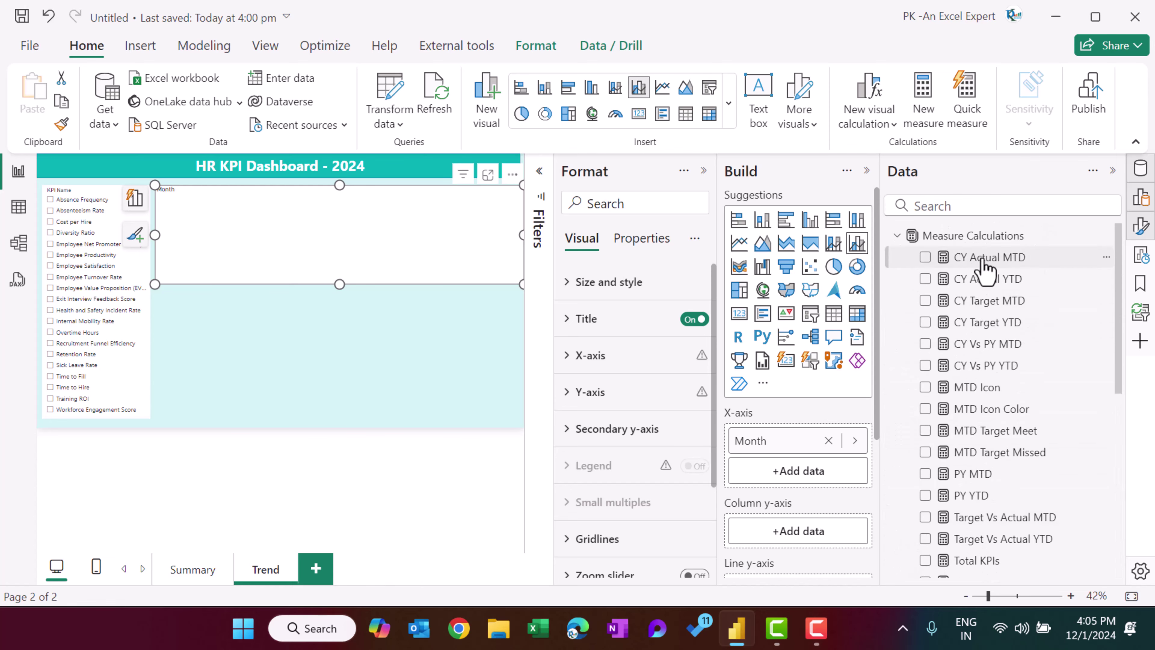
mouse_move(985, 268)
left_mouse_down()
mouse_move(808, 496)
mouse_move(819, 528)
left_mouse_up()
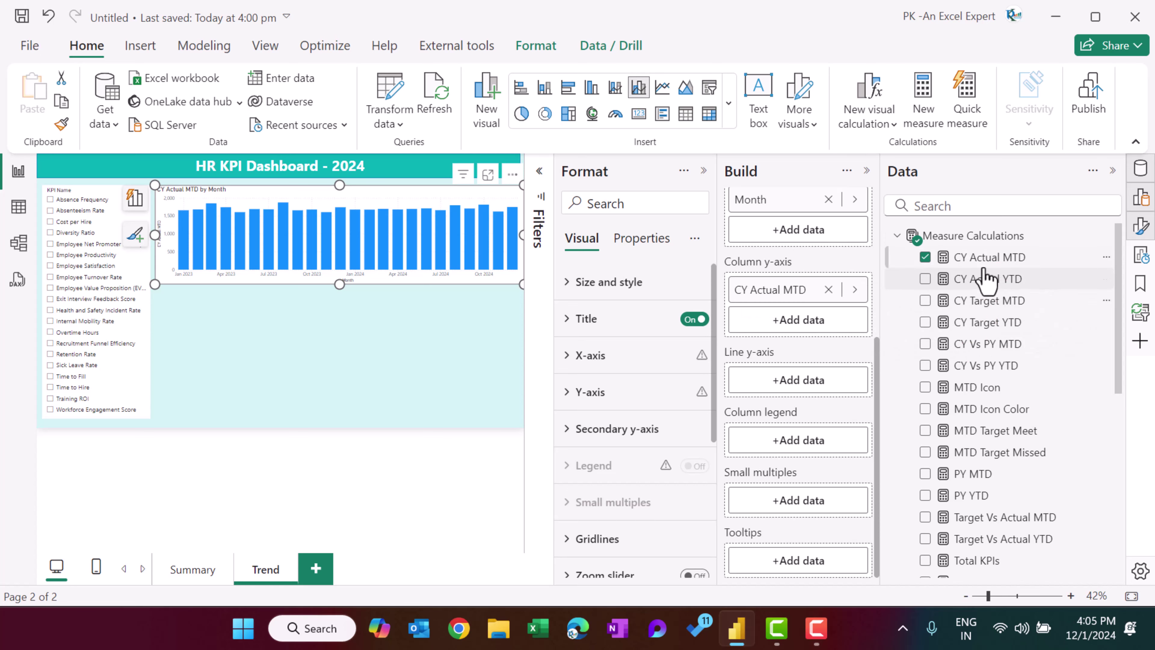
left_click_drag(985, 279, 812, 341)
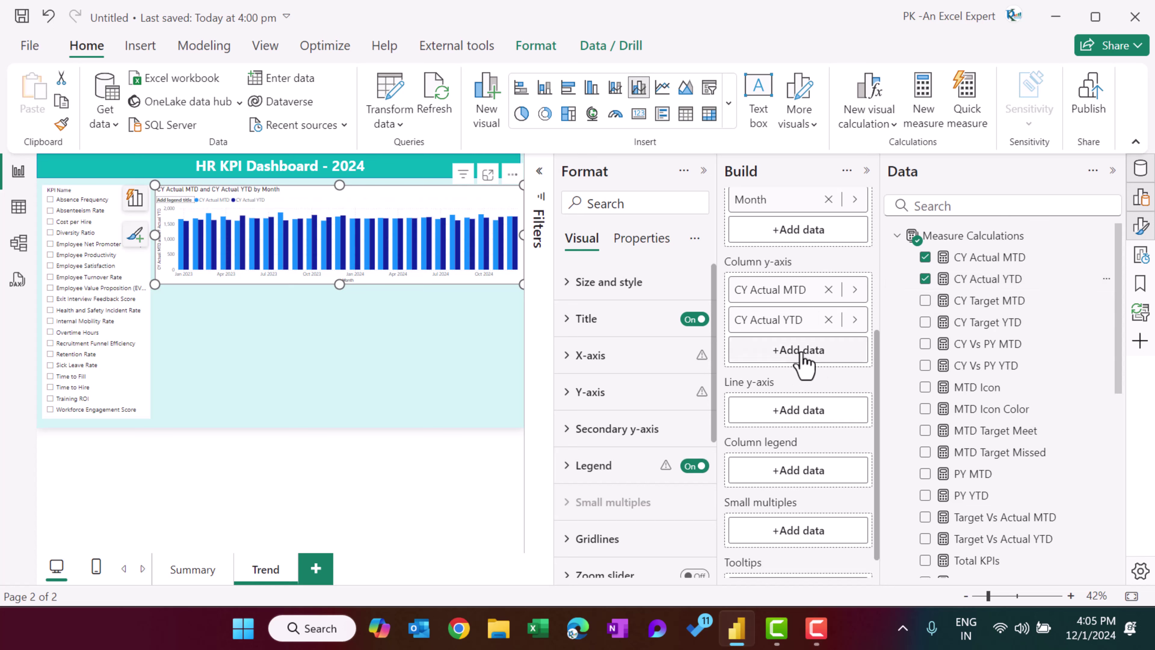
left_click(829, 319)
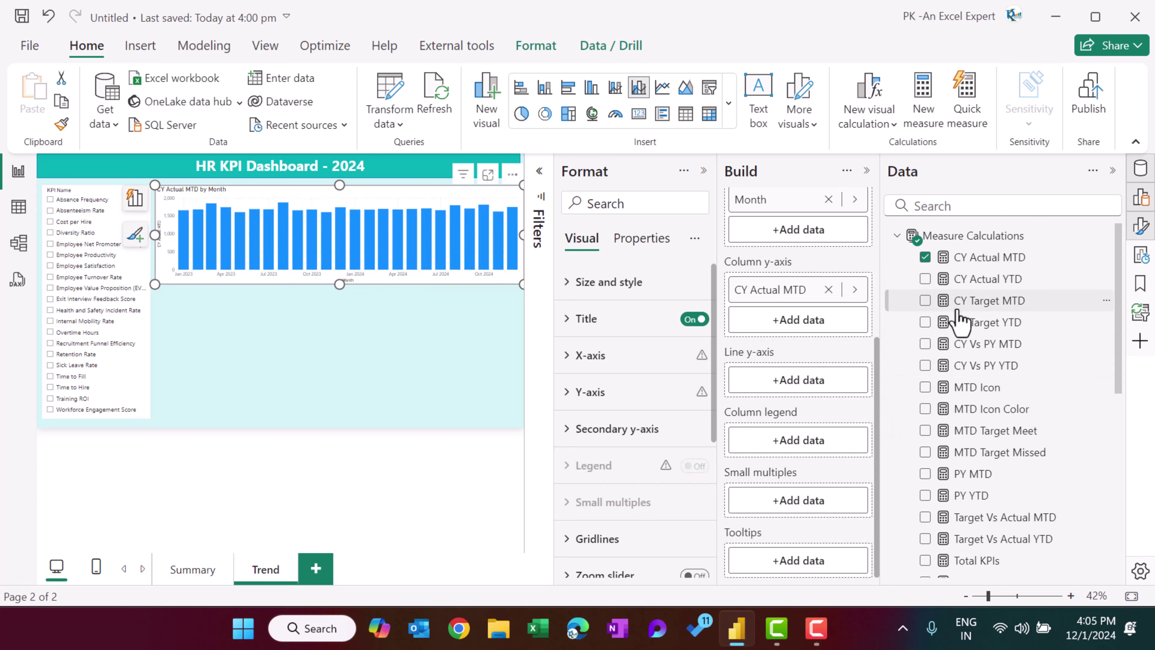
Add CY Target MTD to the chart's line y-axis and PY MTD to its column y-axis.
left_click(996, 303)
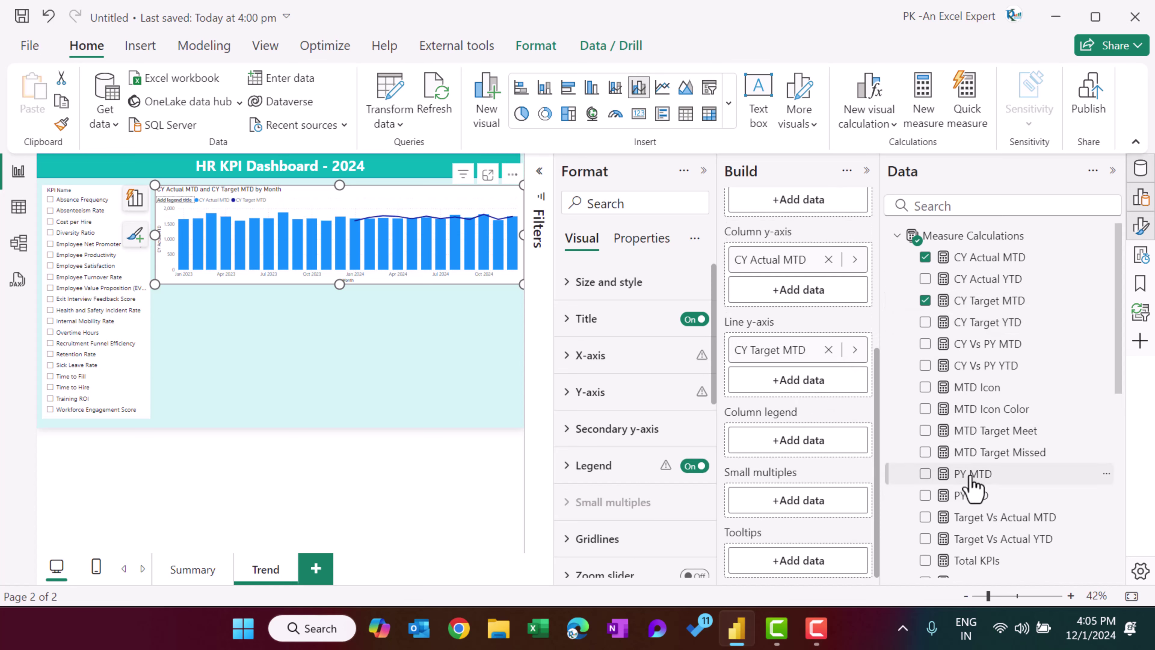
left_click_drag(972, 475, 809, 304)
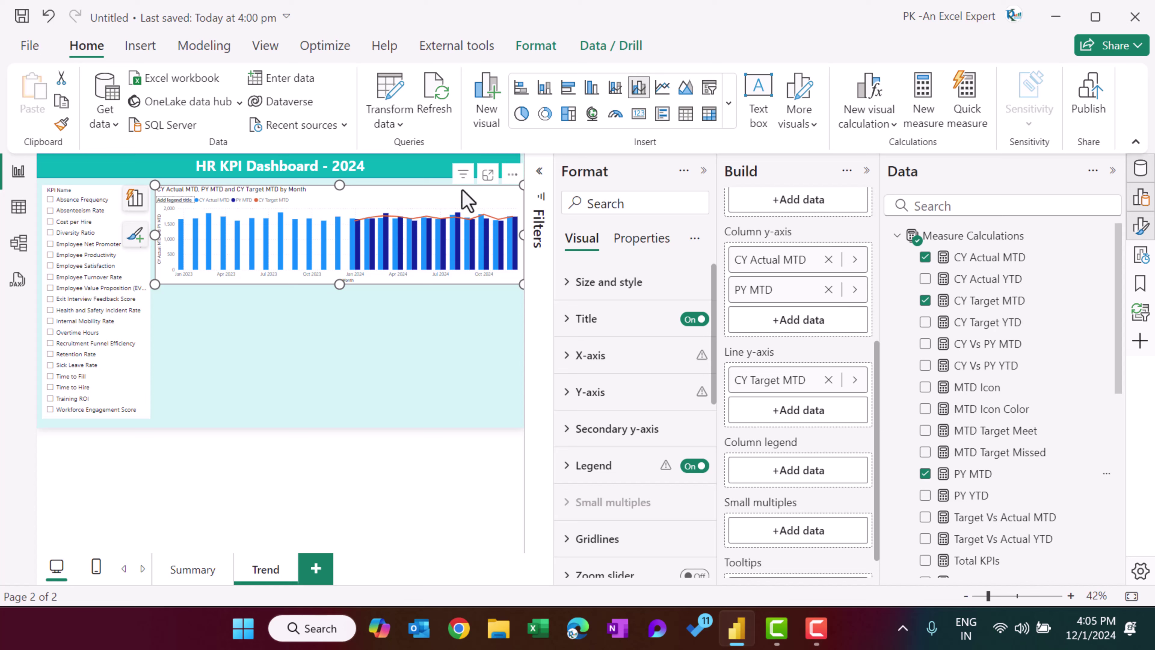
Filter the monthly chart to show only items where PY MTD is not blank.
left_click(540, 171)
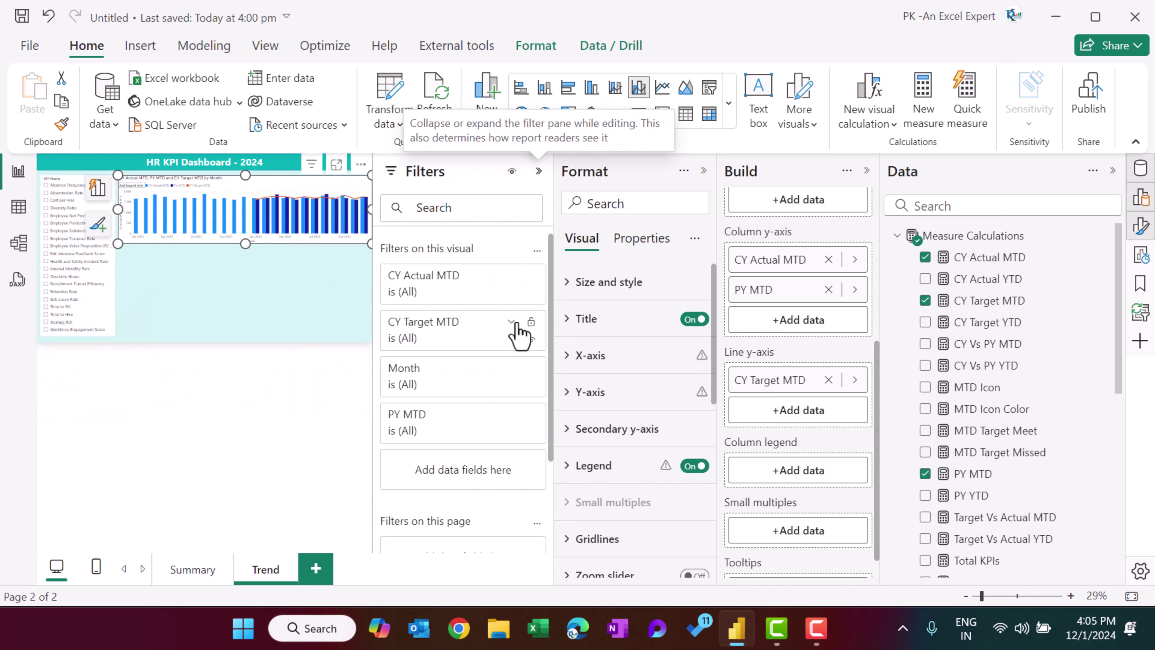
left_click_drag(518, 335, 465, 292)
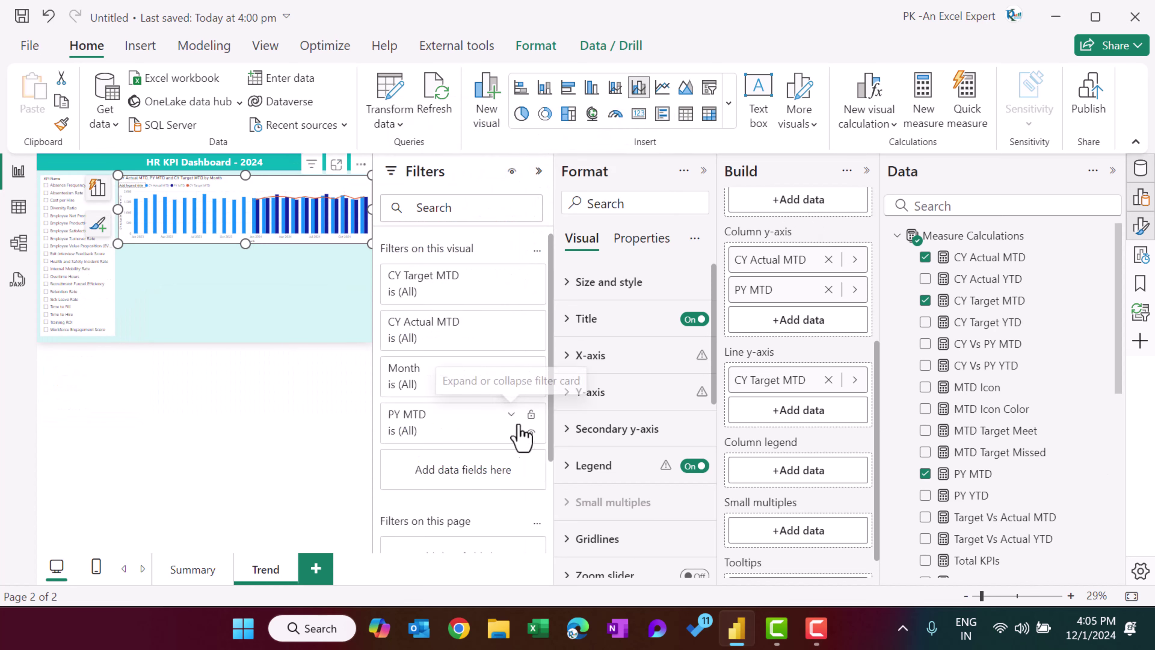
left_click(517, 433)
scroll(523, 455, "down", 2)
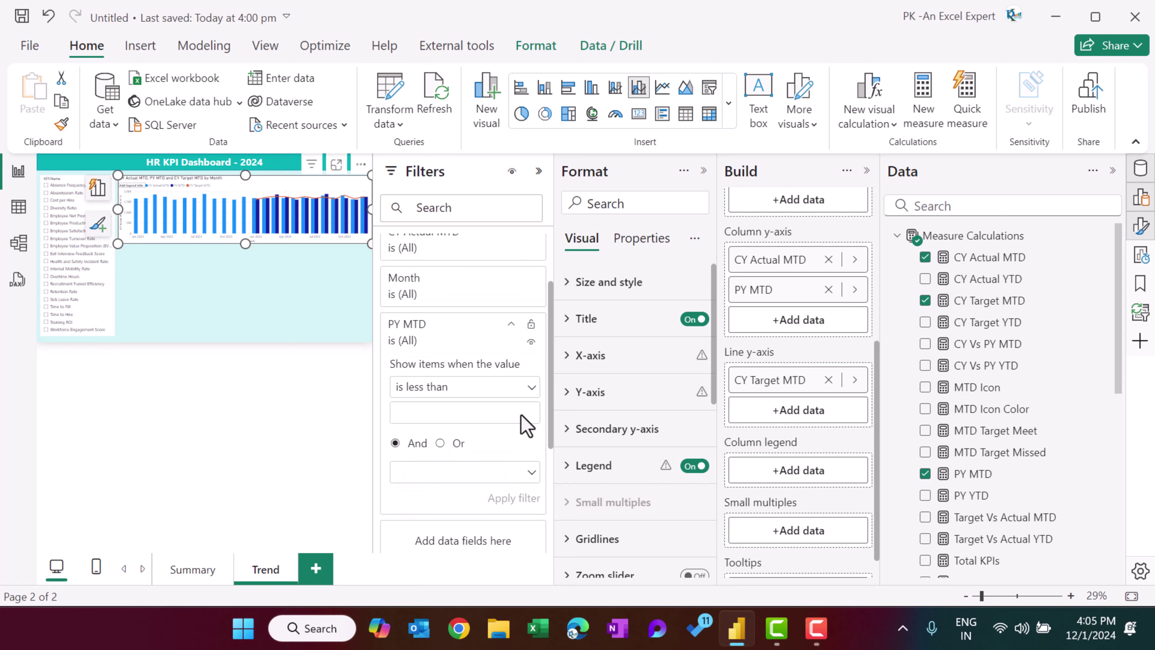
left_click(528, 387)
left_click(432, 565)
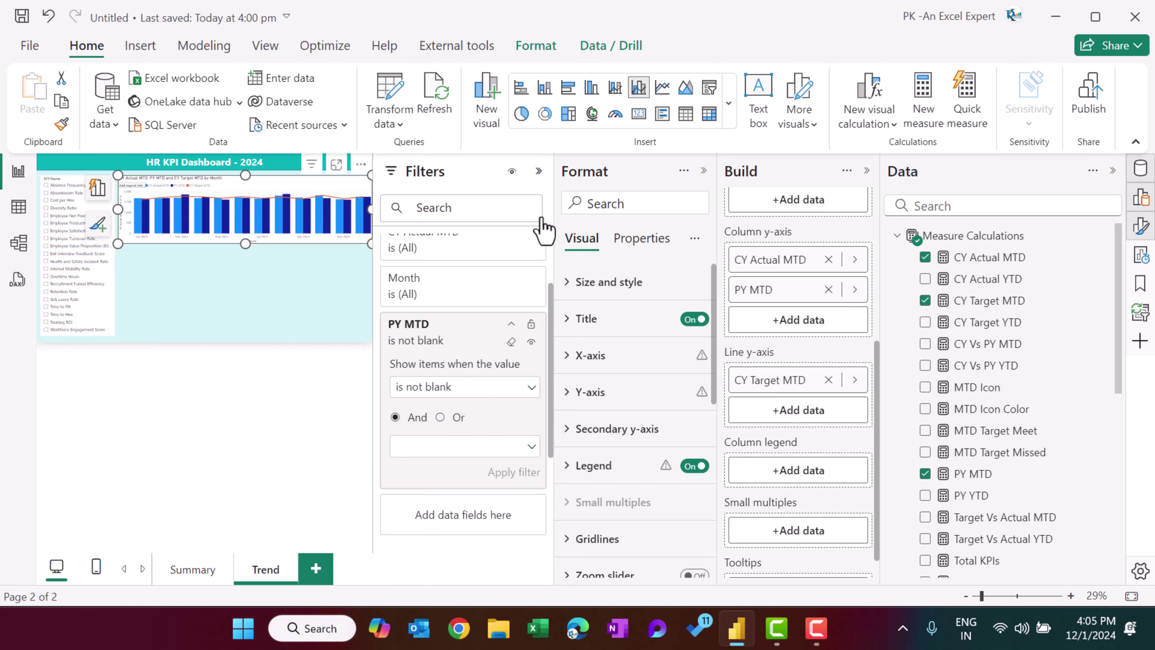
left_click(538, 170)
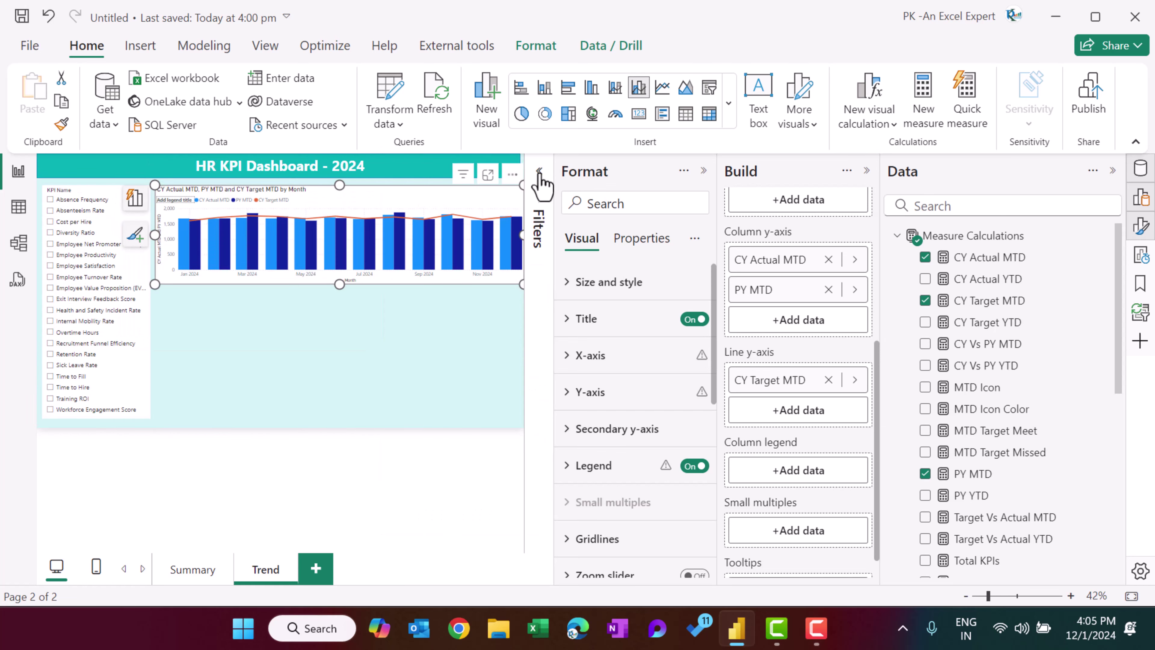
Narrow the MTD chart slightly to fit inside the page and select the Employee Net Promoter Score entry in the KPI Name slicer.
left_click(704, 170)
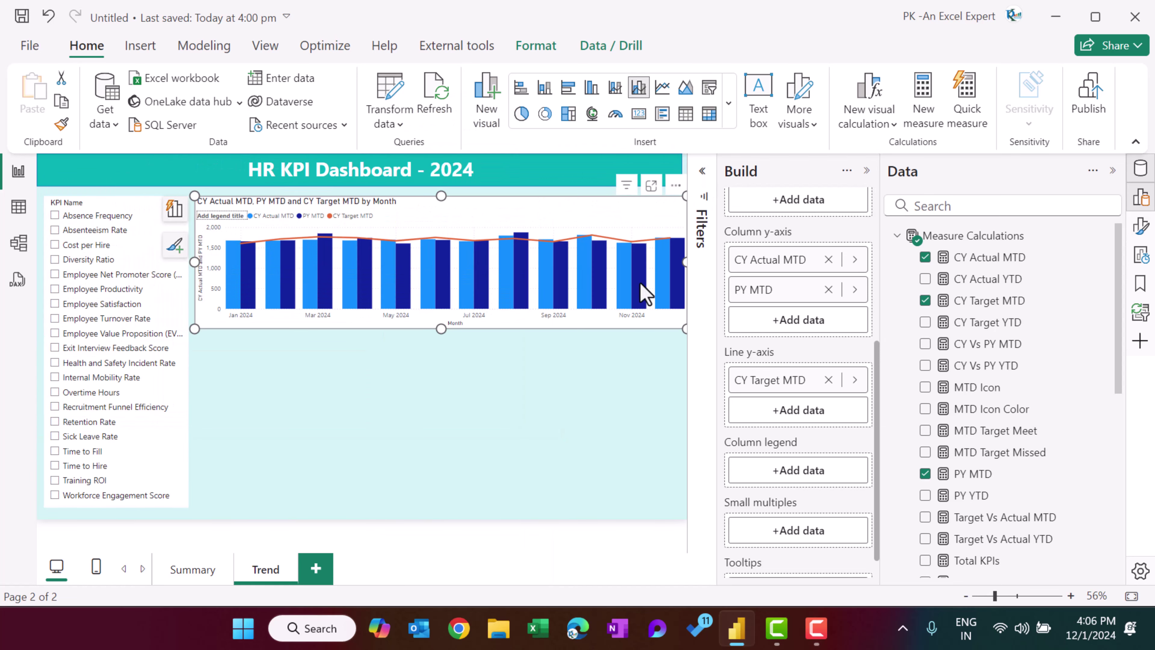
left_click_drag(685, 264, 674, 263)
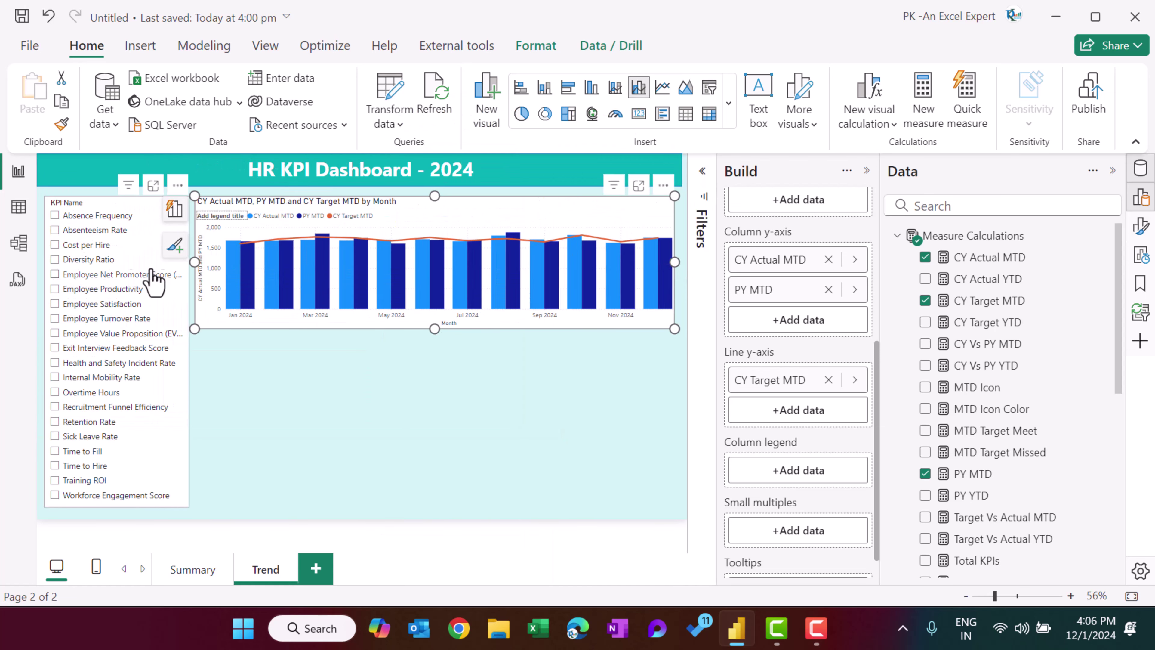
left_click(87, 274)
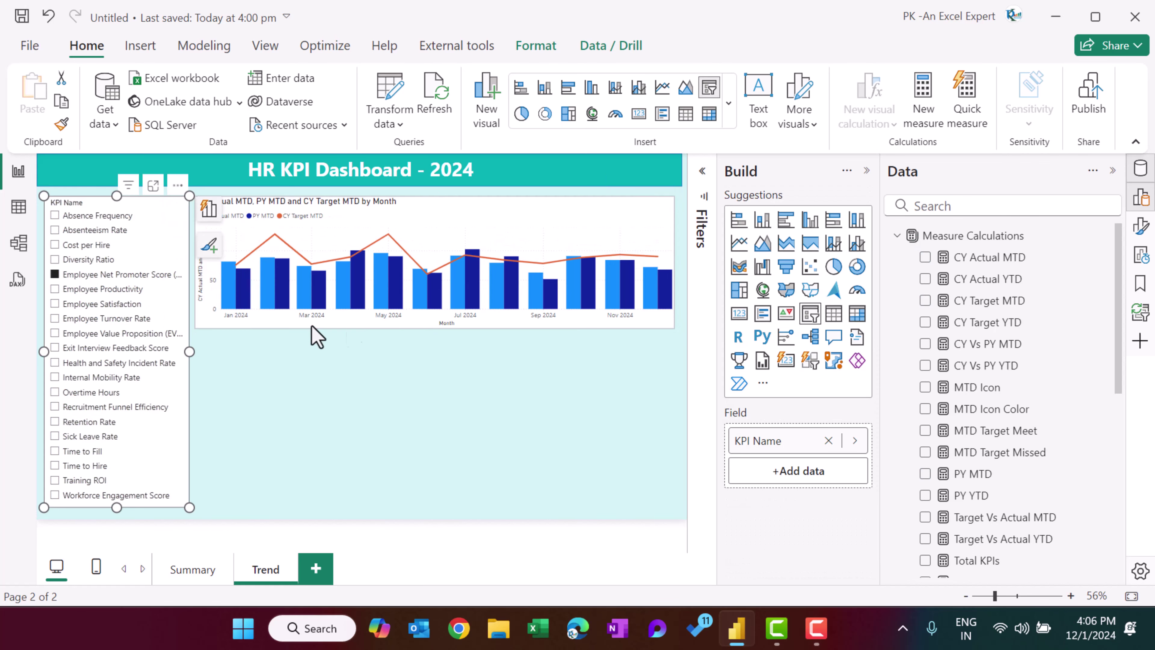
Duplicate the MTD chart below the original and remove CY Actual MTD, PY MTD and CY Target MTD from the copy.
left_click(489, 214)
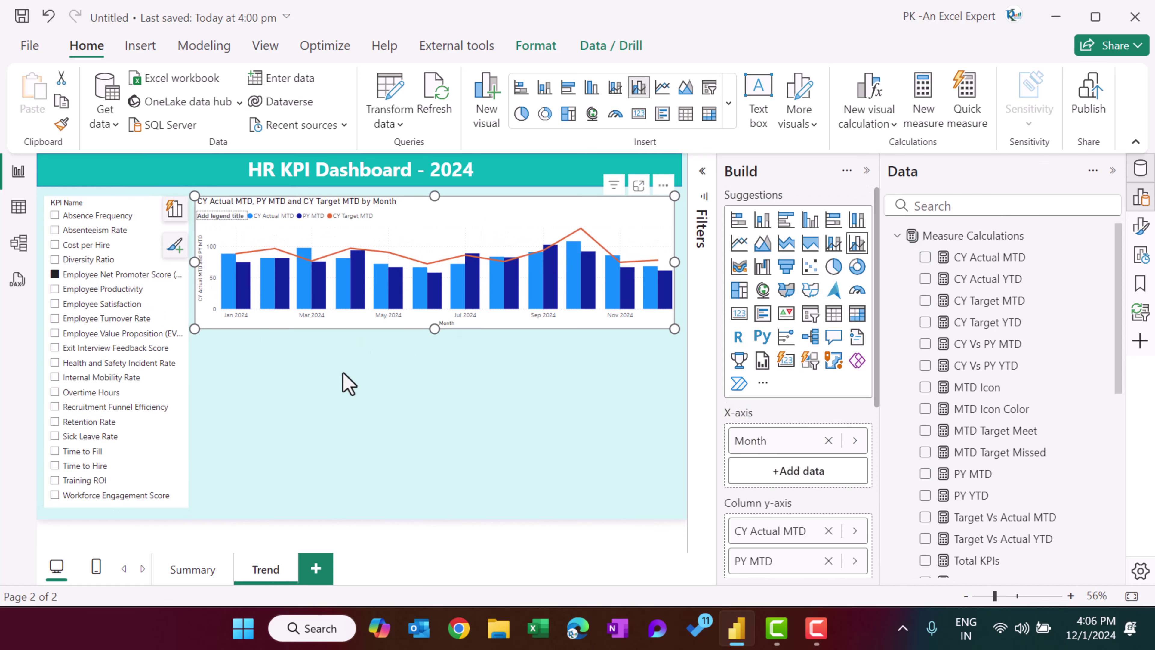
key("ctrl+c")
key("ctrl+v")
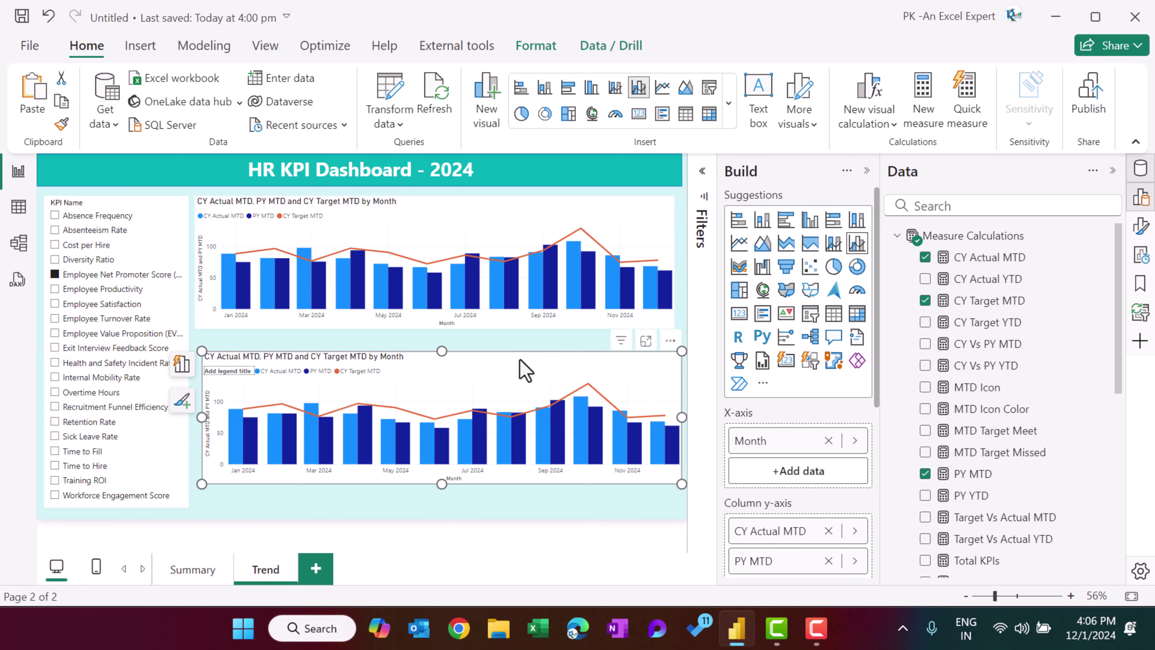
scroll(860, 491, "down", 3)
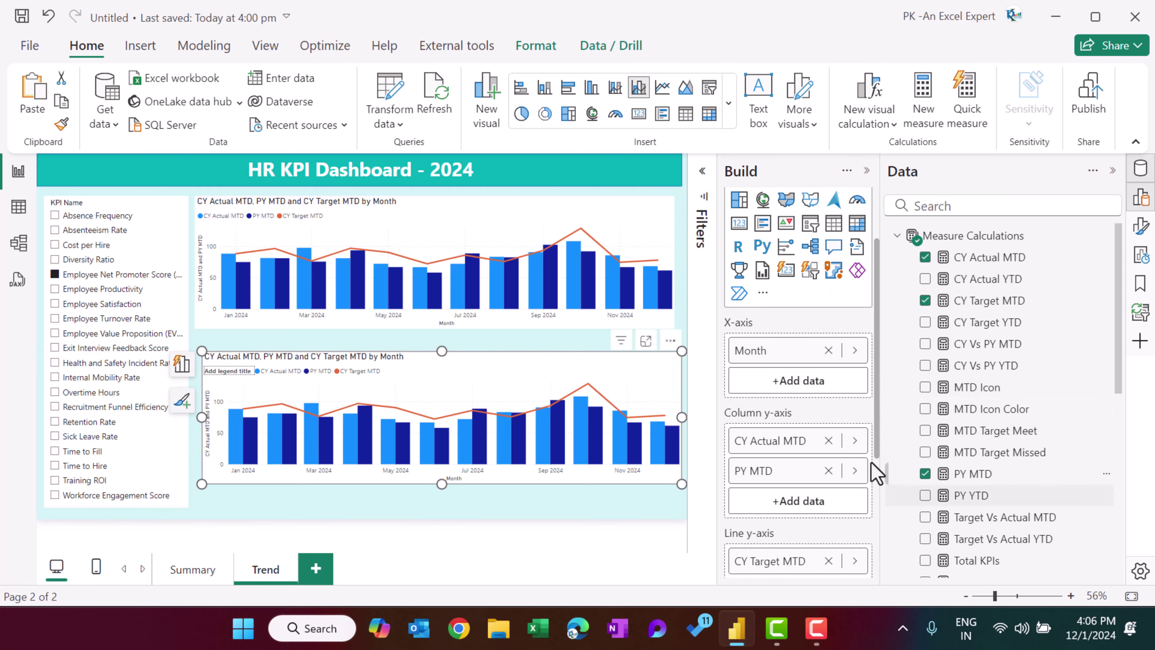
left_click(829, 467)
left_click(829, 441)
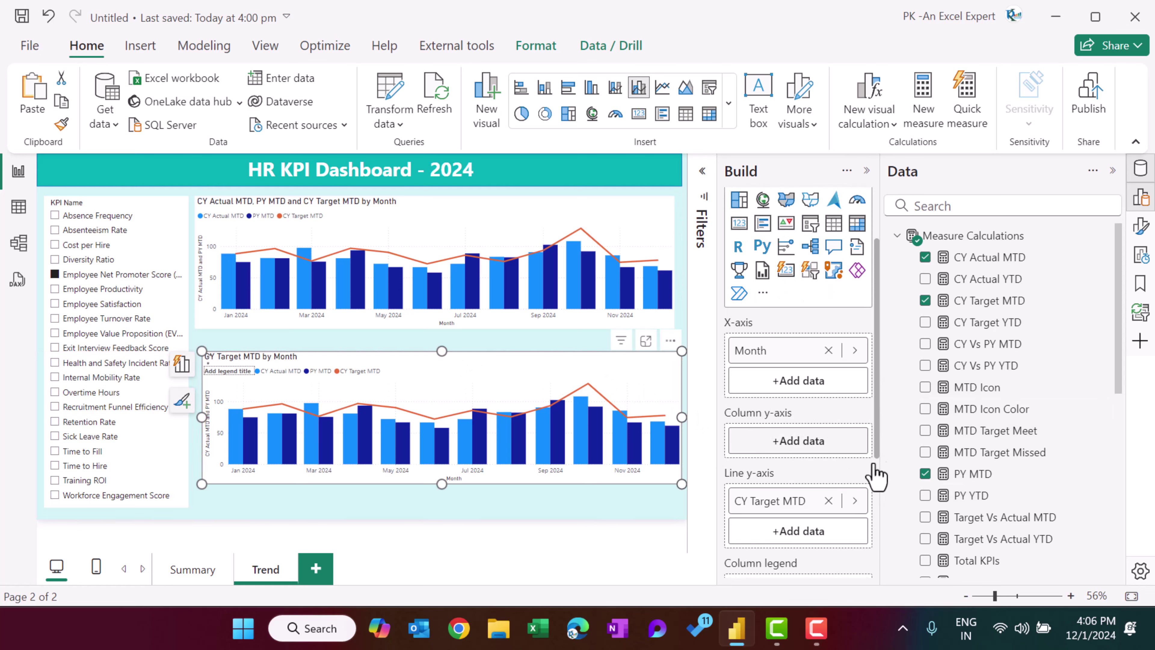
left_click(829, 501)
Give the copied chart CY Actual YTD and PY YTD as column y-axis and CY Target YTD as line y-axis.
scroll(989, 451, "down", 3)
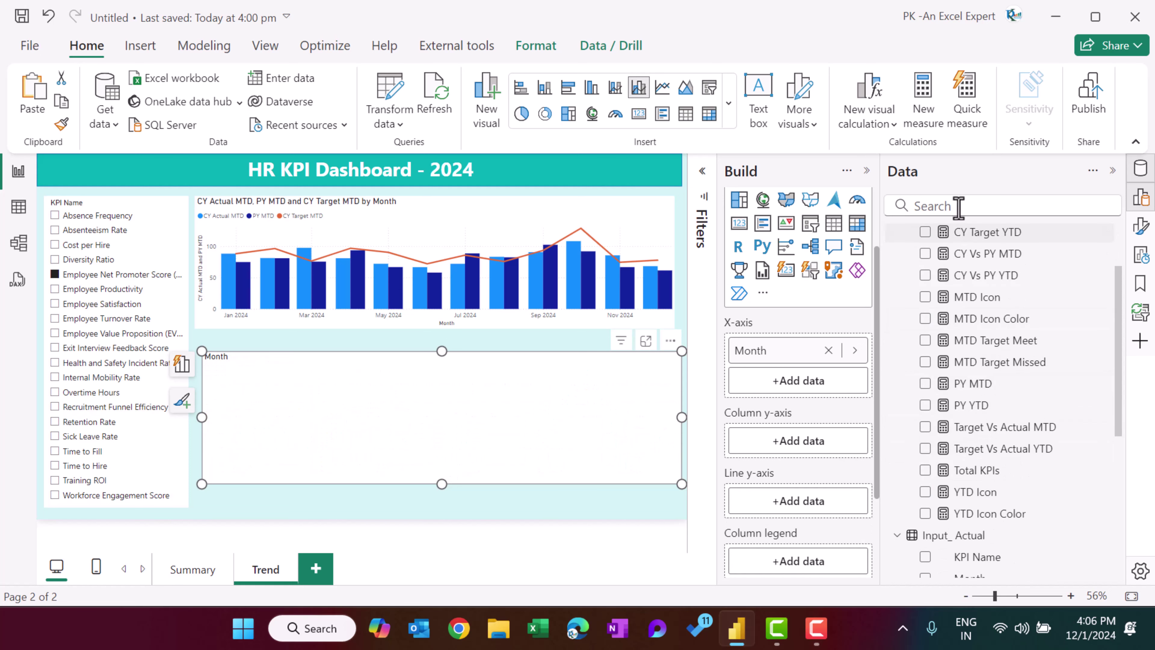
left_click(958, 205)
type("ytd")
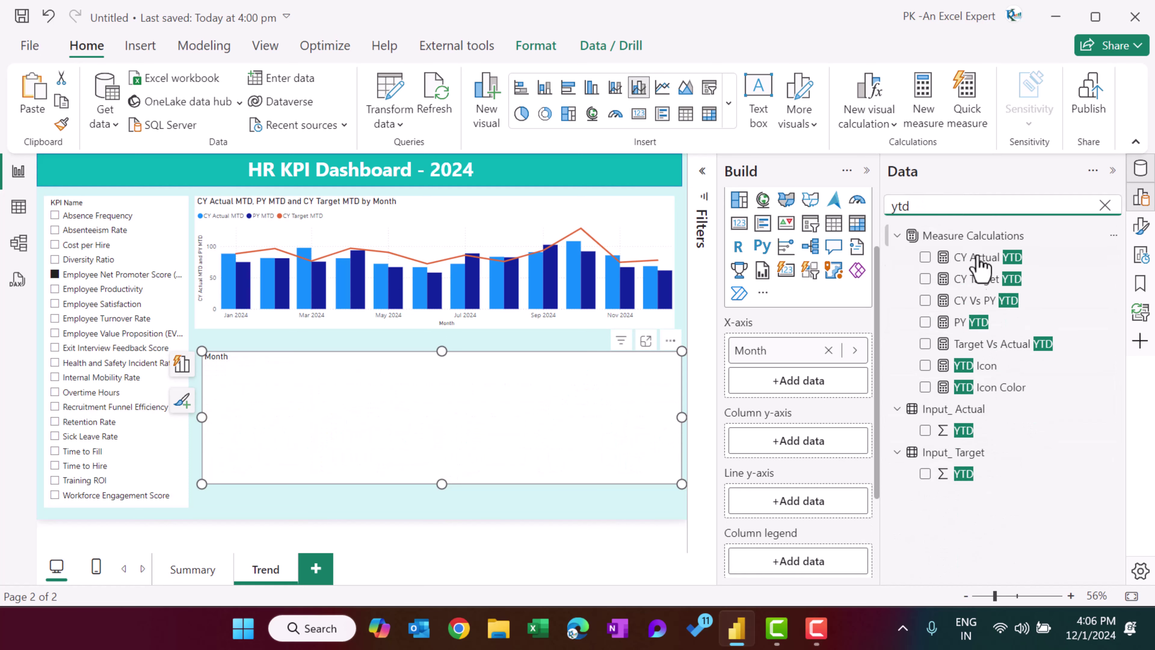
left_click_drag(978, 258, 821, 450)
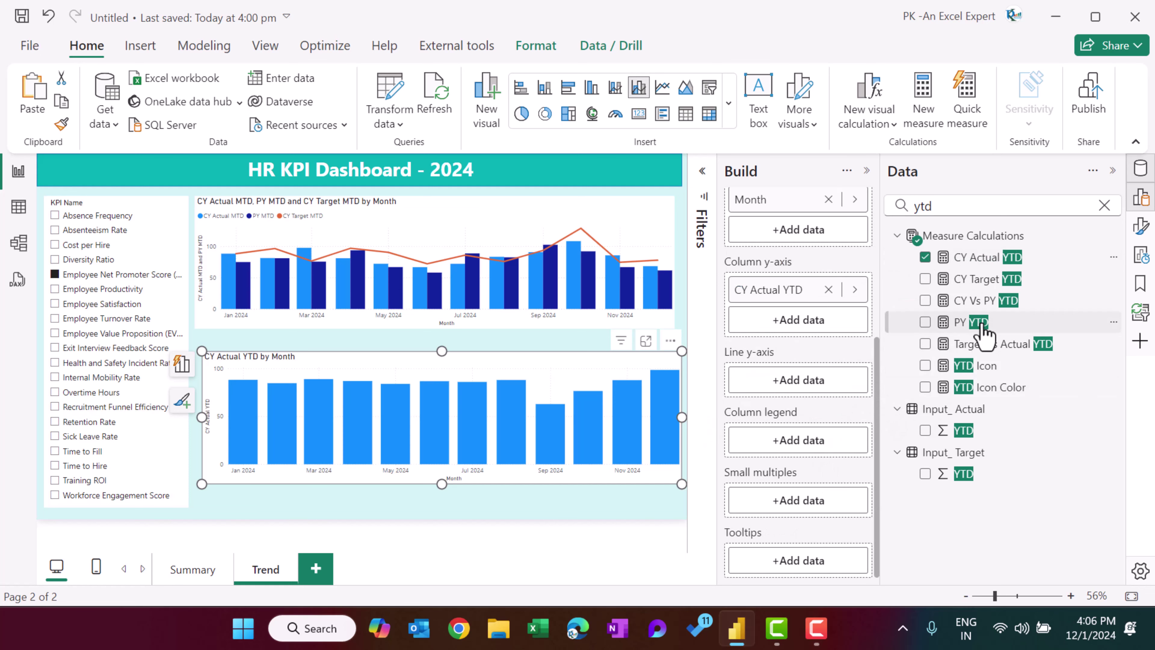
left_click_drag(981, 324, 814, 318)
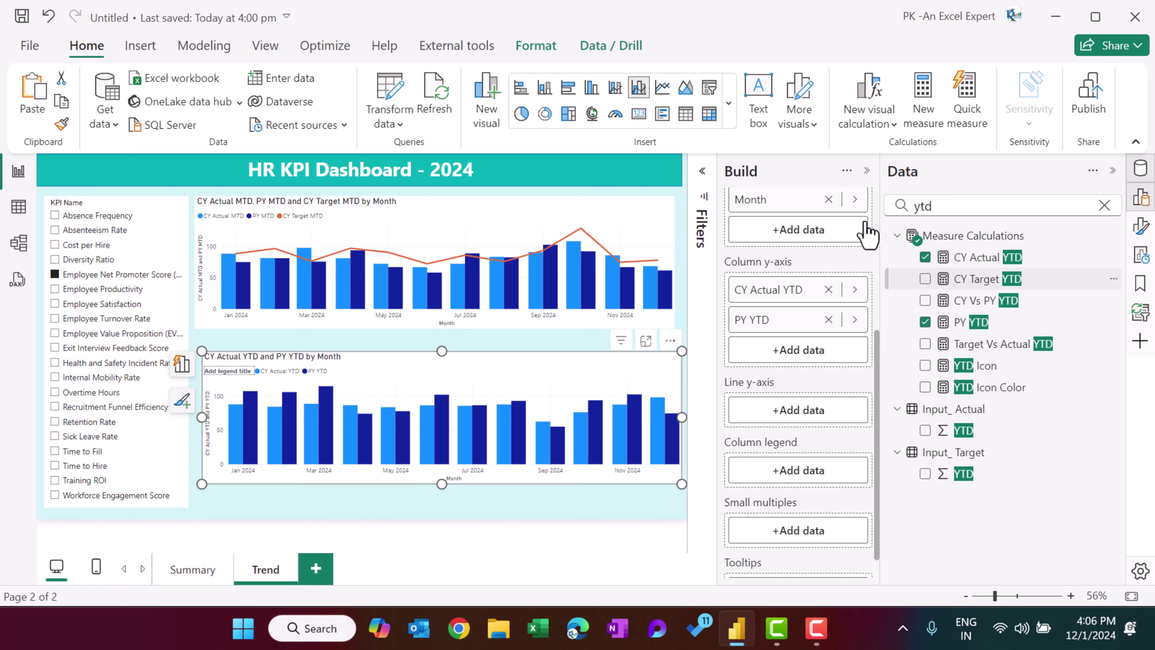
left_click(866, 172)
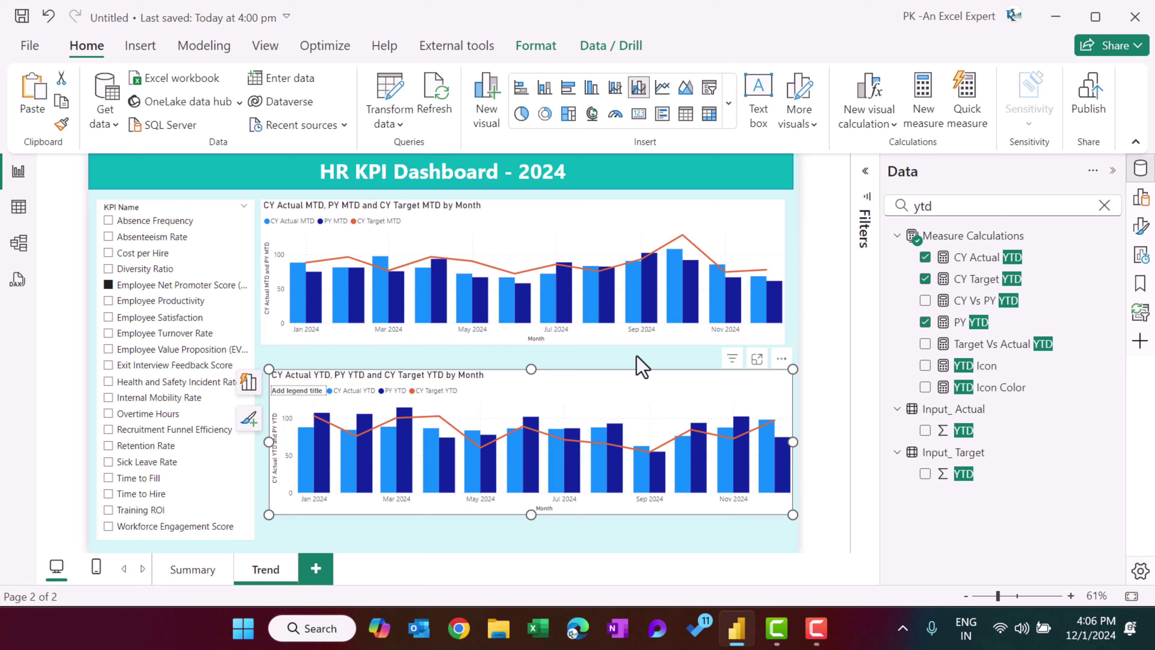
Duplicate the Trend page as KPI Definition and delete the charts, slicer and title text from the copy.
right_click(266, 569)
left_click(304, 469)
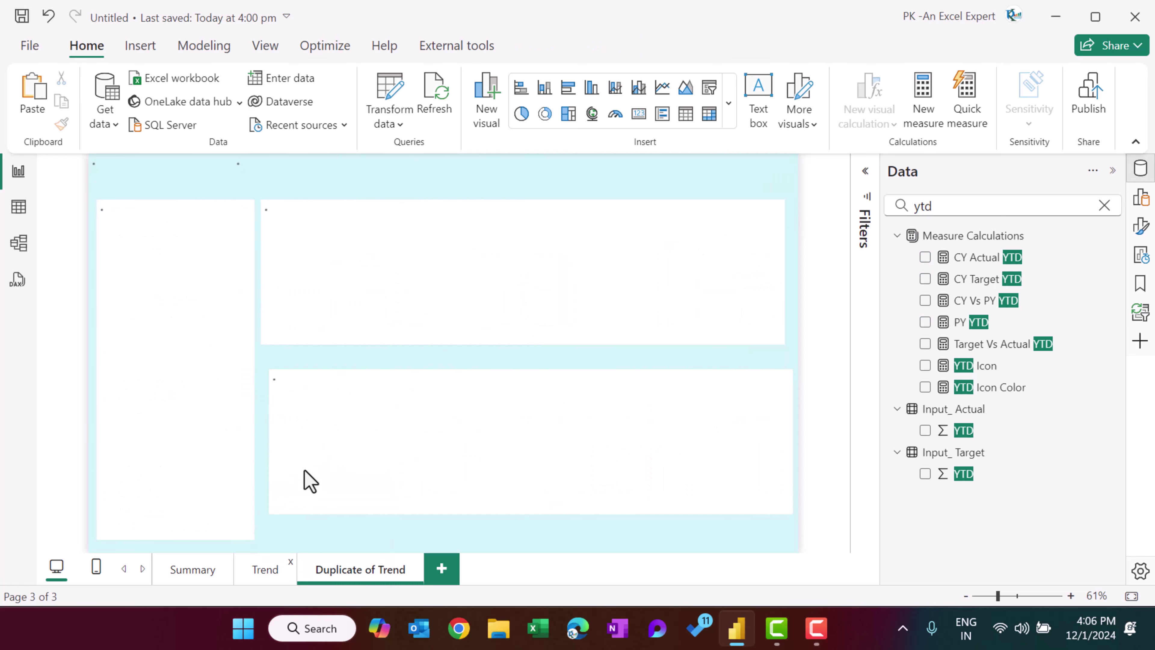
double_click(389, 569)
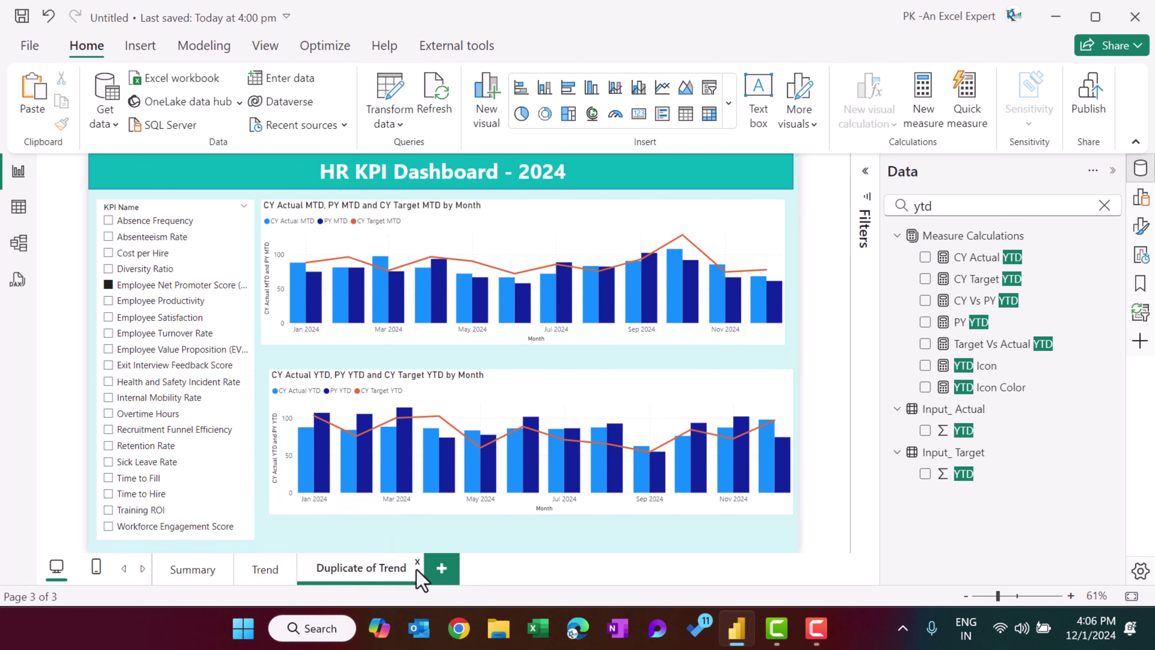
key("ctrl+a")
type("KPI Definition")
key("Return")
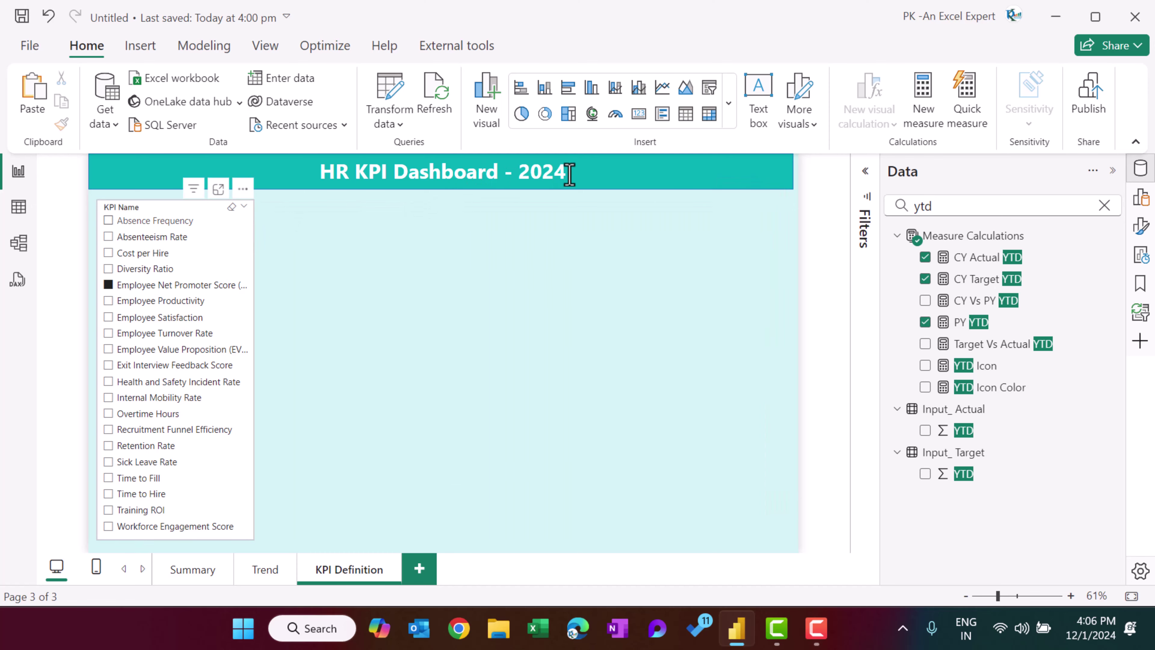
key("Delete")
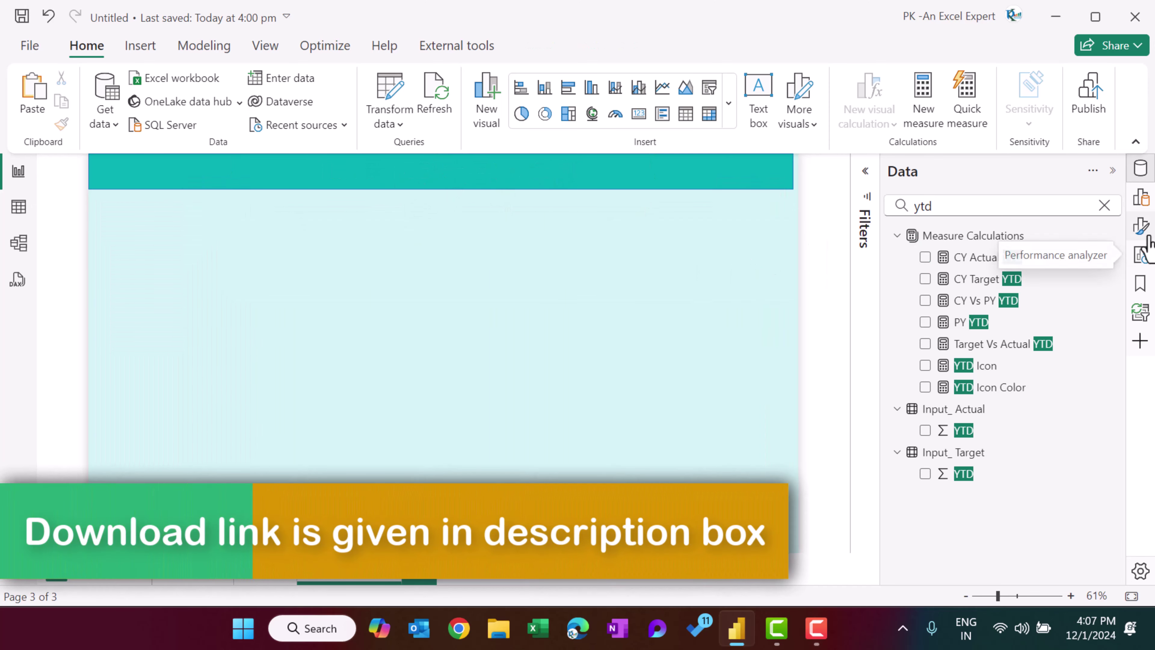
Place a card visual on the KPI Definition page showing KPI Name from the KPI Definition table.
left_click(1140, 197)
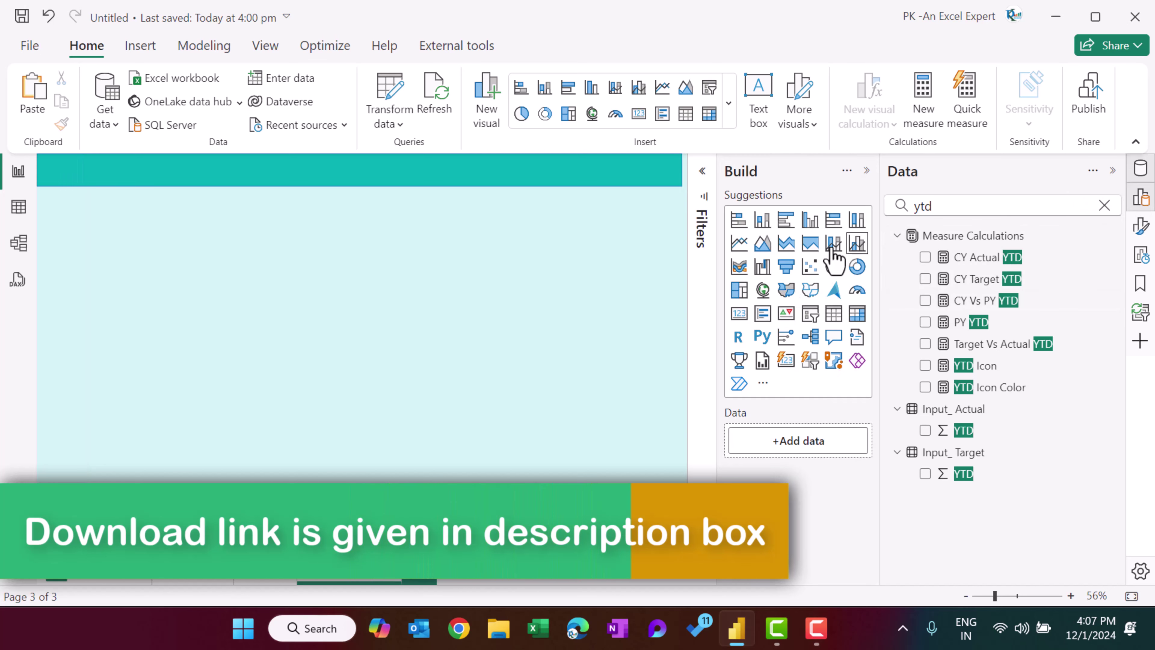
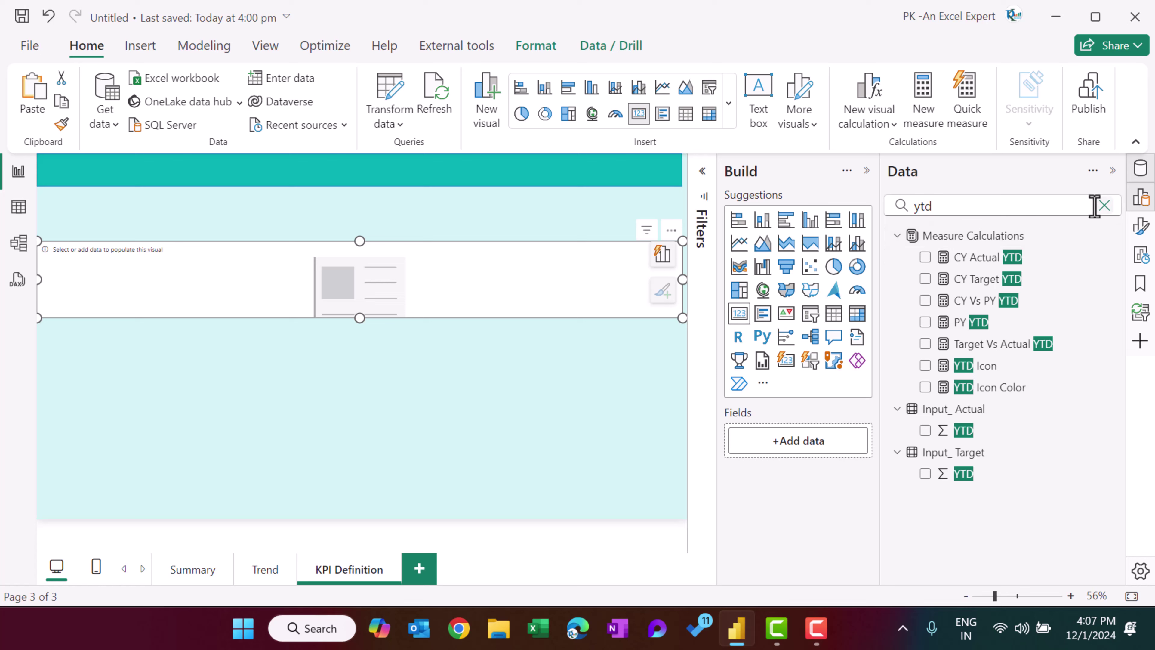
left_click(1104, 205)
scroll(987, 456, "down", 10)
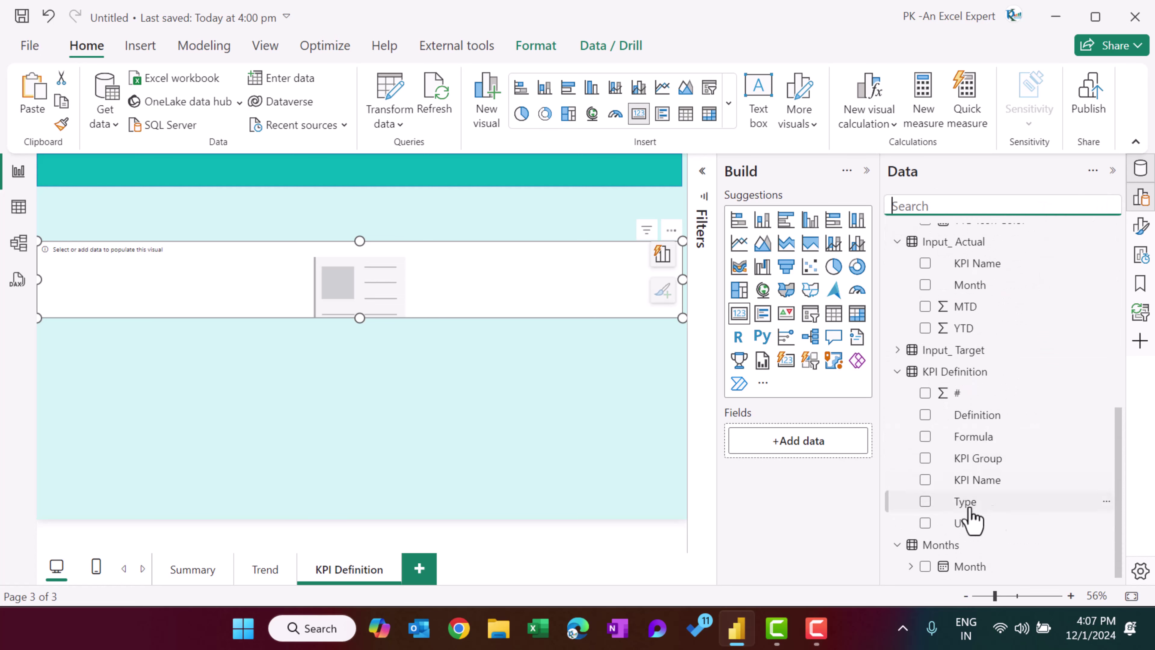
left_click(925, 479)
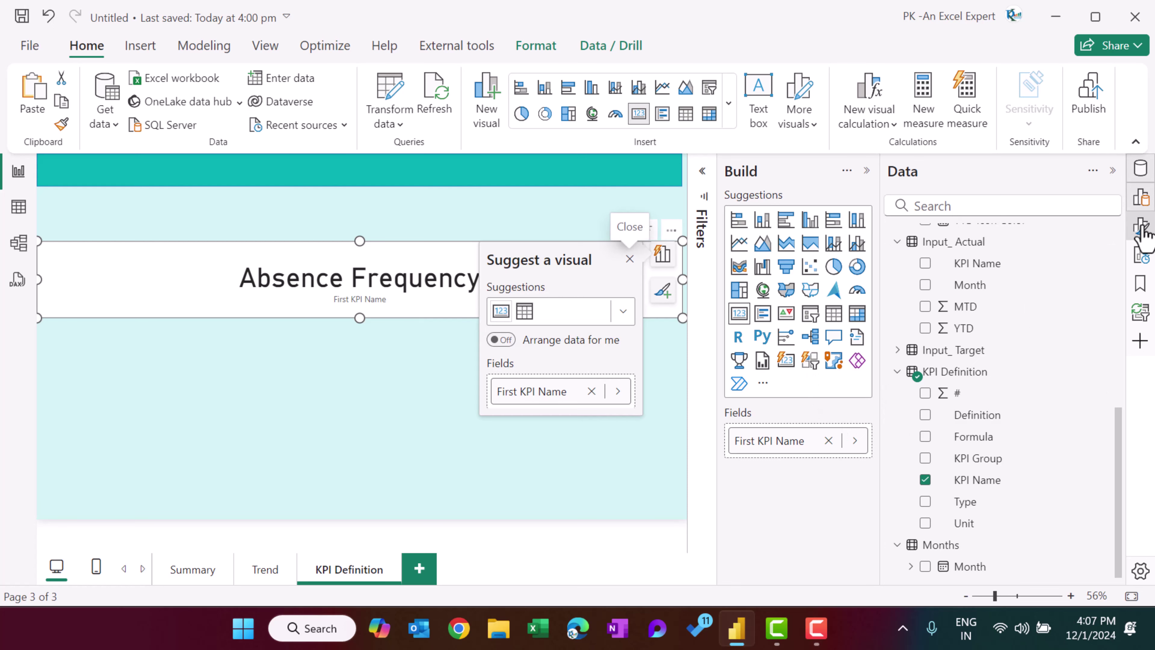
Turn off the card's category label and move the card up over the header band.
left_click(1142, 226)
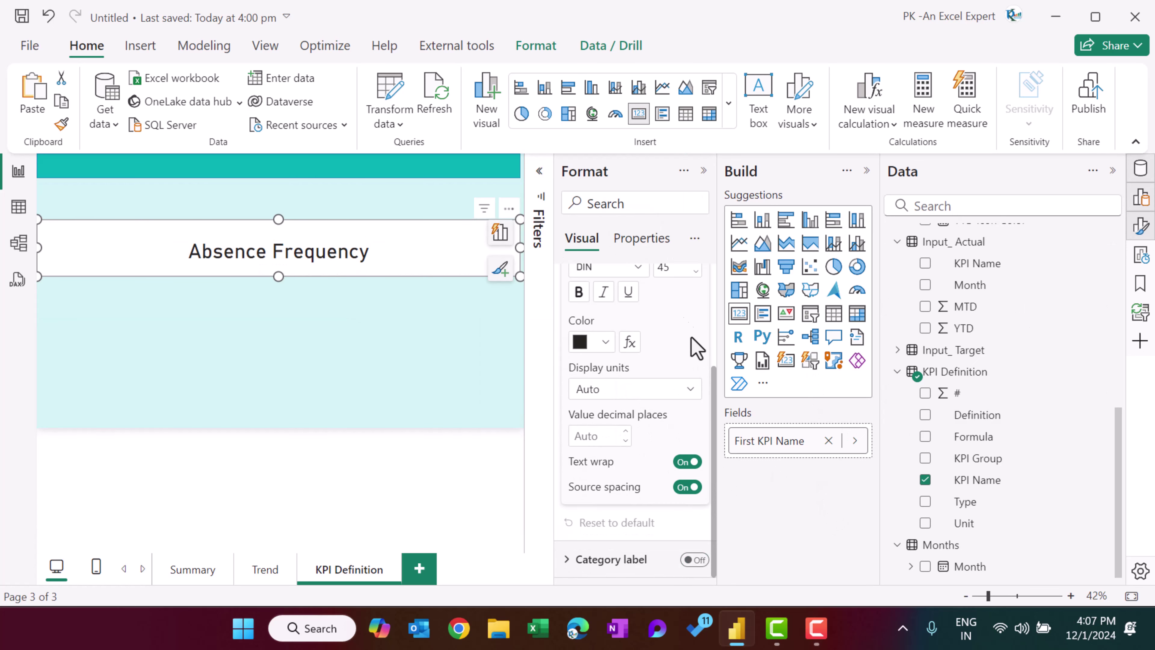
left_click(704, 170)
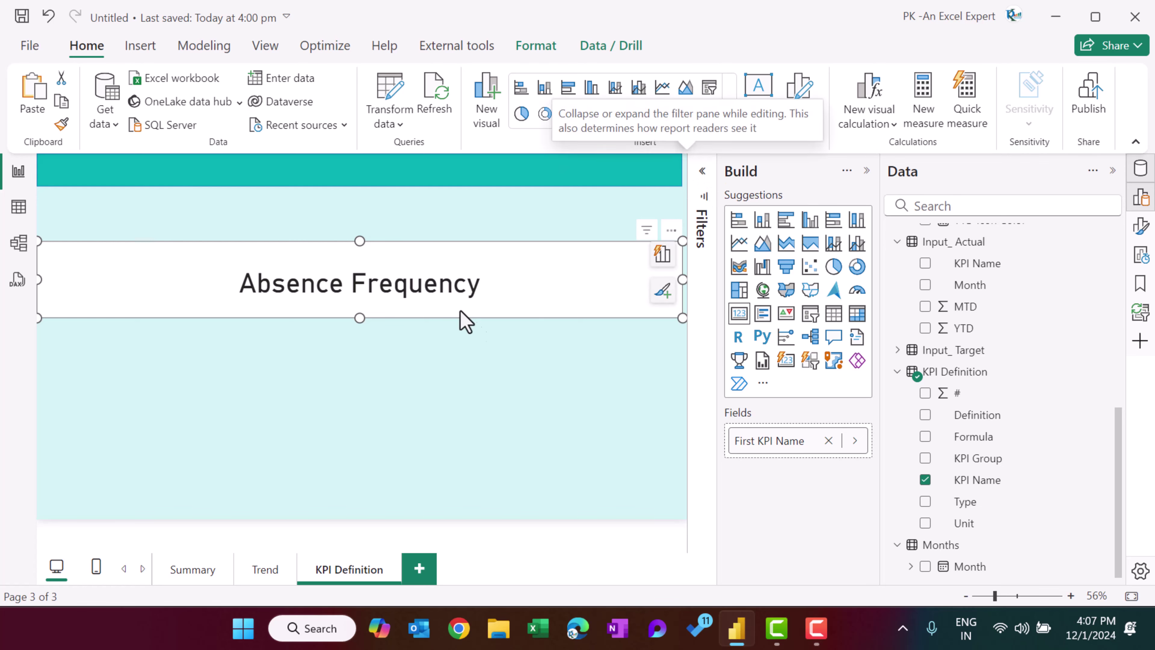
scroll(462, 320, "down", 2)
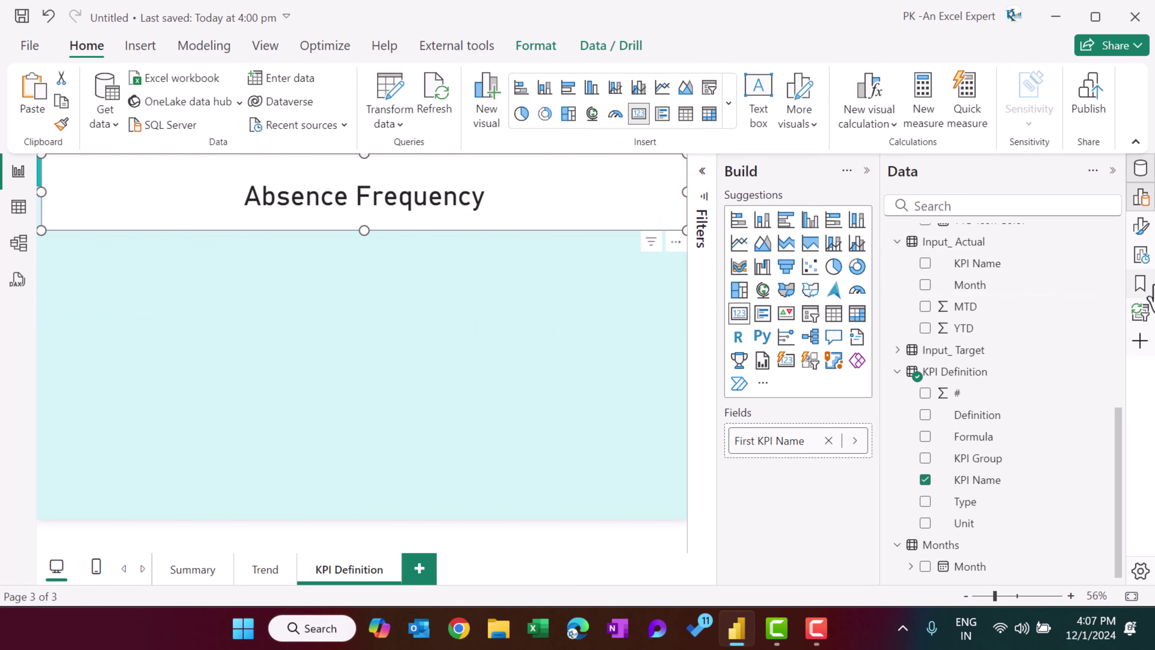
Turn off the background of the KPI Name card.
left_click(1143, 230)
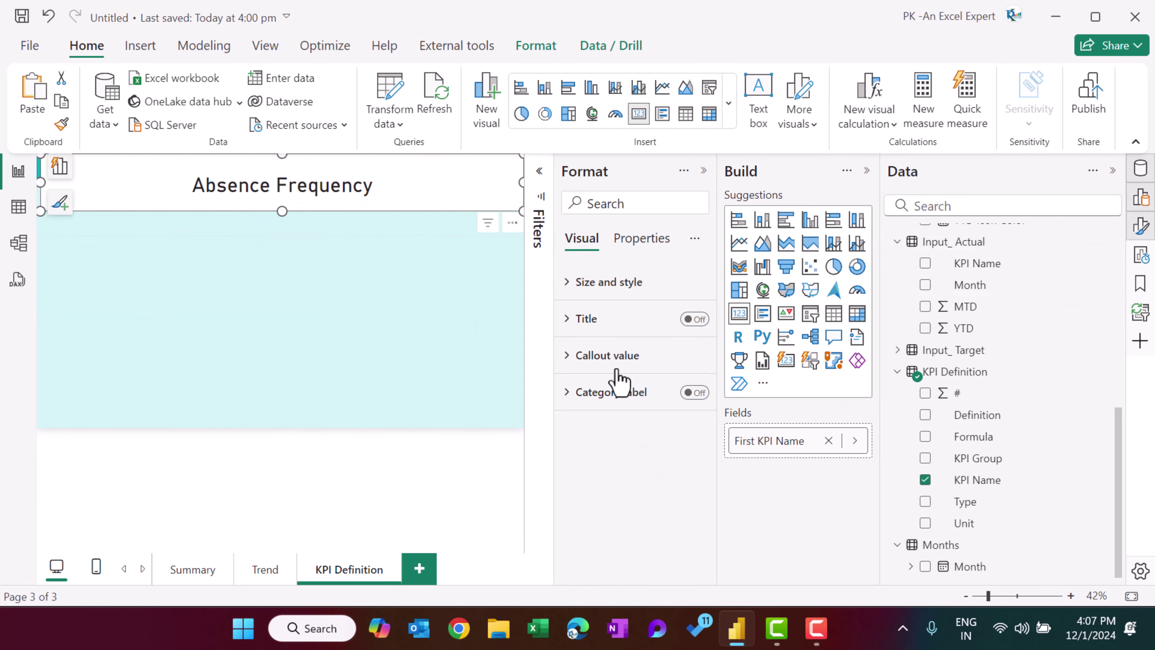
left_click(612, 284)
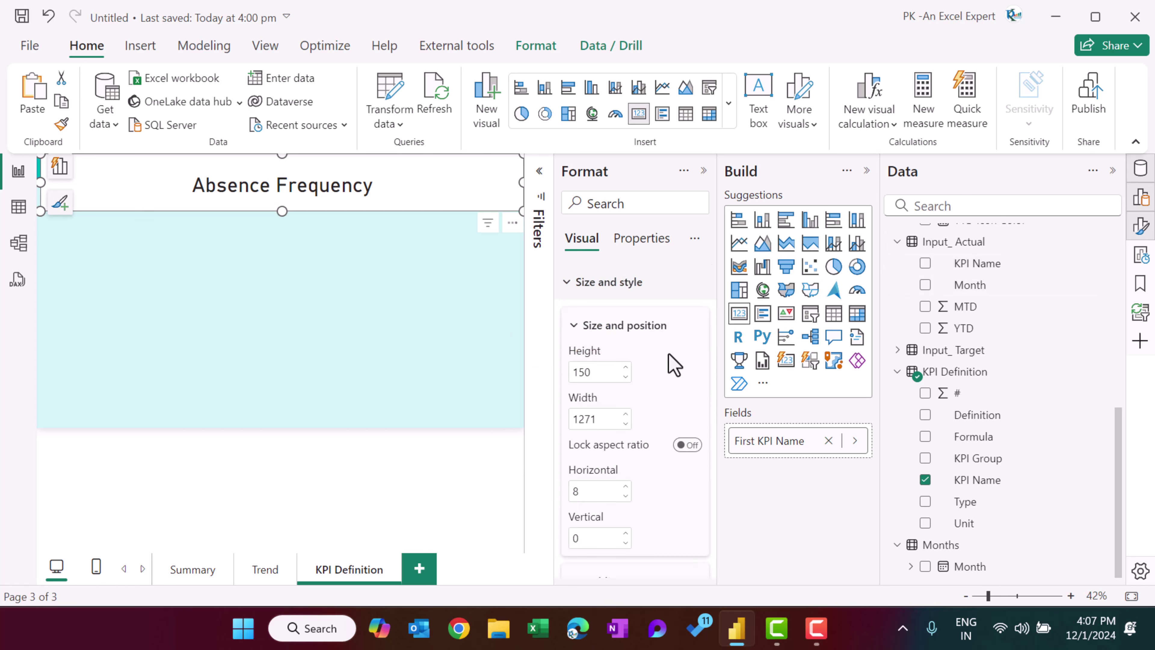
scroll(673, 364, "down", 5)
left_click(686, 327)
scroll(650, 497, "up", 3)
scroll(645, 496, "down", 3)
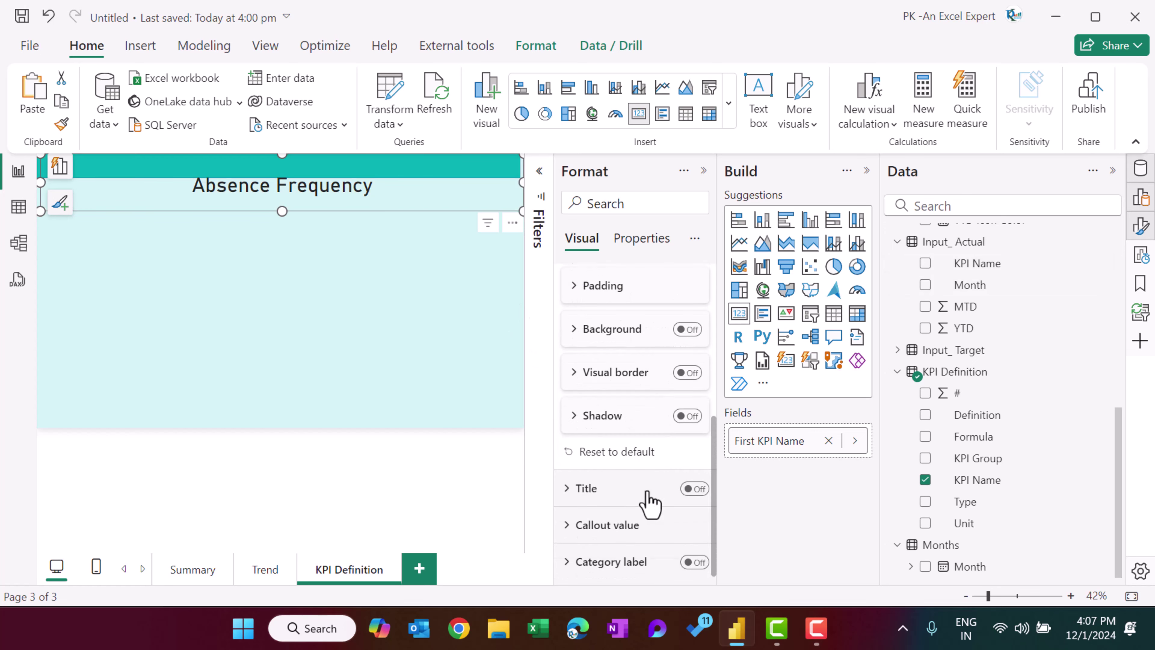
Format the card's callout value as smaller, white bold text and reduce the card's height to fit the header band.
left_click(634, 523)
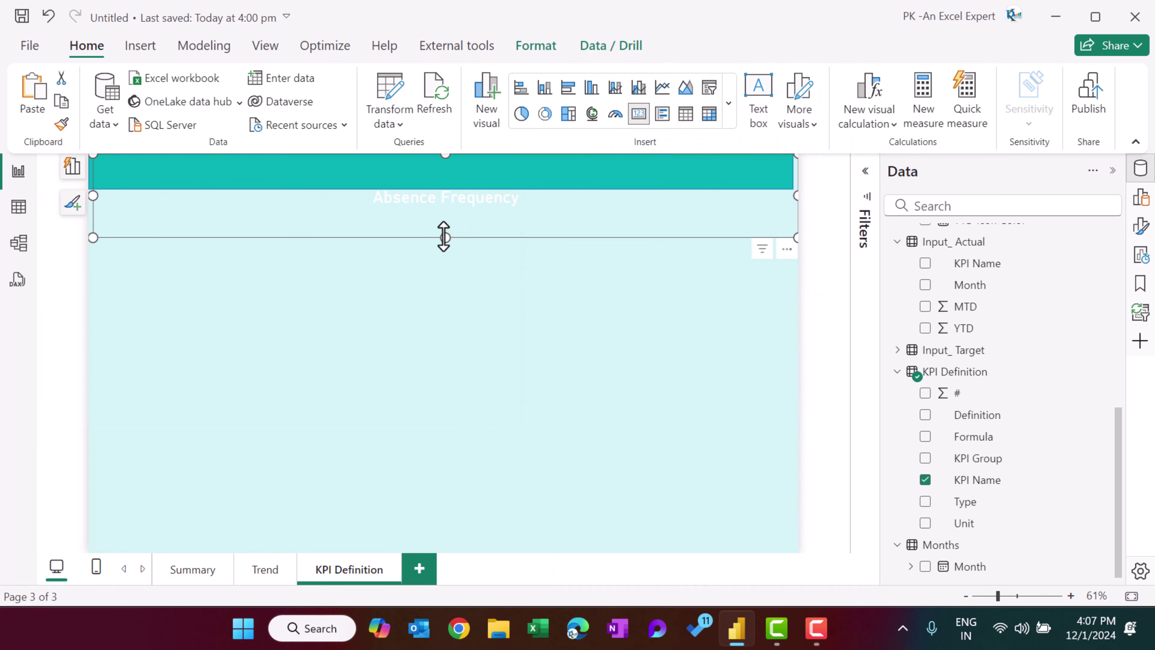
left_click_drag(444, 237, 456, 194)
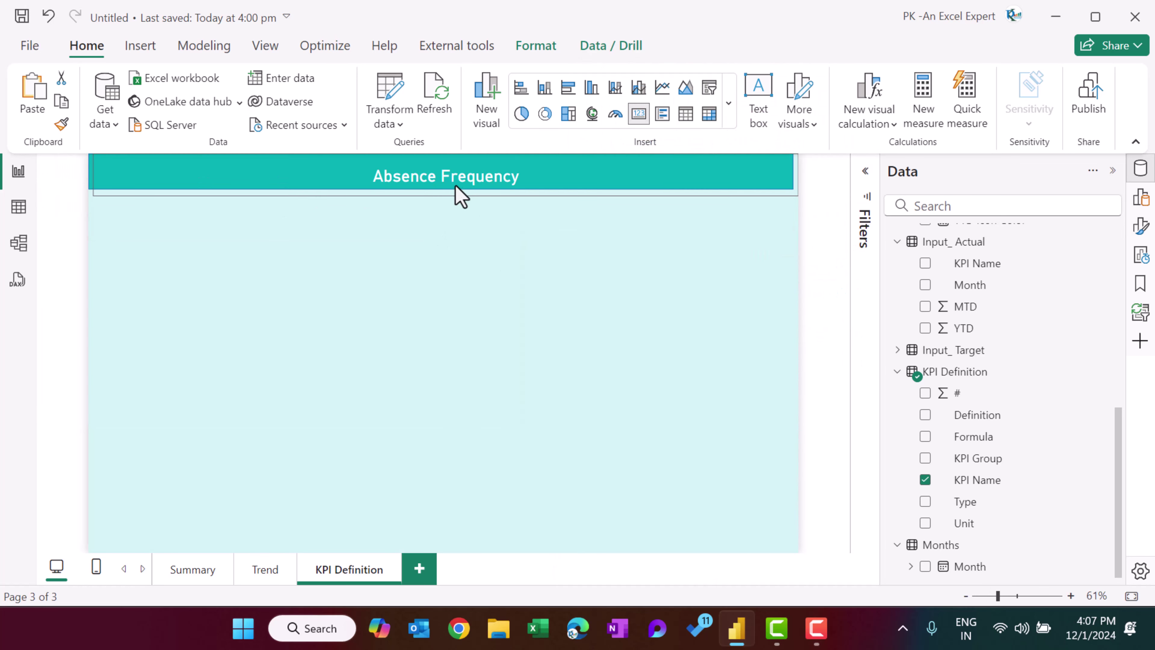
Insert a text box on the KPI Definition page with the label "KPI Group :".
left_click(568, 252)
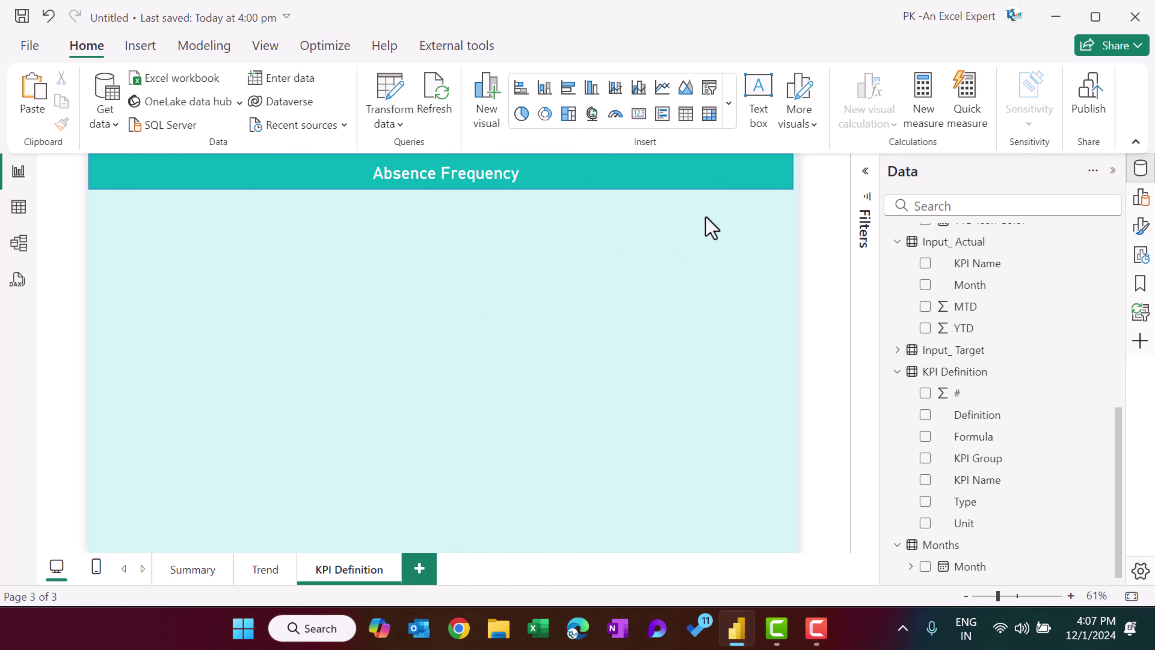
left_click(759, 97)
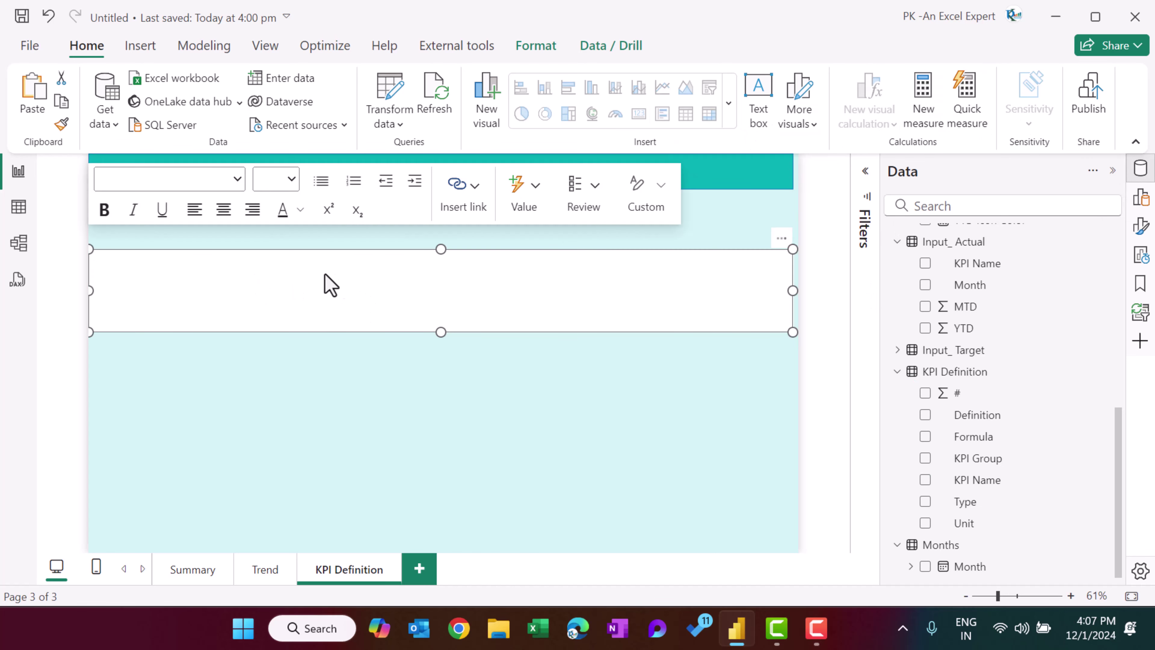
type("KPI")
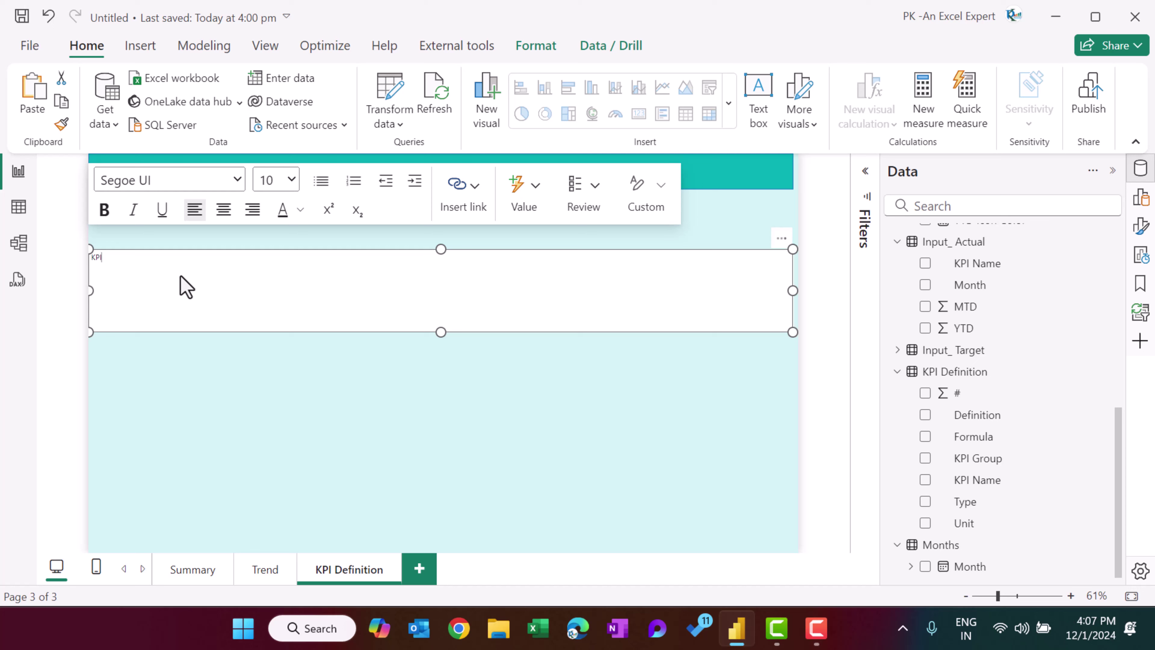
type(" Group :")
Add a dynamic value based on KPI group after the "KPI Group :" label and save it.
left_click(529, 198)
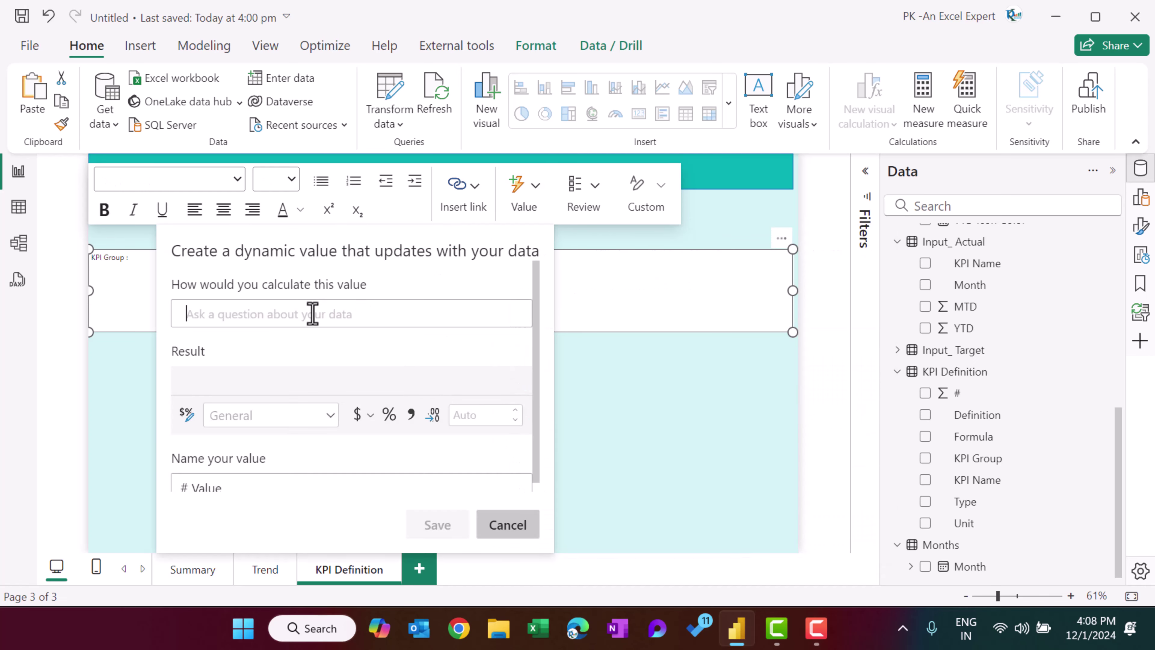
type("KPI group")
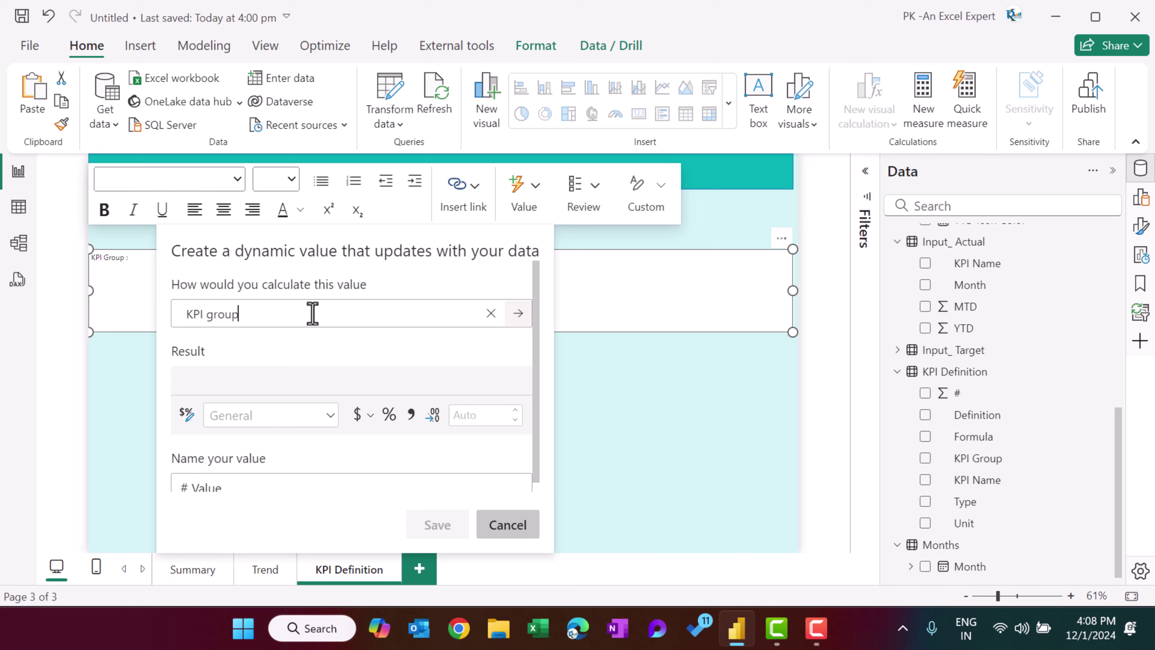
left_click(356, 478)
key("BackSpace")
left_click(322, 314)
type("k")
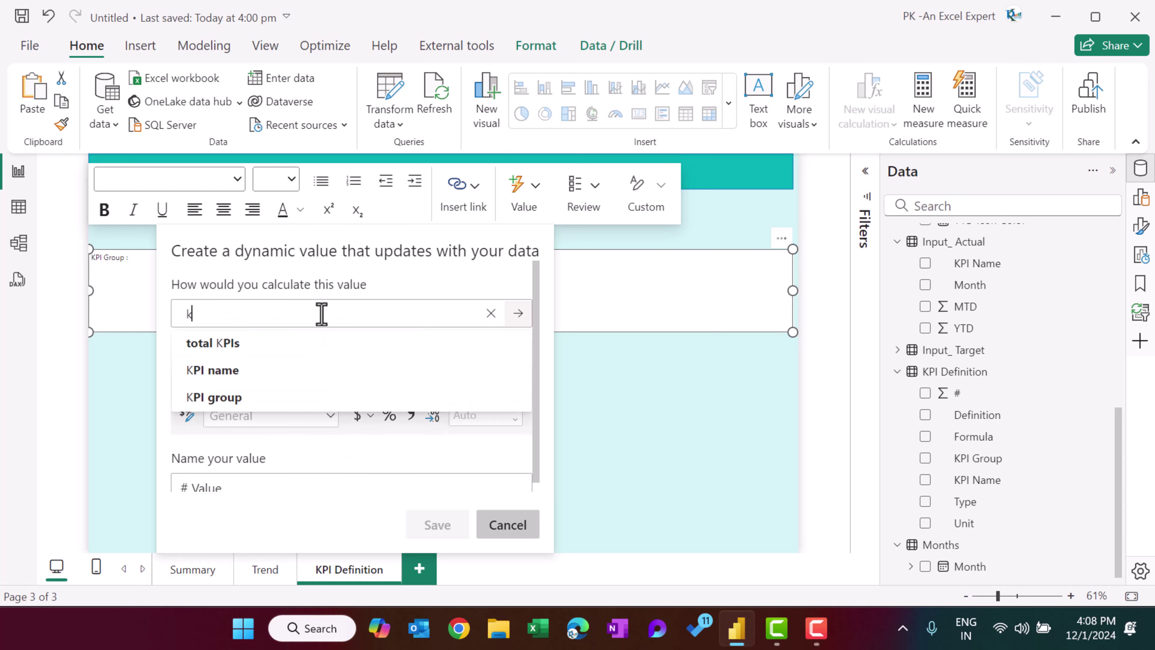
key("BackSpace")
type("k")
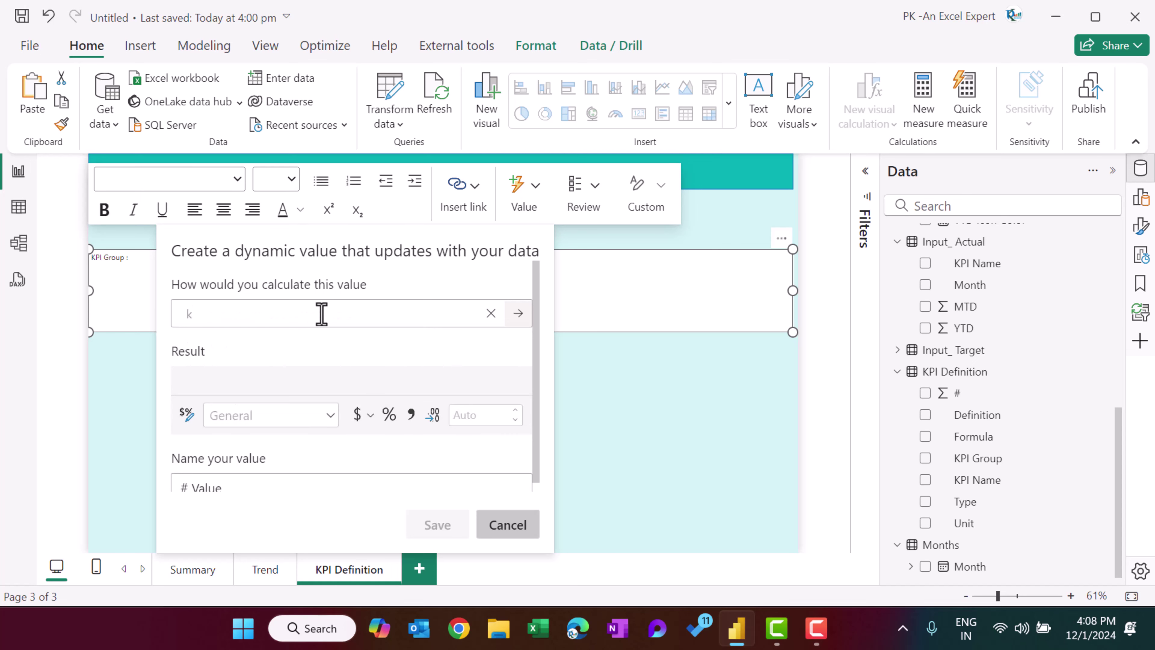
left_click(242, 362)
key("Return")
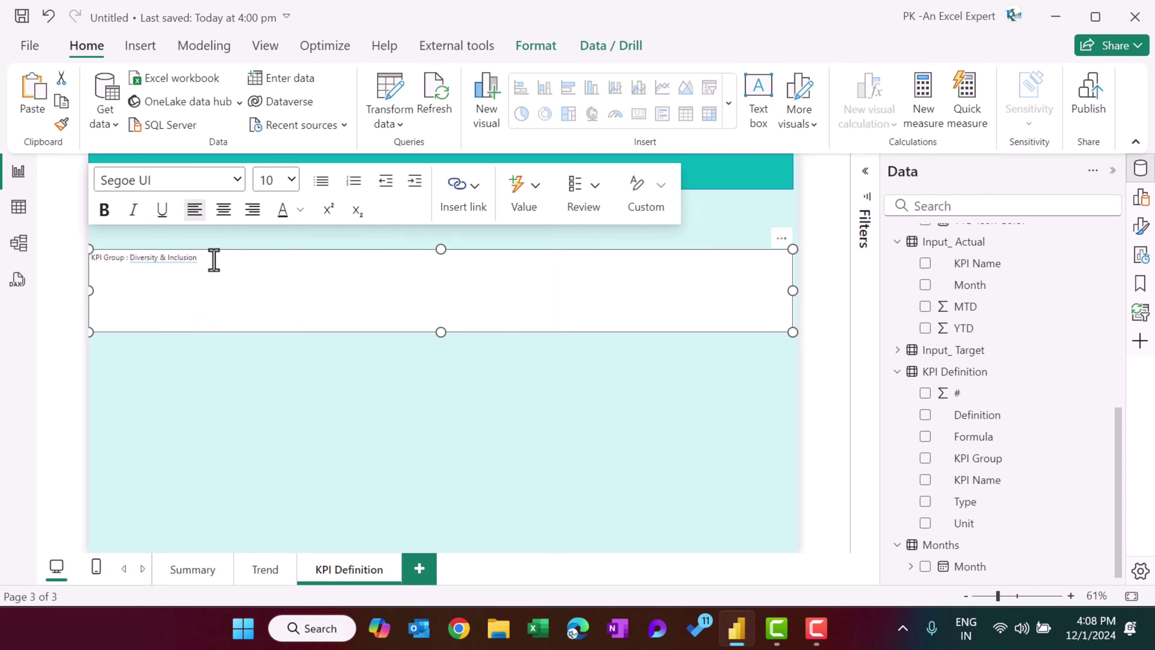
Format the KPI Group text box with size 20 text and no background, and shrink it to fit its single line.
key("ctrl+a")
left_click(235, 183)
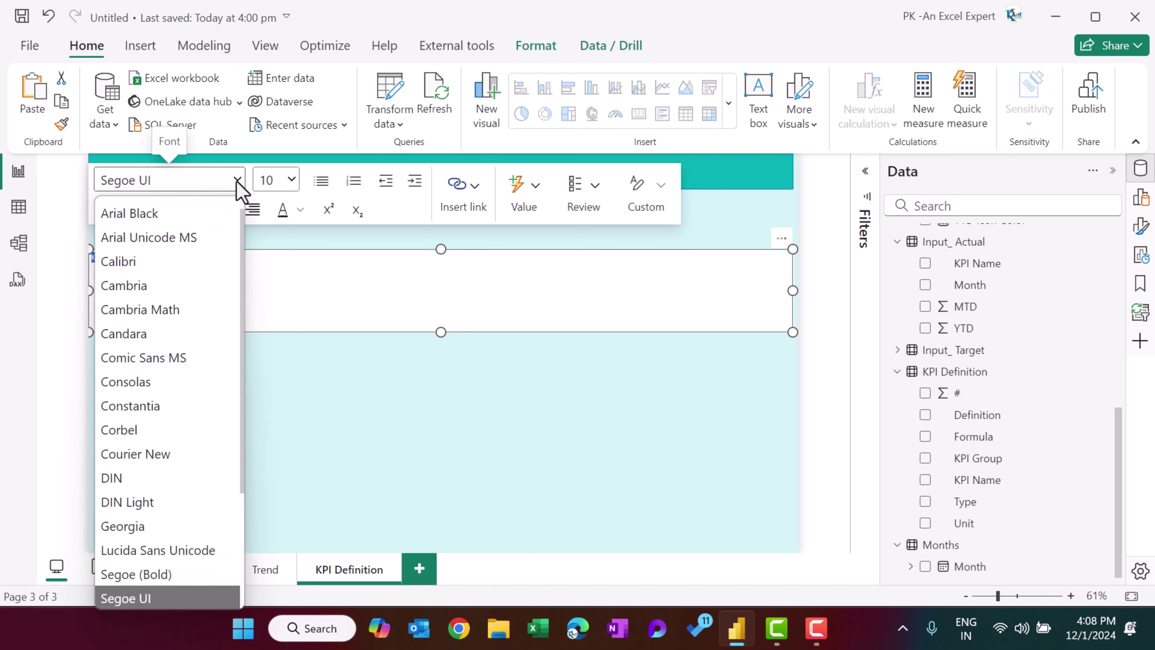
left_click(286, 181)
left_click(273, 430)
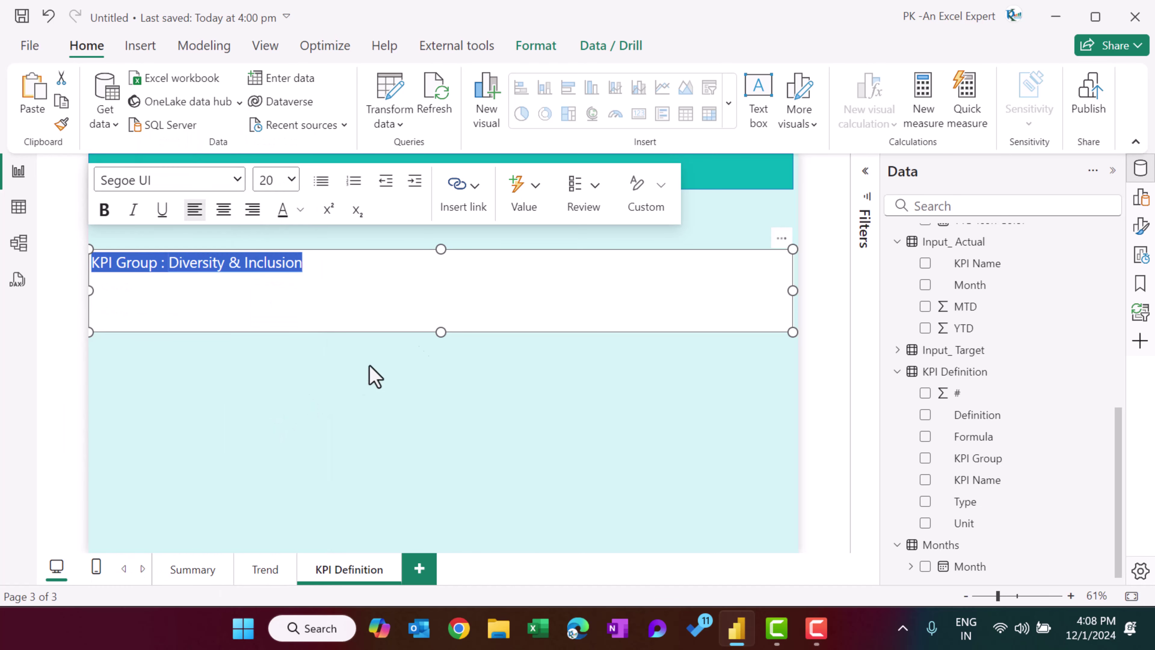
left_click_drag(791, 332, 385, 287)
left_click(353, 288)
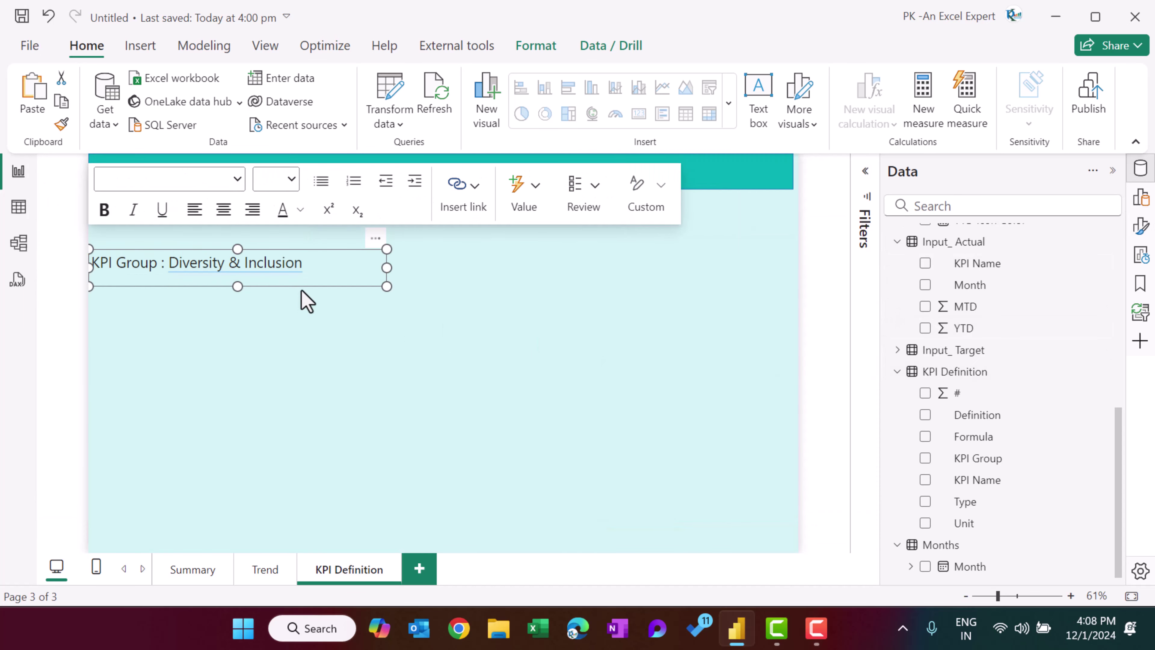
Move the KPI Group text box just under the header band, place a copy beside it and relabel the copy "Unit :".
left_click_drag(308, 286, 511, 272)
key("ctrl+v")
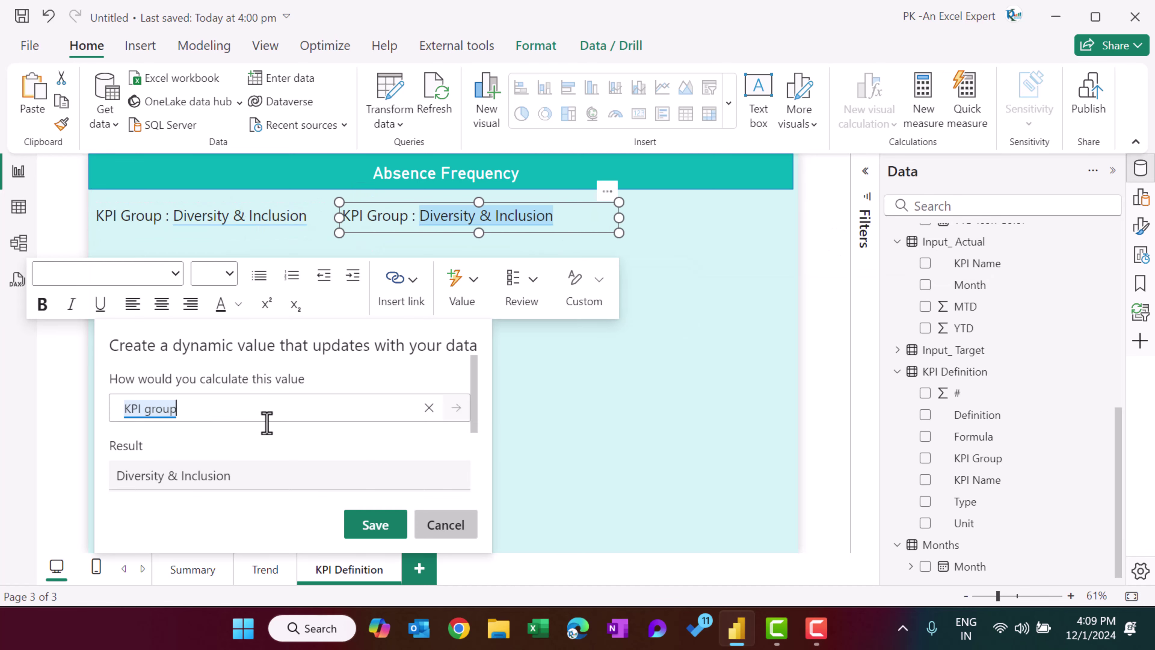
left_click_drag(408, 216, 343, 215)
type("T")
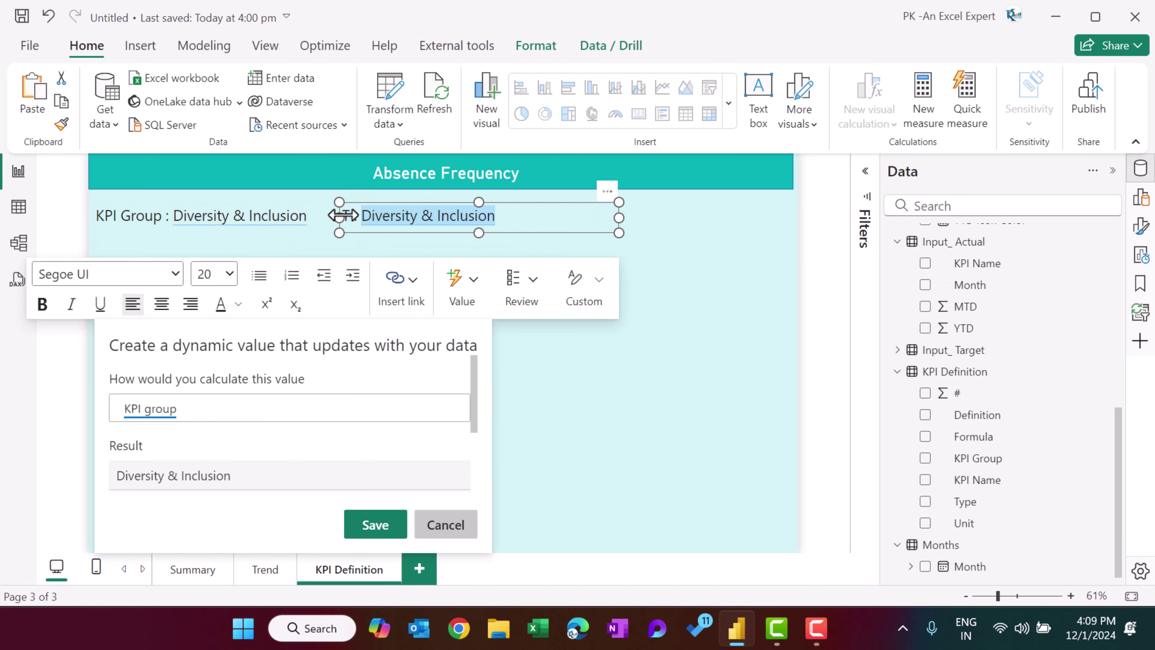
key("BackSpace")
type("UNIt")
key("BackSpace")
key("BackSpace")
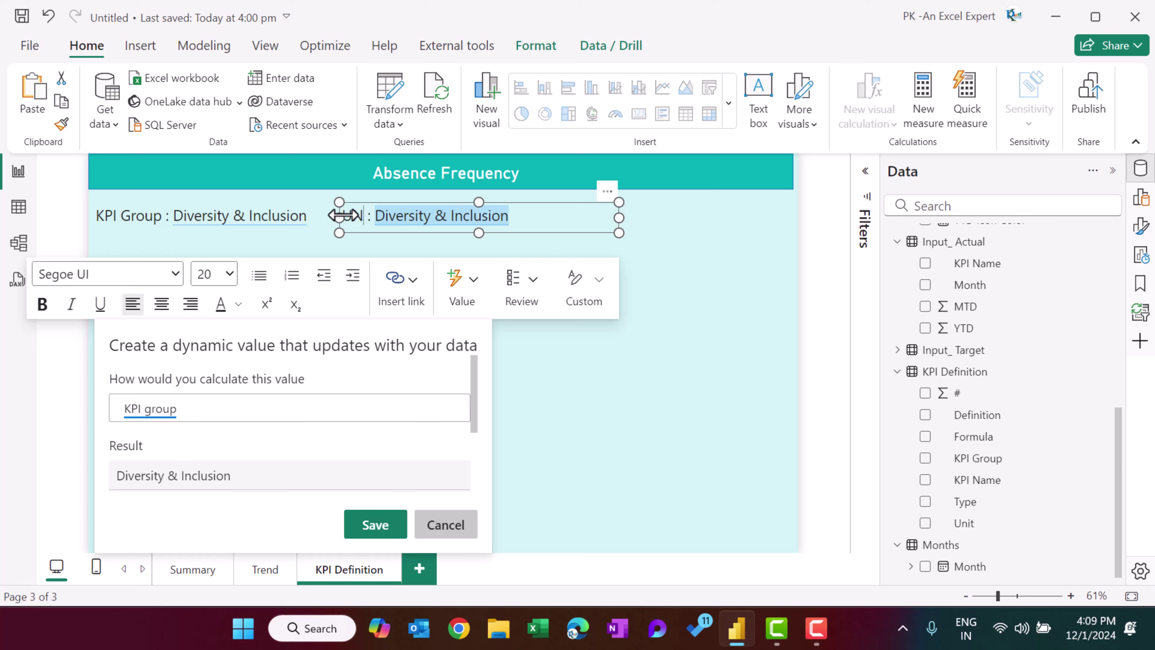
key("BackSpace")
type("nit")
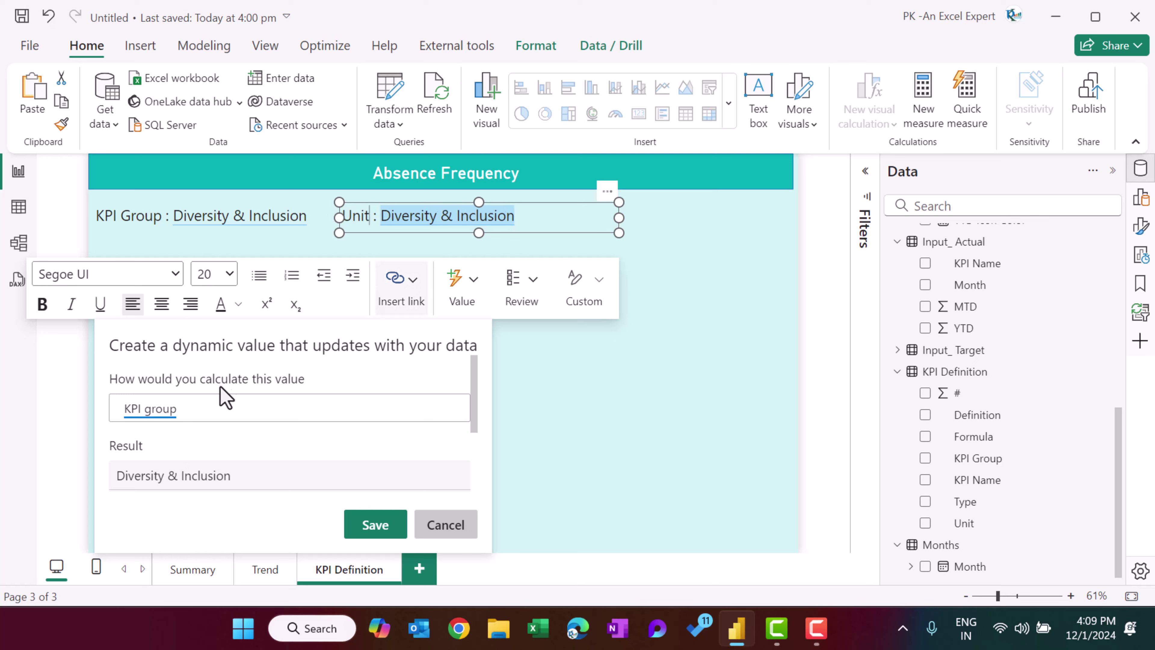
Change the dynamic value in the Unit text box to Unit and save it.
left_click(220, 401)
type("Unit")
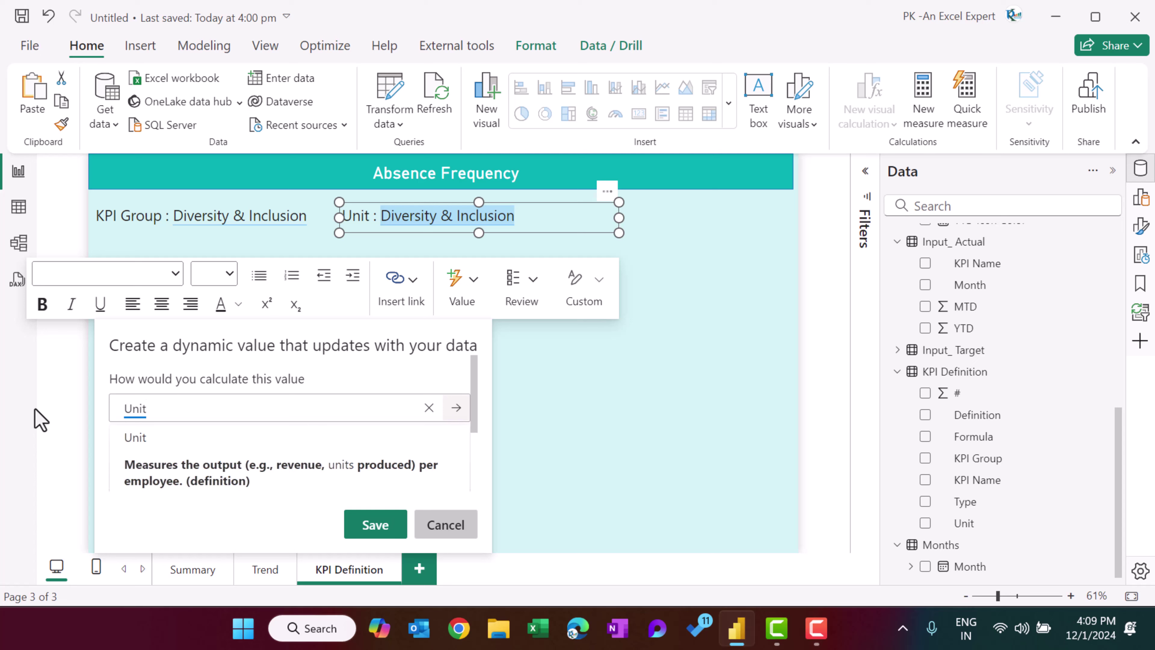
left_click(144, 438)
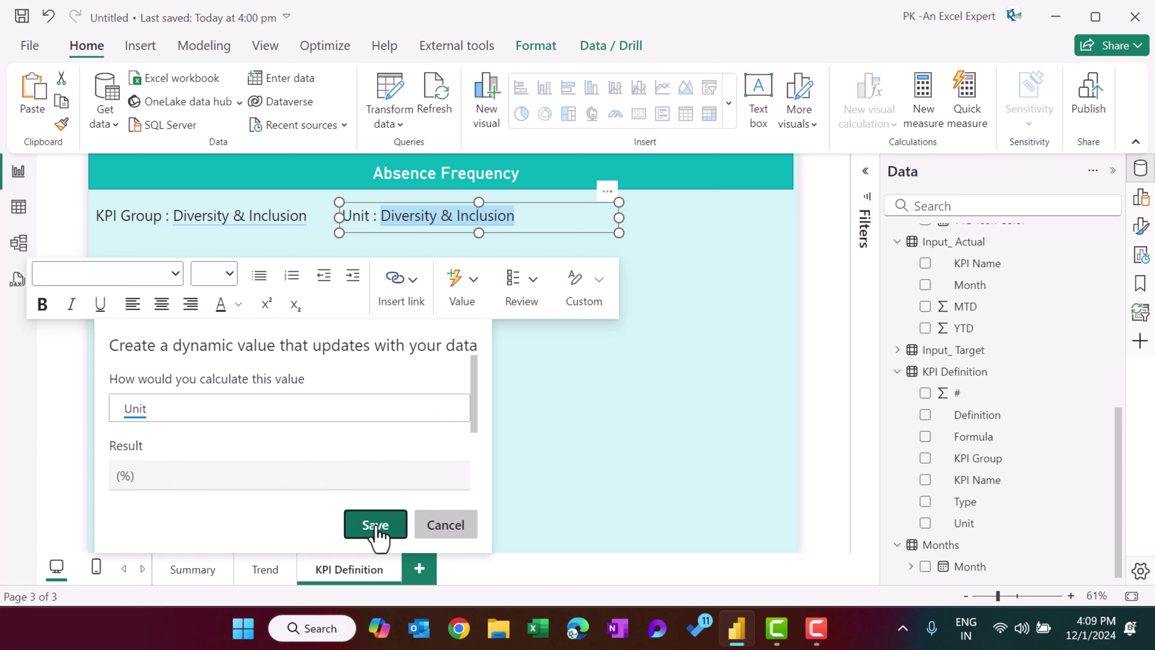
left_click(374, 527)
left_click(636, 233)
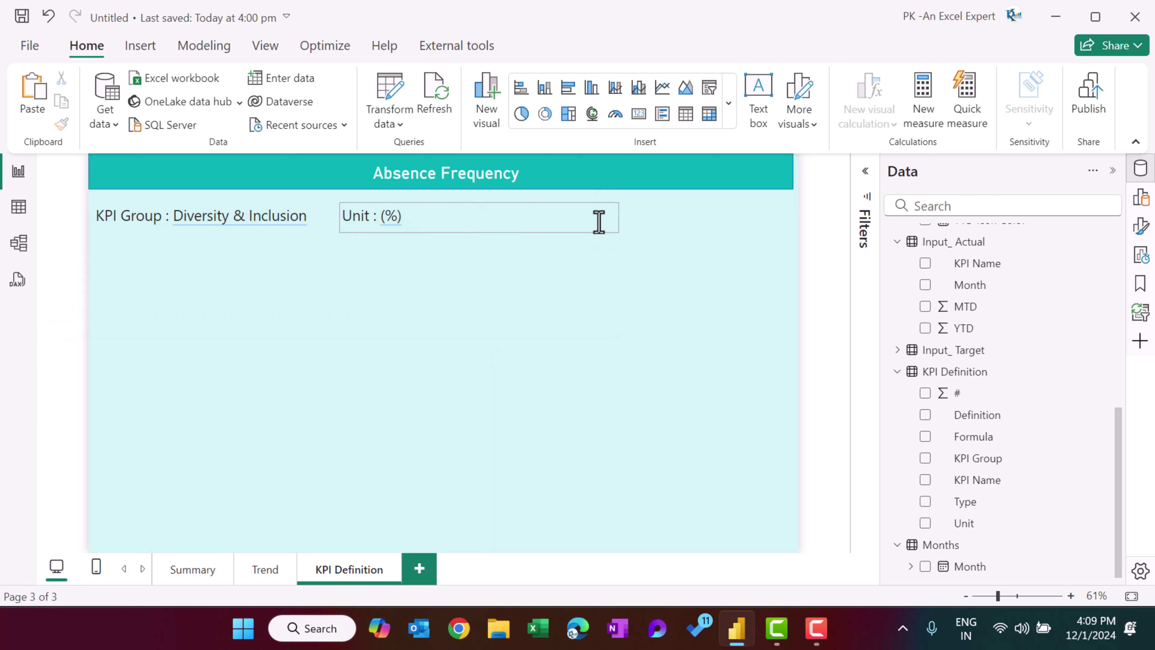
Narrow the Unit text box to fit its text more closely.
left_click(615, 220)
left_click_drag(617, 218, 428, 223)
left_click(564, 216)
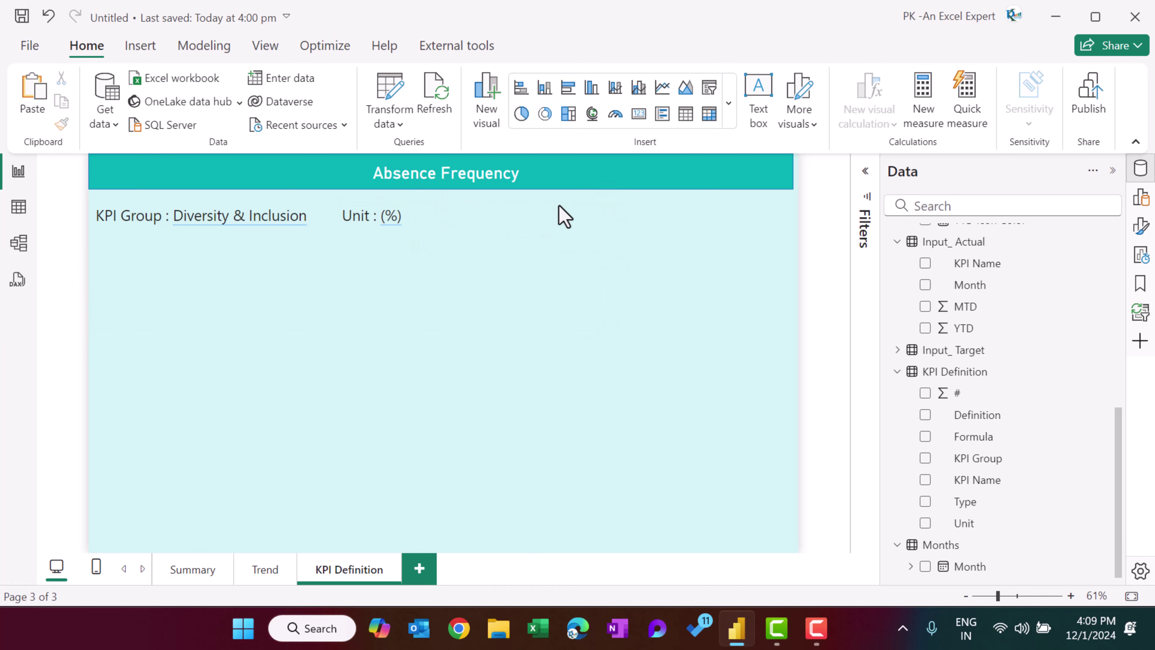
Copy the Unit text box to the far end of the same row and replace the copy's text with "Type:".
left_click(423, 230)
left_click_drag(422, 243, 761, 231)
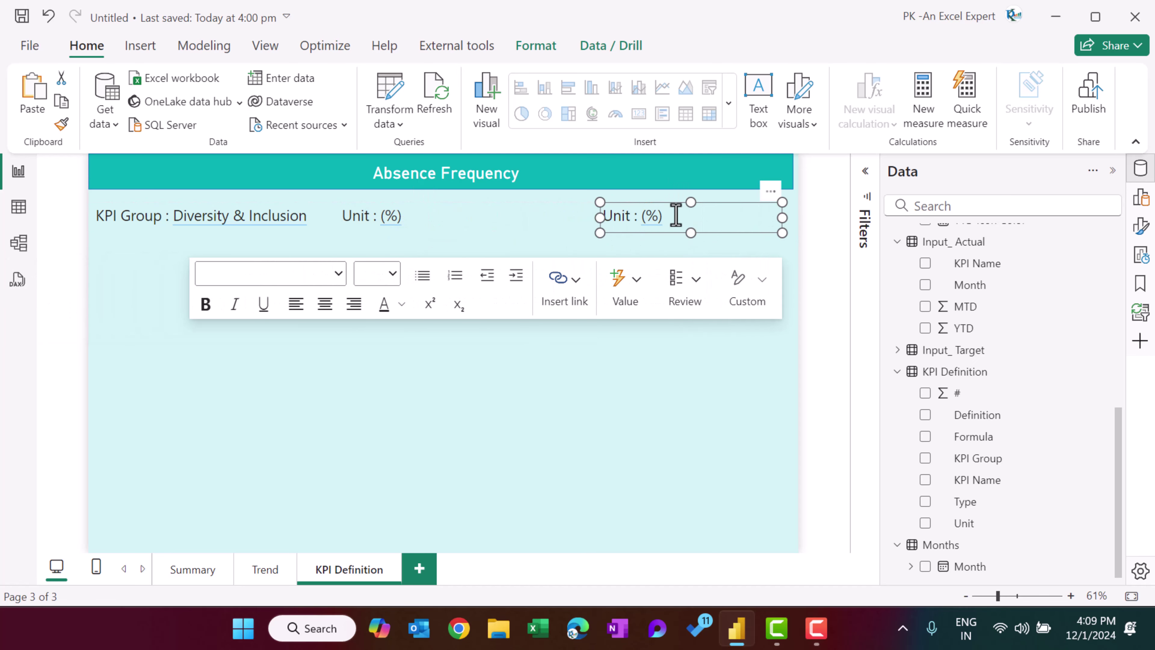
left_click_drag(668, 217, 599, 216)
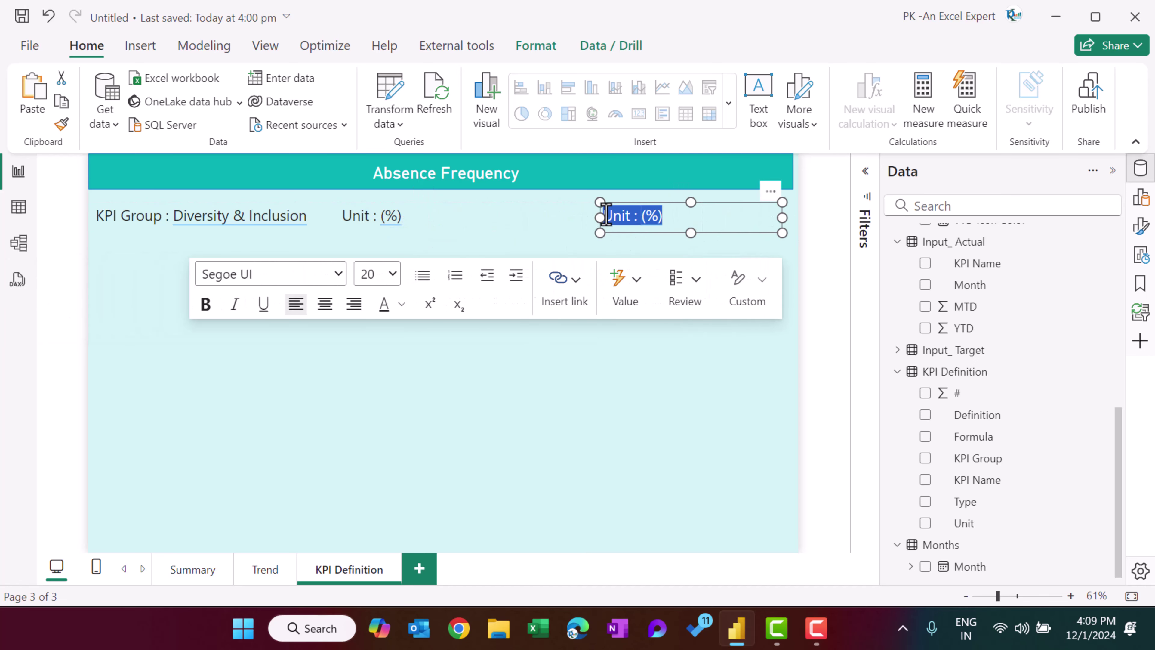
key("Delete")
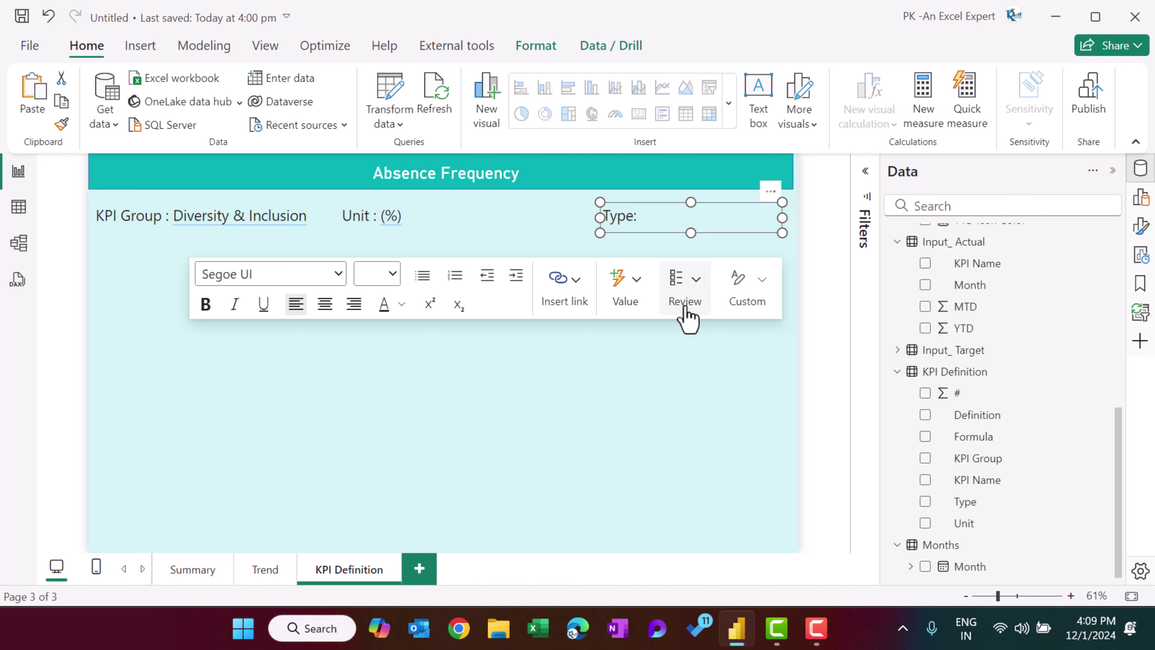
Add a dynamic value based on type after the "Type:" label and save it.
left_click(637, 291)
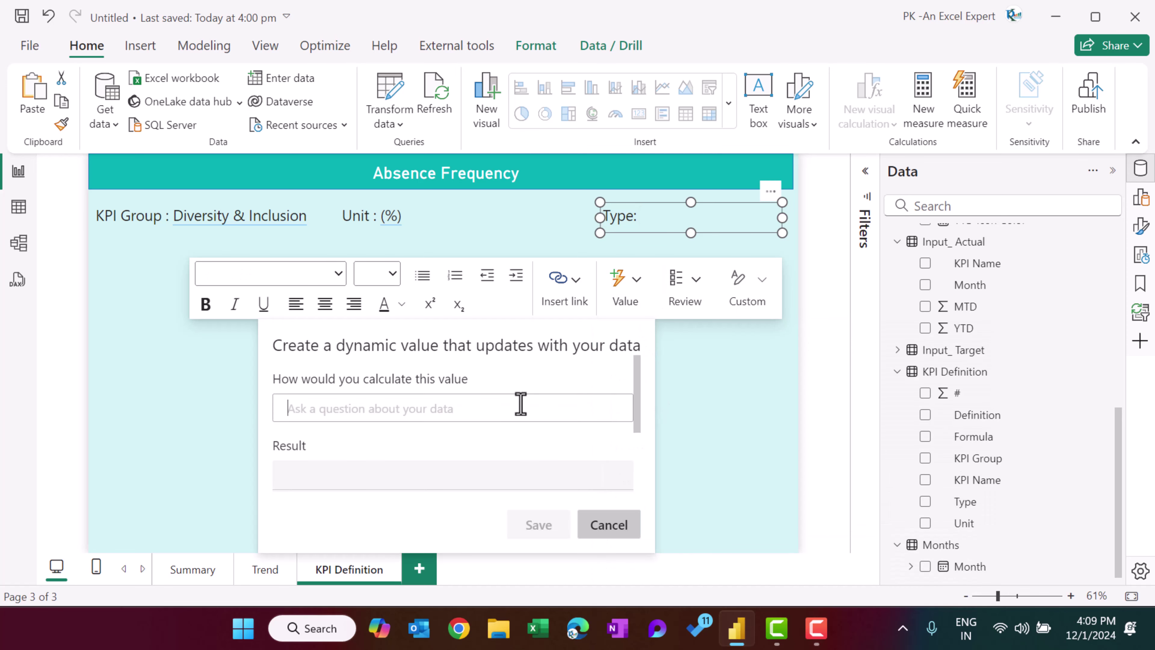
type("type")
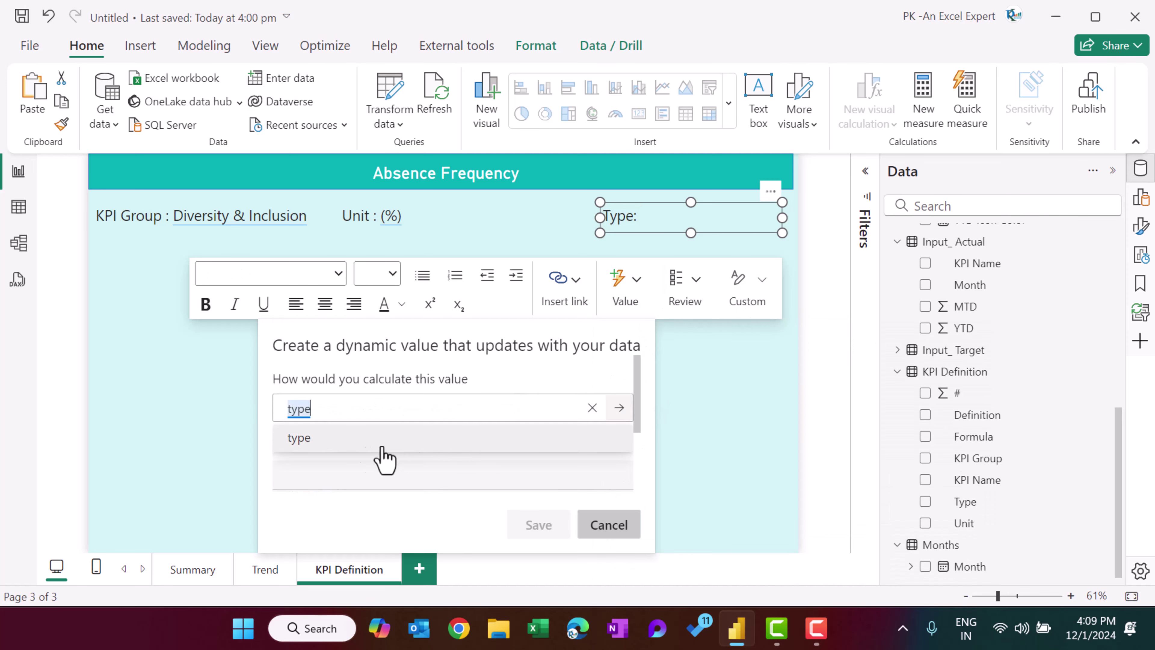
left_click(352, 438)
left_click(541, 526)
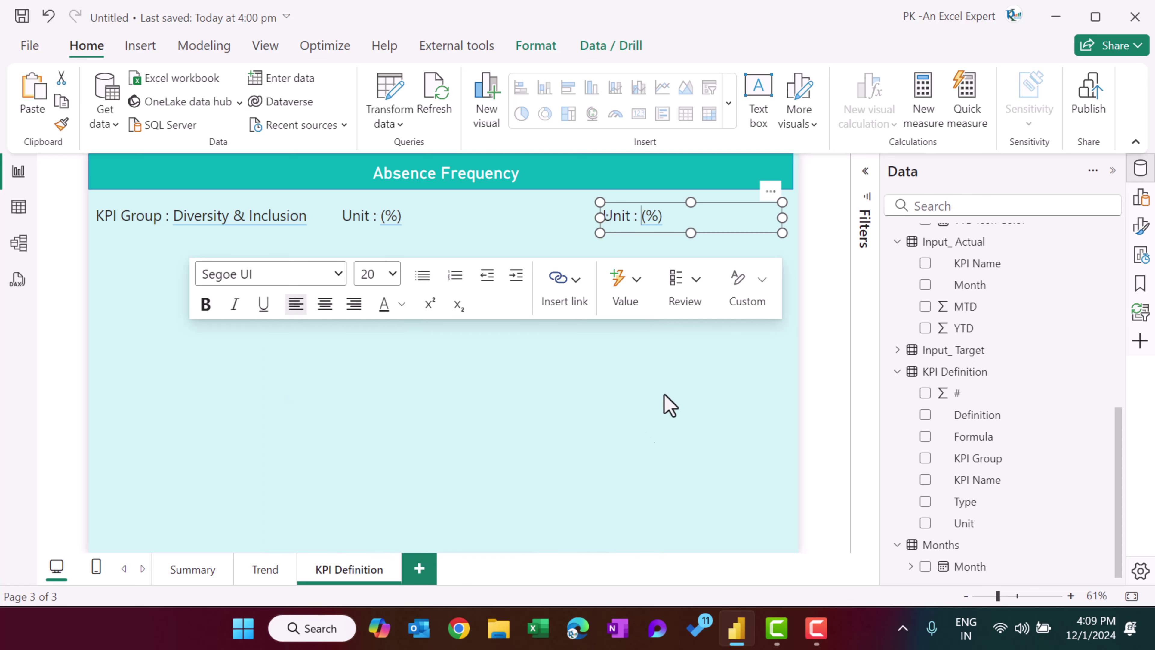
Set the text size in the Type text box to 20 so the dynamic value matches its label.
left_click_drag(666, 221, 625, 222)
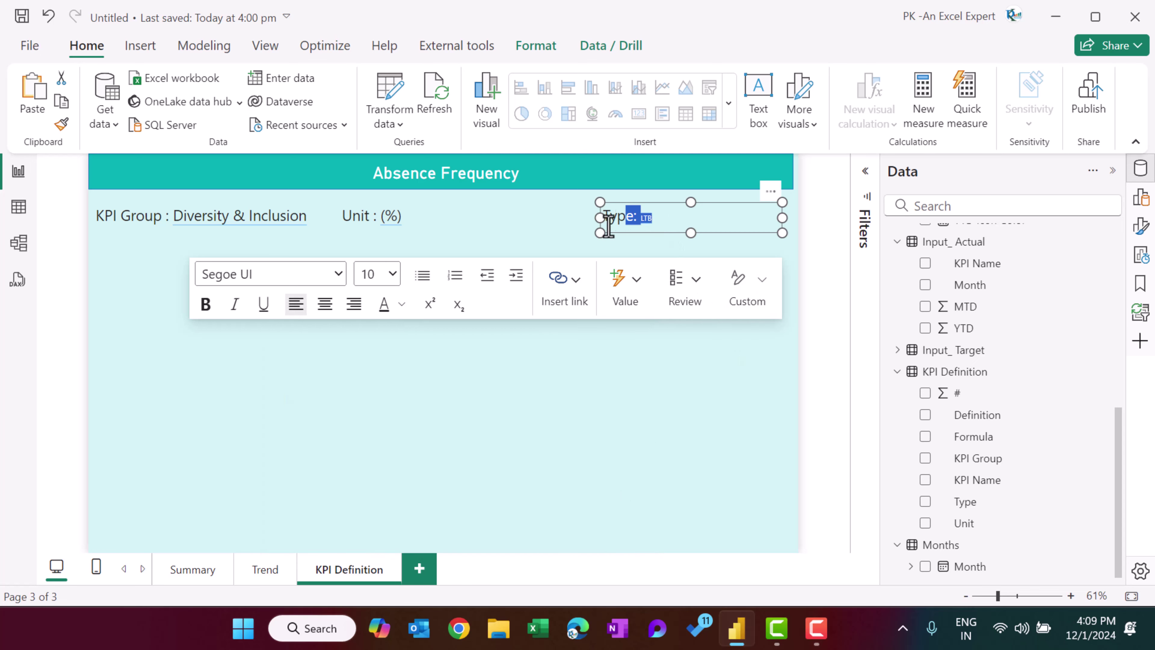
left_click(393, 273)
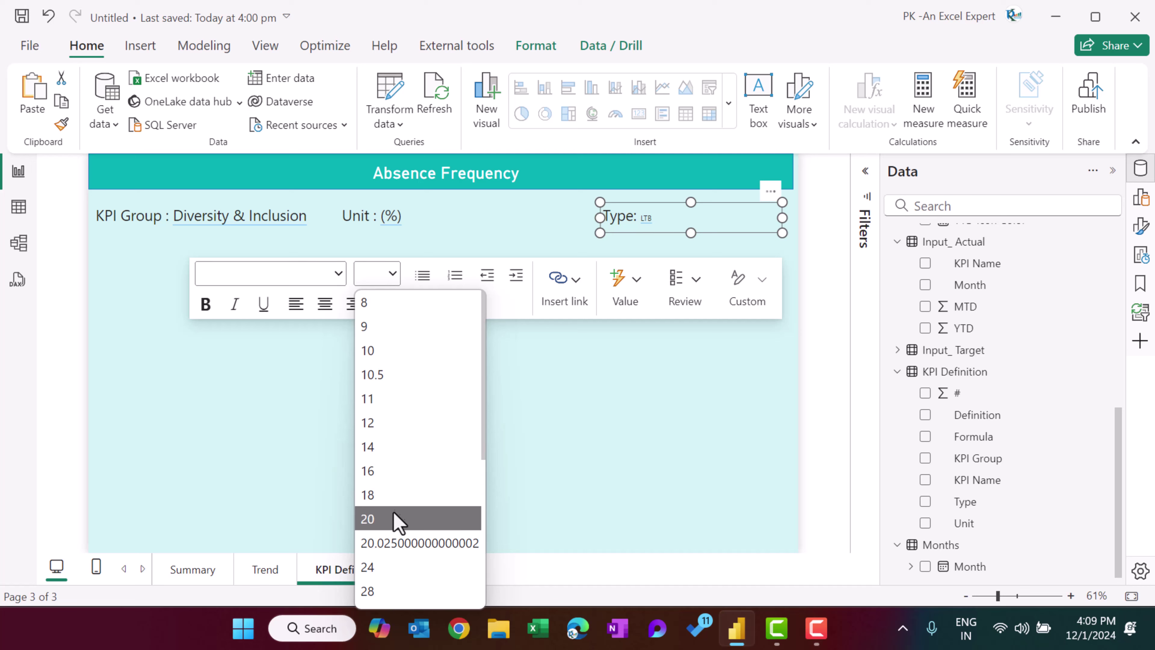
left_click(394, 520)
left_click(799, 344)
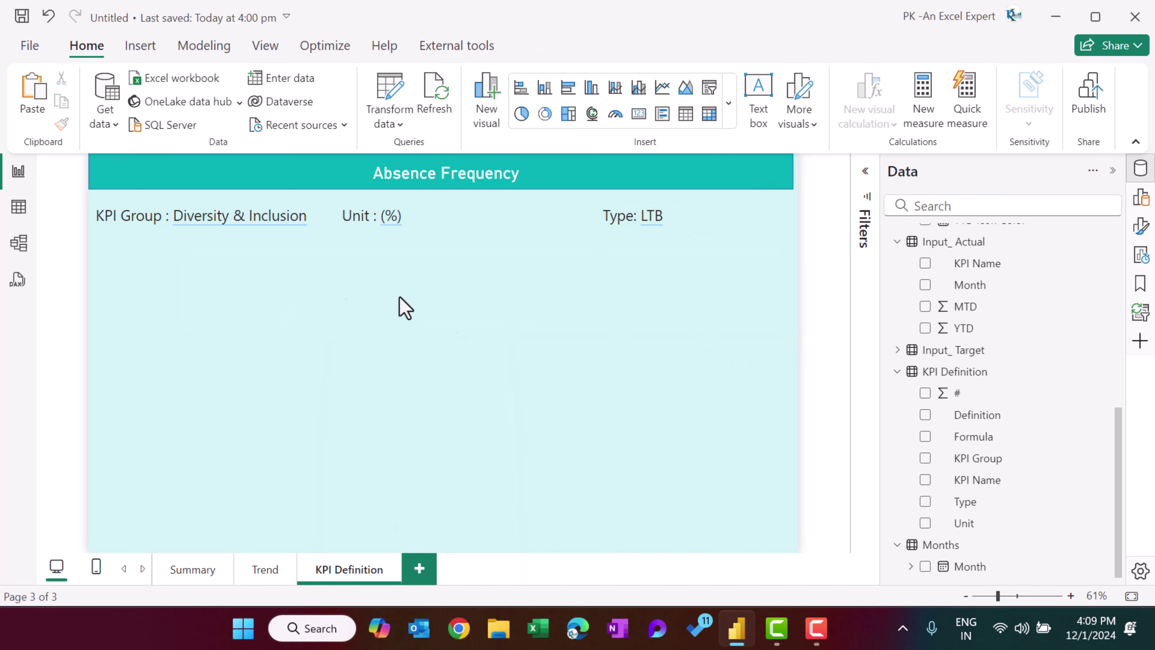
Duplicate the KPI Group text box, move the copy below the detail row and enlarge it to the full page width.
left_click(229, 230)
left_click(169, 334)
key("ctrl+v")
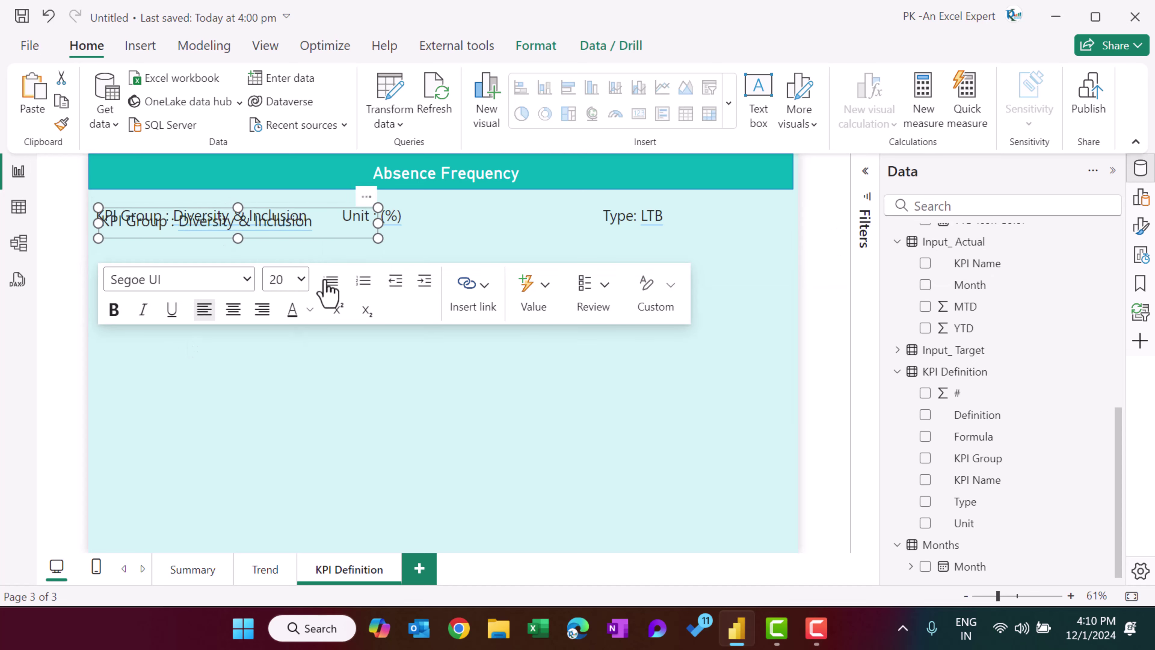
left_click_drag(344, 240, 827, 384)
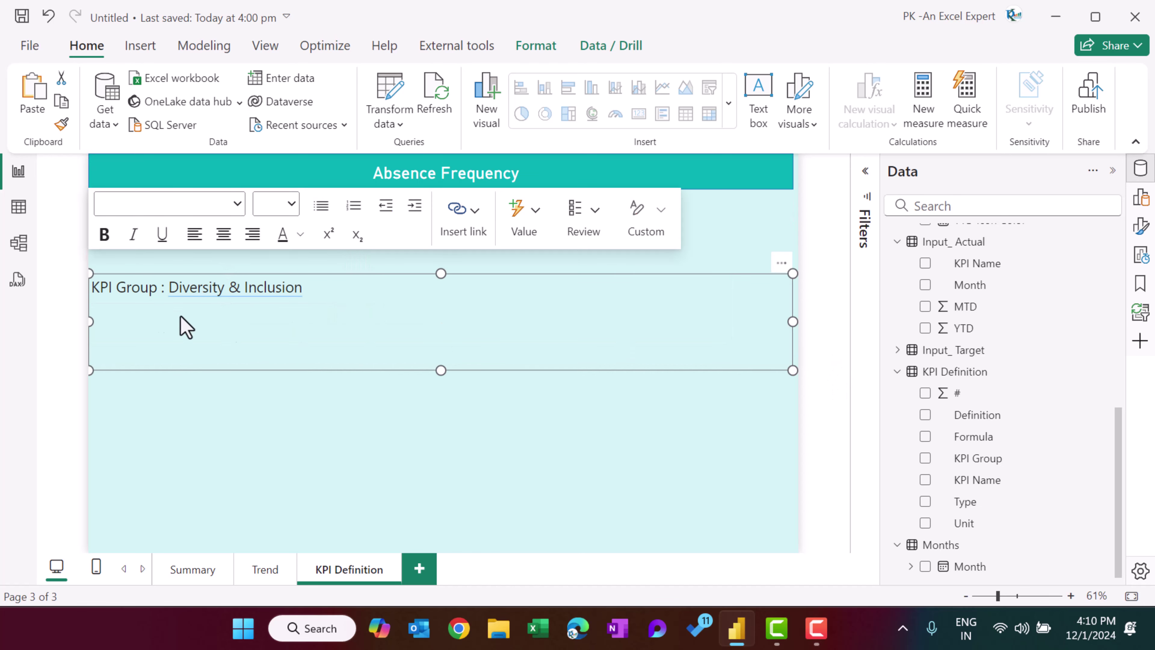
Replace the copied text with "Formula:" followed by a dynamic value based on formula.
left_click_drag(330, 289, 64, 290)
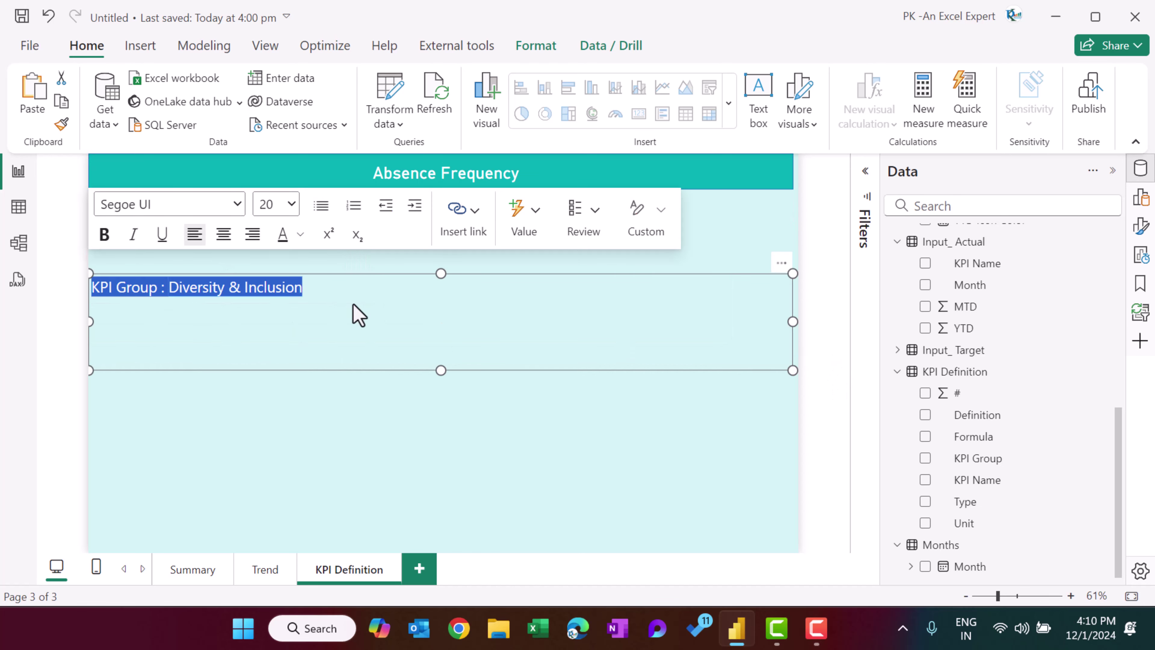
type("Formula:")
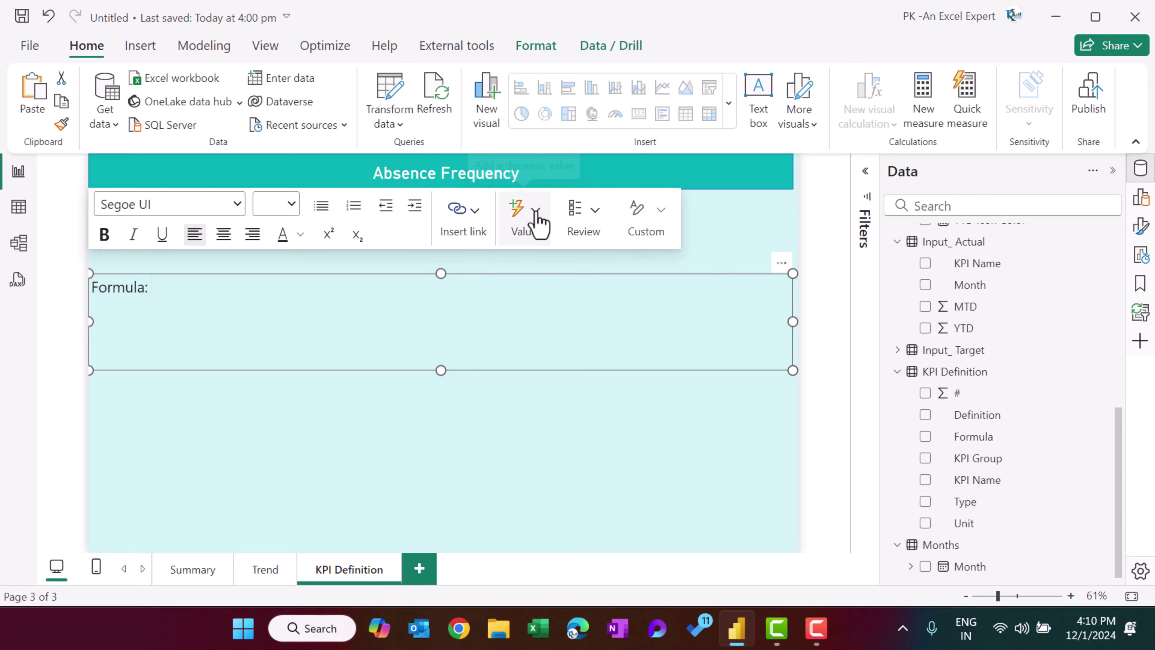
left_click(528, 219)
left_click(344, 332)
type("for")
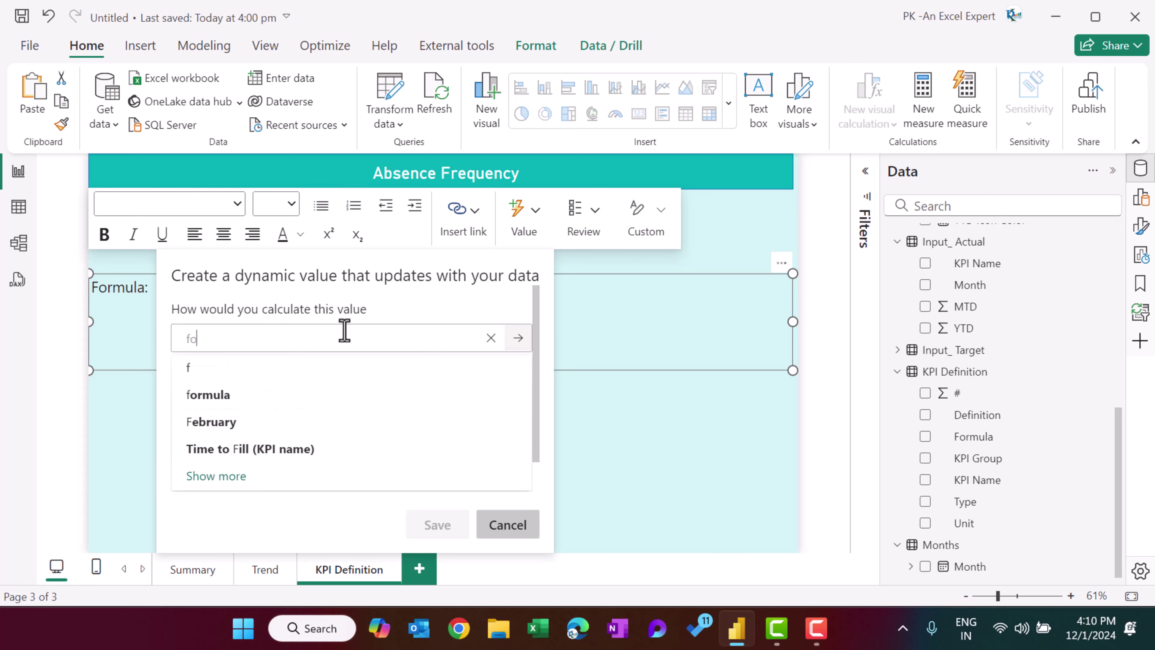
left_click(245, 395)
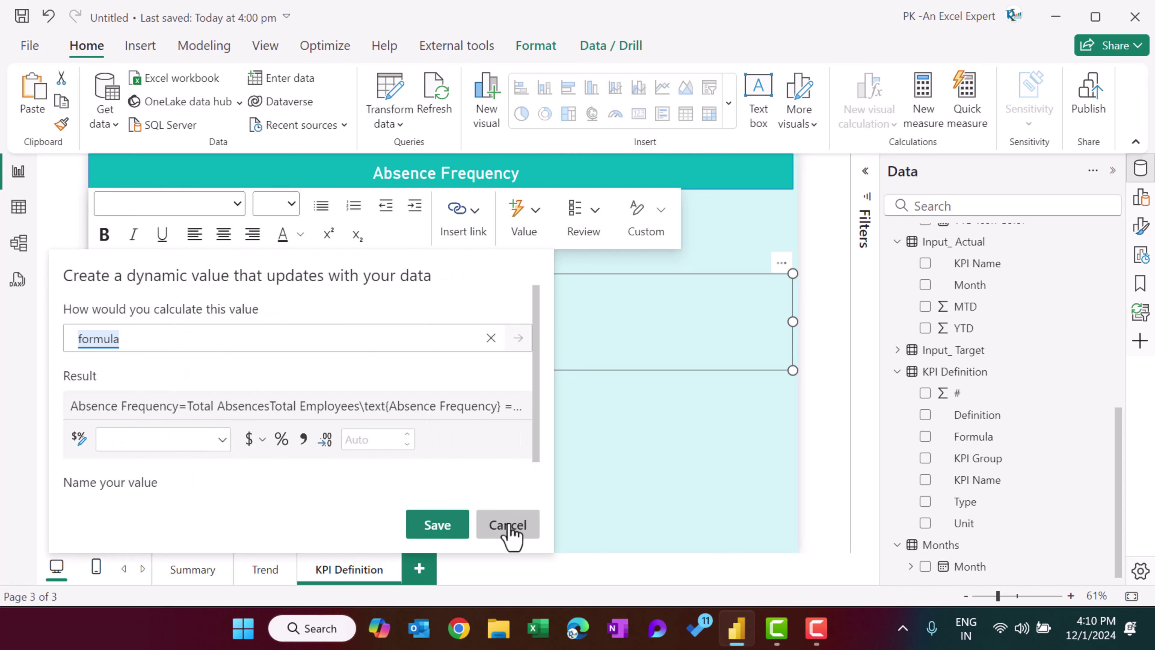
left_click(450, 523)
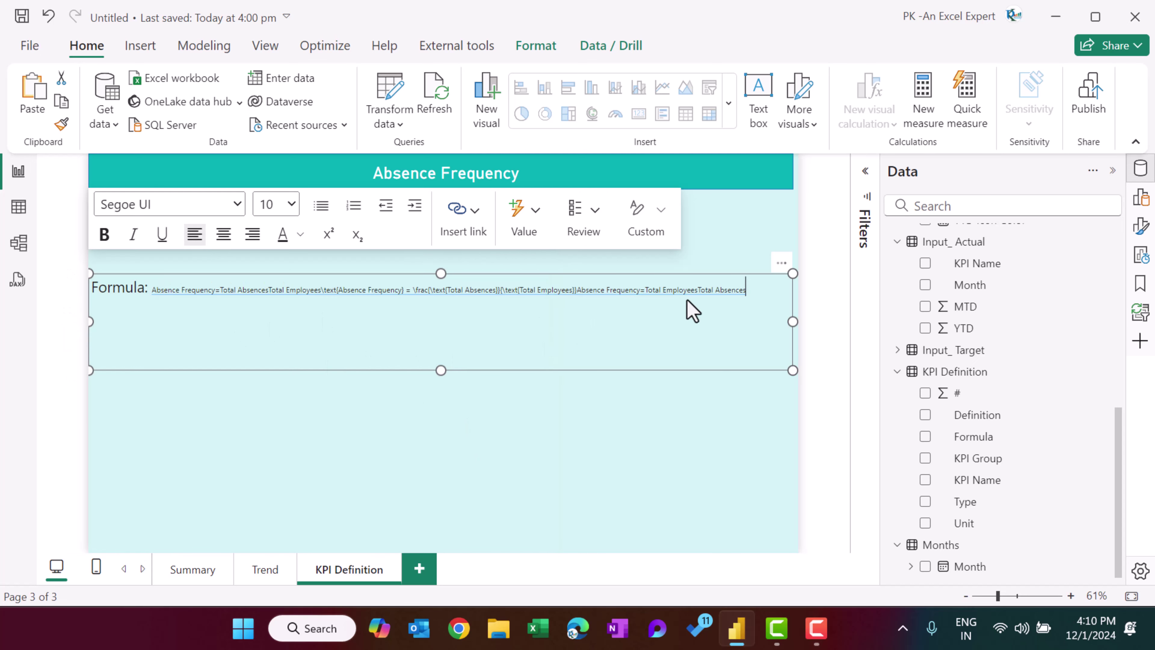
Set all the text in the Formula text box, including its dynamic value, to size 20.
key("ctrl+a")
left_click(276, 207)
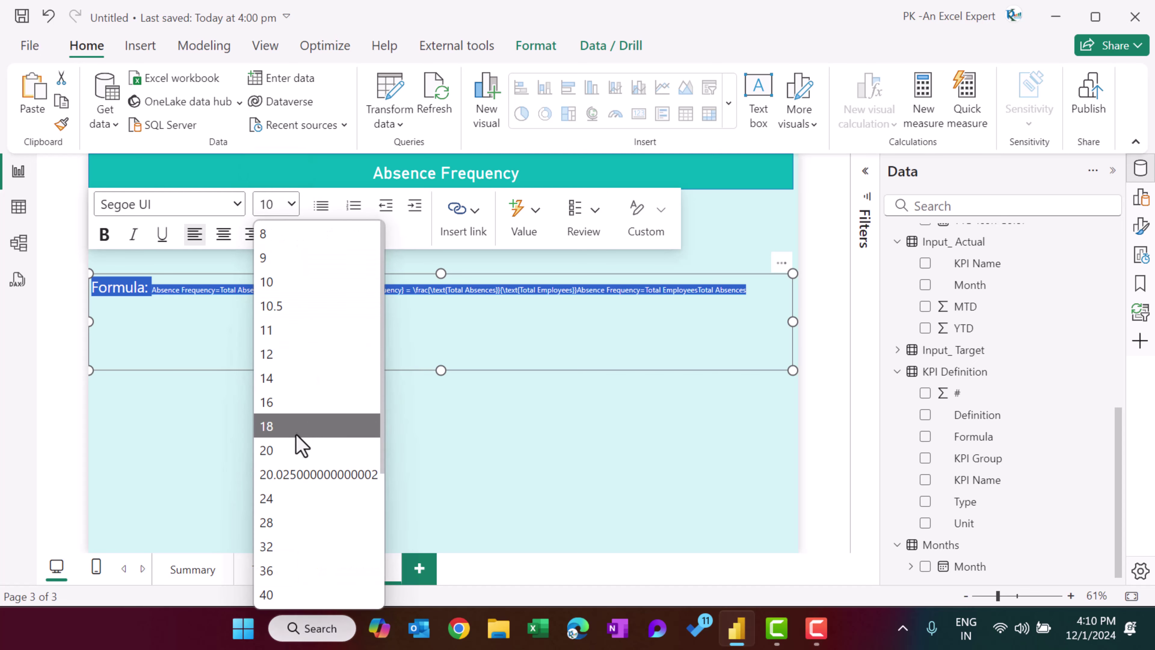
left_click(302, 451)
left_click(481, 384)
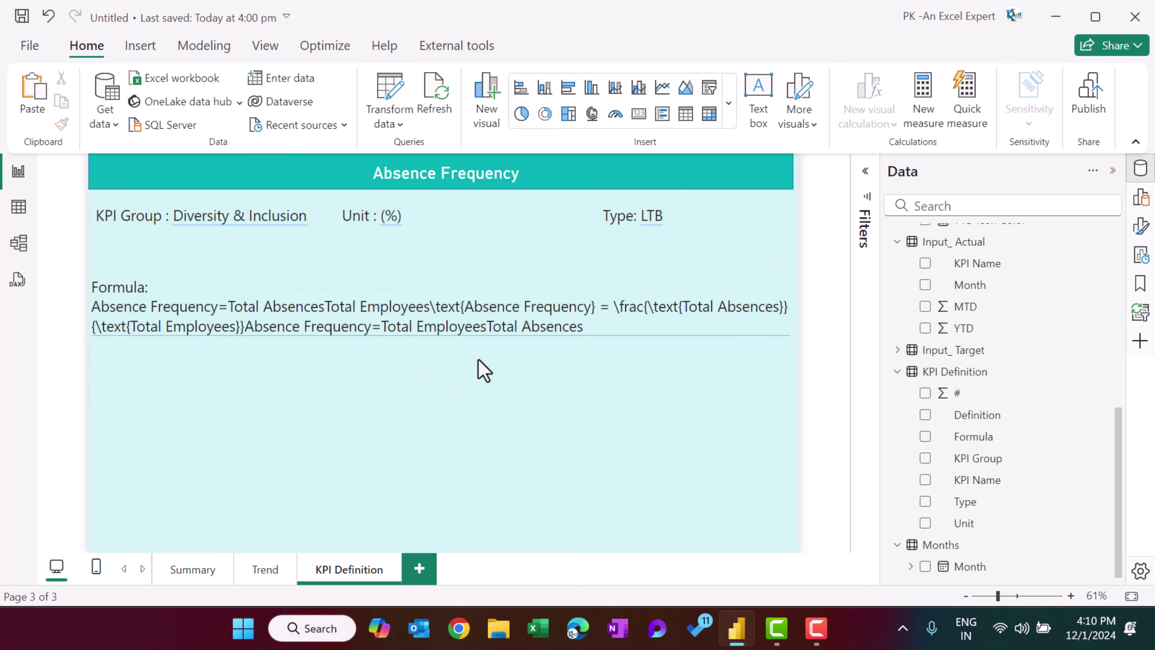
Place a full-width copy of the KPI Group text box below the formula and replace its text with "Definition:".
left_click(489, 364)
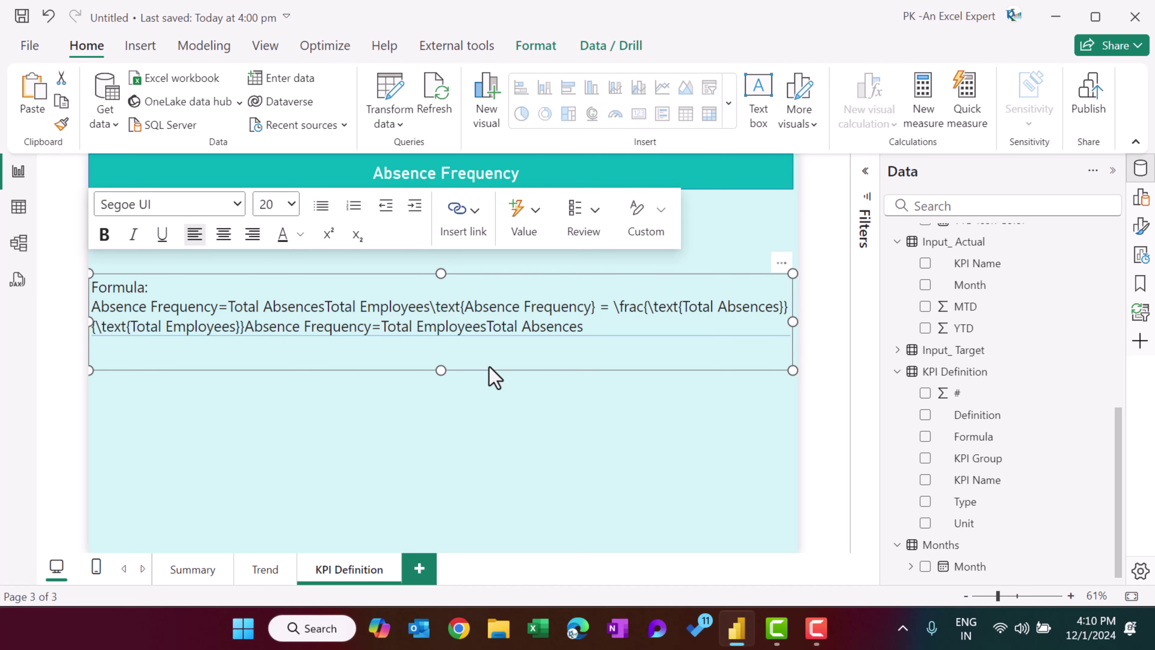
key("ctrl+v")
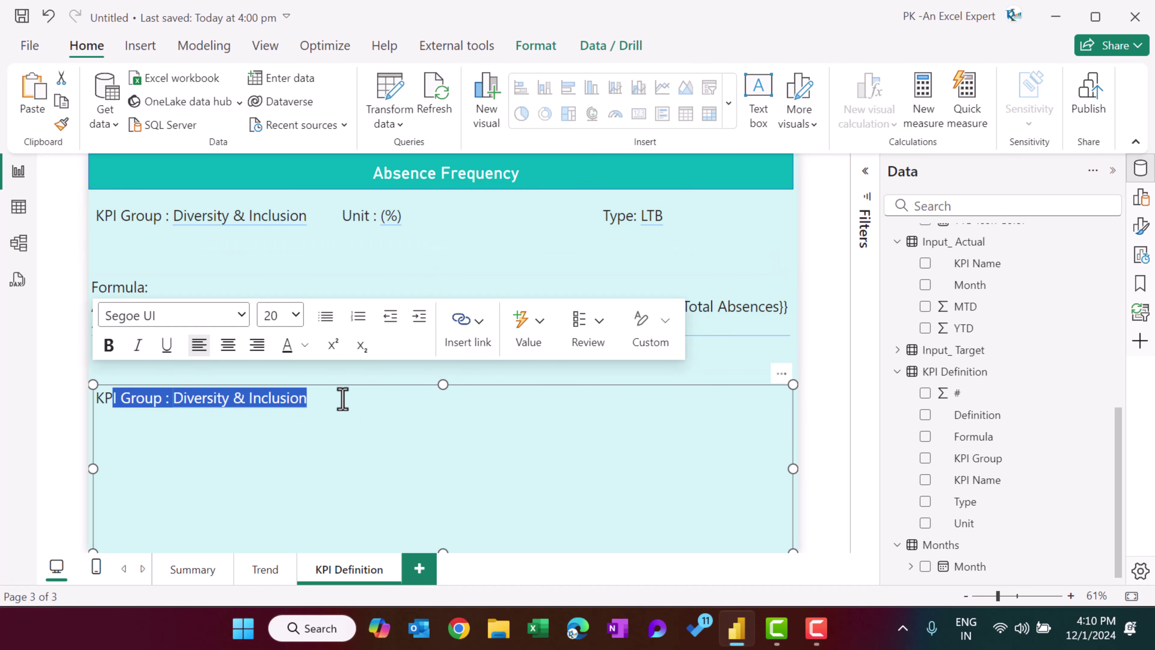
type("Defi")
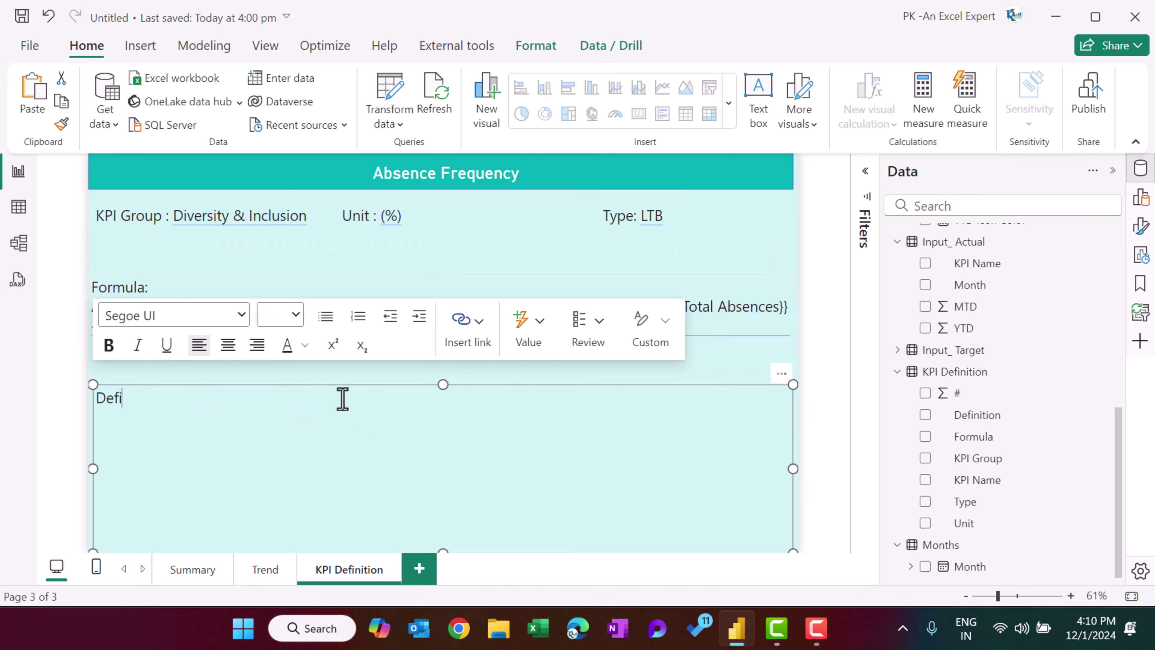
key("Left")
key("Left")
key("Left")
key("Left")
key("Left")
key("BackSpace")
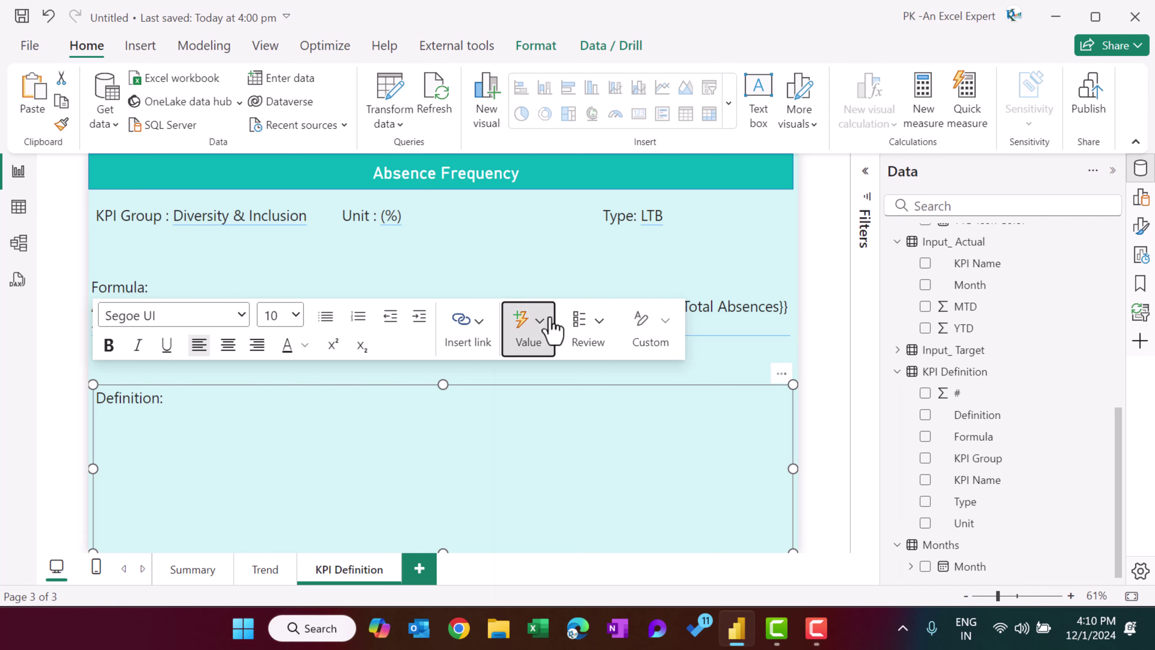
Add a dynamic value based on definition after the "Definition:" label and save it.
left_click(546, 326)
type("def")
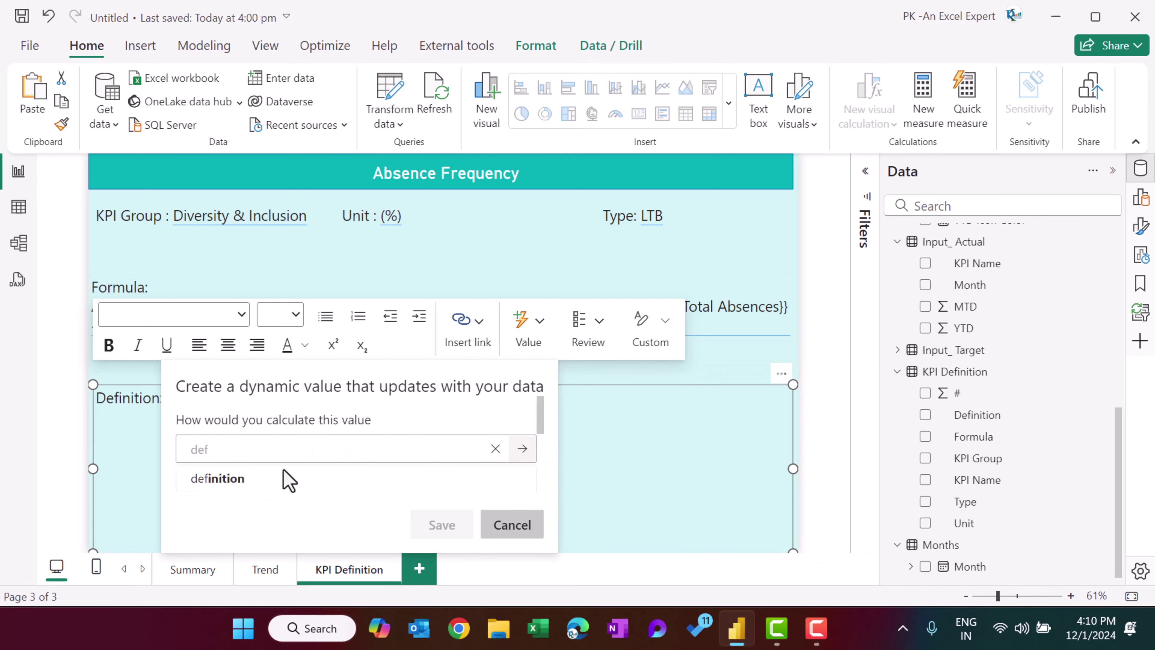
left_click(273, 479)
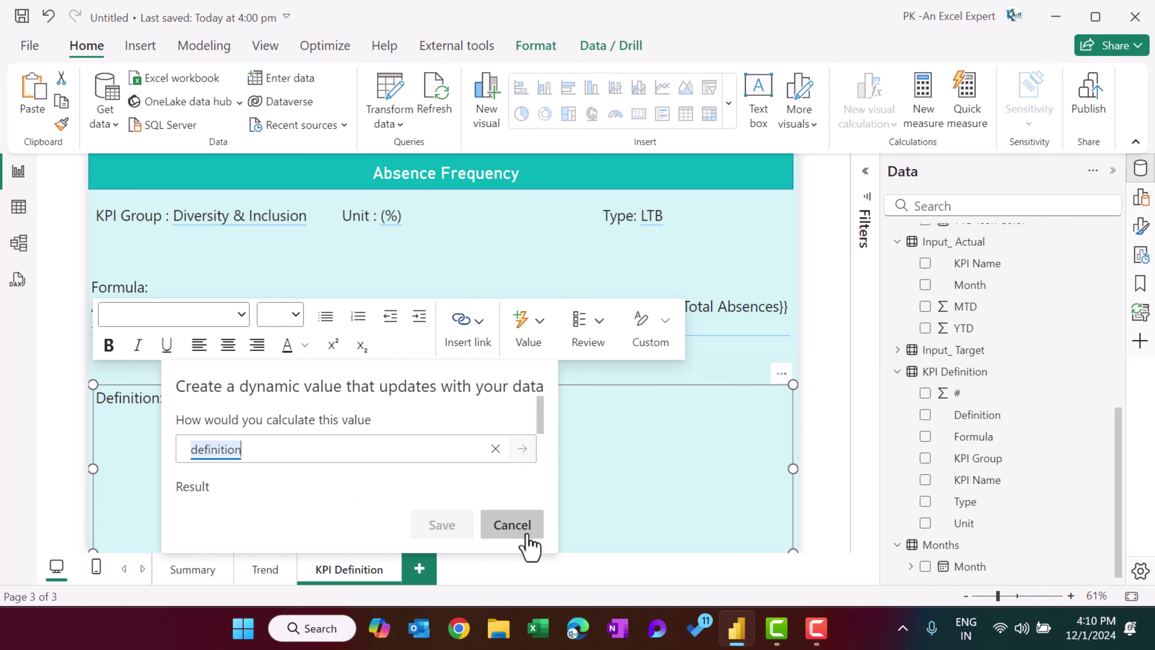
left_click(441, 527)
Set all the text in the Definition text box to size 20 and deselect the box.
left_click(293, 315)
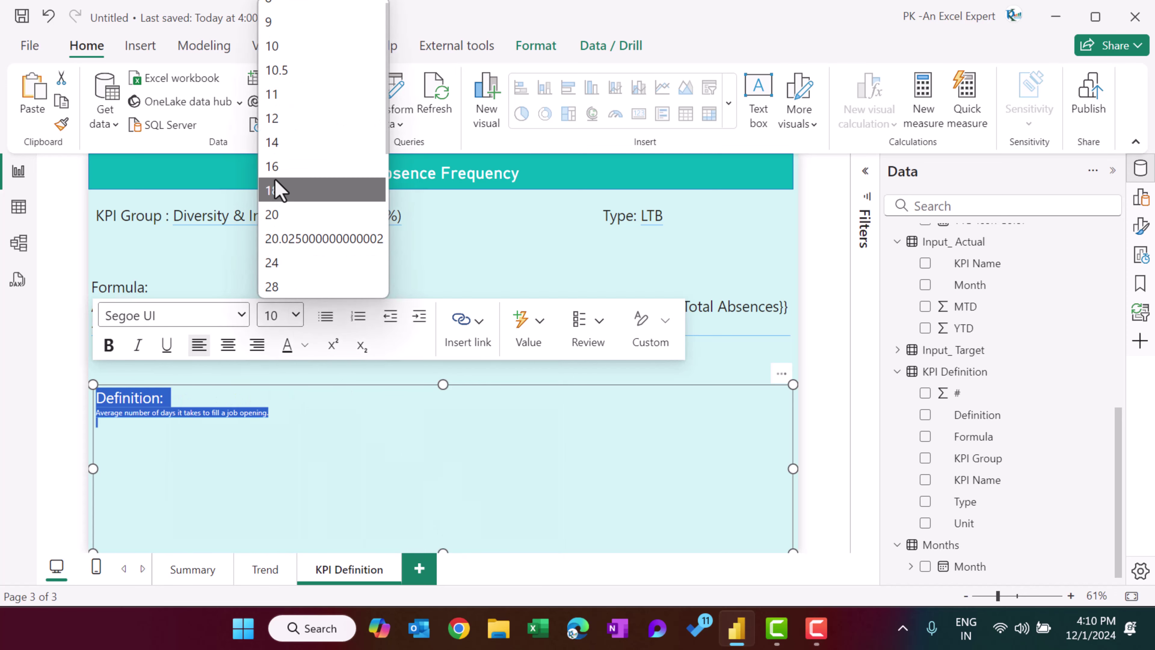
left_click(281, 212)
left_click(507, 485)
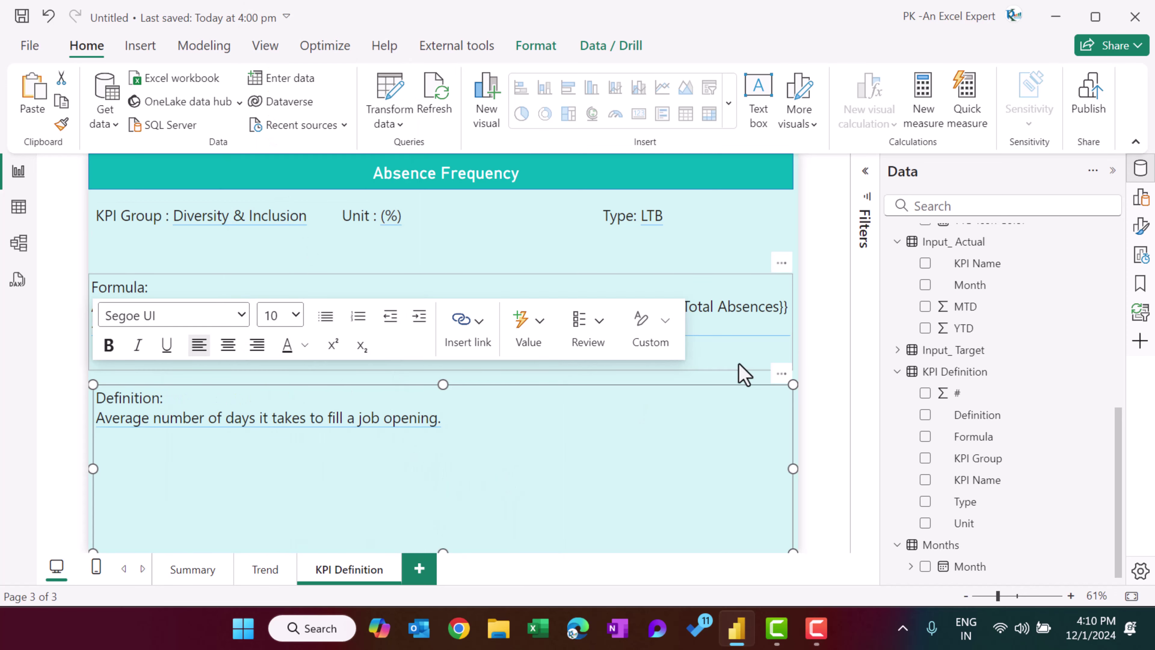
left_click(741, 360)
left_click(844, 231)
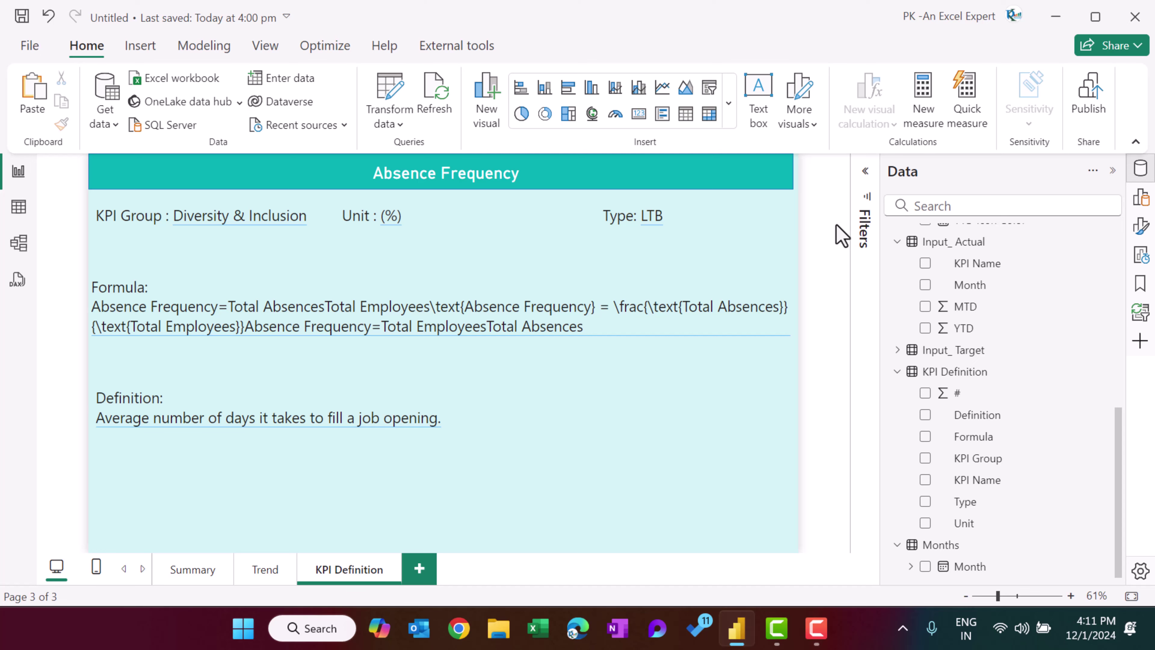
Change the KPI Definition page type to Drillthrough, using KPI Name from the KPI Definition table as the drill-through field.
right_click(799, 254)
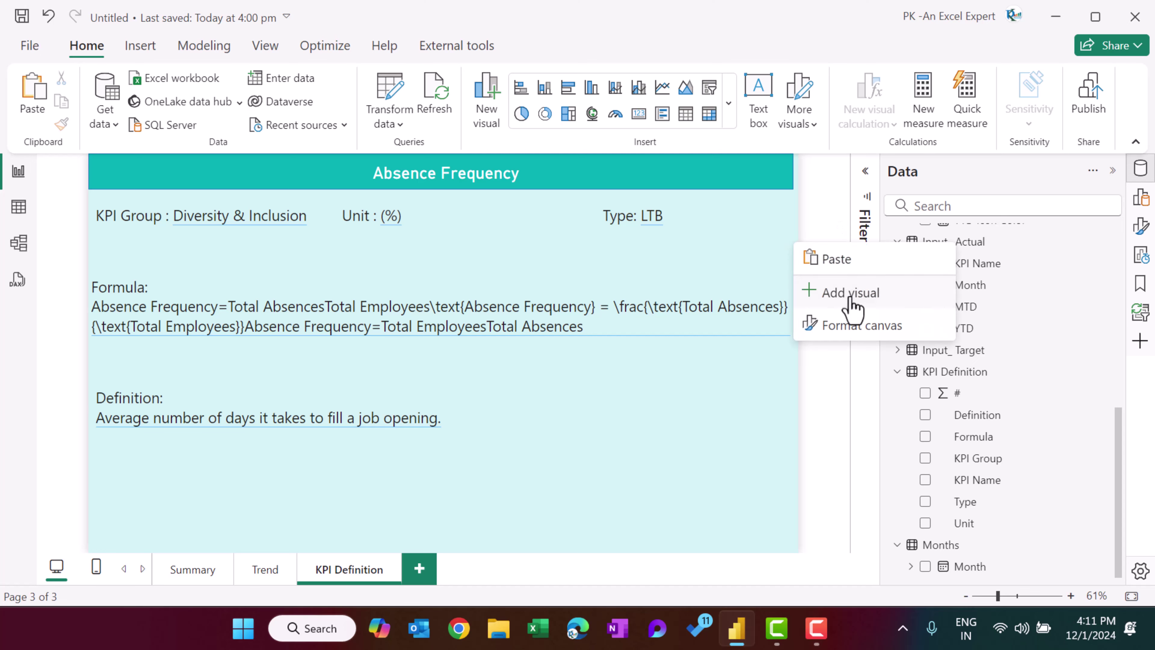
left_click(830, 325)
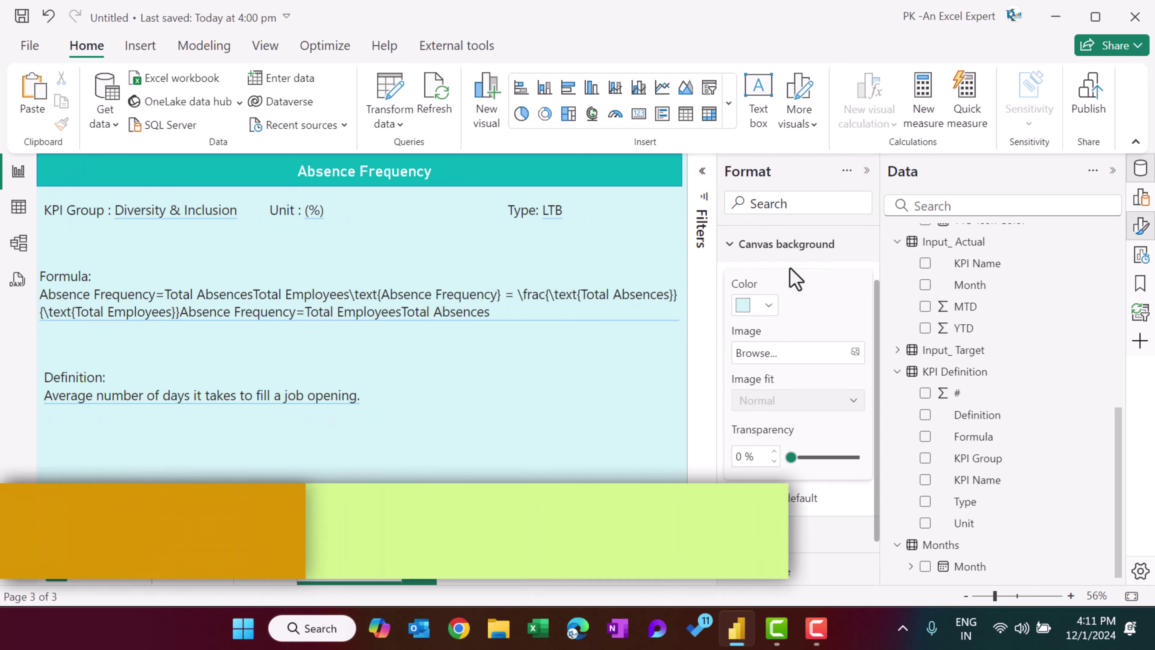
left_click(796, 262)
left_click(789, 245)
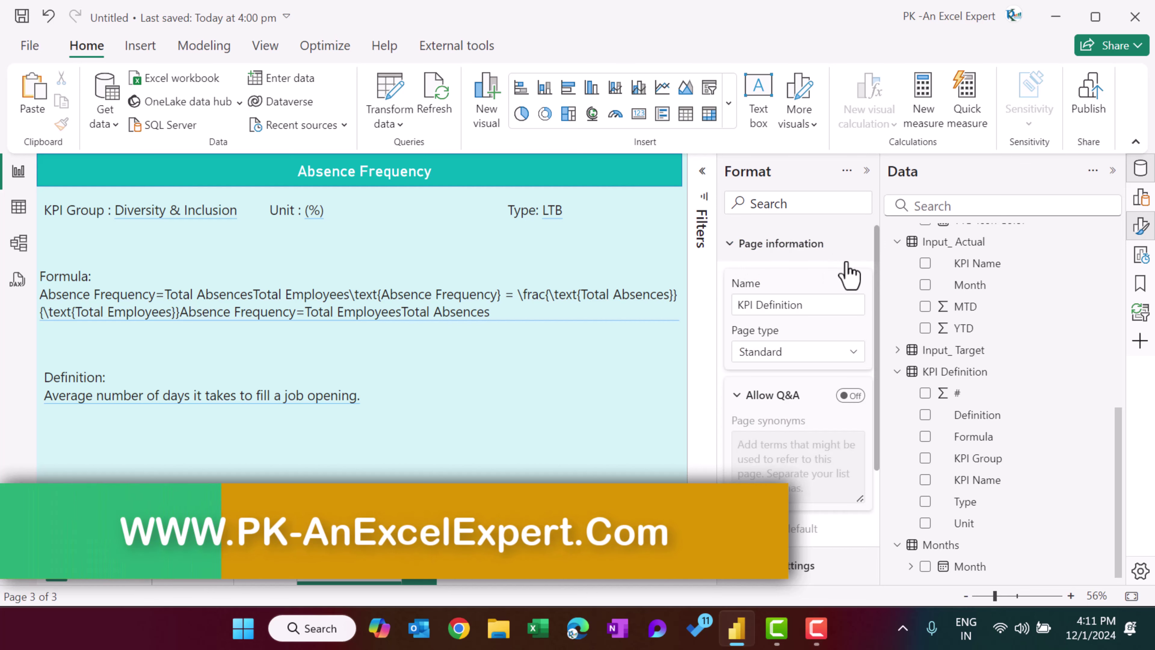
left_click(806, 360)
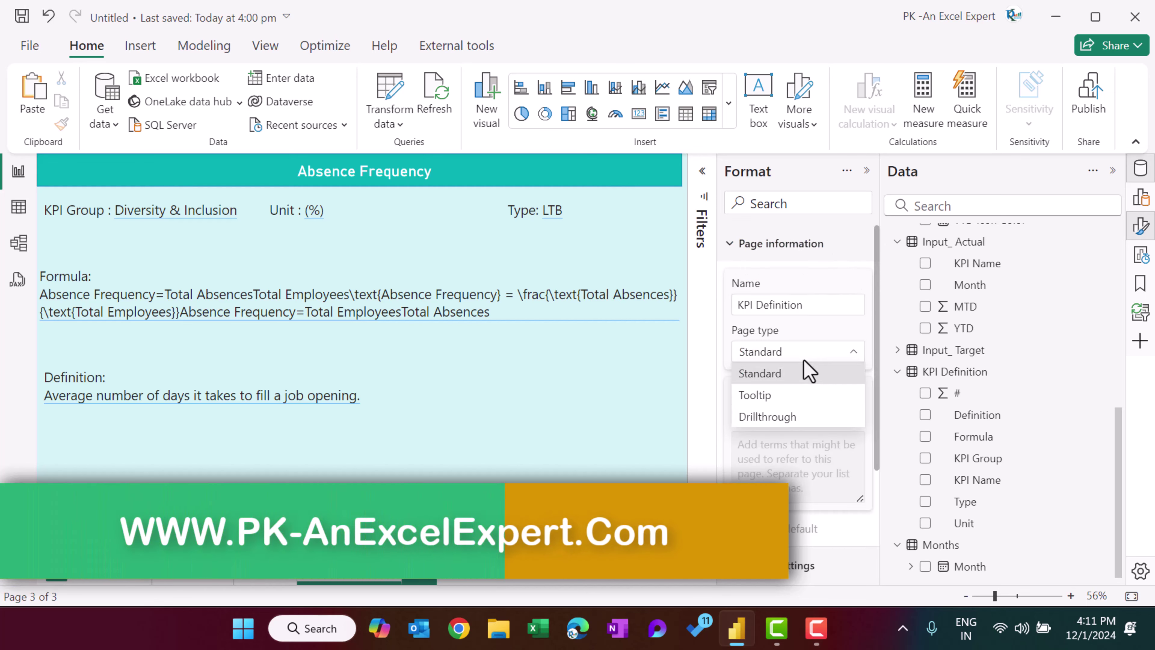
left_click(787, 429)
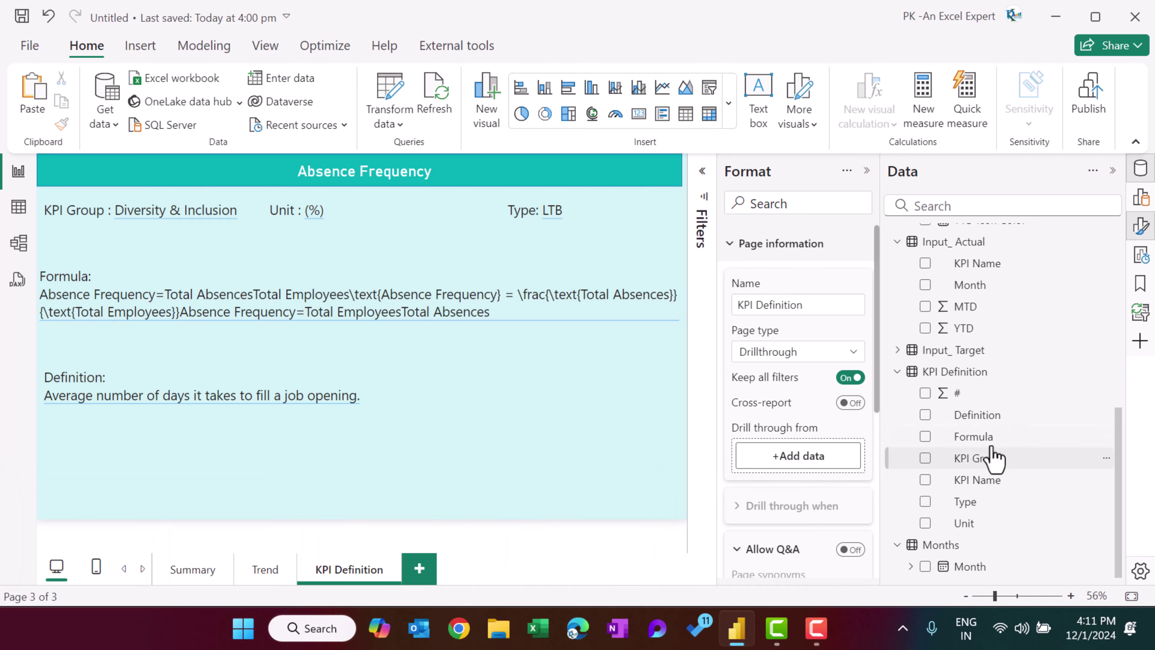
left_click_drag(989, 489, 812, 462)
left_click(867, 171)
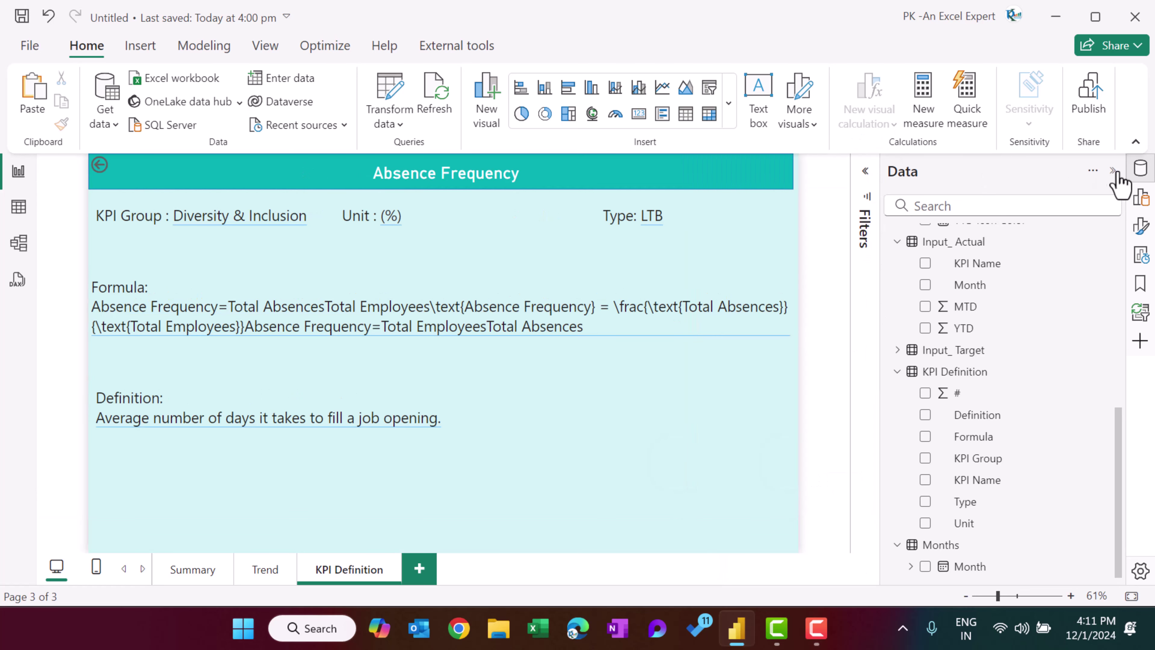
Enlarge the back button to the height of the title banner and hide the KPI Definition page.
left_click(1114, 172)
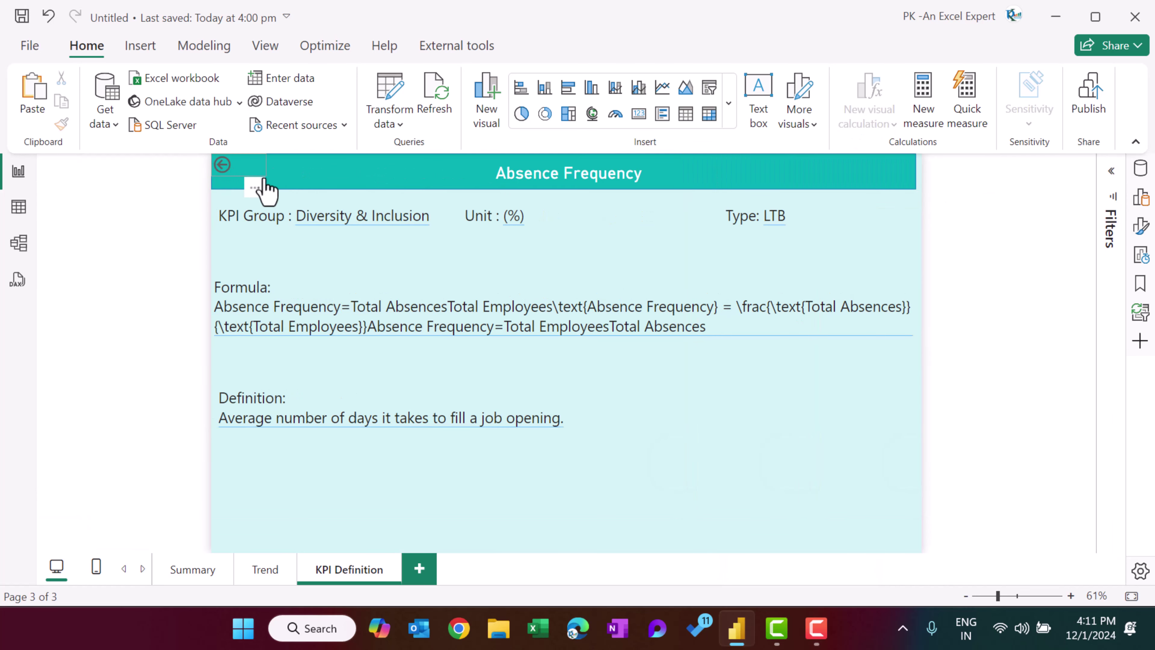
left_click(261, 173)
left_click_drag(263, 174, 261, 191)
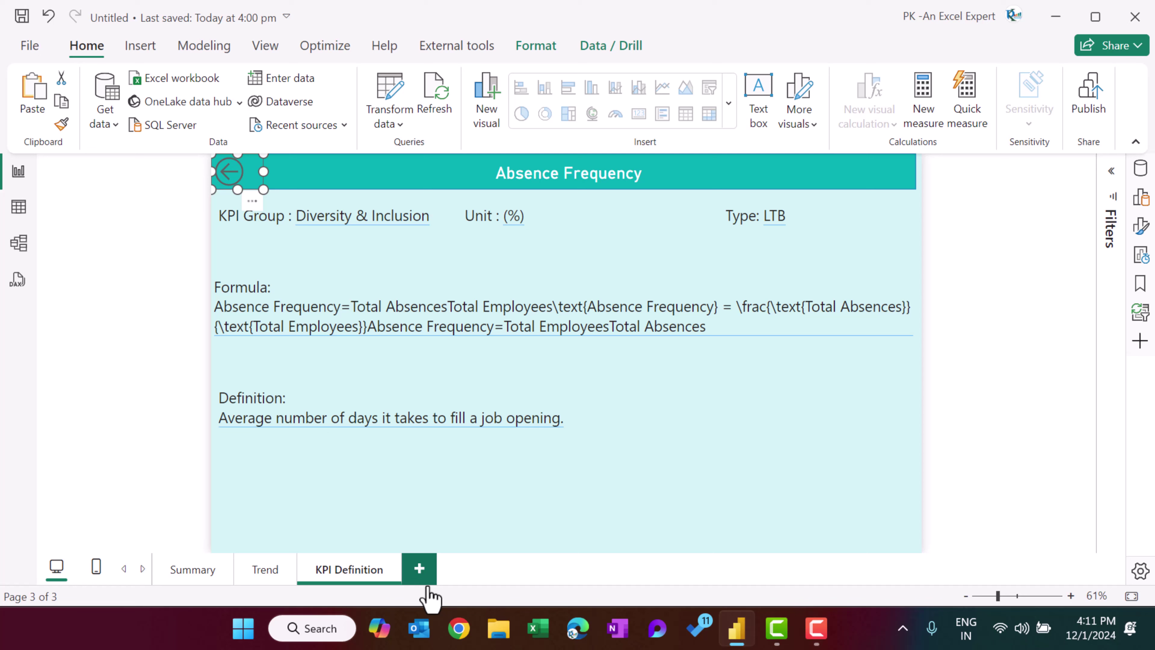
right_click(366, 576)
left_click(386, 543)
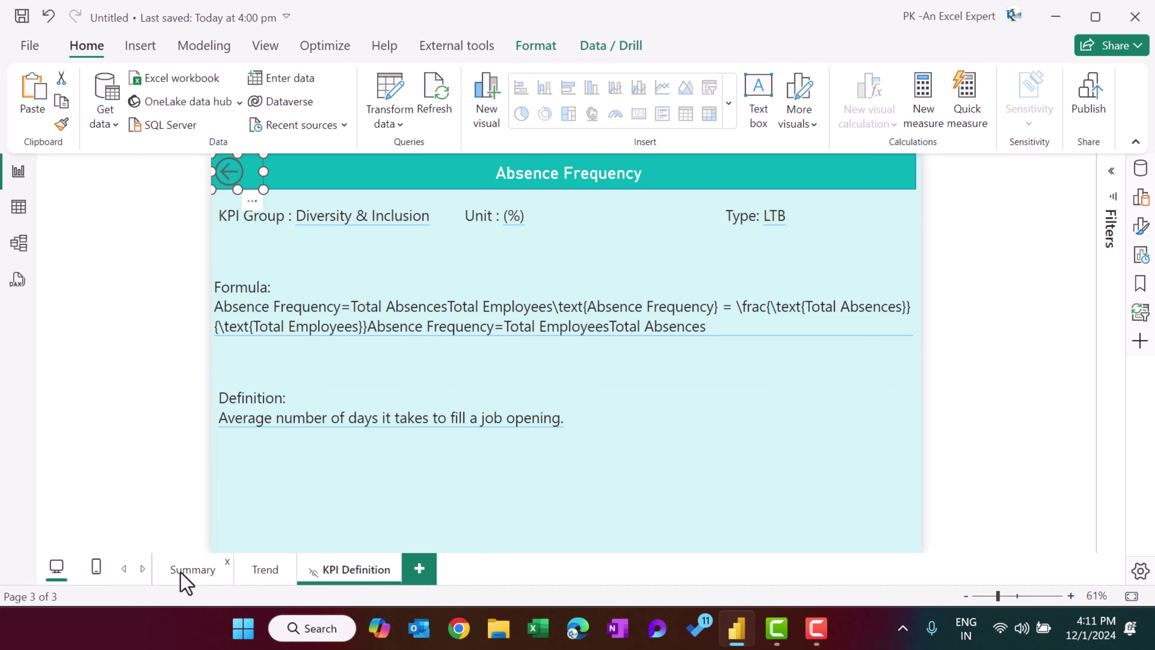
Test the drill-through from Employee Turnover Rate in the Summary page's KPI table to the KPI Definition page.
left_click(185, 571)
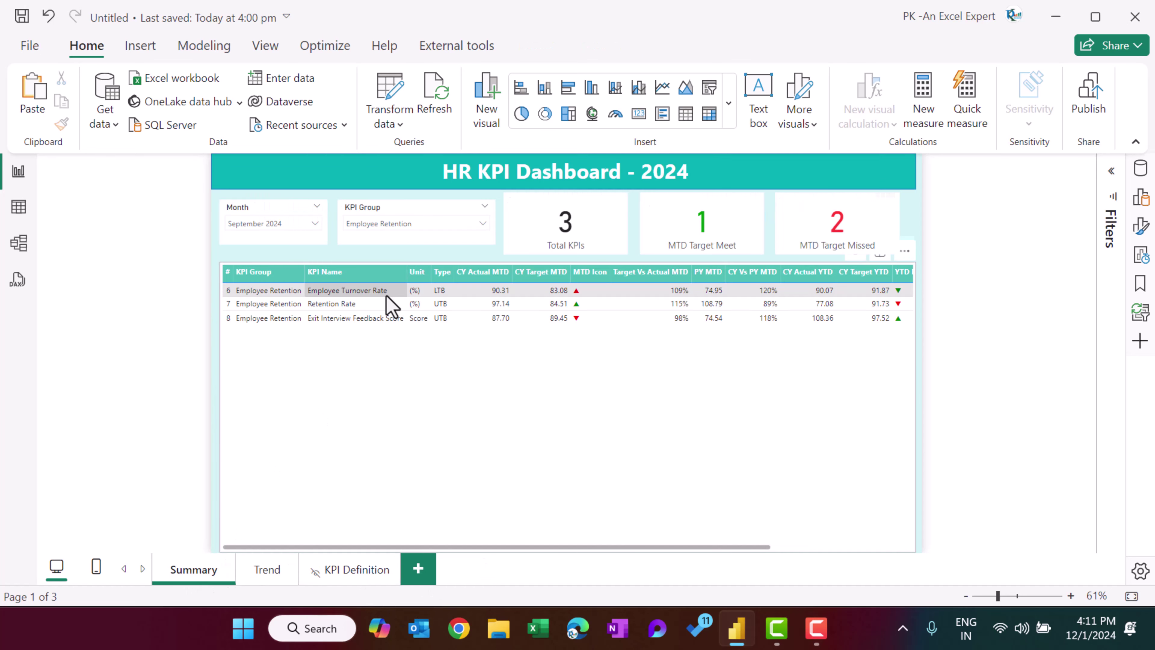
right_click(386, 295)
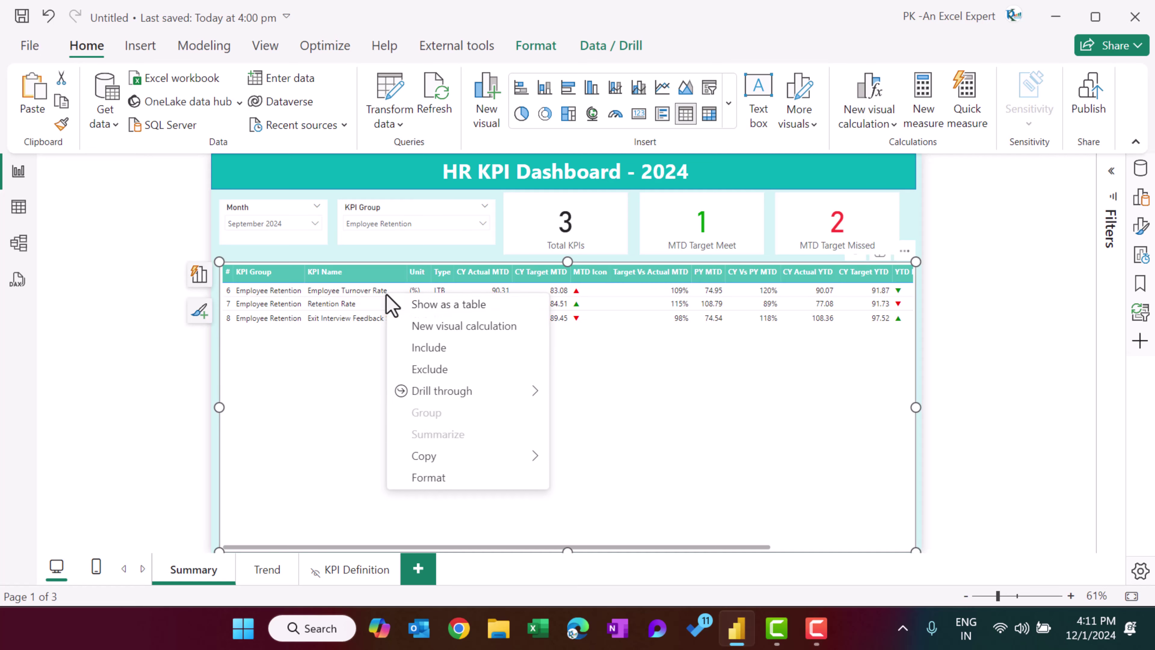
mouse_move(473, 393)
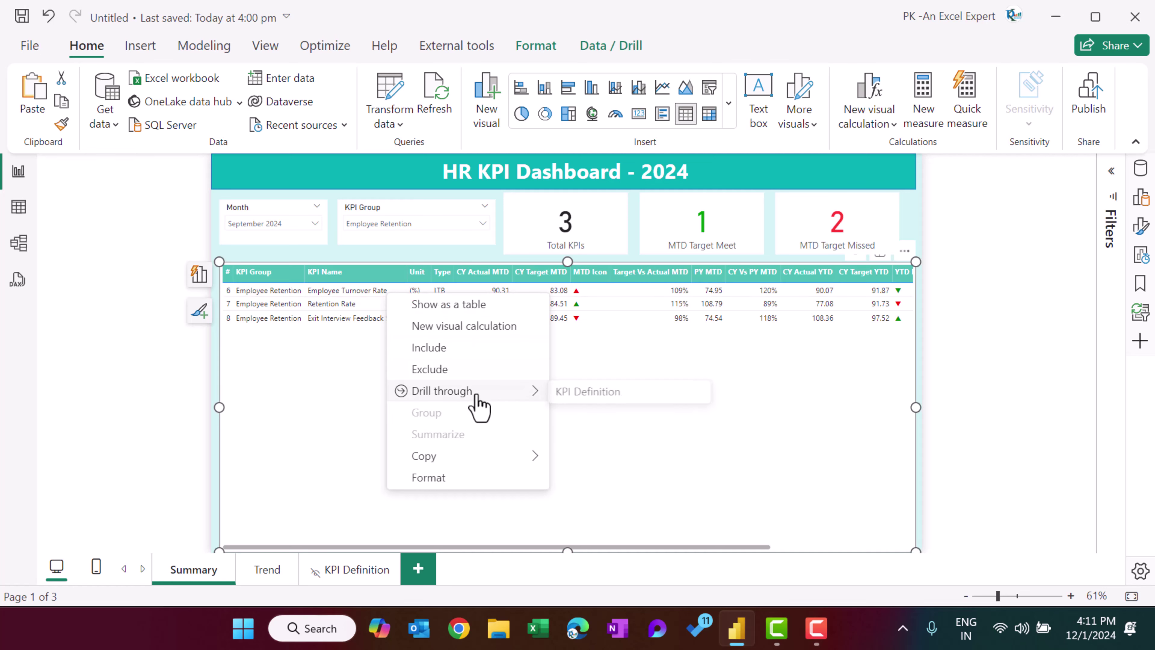
left_click(609, 400)
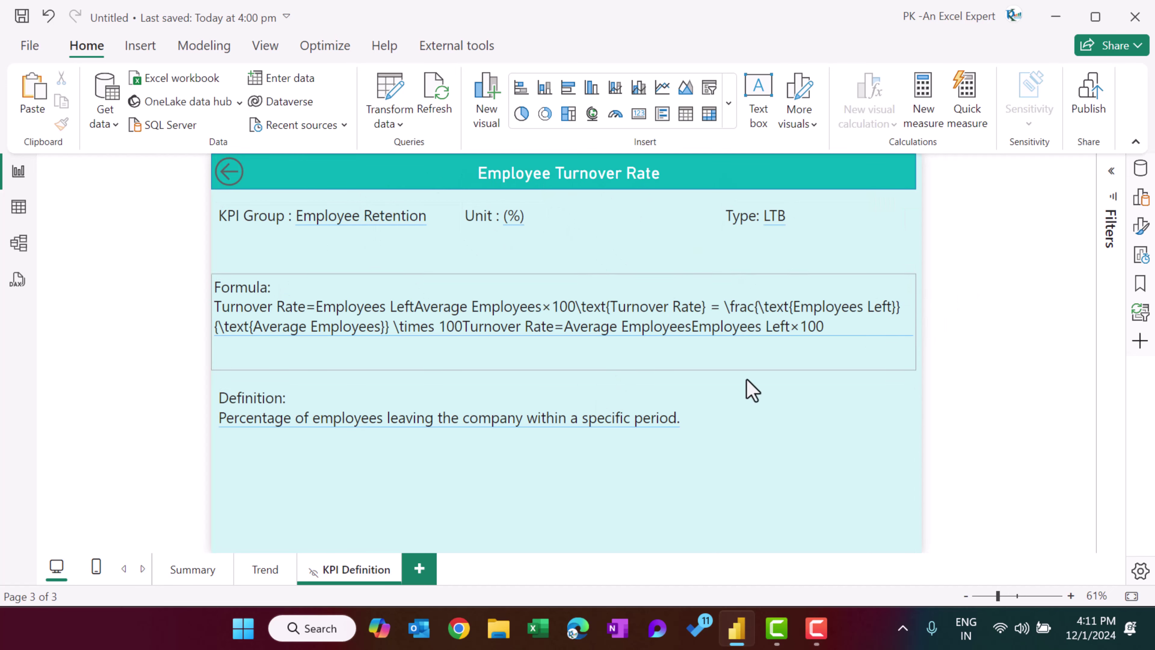
Return to the Summary page and select the KPI table.
left_click(197, 574)
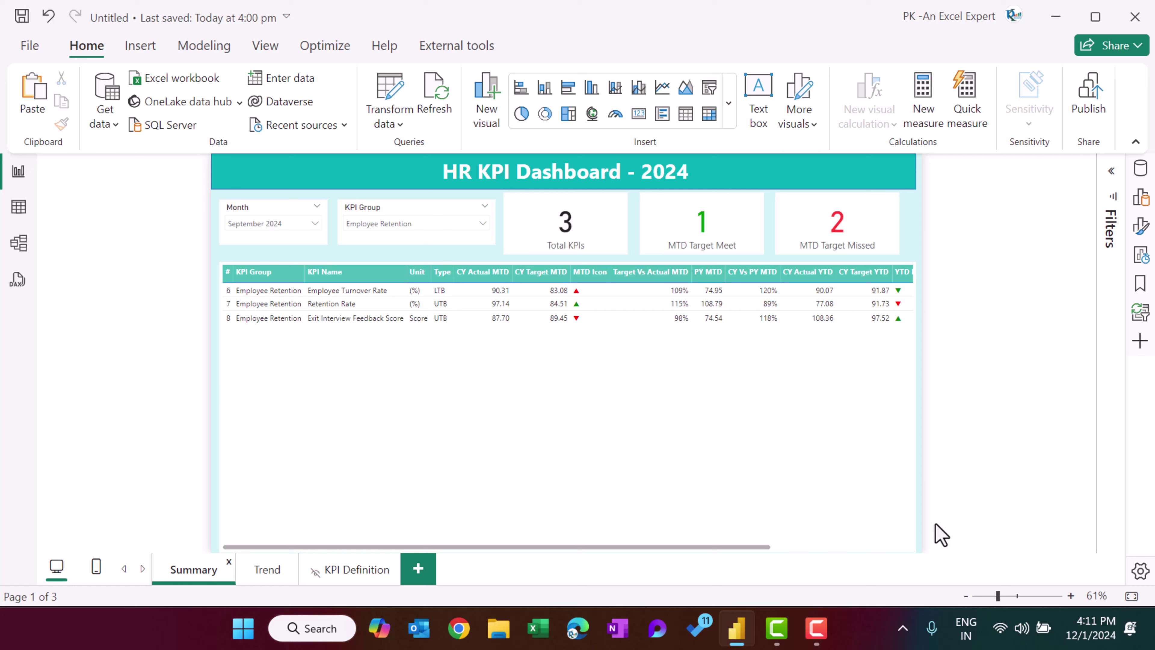
left_click(572, 549)
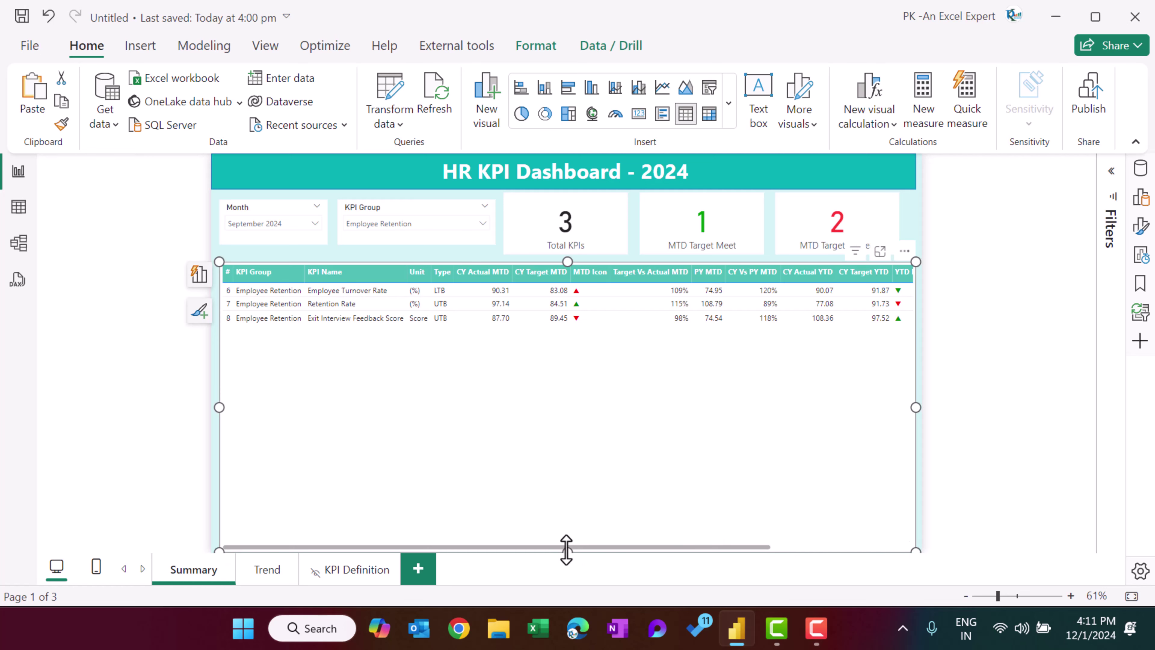